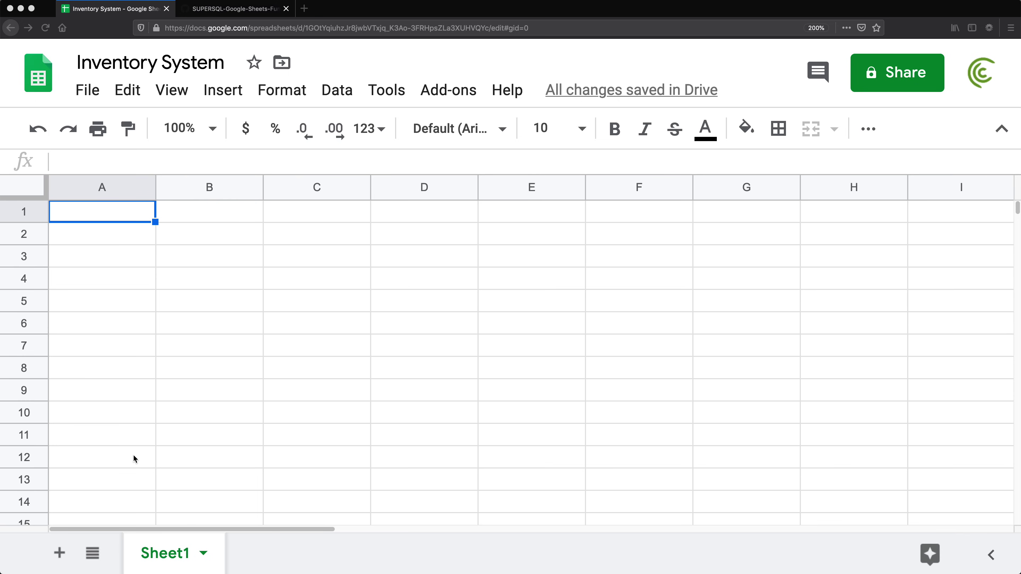
Rename the sheet Sheet1 as Items.
double_click(169, 560)
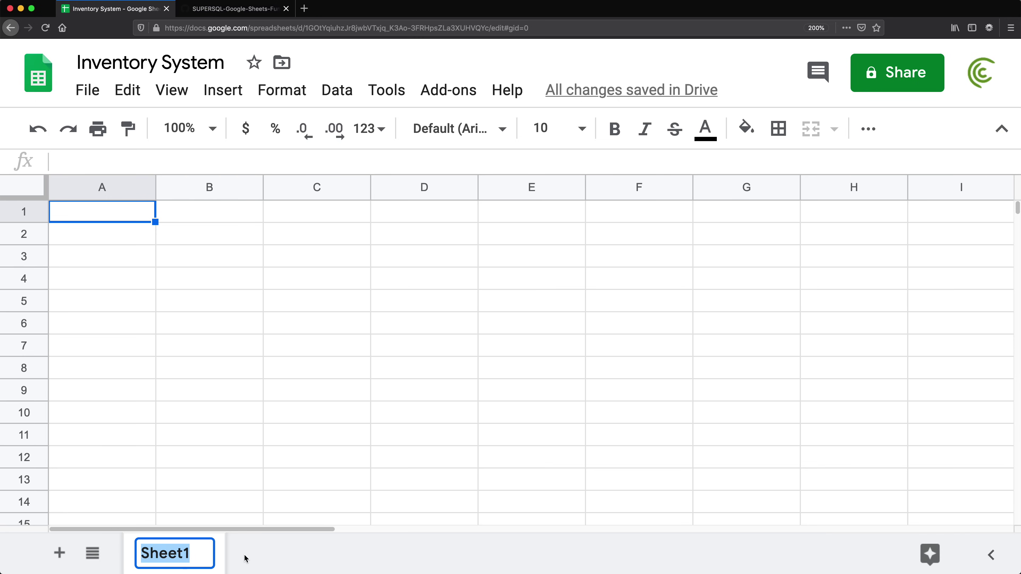
text(Items)
key(Return)
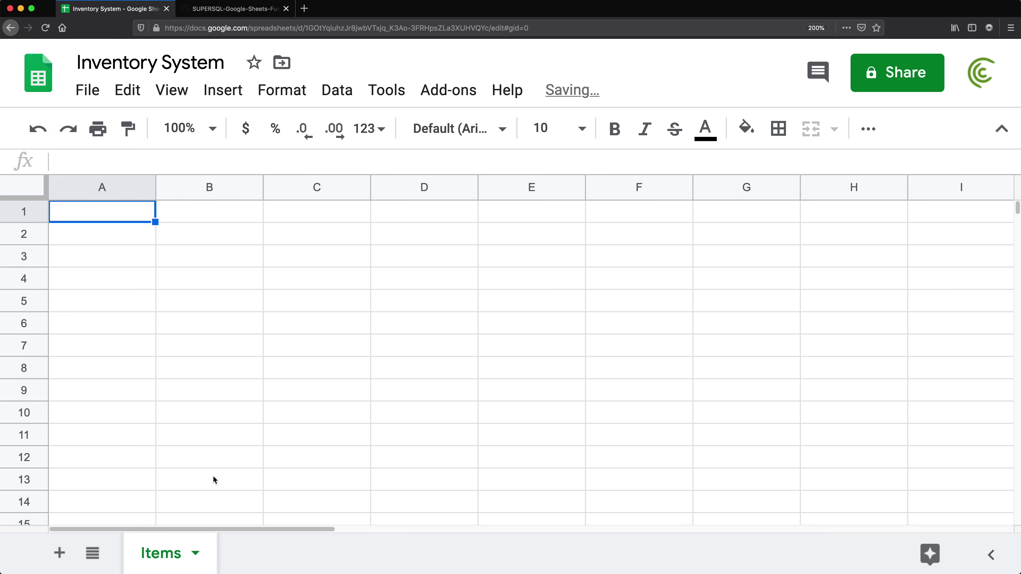
Enter SKU as the column header in cell A1 of the Items sheet.
key(super+plus)
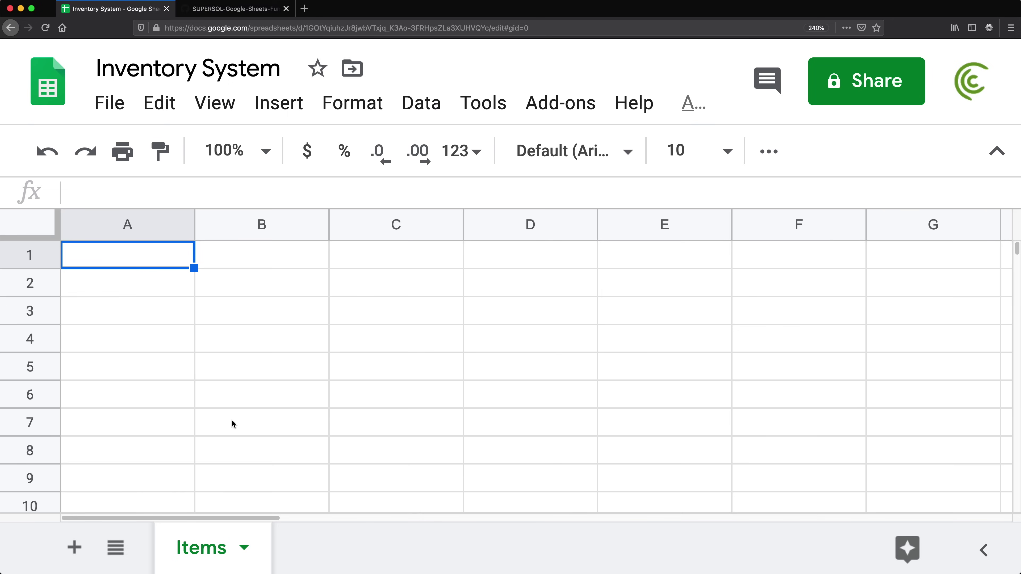
text(id)
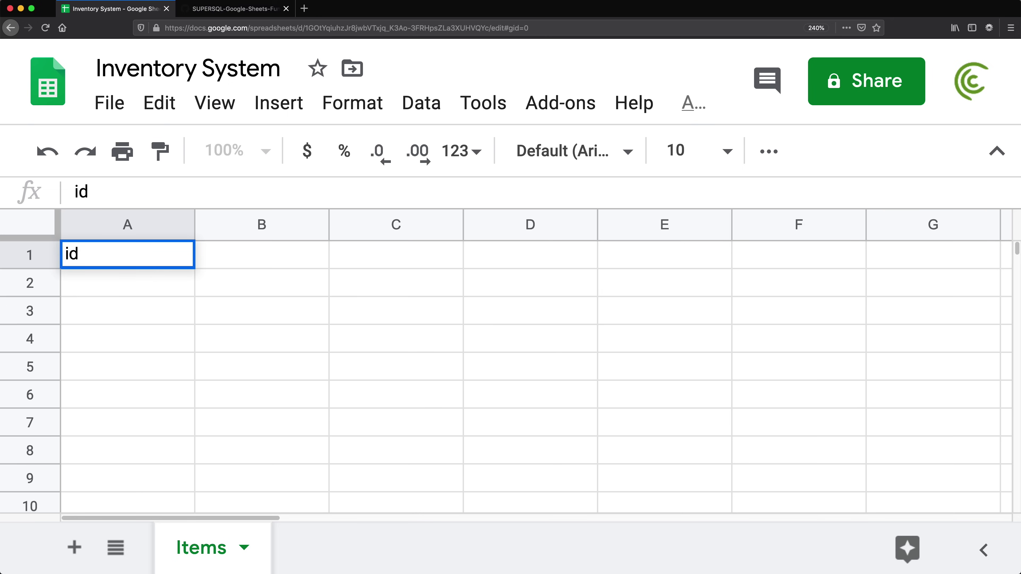
key(BackSpace)
key(BackSpace)
text(SKU)
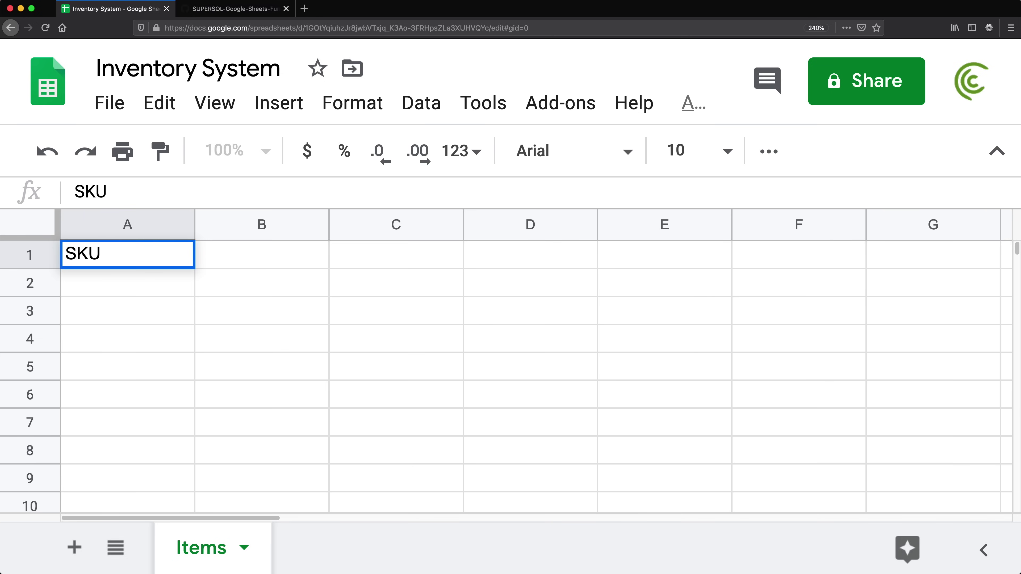
key(Return)
key(Up)
key(Right)
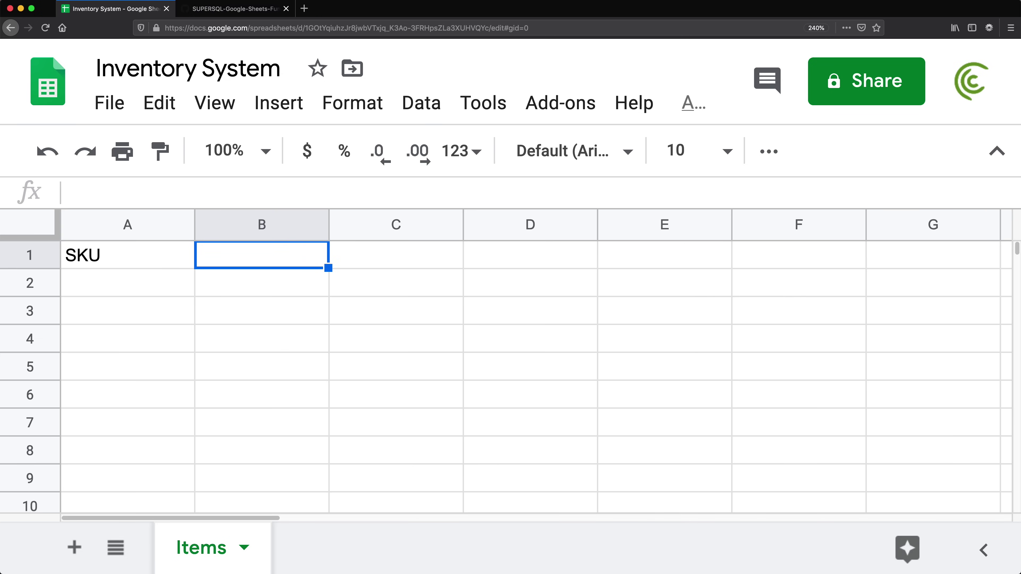
Add the headers Description in B1 and Pack Size in C1, and make the headers in A1:C1 bold.
text(Description)
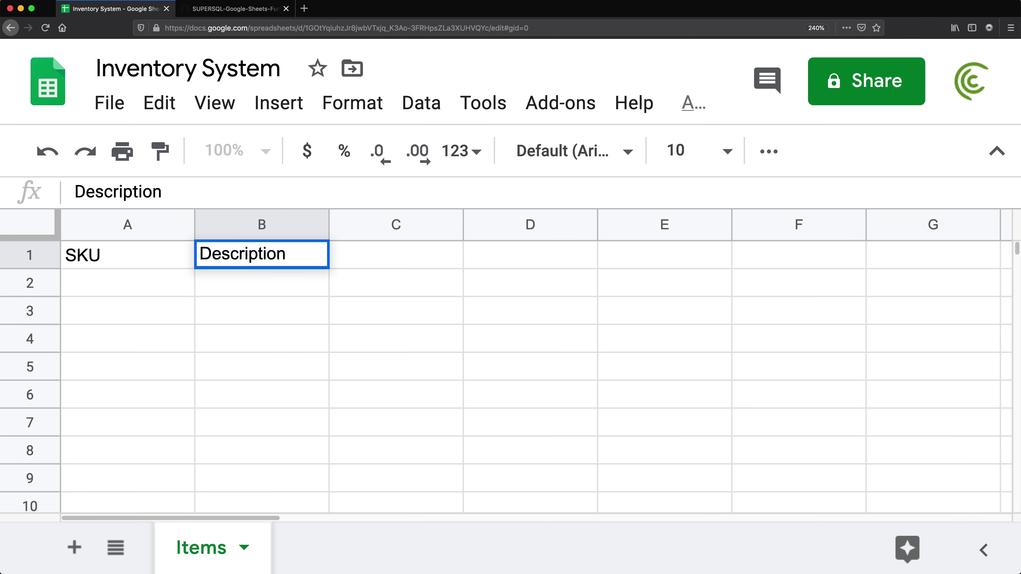
key(Return)
key(Up)
key(Right)
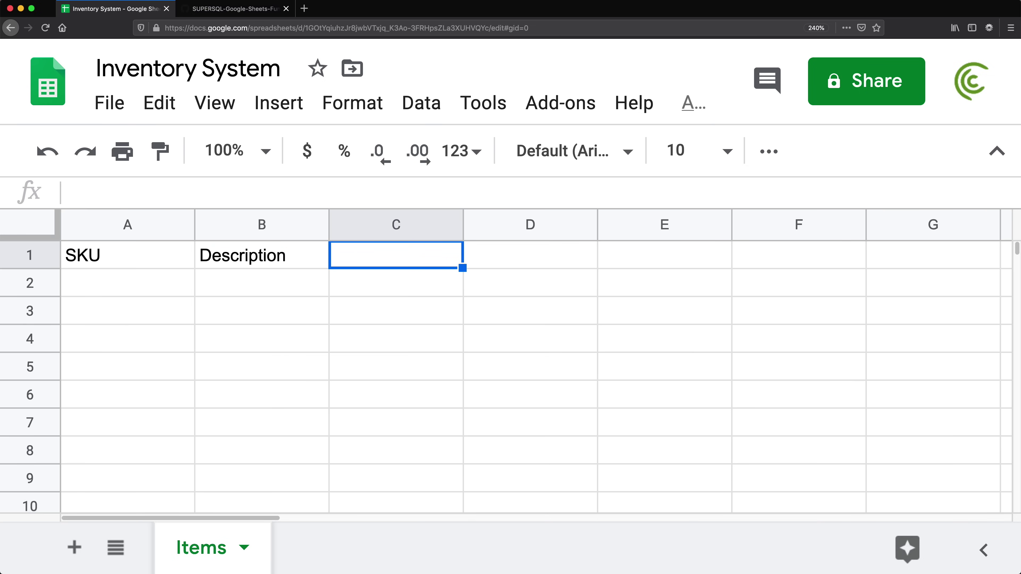
text(Pack Size)
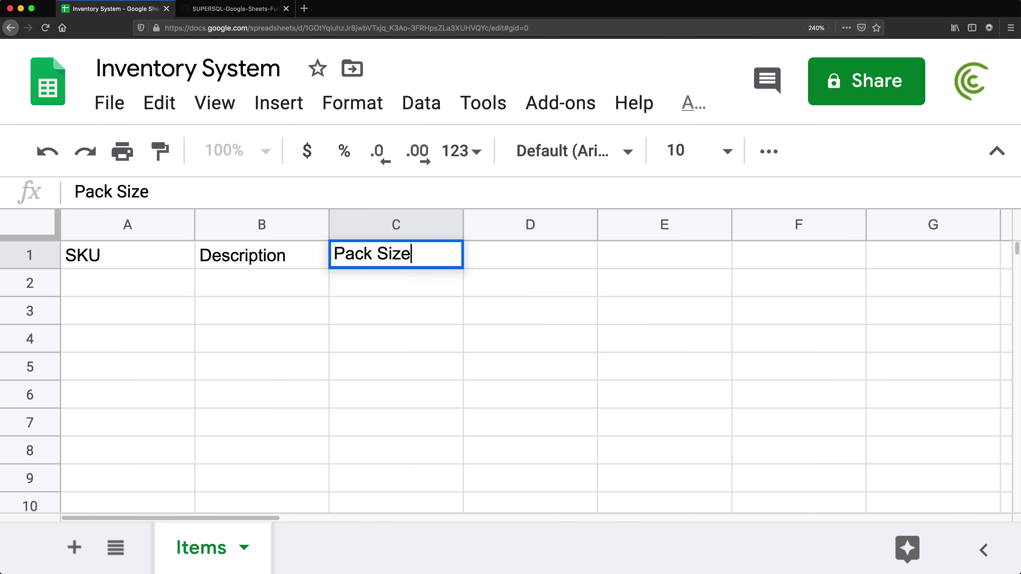
key(Return)
key(Up)
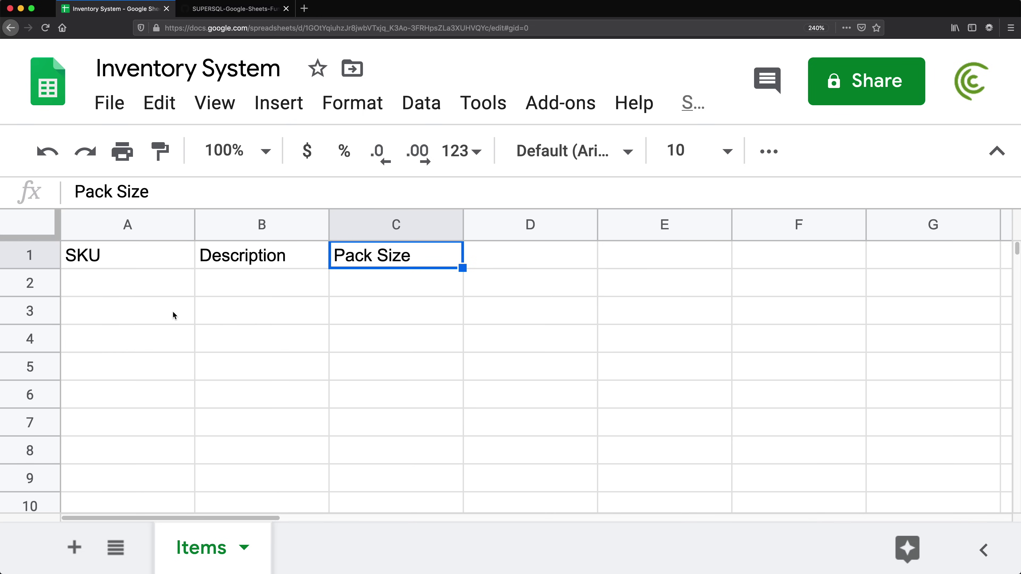
drag(144, 262, 357, 259)
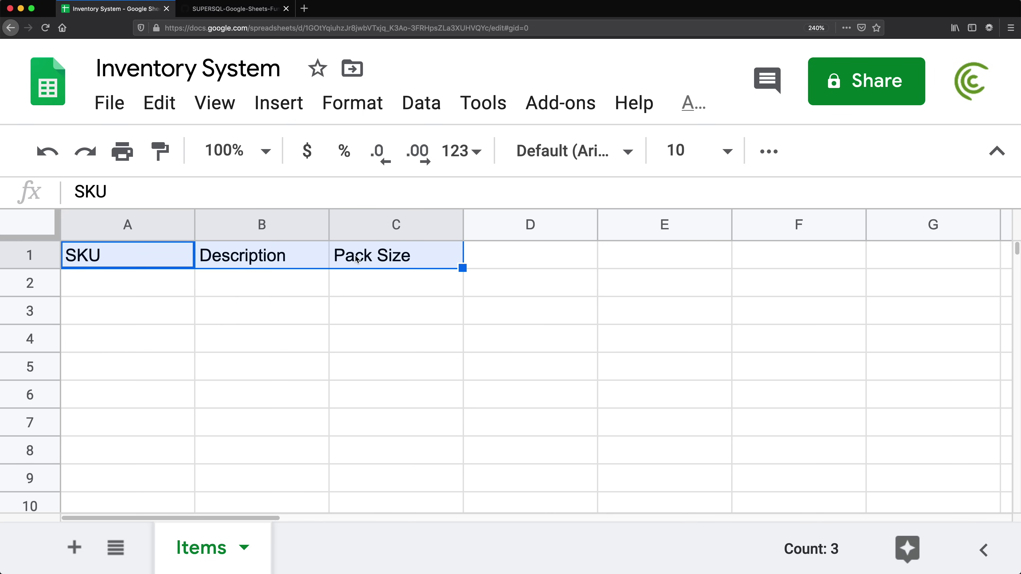
key(super+b)
Fill row 2 with SKU CC6, description Coca-Cola and pack size 6.
click(139, 288)
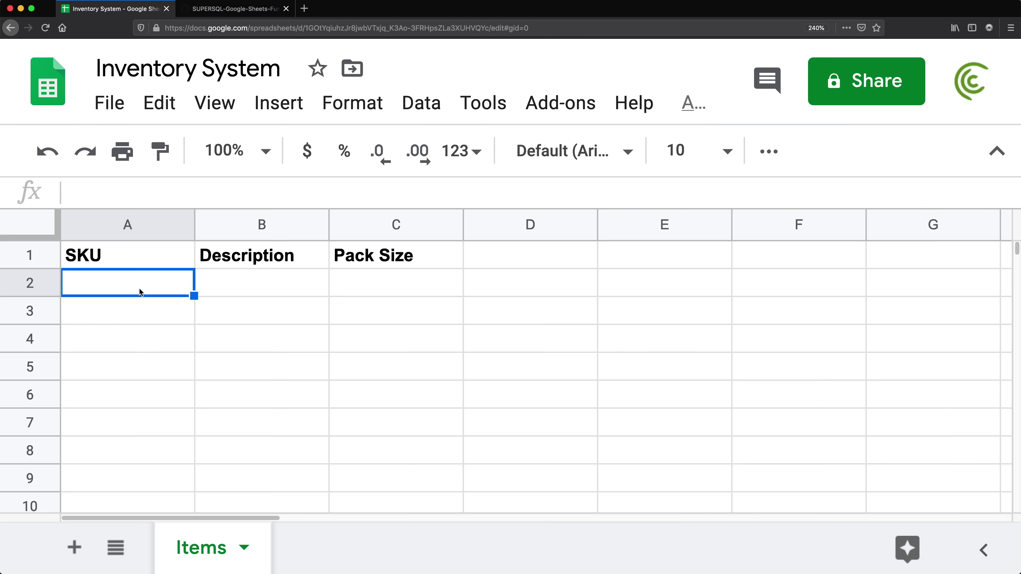
text(CC6)
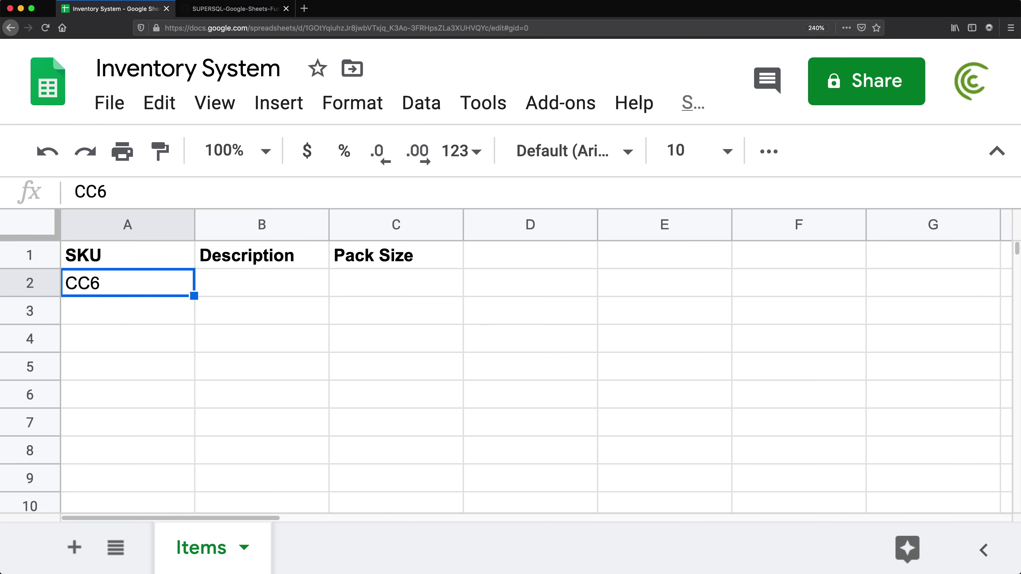
key(Tab)
text(Coca-c)
key(BackSpace)
text(Cola)
key(Tab)
text(6)
key(Return)
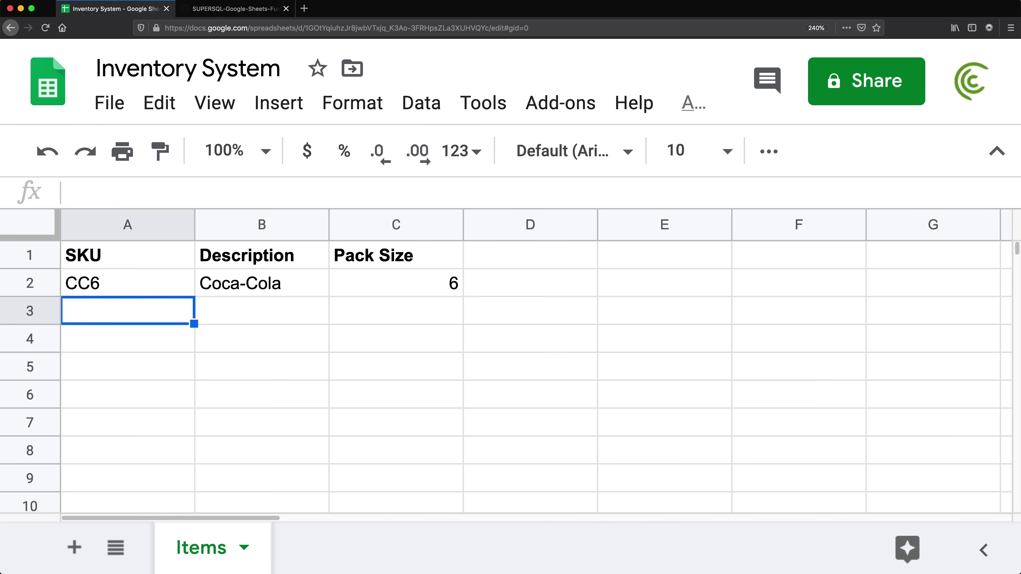
Fill row 3 with SKU wlt34, description "Wallet Leather, Men" and pack size 20, fitting column B to its text.
text(wlt34)
key(Tab)
text(Wallet Leather, Men')
key(BackSpace)
key(Return)
double_click(329, 224)
click(420, 312)
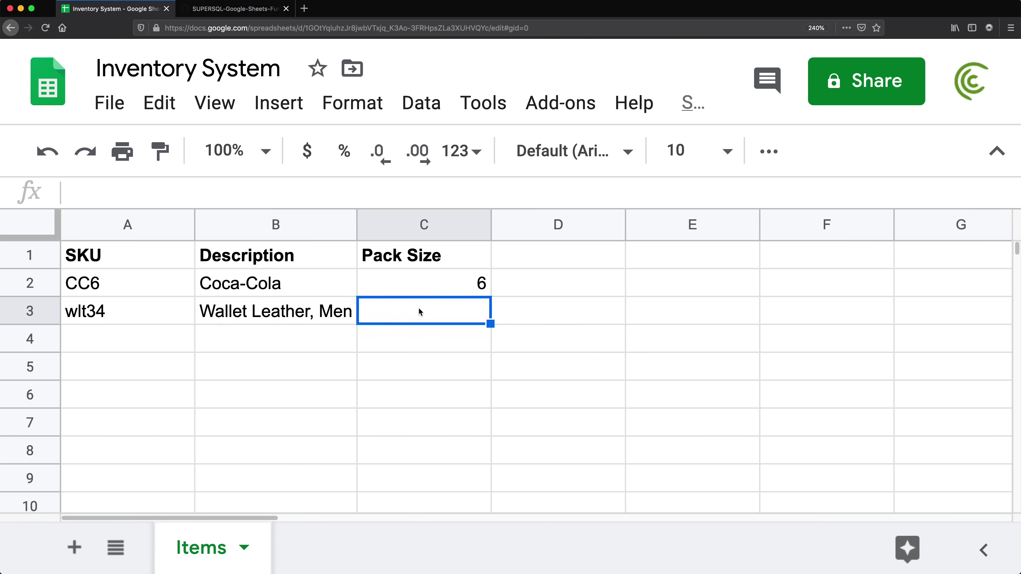
text(23)
Set the pack size of Coca-Cola in C2 to 24.
click(431, 290)
text(24)
key(Return)
Fill row 4 with SKU wtr1, description "Water, Spring, 1 Gal" and pack size 6, widening column B.
click(128, 339)
text(wtr1)
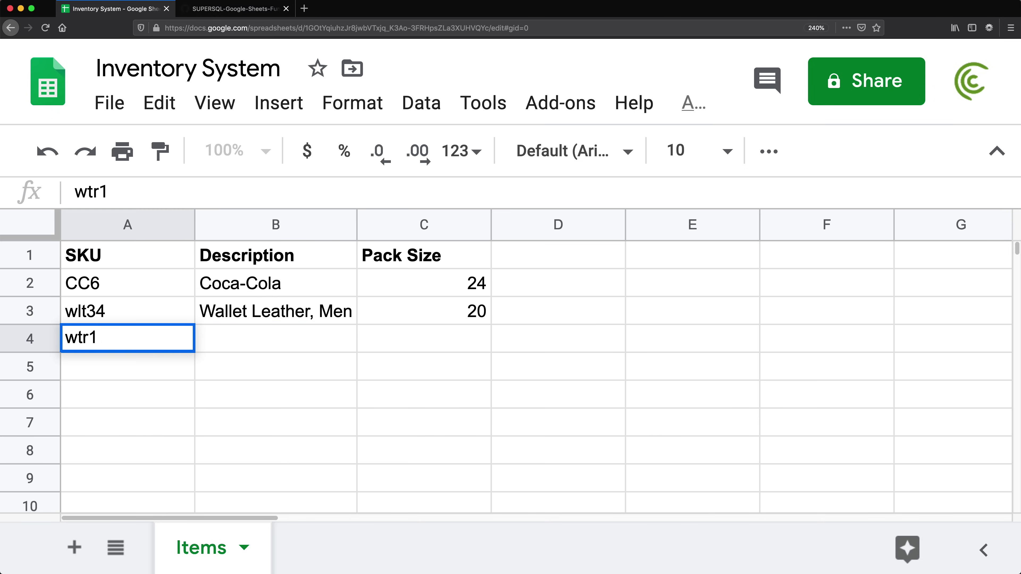
key(Tab)
text(Water, Spring, 1 Gal)
key(Return)
drag(357, 225, 397, 225)
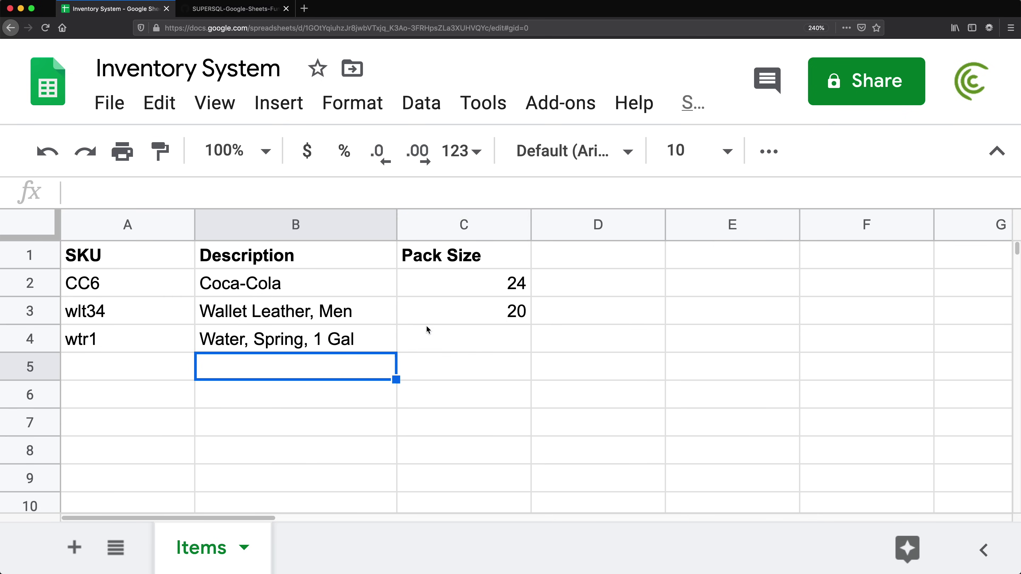
click(427, 334)
text(6)
key(Return)
Fill row 5 with SKU wtr16, description "Water, Spring, 16oz" and pack size 12.
key(Left)
key(Left)
text(wtr16)
key(Tab)
text(Water, Spring, 16oz)
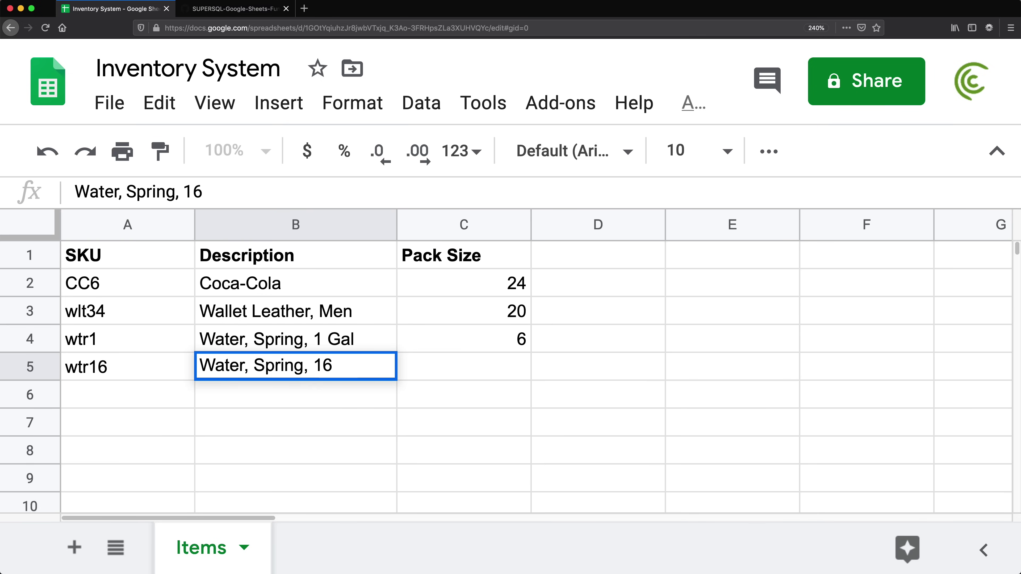
key(Tab)
text(12)
key(Return)
Enter SKU wtr12 in A6 and copy the description from B5 into B6, opening the copy for editing.
text(wtr12)
click(223, 374)
key(super+c)
key(Down)
key(super+v)
key(Return)
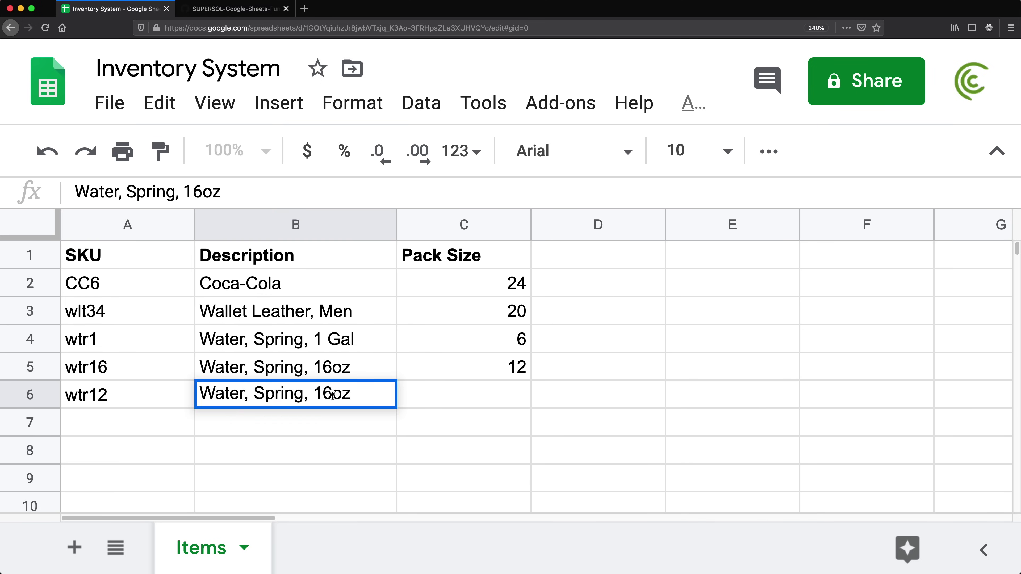
Change the description in B6 to "Water, Spring, 12oz" and enter a pack size of 24 in C6.
key(BackSpace)
key(BackSpace)
key(BackSpace)
text(2oz)
key(Return)
key(Up)
key(Right)
text(24)
click(133, 257)
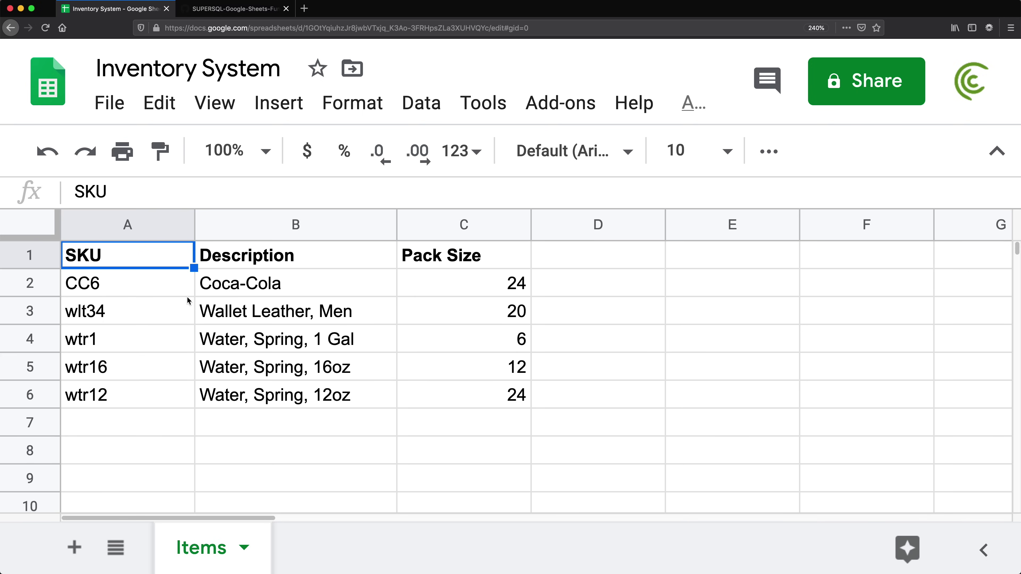
Add a new sheet after Items and name it Receive.
drag(164, 283, 499, 392)
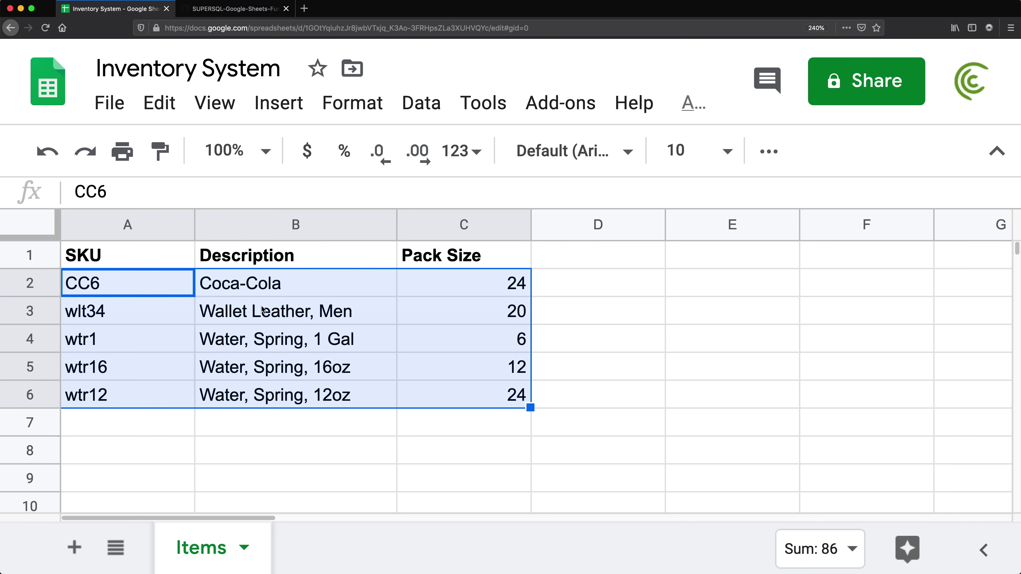
click(74, 547)
double_click(336, 545)
text(Receive)
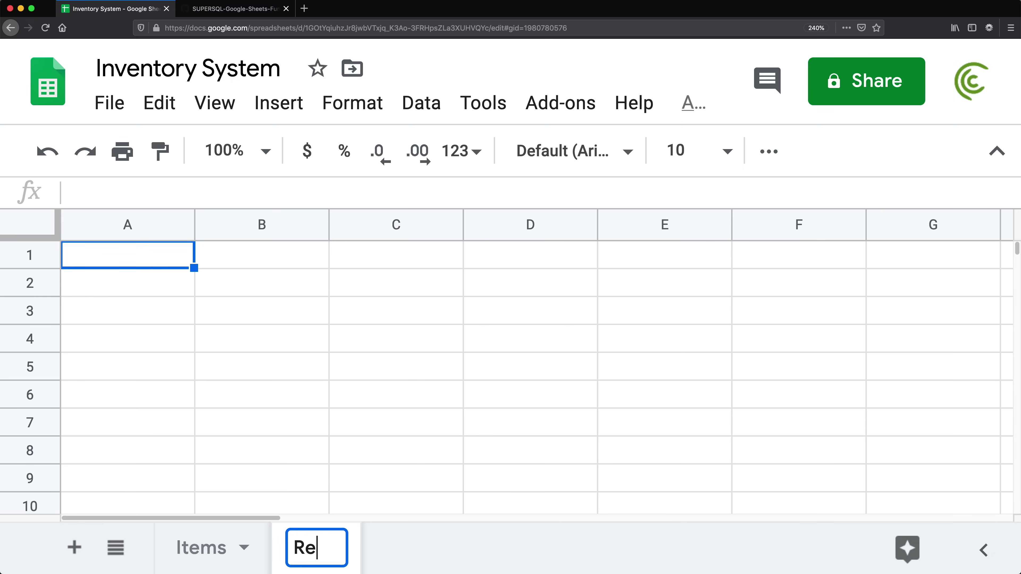
key(Return)
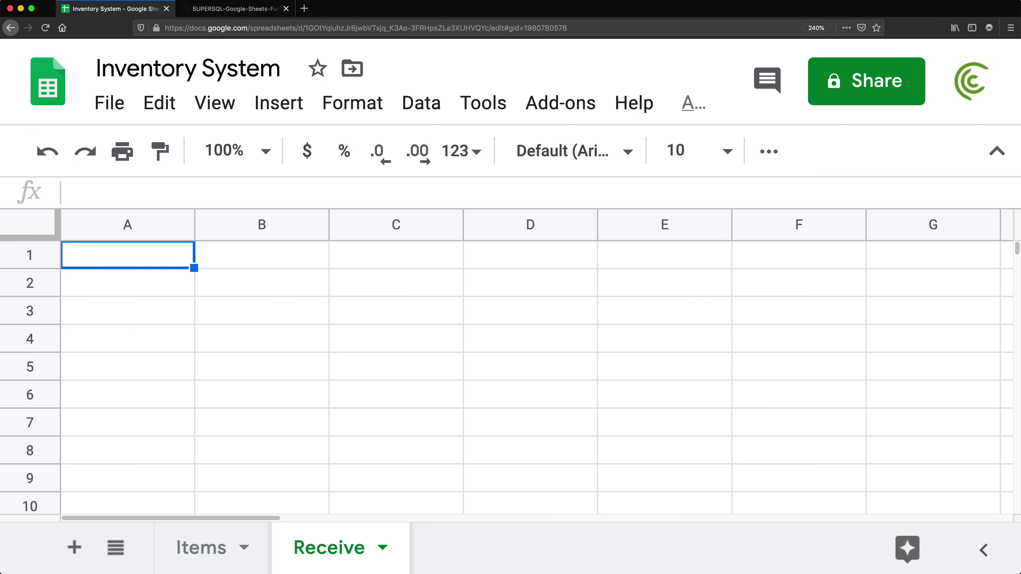
Copy the SKU, Description and Pack Size headers from the Items sheet into row 1 of the Receive sheet.
click(184, 548)
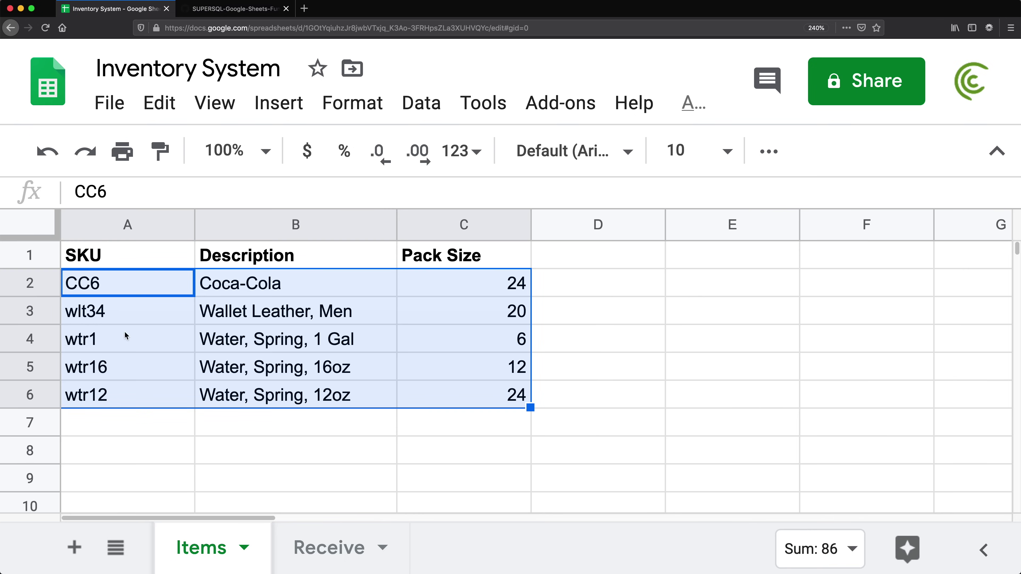
mouse_move(134, 261)
mouse_down()
mouse_move(533, 246)
mouse_move(484, 254)
mouse_move(317, 235)
mouse_move(149, 246)
mouse_up()
key(super+c)
click(315, 554)
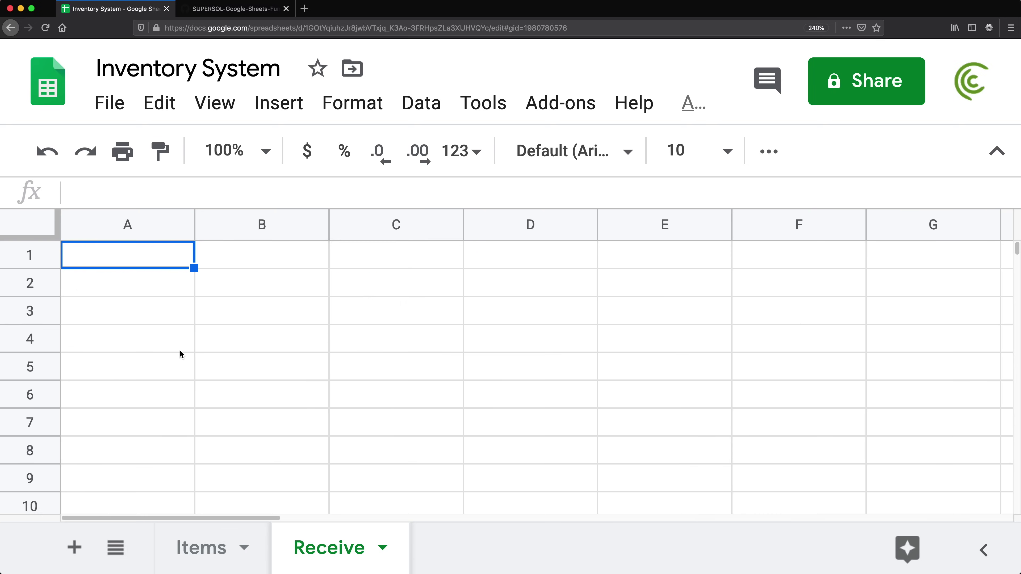
key(super+v)
Add the headers QTY in D1 and COST in E1 of the Receive sheet and make both bold.
click(496, 264)
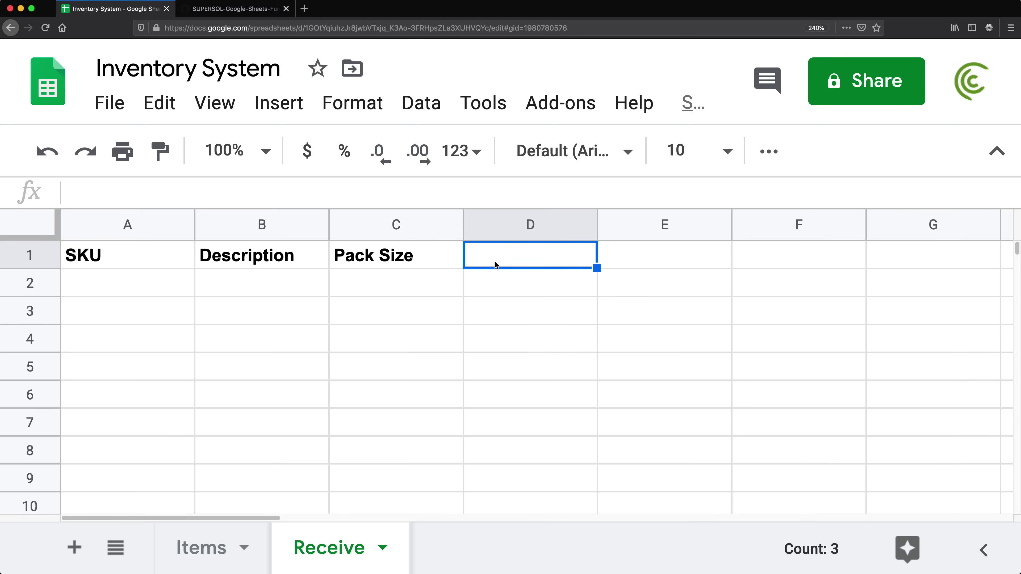
text(QTY)
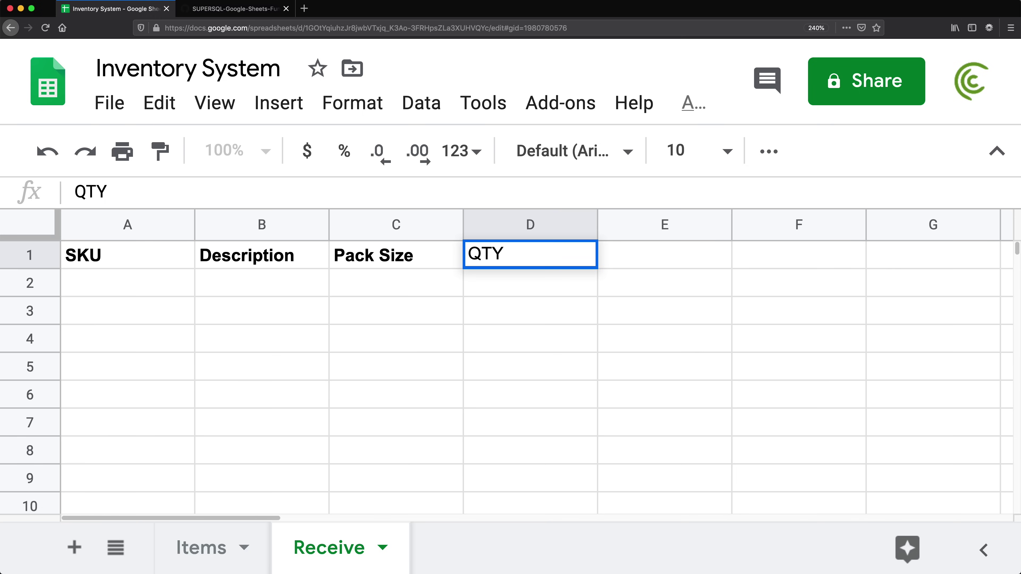
key(Return)
click(605, 253)
text(COST)
key(Return)
drag(531, 255, 605, 253)
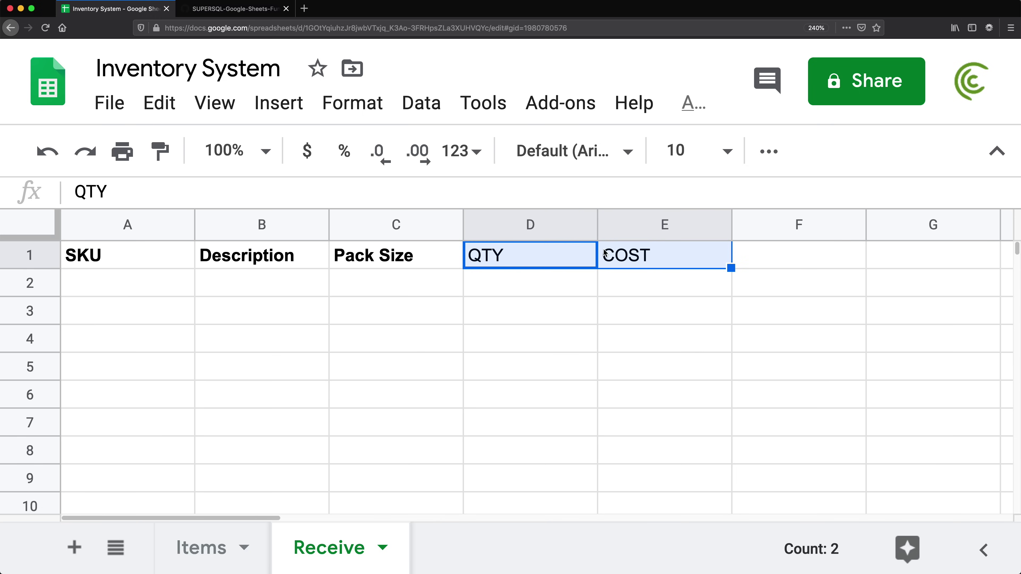
key(super+b)
Insert a column between QTY and COST and give it the header QTY EXPANDED.
click(659, 263)
right_click(662, 226)
click(704, 300)
text(QTY)
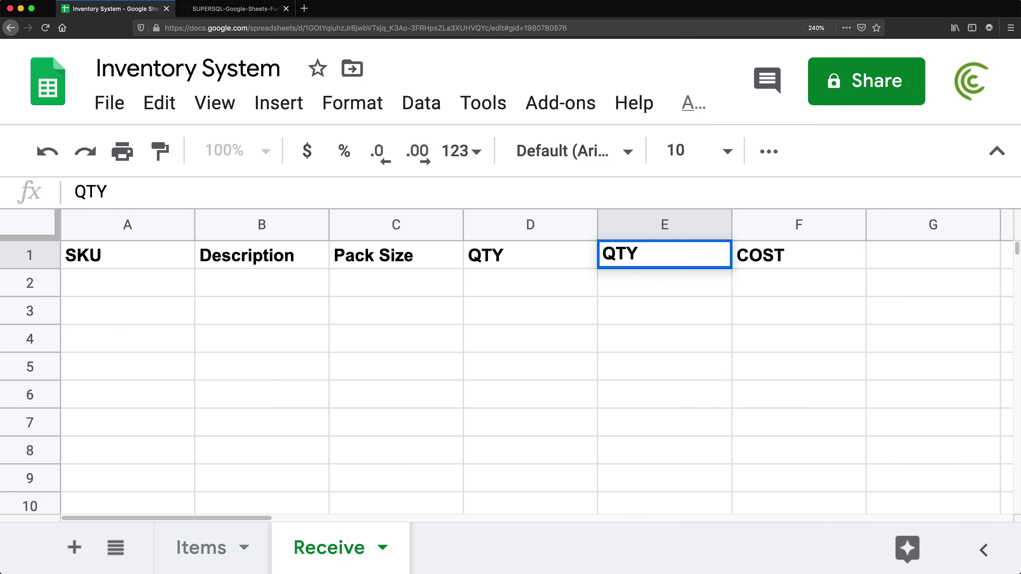
text( EXPANDED)
key(Return)
Change the COST header in F1 to COST PIECE.
click(141, 258)
key(super+minus)
double_click(659, 211)
text(PIECE)
key(Return)
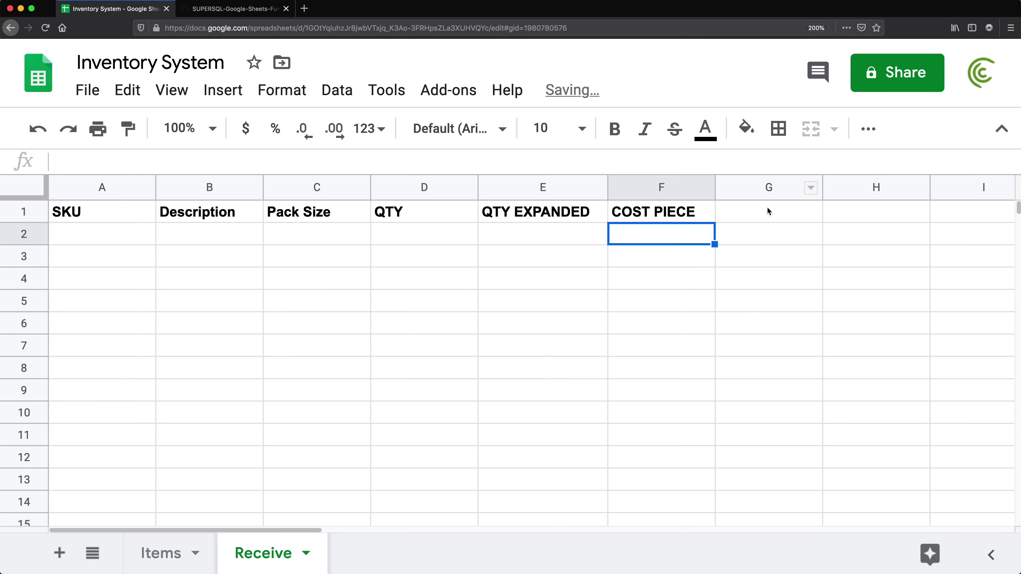
Add the header TOTAL COST in G1 and make it bold.
click(768, 211)
text(TOTAL COST)
key(Return)
click(732, 211)
key(super+b)
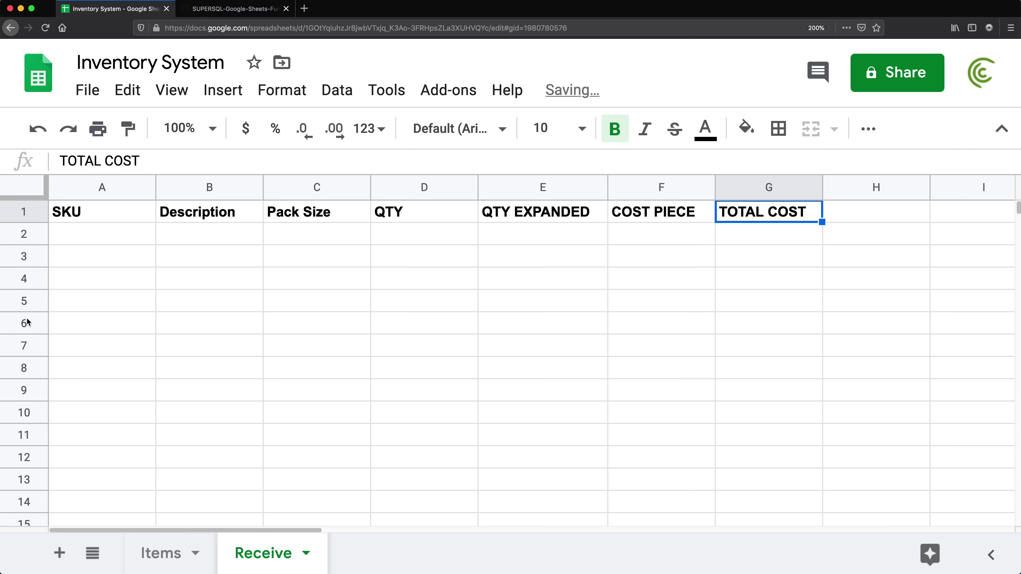
drag(143, 239, 121, 435)
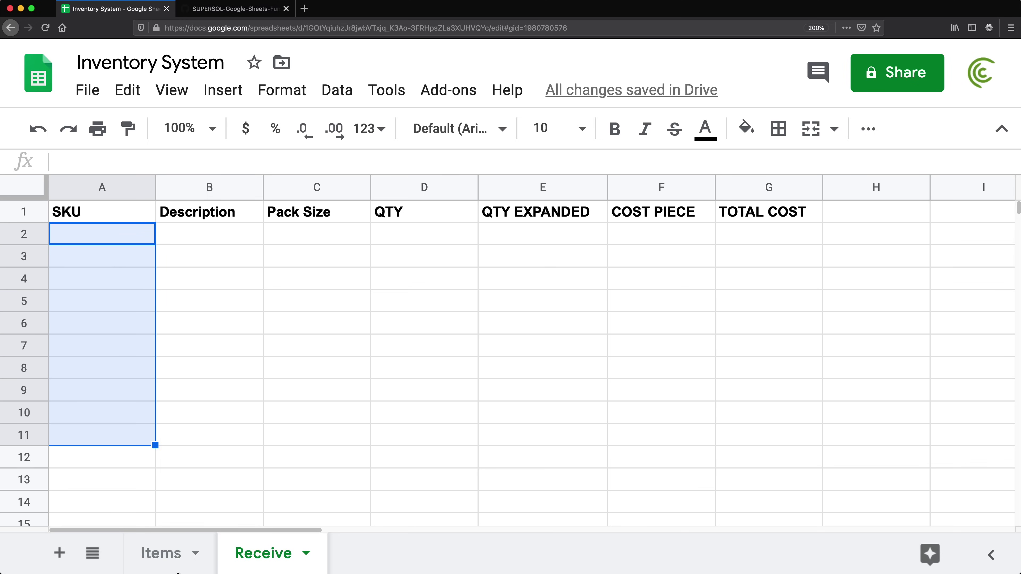
click(171, 563)
drag(102, 233, 95, 367)
drag(84, 232, 90, 332)
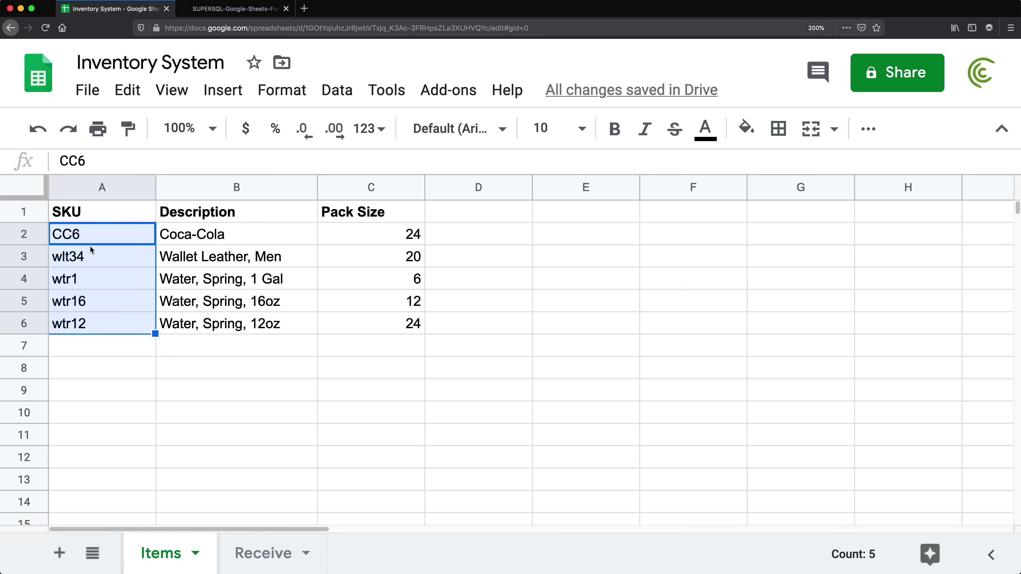
click(269, 554)
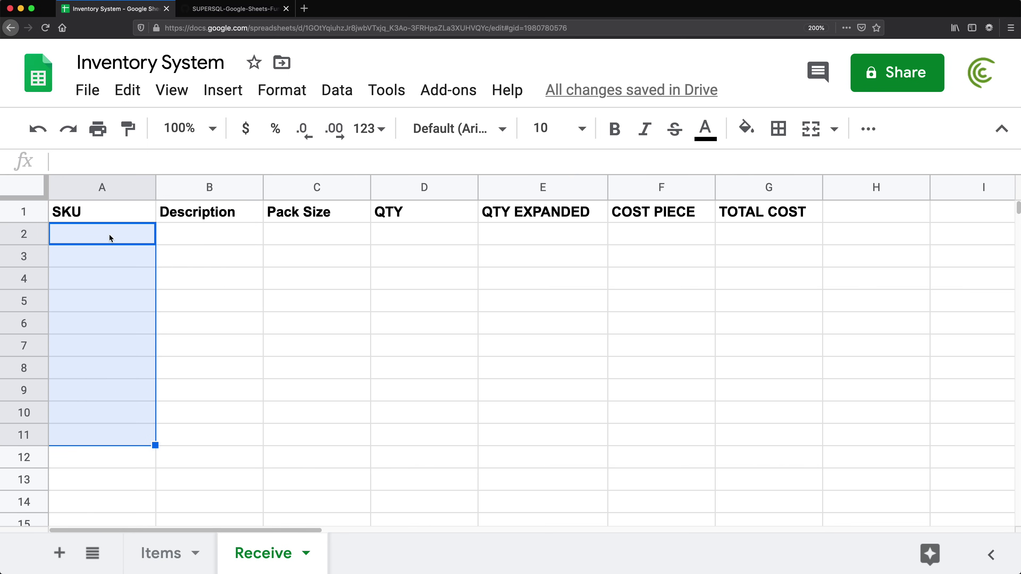
drag(111, 238, 110, 554)
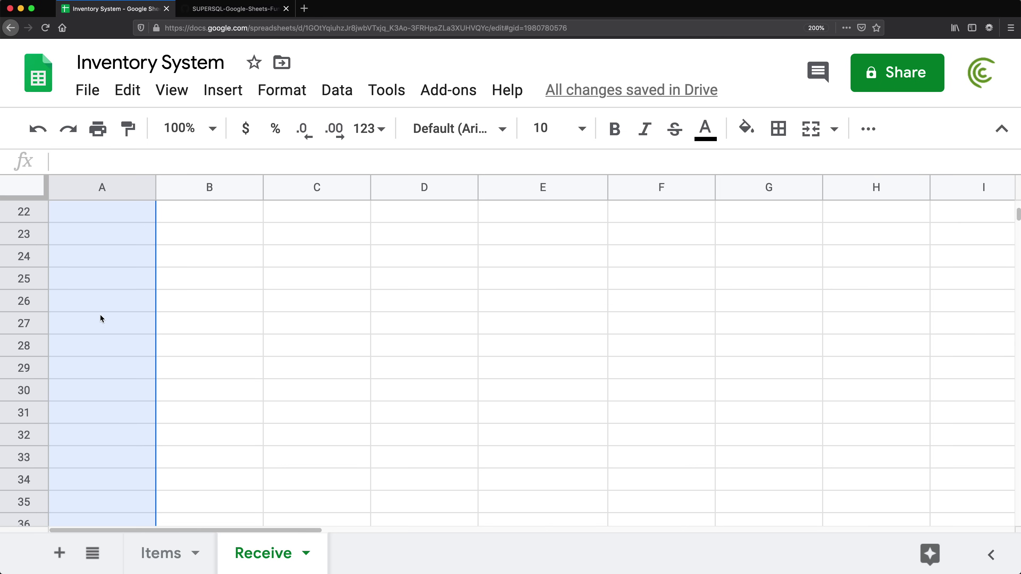
scroll(99, 309, up, 8)
Start a data validation rule for A2:A1000 on the Receive sheet using the "List from a range" criterion.
click(88, 230)
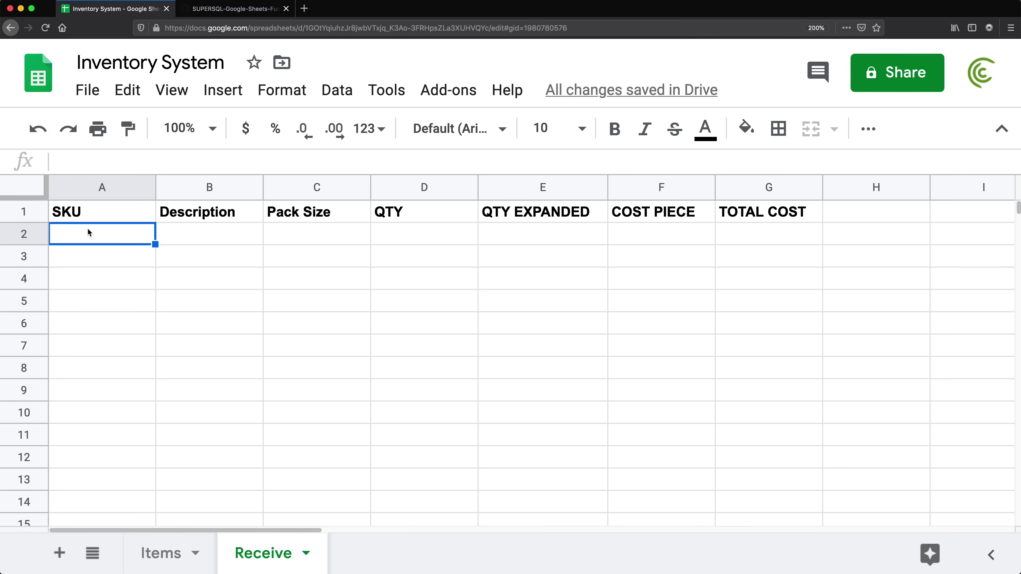
key(super+shift+Down)
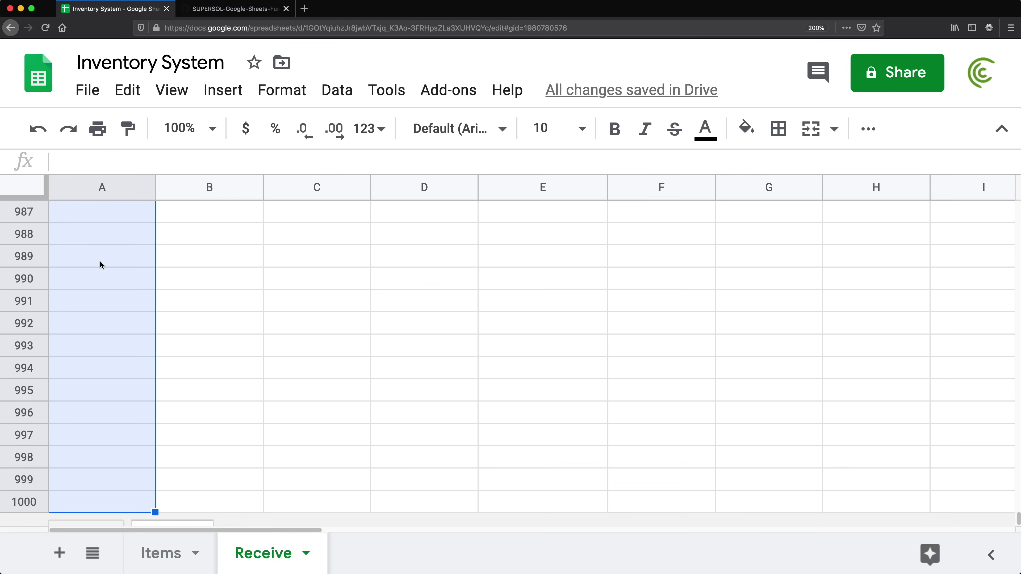
click(320, 103)
click(447, 540)
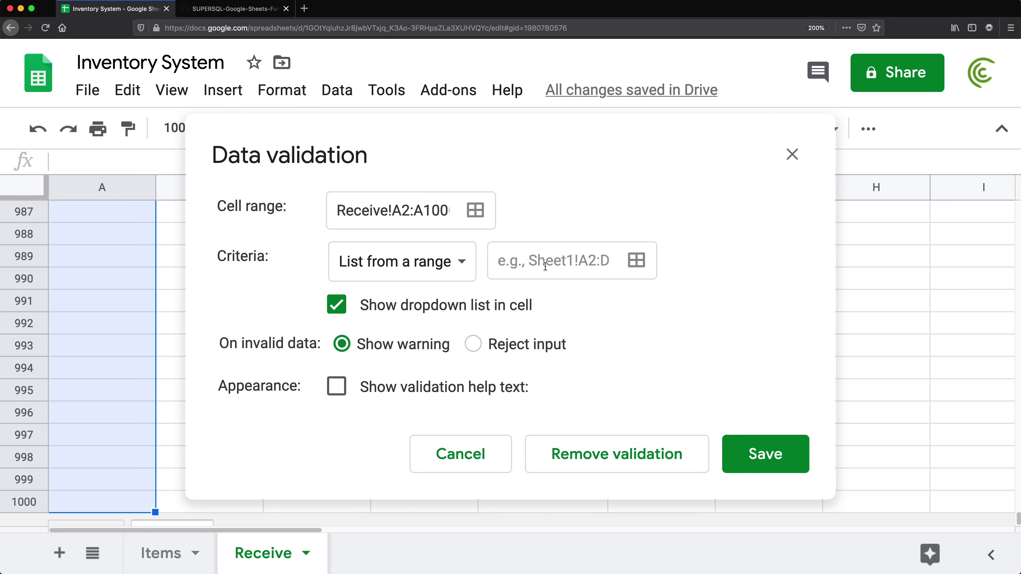
click(439, 270)
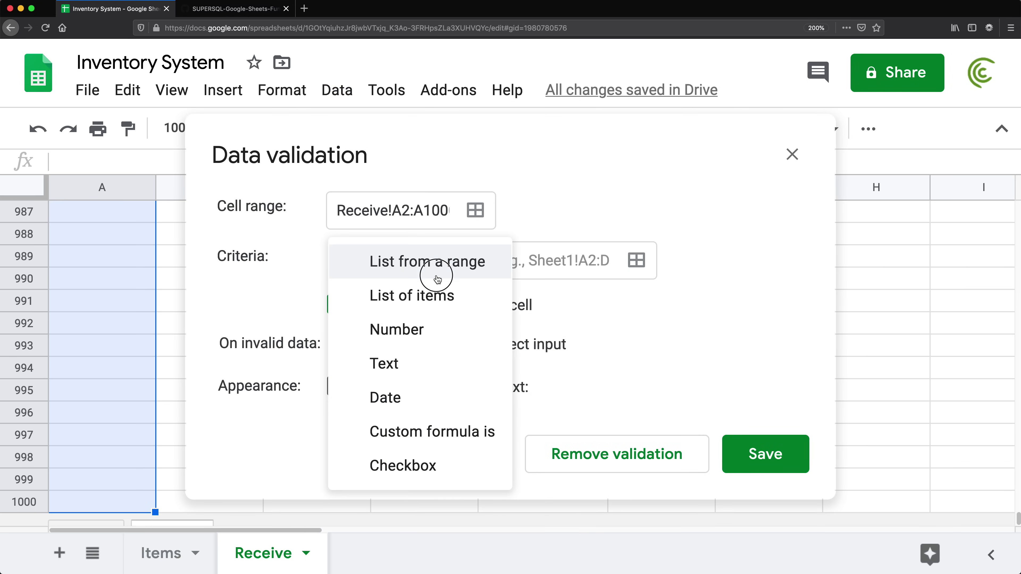
click(485, 269)
Use Items!A2:A1000 as the validation's source range, set invalid data to Reject input, and save the rule.
click(544, 265)
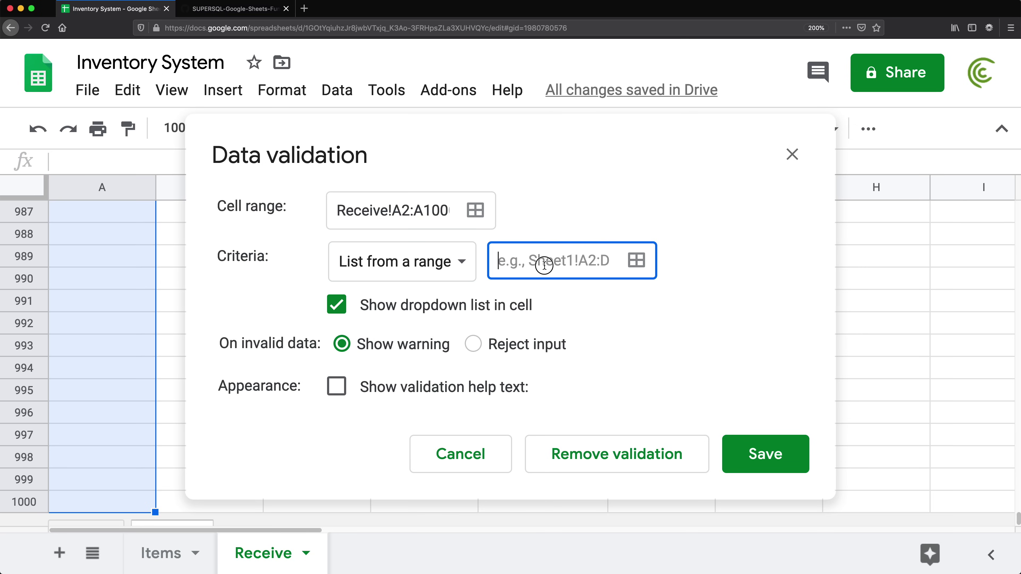
click(636, 260)
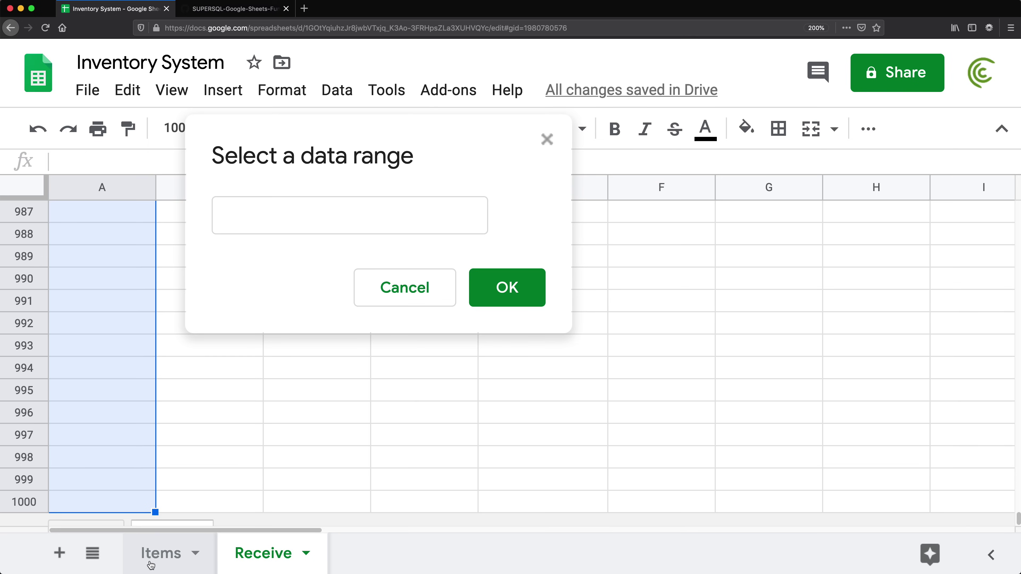
click(157, 555)
drag(92, 233, 87, 523)
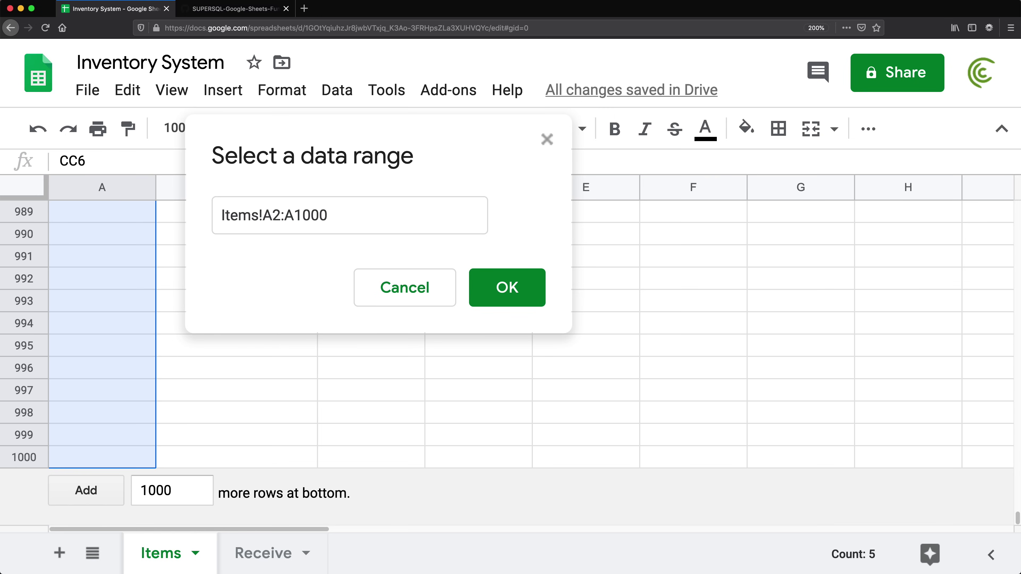
click(523, 301)
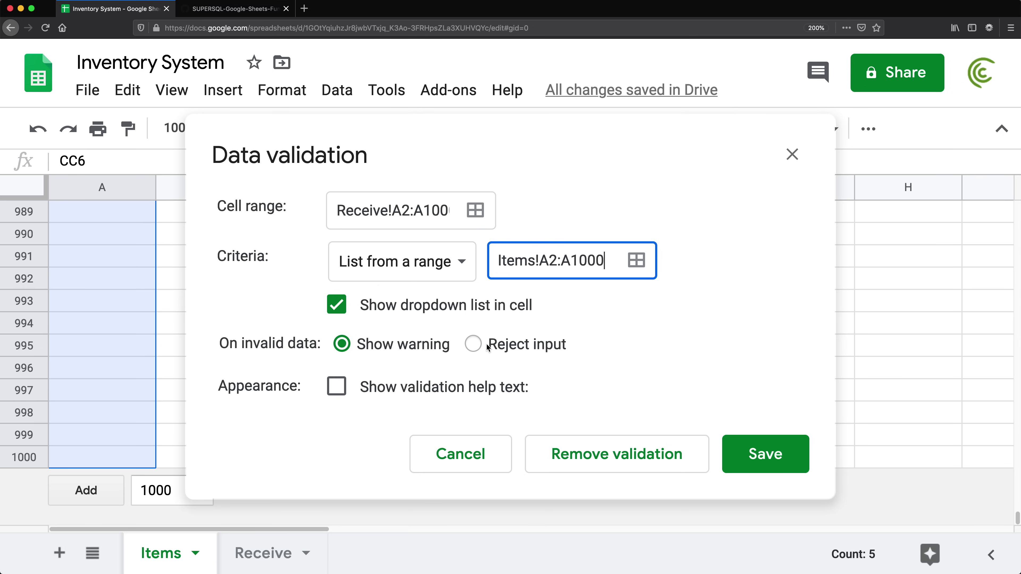
click(473, 343)
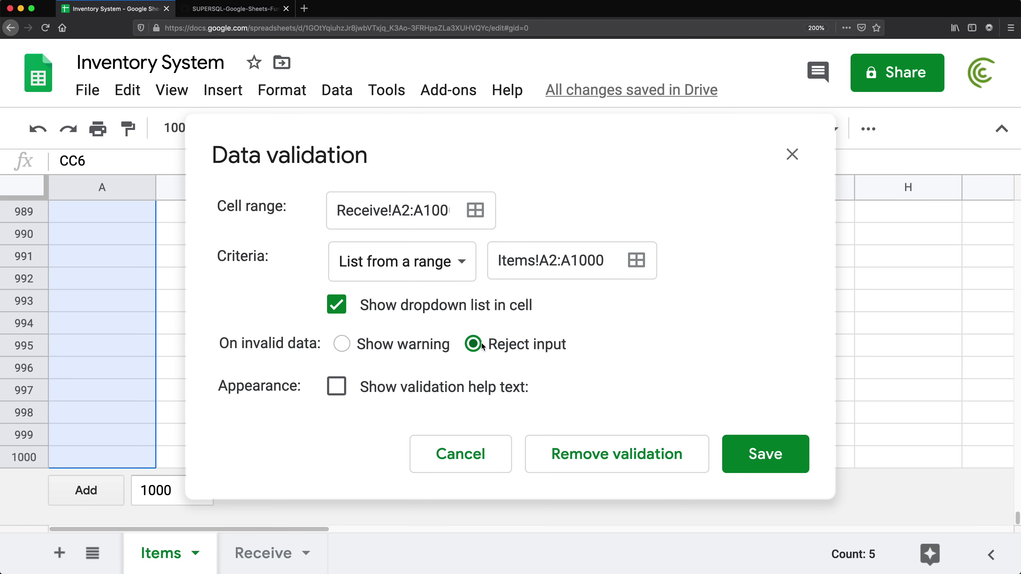
click(760, 459)
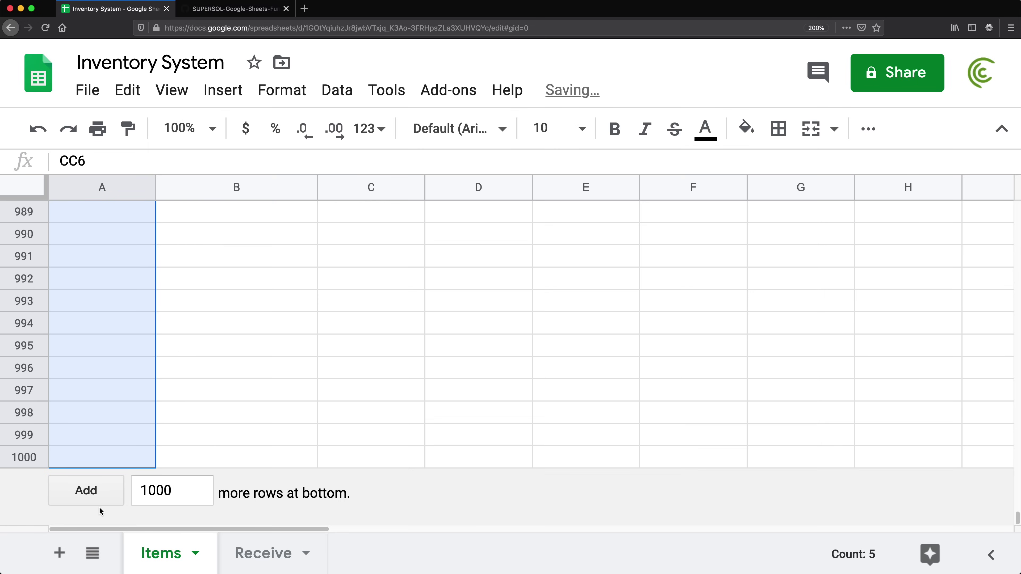
Check the SKU dropdown in A2 of the Receive sheet against the SKU column of the Items sheet.
click(111, 429)
key(ctrl+Home)
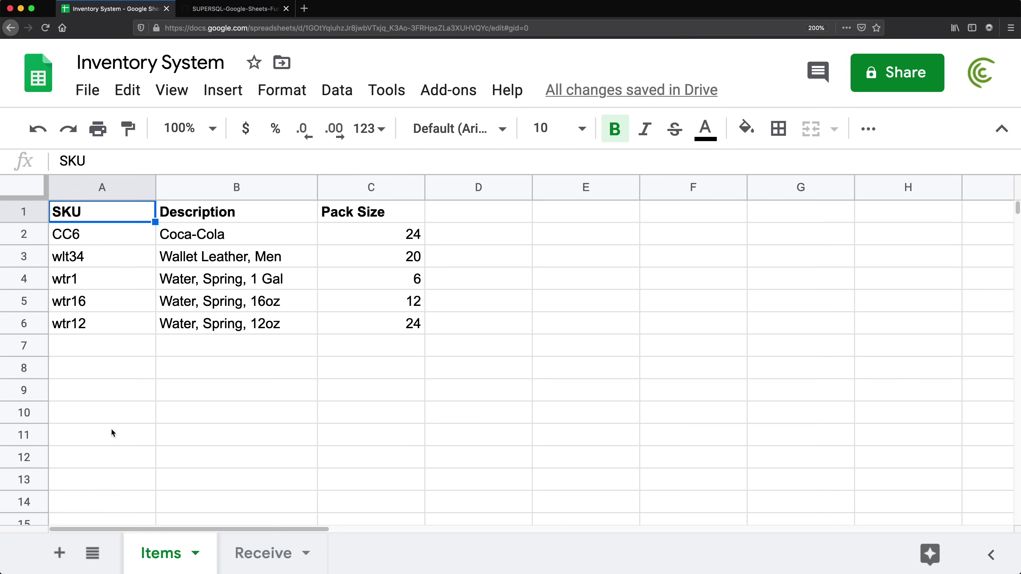
click(254, 554)
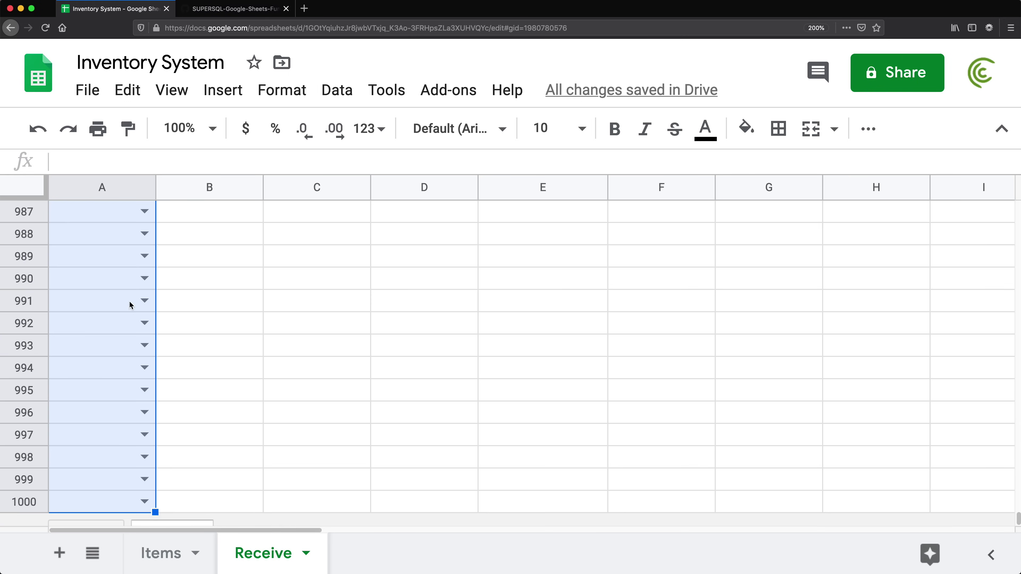
click(127, 304)
key(ctrl+Home)
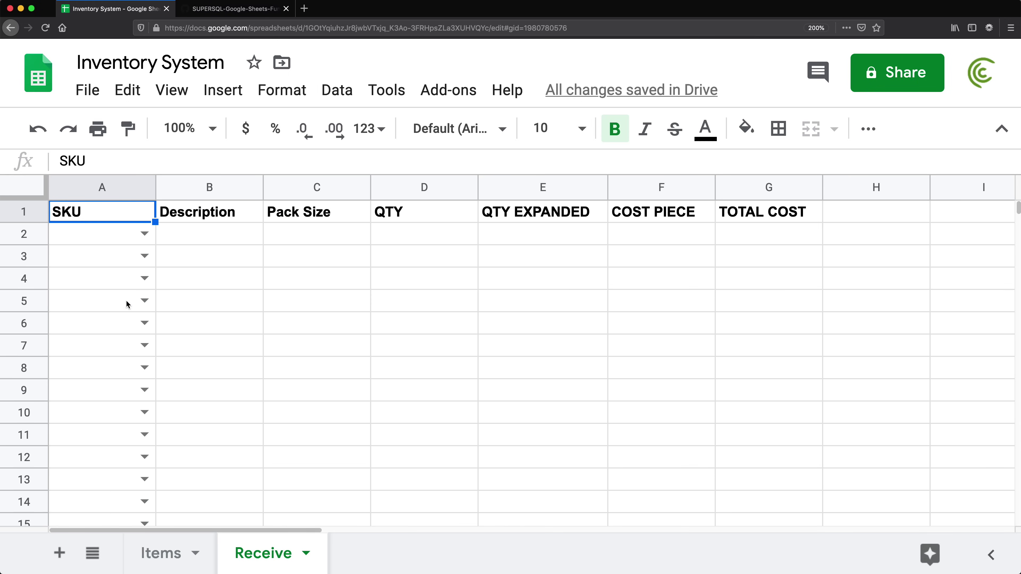
click(144, 234)
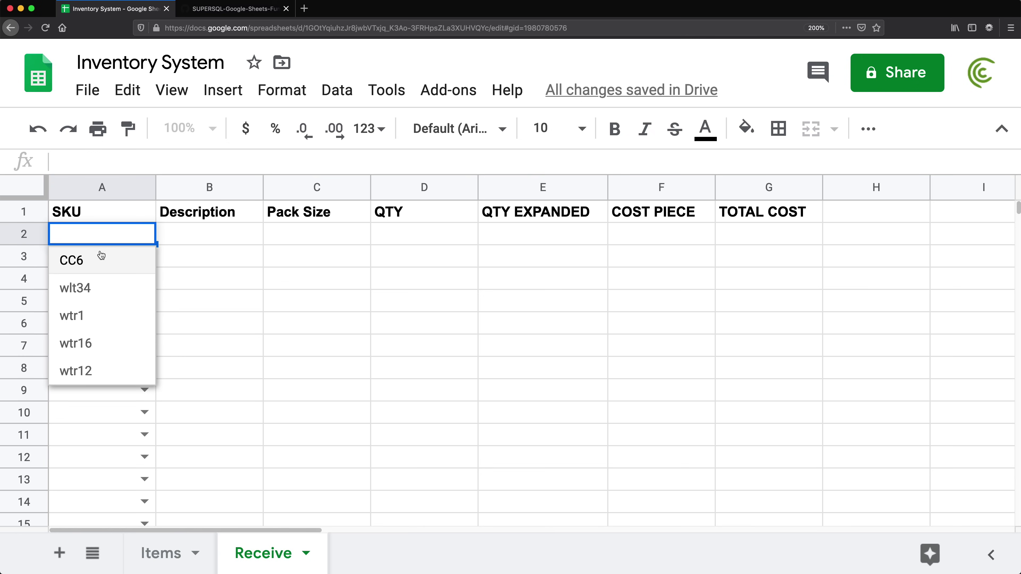
click(195, 238)
click(174, 552)
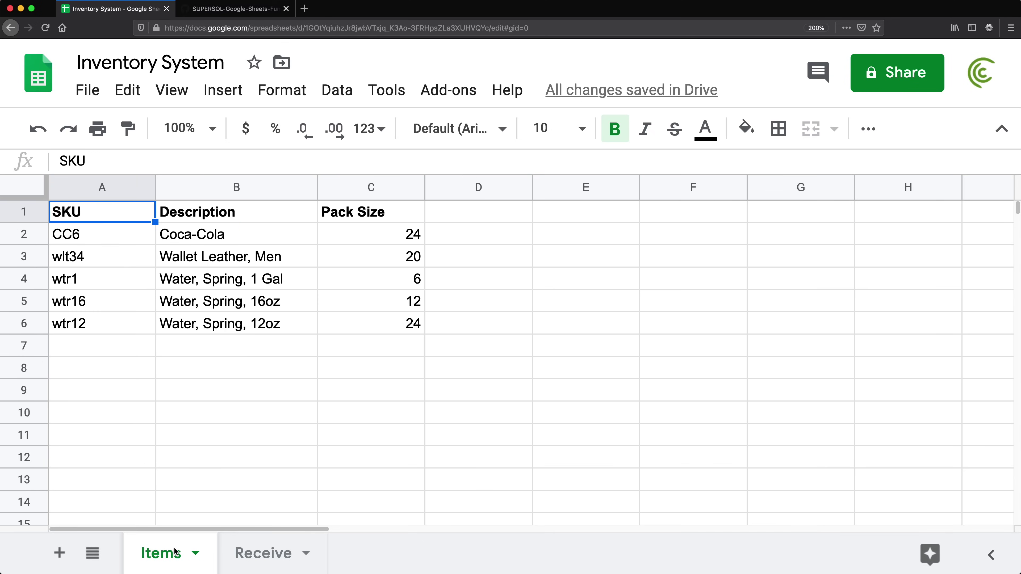
drag(79, 239, 83, 324)
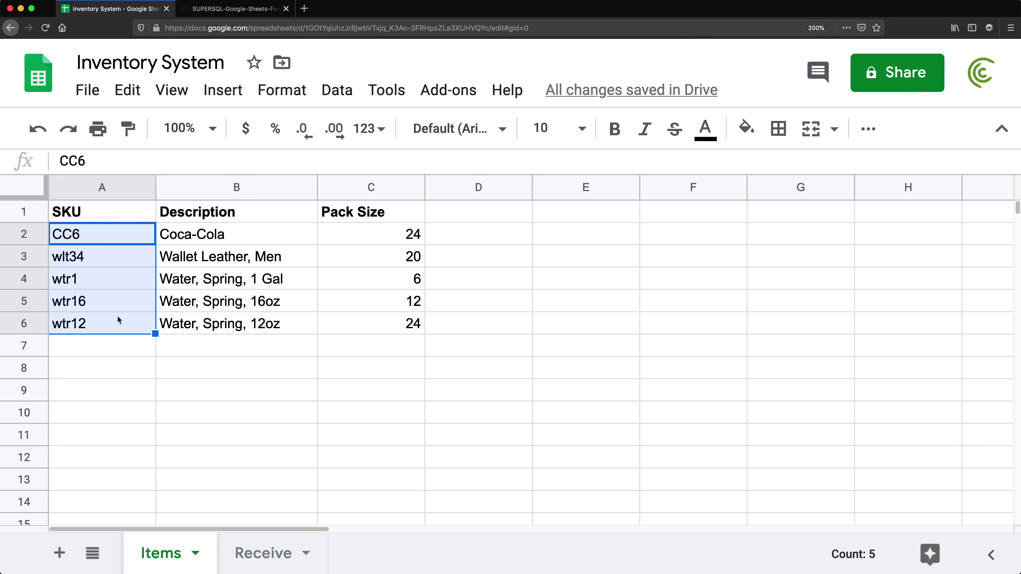
click(85, 221)
click(278, 553)
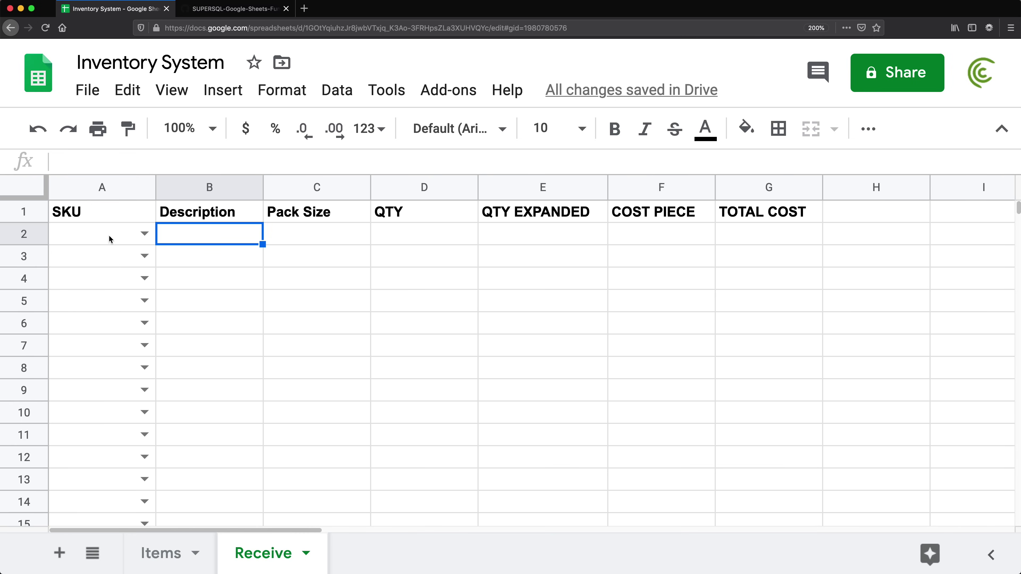
Choose wtr1 from the SKU dropdown in A2 of the Receive sheet.
click(110, 238)
click(144, 233)
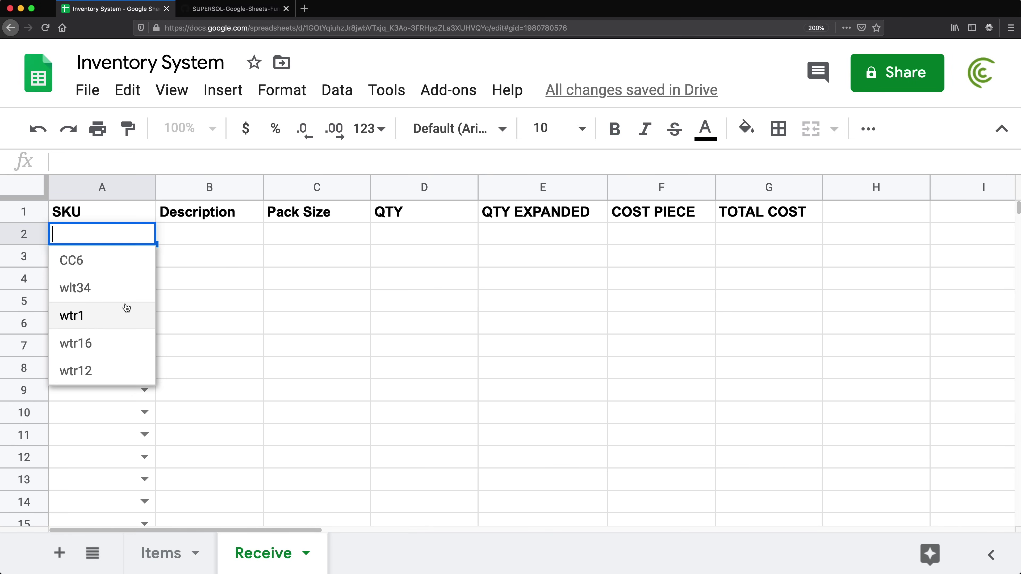
click(108, 317)
drag(210, 237, 318, 233)
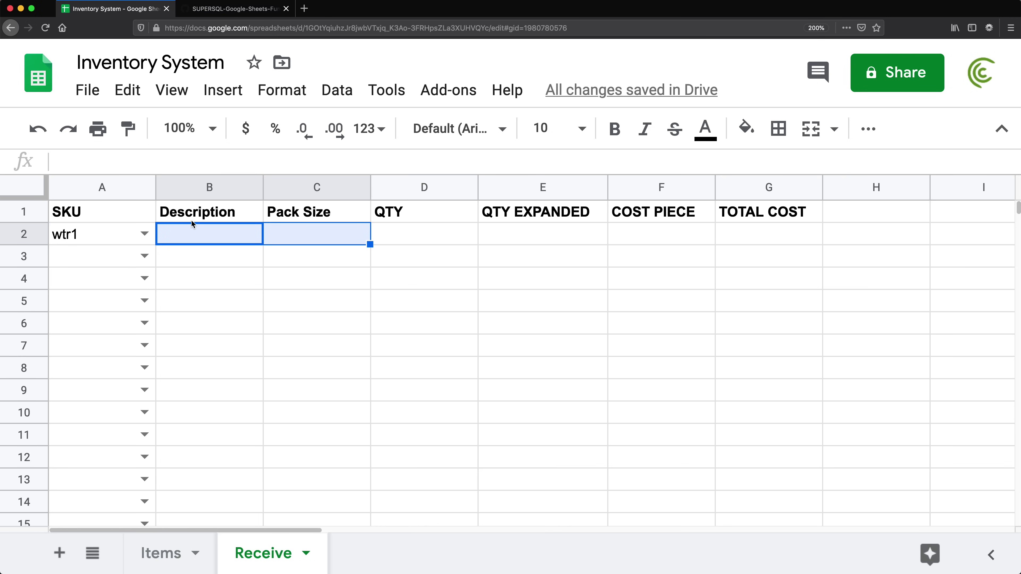
click(167, 554)
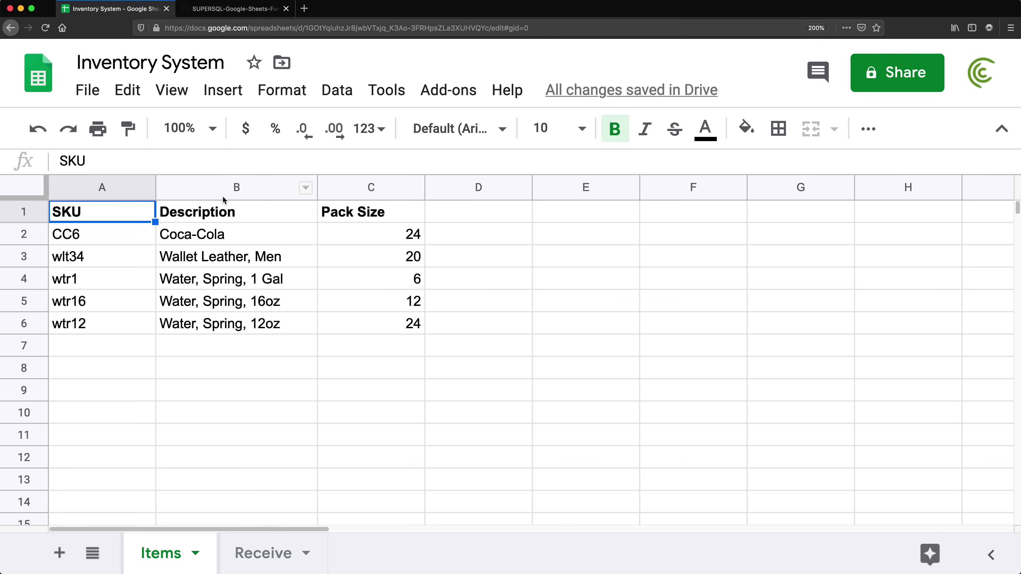
drag(229, 238, 372, 378)
click(346, 253)
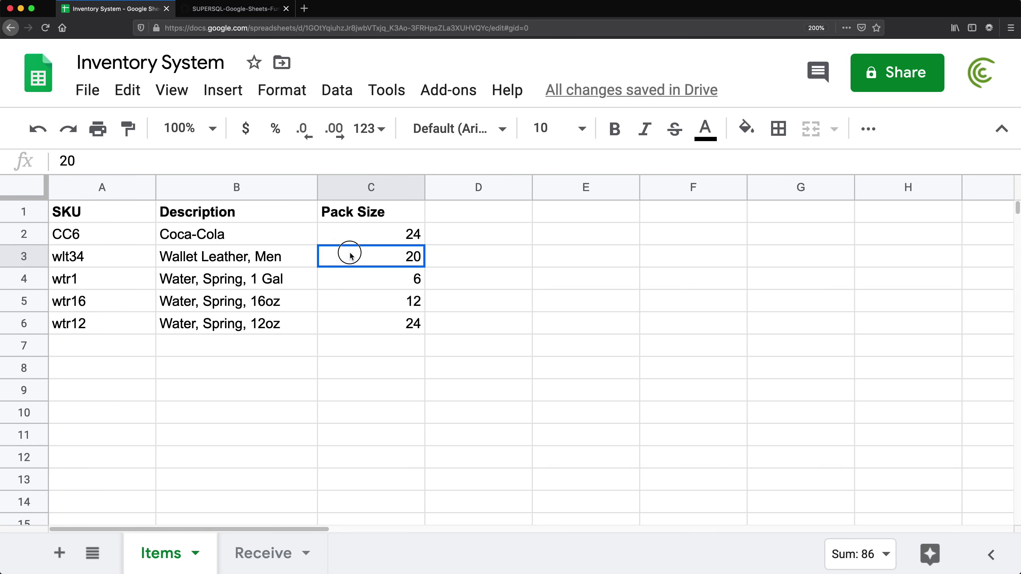
click(103, 217)
click(242, 569)
Start a VLOOKUP formula in B2 of the Receive sheet with A2 as the search key.
click(216, 234)
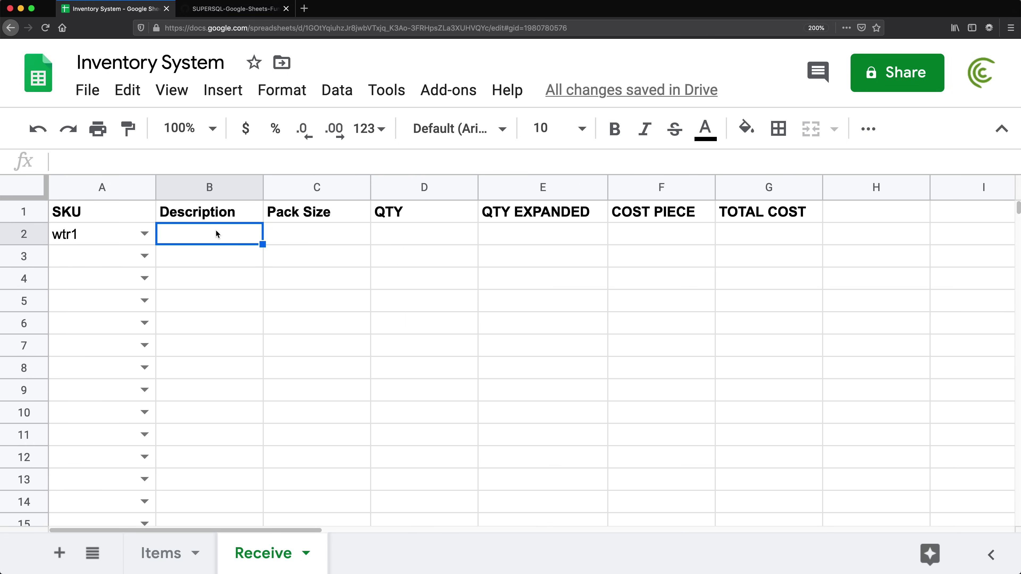
text(=vl)
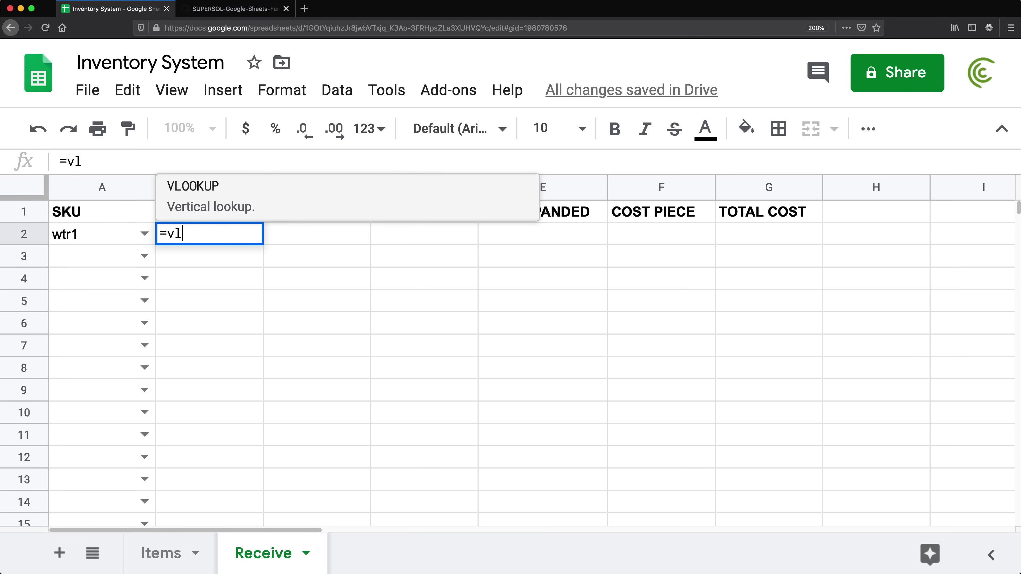
key(Tab)
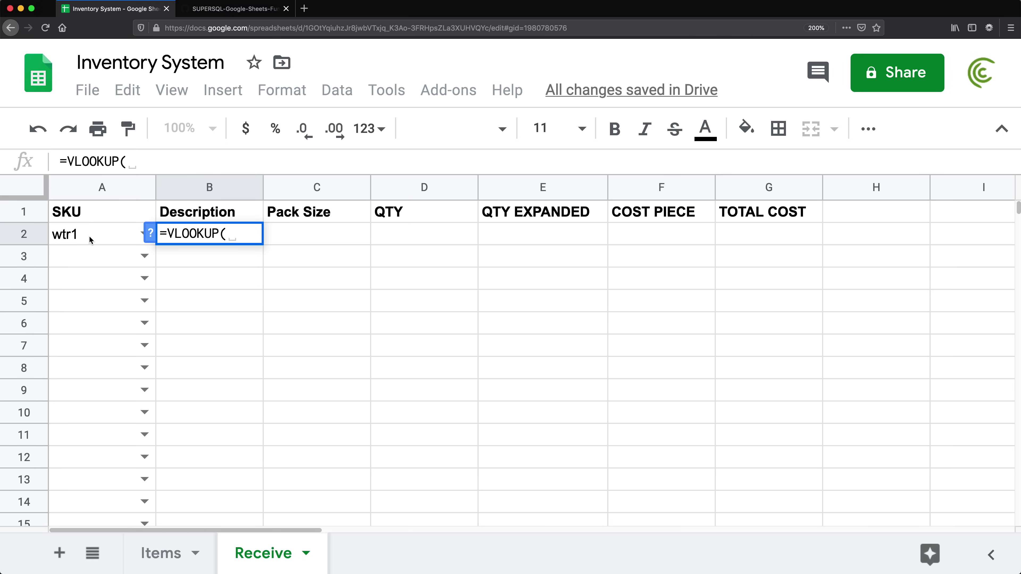
click(80, 241)
text(,)
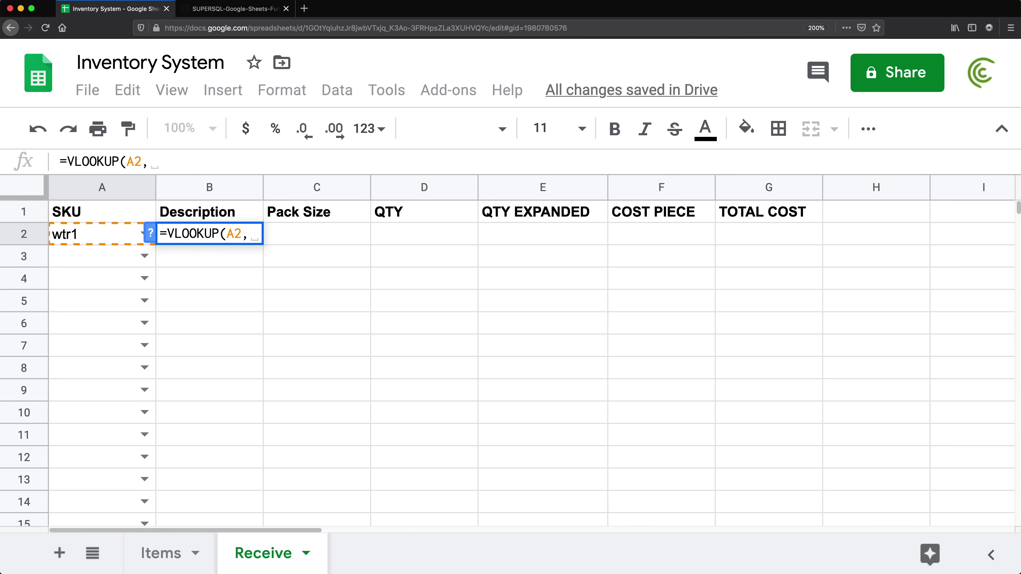
Add the open-ended absolute range Items!$A$2:$C as the lookup range of the B2 VLOOKUP formula.
click(160, 557)
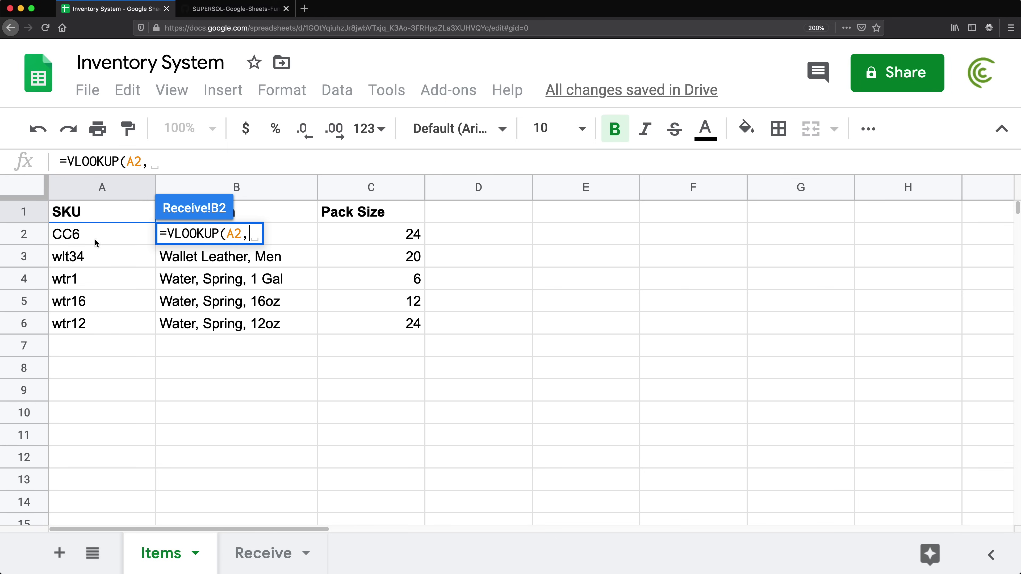
drag(77, 238, 404, 333)
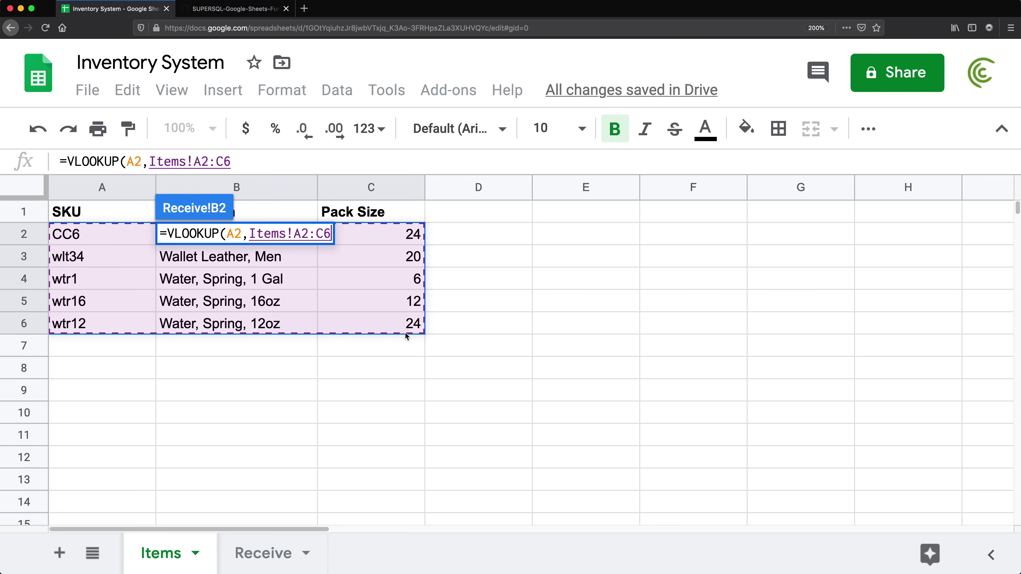
key(F4)
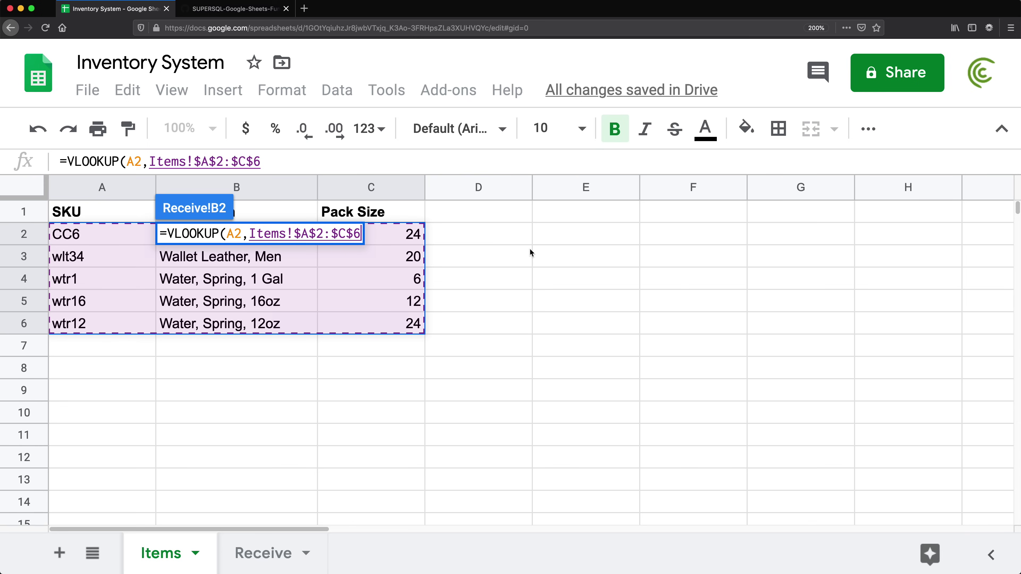
key(BackSpace)
key(BackSpace)
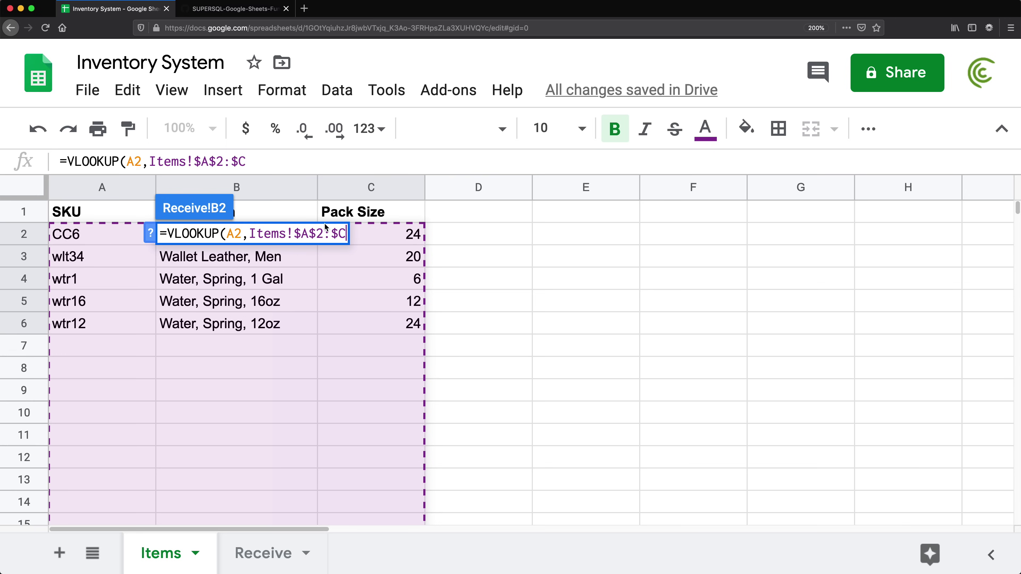
Complete the VLOOKUP with column index 2 and exact match 0, and widen the Description column to fit its text.
text(,)
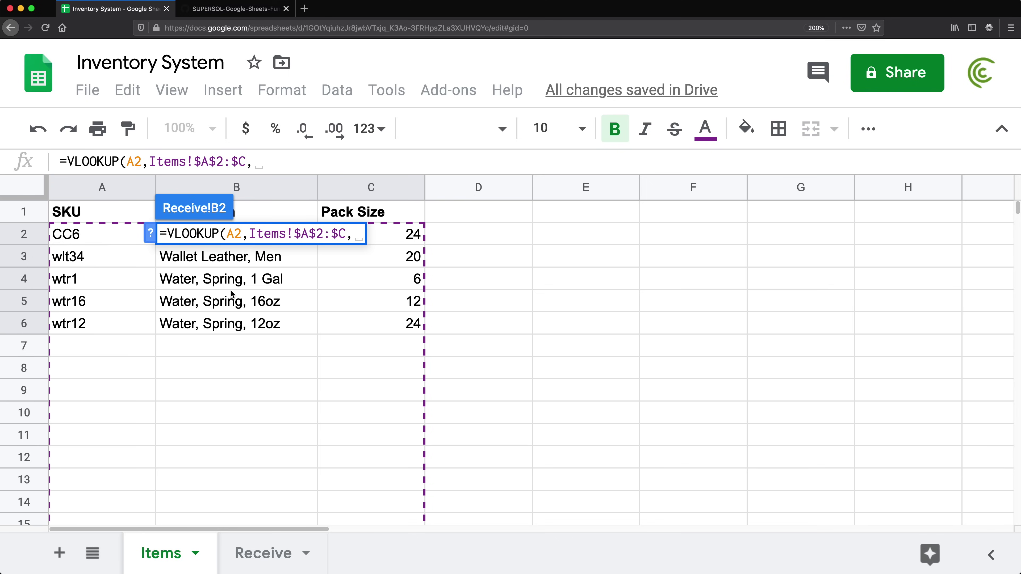
text(2)
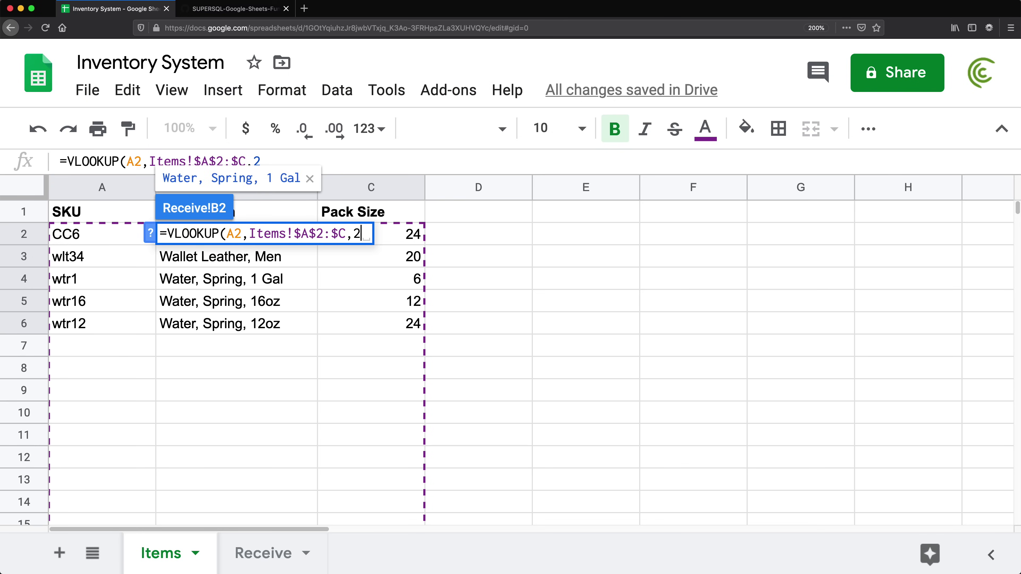
text(0))
key(Return)
drag(262, 187, 323, 189)
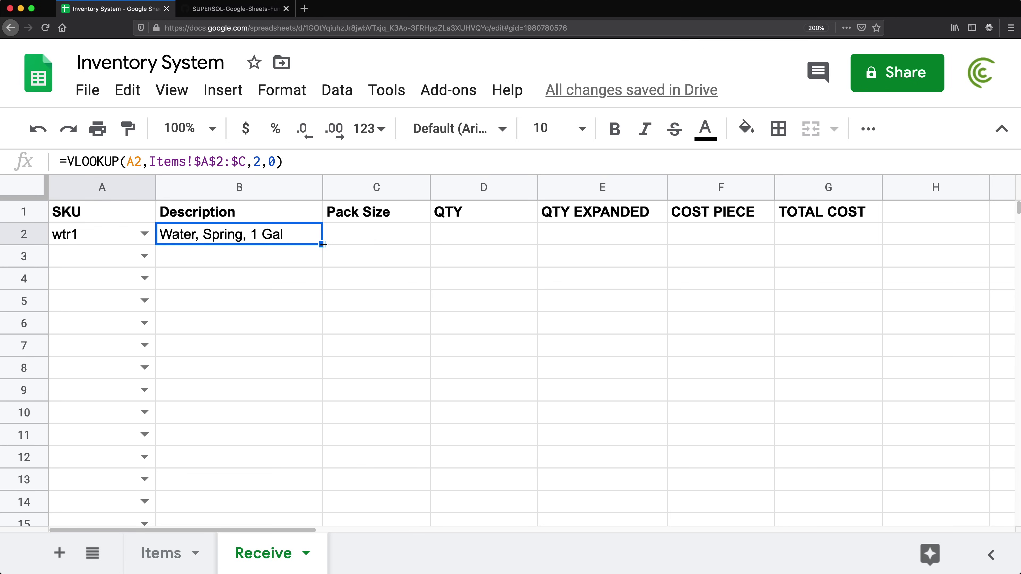
Fill the B2 lookup formula down to B10 and choose CC6 from the SKU dropdown in A3.
drag(323, 244, 319, 420)
click(237, 257)
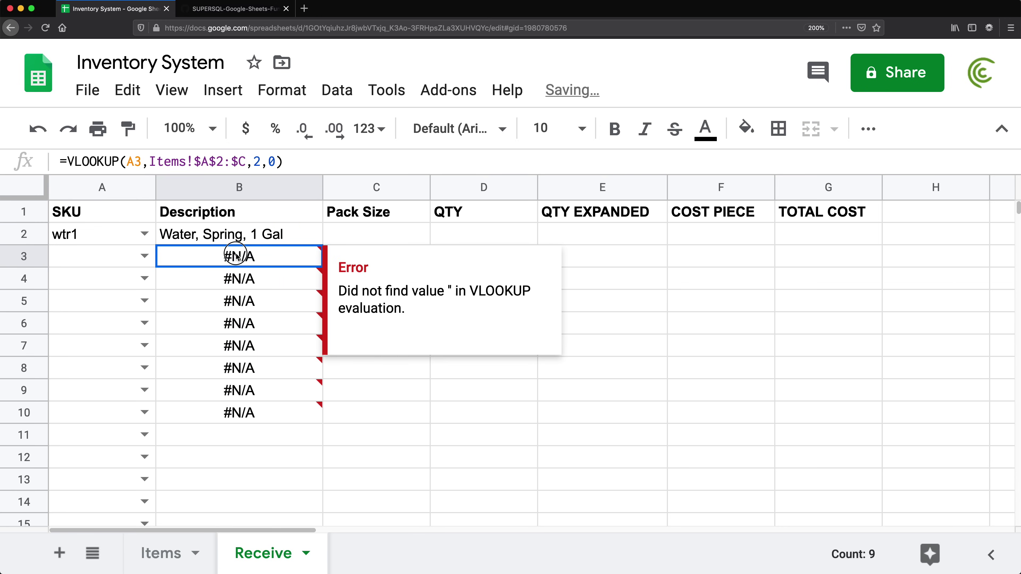
click(122, 256)
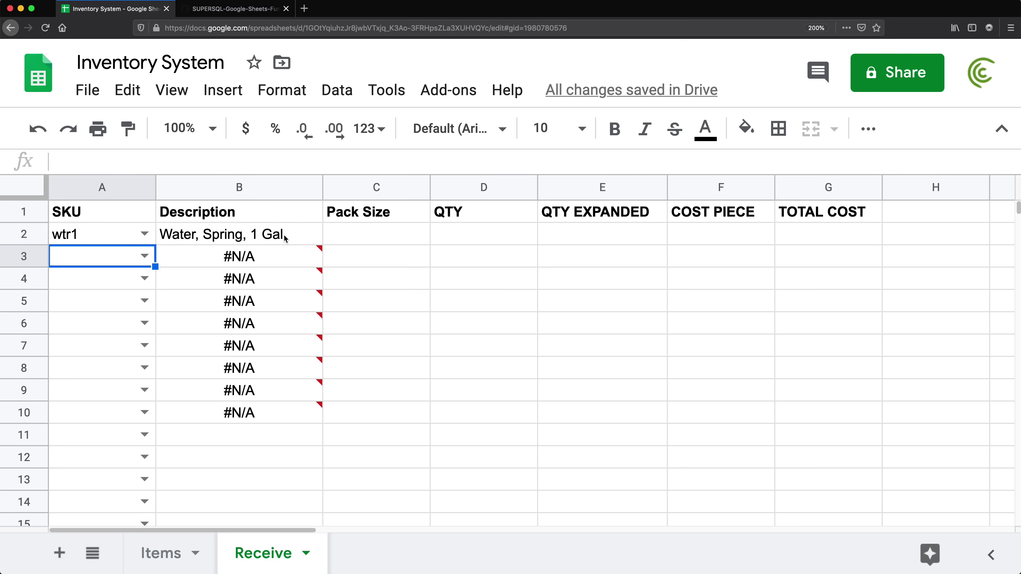
click(144, 260)
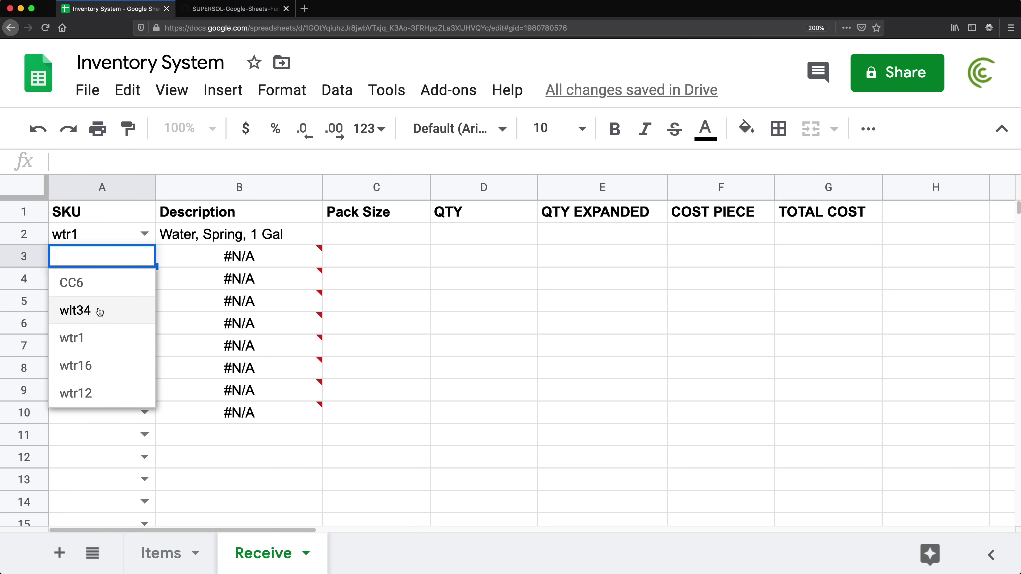
click(93, 283)
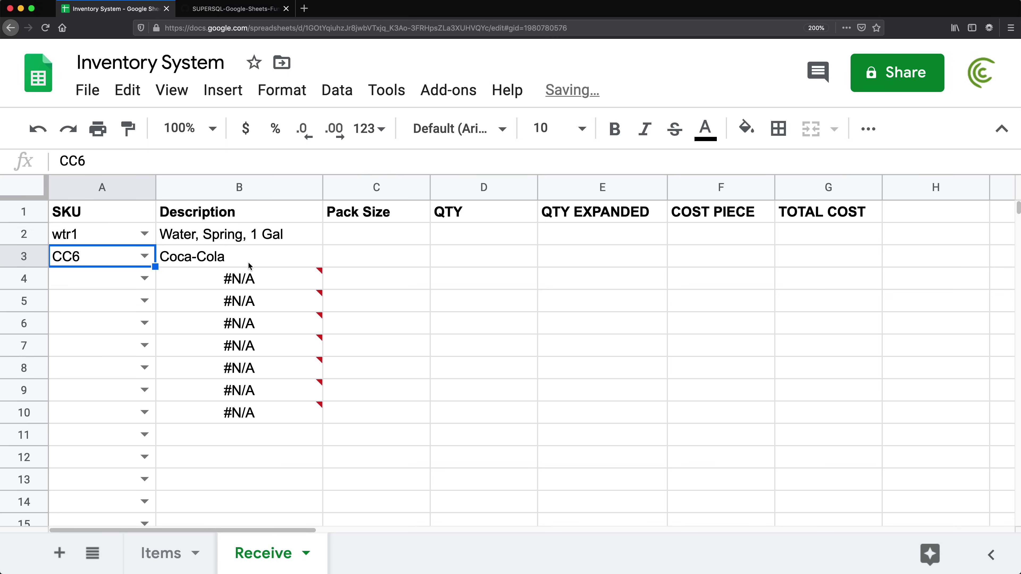
Compare the descriptions in B2:B3 with the lookup cells B4:B10 beside the empty SKU cells.
drag(252, 242, 251, 259)
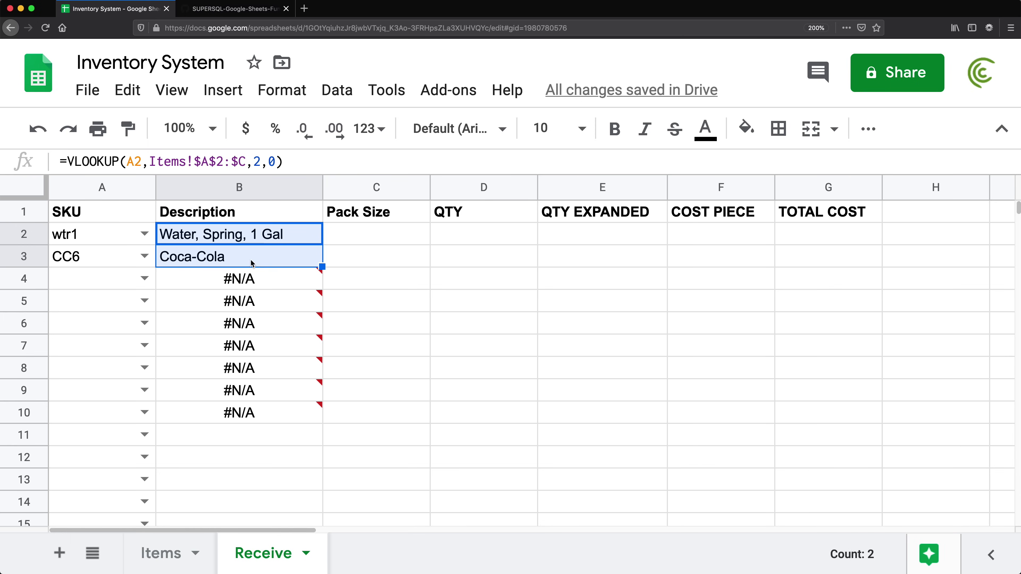
click(247, 280)
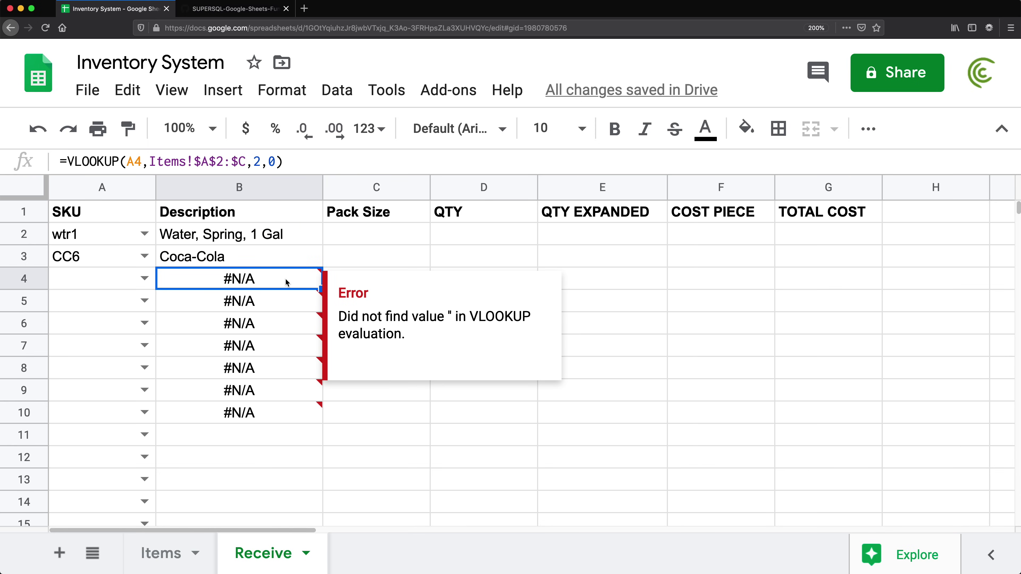
drag(285, 279, 282, 416)
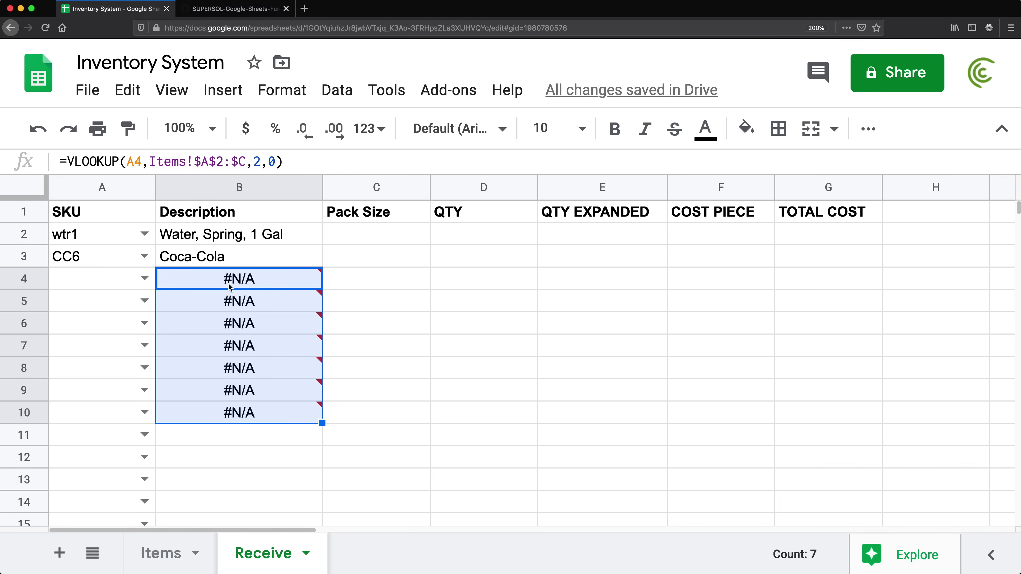
Insert an IF function before the VLOOKUP in B2 with A2="" as its condition.
click(192, 238)
double_click(192, 238)
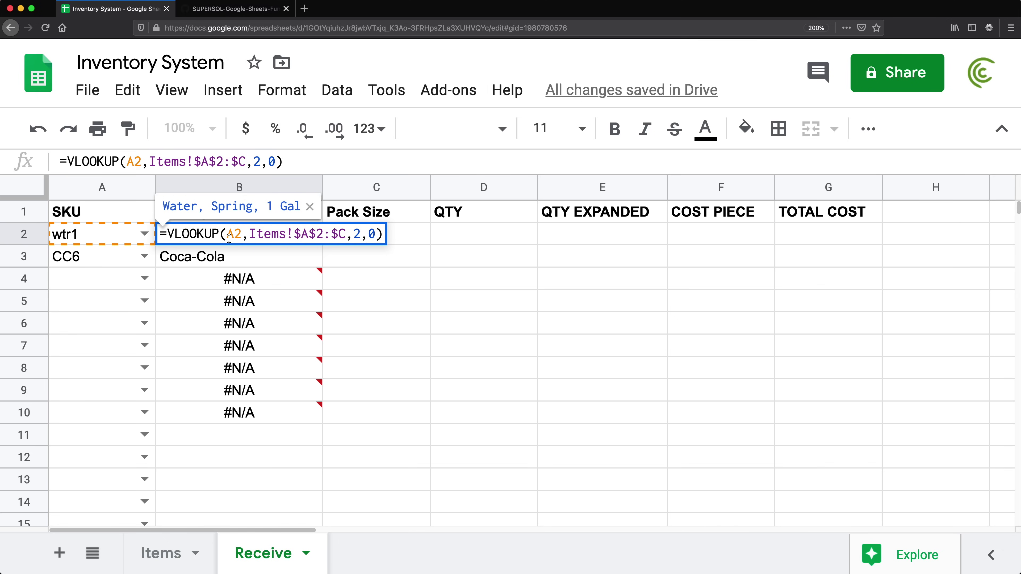
key(Left)
text(if)
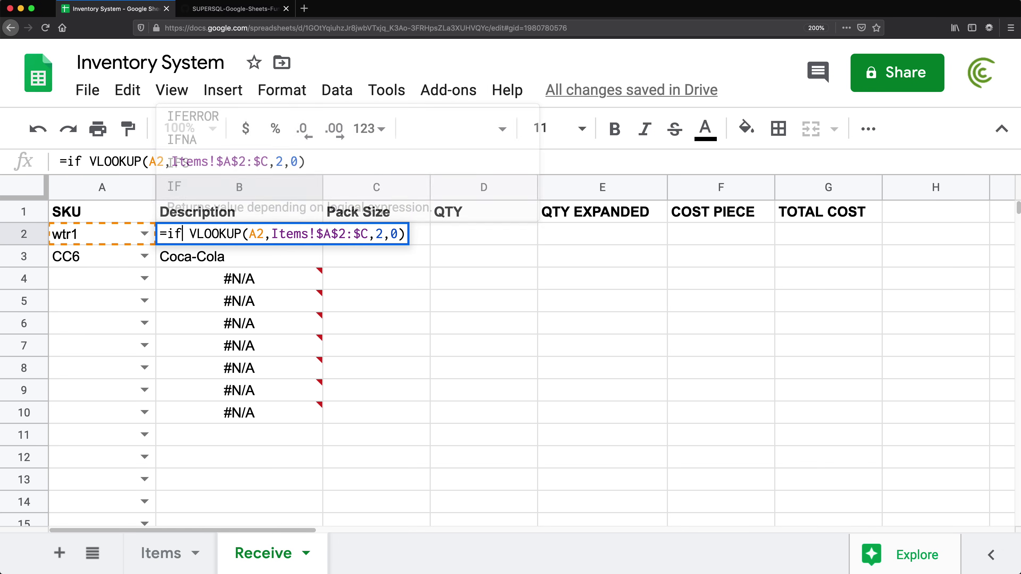
click(216, 198)
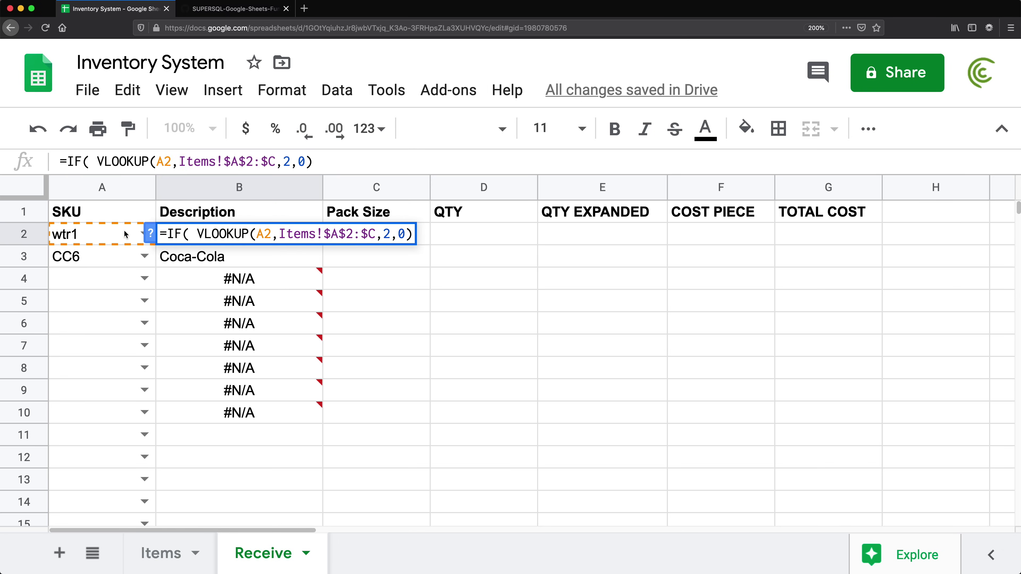
click(99, 237)
text(=)
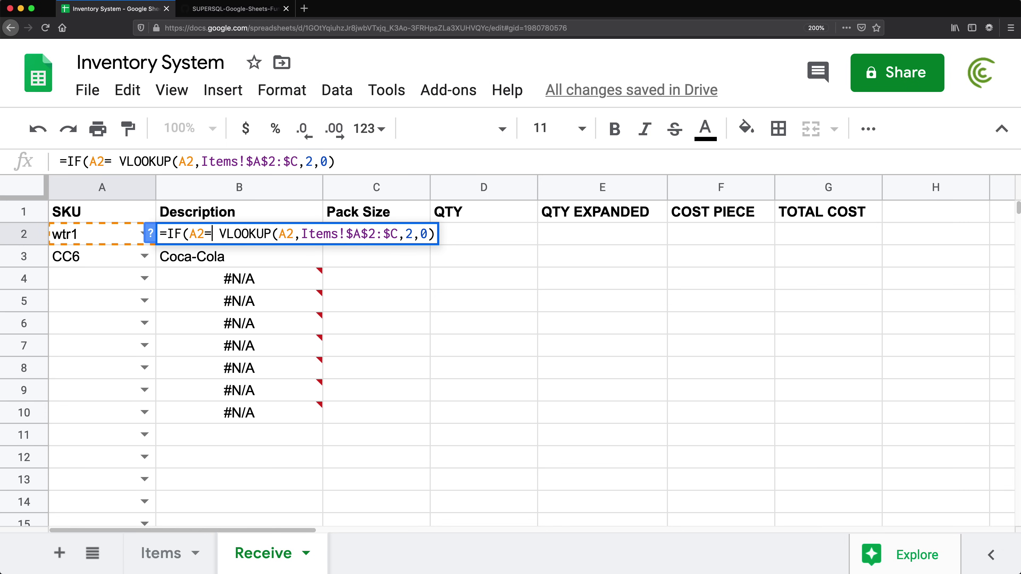
text("")
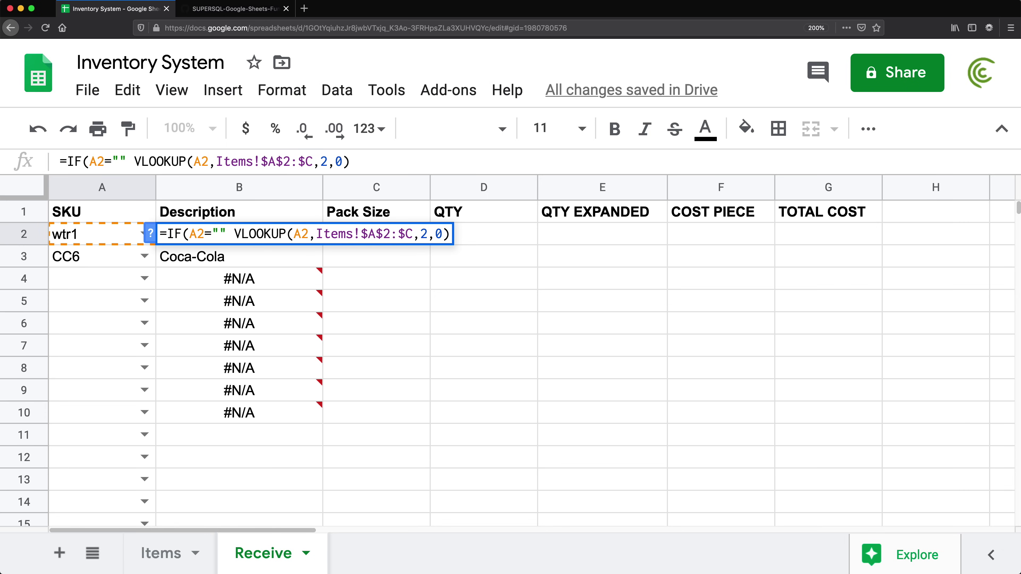
Complete the B2 formula as =IF(A2="","",VLOOKUP(A2,Items!$A$2:$C,2,0)).
text(,"")
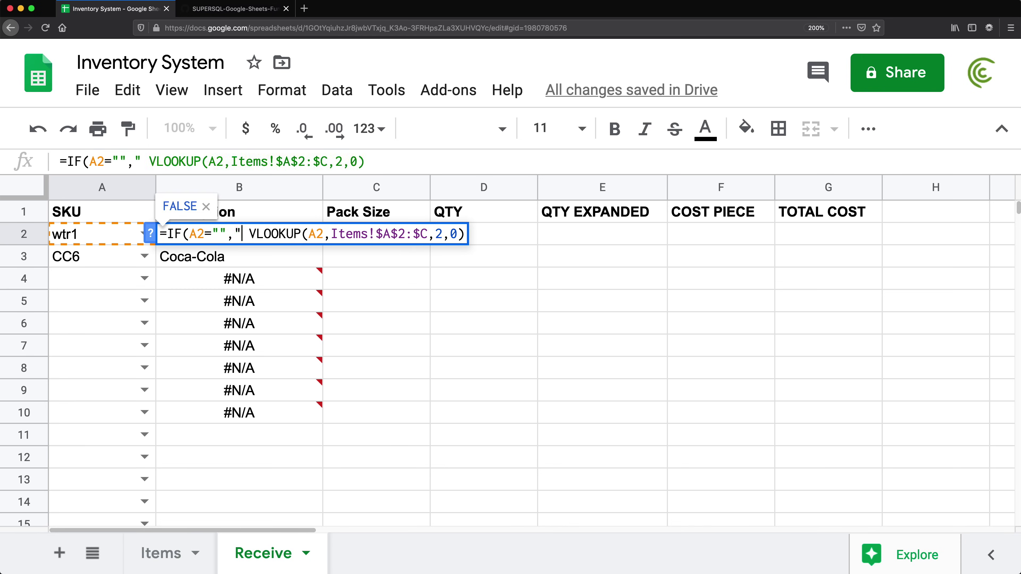
text(,)
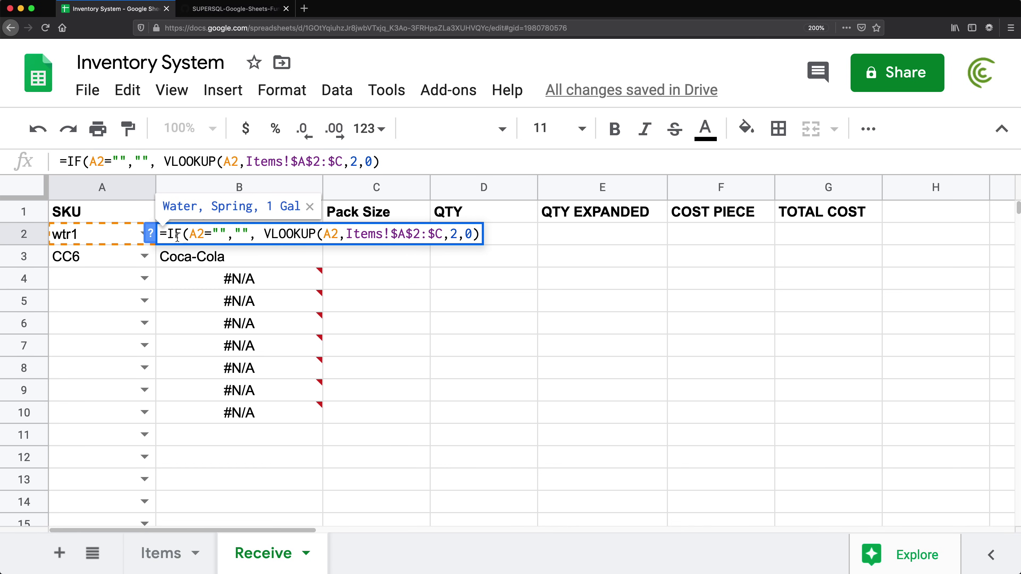
key(BackSpace)
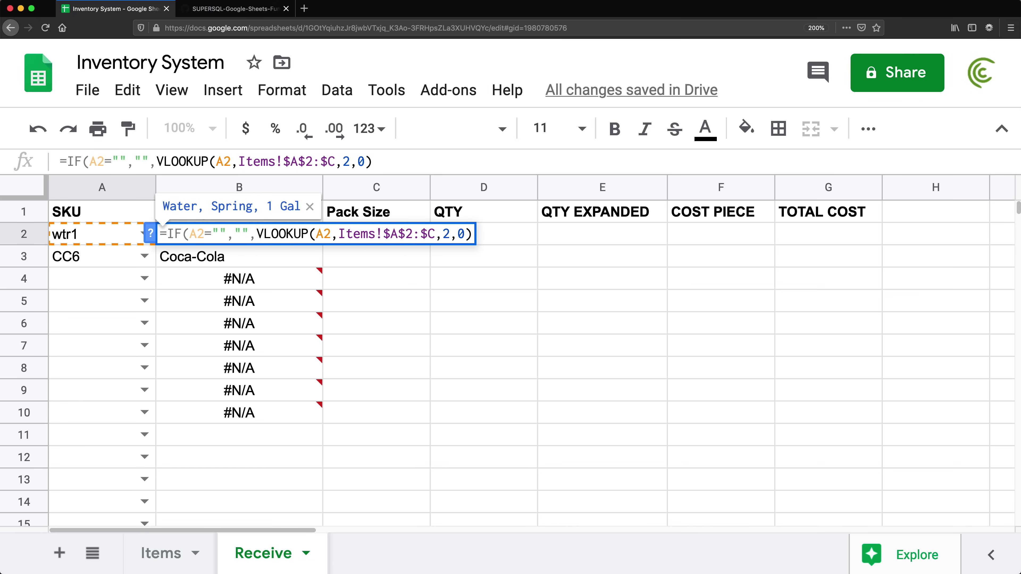
click(473, 234)
text())
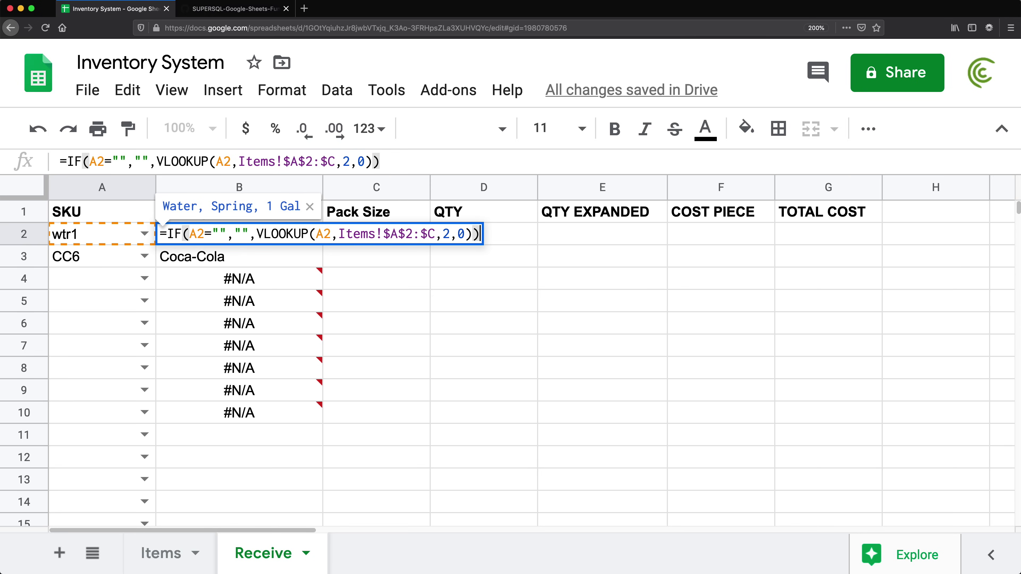
key(Return)
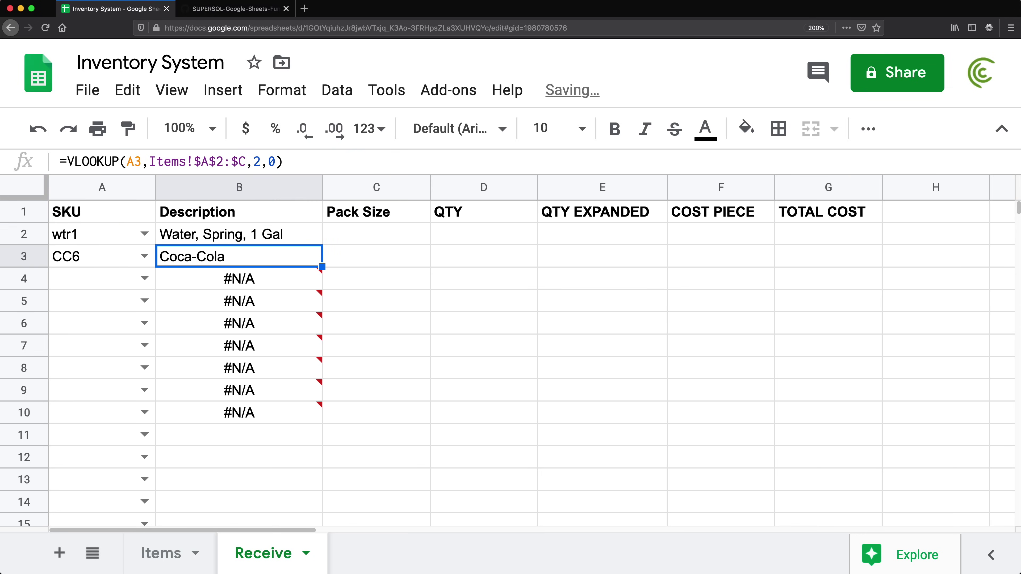
Fill the updated B2 formula down the Description column to B11.
click(315, 237)
drag(322, 244, 317, 436)
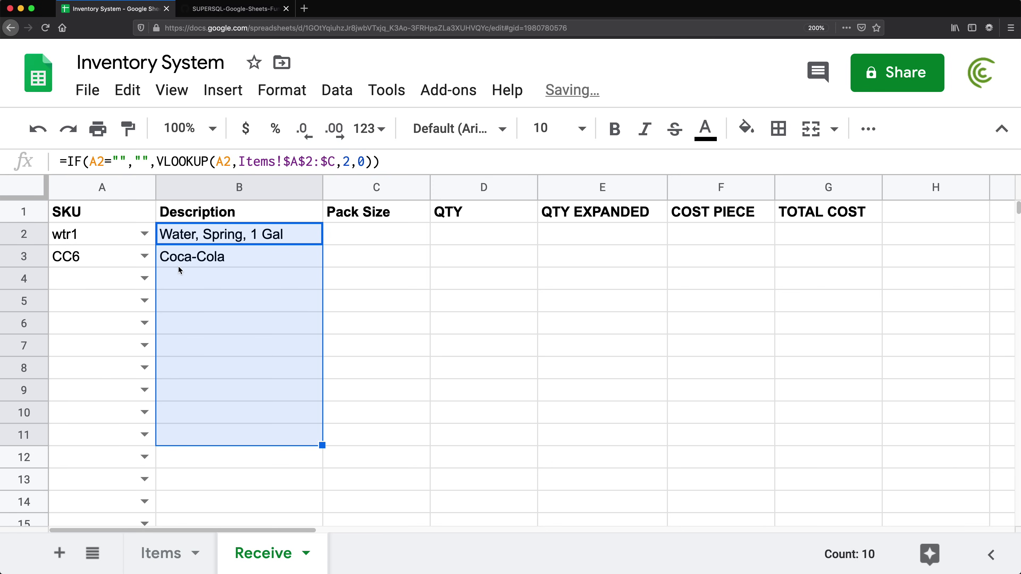
click(179, 277)
Choose wlt34 from the SKU dropdown in A4.
click(106, 276)
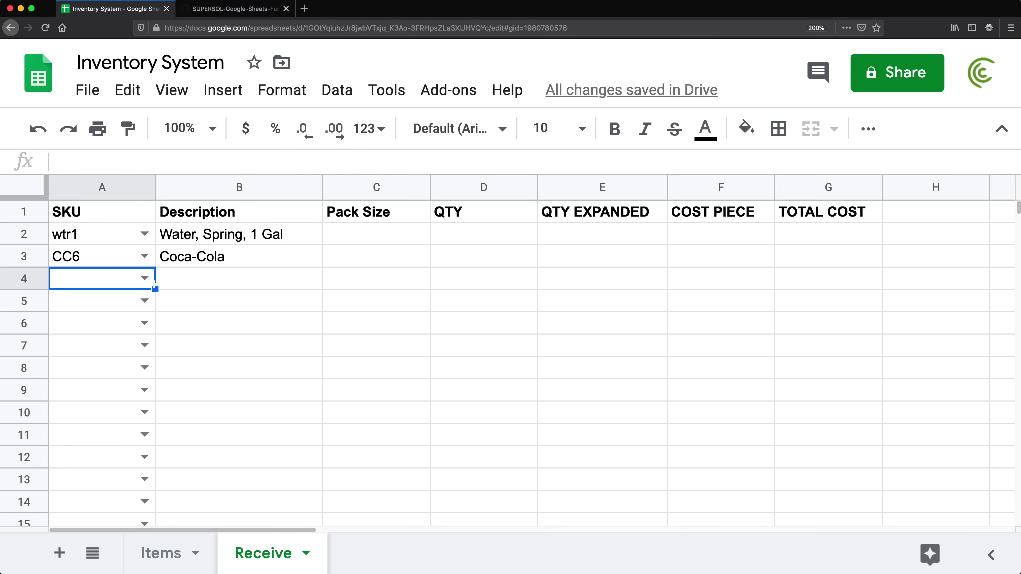
click(144, 277)
click(96, 338)
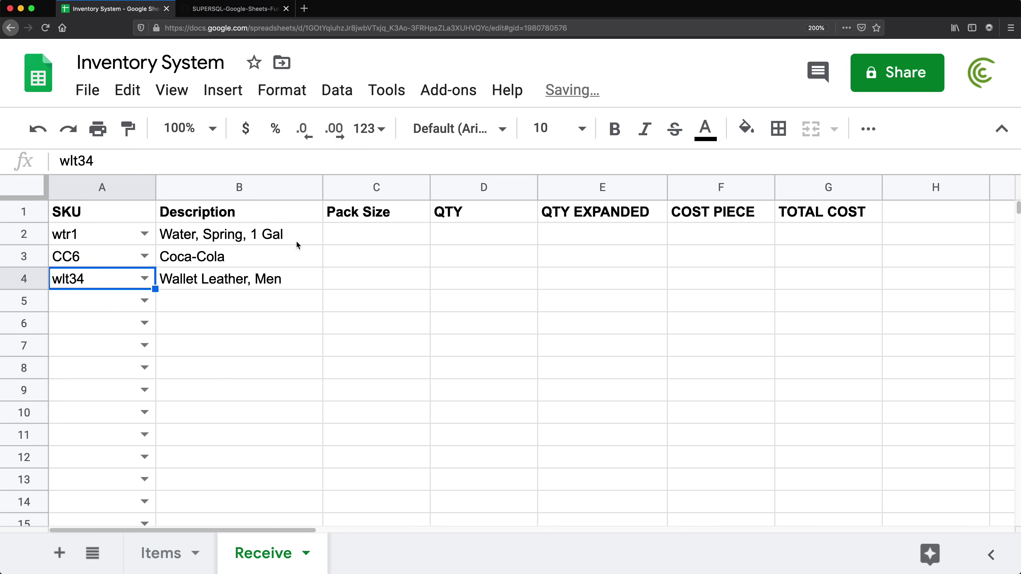
Fill the B4 formula down the Description column to row 1000 and check the formula in B991.
click(269, 277)
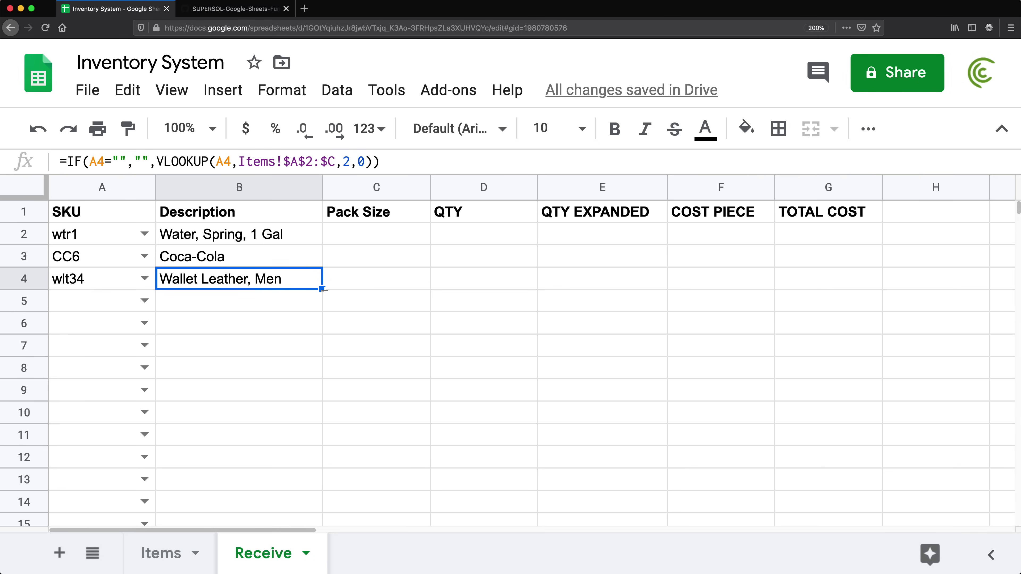
double_click(324, 290)
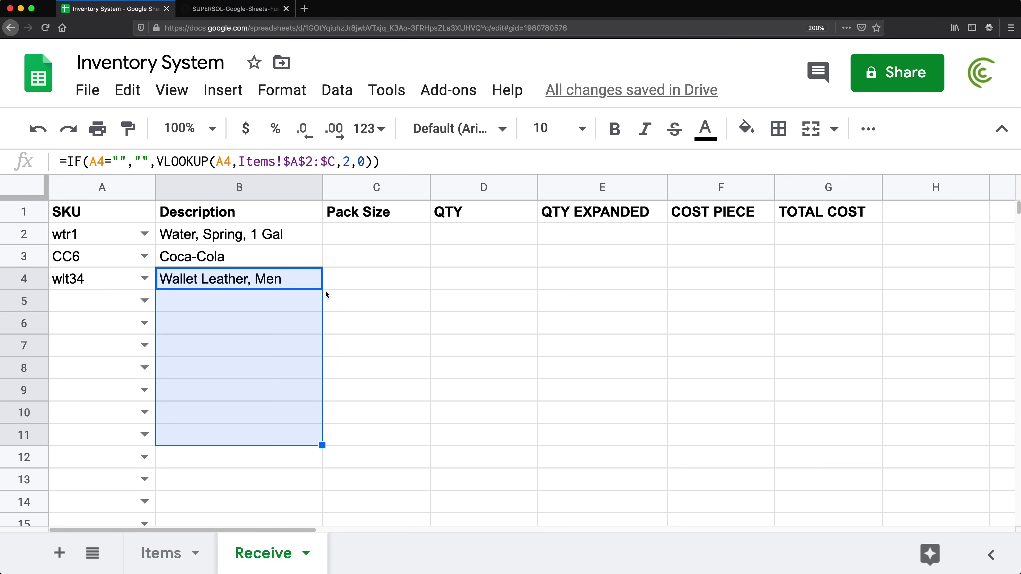
key(super+shift+Down)
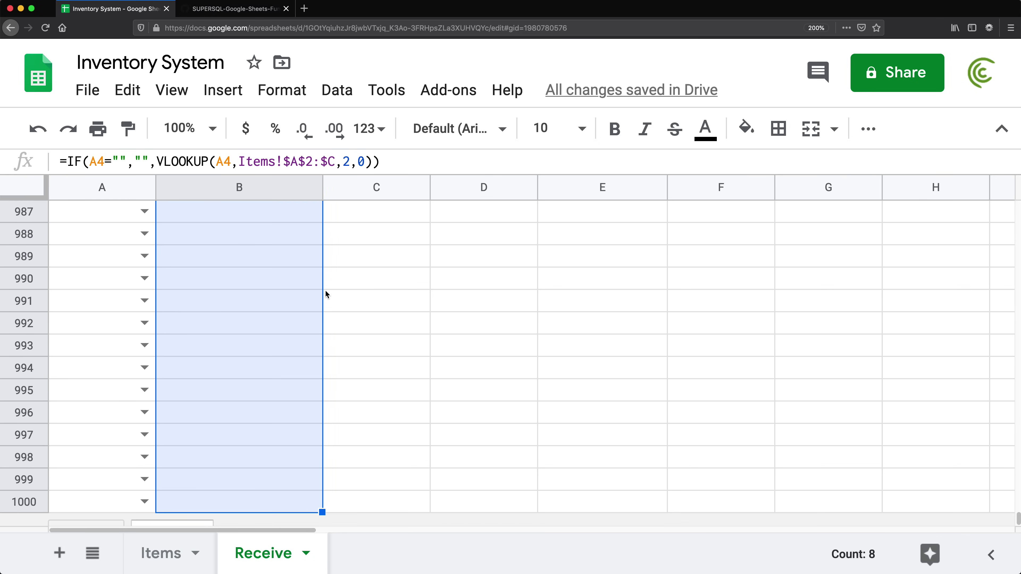
key(super+d)
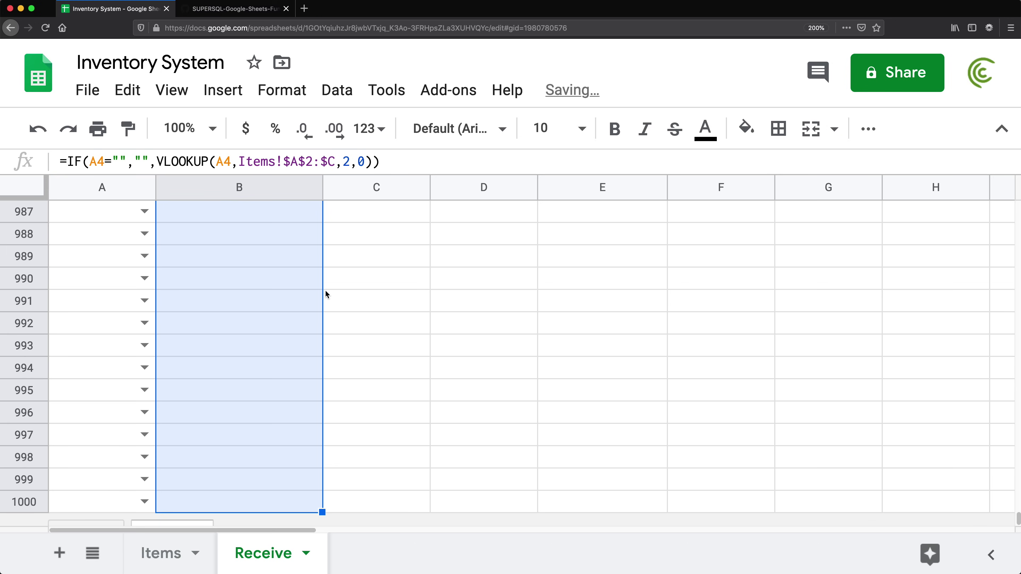
click(195, 494)
click(196, 307)
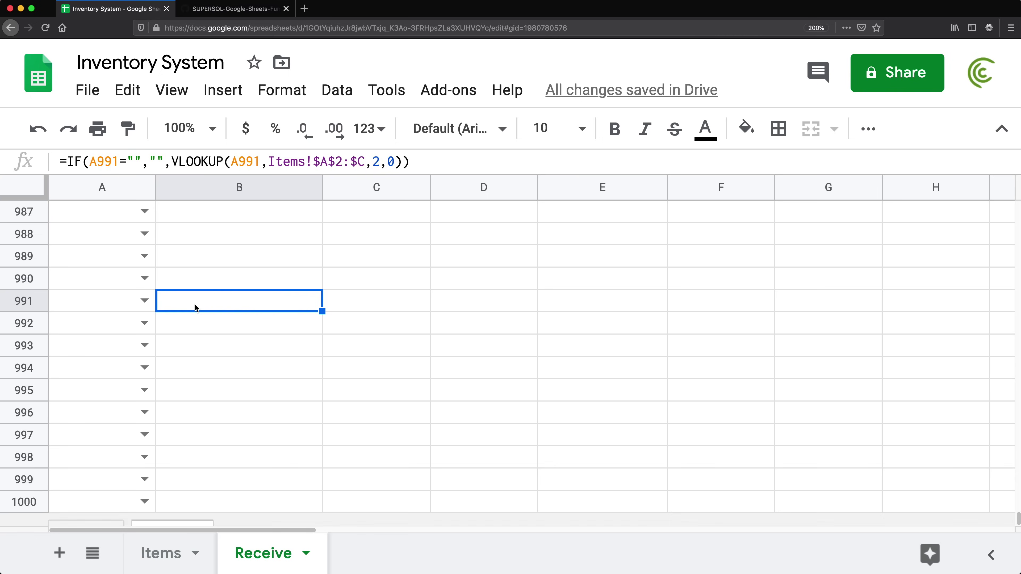
Return to the first rows of the Receive sheet and choose wtr1 from the SKU dropdown in A5.
key(super+Up)
click(128, 324)
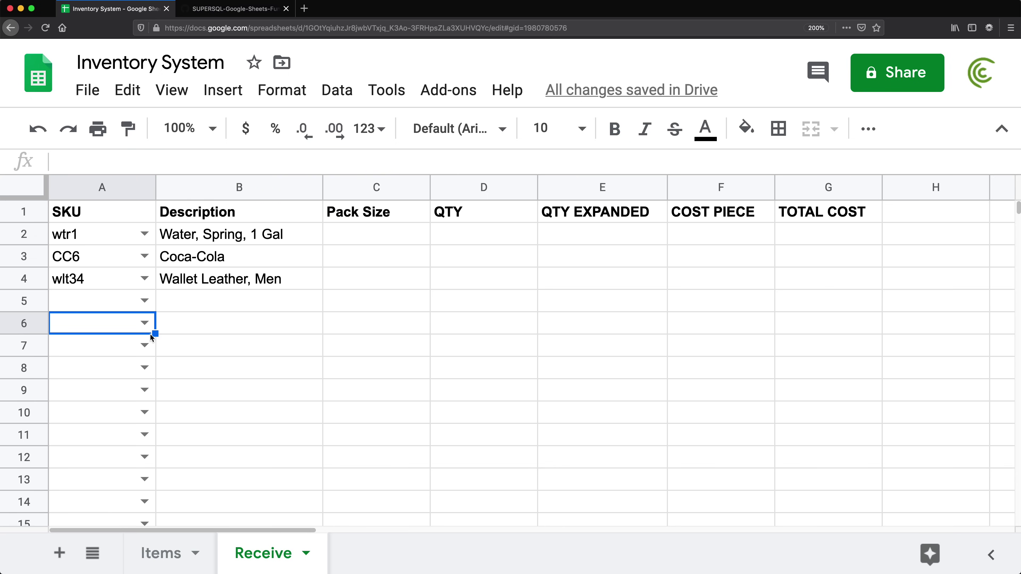
click(144, 302)
click(112, 383)
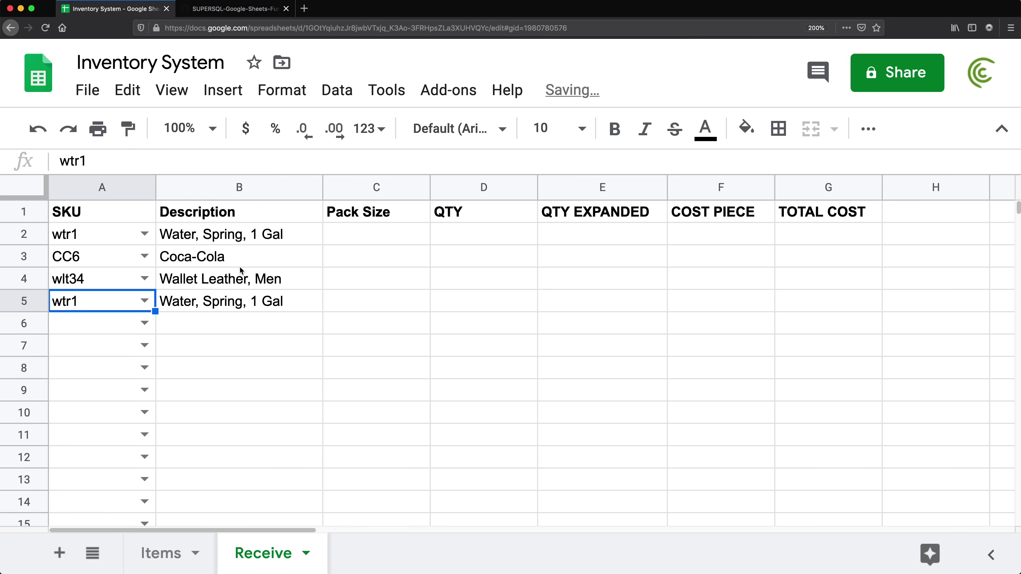
Copy the B2 formula text unchanged into C2 under Pack Size, keeping its A2 and Items!$A$2:$C references.
click(345, 236)
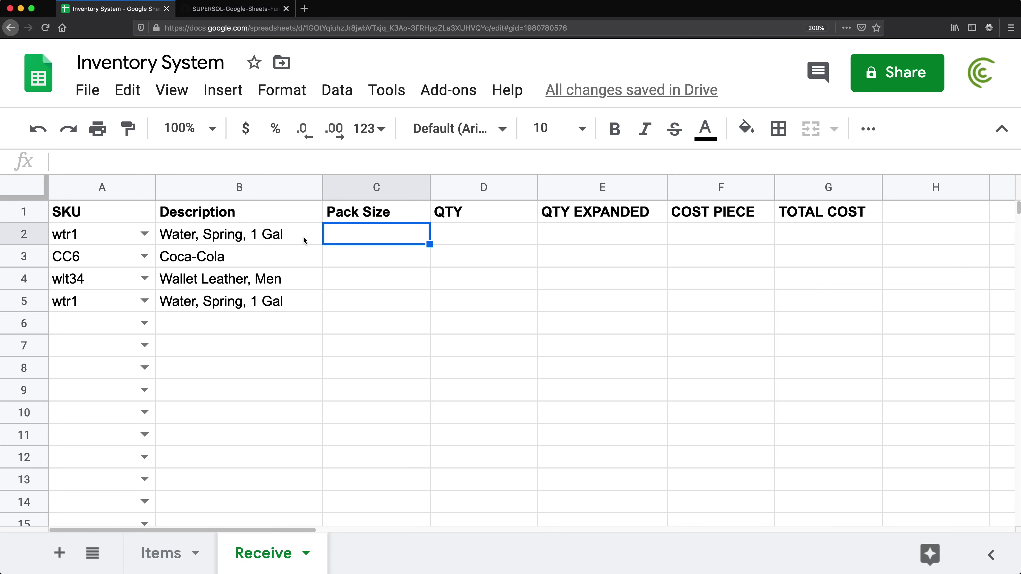
click(224, 236)
double_click(225, 236)
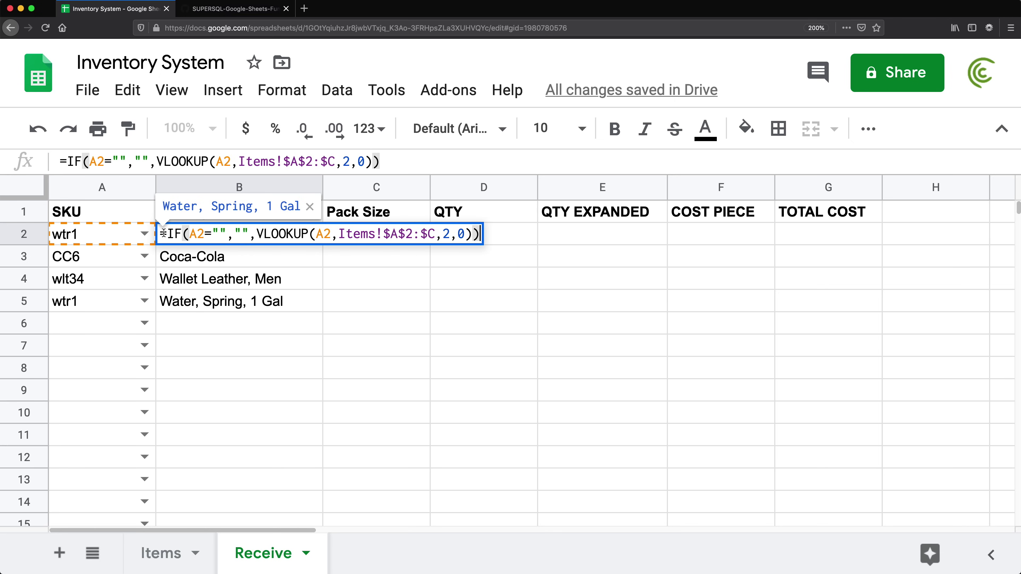
drag(161, 232, 472, 240)
key(ctrl+c)
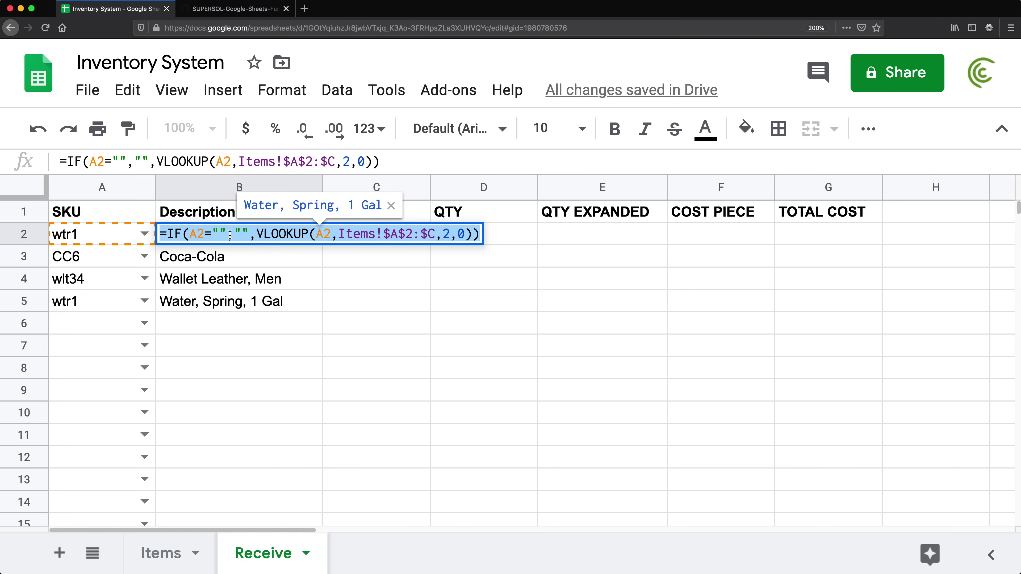
key(Escape)
double_click(338, 233)
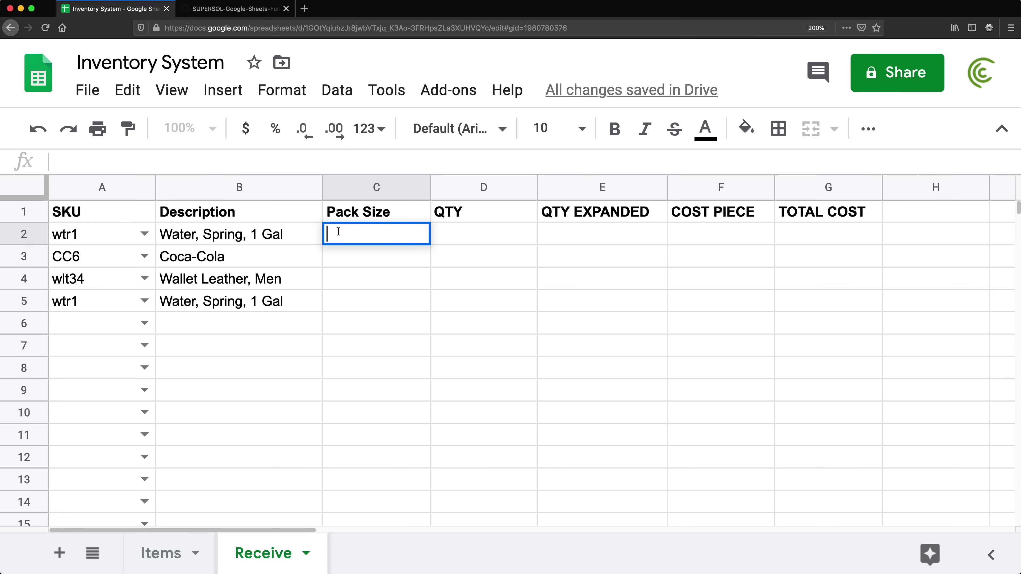
key(ctrl+v)
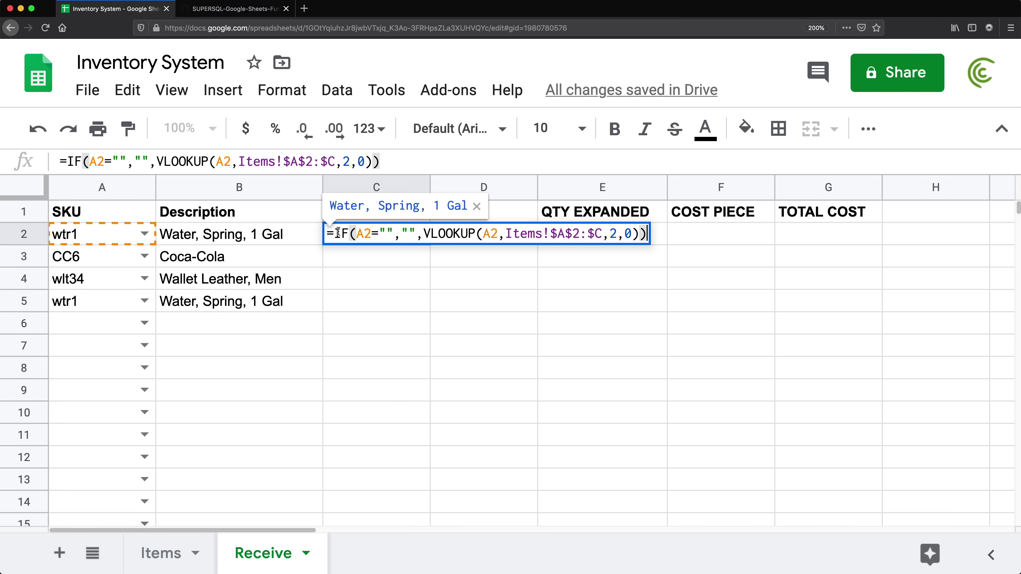
key(Return)
Set the VLOOKUP column index in C2 to 3 so the formula returns the pack size.
click(393, 235)
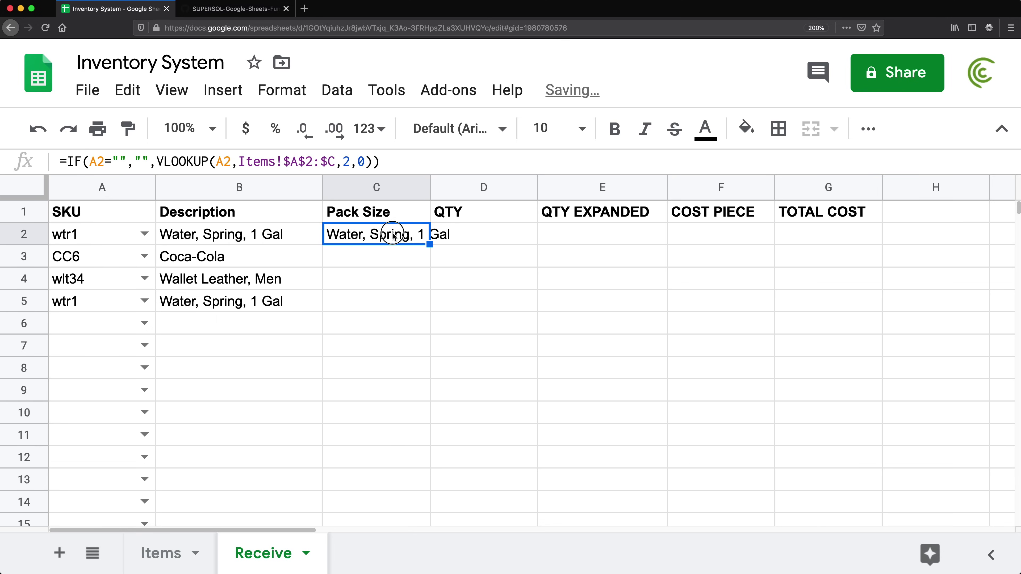
double_click(392, 235)
double_click(612, 234)
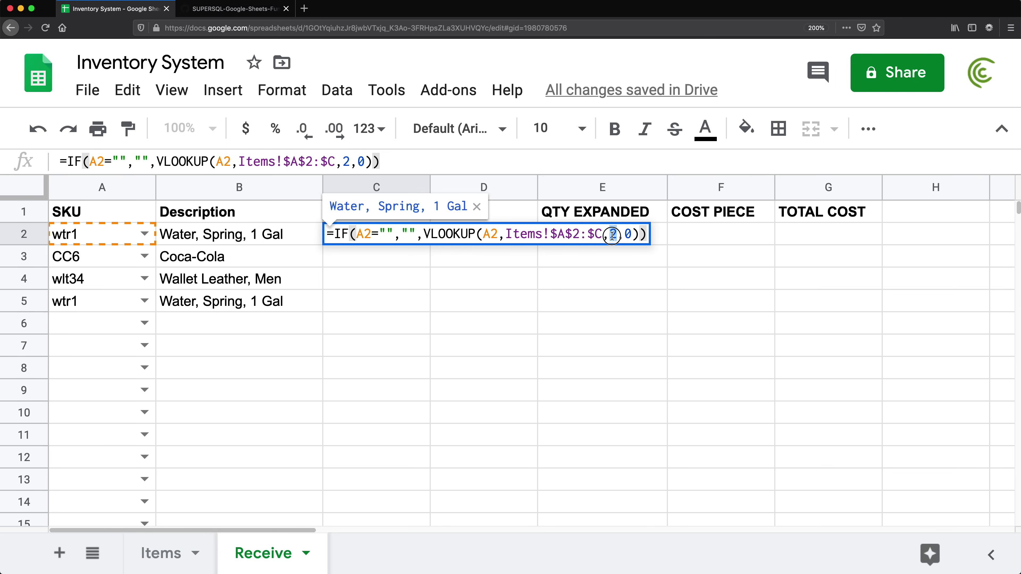
text(3)
key(Return)
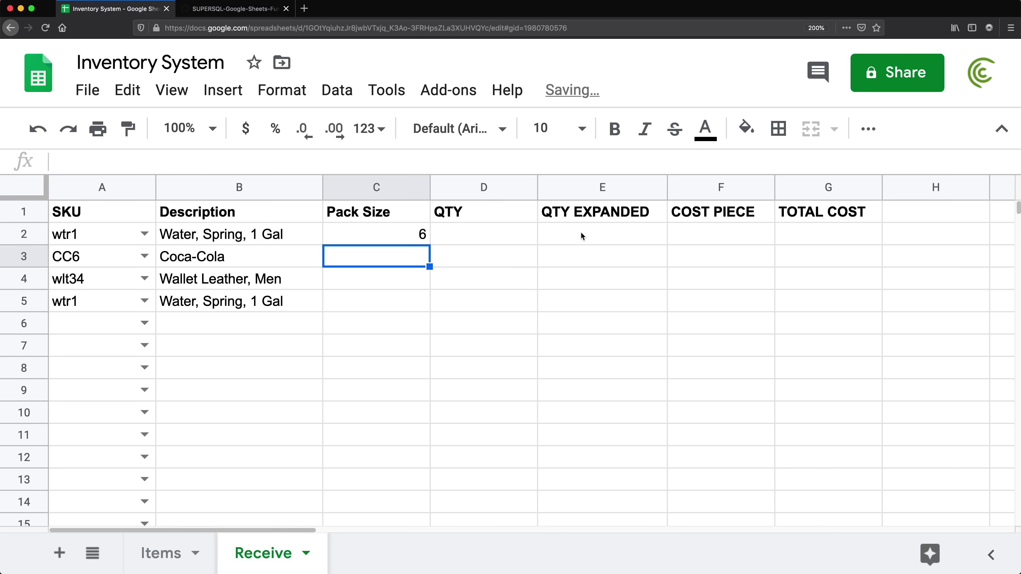
Review the Pack Size values on the Items sheet and the IF and VLOOKUP parts of the C2 formula on the Receive sheet.
click(151, 560)
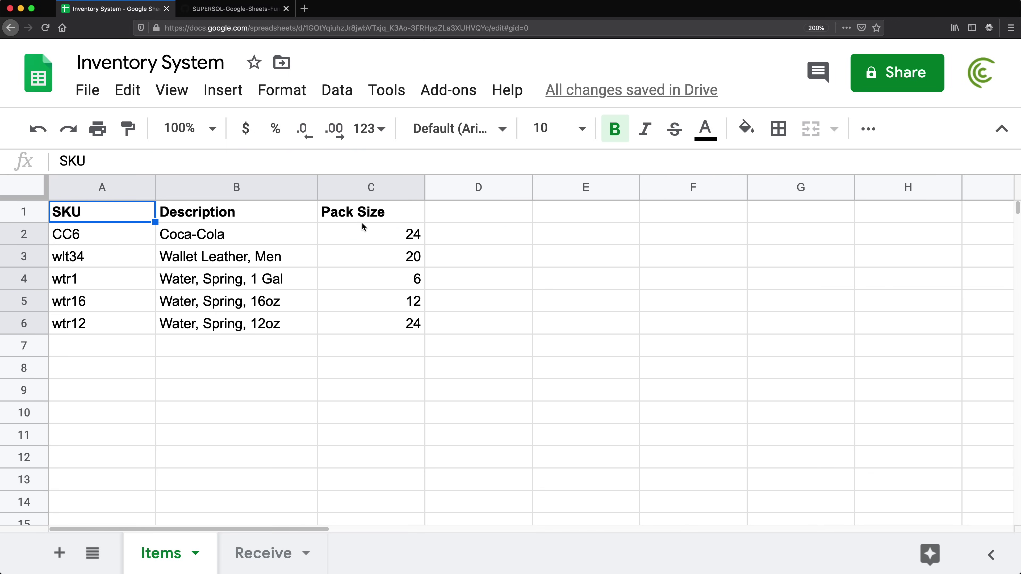
drag(366, 234, 364, 344)
click(258, 549)
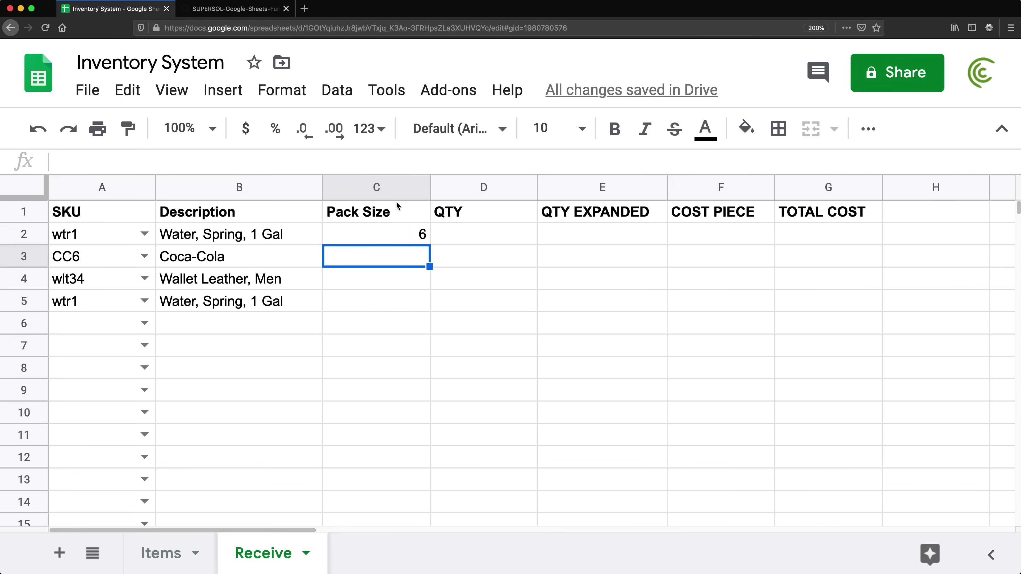
double_click(406, 234)
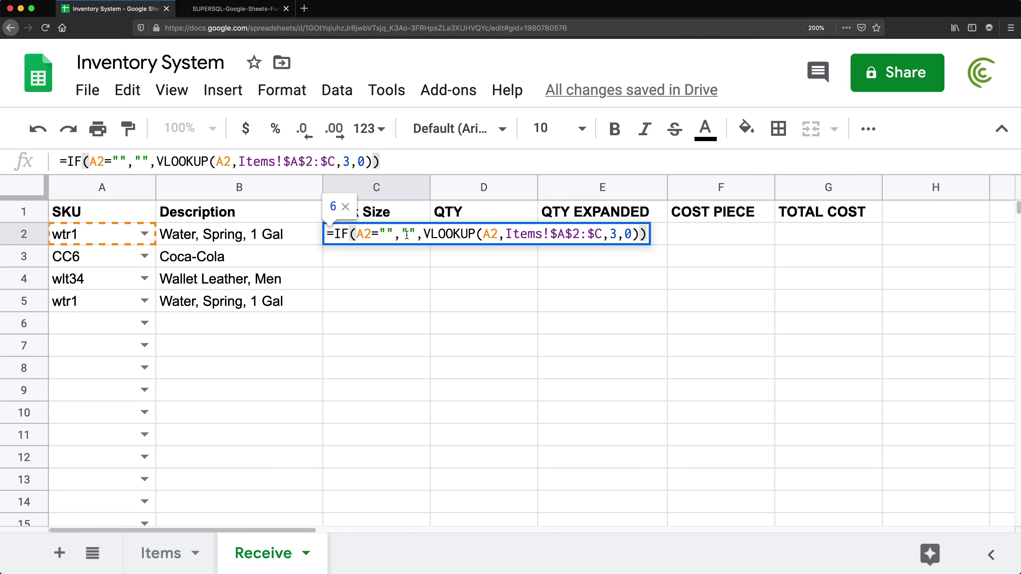
double_click(442, 234)
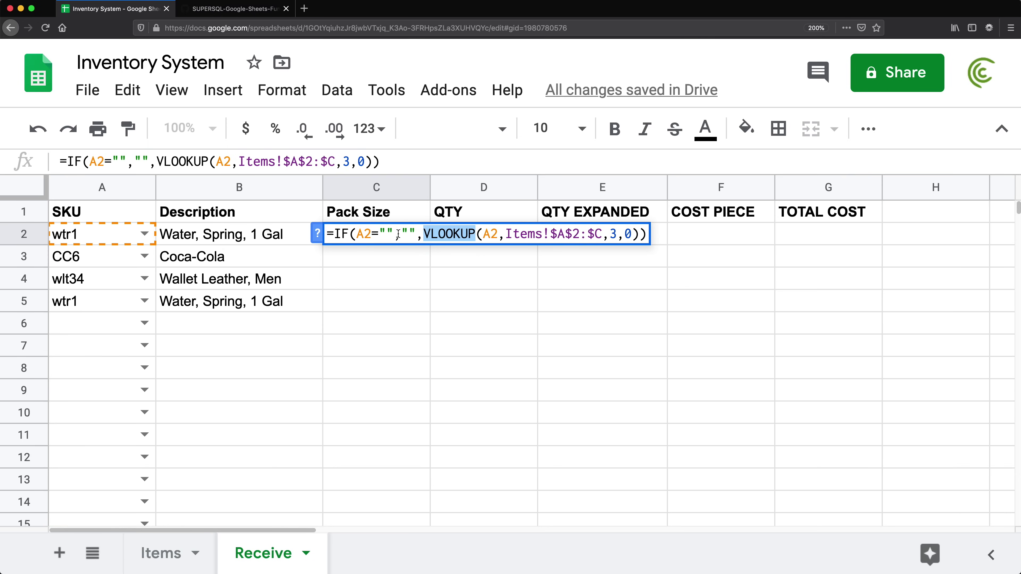
double_click(349, 233)
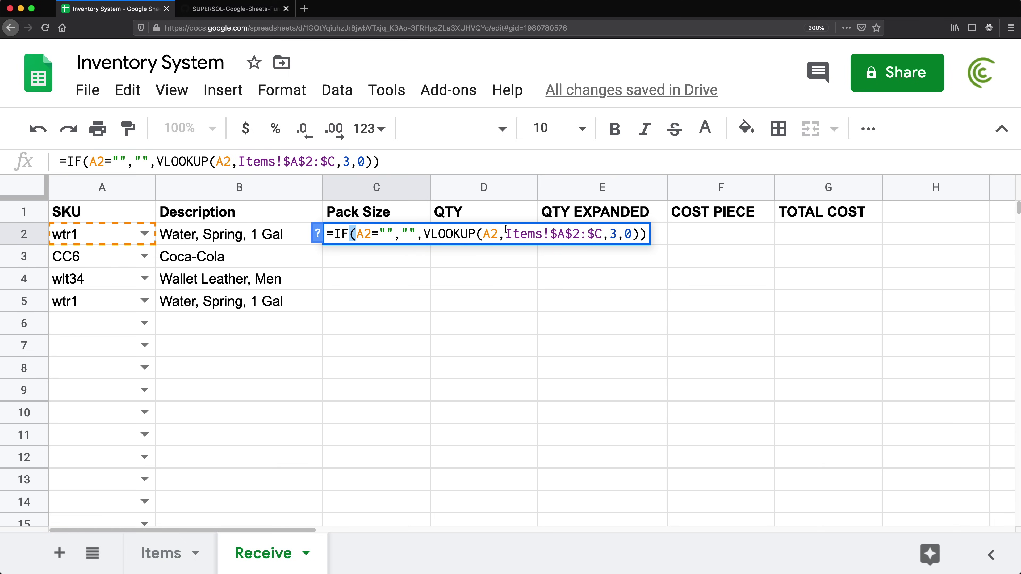
key(Return)
Fill the C2 formula down the Pack Size column and check the copied formula in C8.
click(414, 237)
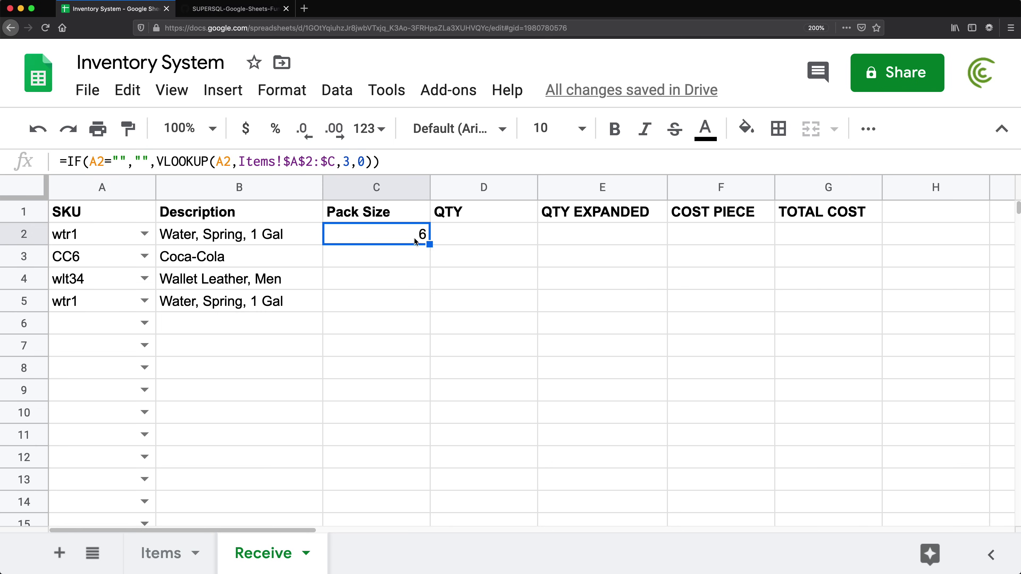
double_click(430, 244)
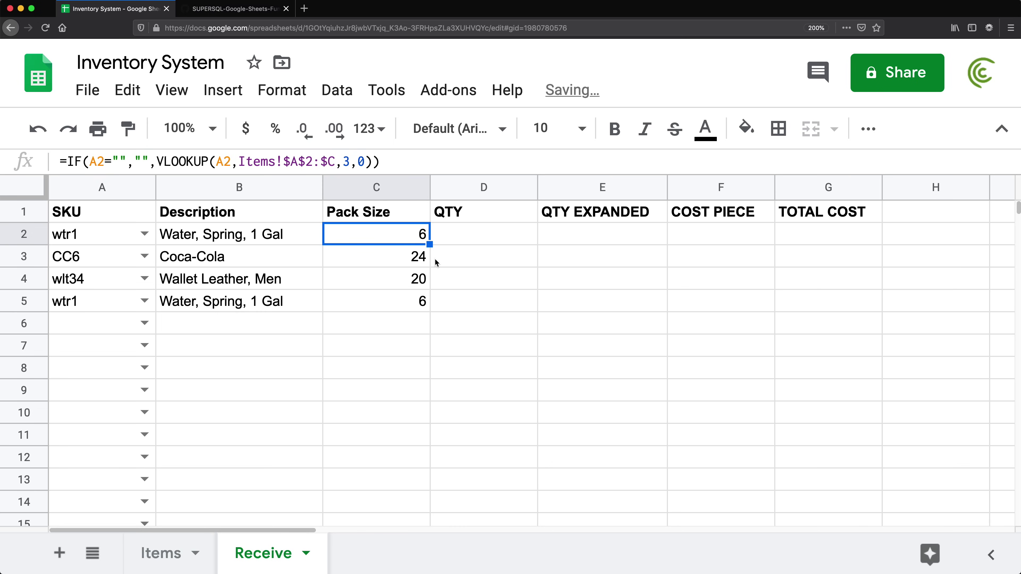
click(399, 301)
click(401, 324)
click(396, 376)
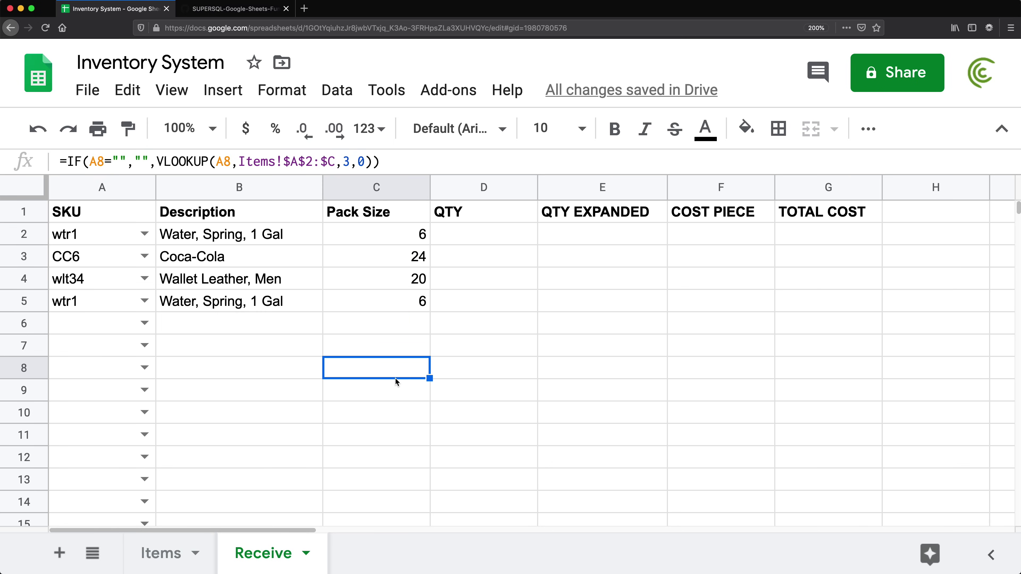
key(super+Down)
key(super+Up)
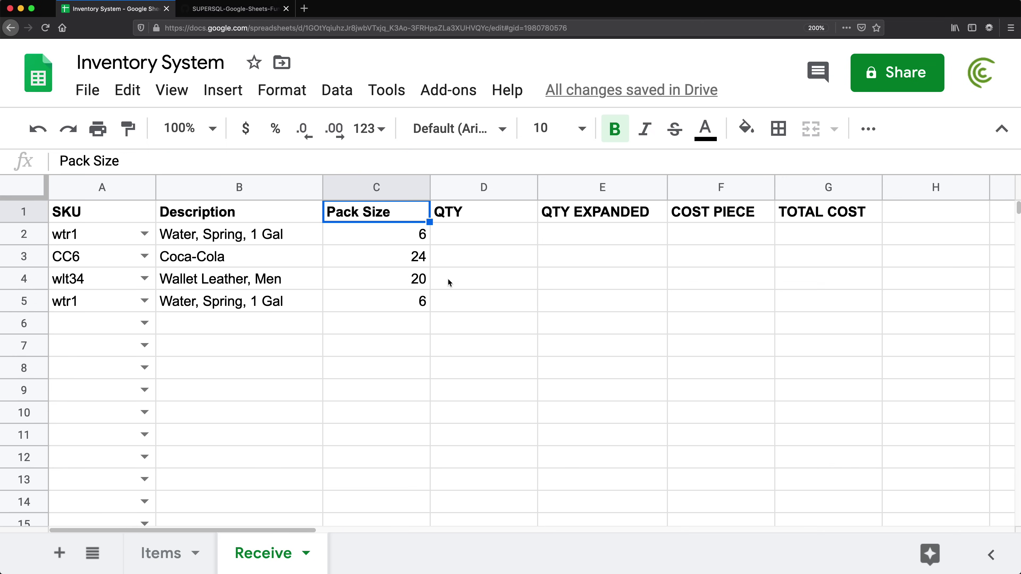
Shade the entire Description and Pack Size columns, B and C, with a light purple fill.
drag(418, 235, 401, 292)
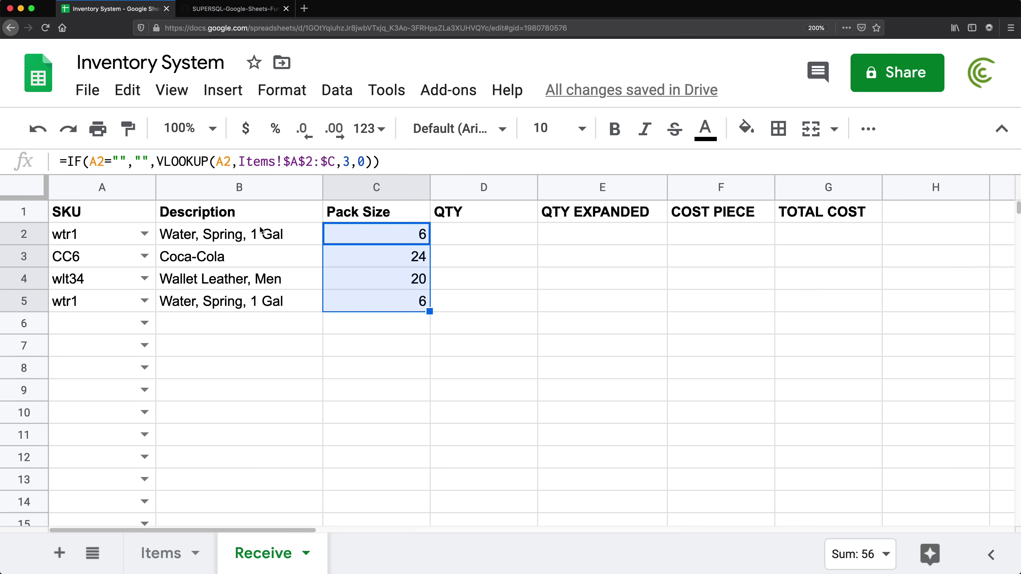
drag(261, 230, 258, 301)
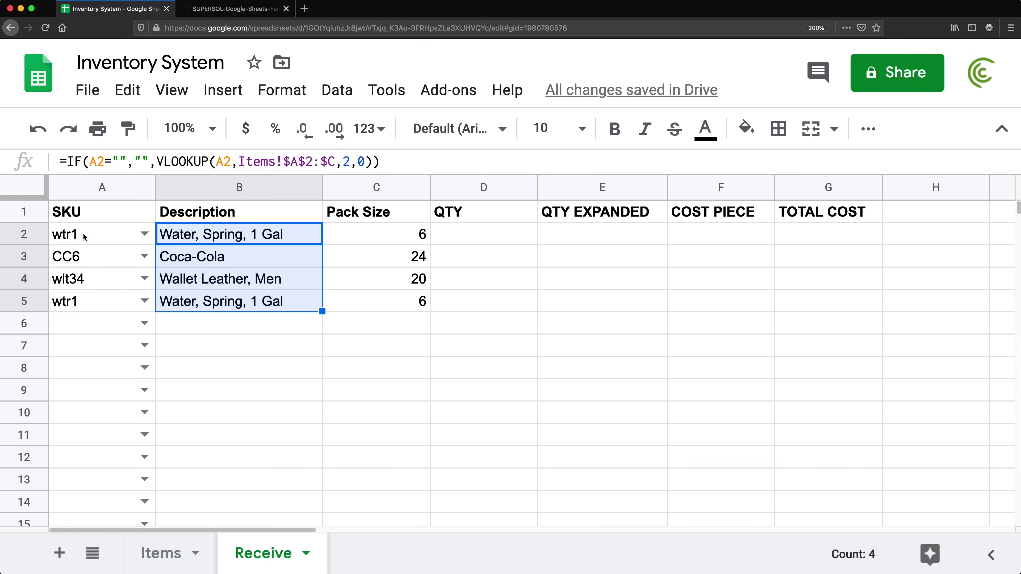
drag(82, 232, 84, 306)
drag(263, 234, 420, 323)
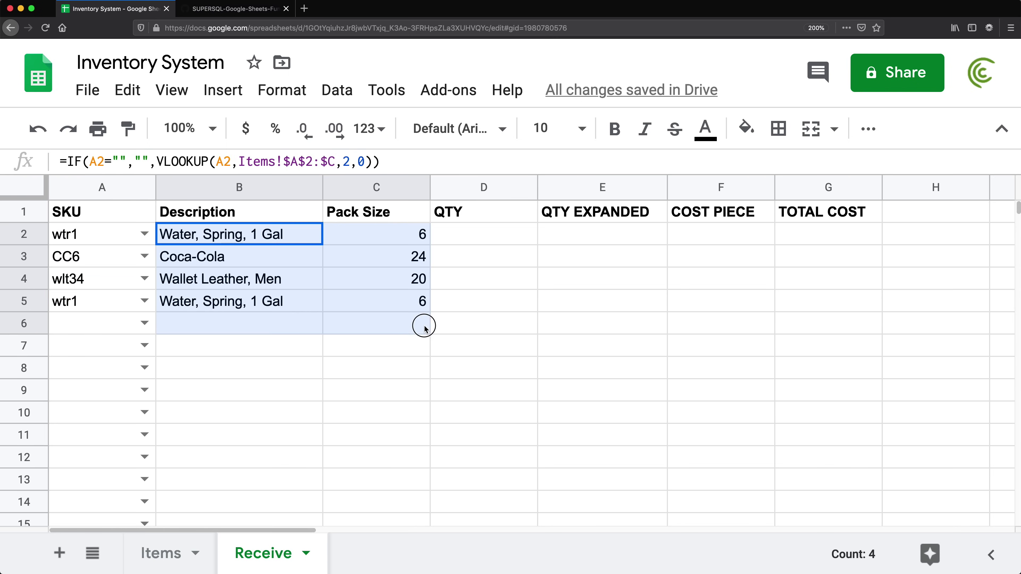
click(368, 273)
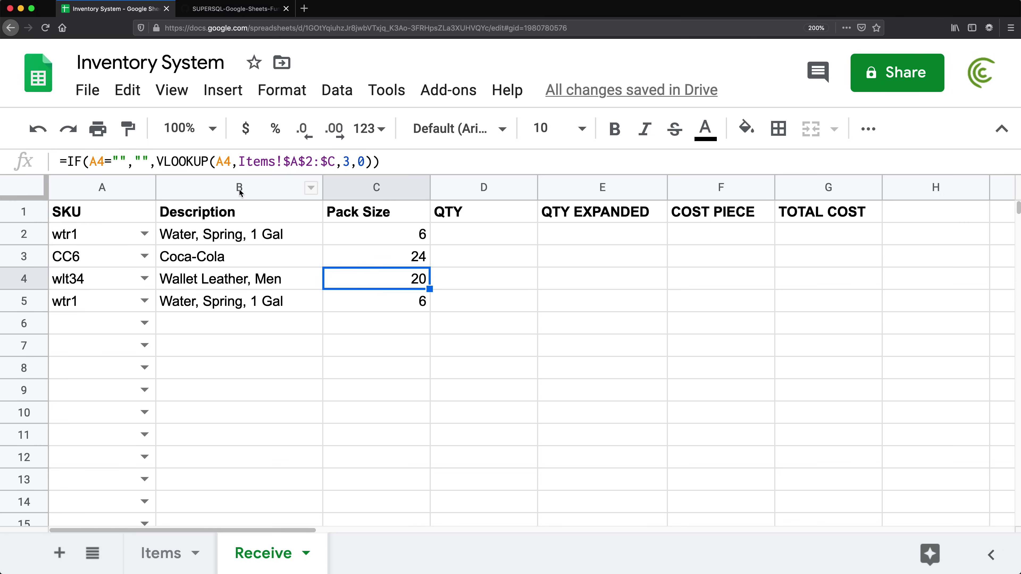
drag(239, 192, 333, 189)
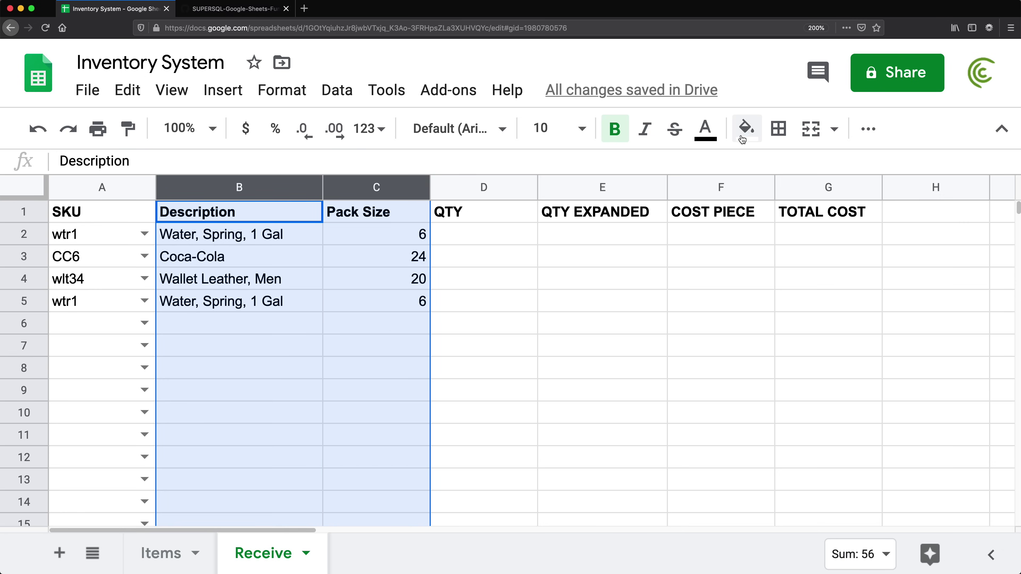
click(753, 138)
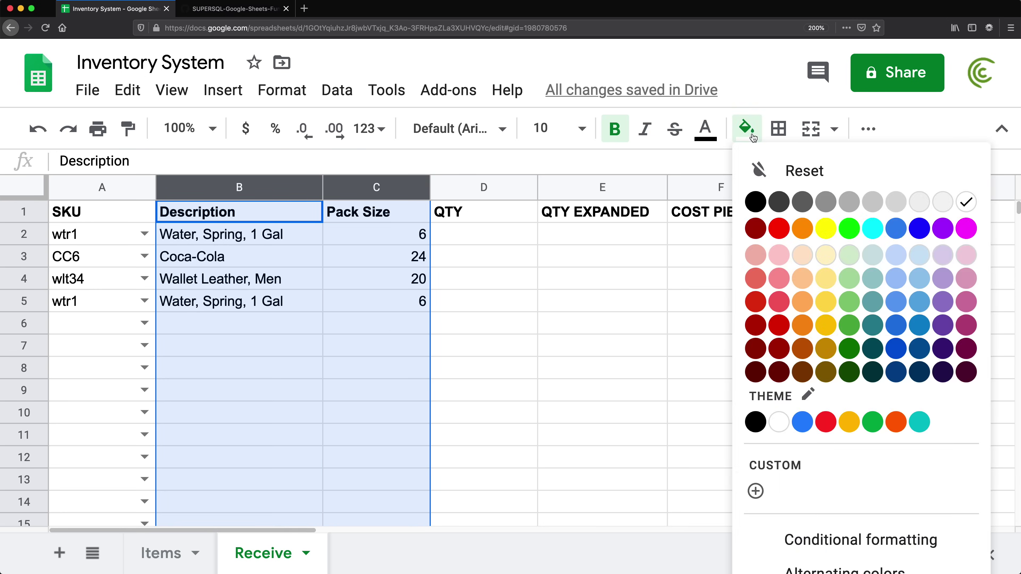
click(942, 255)
click(402, 301)
Enter the quantities 7, 4, 3 and 9 in D2 to D5 of the QTY column.
click(454, 240)
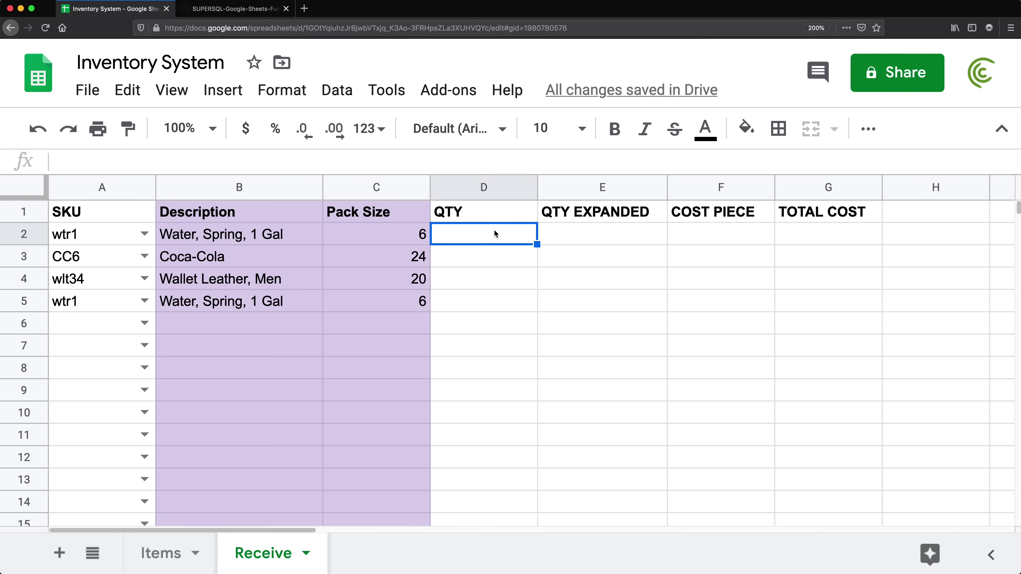
text(7)
key(Return)
text(4)
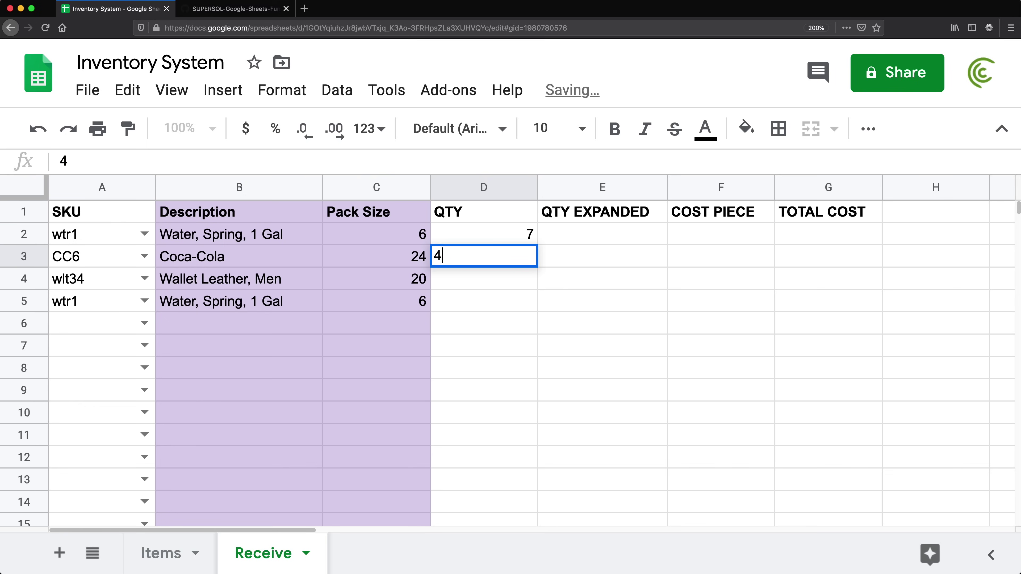
key(Return)
text(3)
key(Return)
text(9)
key(Return)
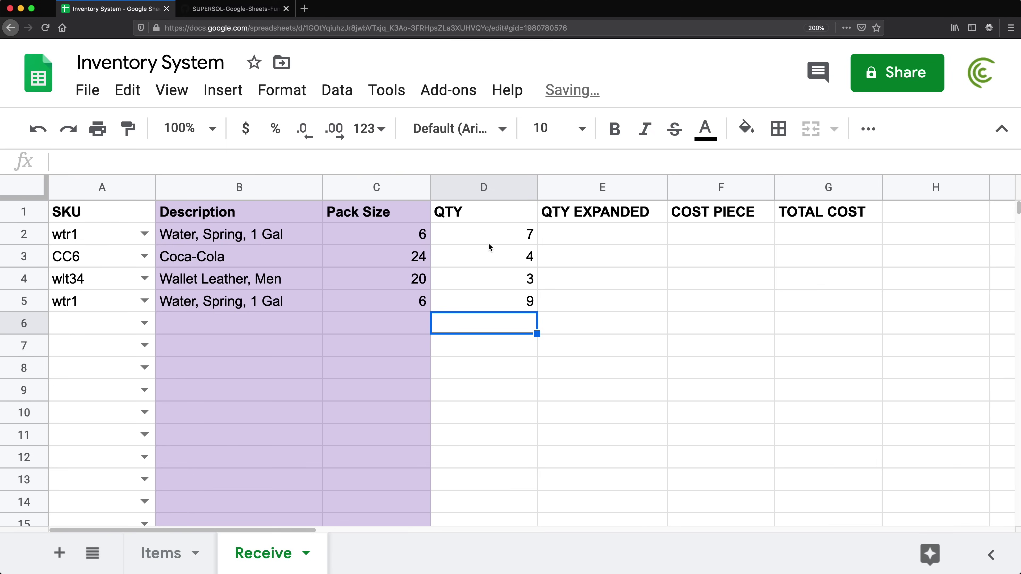
Enter the formula =C2*D2 in E2 to multiply pack size by quantity for QTY EXPANDED.
click(494, 229)
key(ctrl+shift+Down)
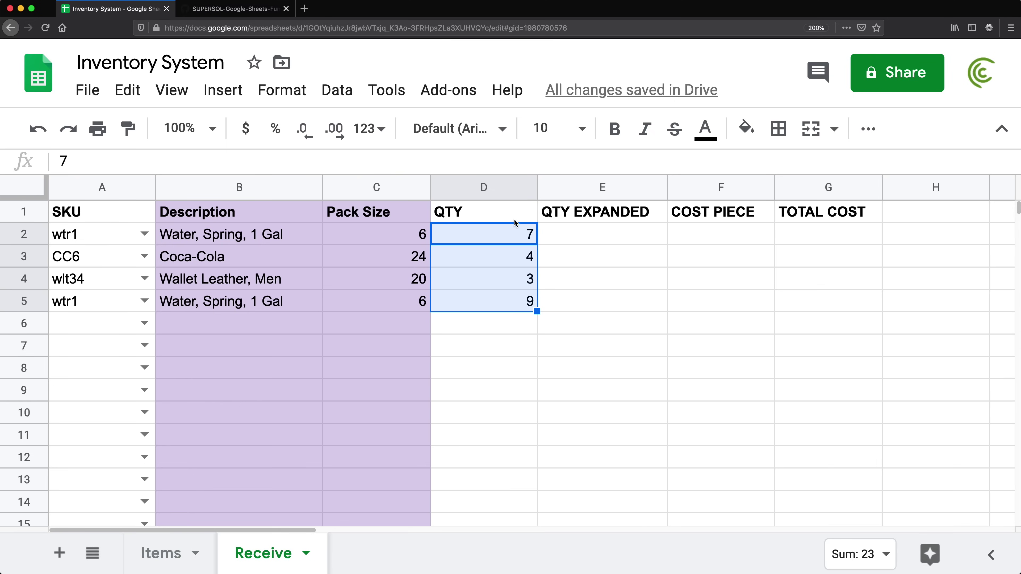
click(583, 237)
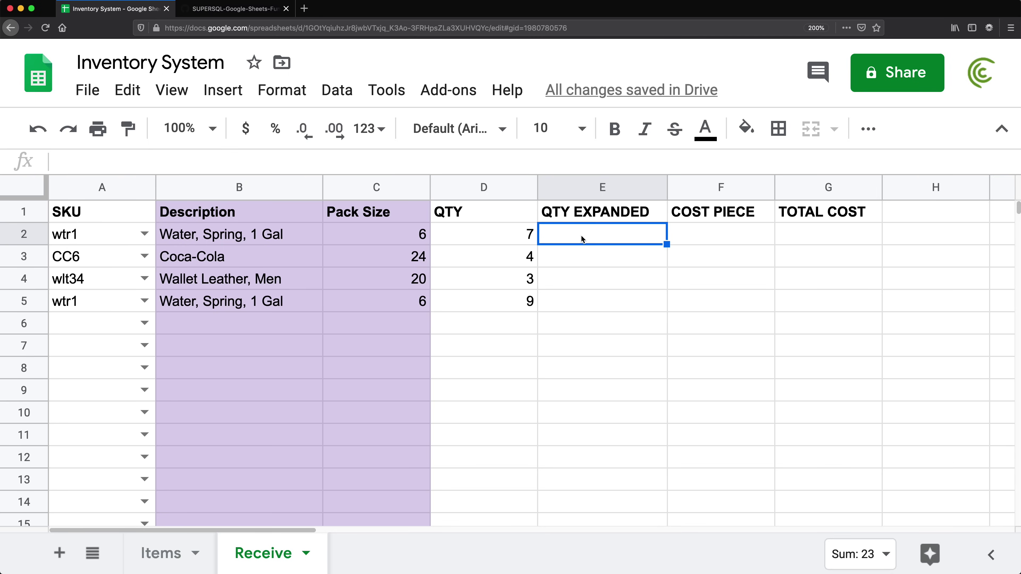
text(=)
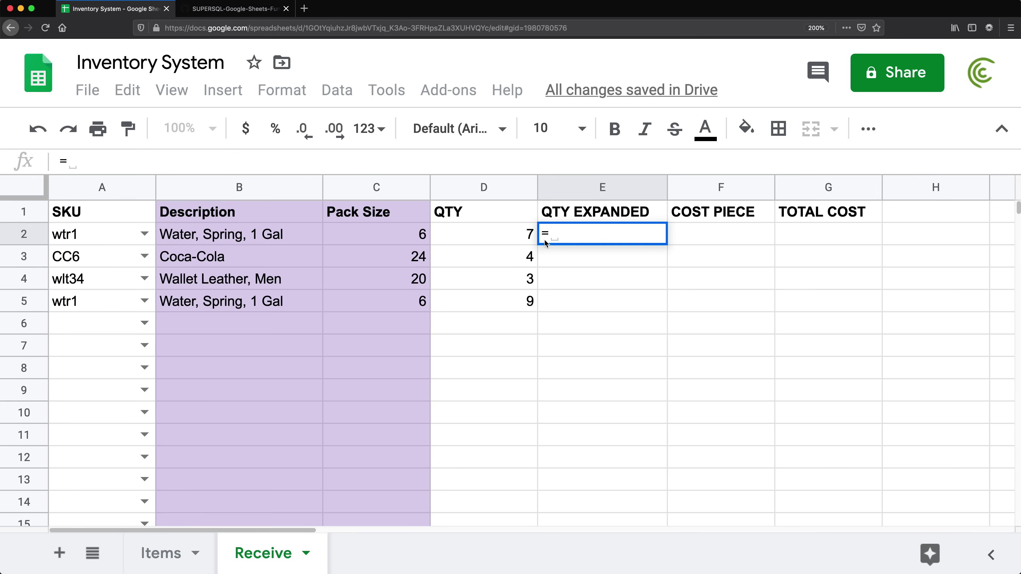
click(412, 236)
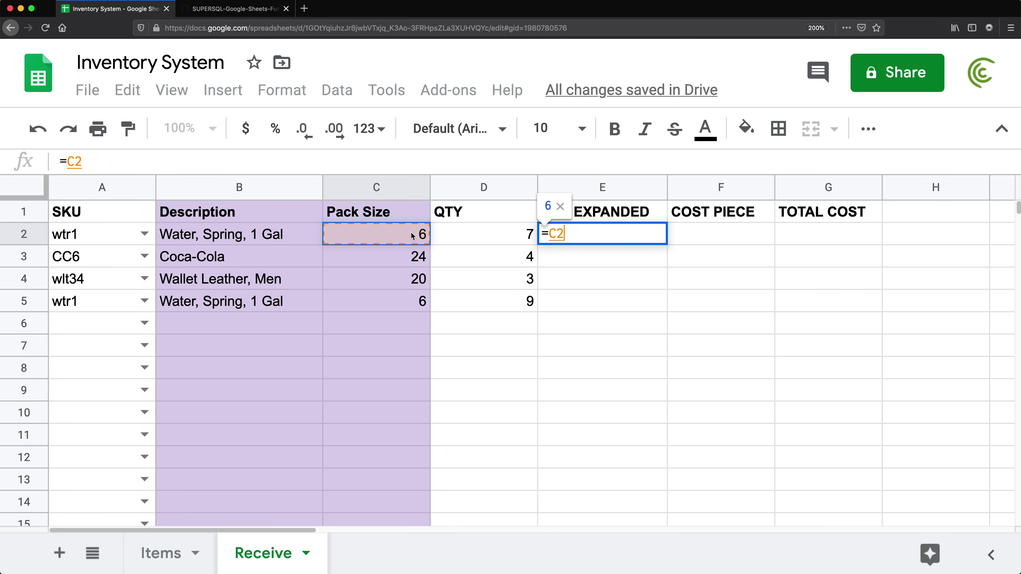
text(*)
click(476, 233)
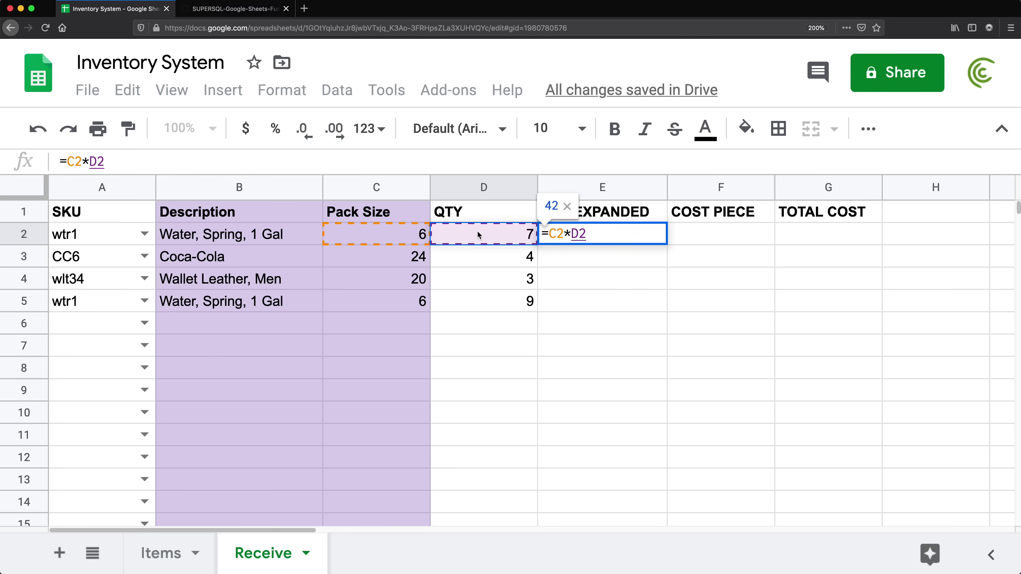
key(Return)
Check the pack sizes on the Items sheet, and fill the E2 formula down the QTY EXPANDED column to E5 on Receive.
click(506, 239)
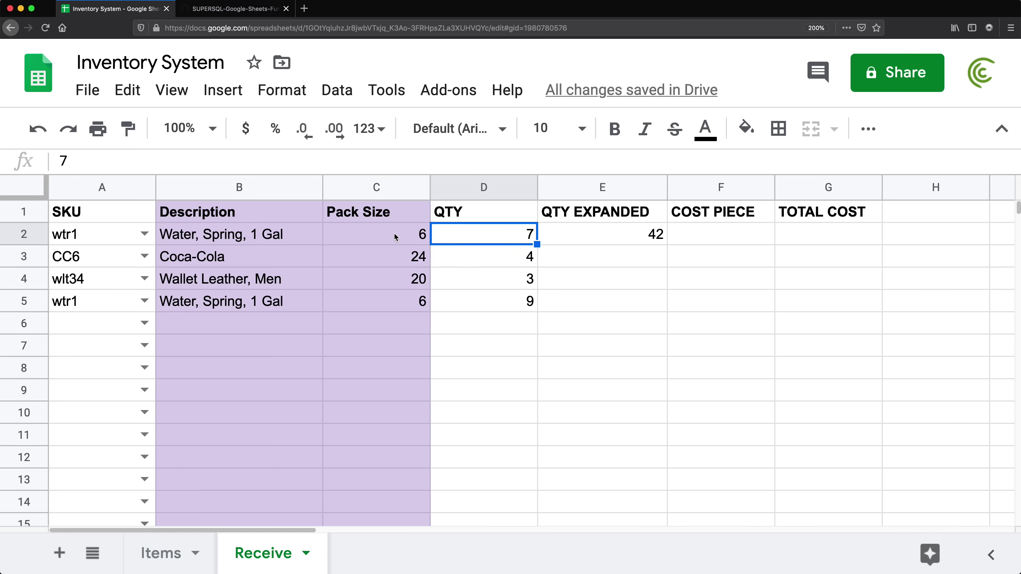
click(177, 553)
drag(377, 243, 377, 329)
click(264, 553)
click(621, 237)
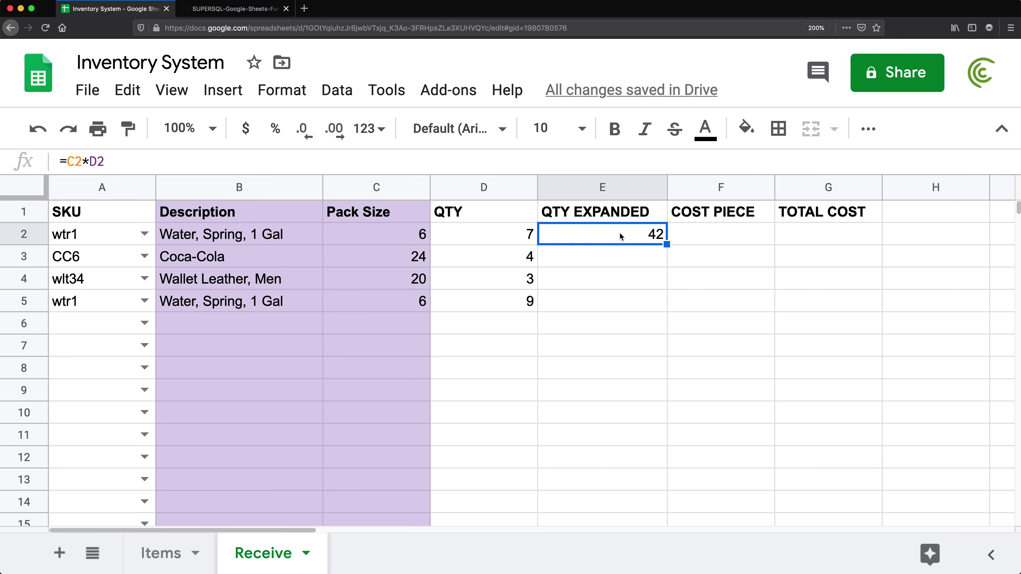
double_click(667, 244)
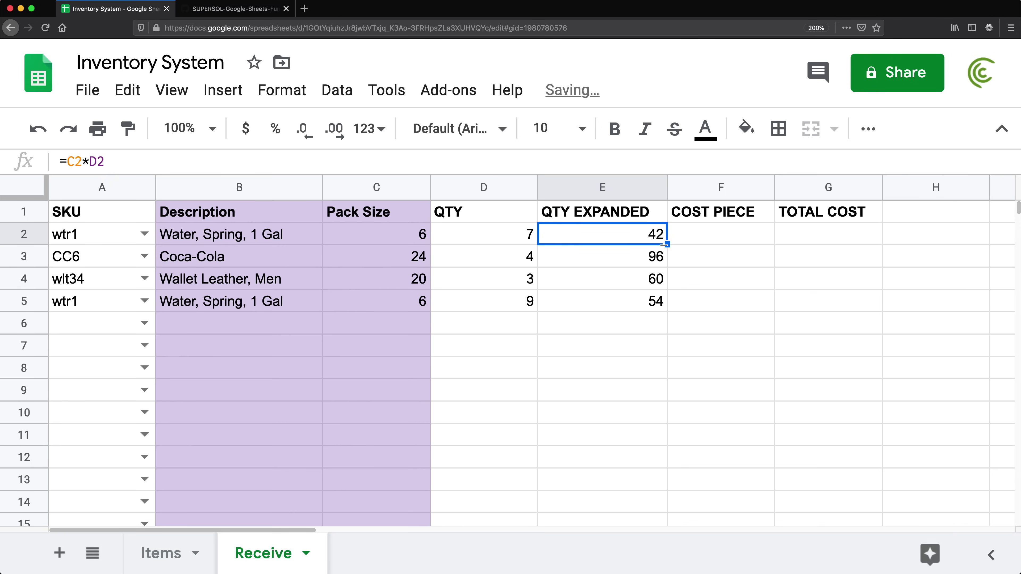
click(640, 338)
click(629, 384)
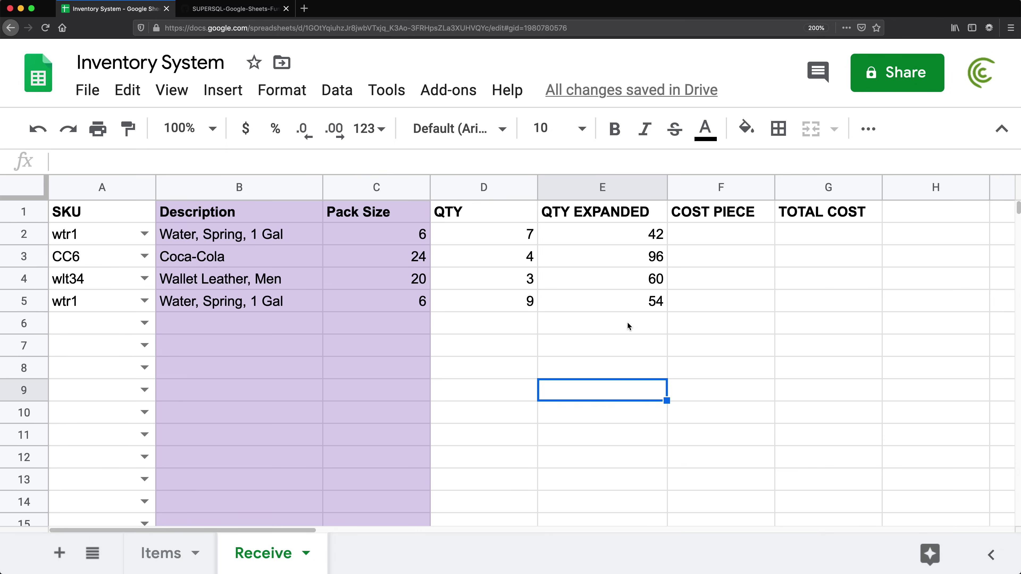
Fill the QTY EXPANDED formula from E5 down to E1000, the last row of the Receive sheet.
click(627, 318)
click(503, 304)
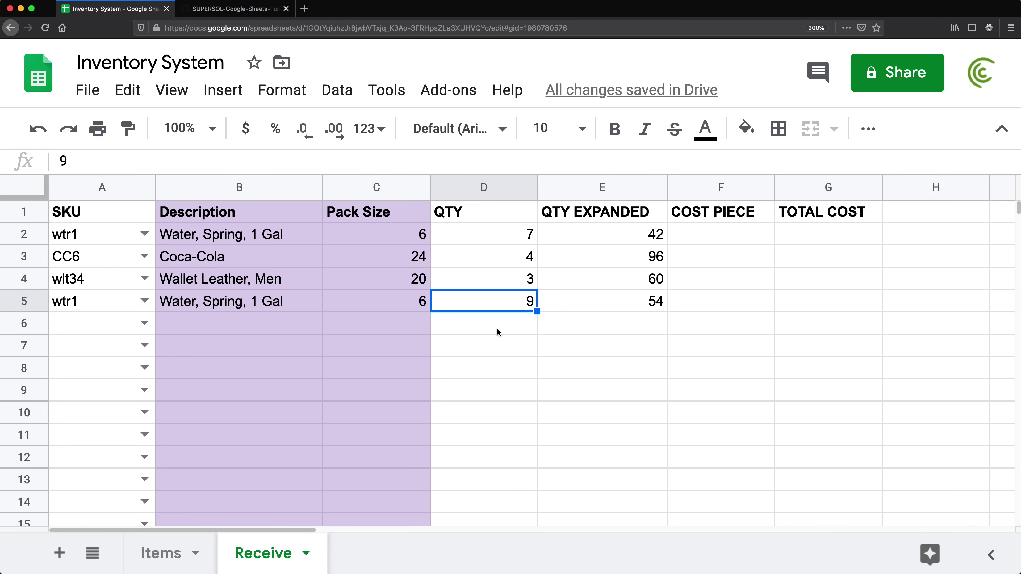
click(409, 324)
click(647, 304)
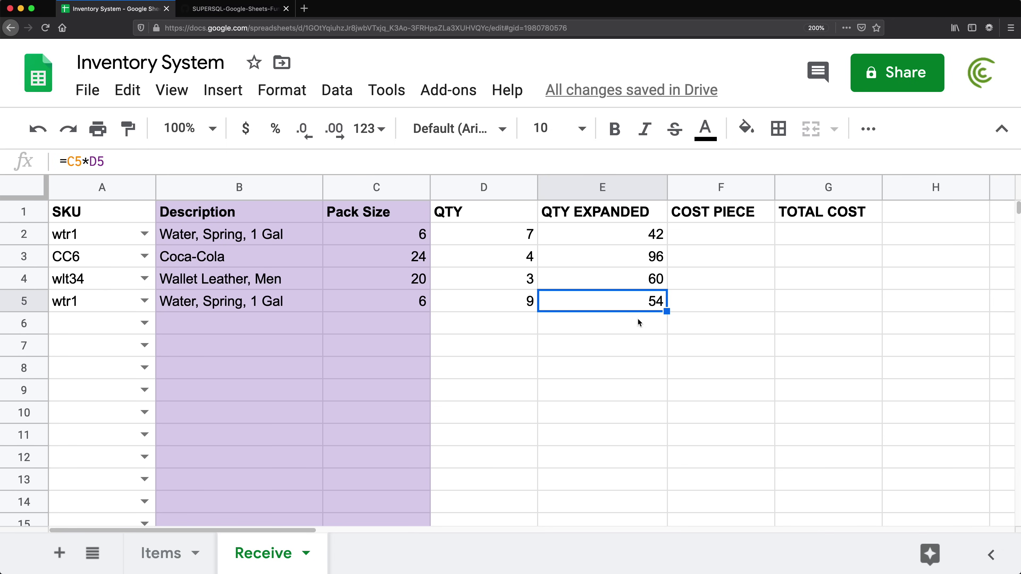
click(637, 318)
click(637, 307)
key(super+shift+Down)
key(super+d)
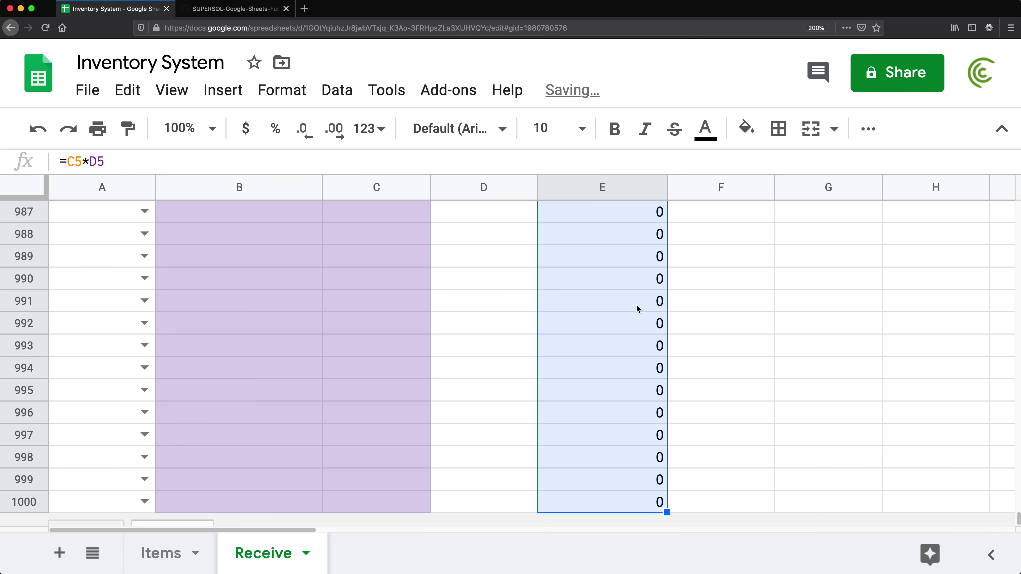
key(super+Up)
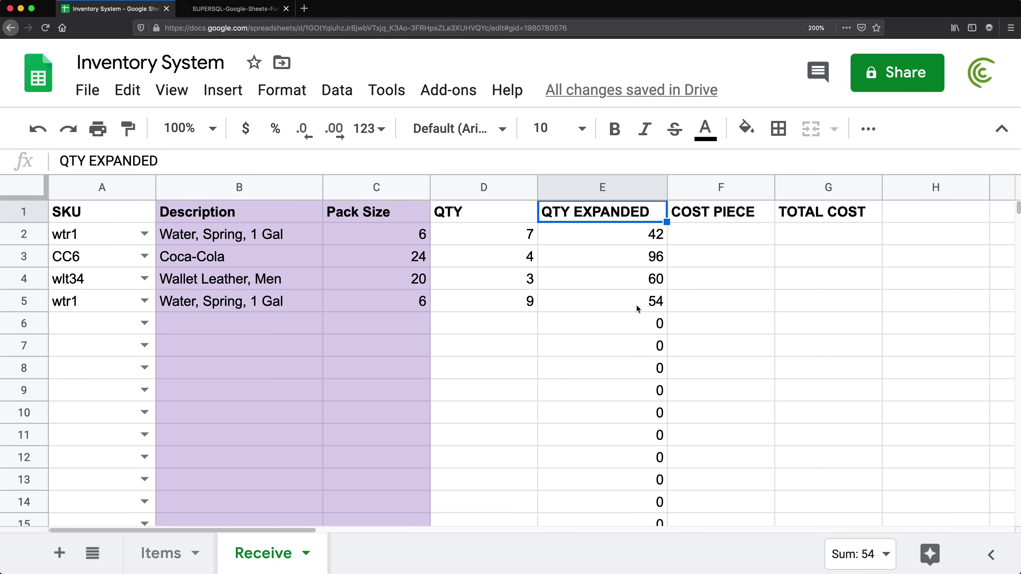
drag(627, 320, 632, 433)
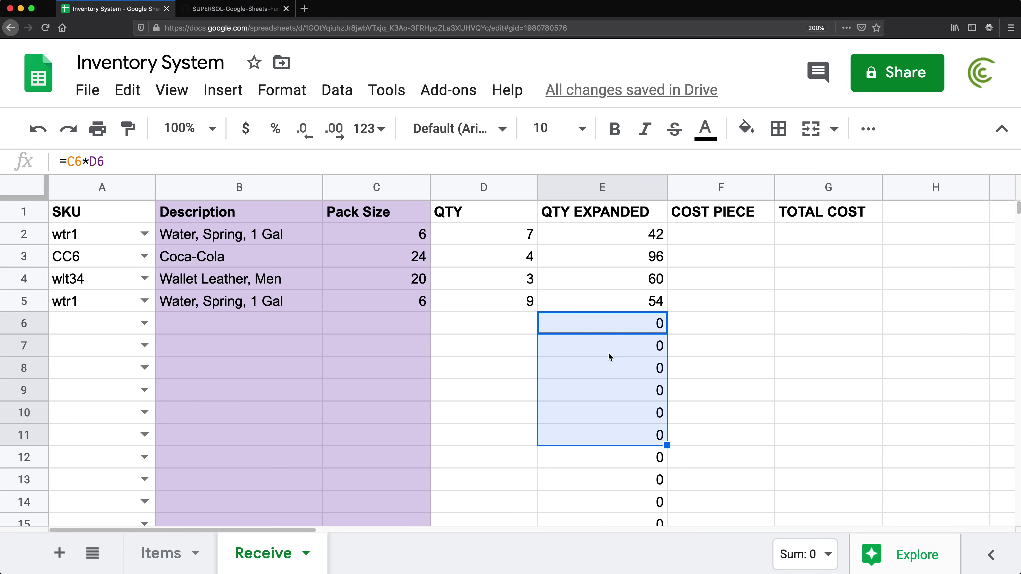
click(607, 326)
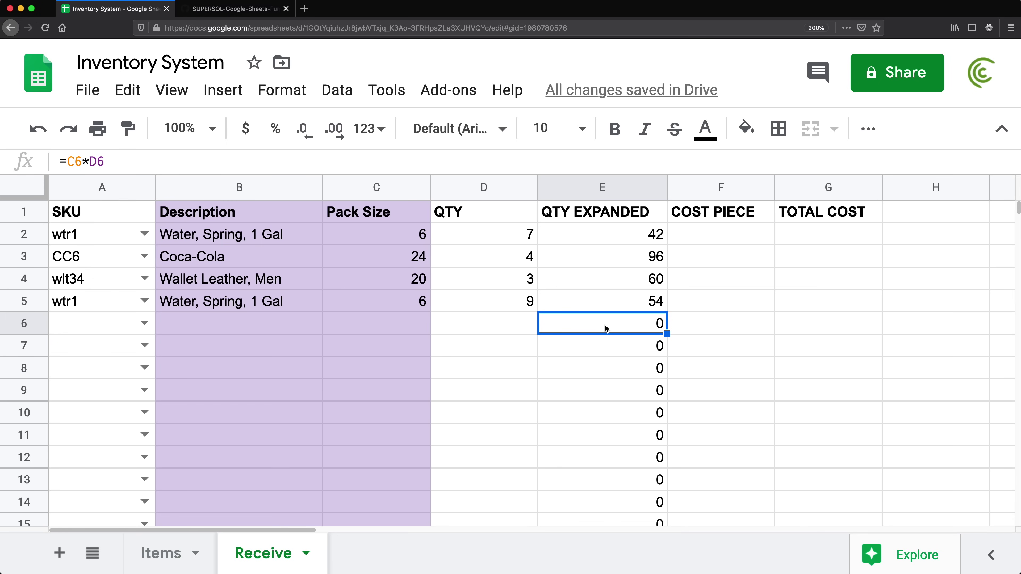
Shade the entire QTY EXPANDED column, E, with the same light purple fill as columns B and C.
click(603, 187)
click(747, 128)
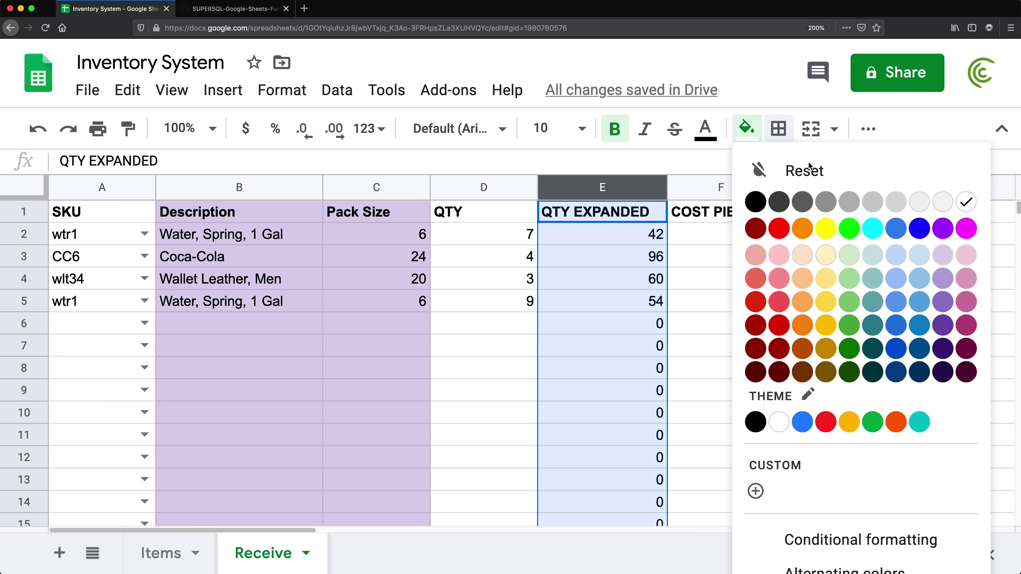
click(943, 257)
click(707, 247)
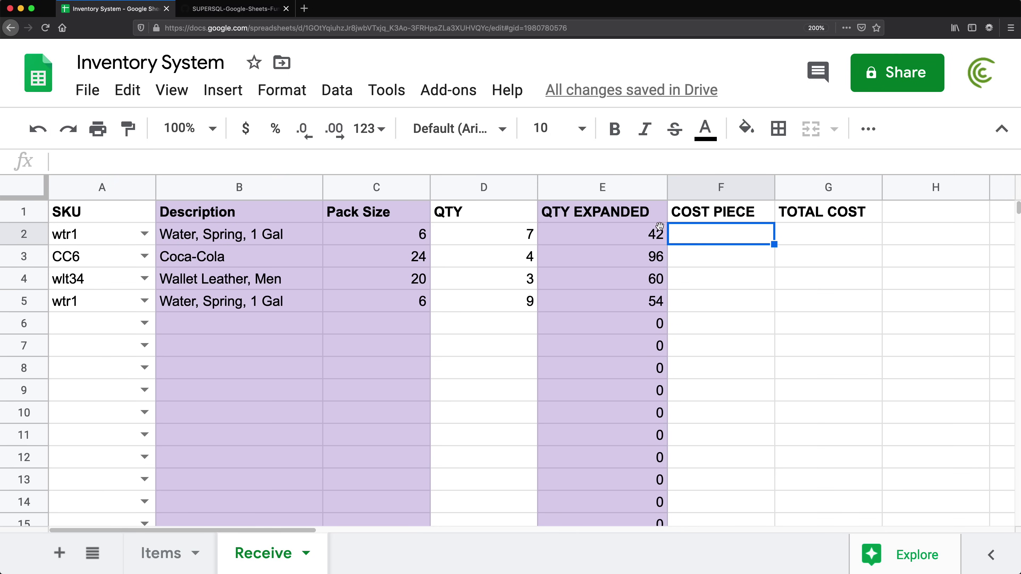
Enter the costs 2, 4, 99 and 2 in F2 to F5 of the COST PIECE column.
click(486, 232)
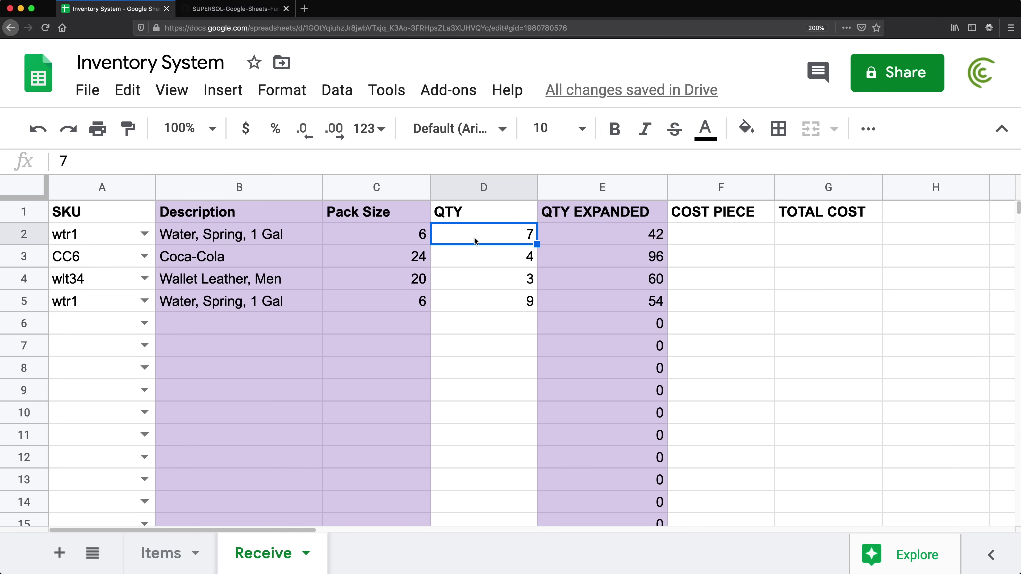
click(373, 233)
click(760, 235)
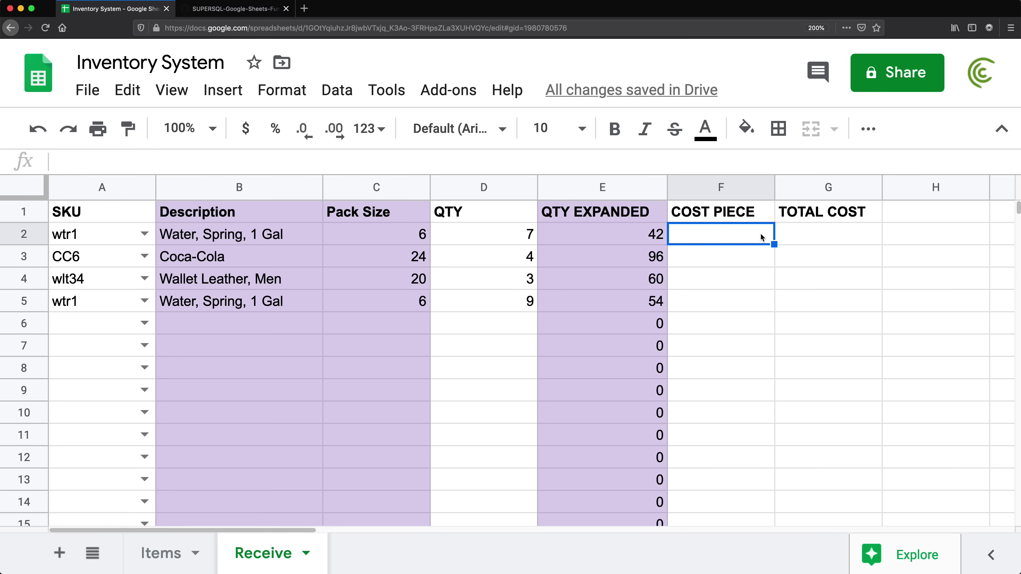
text(2)
key(Return)
text(4)
key(Return)
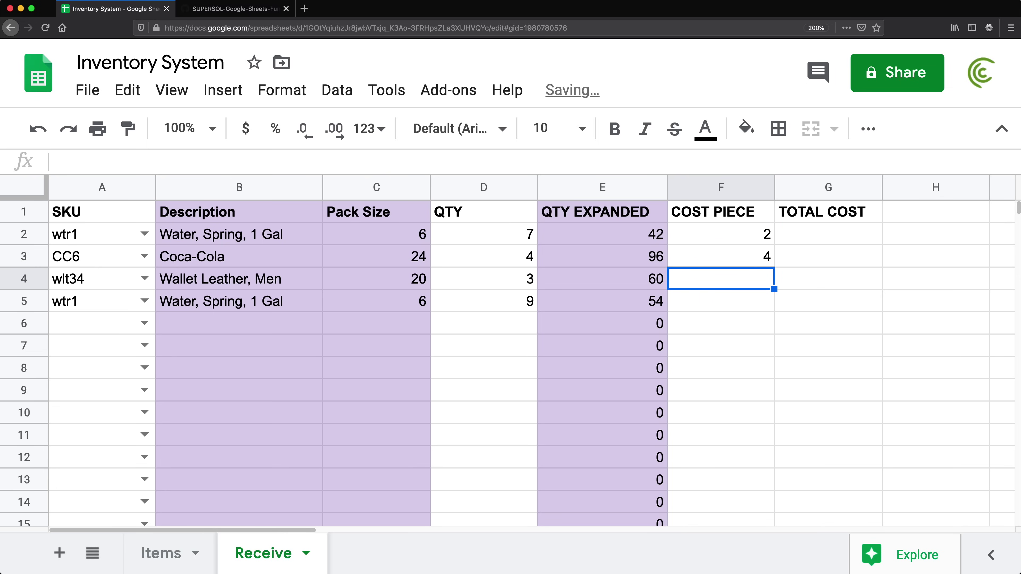
text(99)
key(Return)
text(2)
key(Return)
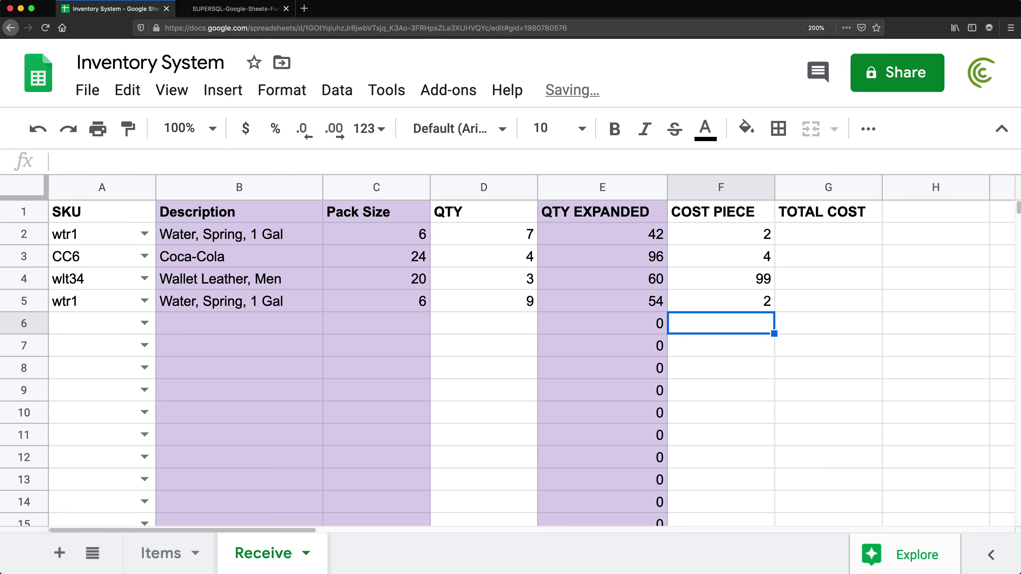
Examine the received items' costs and descriptions, and check on the Items sheet which details are stored per SKU.
drag(721, 233, 723, 342)
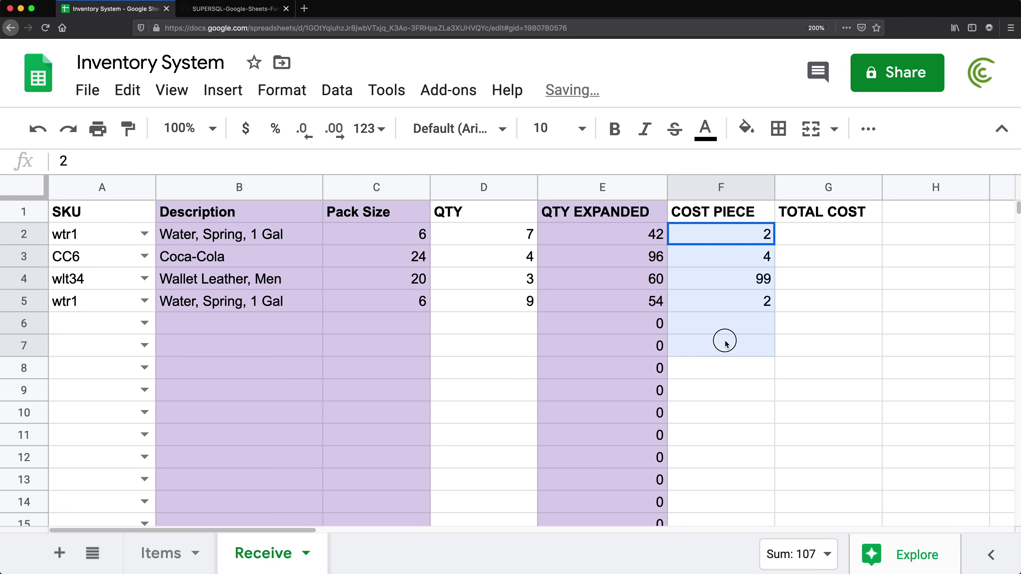
drag(296, 235, 290, 301)
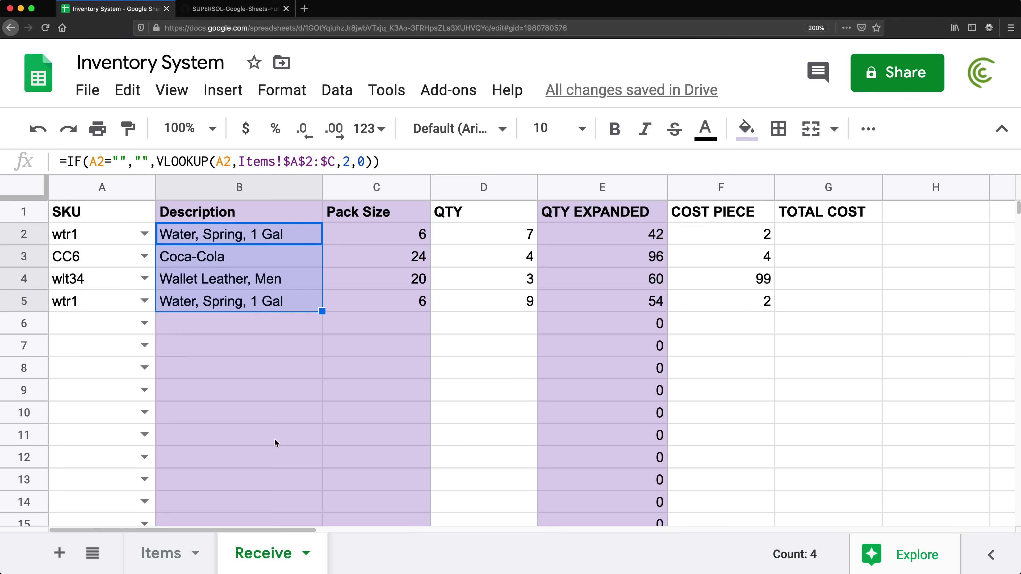
click(168, 553)
drag(461, 241, 453, 341)
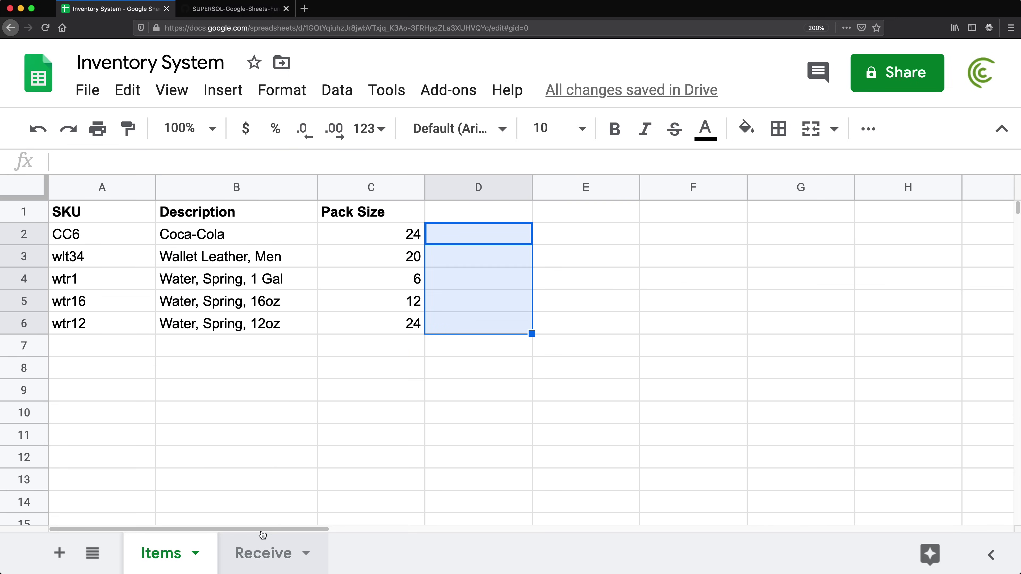
click(131, 211)
click(263, 553)
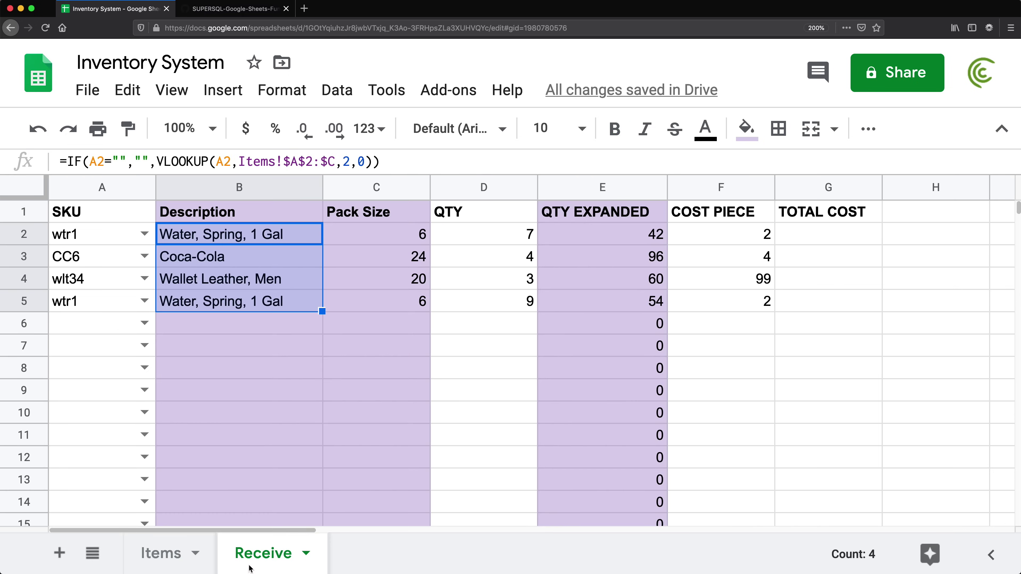
Format the entire COST PIECE column, F, on the Receive sheet as dollar currency.
click(734, 238)
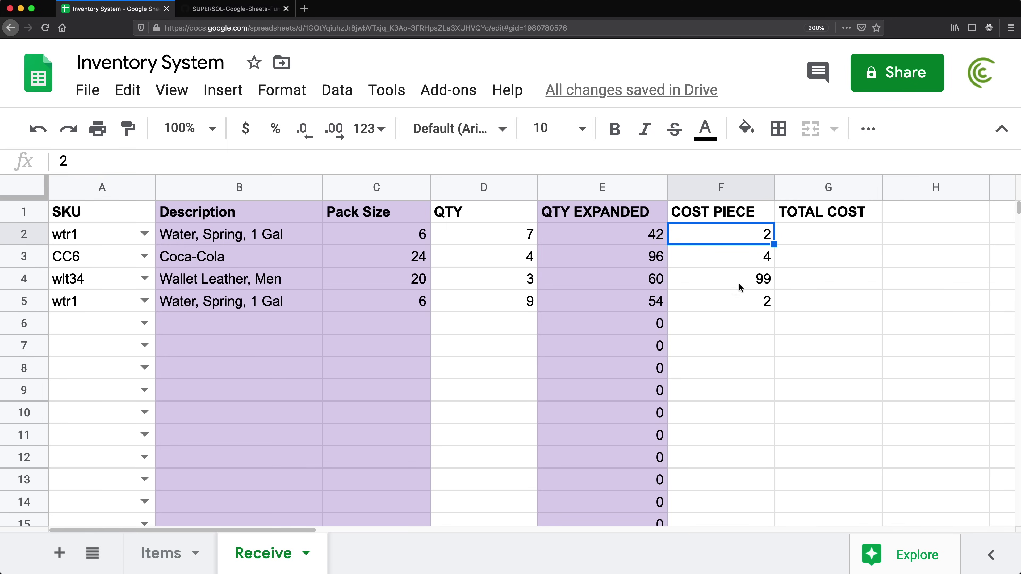
click(716, 189)
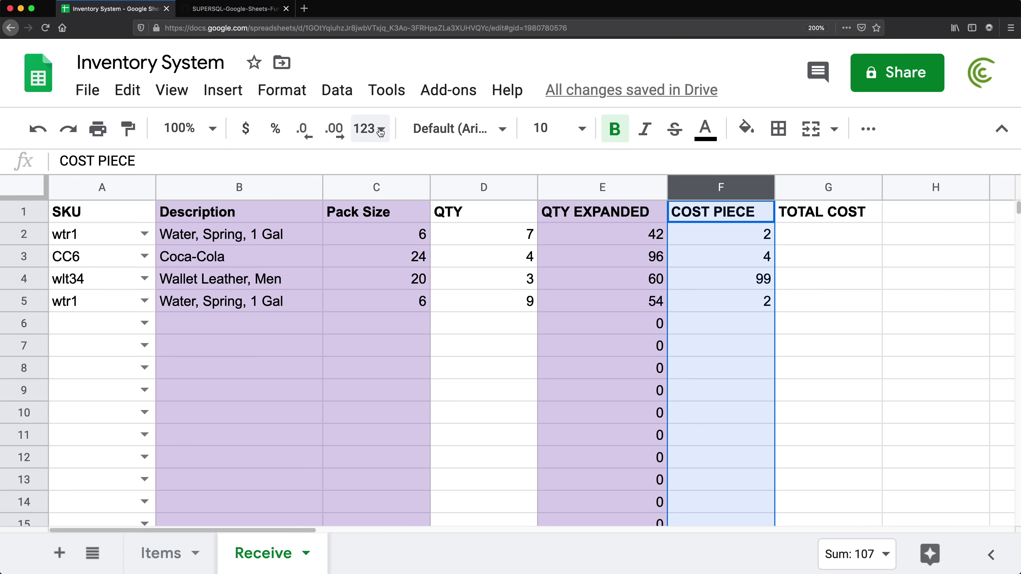
click(246, 129)
click(707, 232)
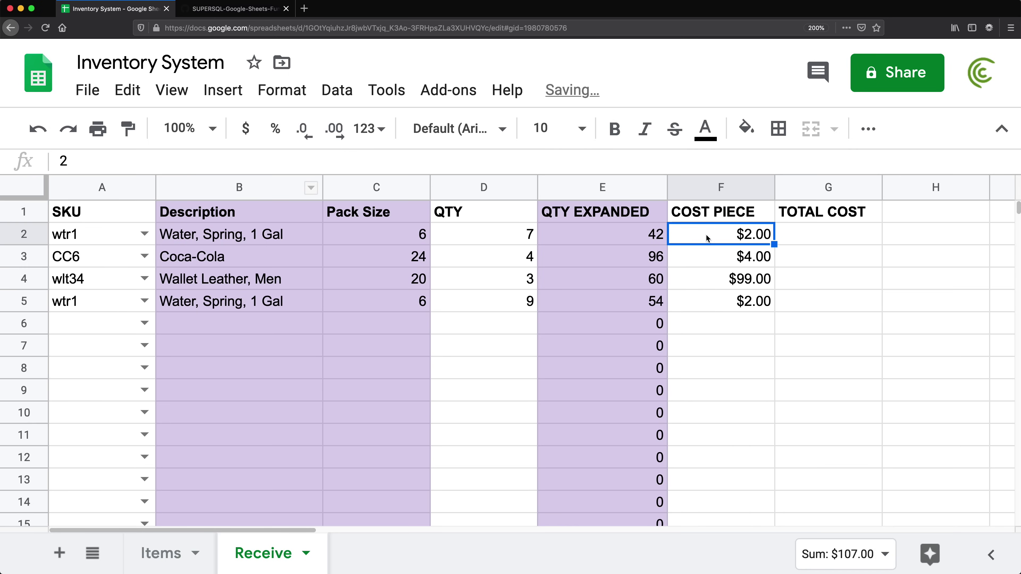
Enter the formula =D2*F2 in G2 to multiply quantity by cost for TOTAL COST.
click(812, 238)
text(=)
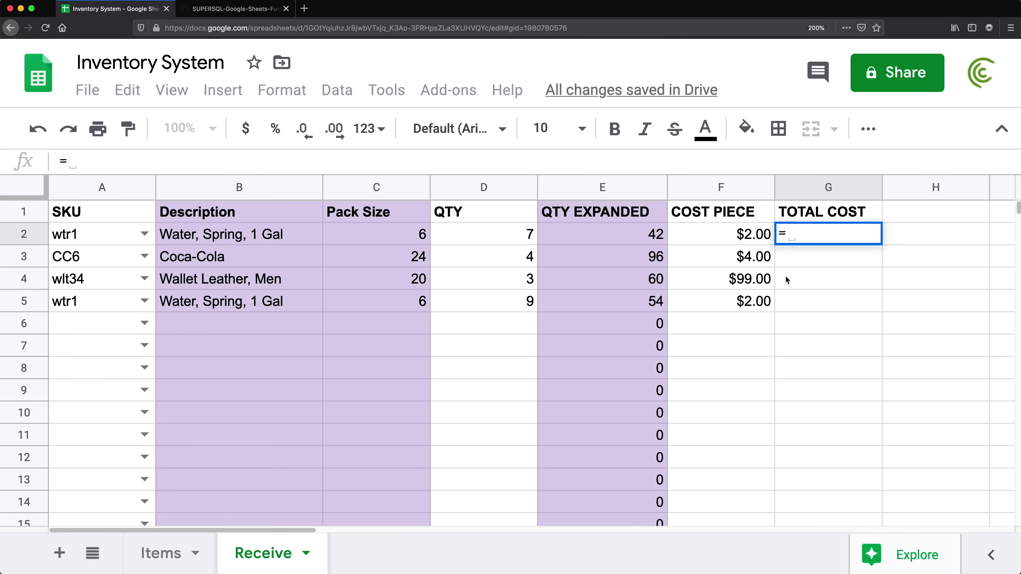
click(500, 234)
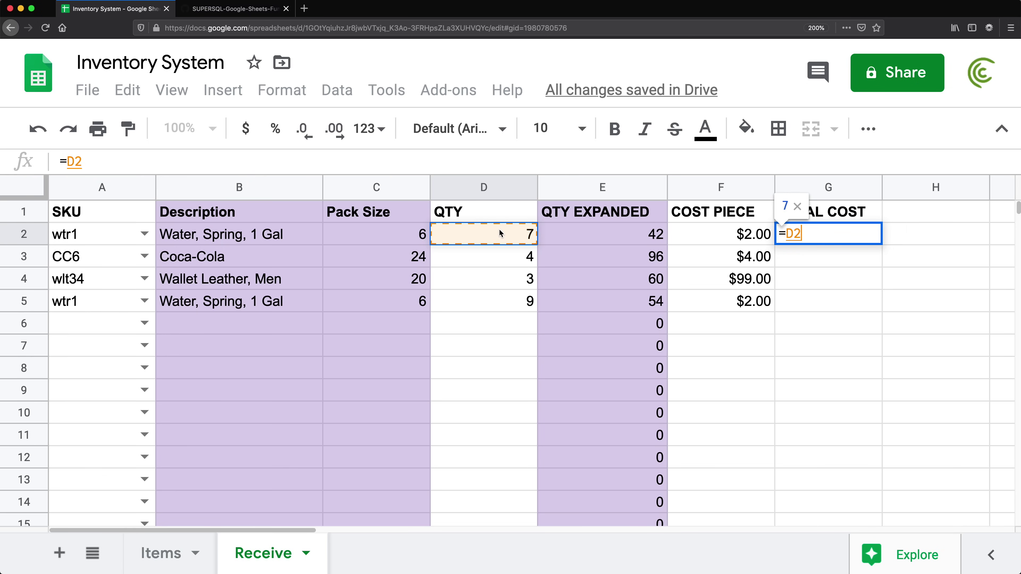
text(*)
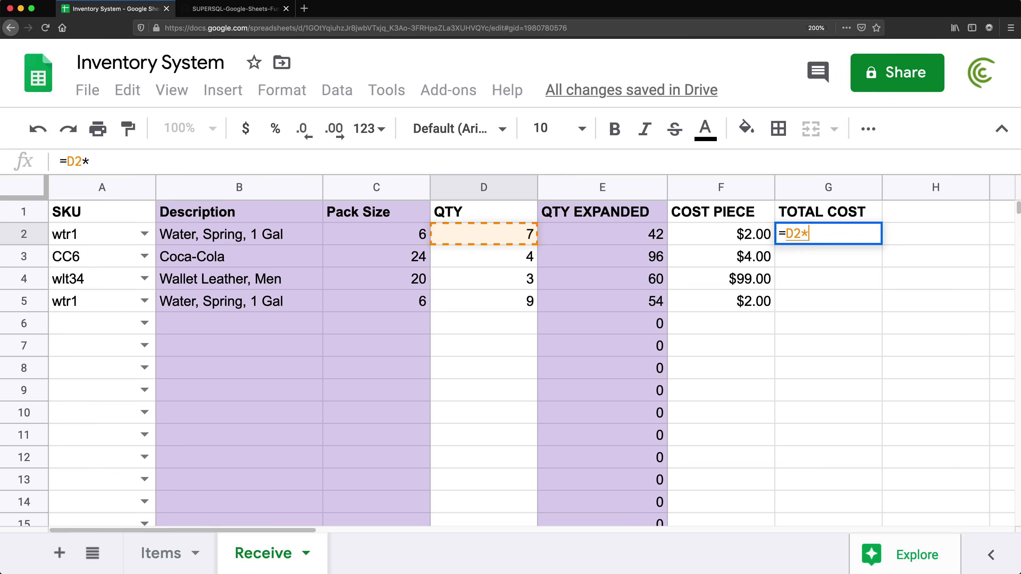
click(710, 241)
key(Return)
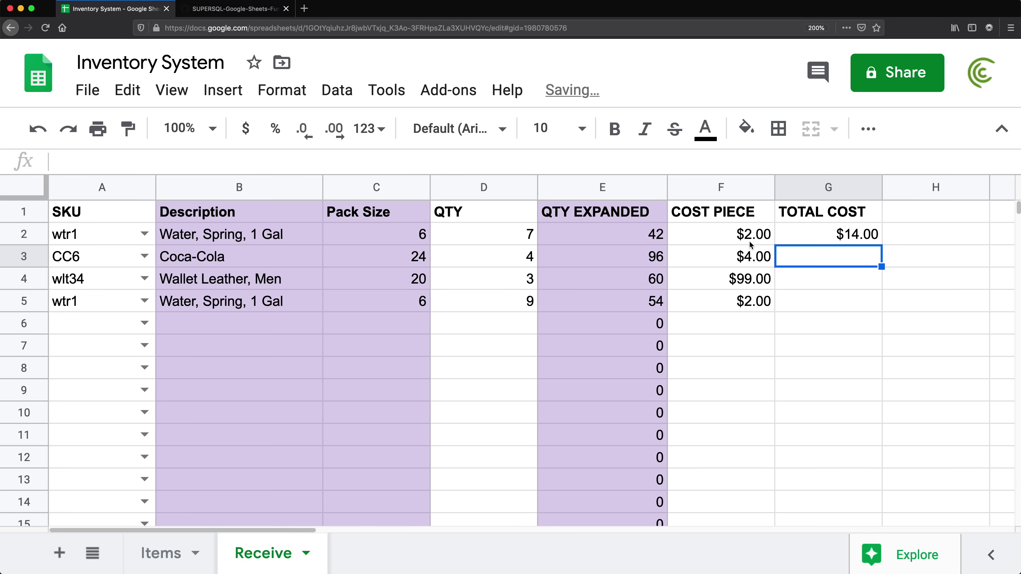
Change the header in F1 to COST PACK.
click(709, 240)
double_click(735, 211)
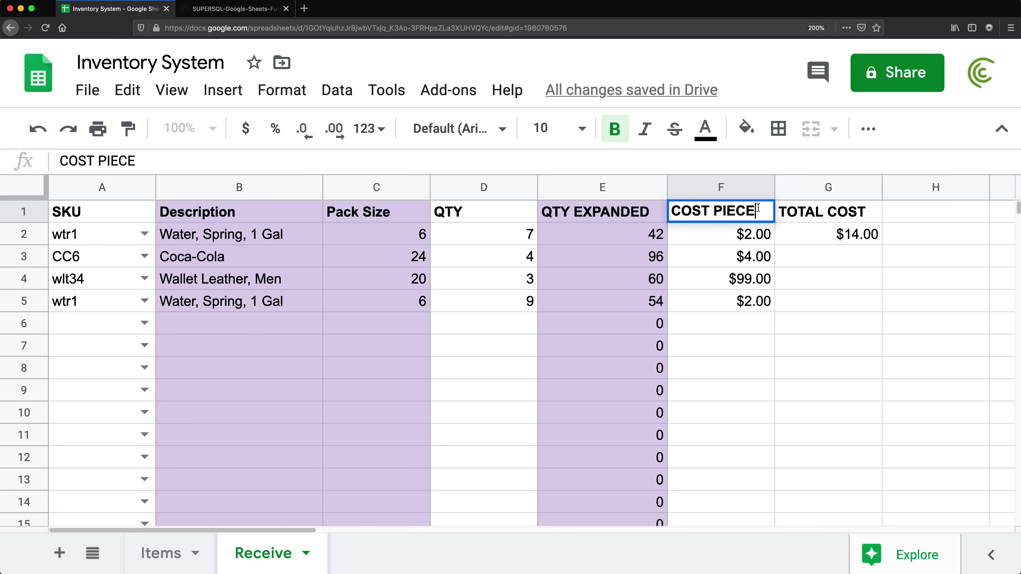
drag(758, 213, 716, 215)
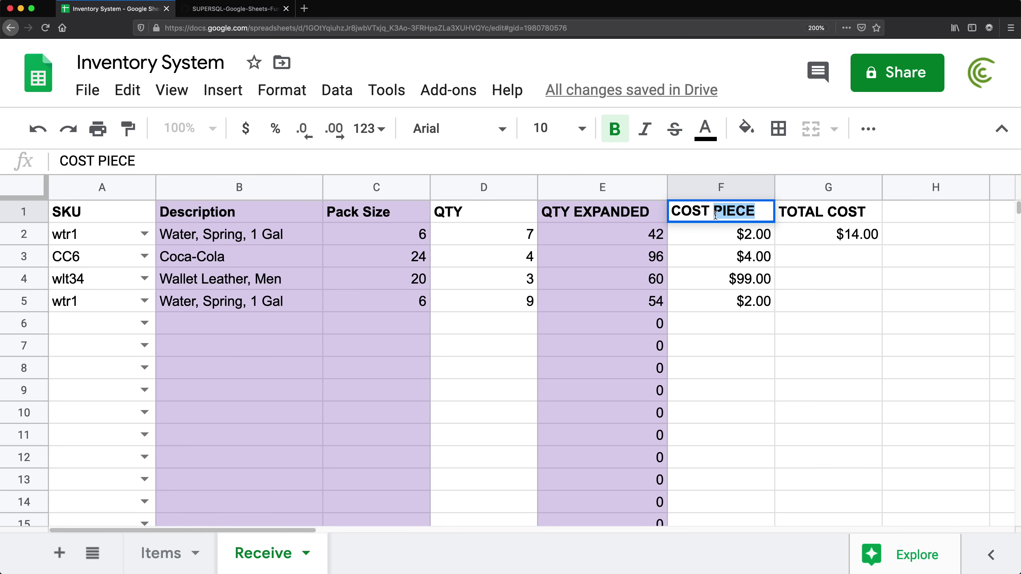
text(PACK)
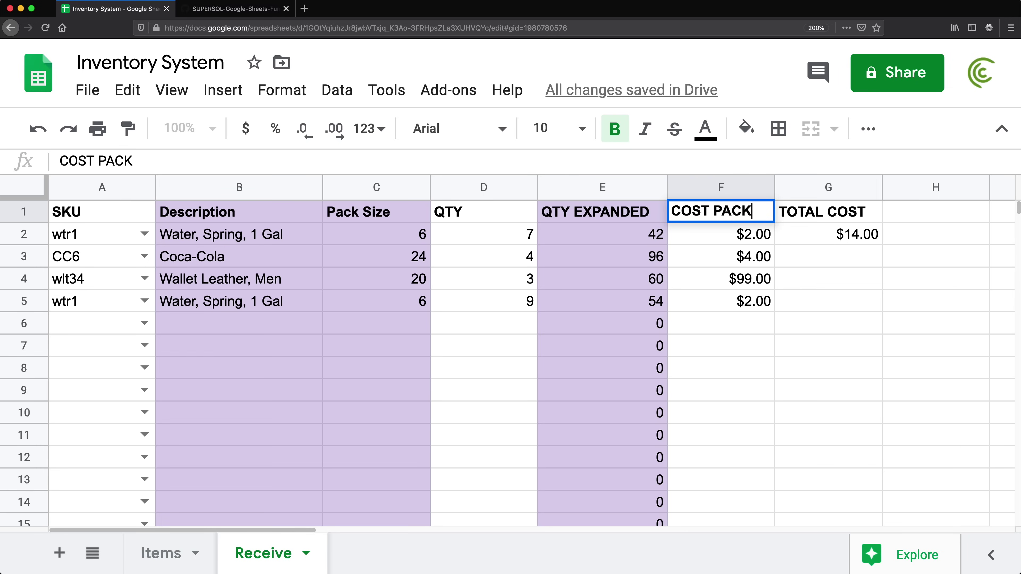
Fill the G2 formula down the TOTAL COST column to G5 and on to the last row of the sheet.
click(877, 240)
double_click(882, 244)
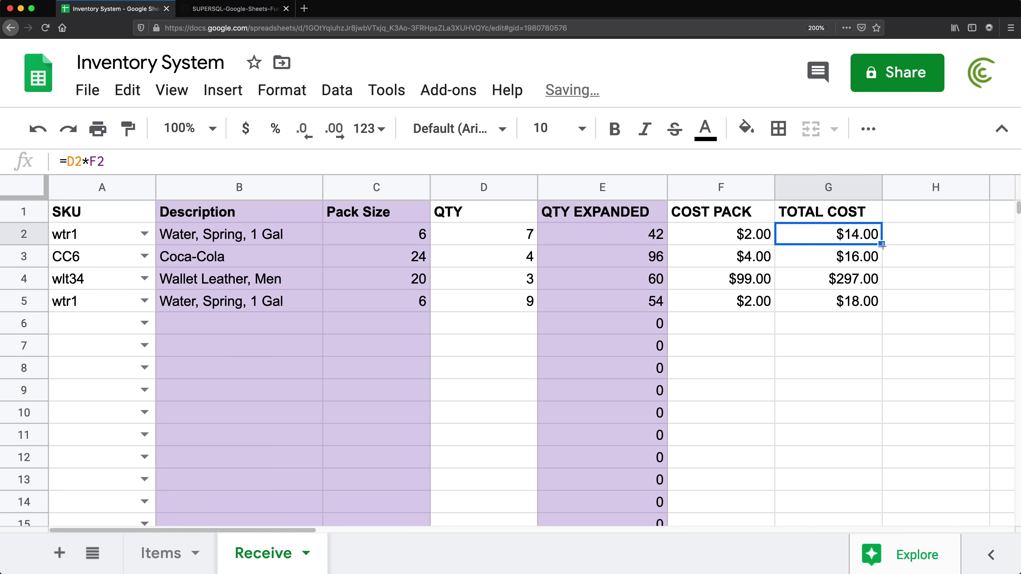
click(871, 306)
key(ctrl+shift+Down)
key(ctrl+d)
key(ctrl+Up)
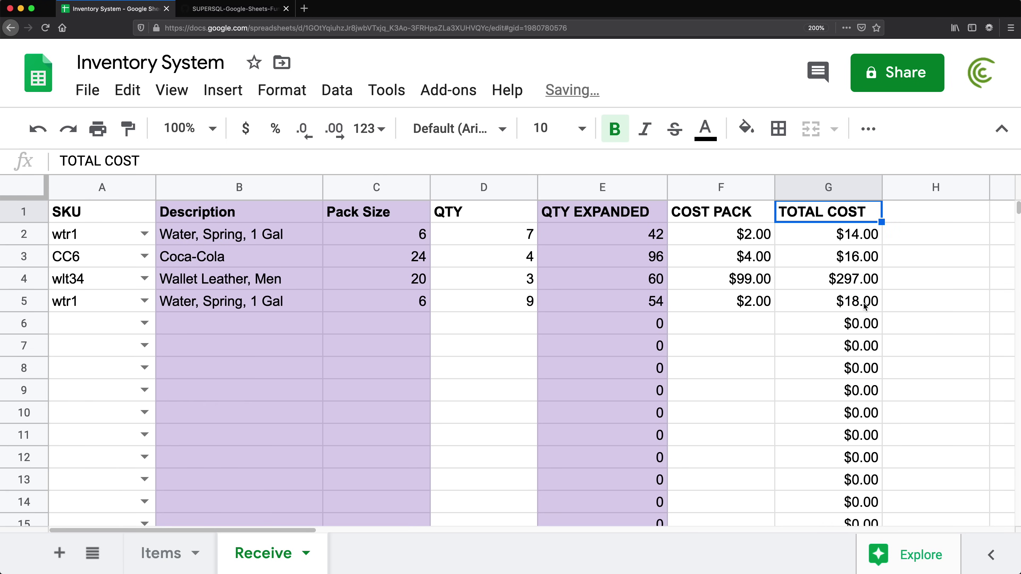
click(852, 306)
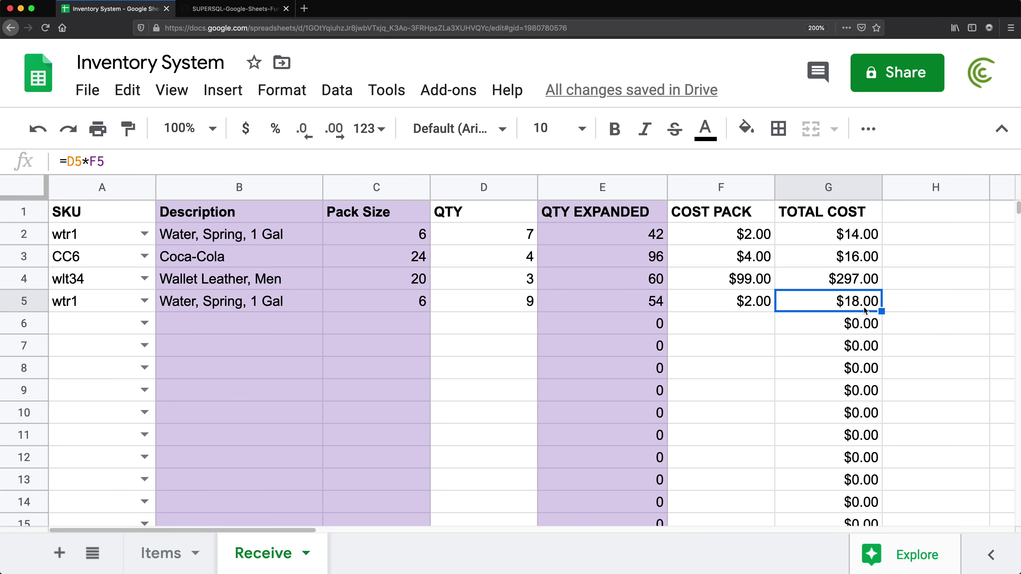
drag(875, 313, 886, 350)
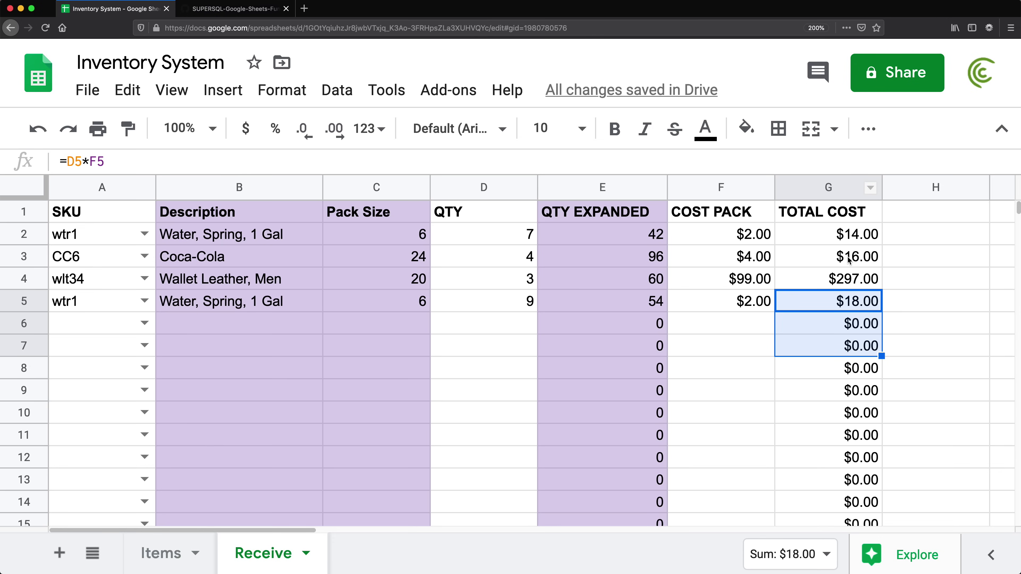
Shade the entire TOTAL COST column, G, with the same light purple fill as the other formula columns.
click(848, 257)
click(838, 203)
click(838, 189)
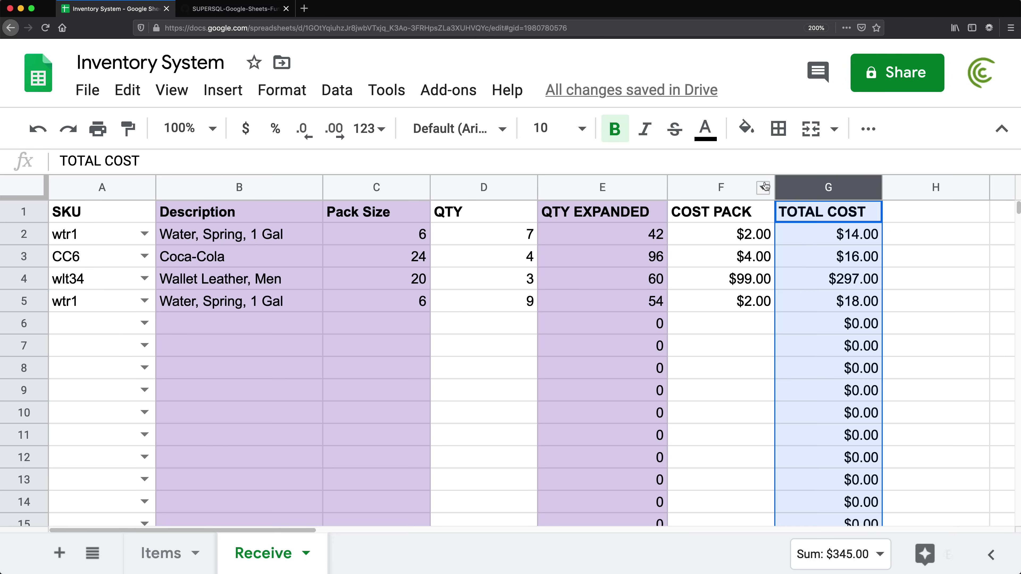
click(755, 135)
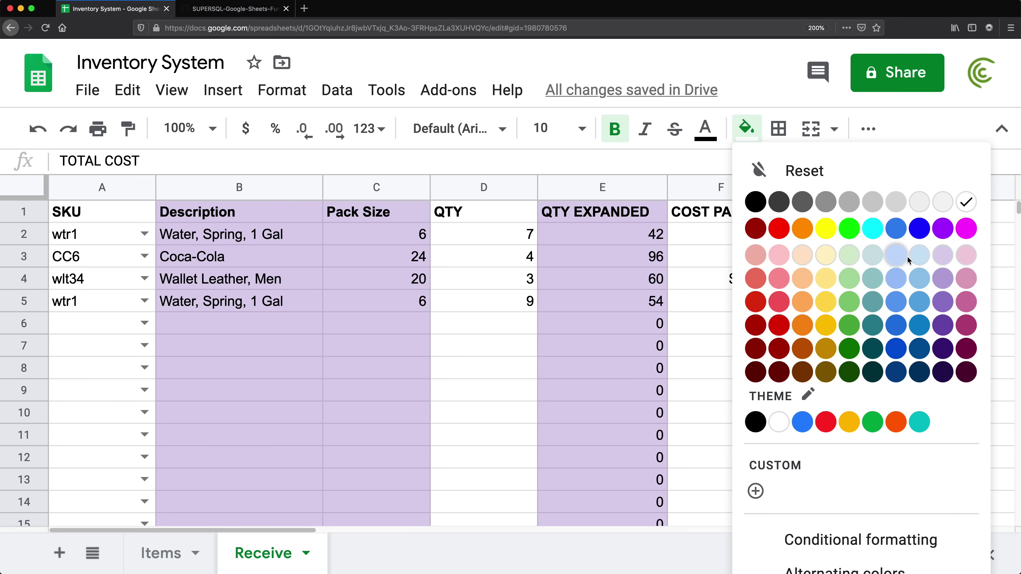
click(941, 257)
click(826, 257)
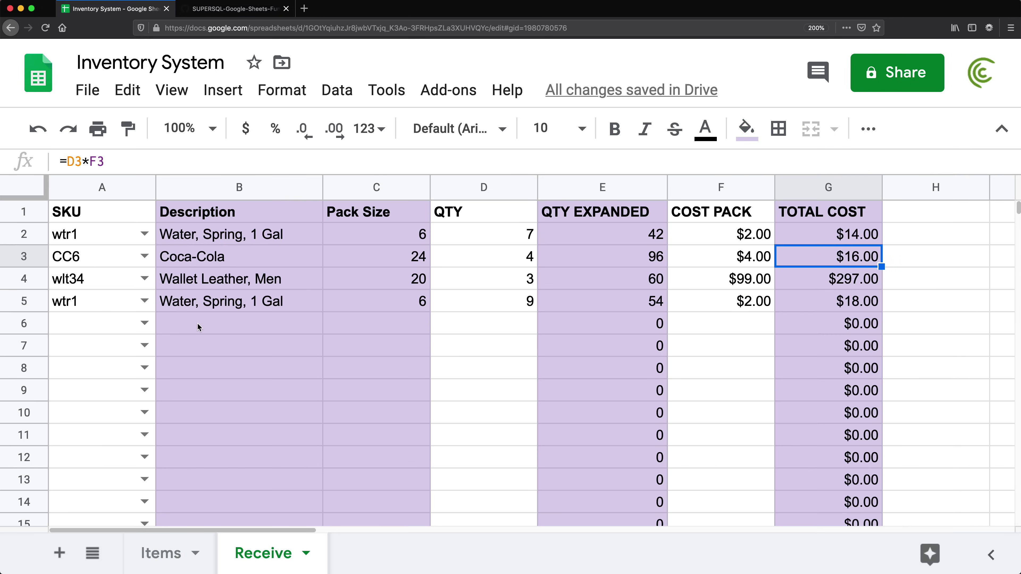
click(106, 238)
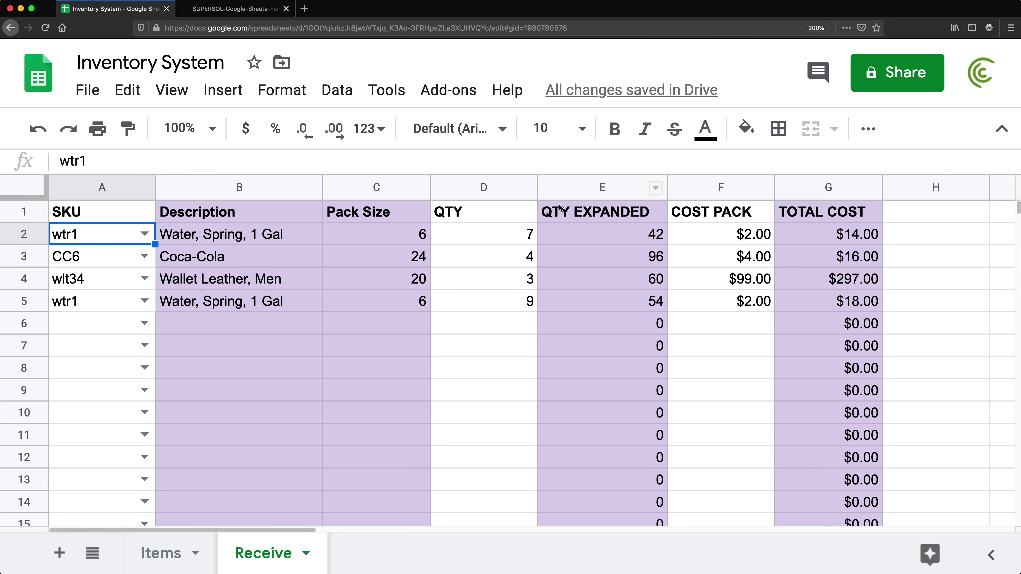
drag(489, 238, 517, 307)
drag(487, 237, 471, 328)
drag(727, 236, 734, 303)
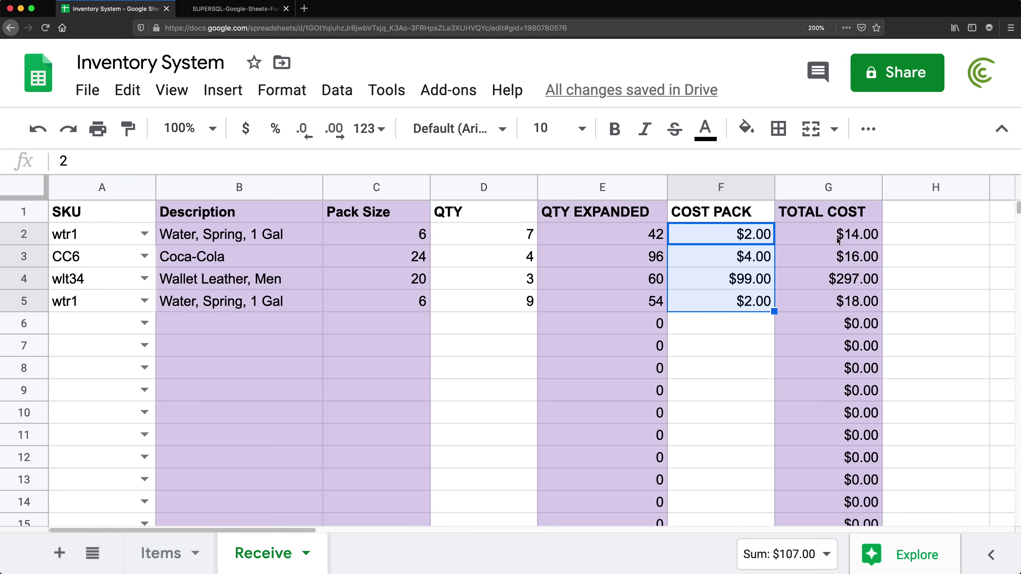
Add the header Cost Per Piece in H1, beside TOTAL COST.
drag(838, 240, 849, 304)
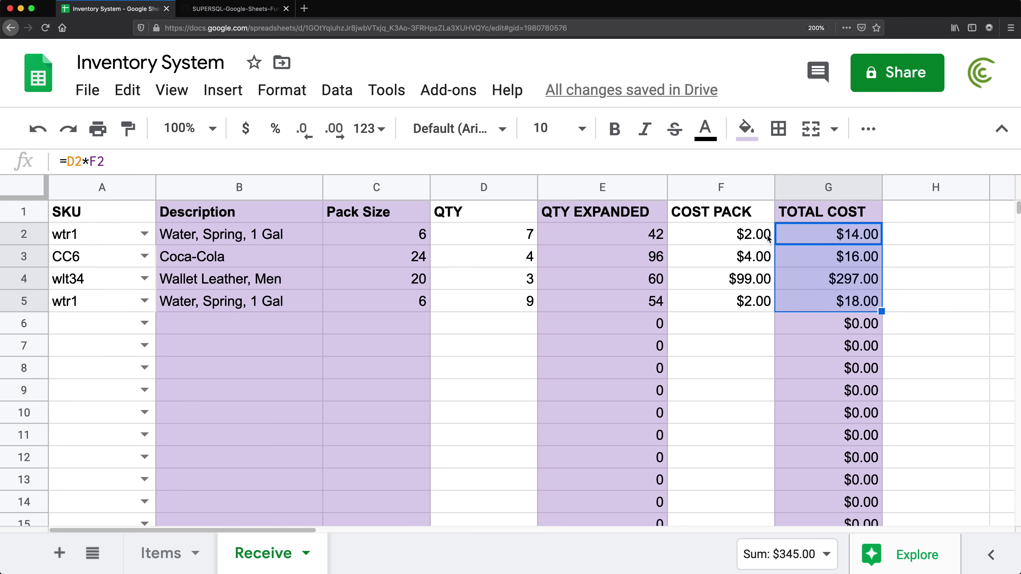
click(941, 219)
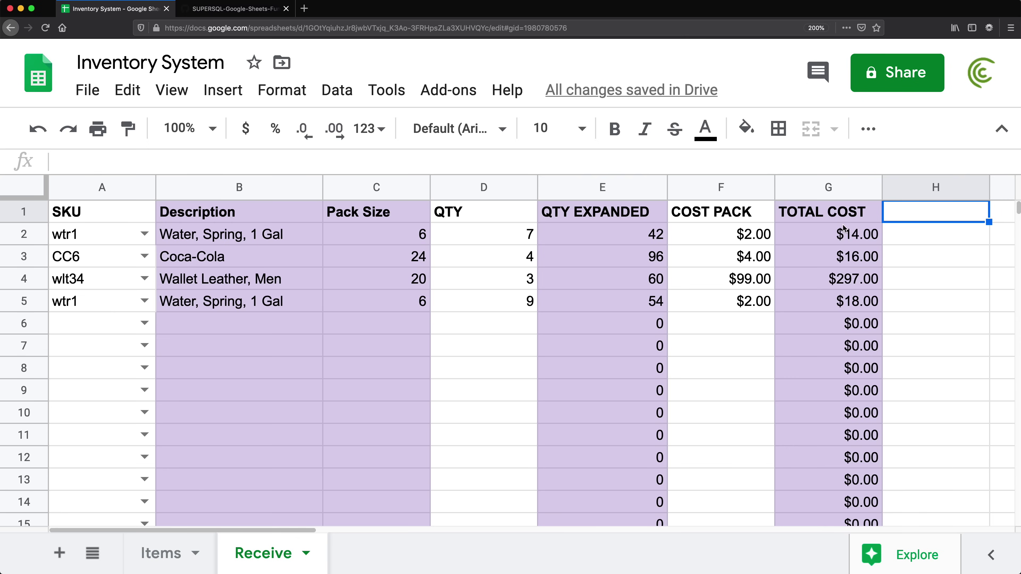
text(Cost PE)
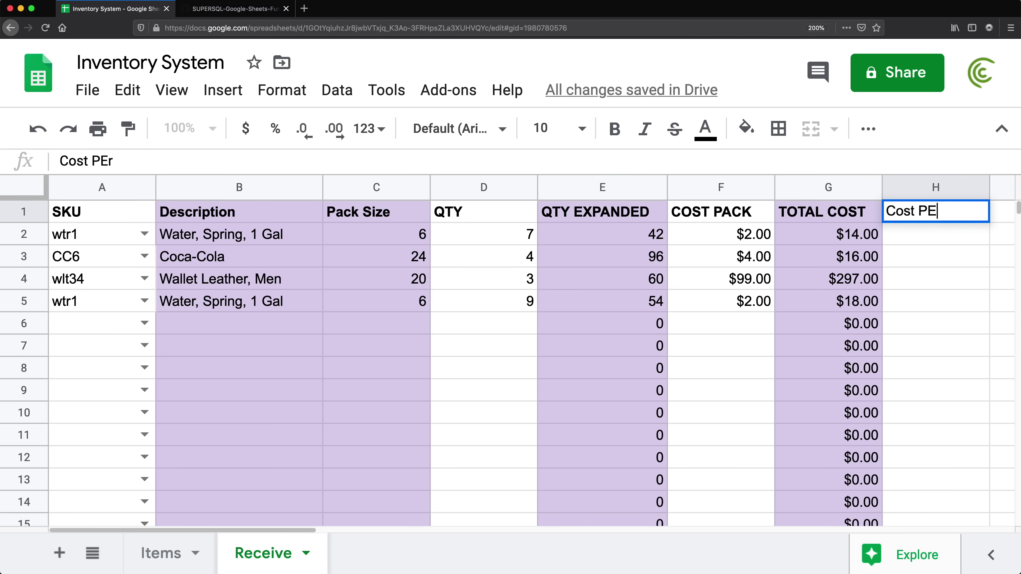
text(r Piece)
key(Return)
Enter the formula =G2/E2 in H2 to divide total cost by expanded quantity, and fill it down the Cost Per Piece column.
text(=)
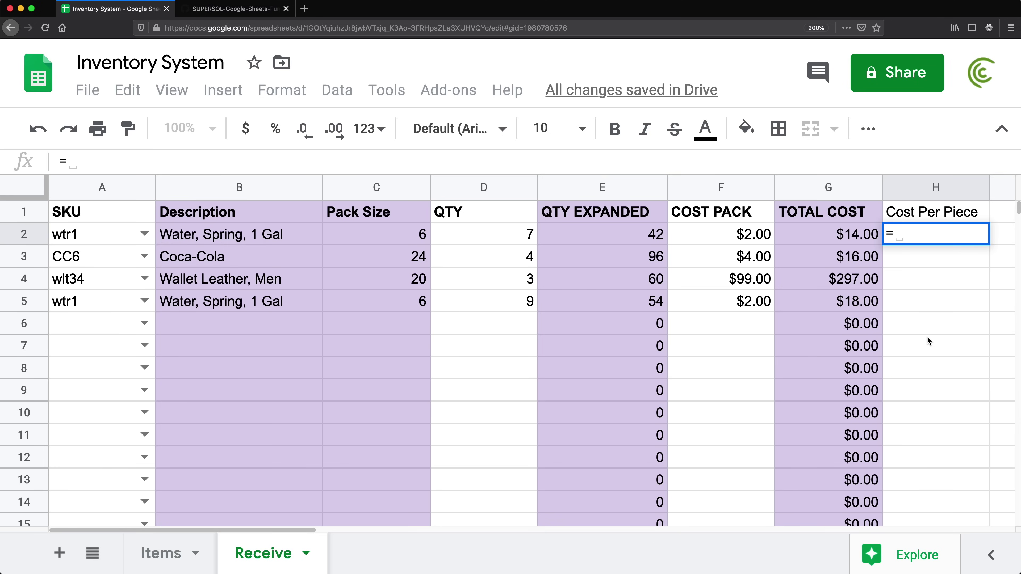
click(849, 238)
text(/)
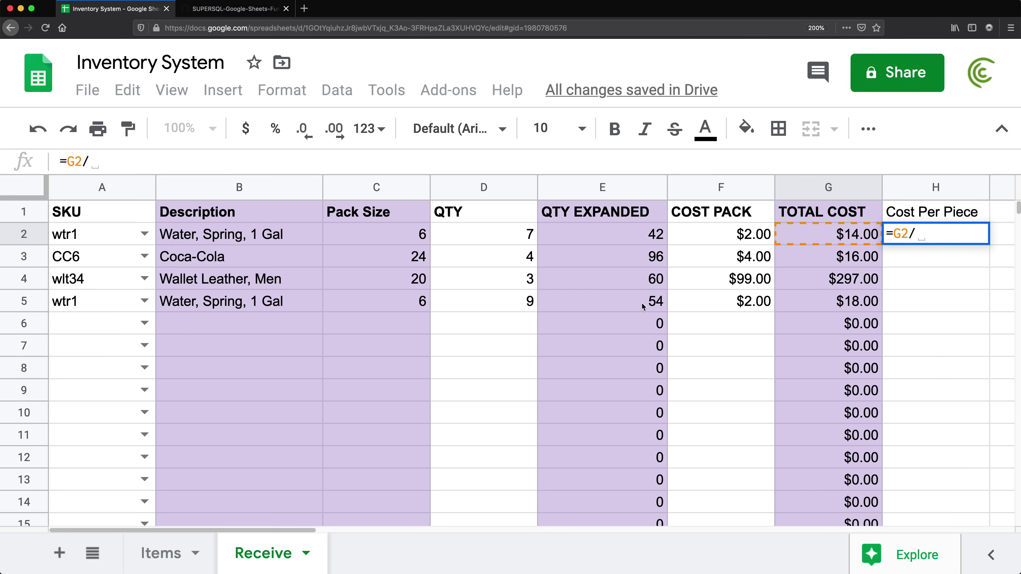
click(623, 236)
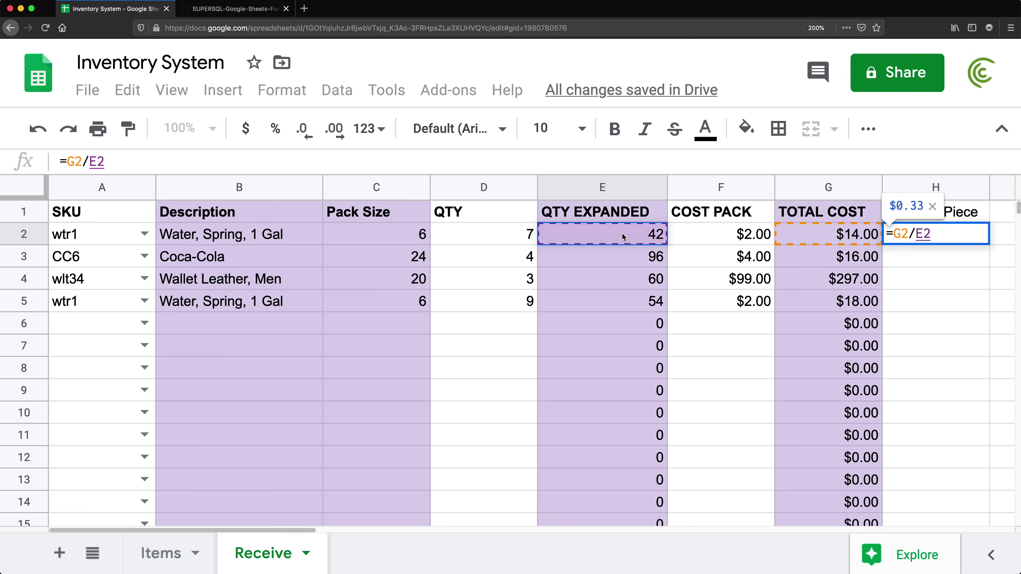
key(Return)
key(Up)
double_click(988, 244)
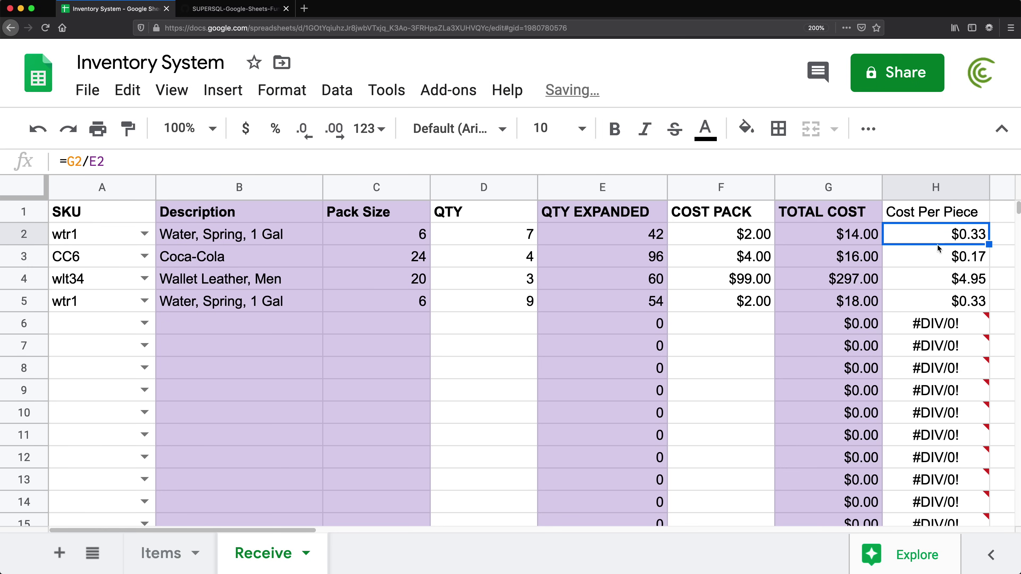
Wrap the division in H2 in an IFERROR function with an empty-text fallback, =ifERROR(G2/E2,"").
click(932, 331)
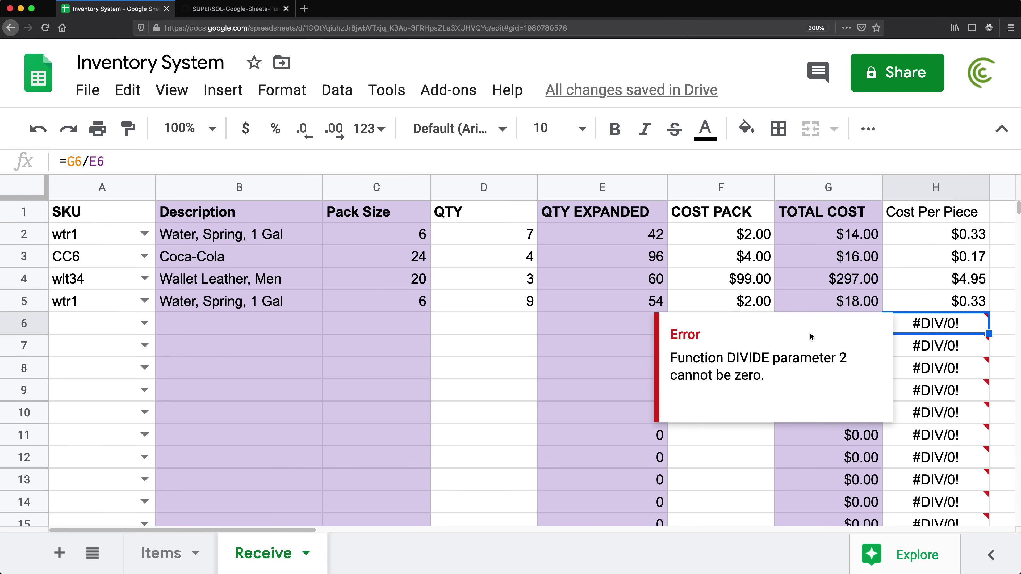
double_click(946, 332)
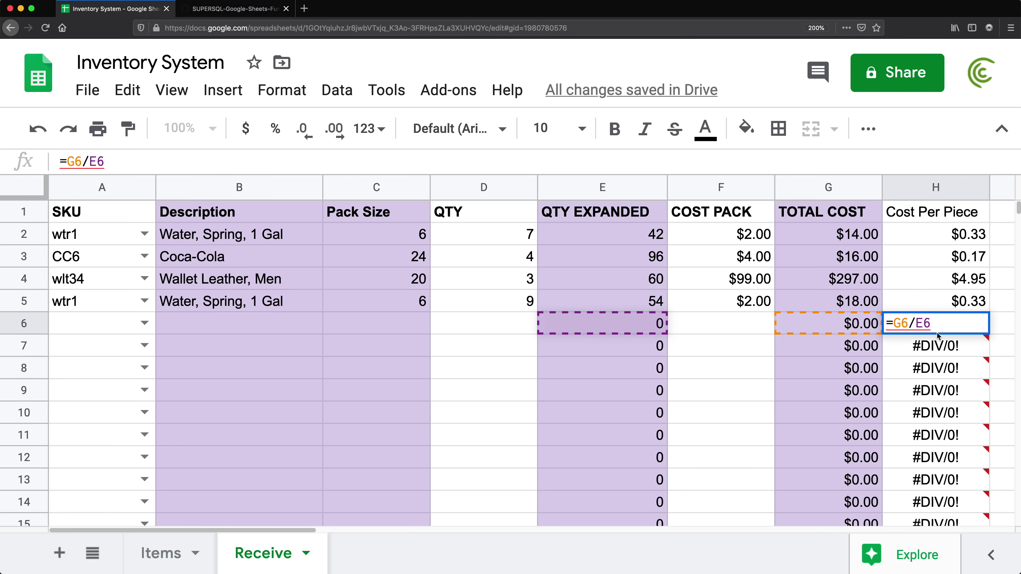
click(900, 231)
double_click(894, 233)
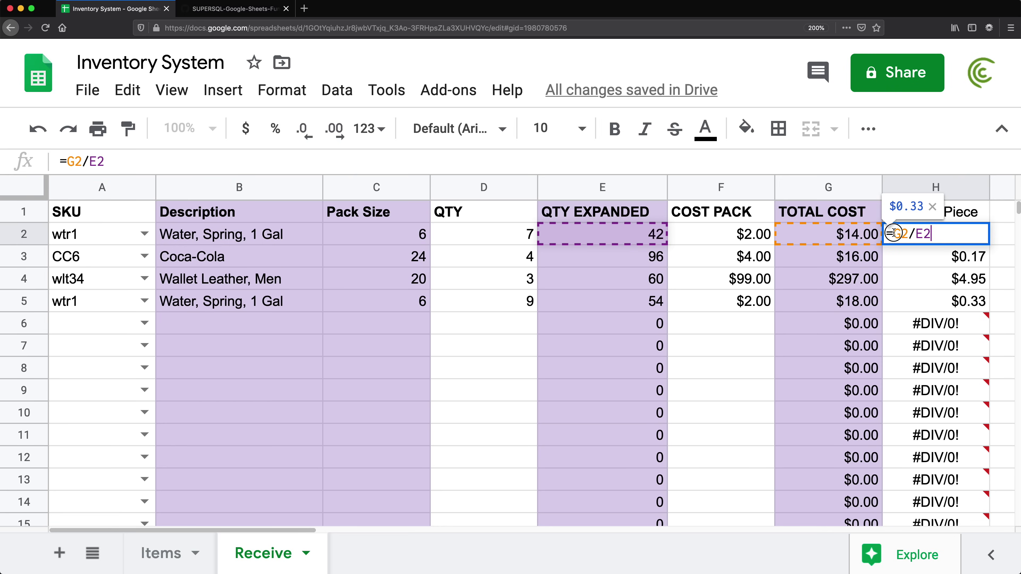
click(893, 233)
text(if)
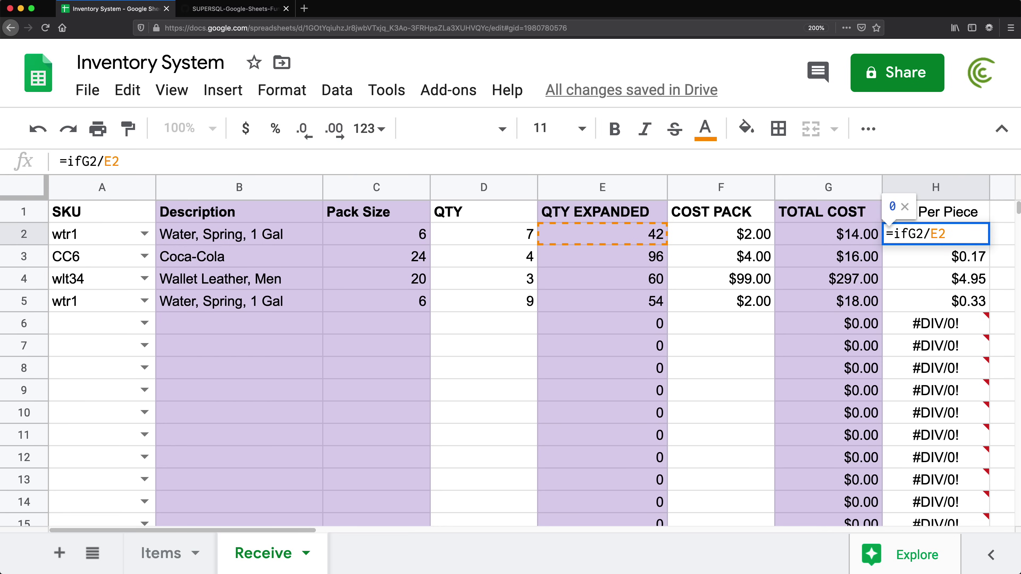
text(ERRO)
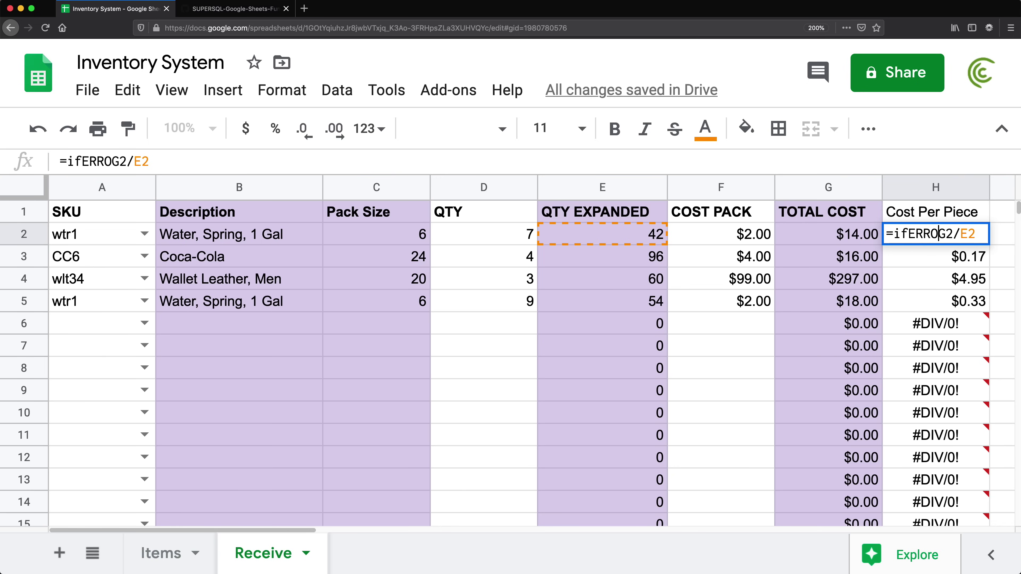
text(R()
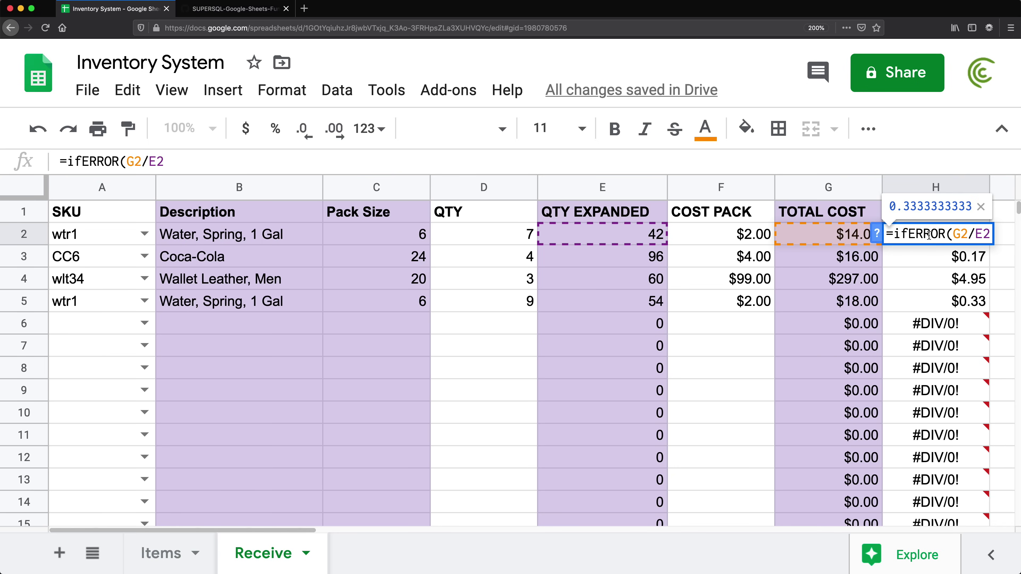
click(988, 234)
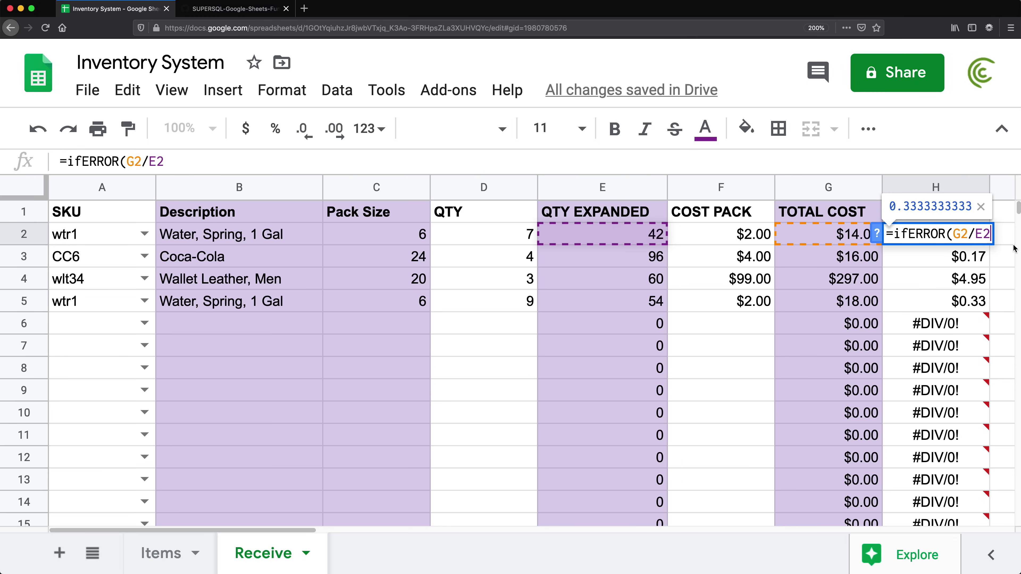
text(, ""))
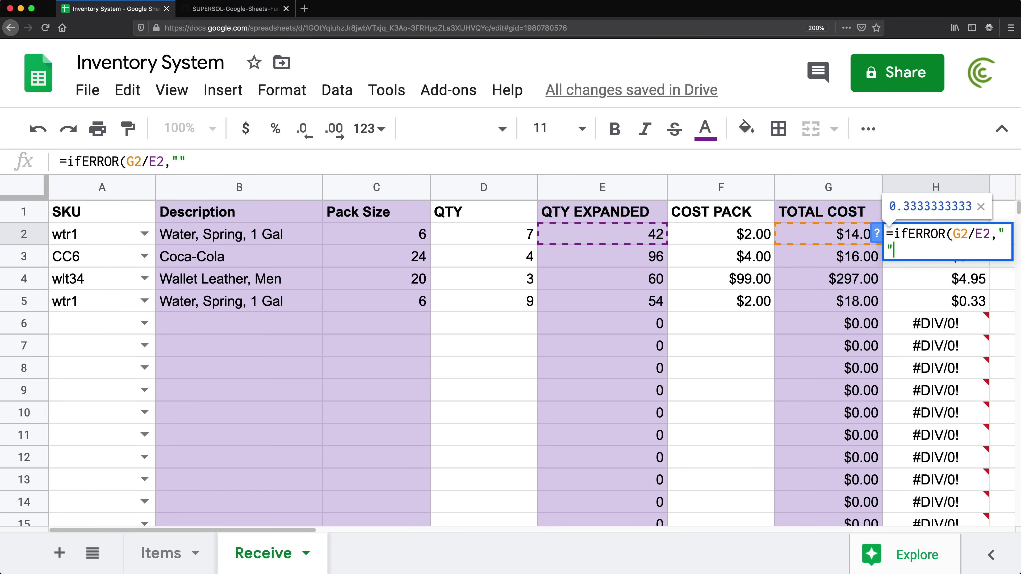
Remove the empty-text fallback from the H2 formula, leaving =ifERROR(G2/E2).
key(BackSpace)
key(BackSpace)
key(BackSpace)
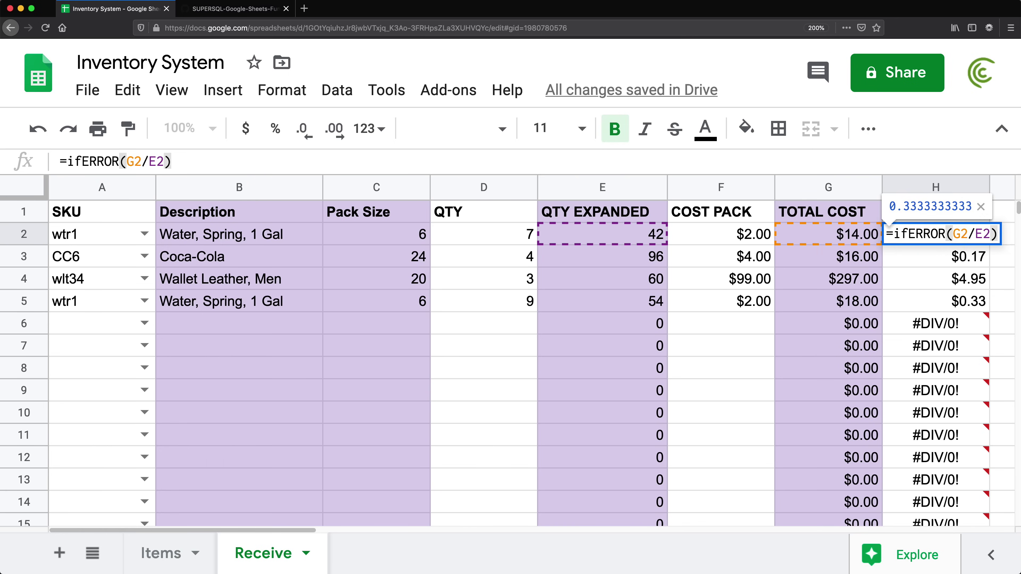
key(Return)
Fill the IFERROR formula from H2 down the Cost Per Piece column to the last row, 1000.
click(981, 233)
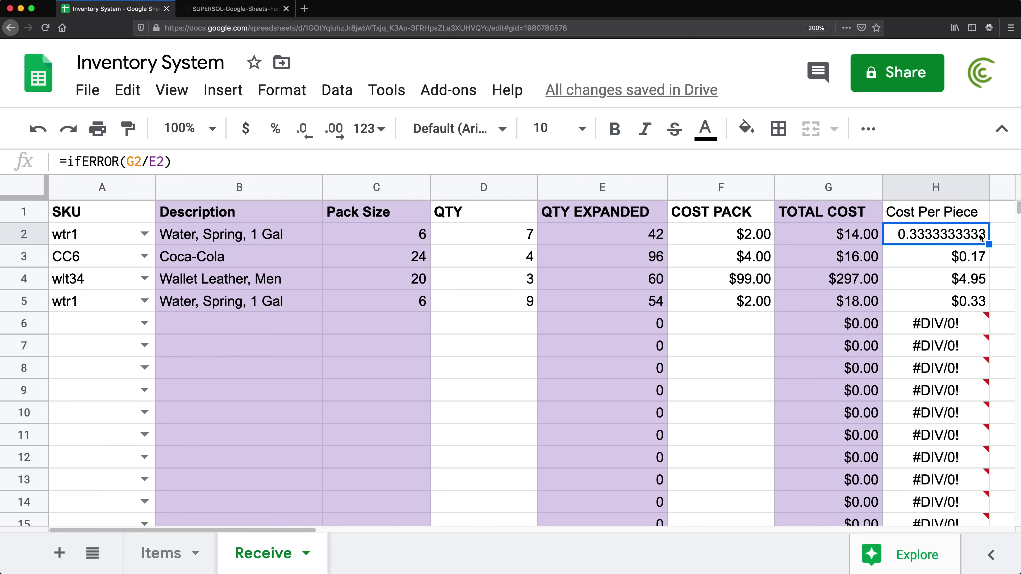
key(super+shift+Down)
key(super+d)
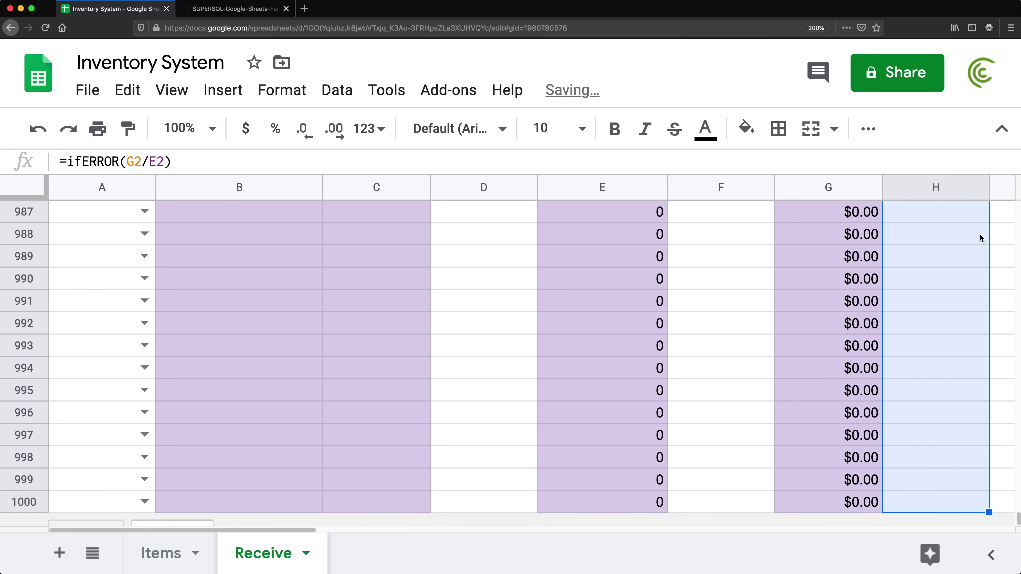
key(Down)
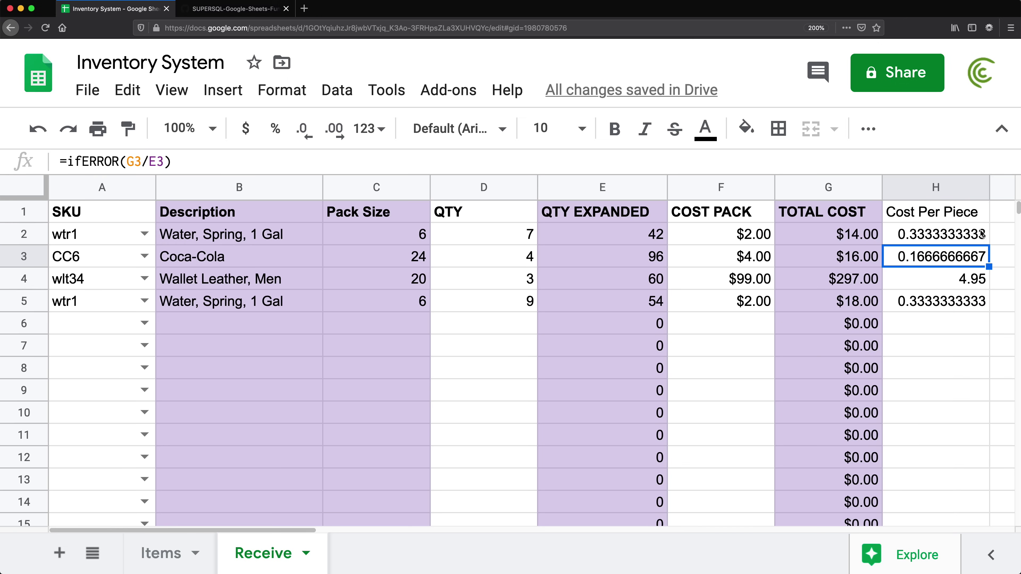
Format the entire Cost Per Piece column, H, as currency and shade it with the same light purple fill.
click(946, 188)
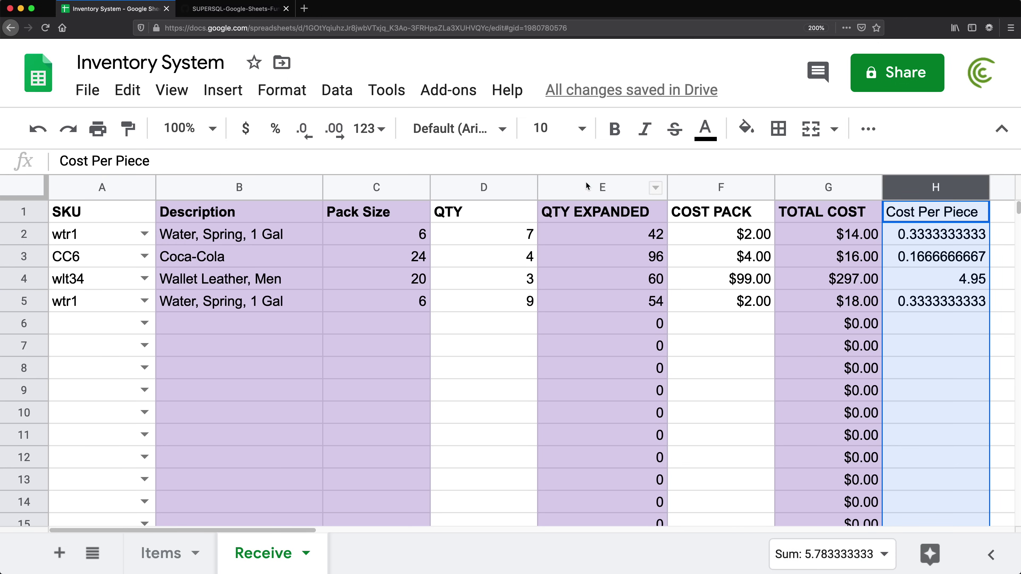
click(245, 129)
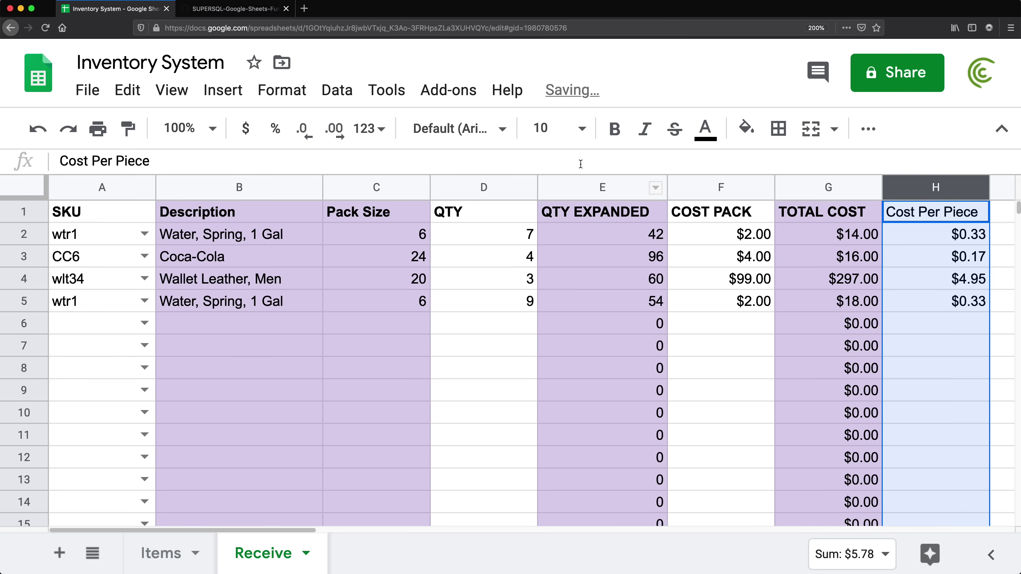
click(746, 128)
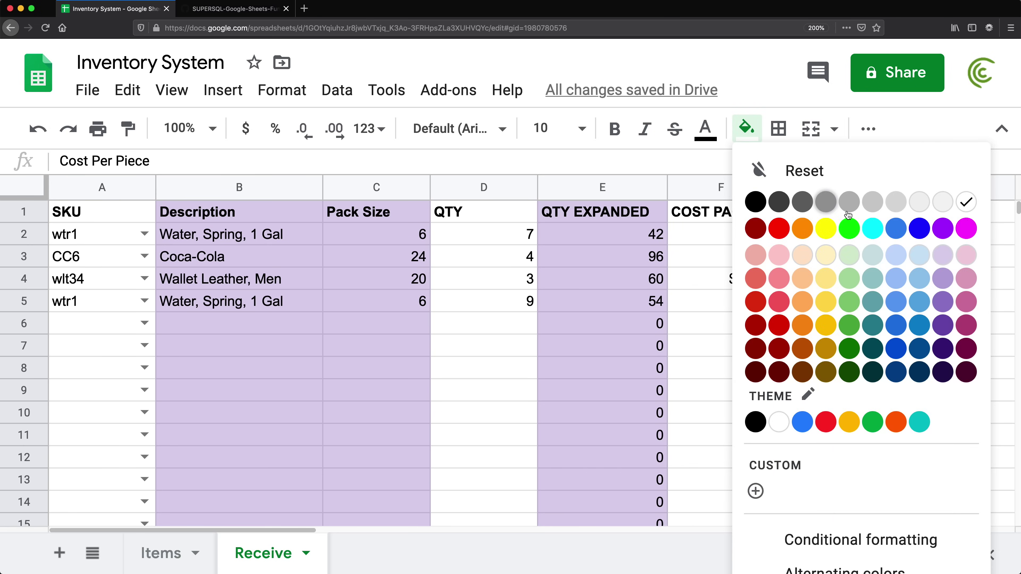
click(943, 255)
click(879, 256)
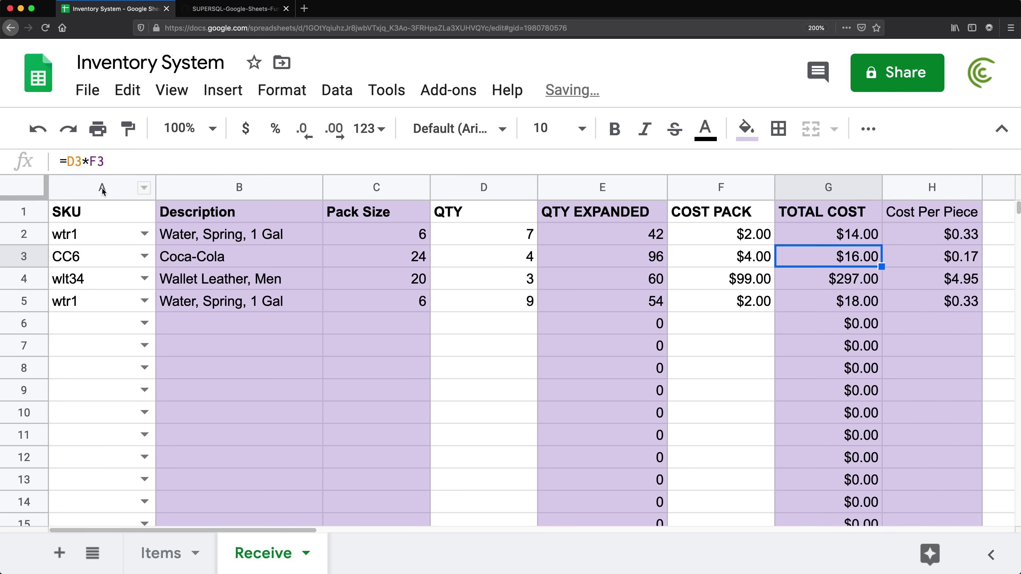
Apply all borders to columns A through H.
drag(103, 191, 888, 203)
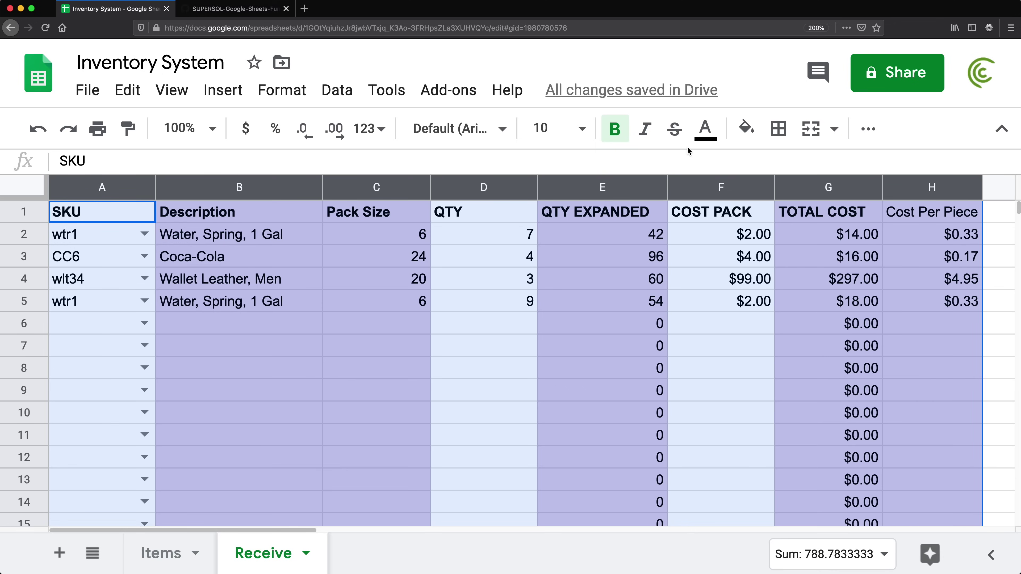
click(778, 129)
click(786, 171)
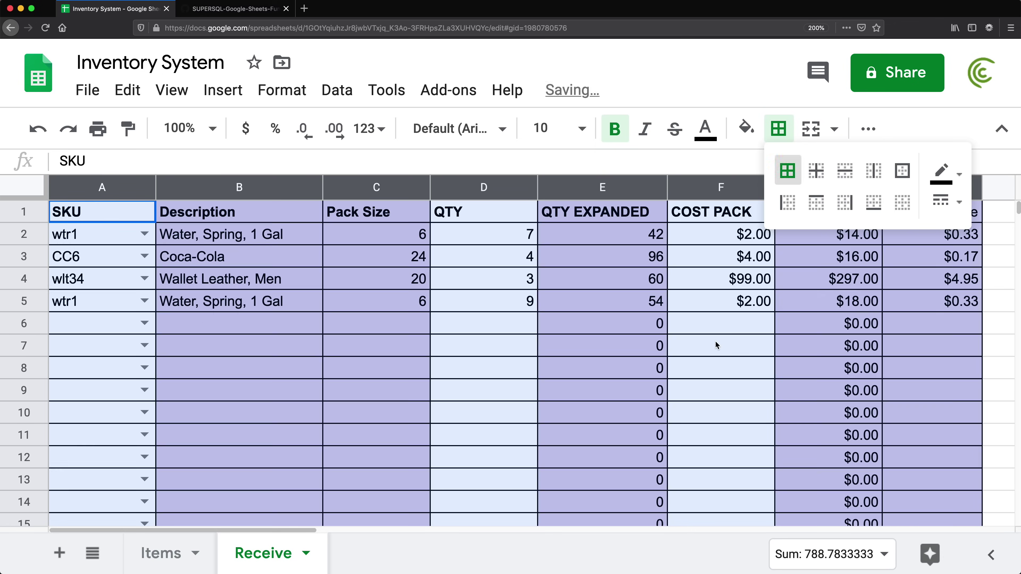
click(717, 345)
Add a thick bottom border beneath the header row, A1 to H1.
drag(932, 212, 80, 212)
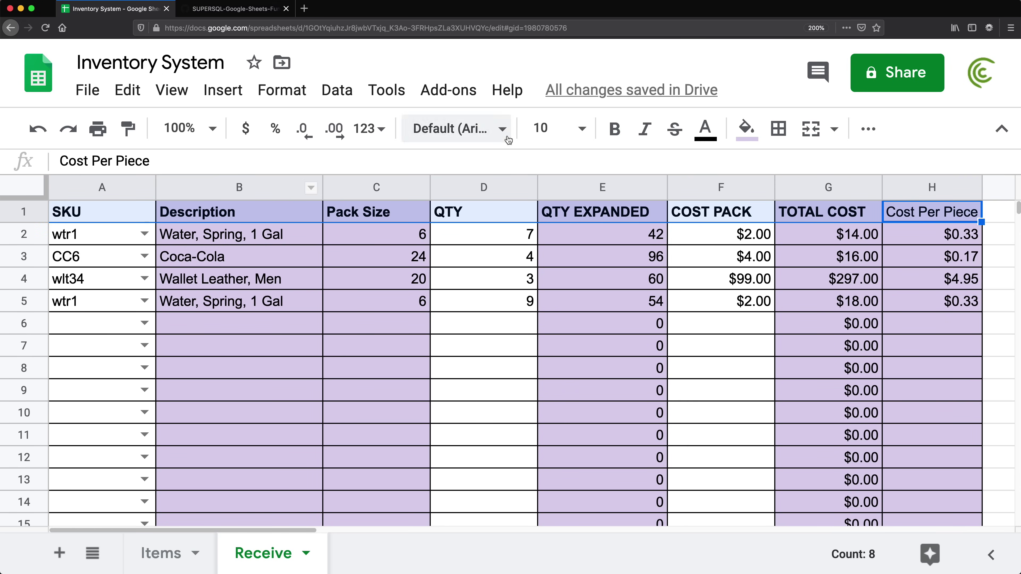
click(778, 128)
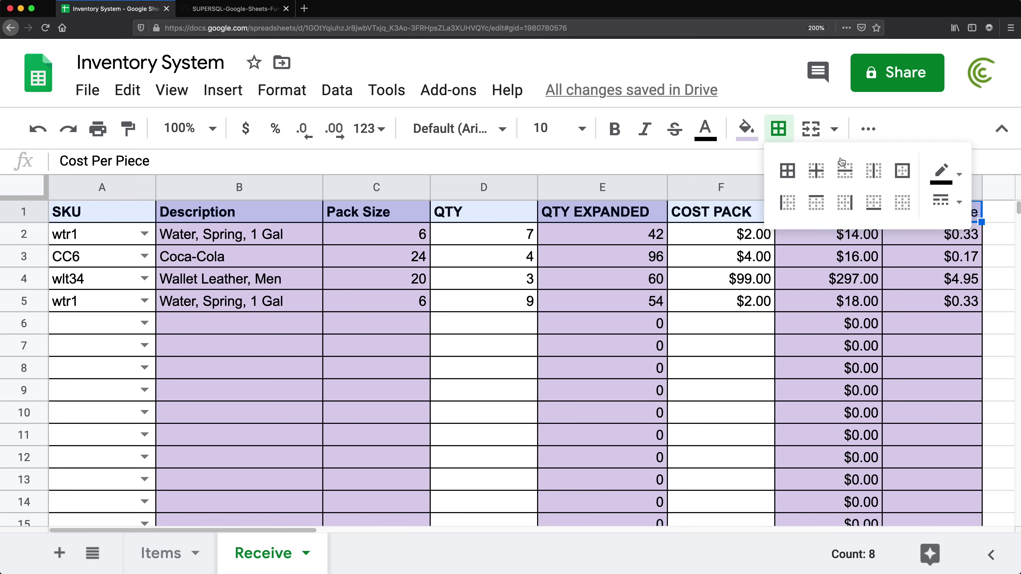
click(949, 201)
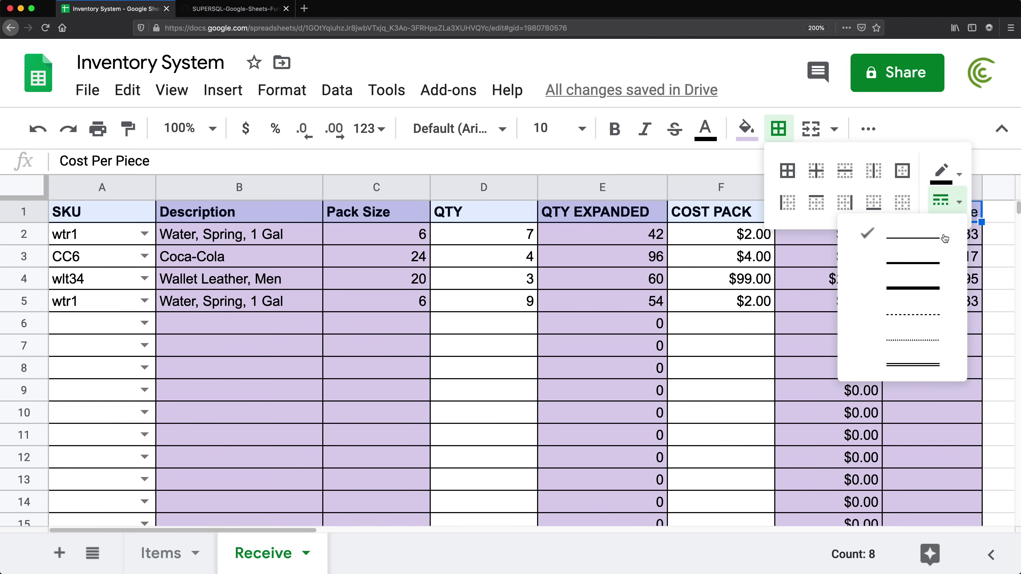
click(924, 289)
click(873, 202)
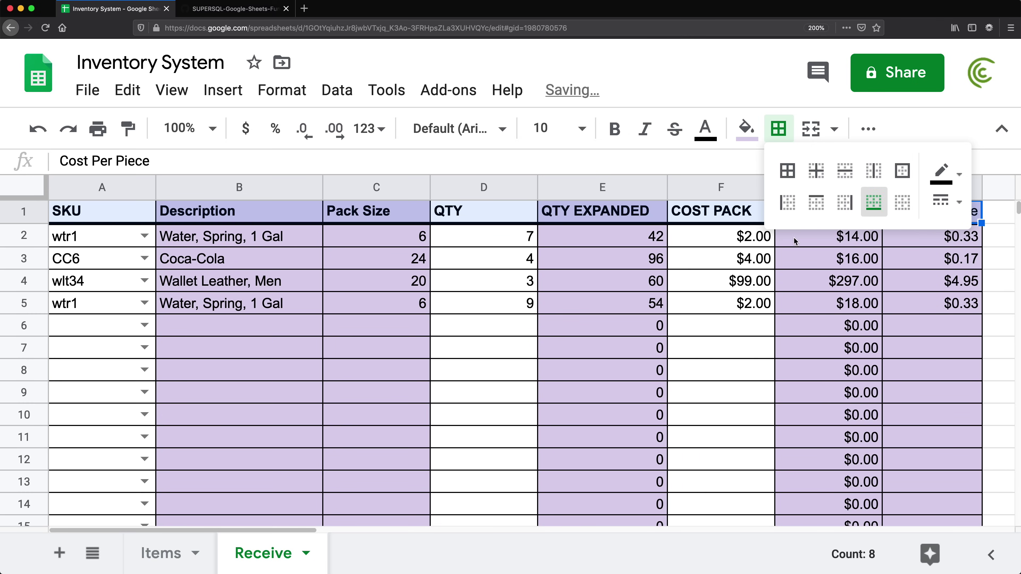
click(623, 258)
click(631, 393)
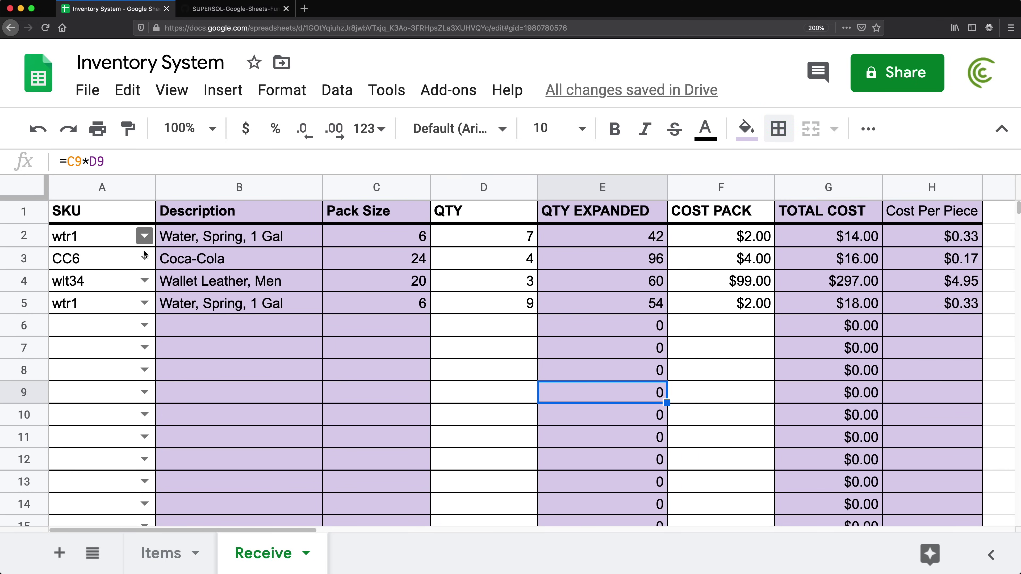
Review the QTY, COST PACK and SKU entries, the SKU choices for A2, and the lookup formula in the Description column.
drag(501, 237, 501, 285)
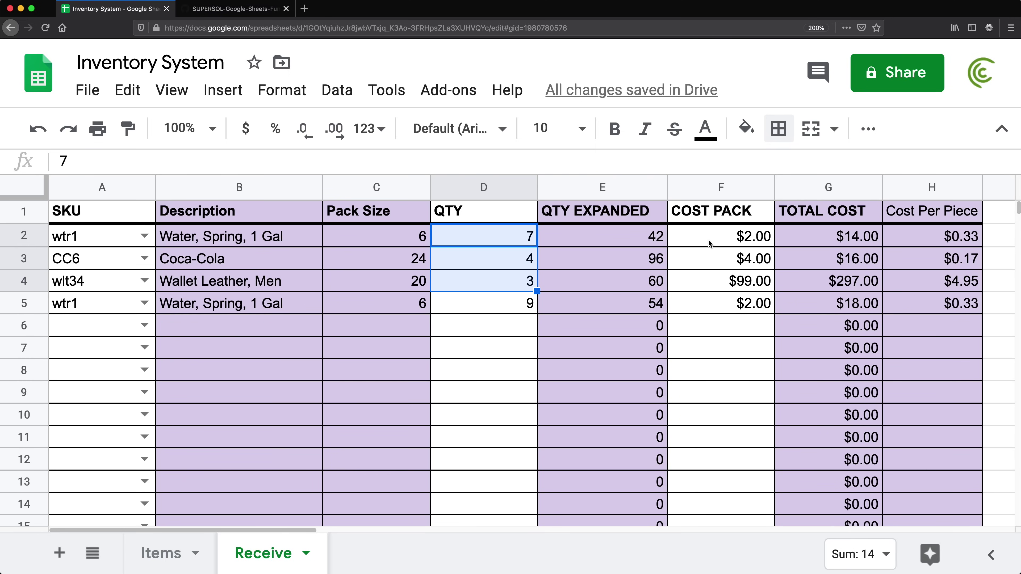
drag(711, 237, 719, 303)
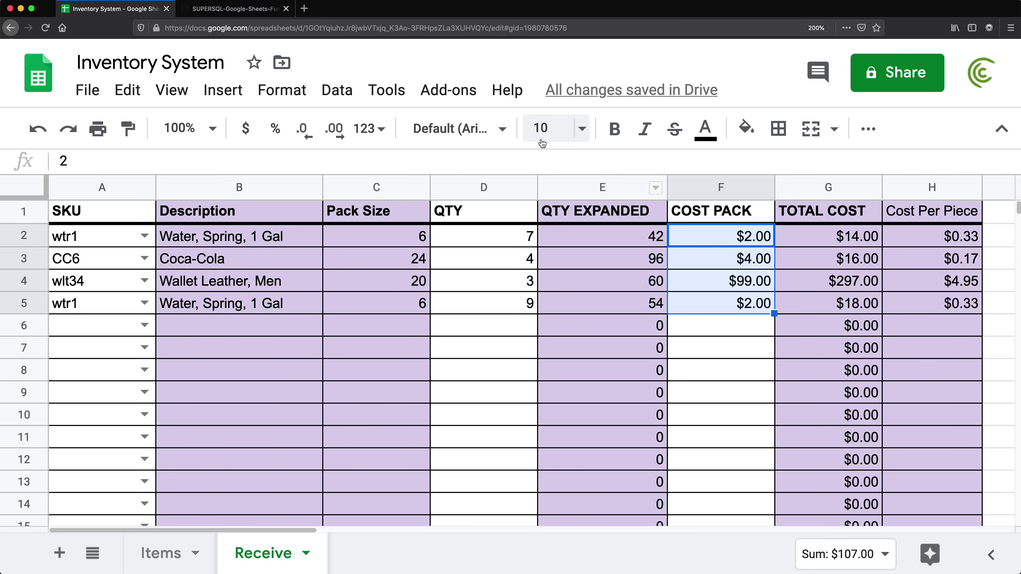
click(713, 234)
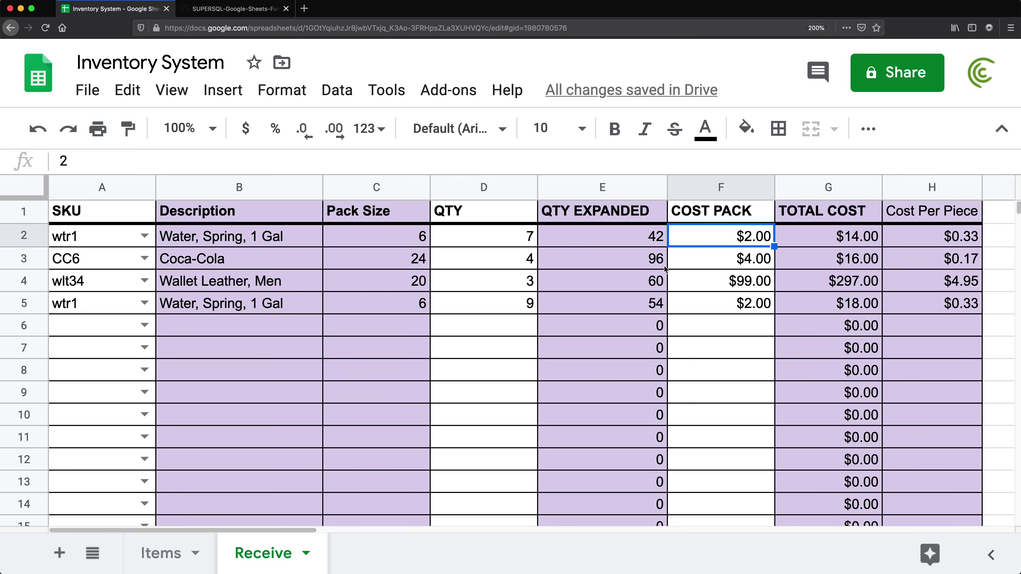
click(90, 237)
click(95, 303)
click(142, 235)
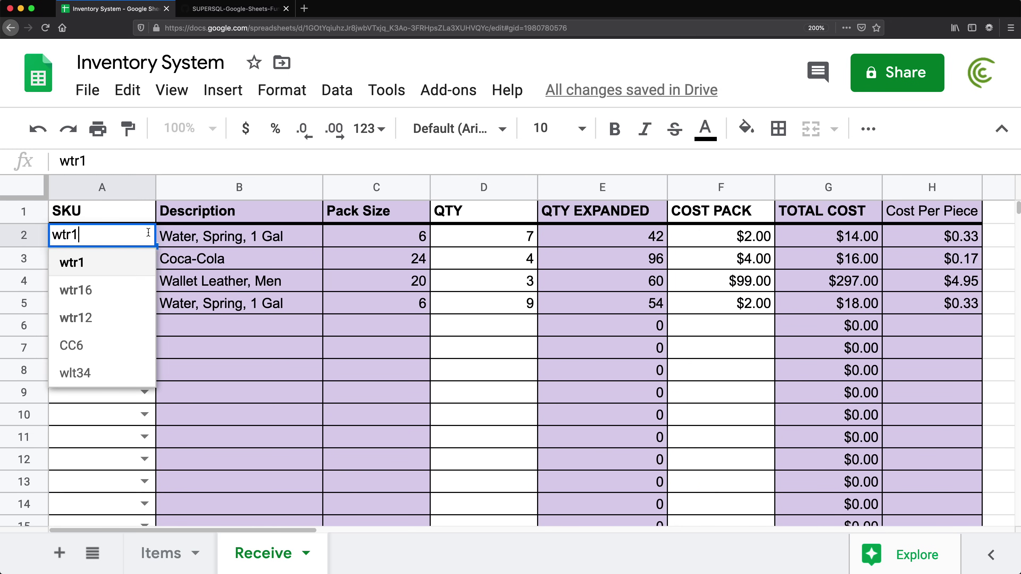
click(225, 240)
click(217, 302)
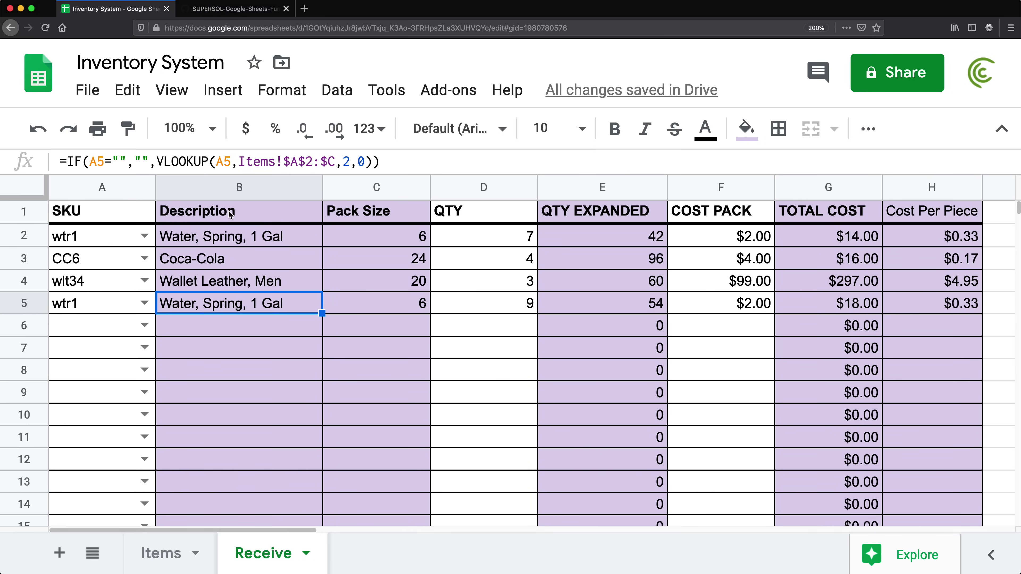
Fill in row 6 of the Receive sheet with SKU wtr1, a QTY of 4 and a COST PACK of 2.10.
click(234, 240)
click(236, 300)
click(145, 325)
click(116, 406)
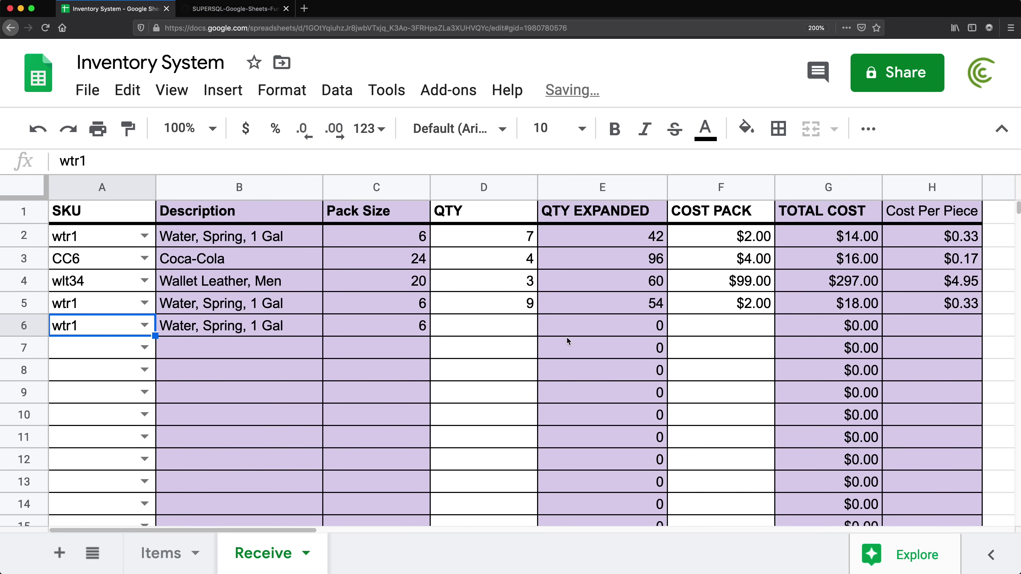
click(501, 327)
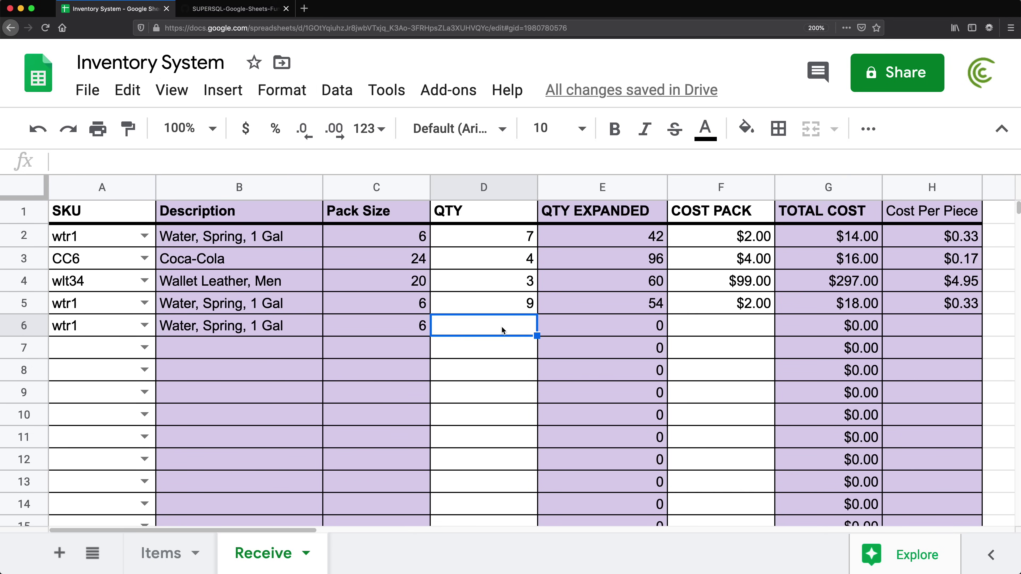
text(4)
key(Return)
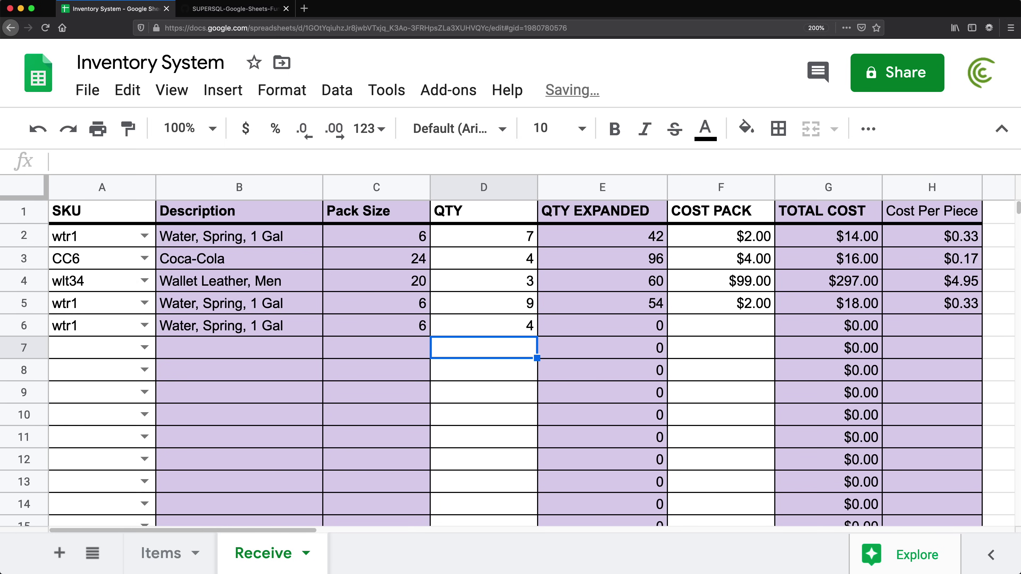
click(737, 329)
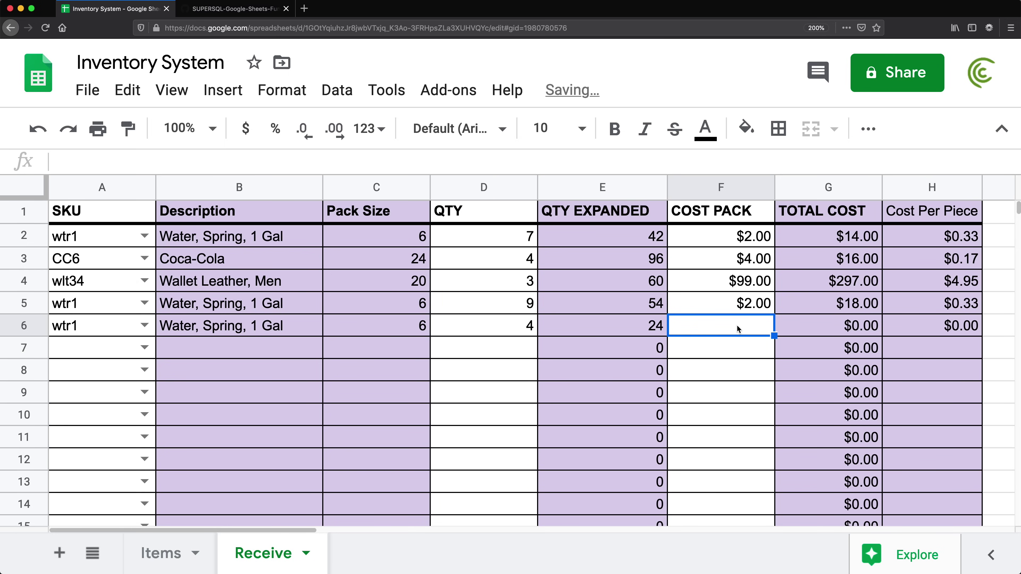
text(2.10)
key(Return)
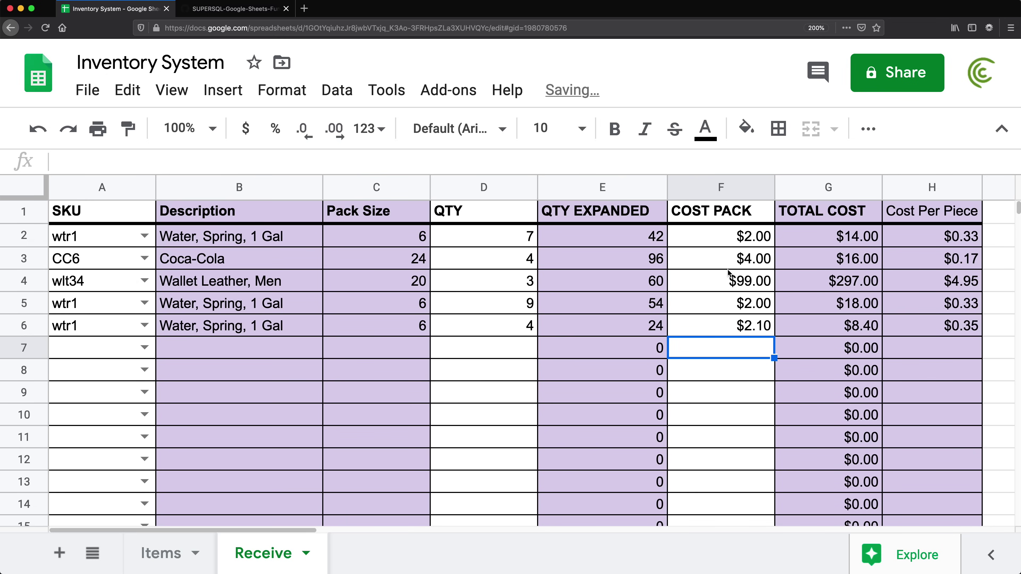
Fill in row 7 of the Receive sheet with SKU CC6, a QTY of 3 and a COST PACK of 3.5.
click(144, 347)
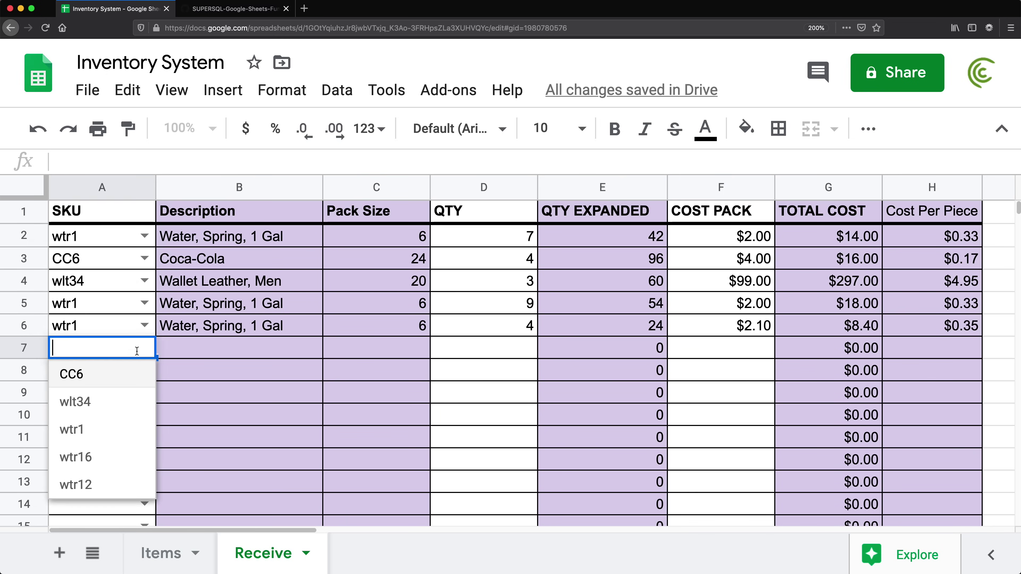
click(105, 378)
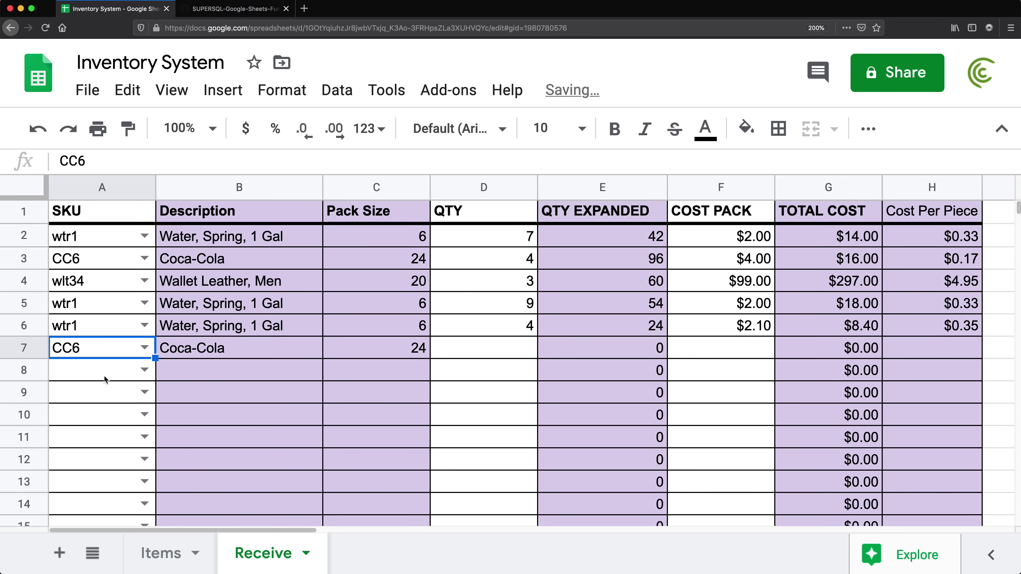
click(485, 354)
text(3)
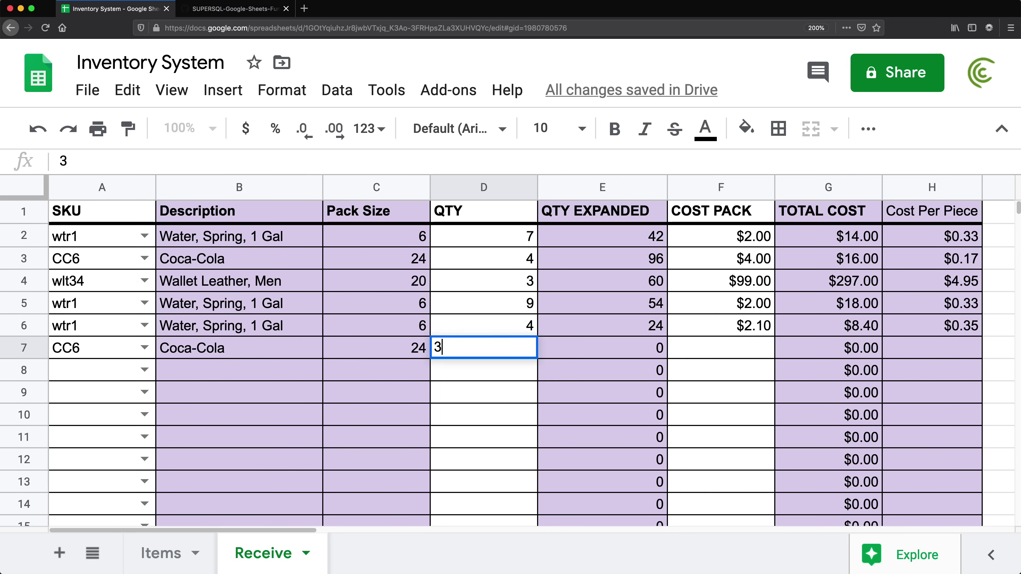
key(Return)
click(741, 347)
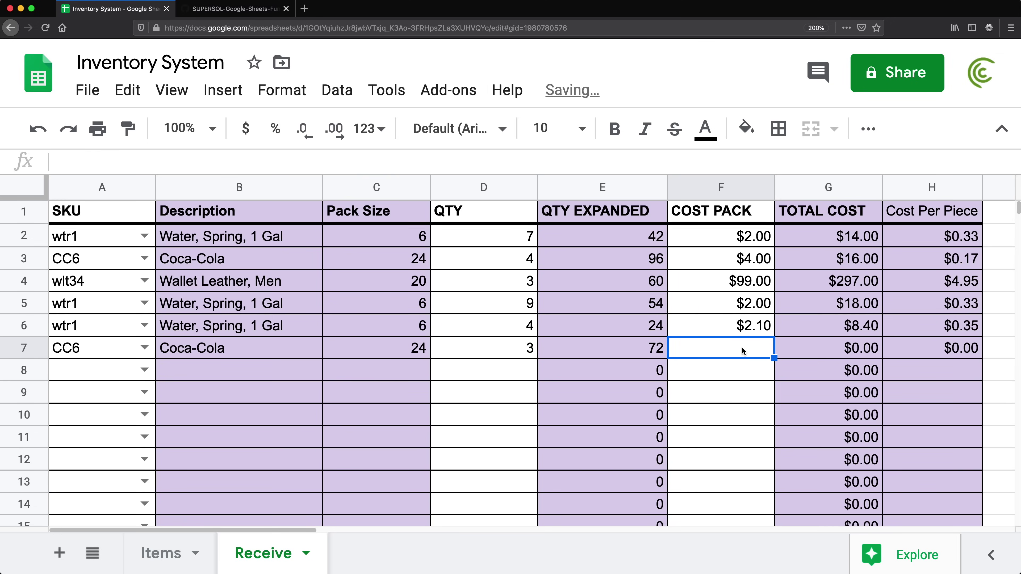
text(3.5)
key(Return)
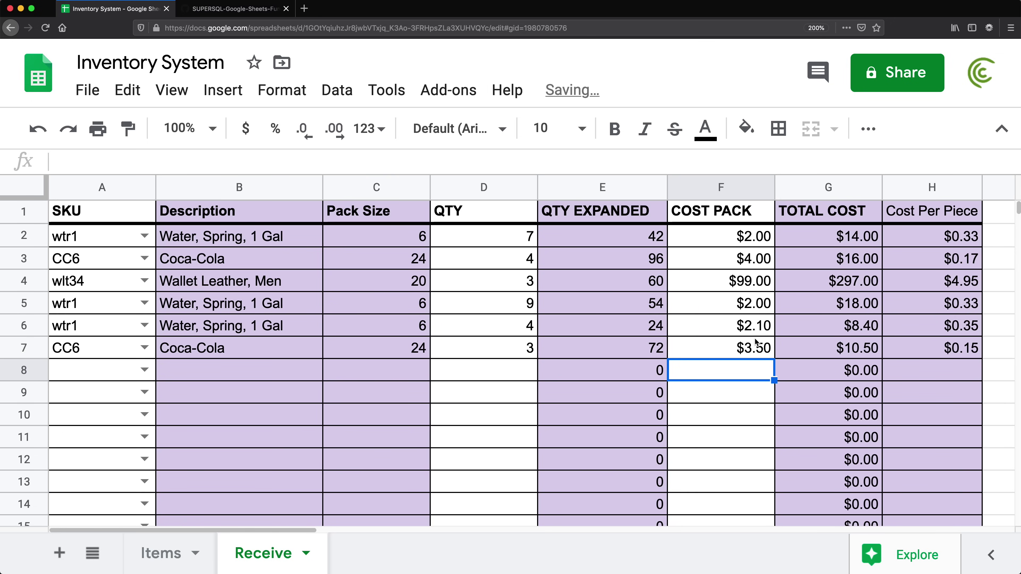
click(59, 554)
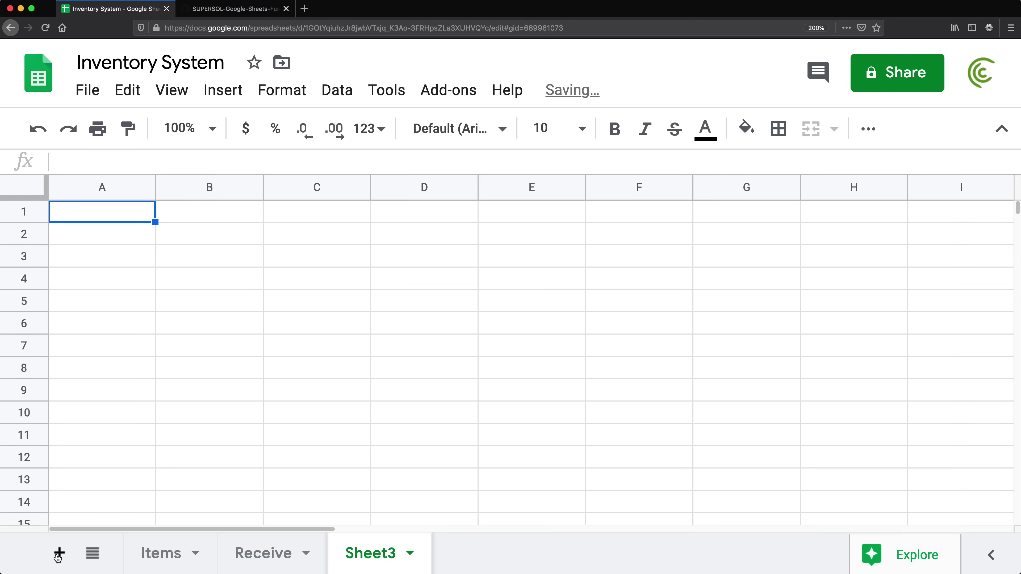
double_click(381, 555)
text(S)
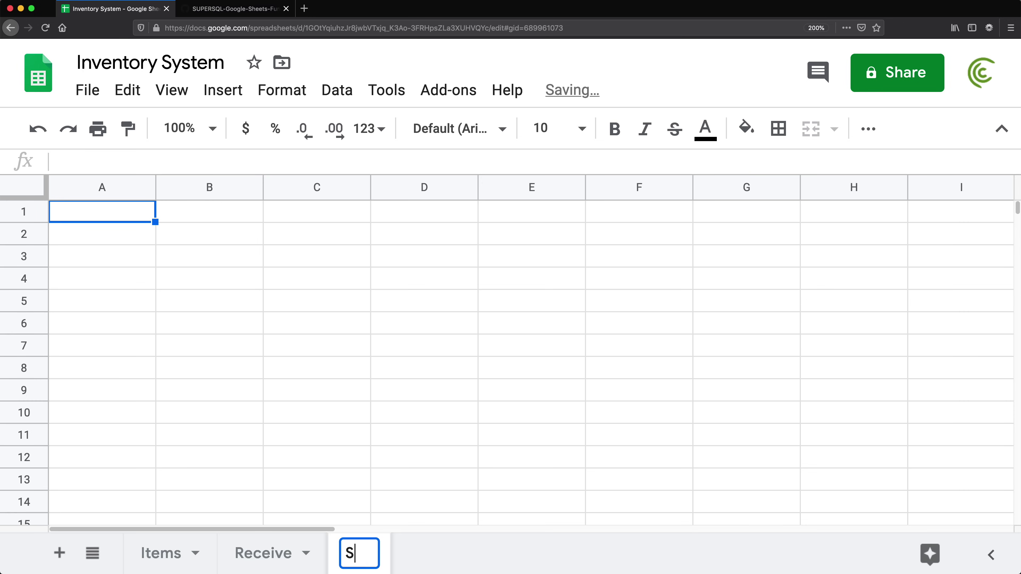
text(ales)
key(Return)
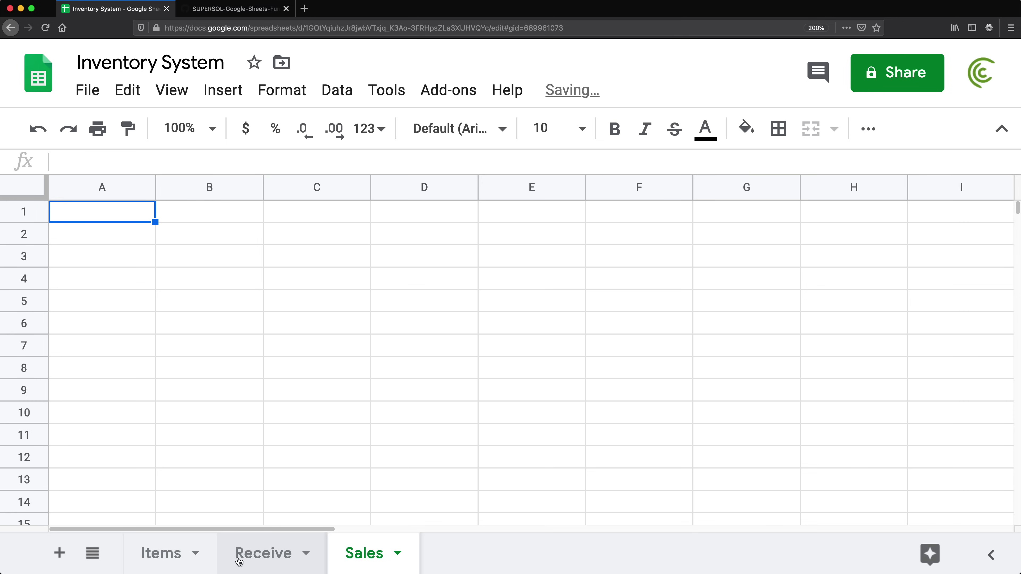
click(246, 560)
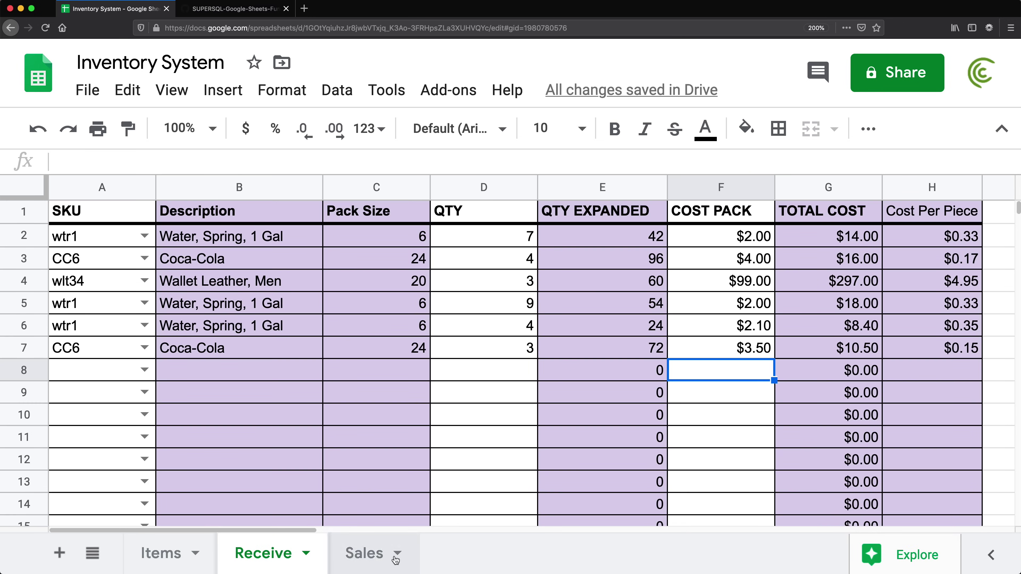
click(386, 557)
click(397, 554)
click(385, 183)
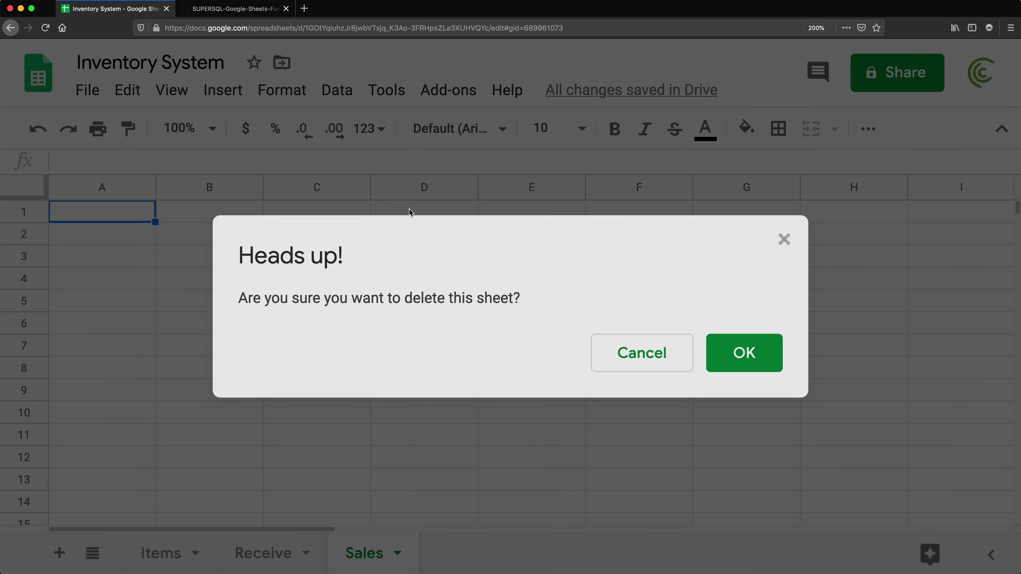
click(744, 352)
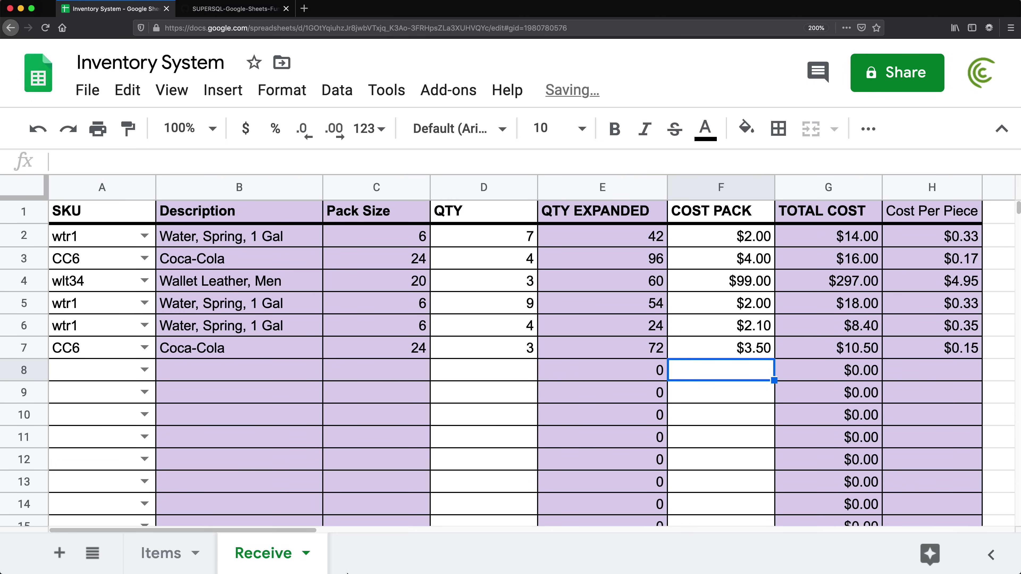
Duplicate the Receive sheet and rename the copy as Sales.
click(306, 554)
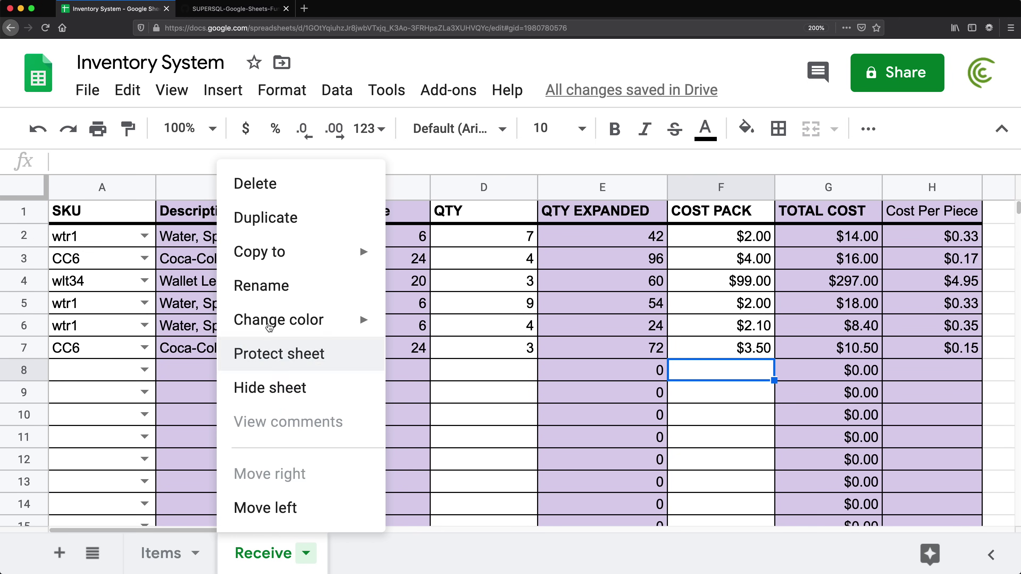
click(275, 219)
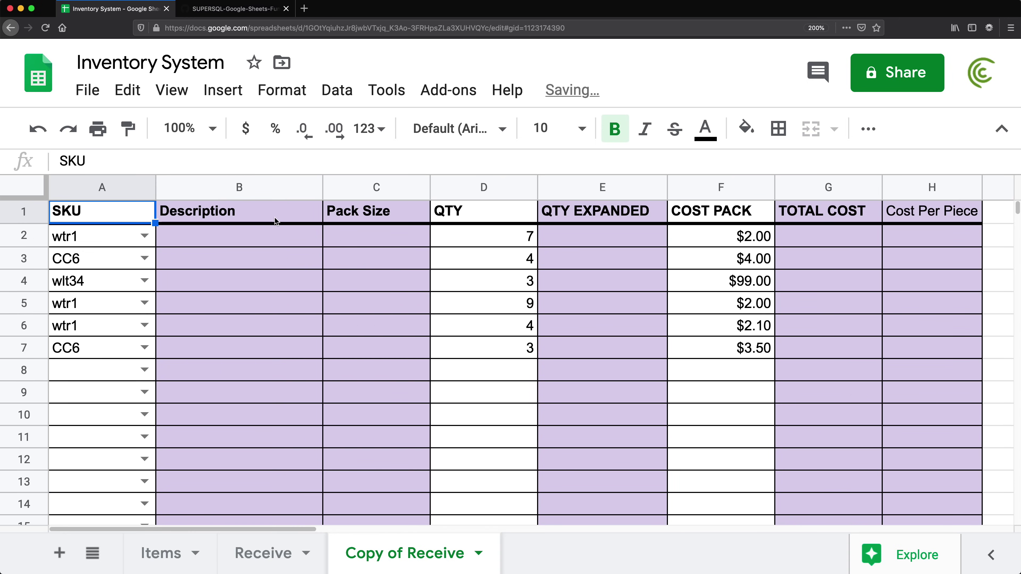
double_click(393, 555)
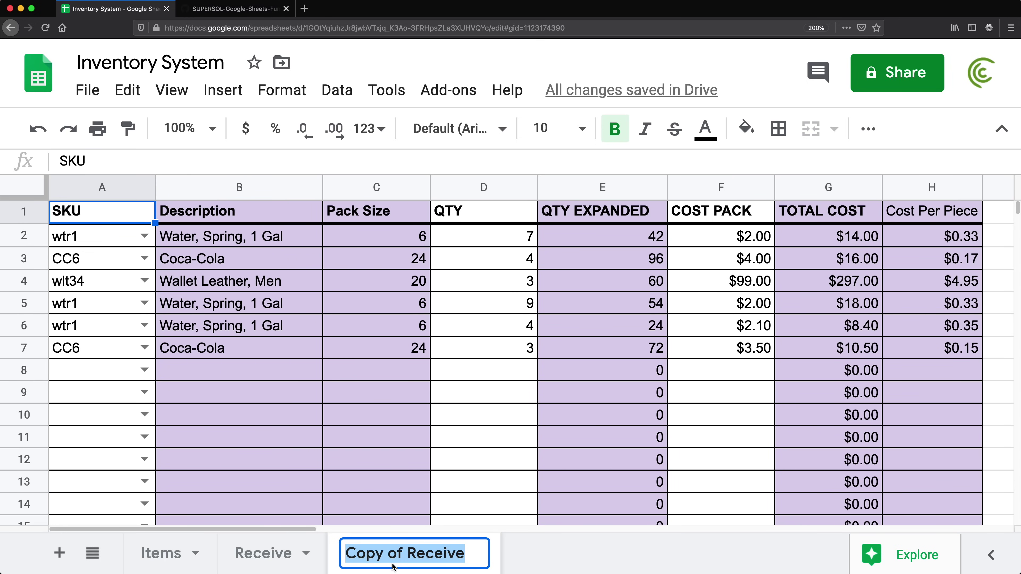
text(Sales)
key(Return)
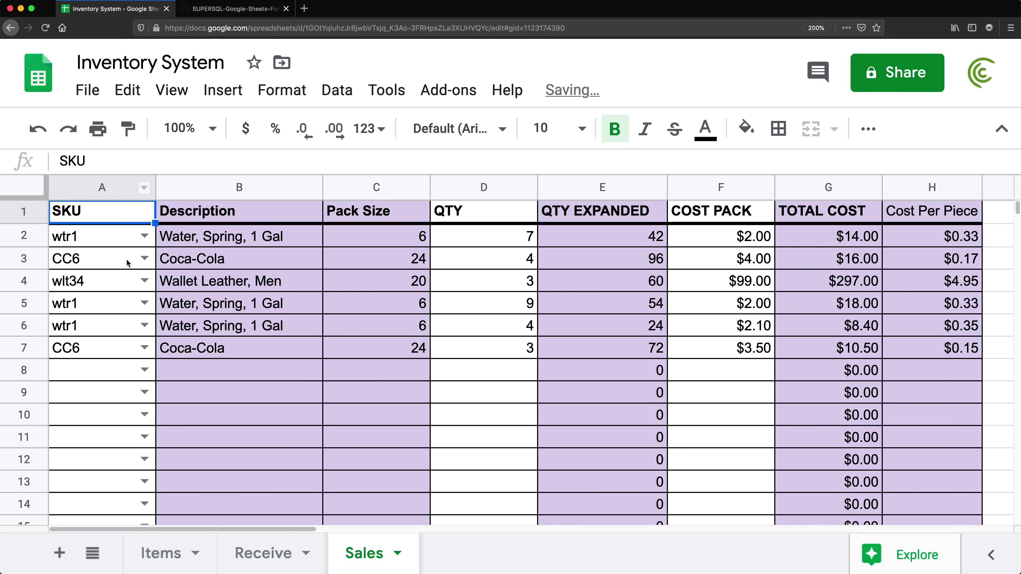
Compare the Sales sheet with Receive, and examine the Cost Per Piece and COST PACK values on Receive.
click(275, 546)
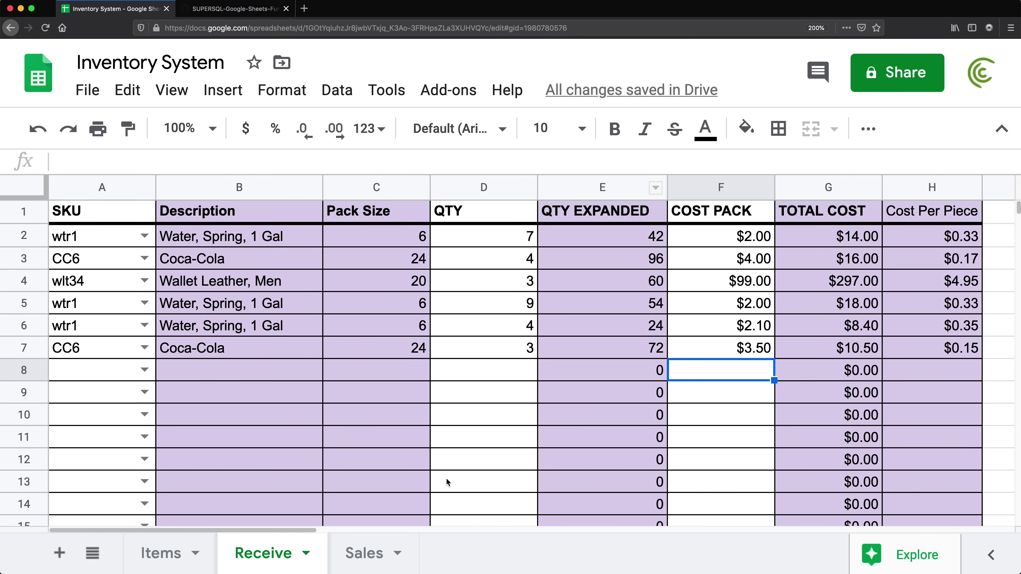
click(356, 563)
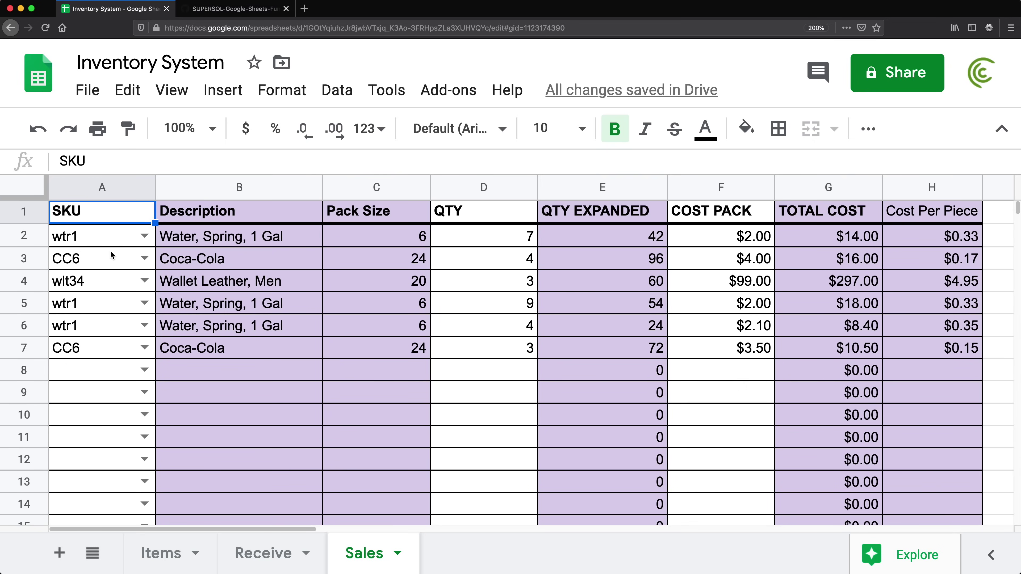
click(272, 564)
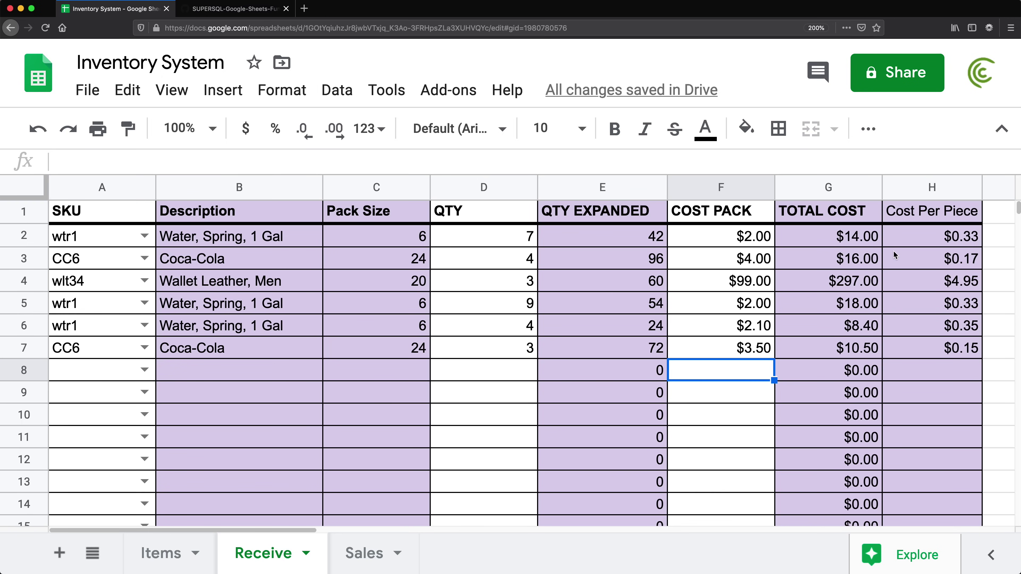
drag(900, 243, 911, 310)
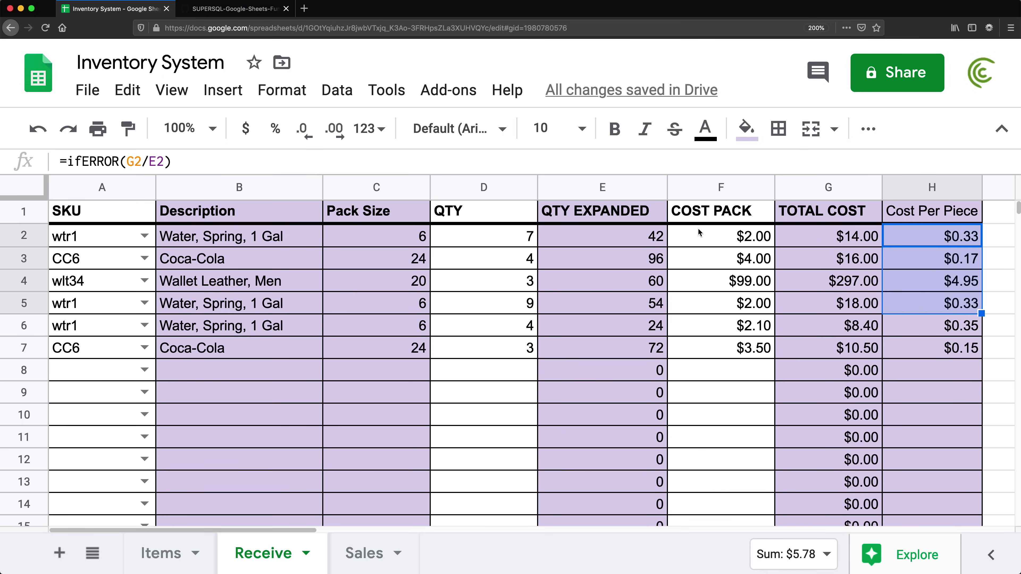
drag(700, 233, 706, 322)
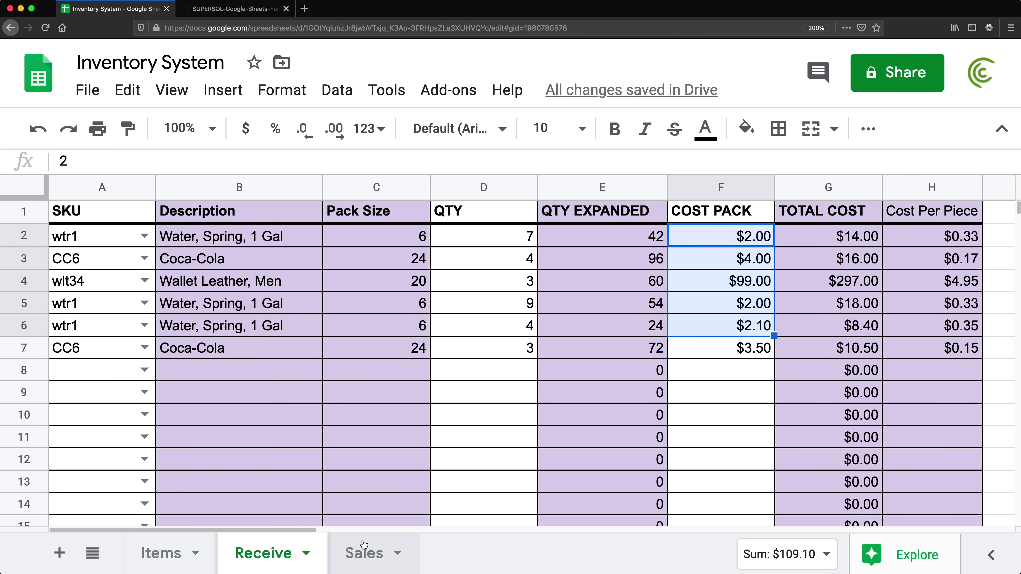
Review the SKU choices for A2 and the lookup formulas in B2 and C2 on the Sales sheet.
click(355, 557)
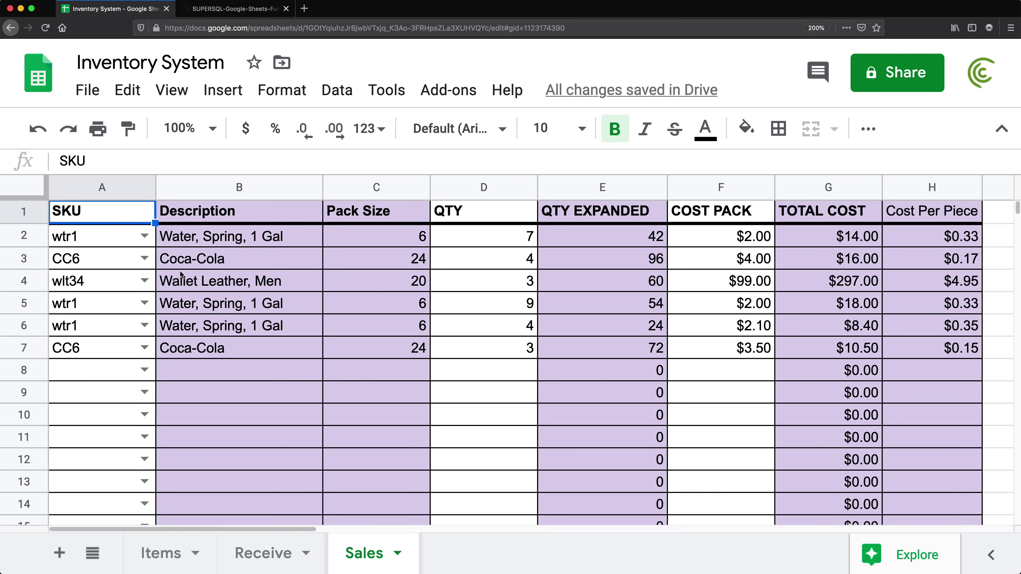
drag(100, 236, 117, 306)
click(145, 236)
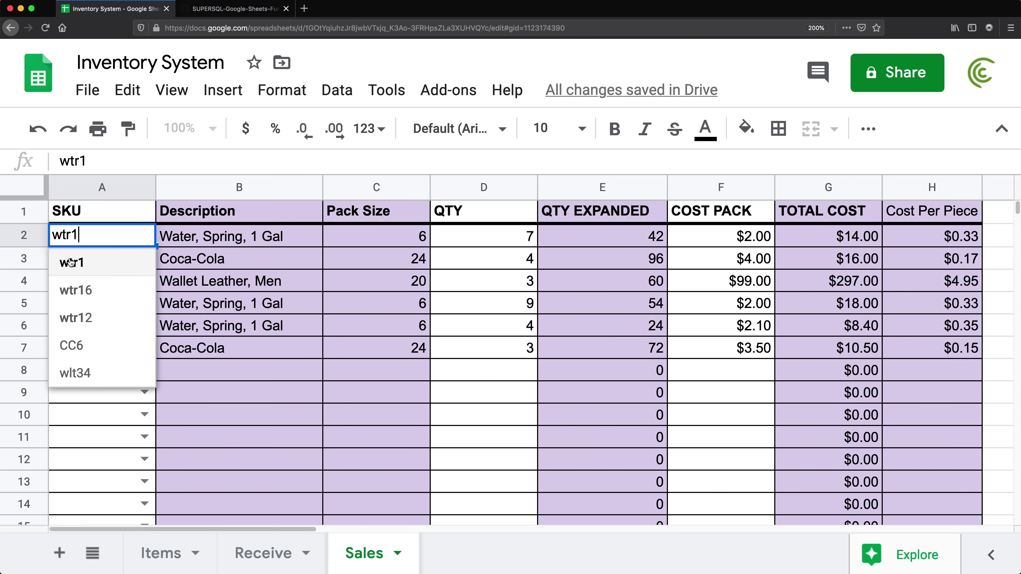
click(95, 260)
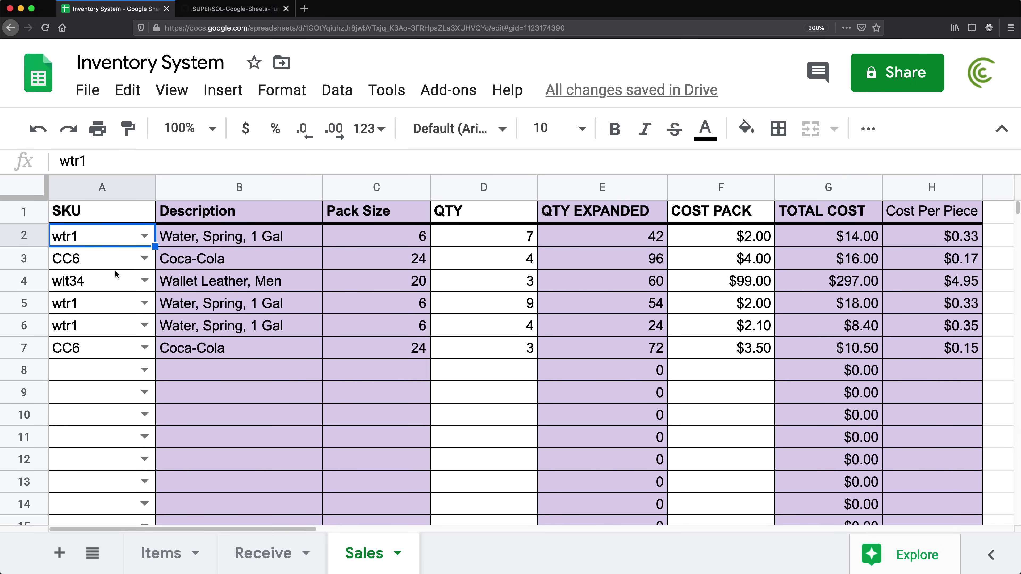
click(221, 238)
double_click(222, 237)
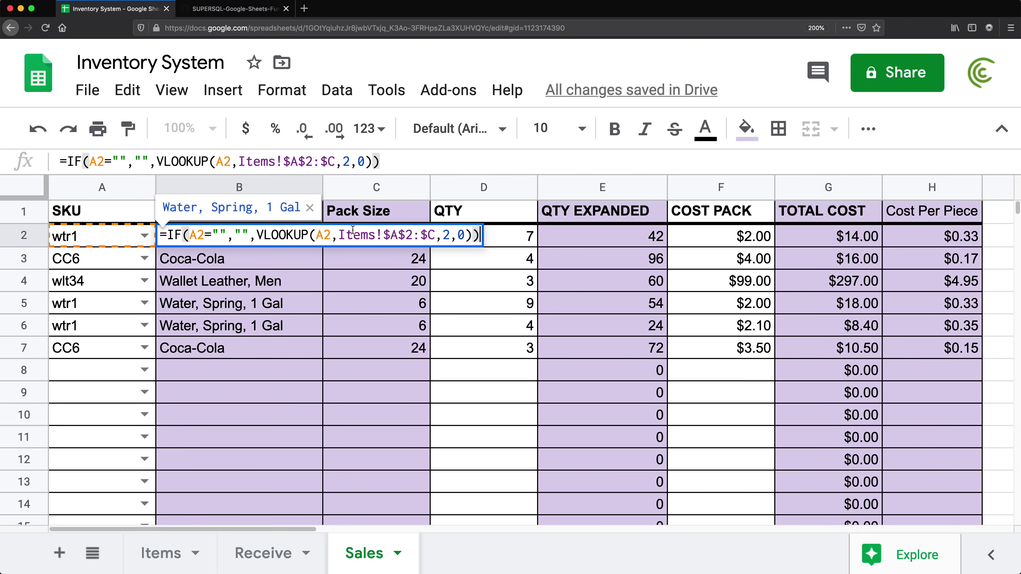
key(Escape)
click(355, 239)
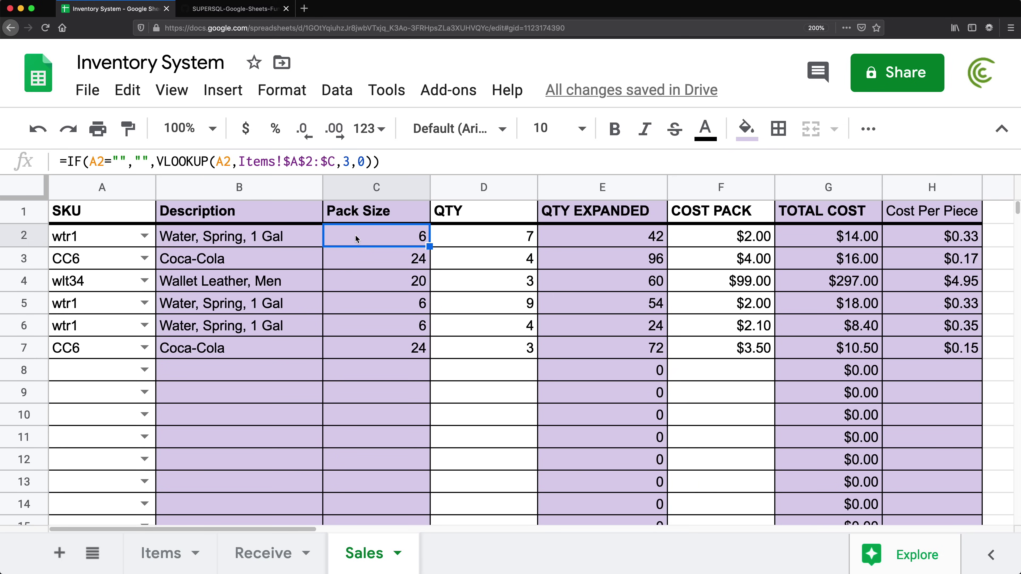
Delete the Pack Size column, C, from the Sales sheet.
click(369, 187)
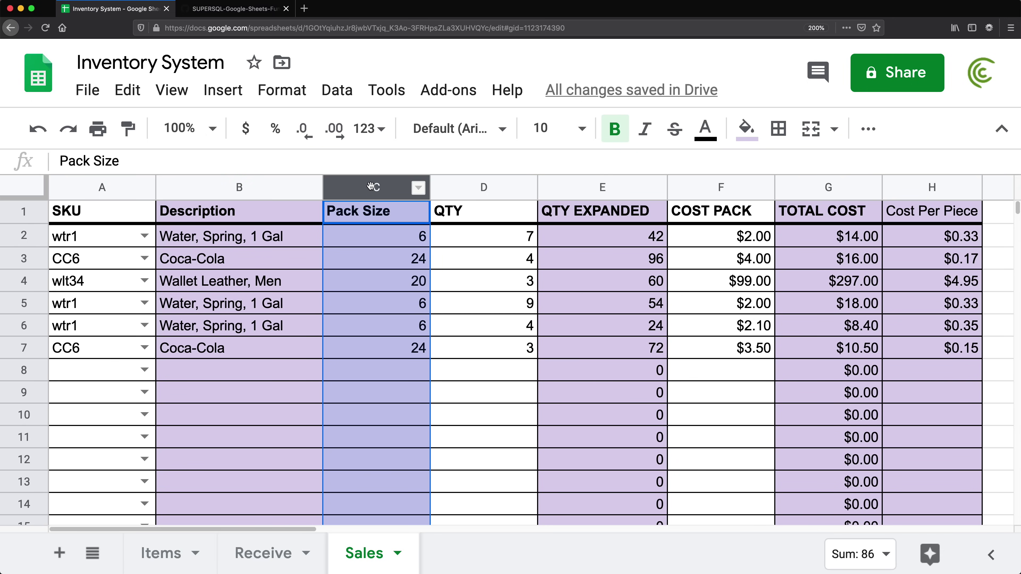
right_click(371, 186)
click(463, 346)
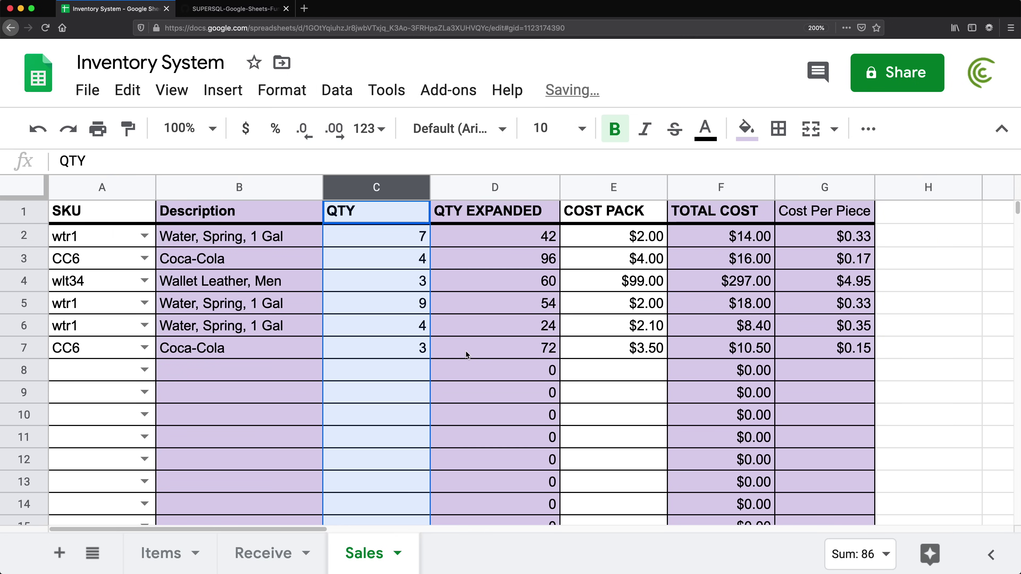
Change the QTY header in C1 of the Sales sheet to "QTY by Piece" and set the quantity in C2 to 45.
click(379, 217)
key(Down)
key(Up)
key(Return)
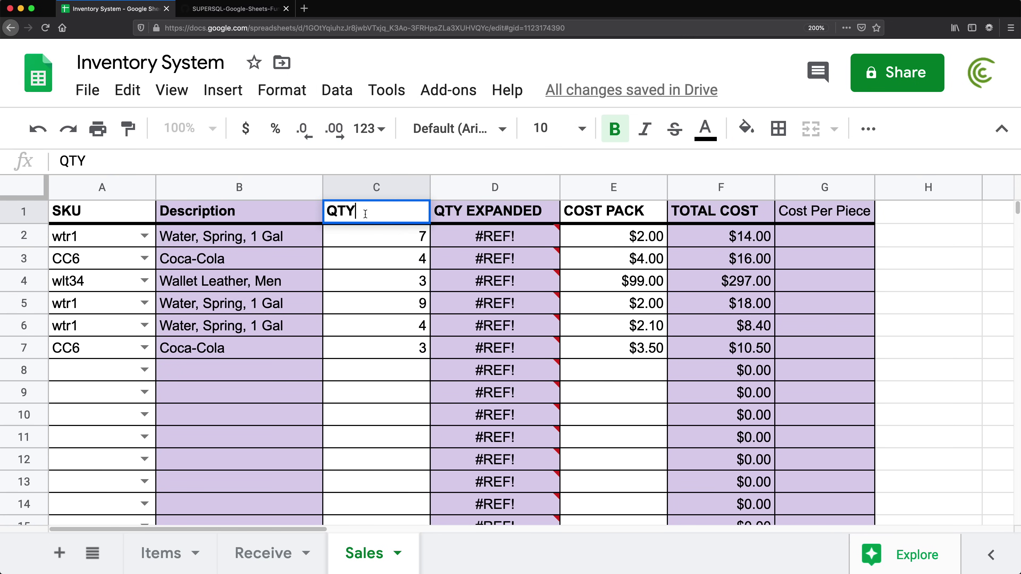
text(per Piece)
double_click(369, 212)
text(by Piece)
key(Return)
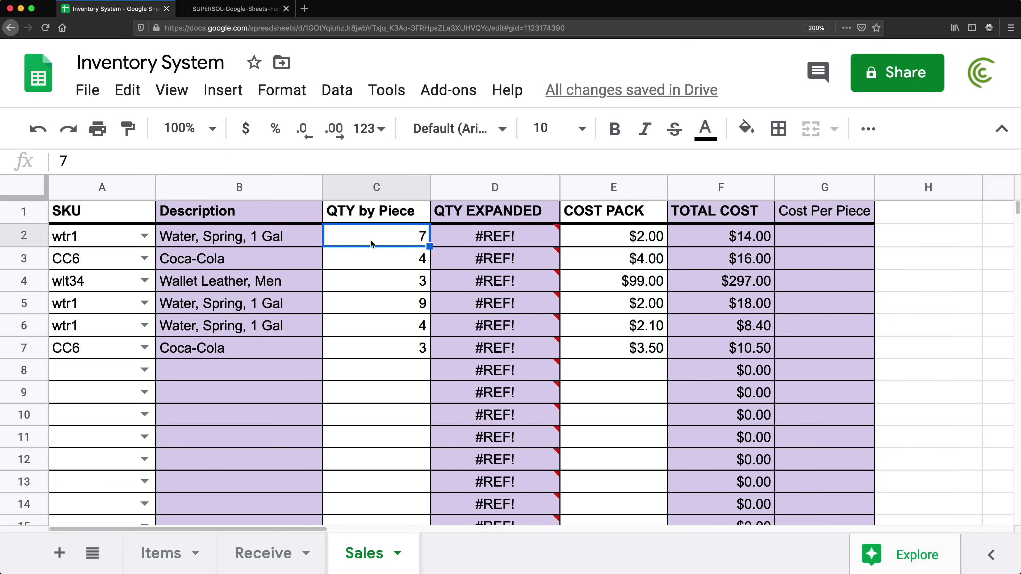
text(45)
key(Return)
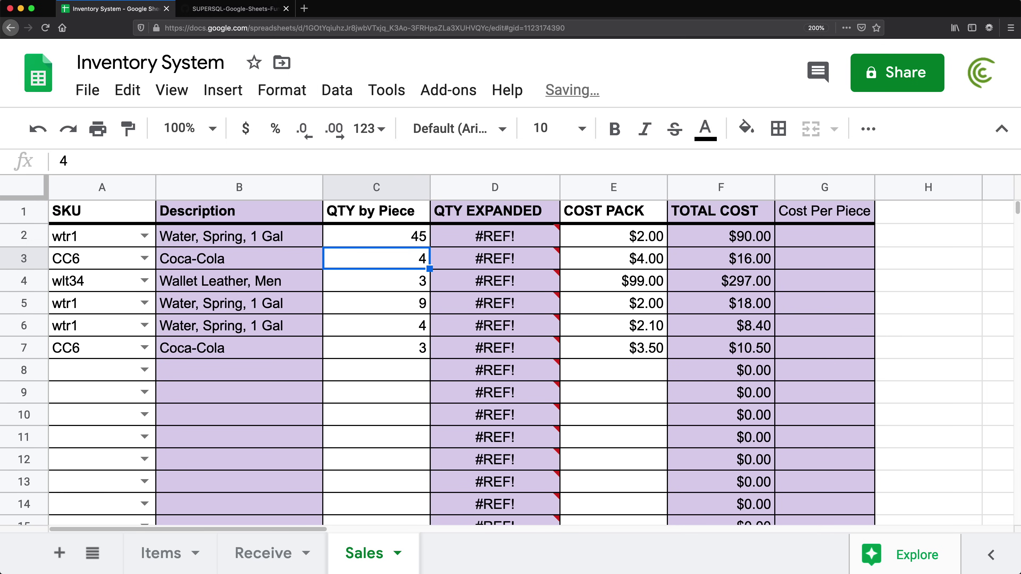
Set the Sales quantities in C3 through C7 to 32, 45, 34, 45 and 34.
text(32)
key(Return)
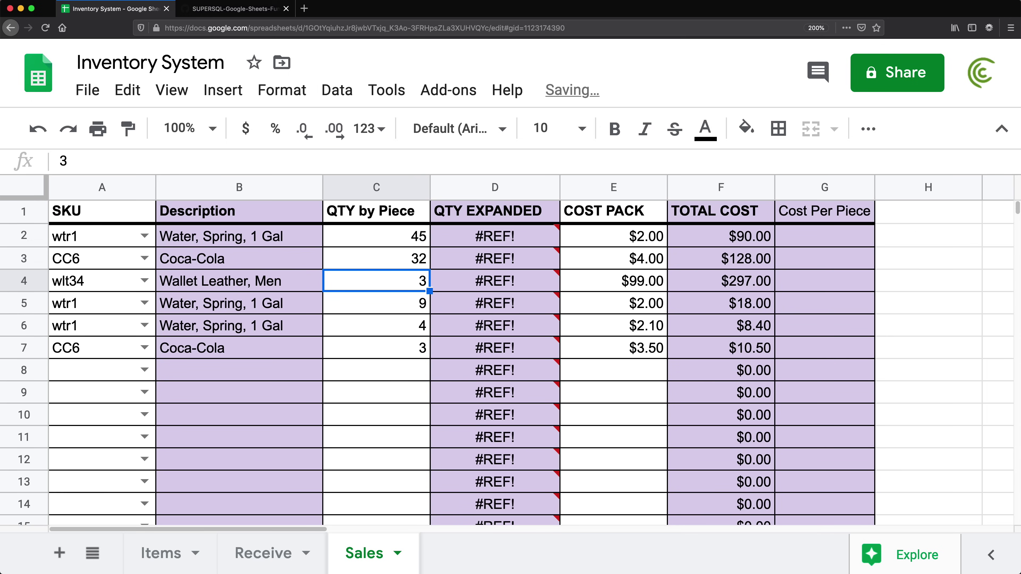
text(45)
key(Return)
text(34)
key(Return)
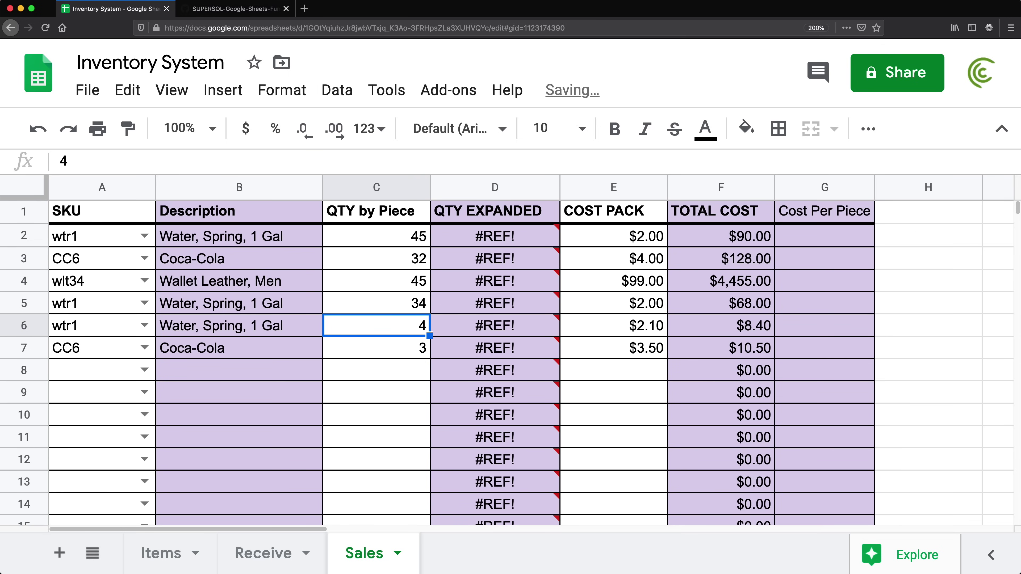
text(45)
key(Return)
text(34)
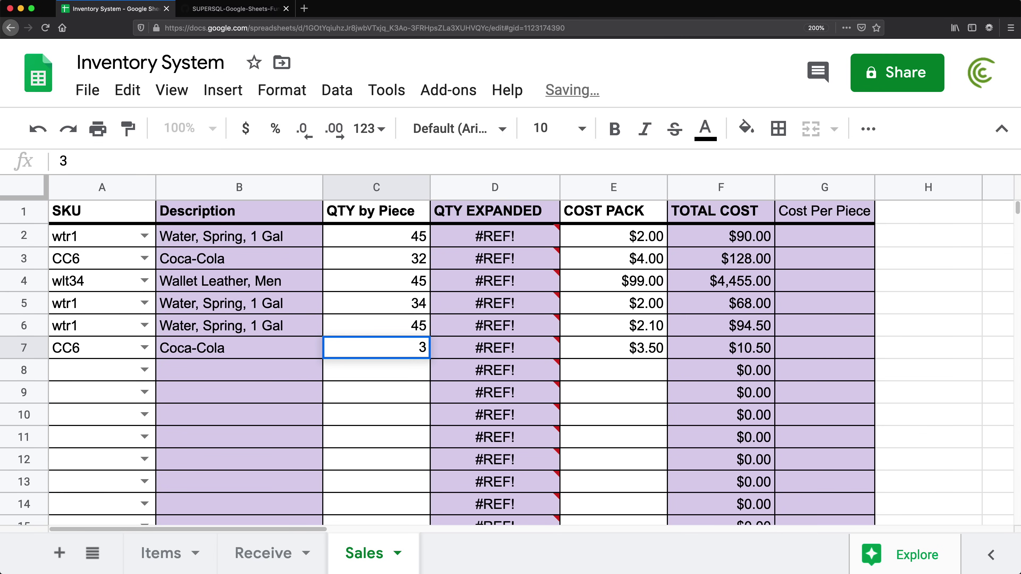
key(Return)
Delete the QTY EXPANDED column, D, from the Sales sheet.
click(490, 236)
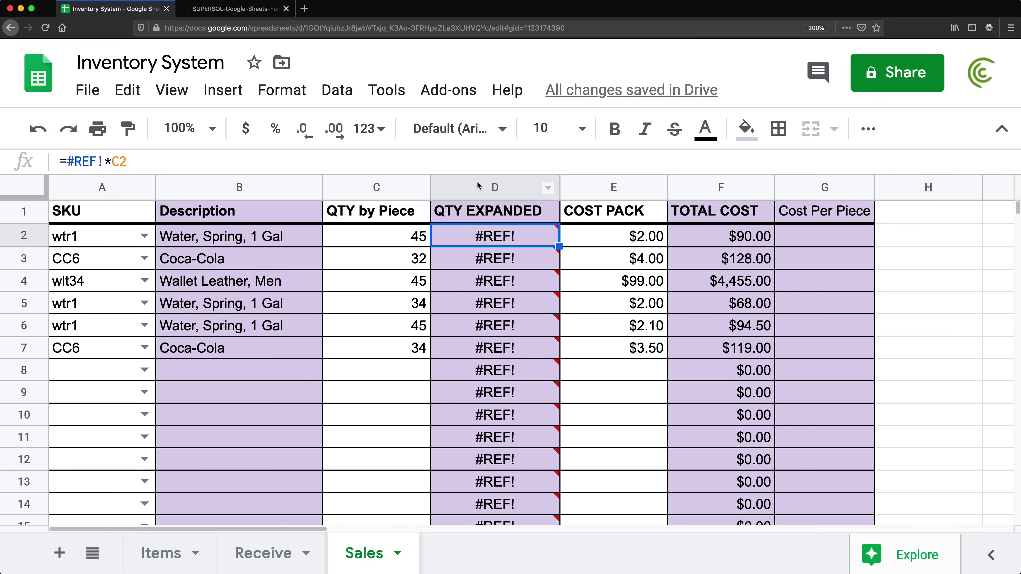
click(470, 188)
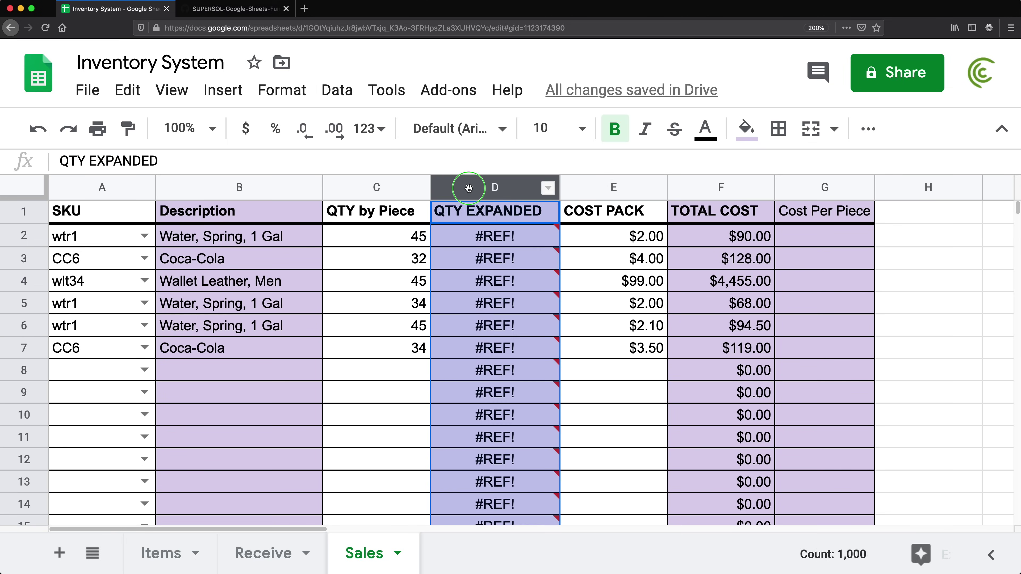
right_click(466, 187)
click(551, 345)
click(395, 241)
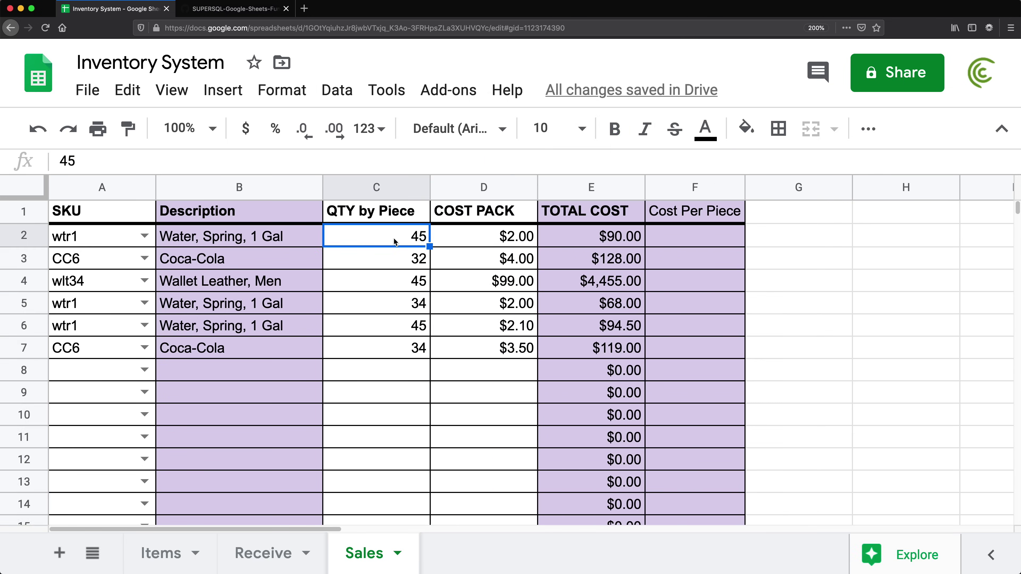
Set the prices in D2 through D7 of the Sales sheet to 0.5, 0.7, 12, 0.5, 0.6 and 0.75.
click(465, 241)
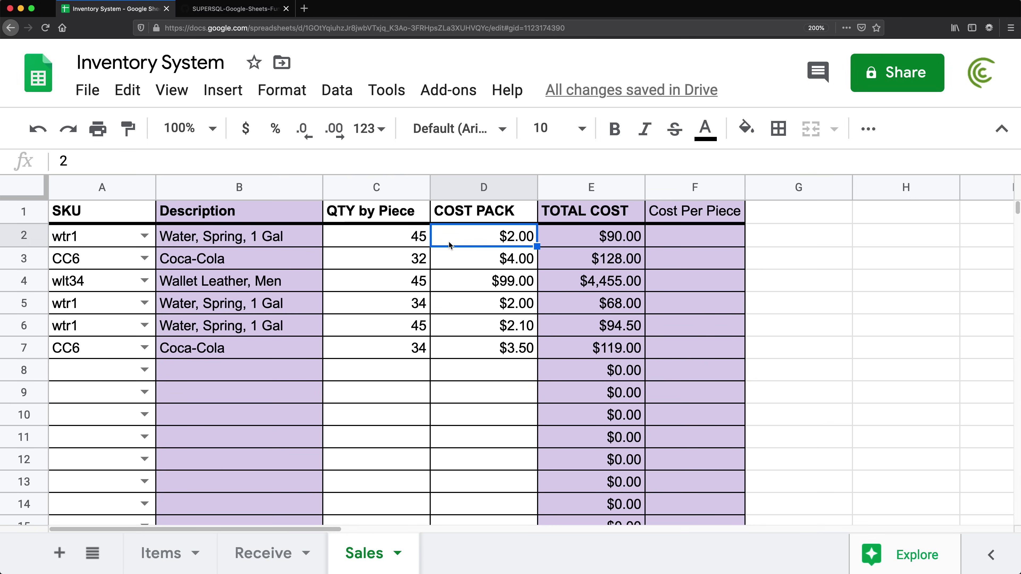
text(.5)
key(Return)
text(.7)
key(Return)
text(12)
key(Return)
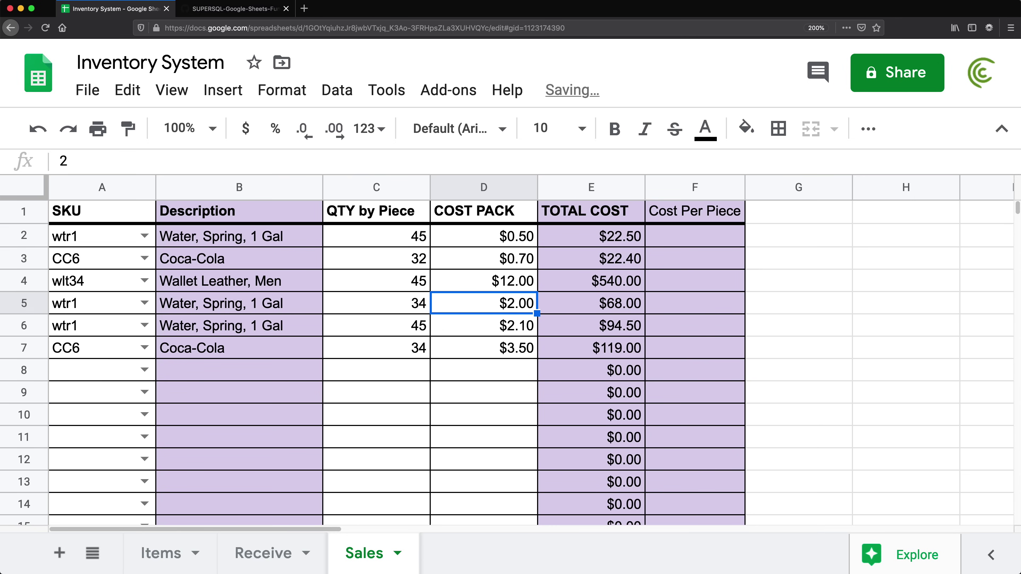
text(.5)
key(Return)
text(.6)
key(Return)
text(0.)
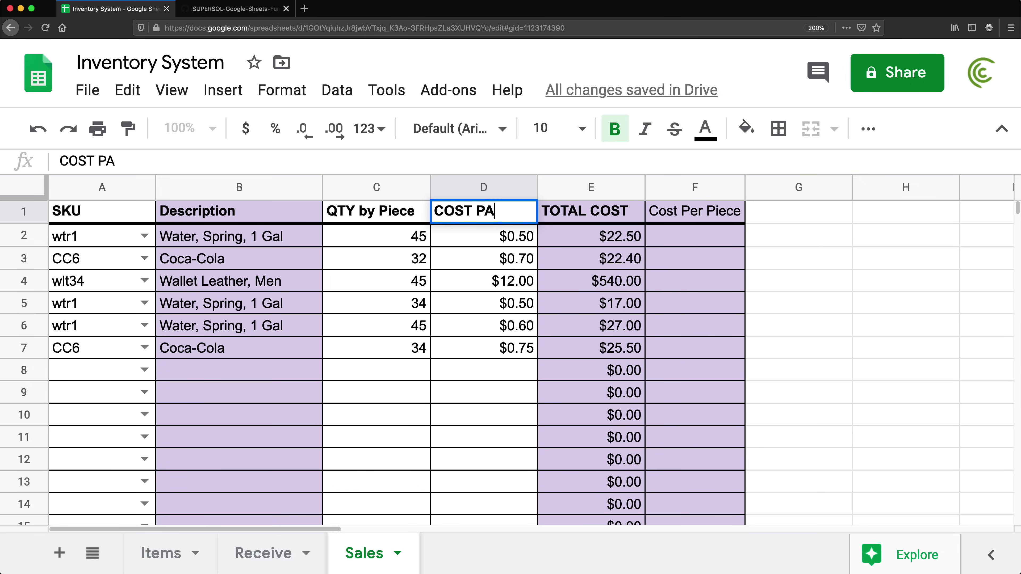
Change the COST PACK header in D1 of the Sales sheet to "Price per Piece".
key(BackSpace)
key(BackSpace)
key(BackSpace)
key(BackSpace)
key(BackSpace)
key(BackSpace)
key(BackSpace)
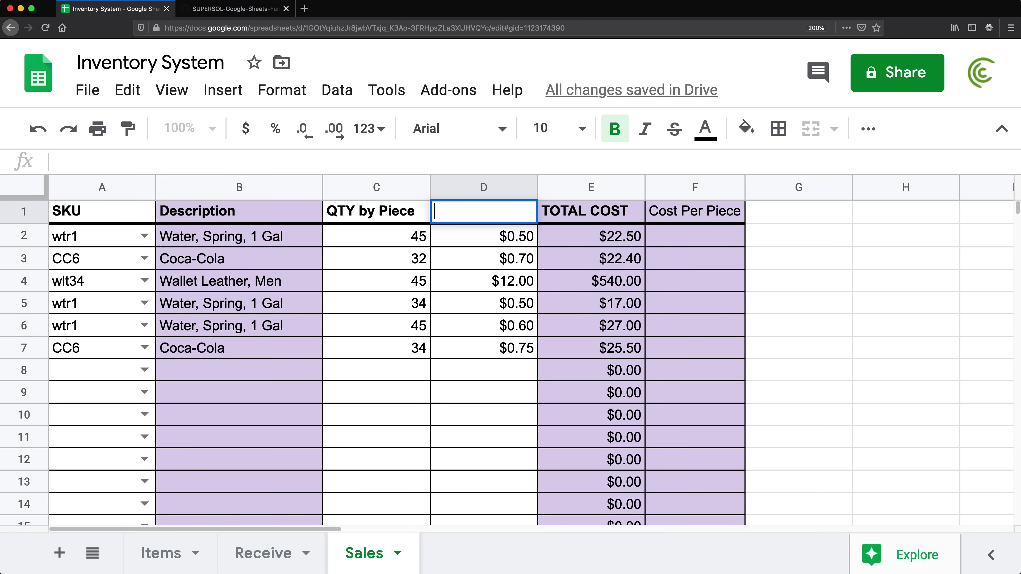
text(Price per Peice)
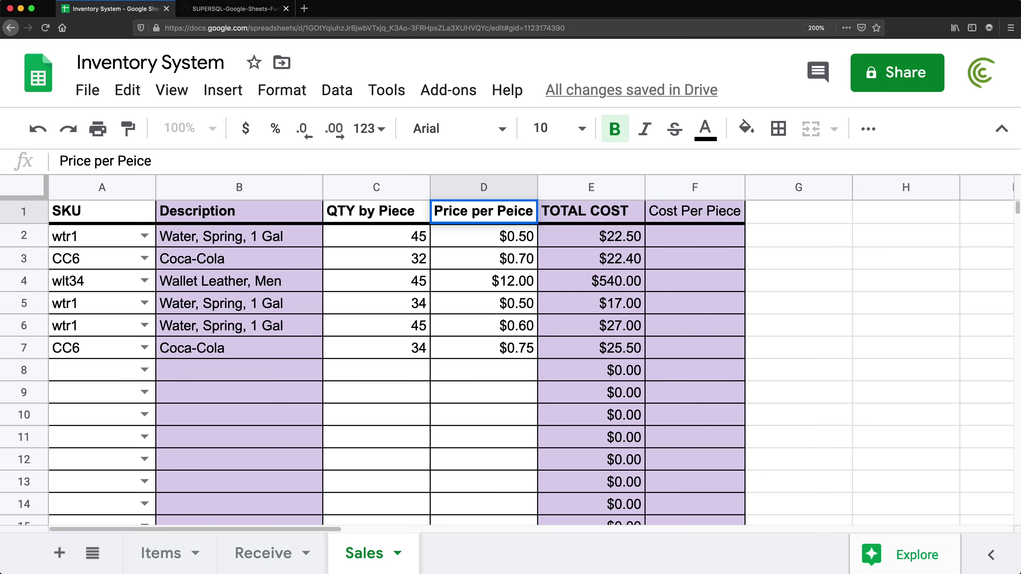
key(BackSpace)
key(BackSpace)
key(BackSpace)
key(BackSpace)
text(iece)
key(Return)
Check which cells the TOTAL COST formula in E2 of the Sales sheet multiplies.
click(598, 233)
double_click(599, 235)
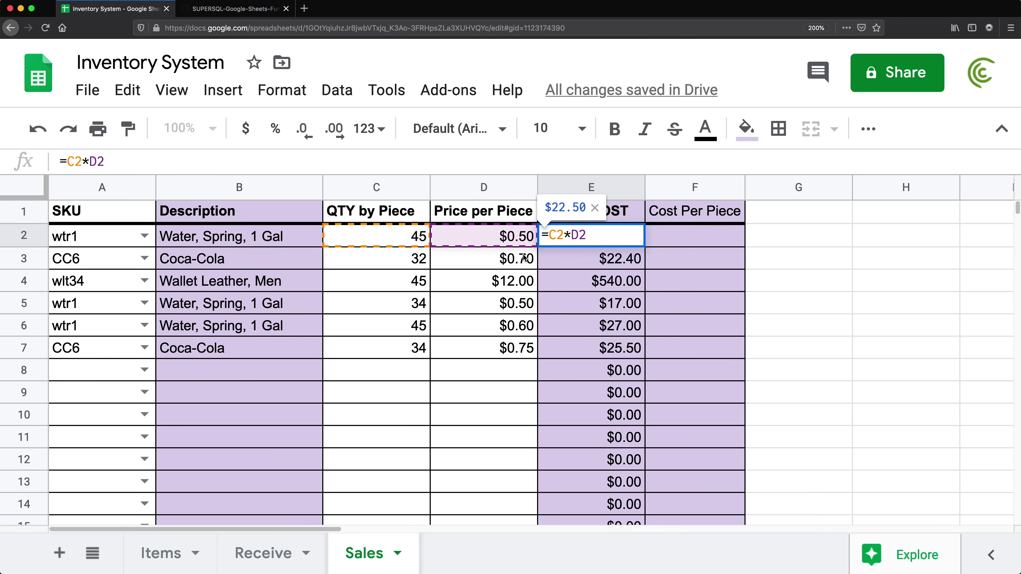
key(Return)
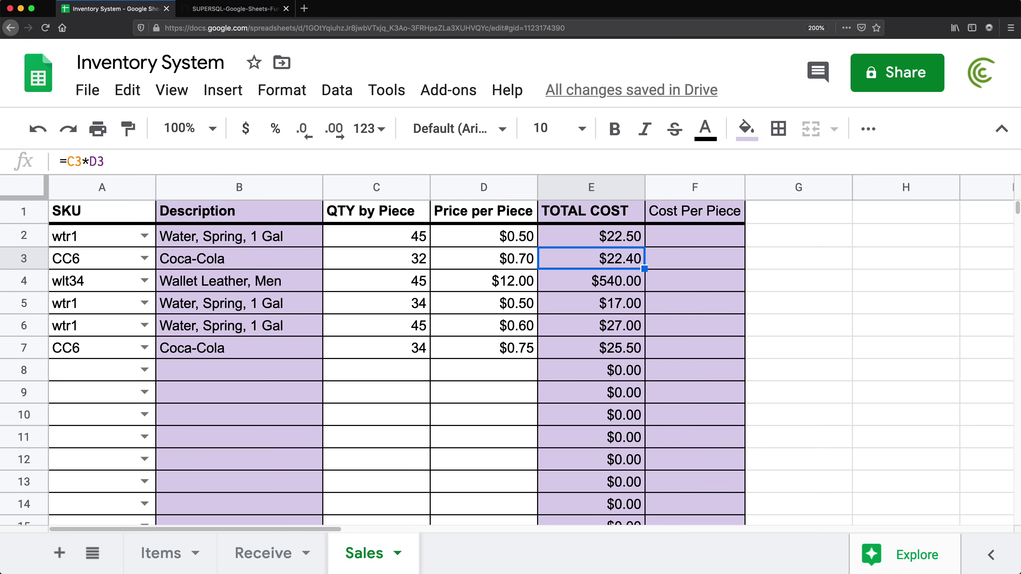
Shorten the TOTAL COST header in E1 of the Sales sheet to "TOTAL".
click(599, 210)
double_click(599, 210)
key(BackSpace)
key(BackSpace)
key(BackSpace)
key(BackSpace)
key(BackSpace)
Delete the Cost Per Piece column, F, from the Sales sheet.
click(662, 240)
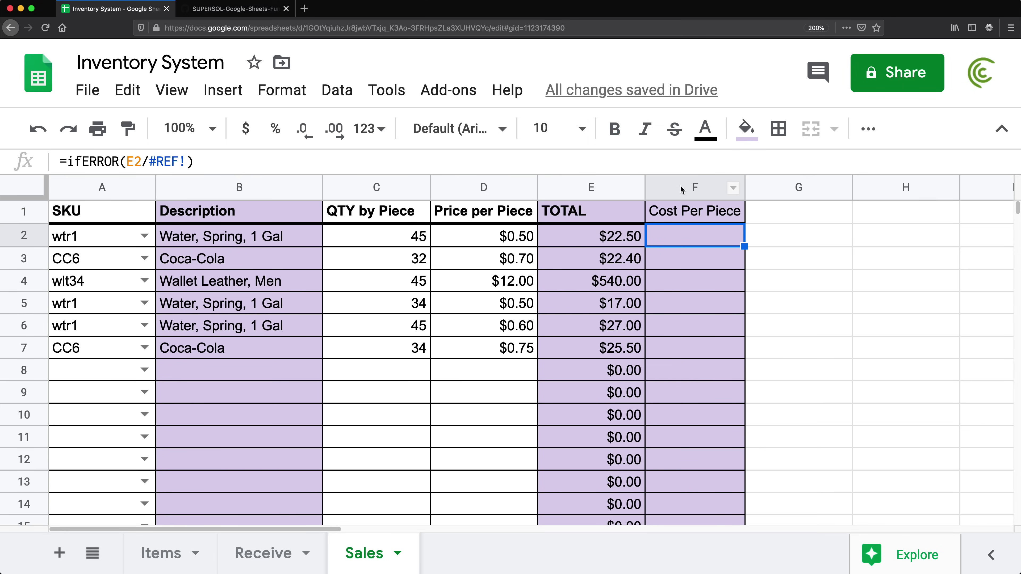
drag(482, 214, 485, 324)
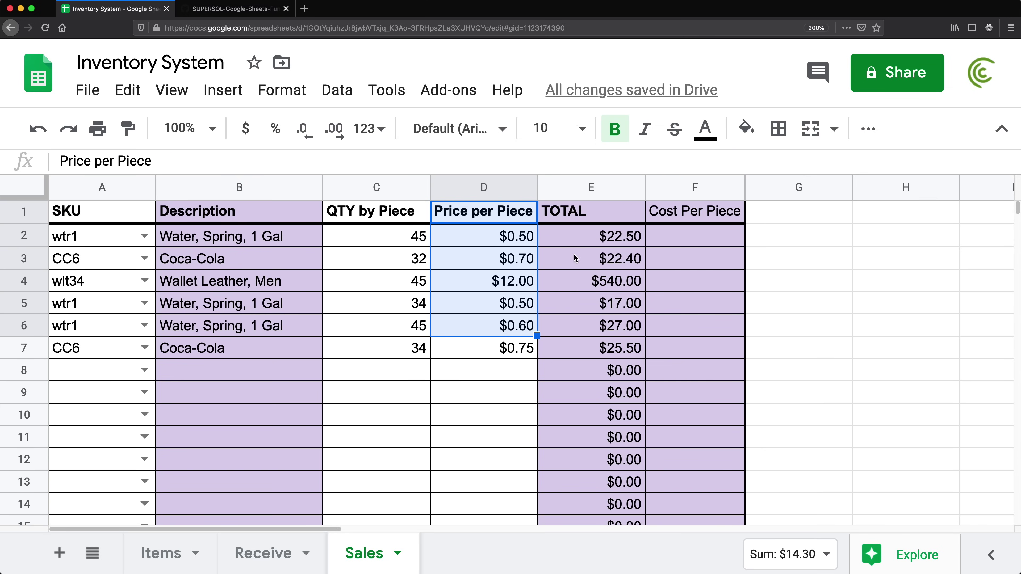
click(645, 240)
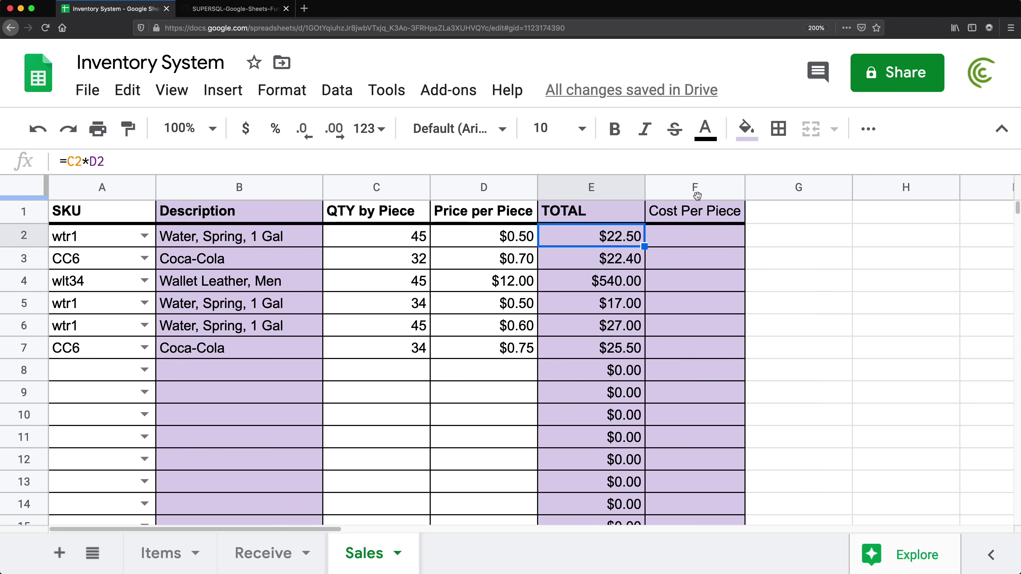
right_click(700, 185)
click(790, 345)
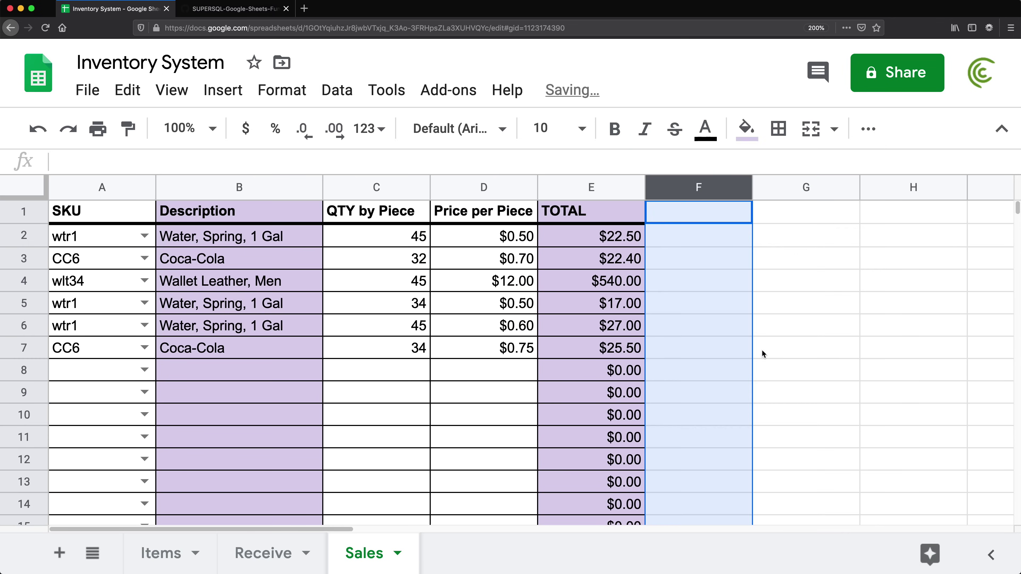
click(700, 258)
Review the quantity, price, SKU, total and description cells on the Sales sheet, and compare its layout with Receive.
click(382, 243)
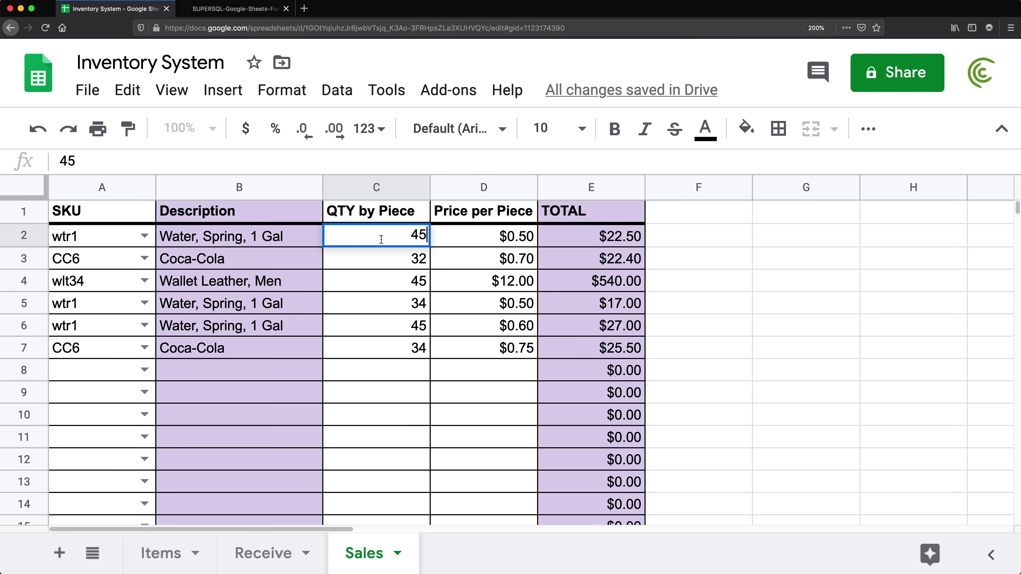
click(447, 238)
double_click(446, 238)
key(Escape)
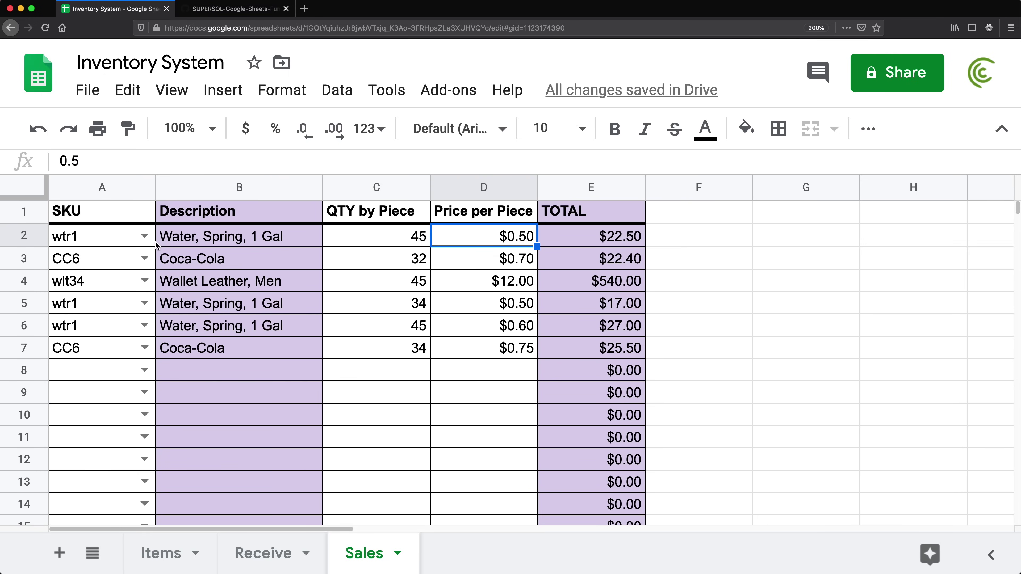
click(84, 241)
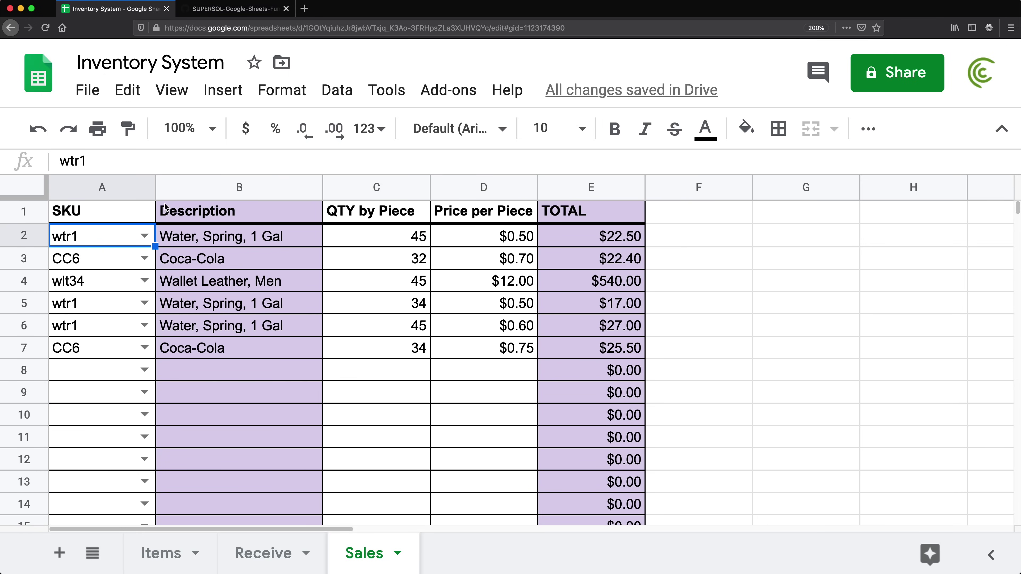
click(633, 266)
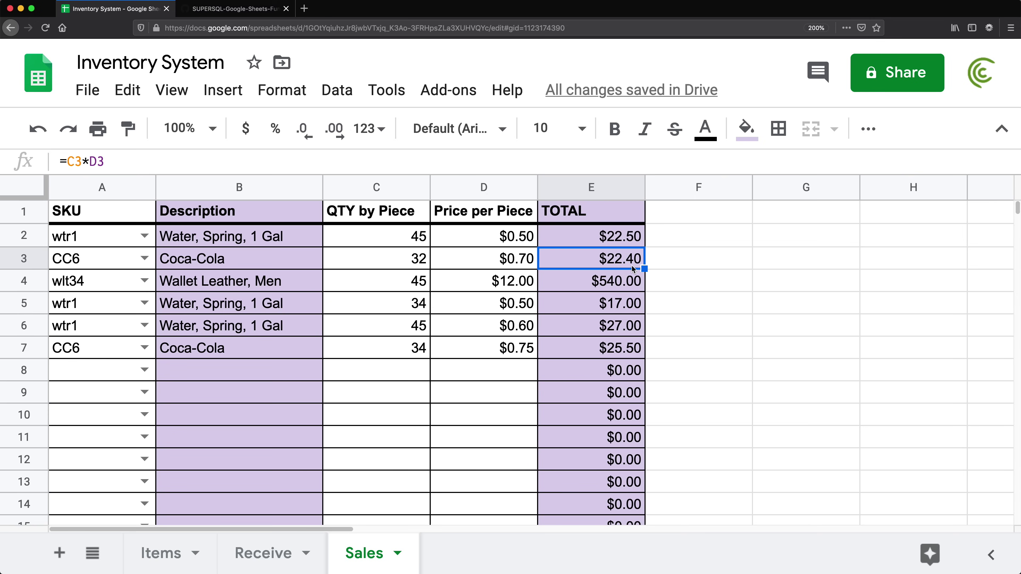
click(243, 266)
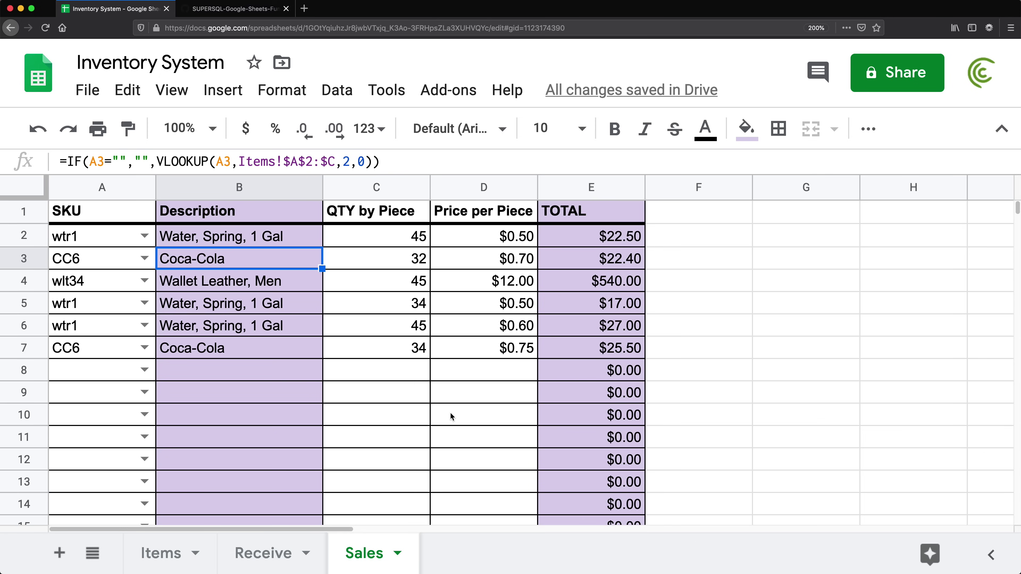
click(263, 553)
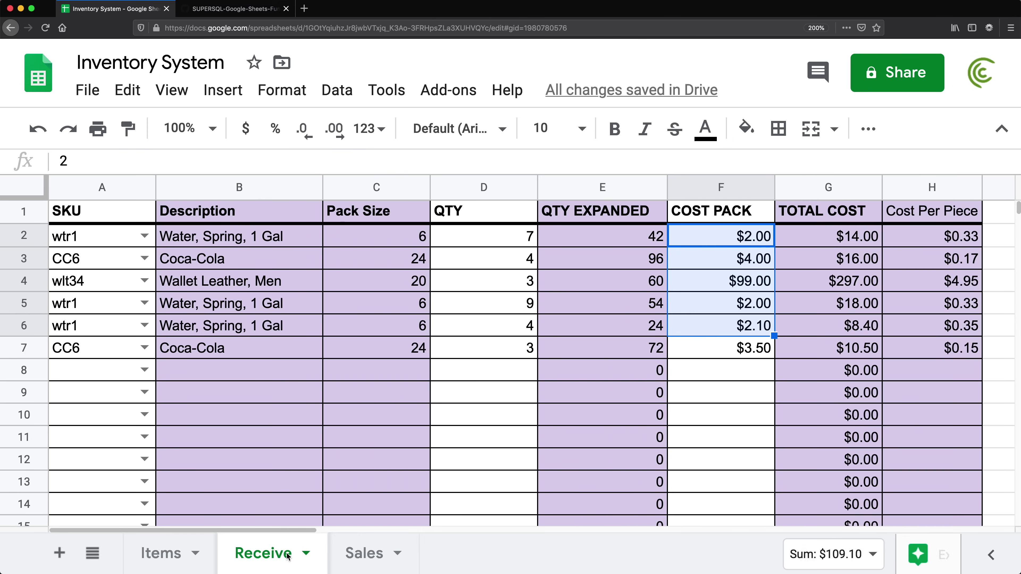
click(374, 554)
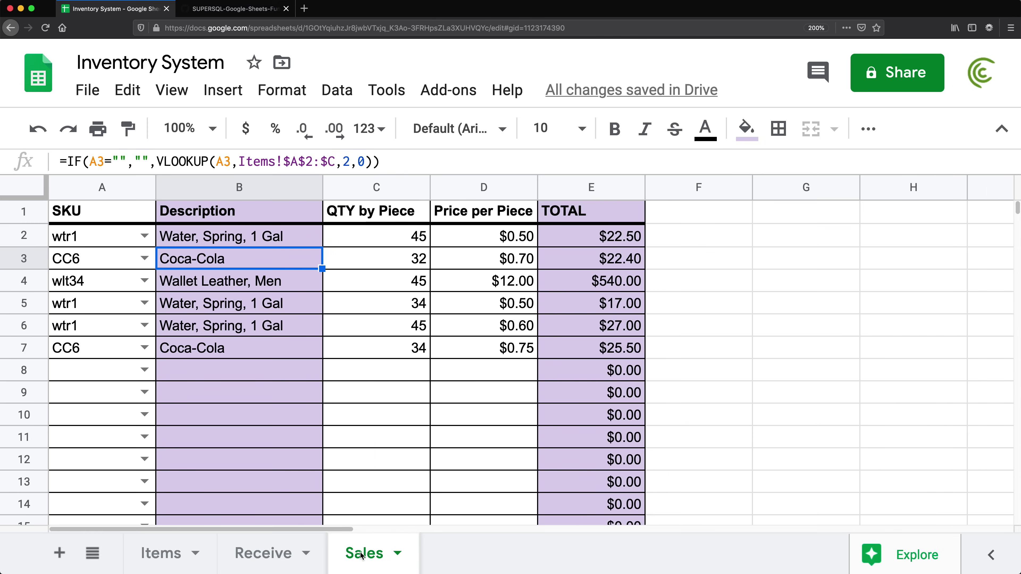
Add a new sheet and name it "Inventory".
click(59, 553)
double_click(462, 553)
text(Inventory)
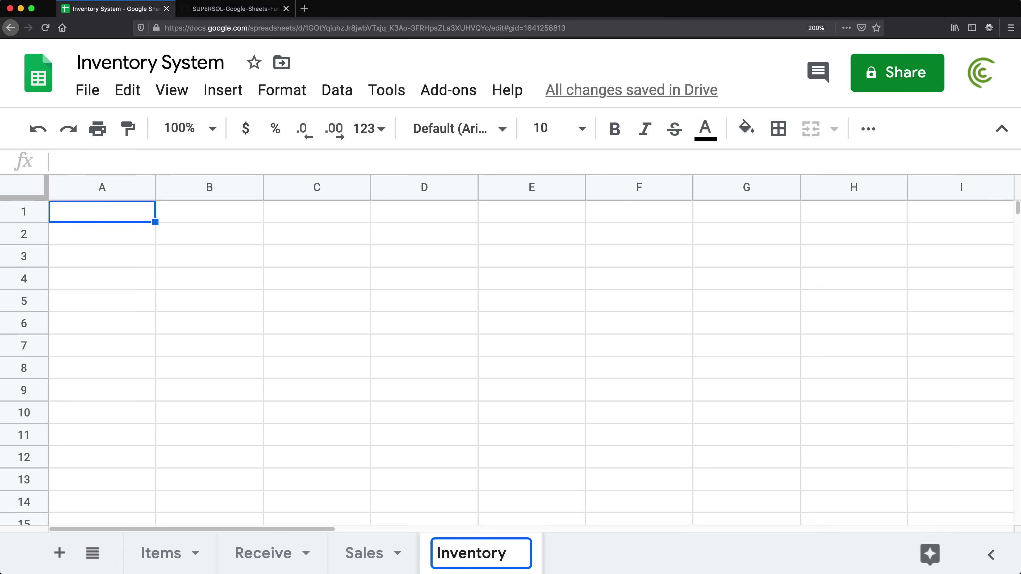
key(Return)
Copy the SKU, Description and Pack Size headers from A1:C1 of Items to A1 of the Inventory sheet.
click(161, 553)
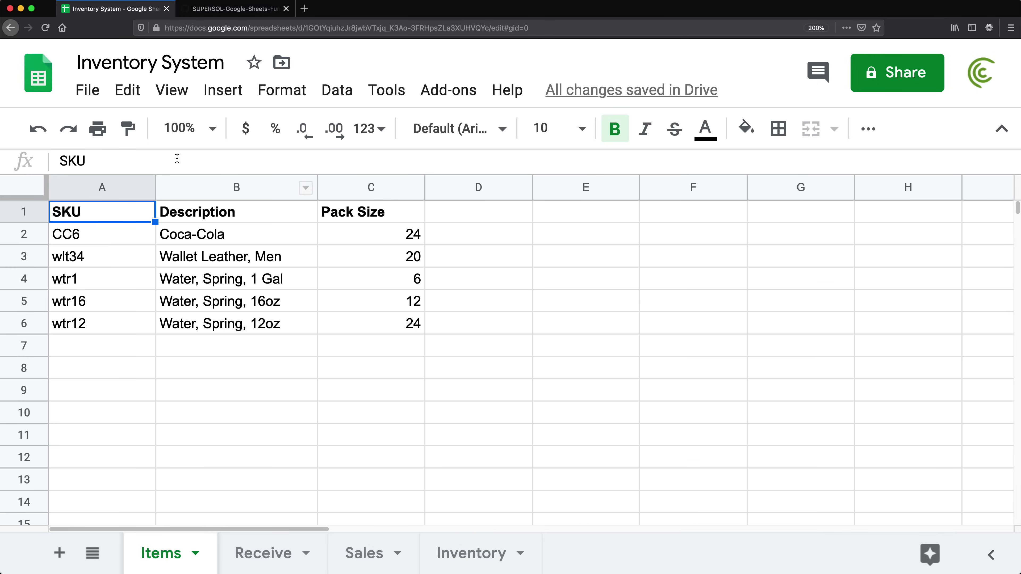
drag(89, 213, 357, 215)
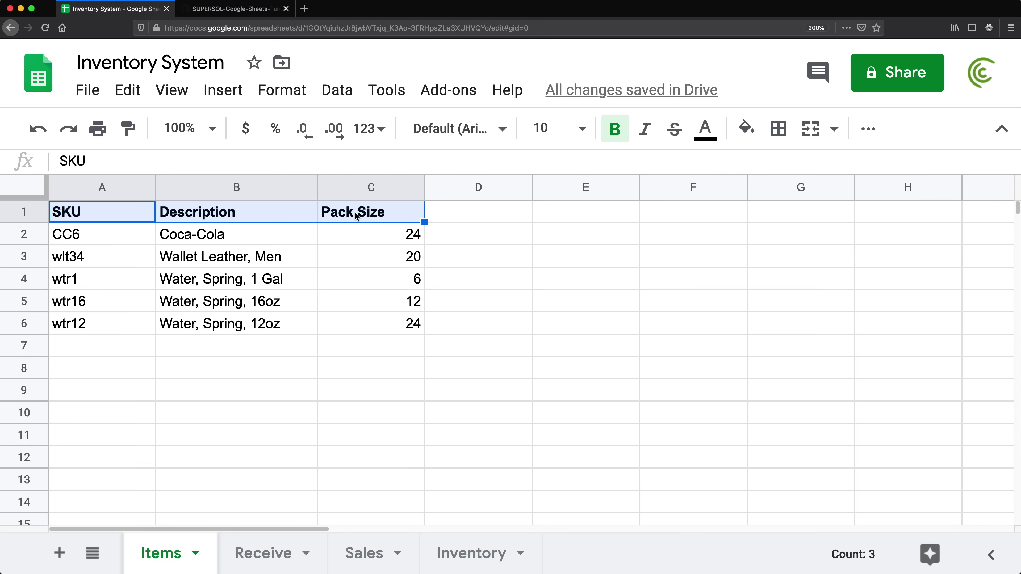
key(ctrl+c)
click(466, 554)
key(ctrl+v)
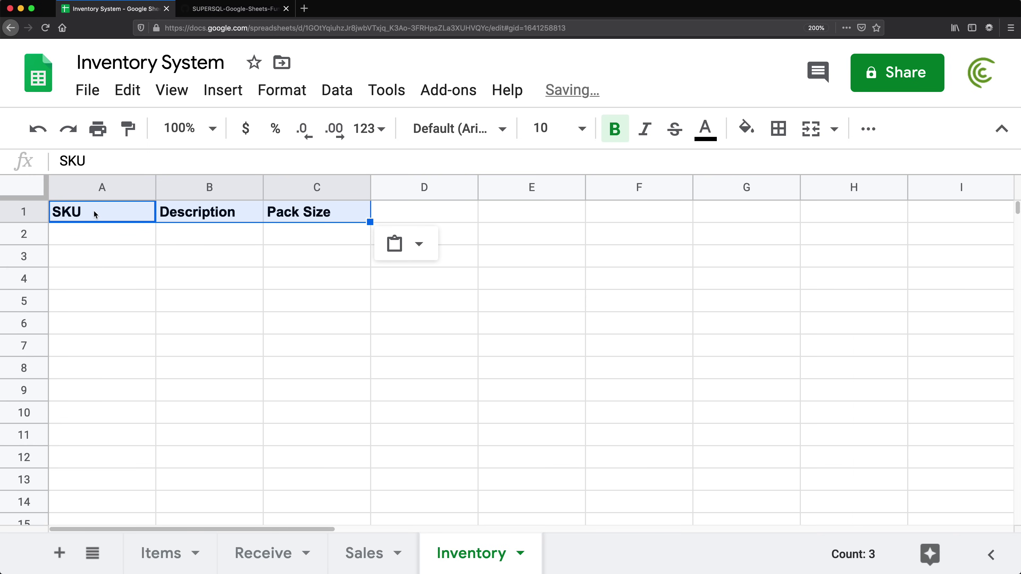
click(103, 228)
Add a "Date" header in I1 of the Receive sheet.
click(256, 555)
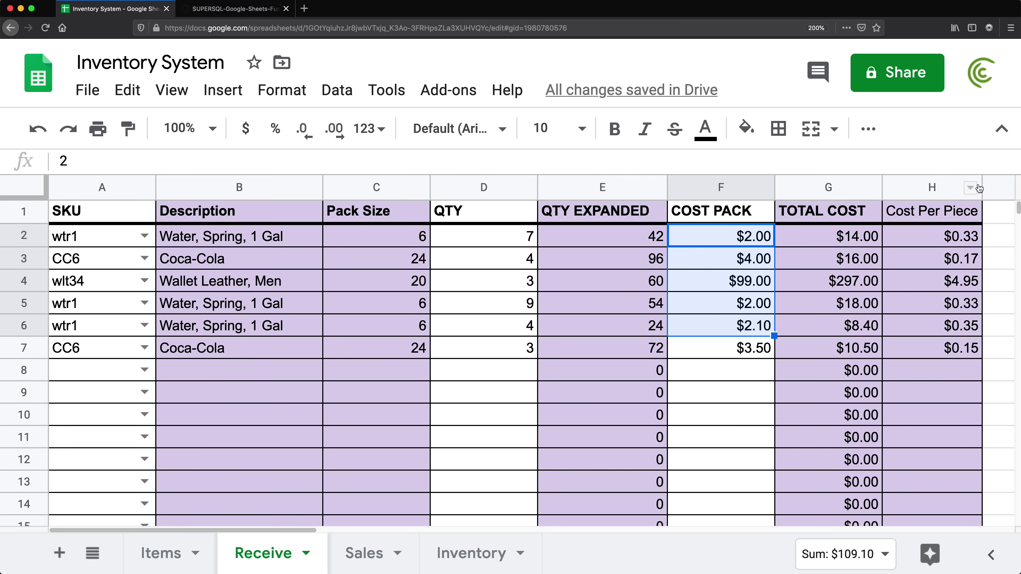
key(ctrl+minus)
click(836, 183)
text(Date)
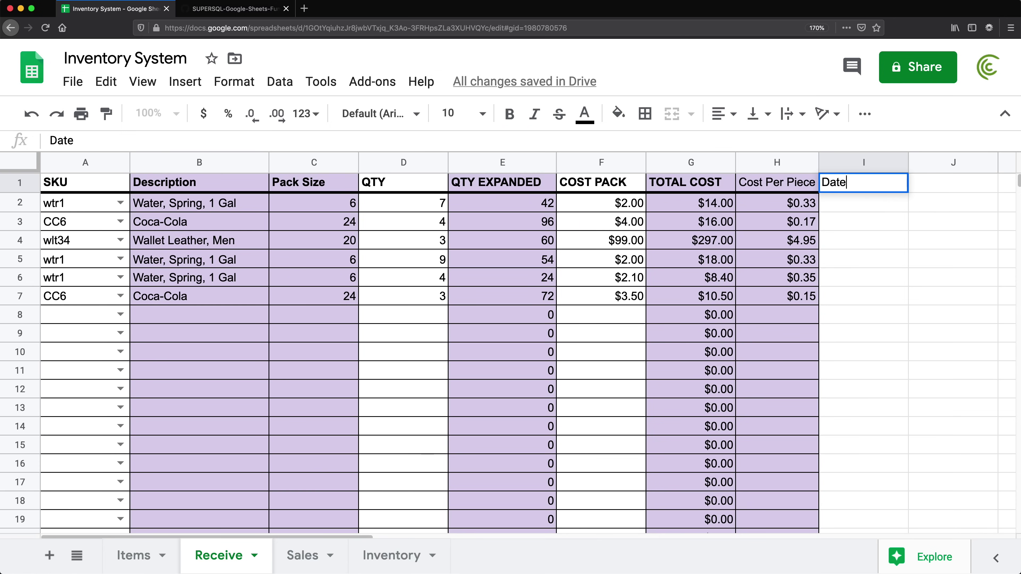
key(Return)
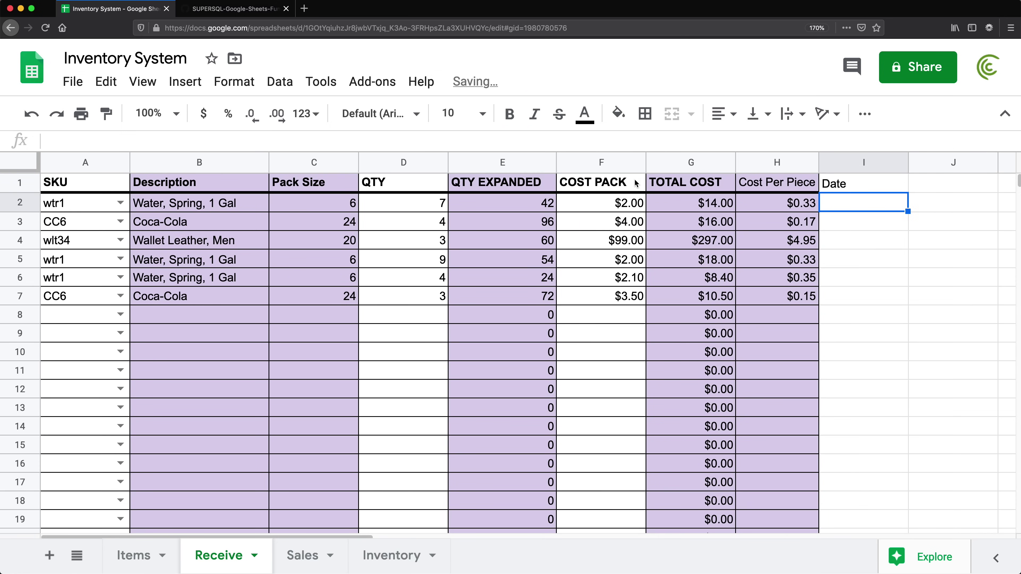
Copy the formatting of the COST PACK column, F, to the Date column, I, on the Receive sheet.
click(605, 185)
drag(605, 185, 609, 349)
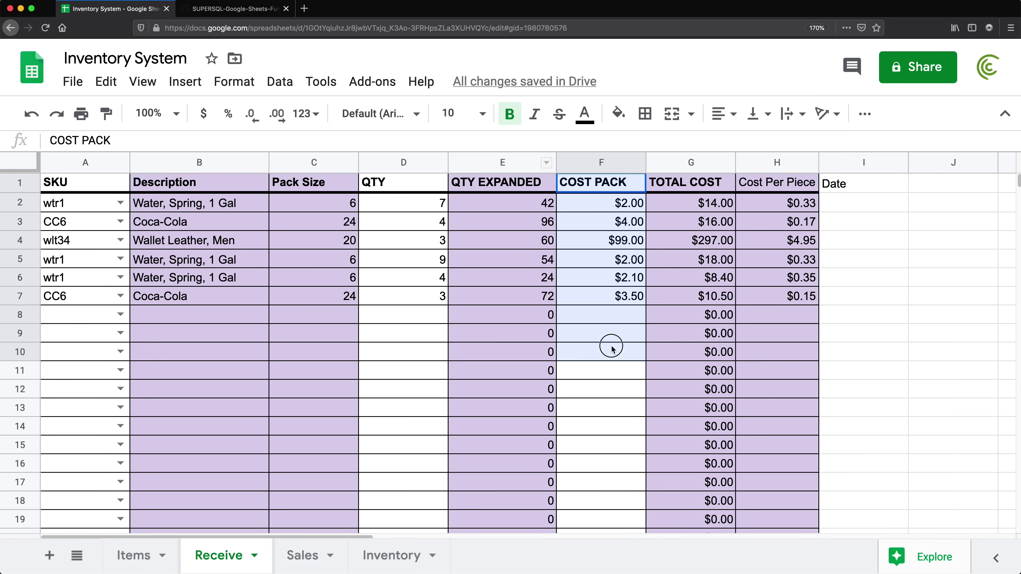
click(607, 161)
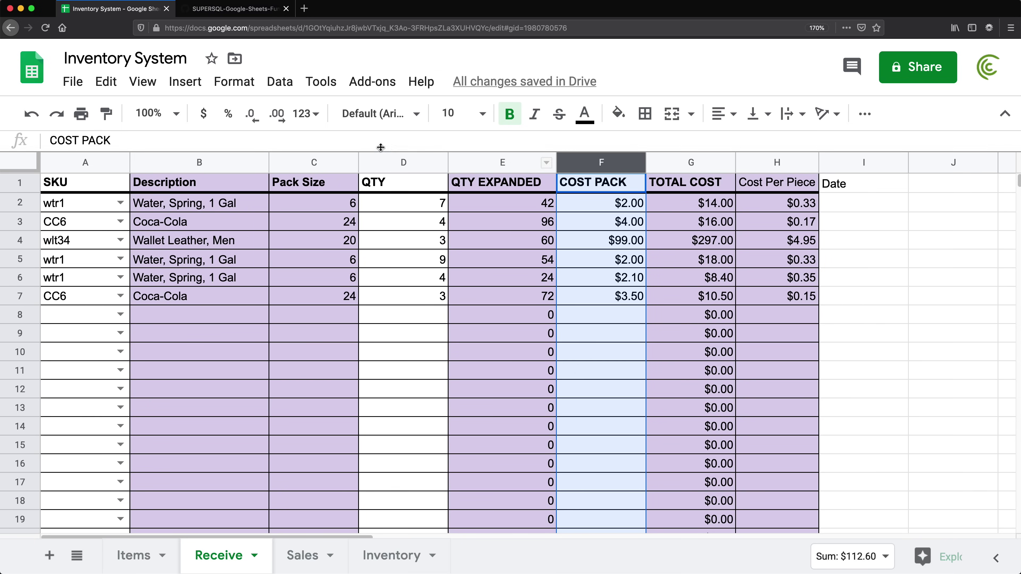
click(106, 114)
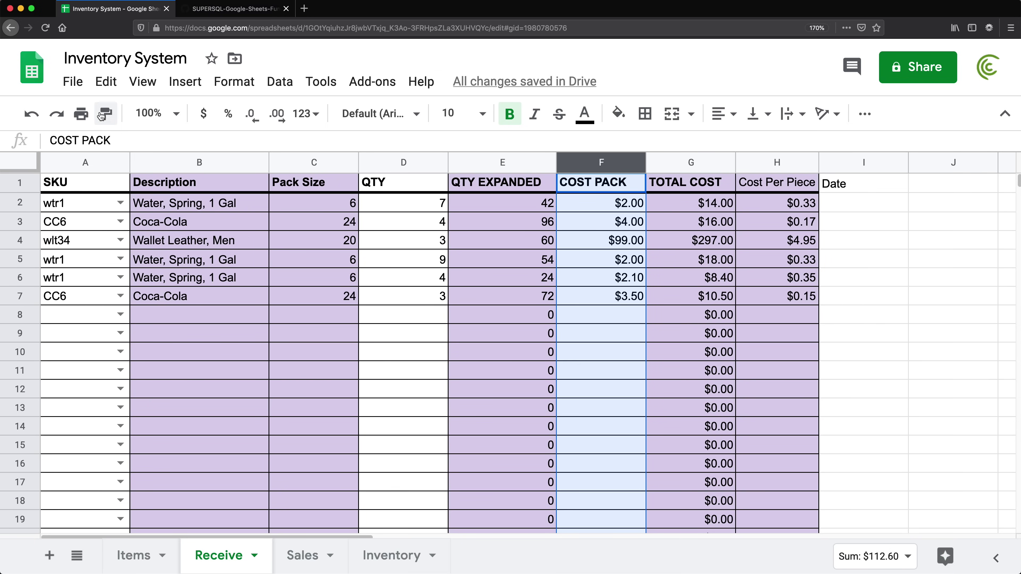
click(851, 164)
click(856, 204)
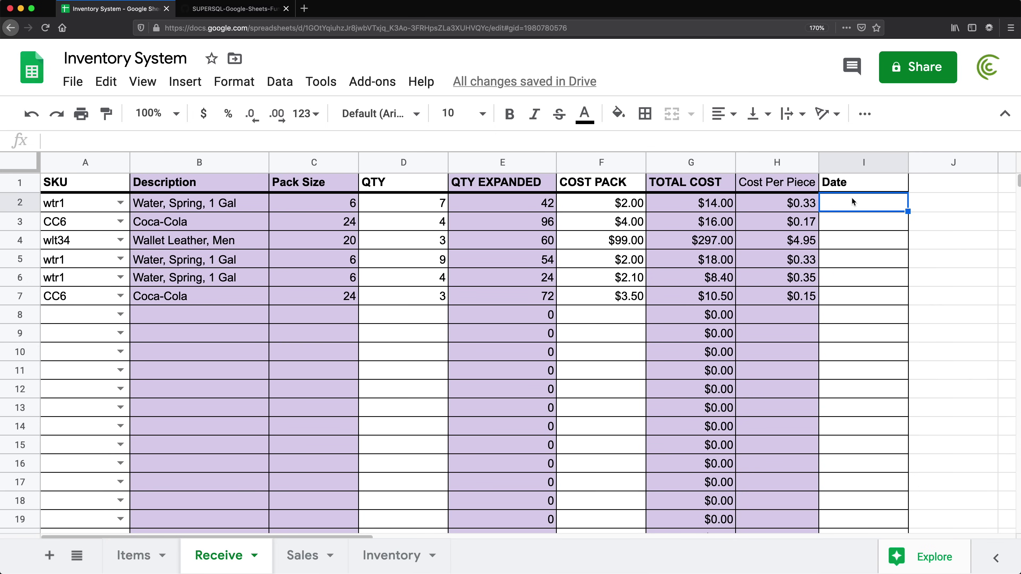
Add data validation to I2:I1000 of the Receive sheet that requires a valid date and rejects invalid input.
key(Down)
key(Down)
key(Down)
key(Down)
click(856, 206)
key(super+shift+Down)
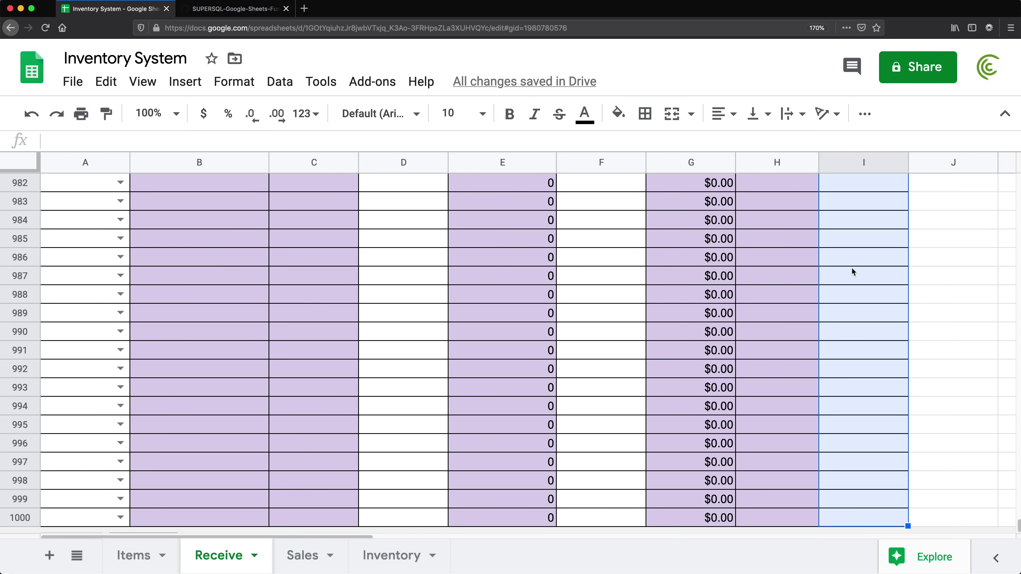
click(280, 81)
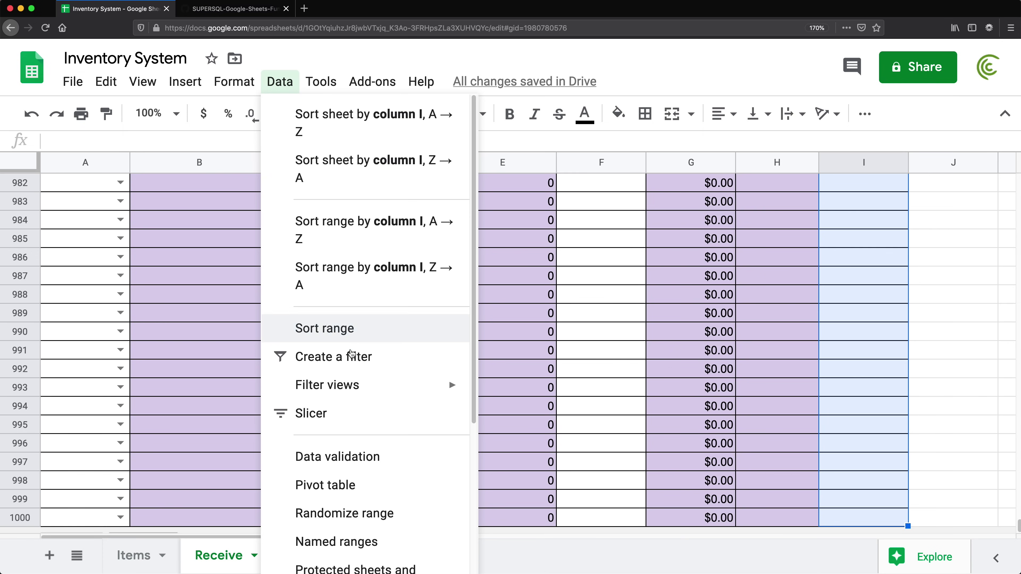
click(345, 458)
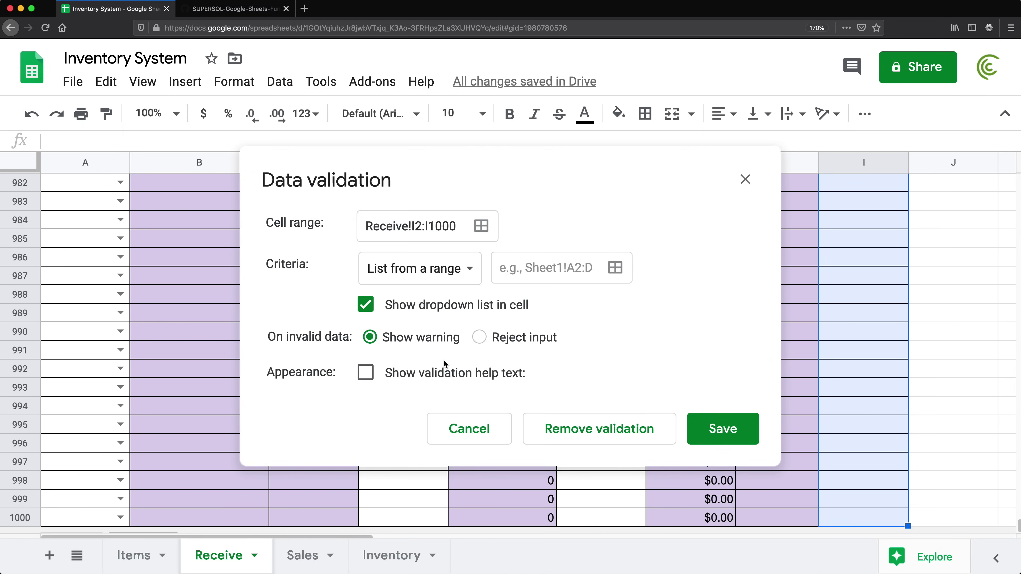
click(424, 278)
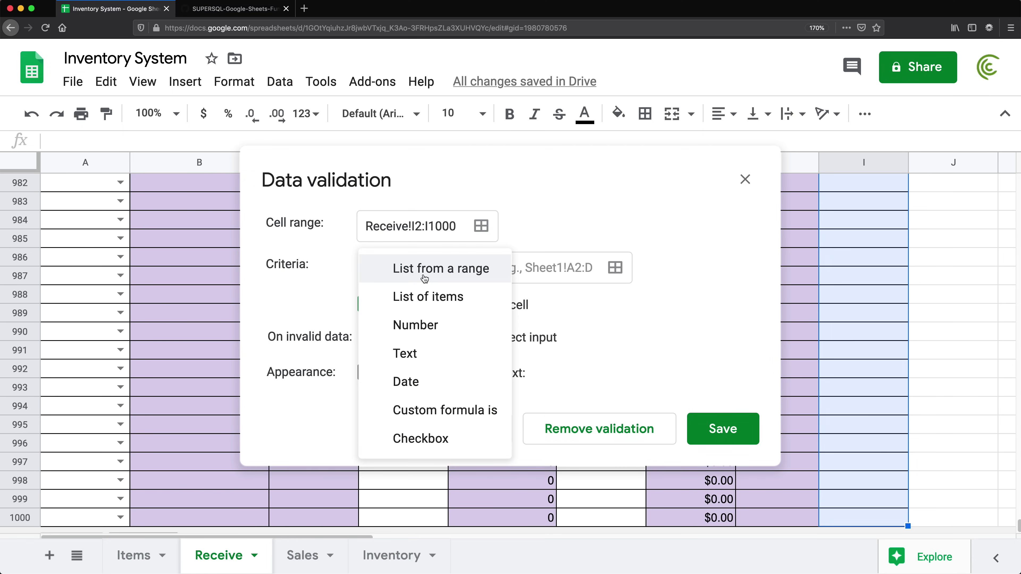
click(428, 384)
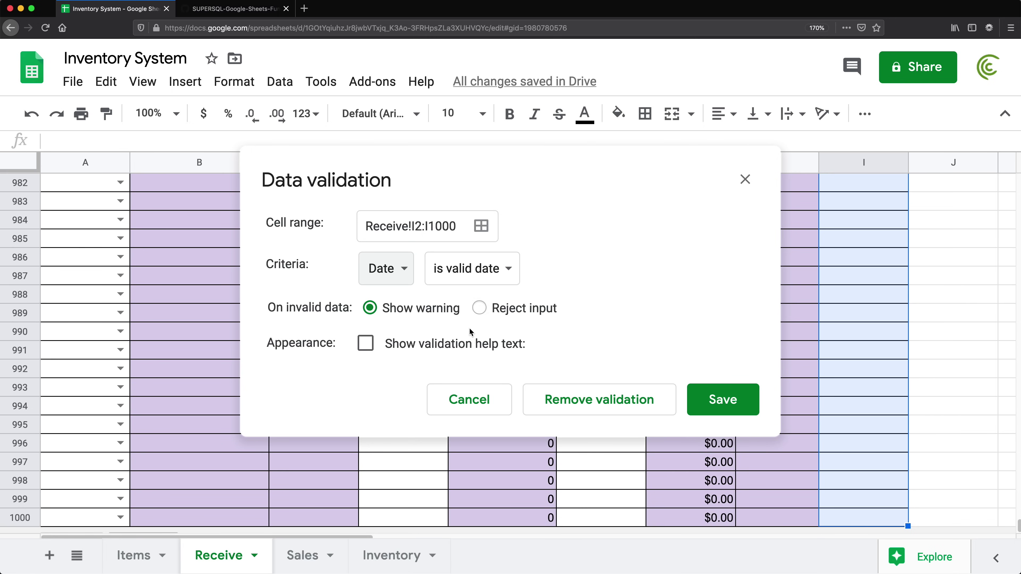
click(496, 309)
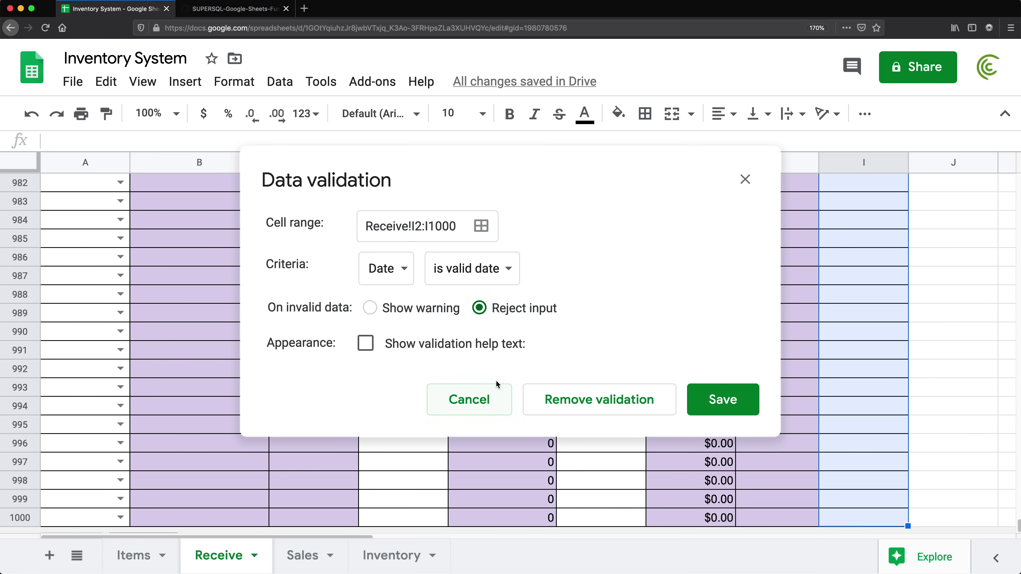
click(735, 402)
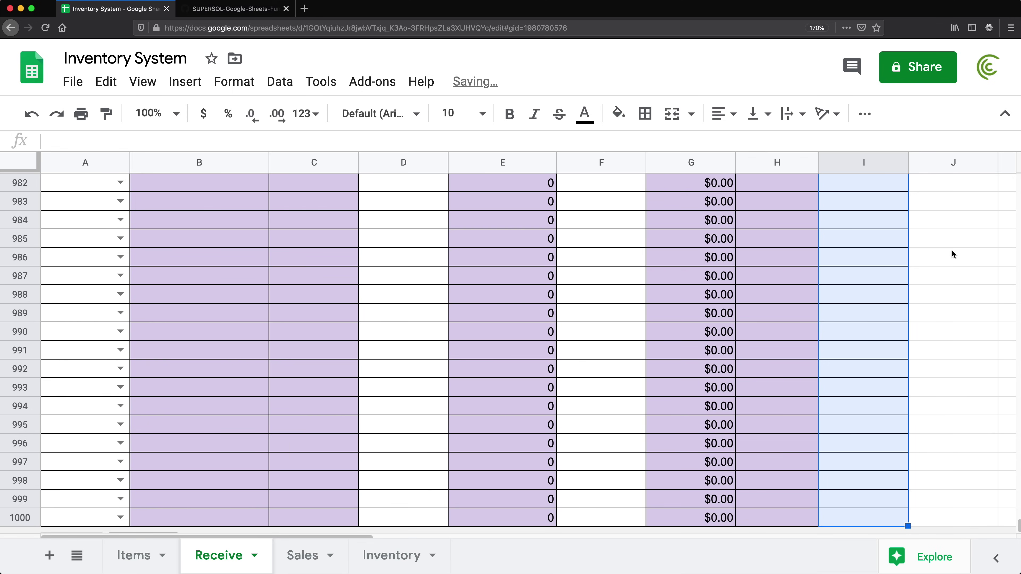
Check the date picker in I2 of the Receive sheet without choosing a date.
click(861, 301)
key(ctrl+Up)
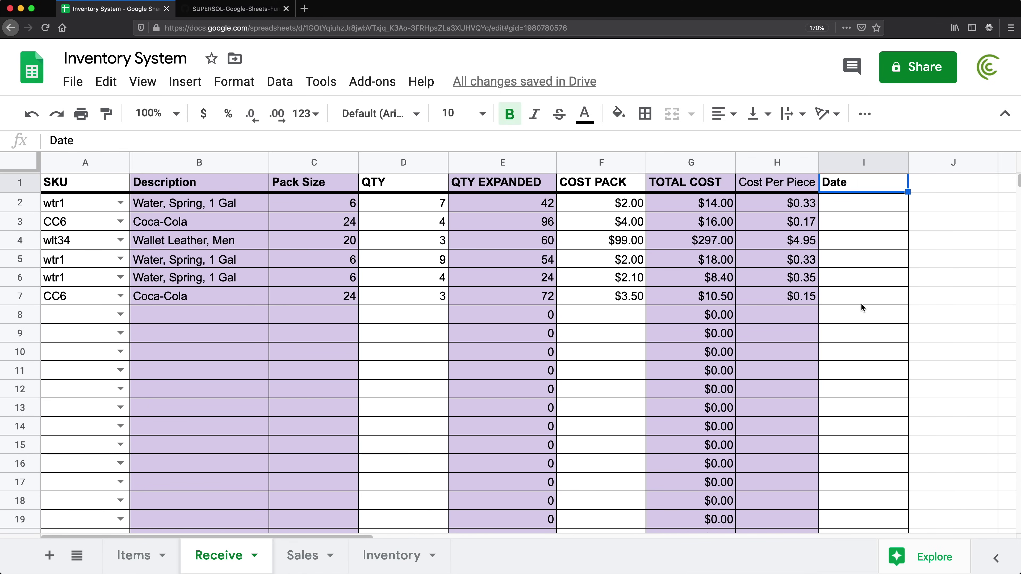
click(832, 208)
double_click(833, 207)
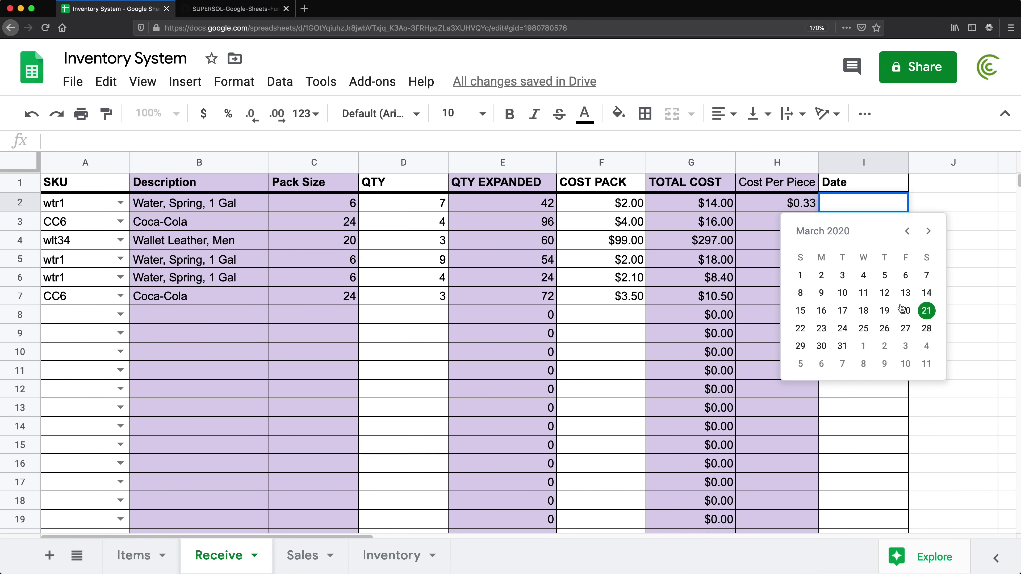
key(Escape)
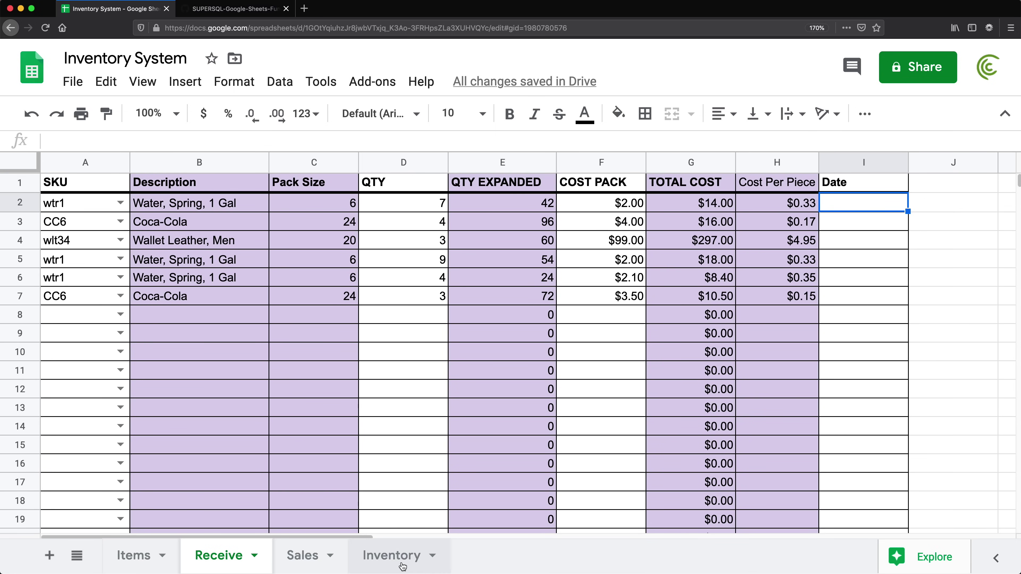
Copy the Date column, I, of the Receive sheet to column F of the Sales sheet and check its date picker in F2.
click(850, 160)
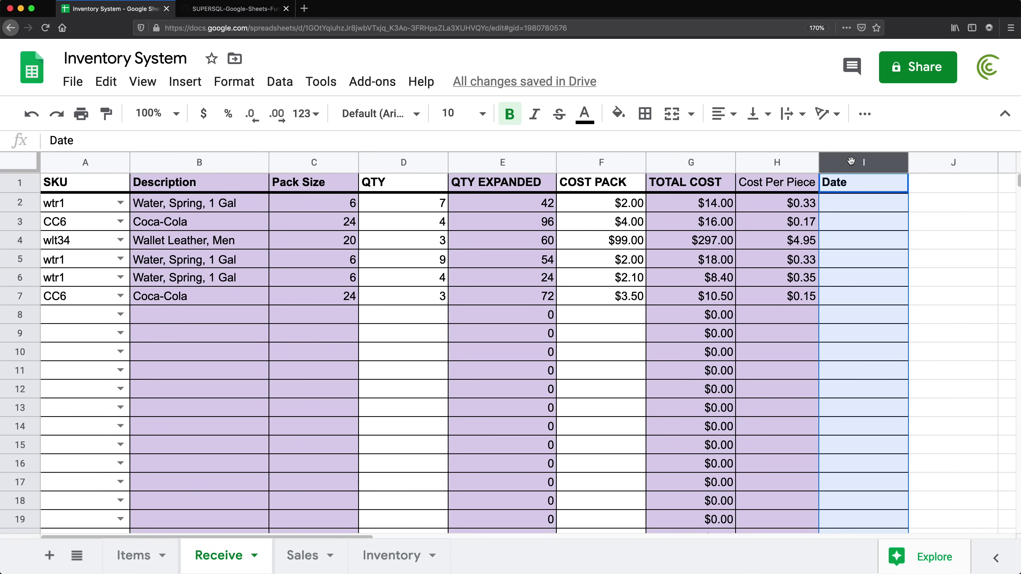
click(299, 554)
click(570, 162)
text(Date)
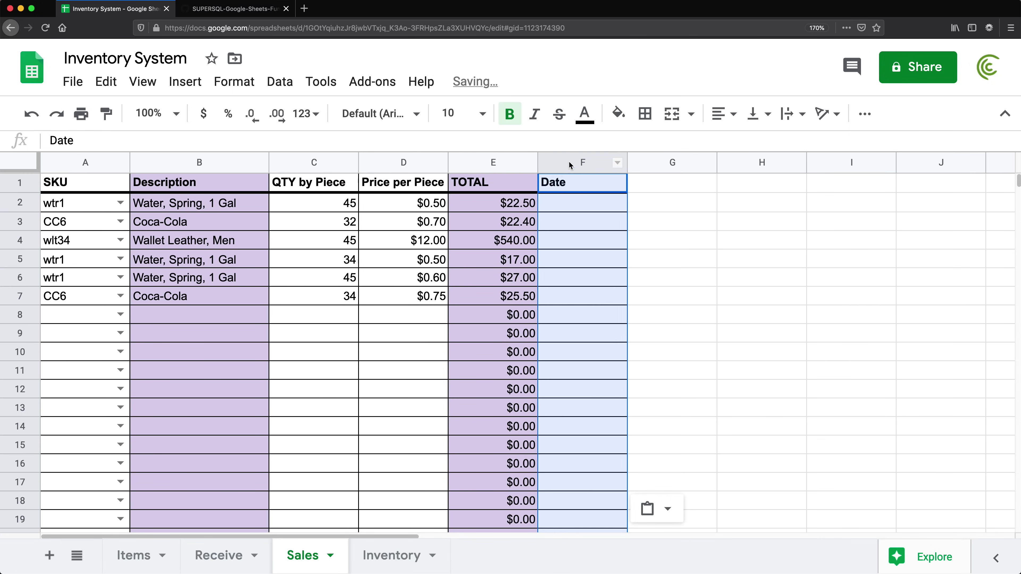
double_click(560, 207)
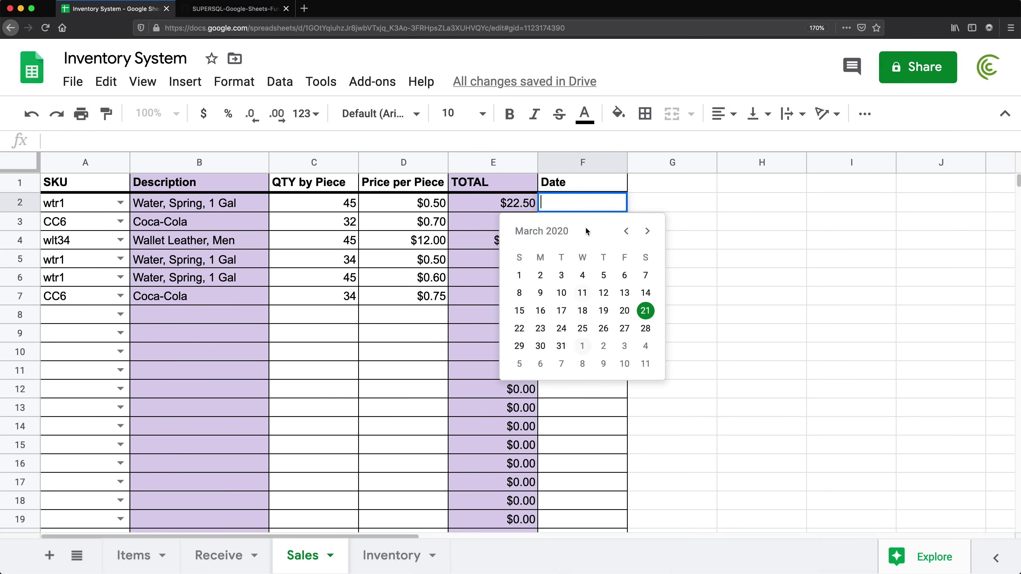
key(Escape)
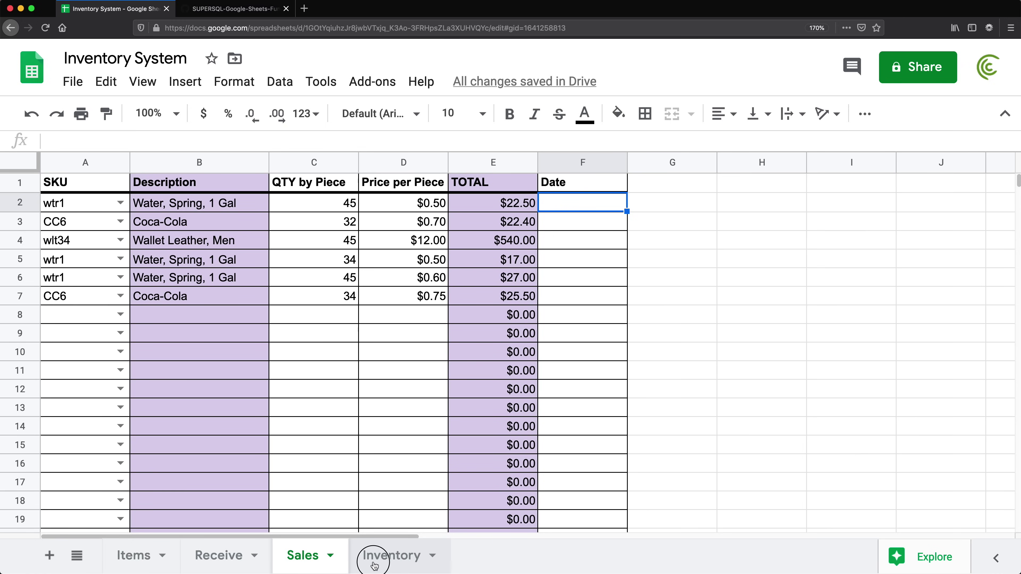
Review the empty SKU column on the Inventory sheet against the SKU entries on the Sales and Receive sheets.
click(396, 556)
drag(77, 204, 73, 369)
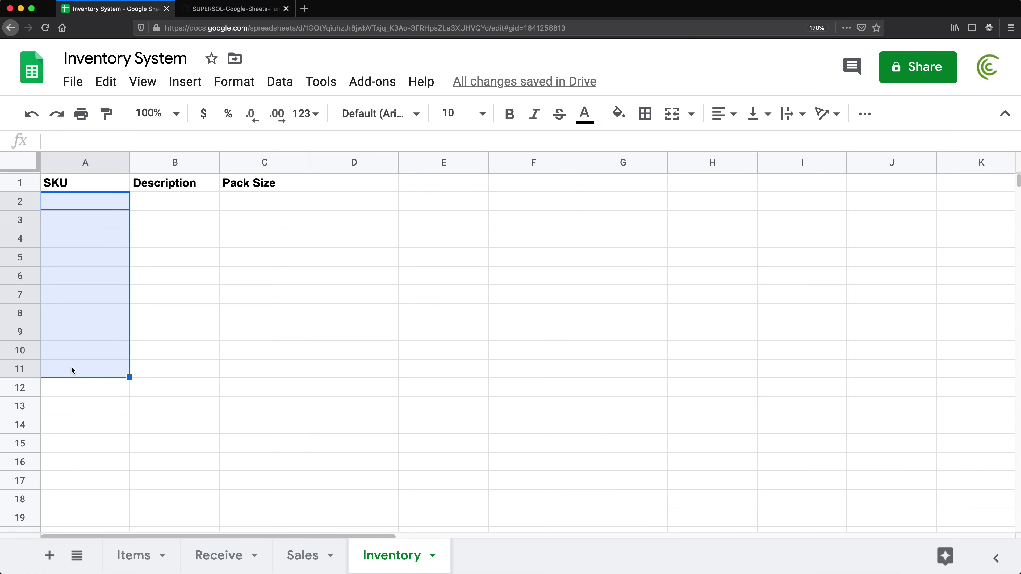
click(298, 555)
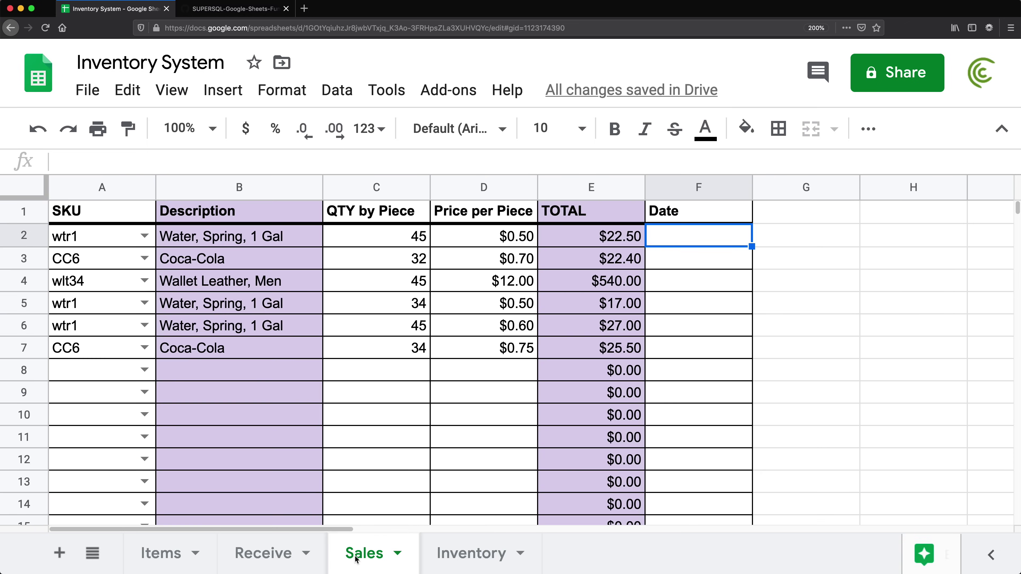
click(265, 560)
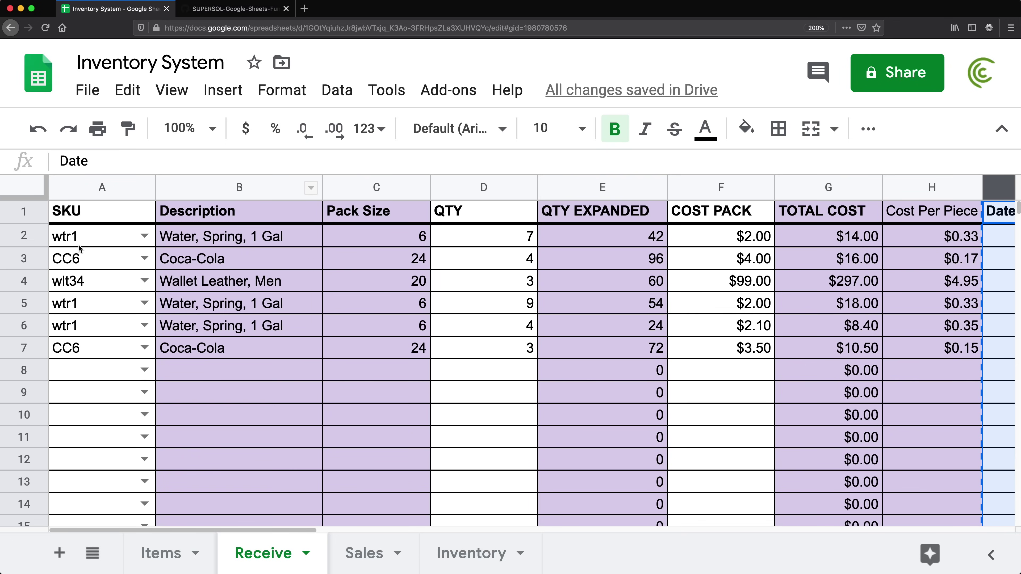
click(363, 554)
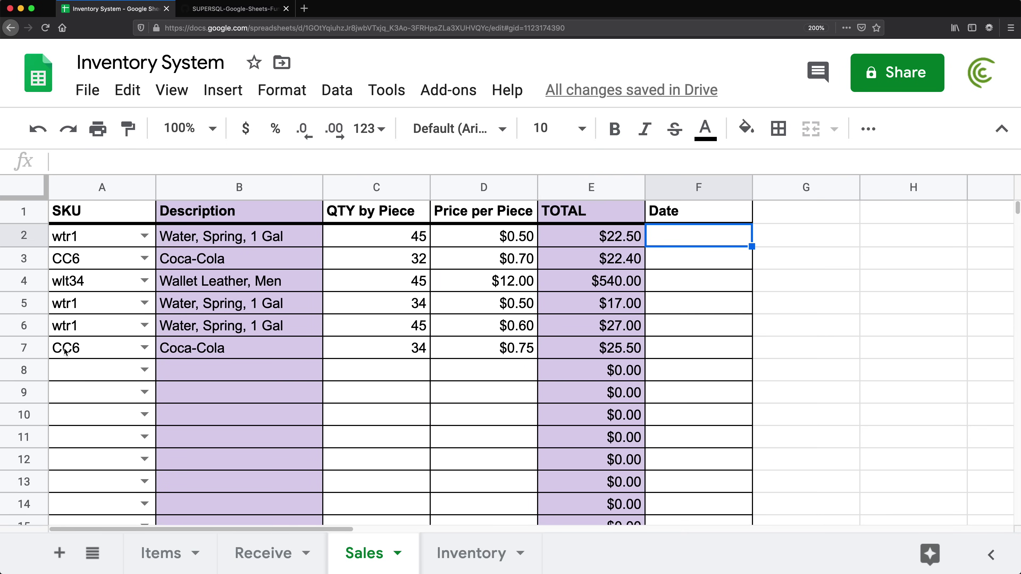
key(ctrl+shift+Page_Up)
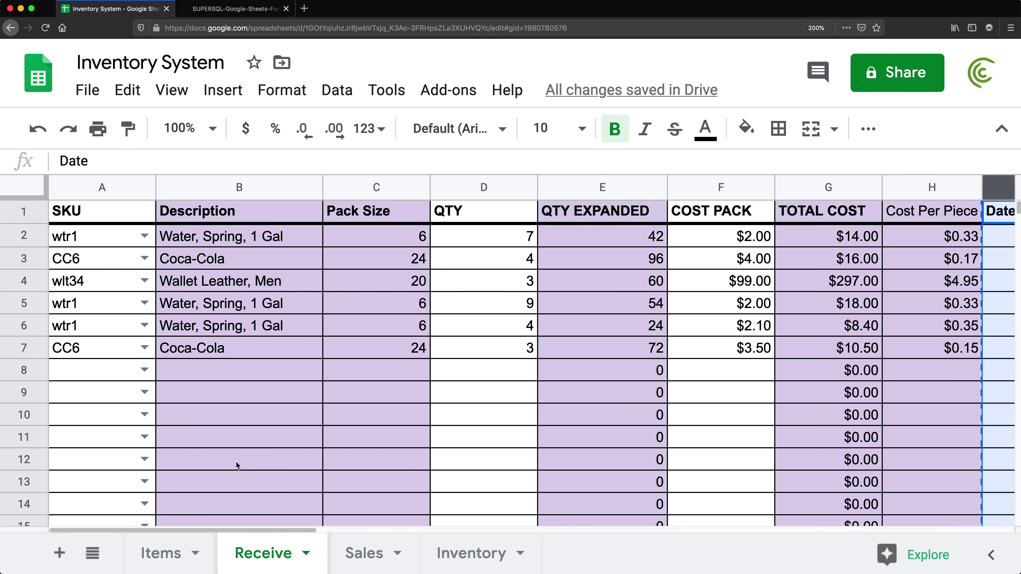
drag(89, 242, 100, 357)
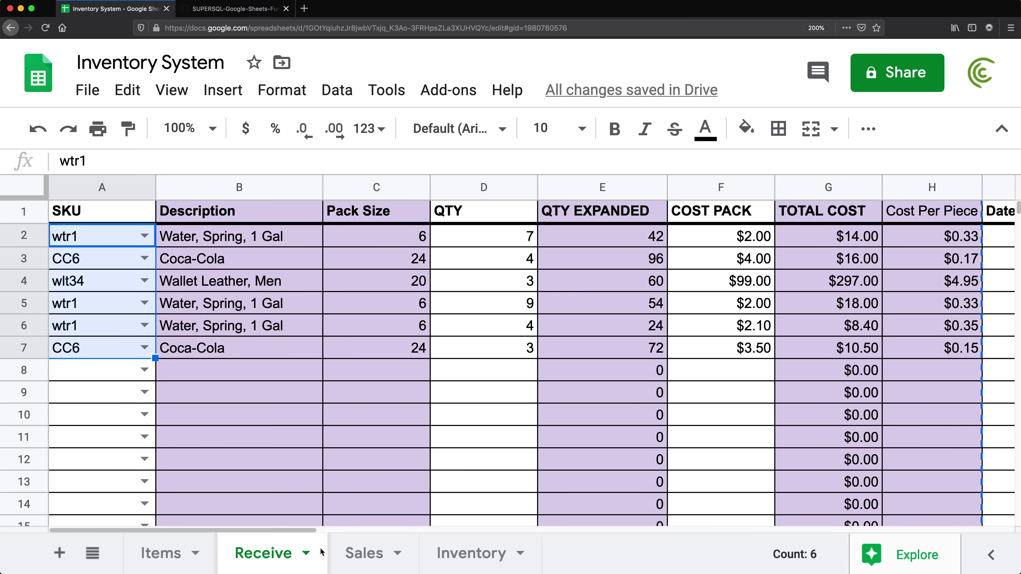
Start a UNIQUE formula in A2 of the Inventory sheet that references A1:A15 of the Receive sheet.
click(486, 560)
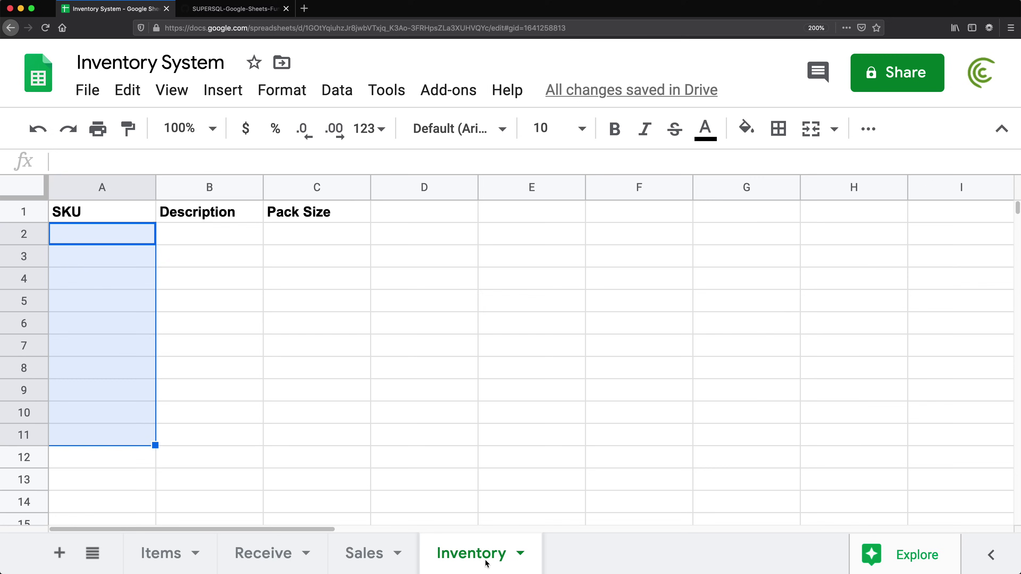
click(116, 235)
text(=)
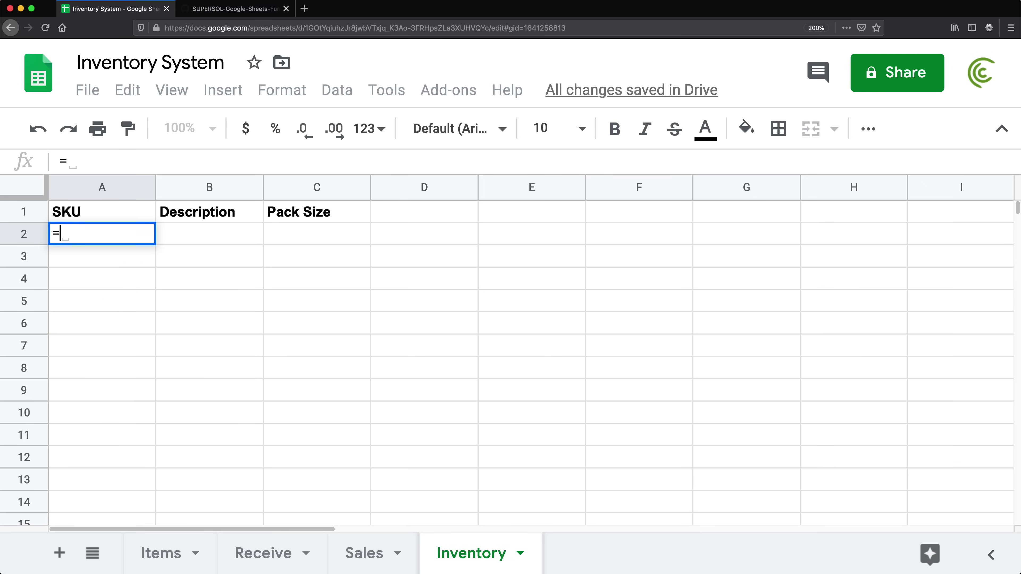
text(uni)
click(144, 196)
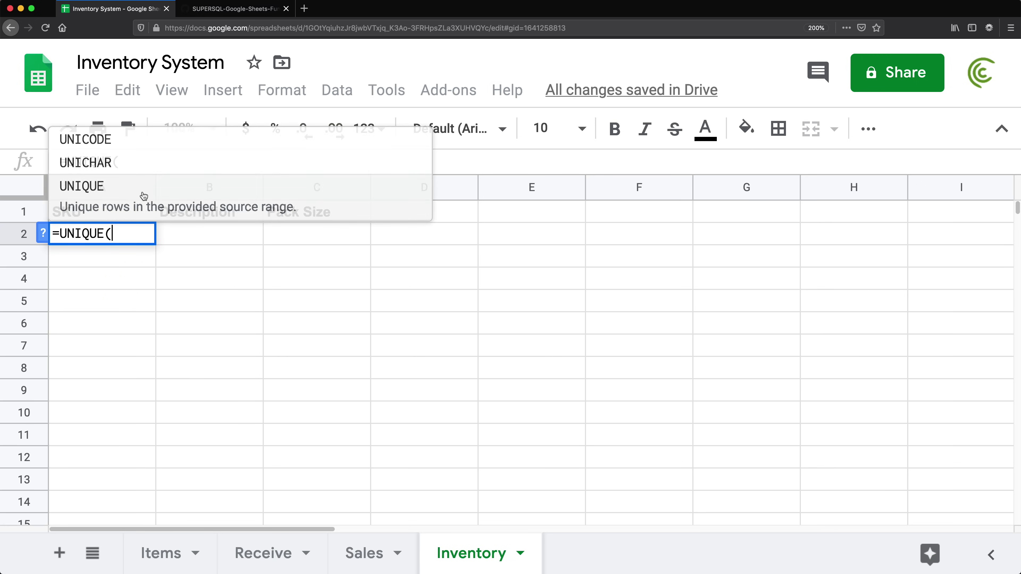
click(270, 559)
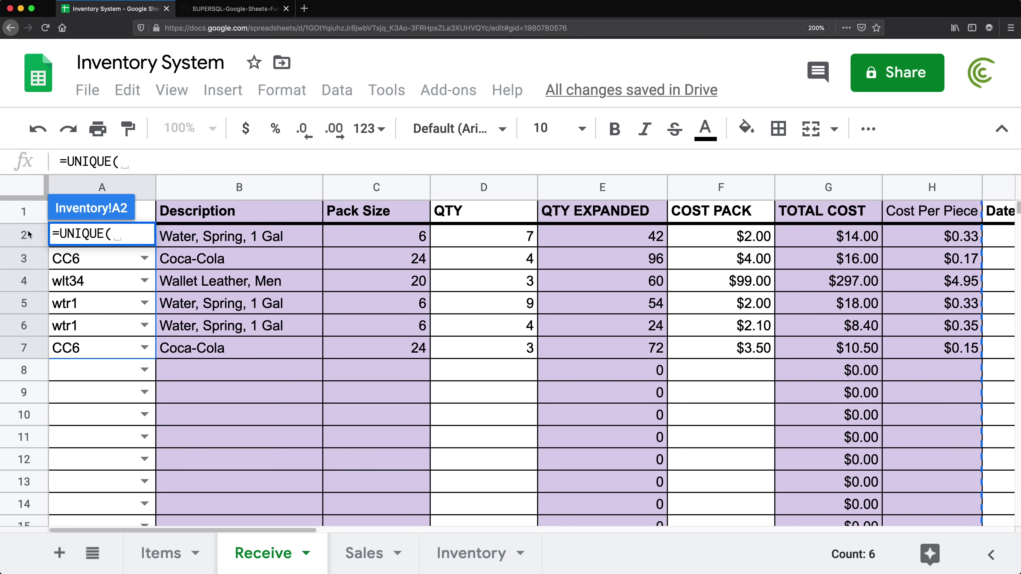
drag(145, 219, 126, 446)
scroll(132, 402, up, 2)
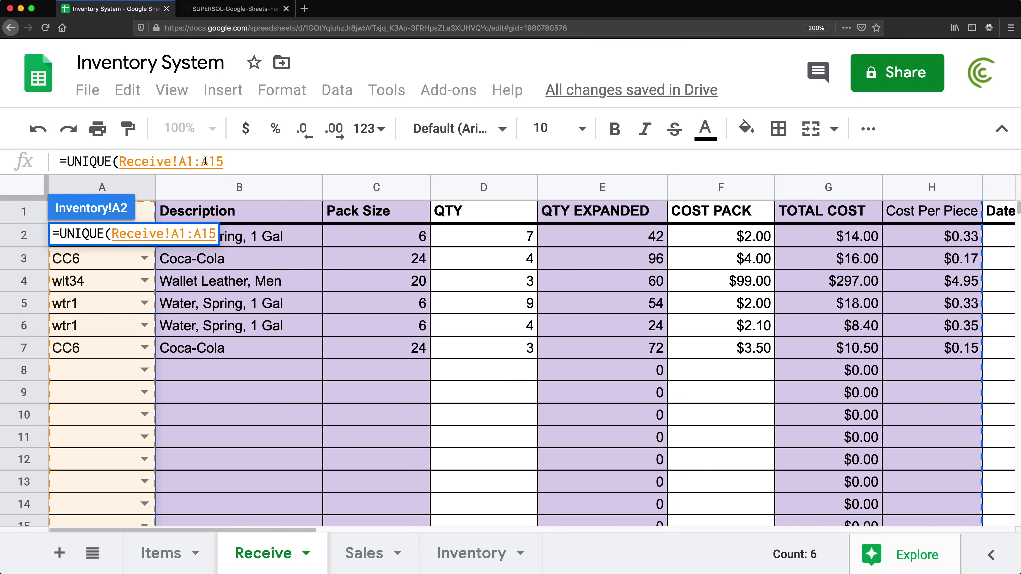
Change the referenced range to Receive!A2:A and complete the formula as =UNIQUE(Receive!A2:A).
click(259, 166)
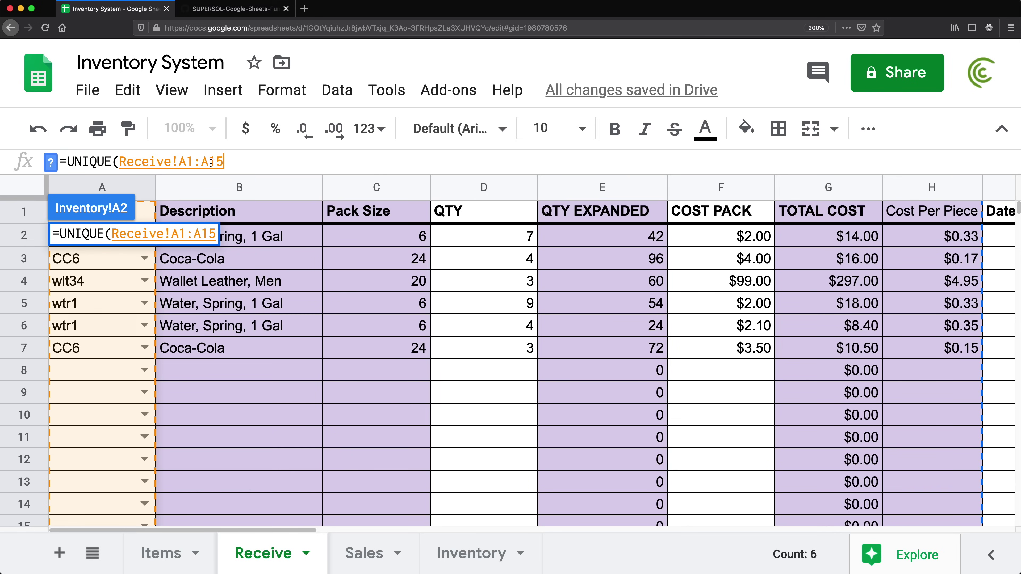
key(BackSpace)
text(2)
key(BackSpace)
key(BackSpace)
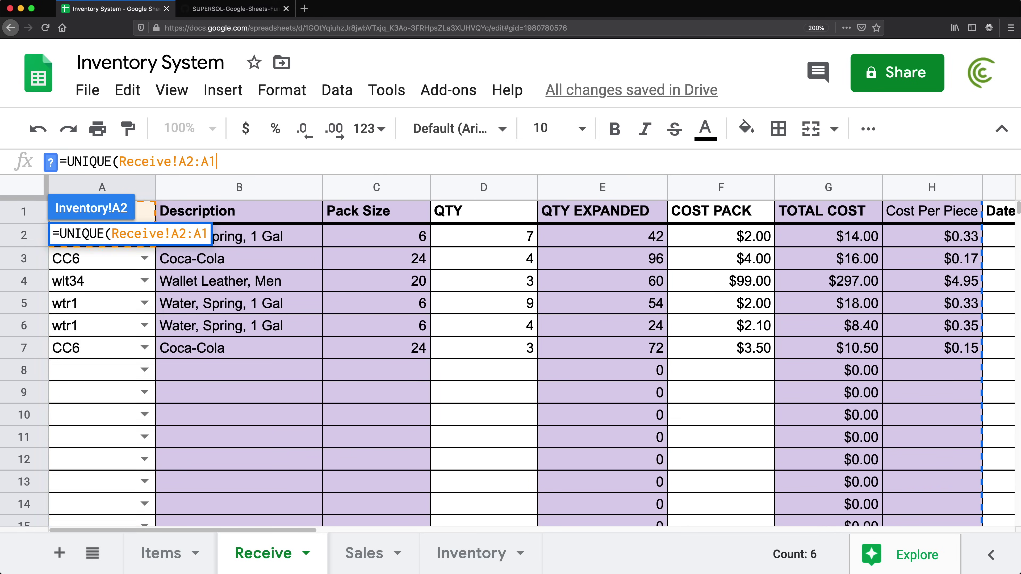
text(()
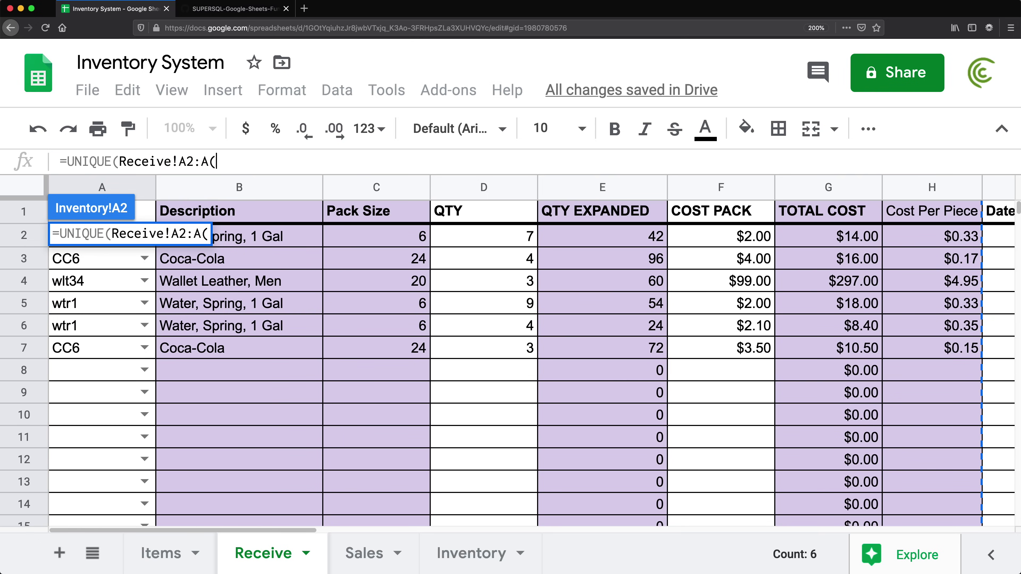
key(BackSpace)
text())
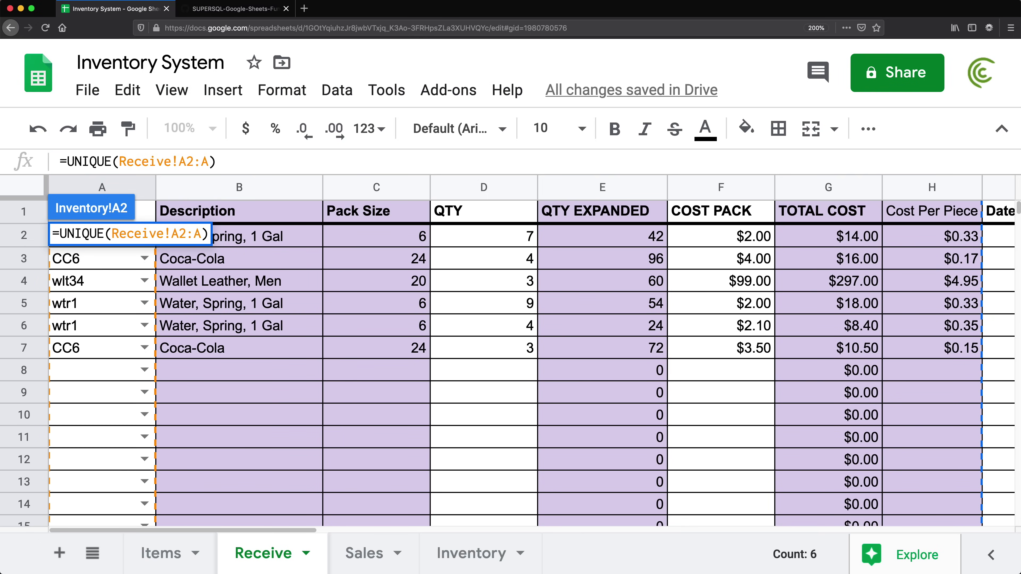
key(Return)
Compare the SKU list on the Inventory sheet with the SKU column of the Items sheet.
drag(96, 239, 91, 282)
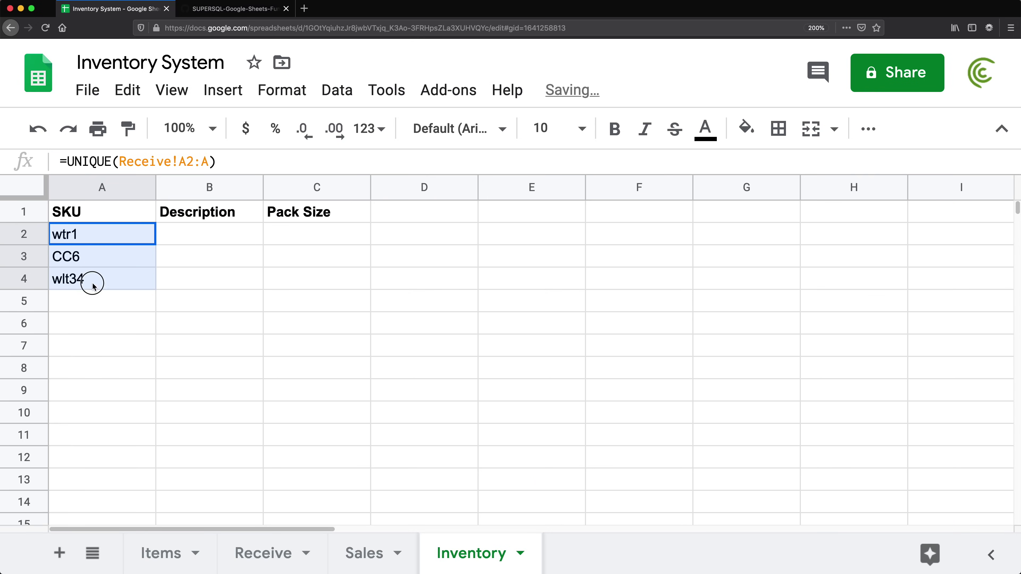
click(277, 538)
drag(94, 236, 92, 337)
click(161, 553)
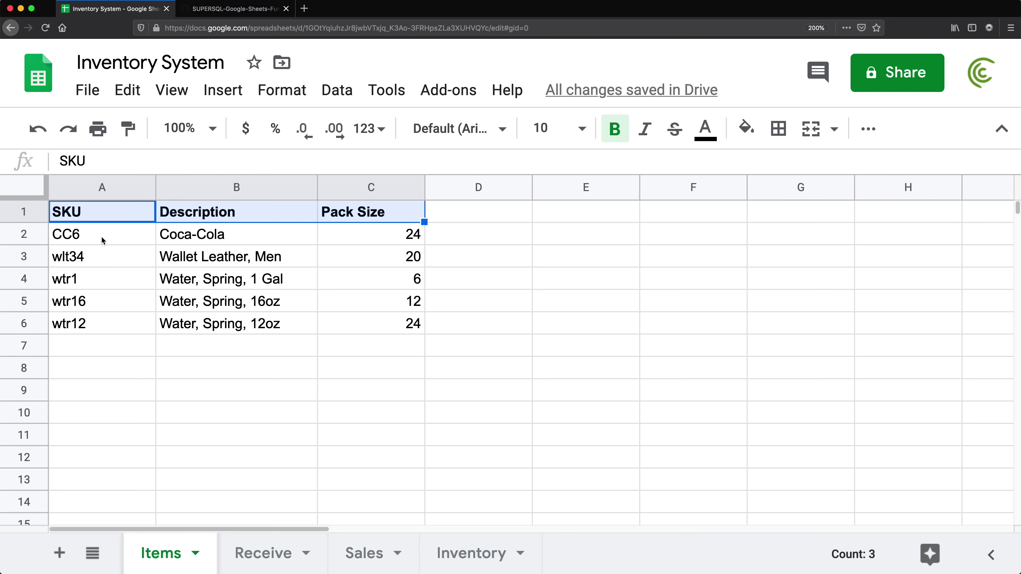
drag(103, 243, 101, 434)
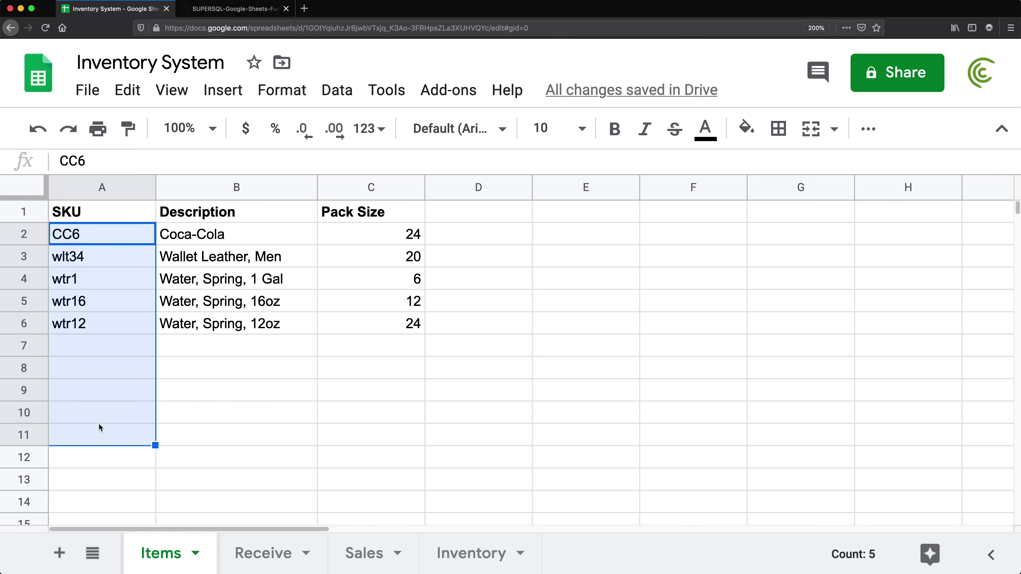
click(480, 553)
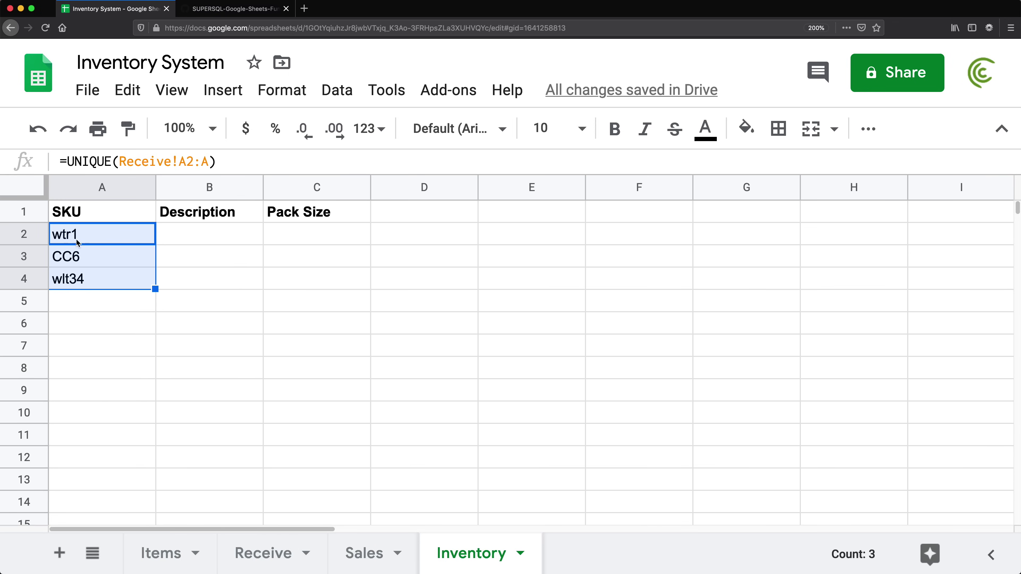
drag(88, 238, 101, 308)
click(97, 243)
click(92, 221)
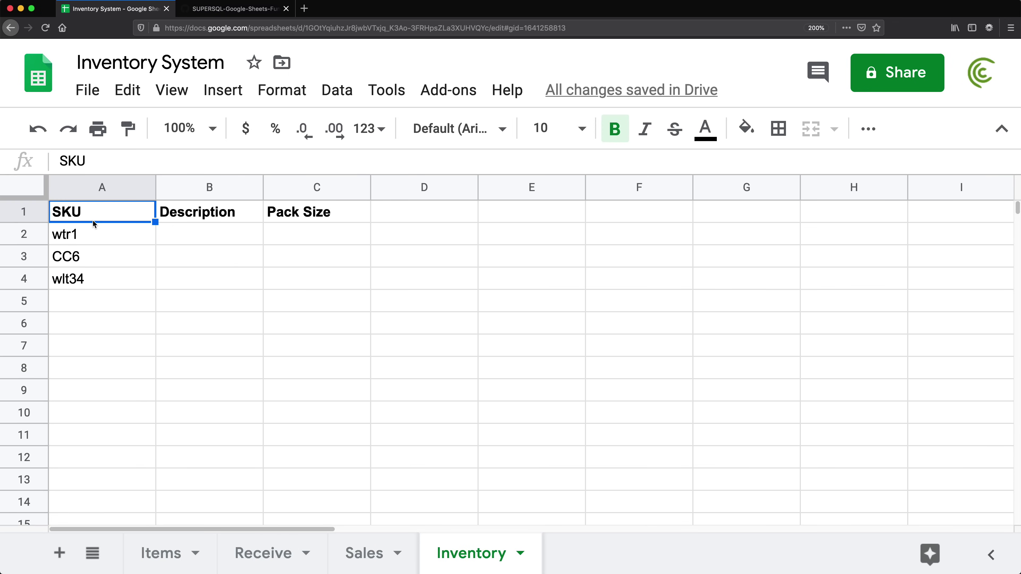
drag(94, 232, 120, 281)
click(180, 237)
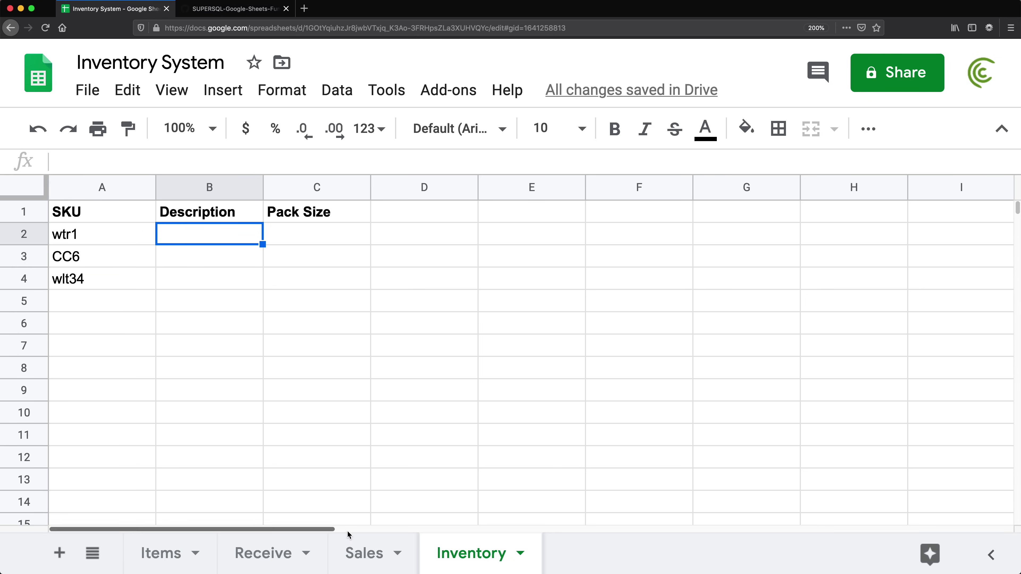
Copy the Description formula =IF(A2="","",VLOOKUP(A2,Items!$A$2:$C,2,0)) from B2 of the Receive sheet into B2 of the Inventory sheet.
click(261, 554)
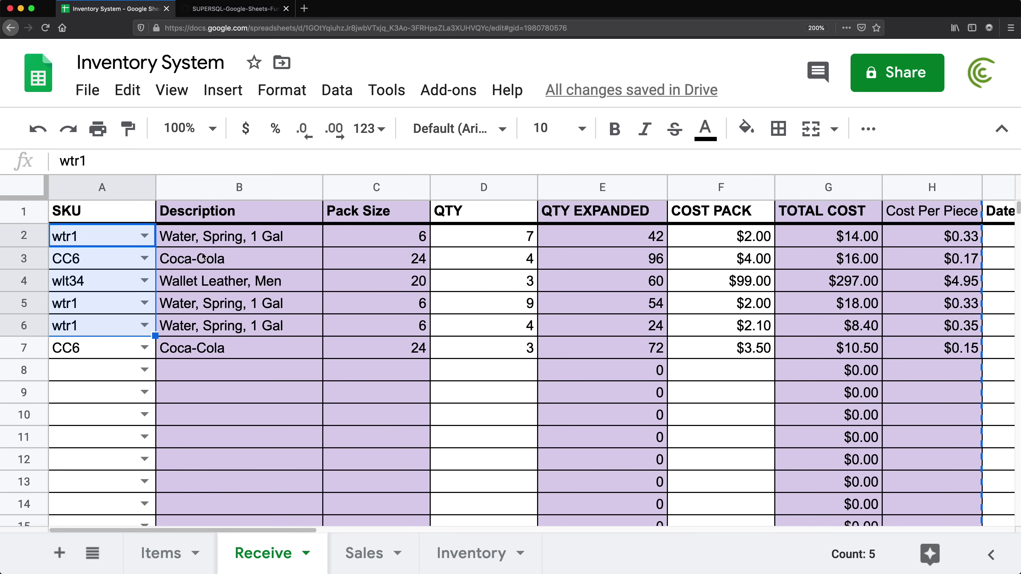
click(199, 237)
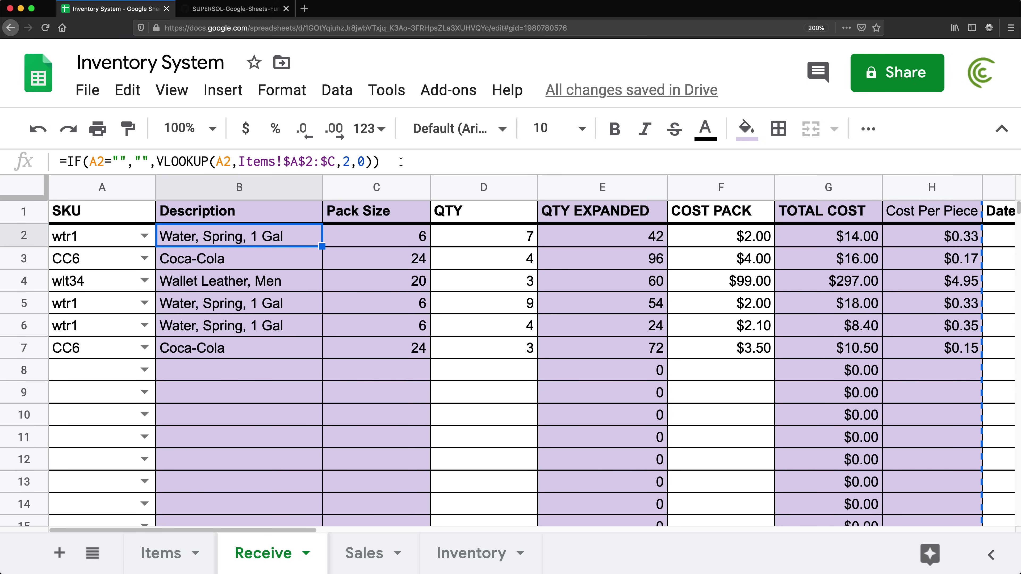
drag(401, 162, 0, 159)
key(ctrl+c)
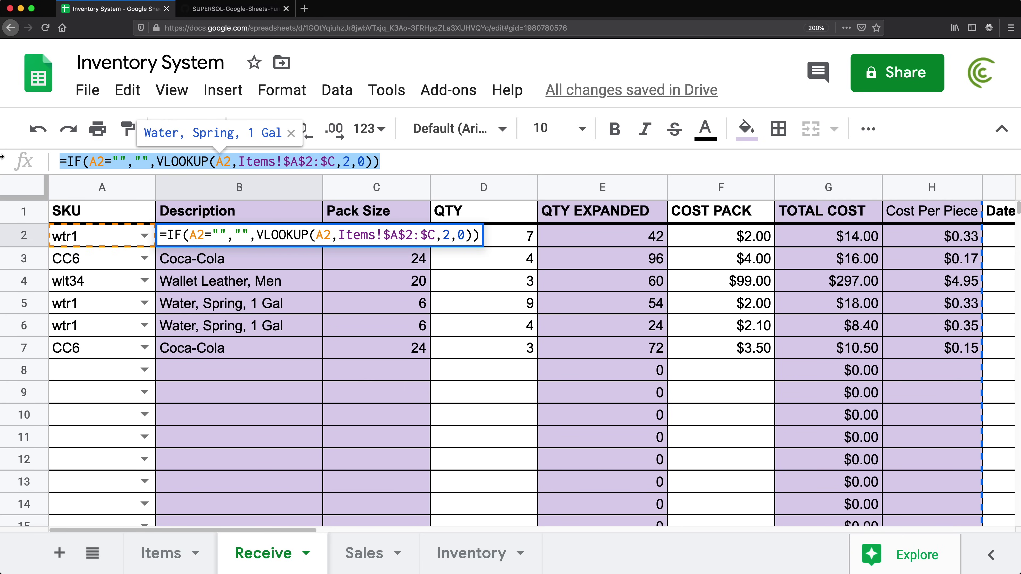
key(Escape)
click(442, 554)
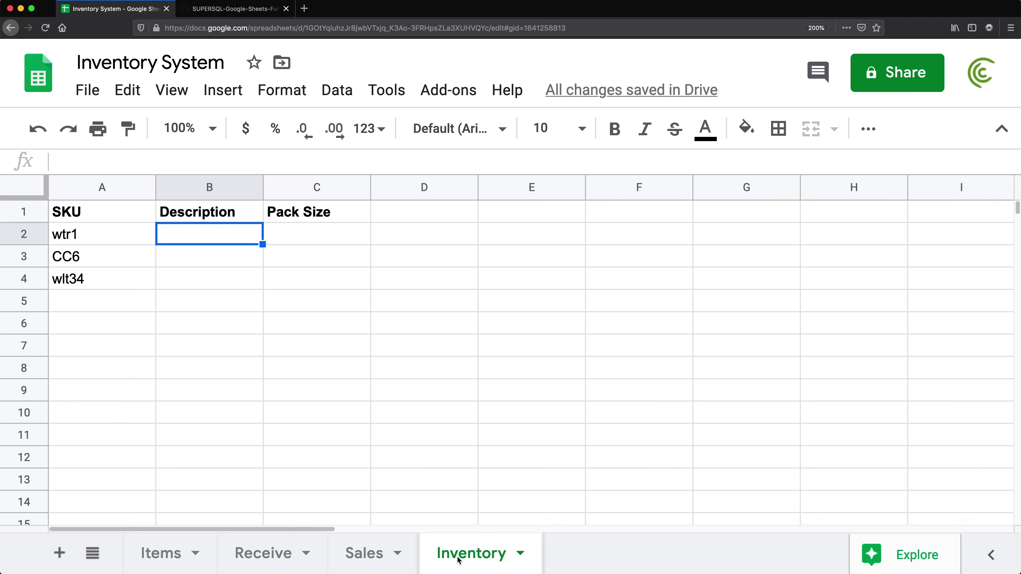
double_click(226, 237)
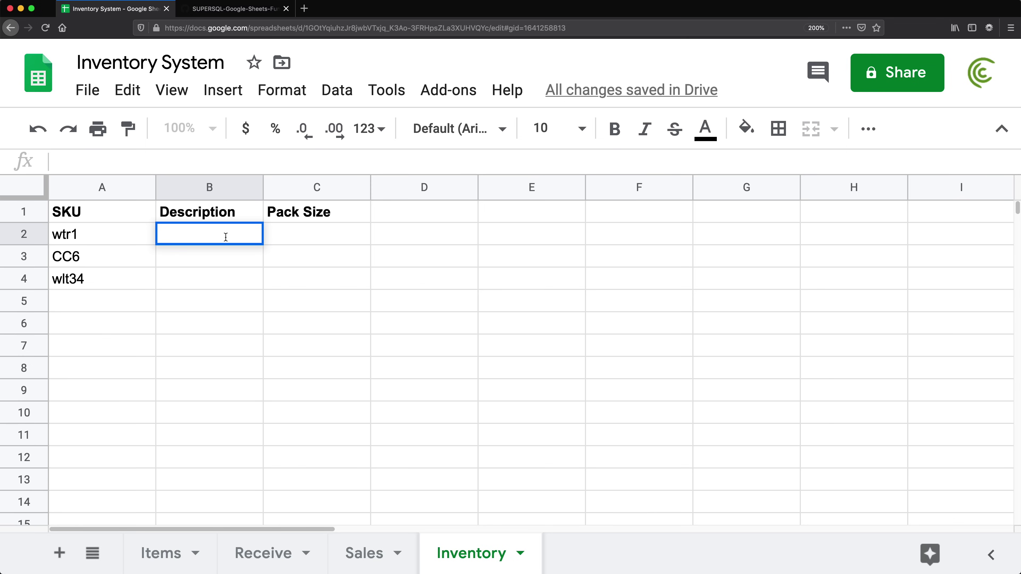
key(ctrl+v)
key(Return)
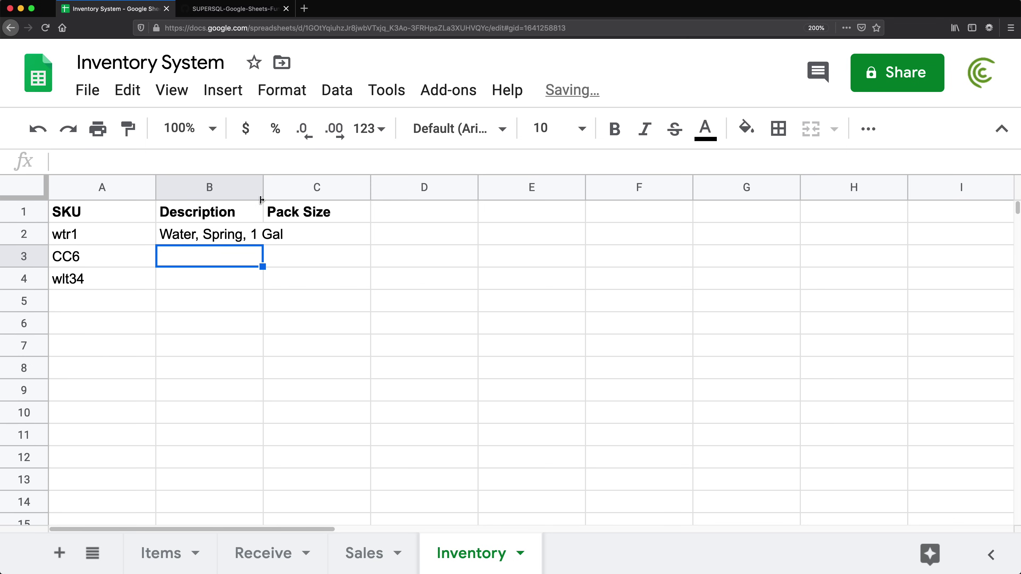
Widen the Description column on the Inventory sheet to fit its text and fill the B2 formula down to B4.
drag(261, 193, 298, 192)
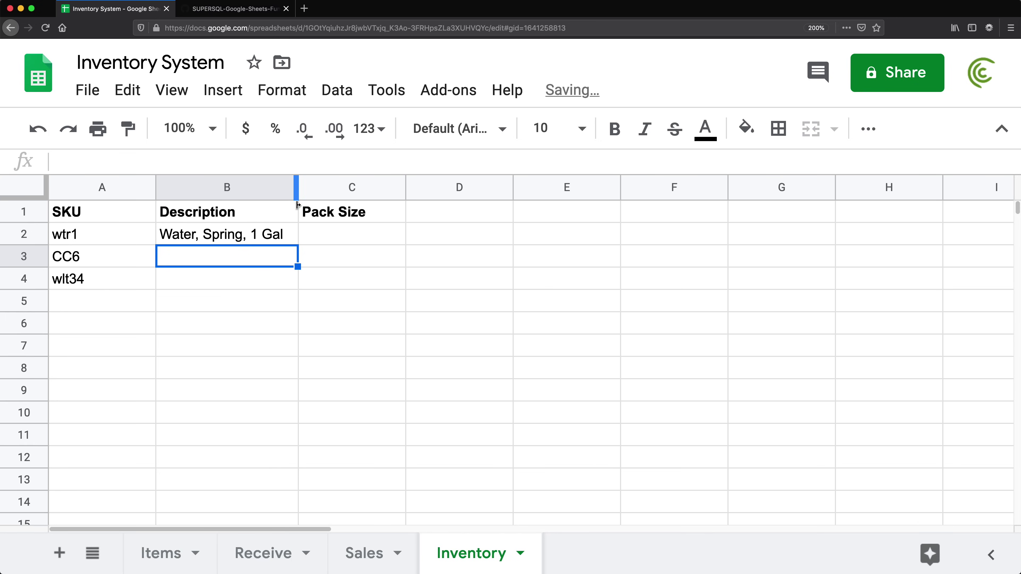
click(293, 242)
double_click(297, 245)
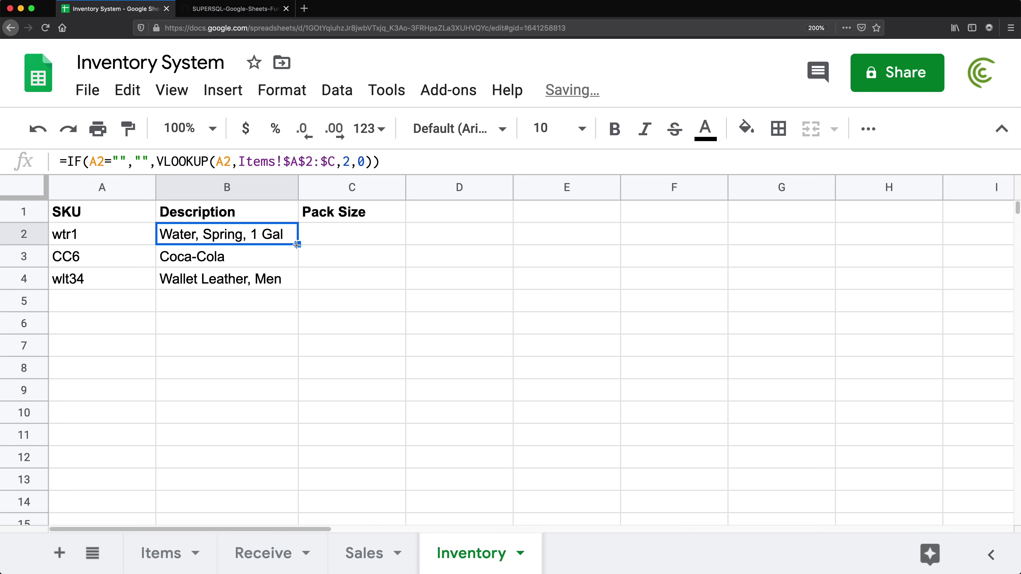
Extend the Description formula from B4 down to row 1000 of the Inventory sheet and return to B2.
click(260, 284)
click(249, 330)
click(239, 288)
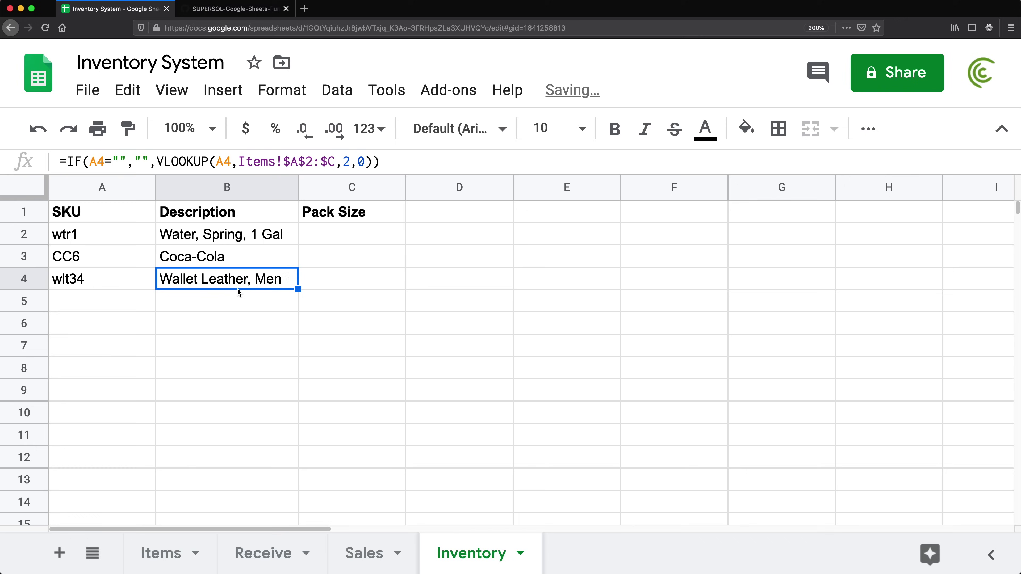
key(shift+Down)
key(ctrl+shift+Down)
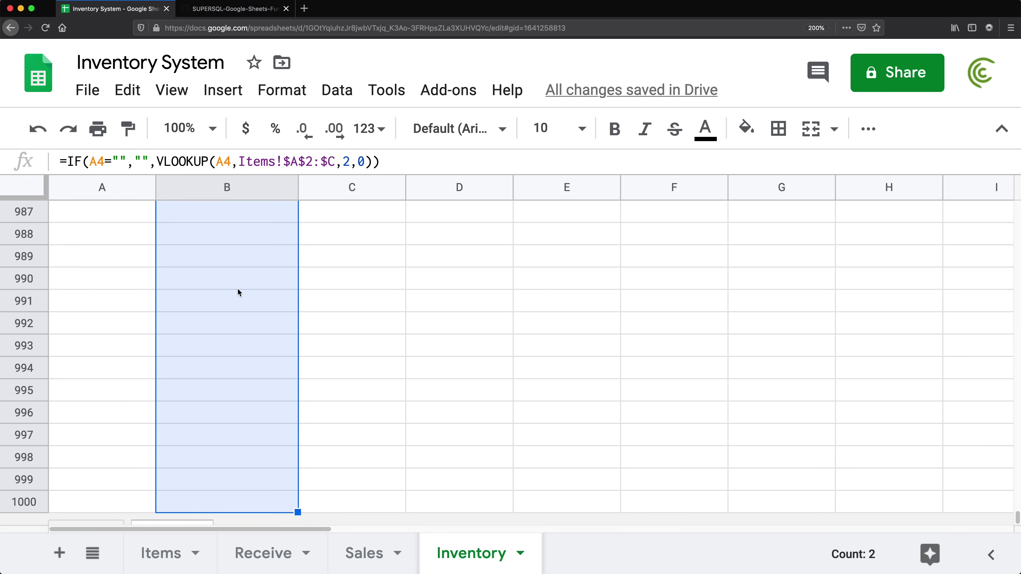
key(super+d)
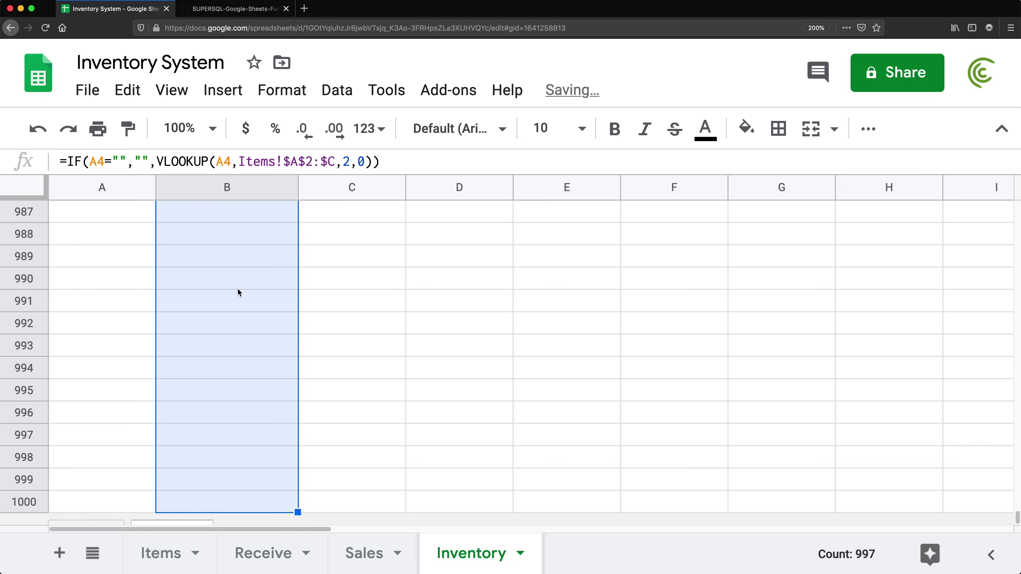
key(super+Up)
key(Down)
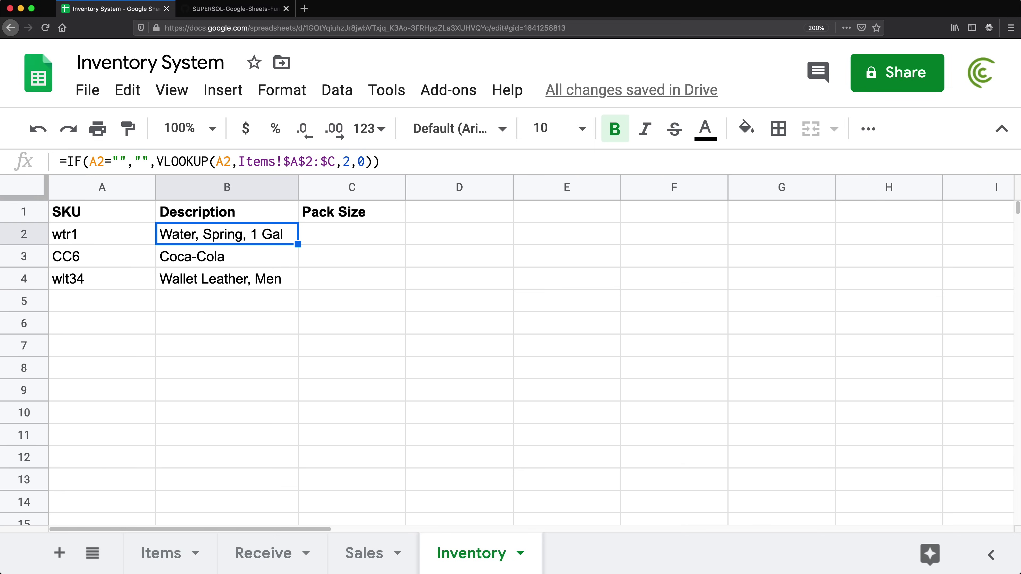
Check the filled Description cells in column B of the Inventory sheet and the formula in B2.
key(Down)
key(Down)
key(Down)
key(Down)
key(Up)
key(Up)
key(Up)
key(Up)
key(Up)
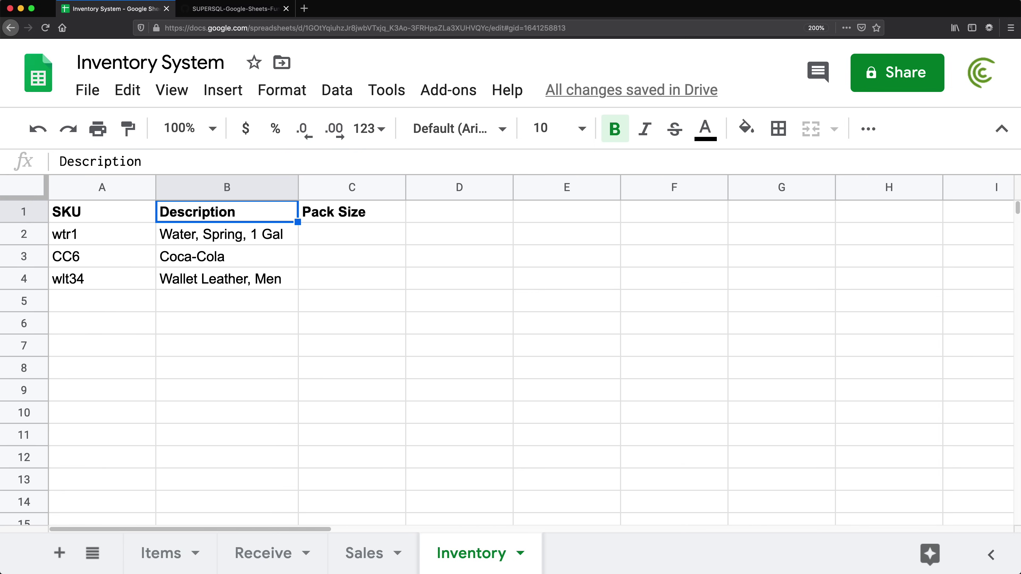
key(Right)
key(Down)
click(208, 235)
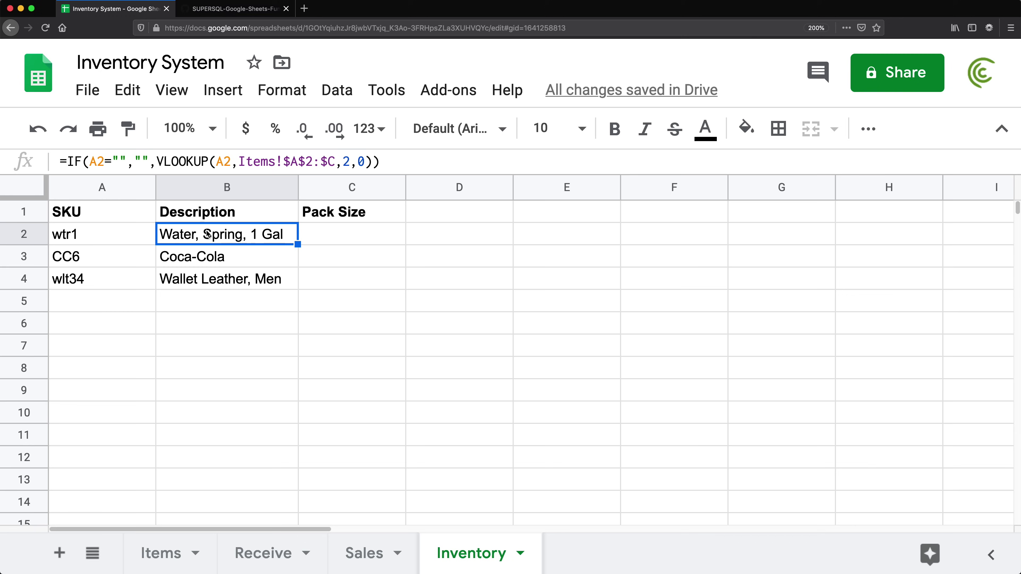
Copy the Pack Size formula =IF(A2="","",VLOOKUP(A2,Items!$A$2:$C,3,0)) from C2 of the Receive sheet into C2 of the Inventory sheet.
click(279, 553)
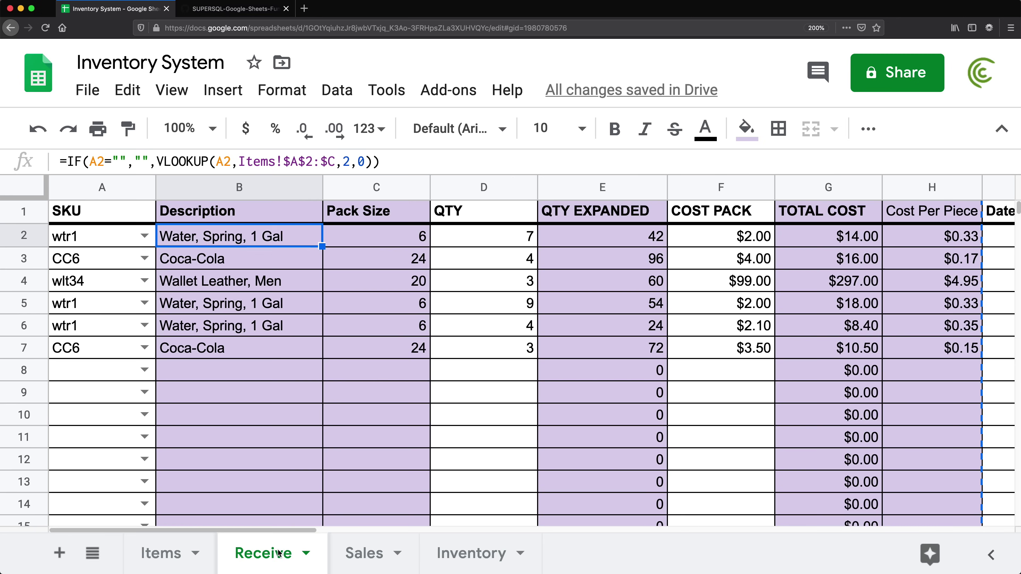
click(423, 237)
drag(381, 161, 2, 146)
key(super+c)
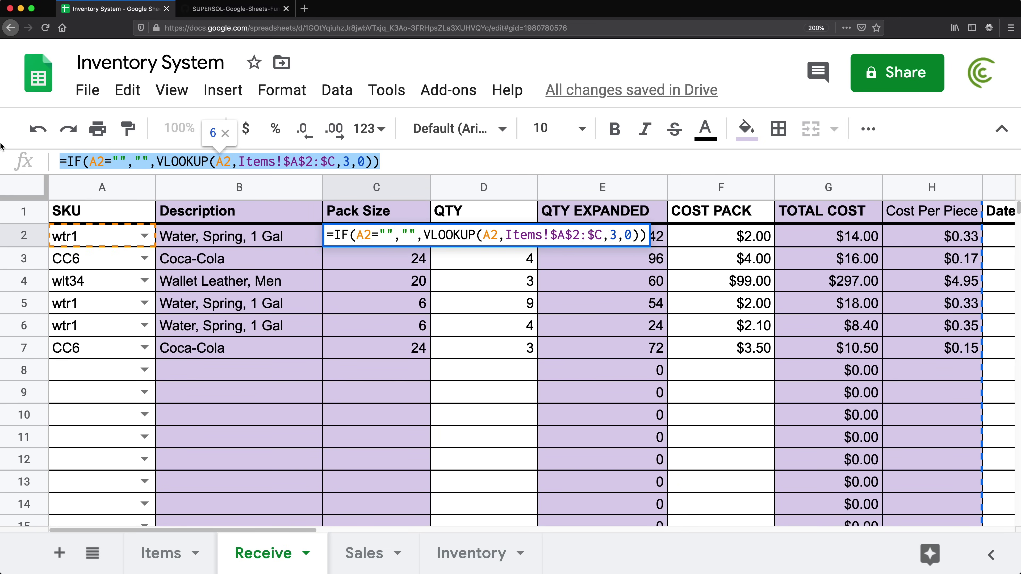
key(Escape)
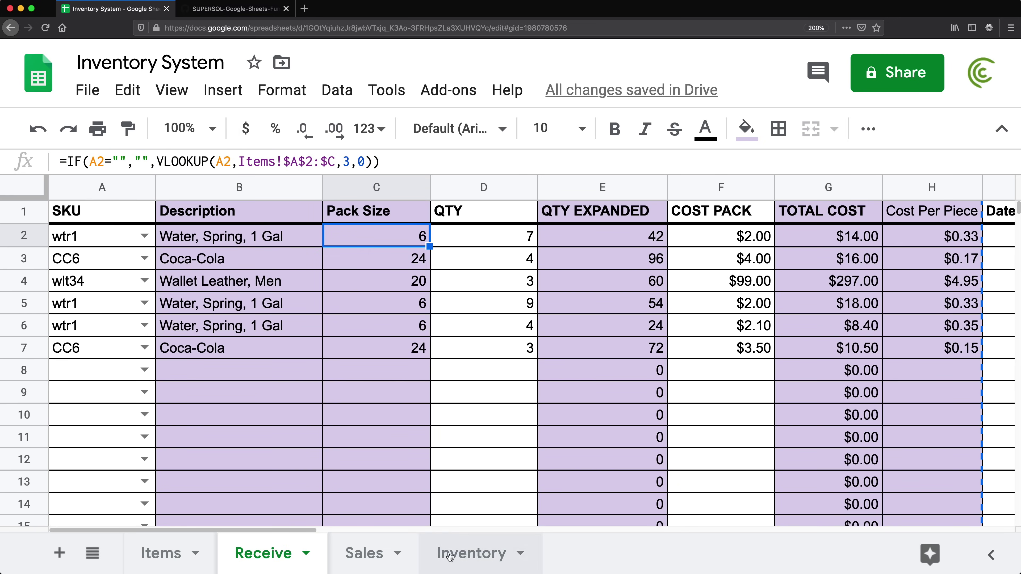
click(462, 553)
click(344, 231)
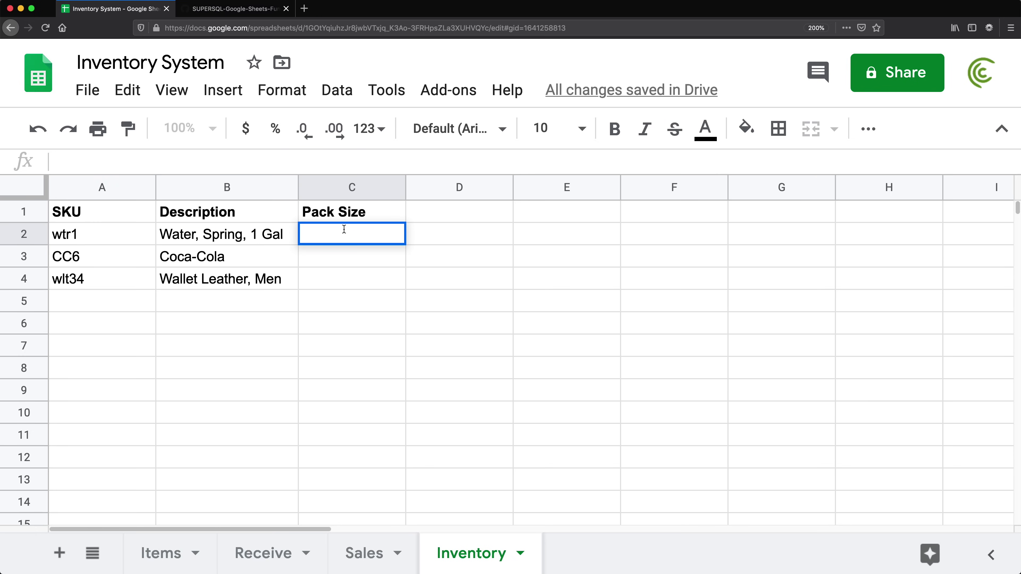
key(super+v)
key(Return)
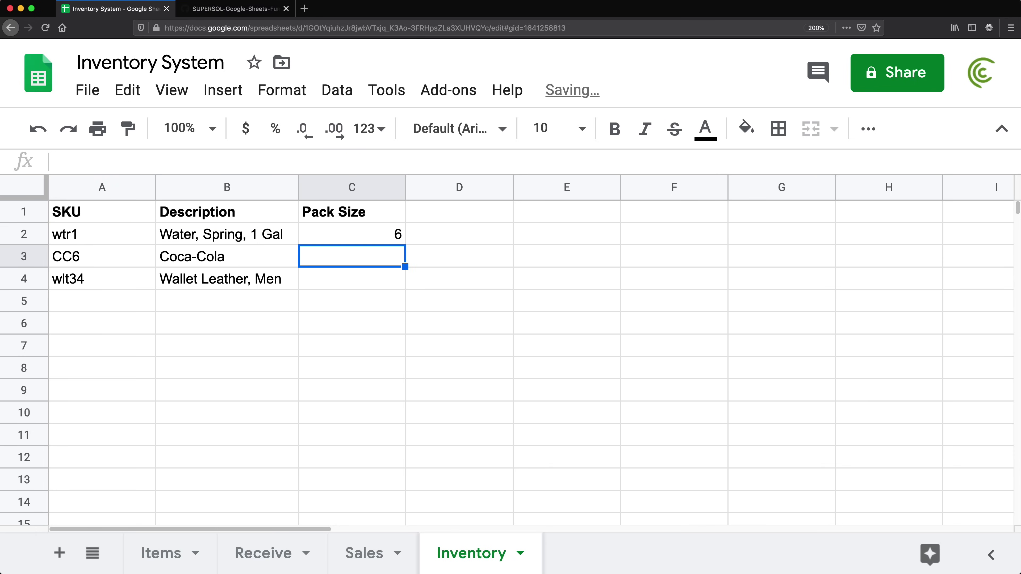
Fill the Pack Size formula from C2 down to row 1000 of the Inventory sheet and check the first rows.
click(374, 226)
key(super+shift+Down)
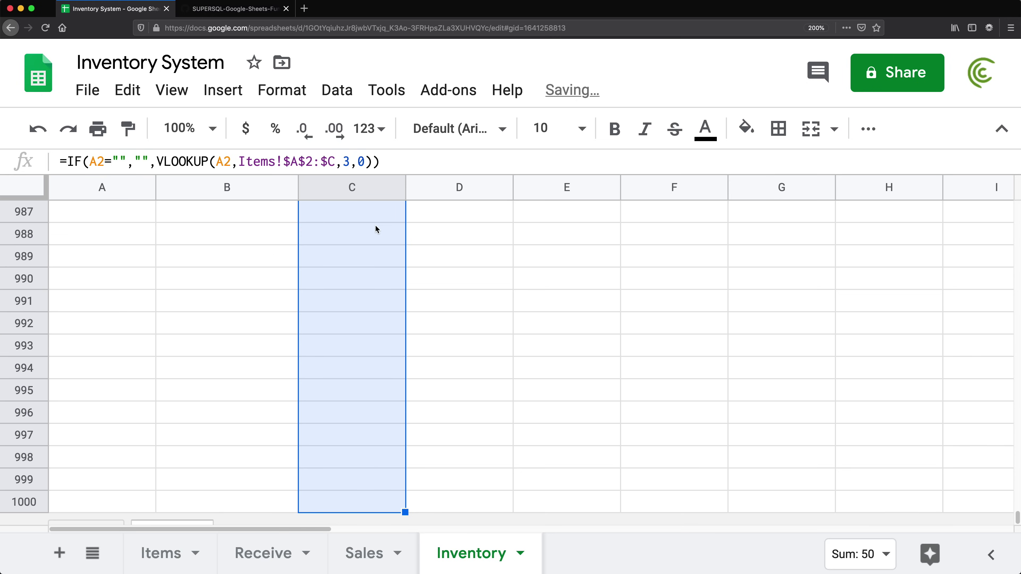
key(super+Up)
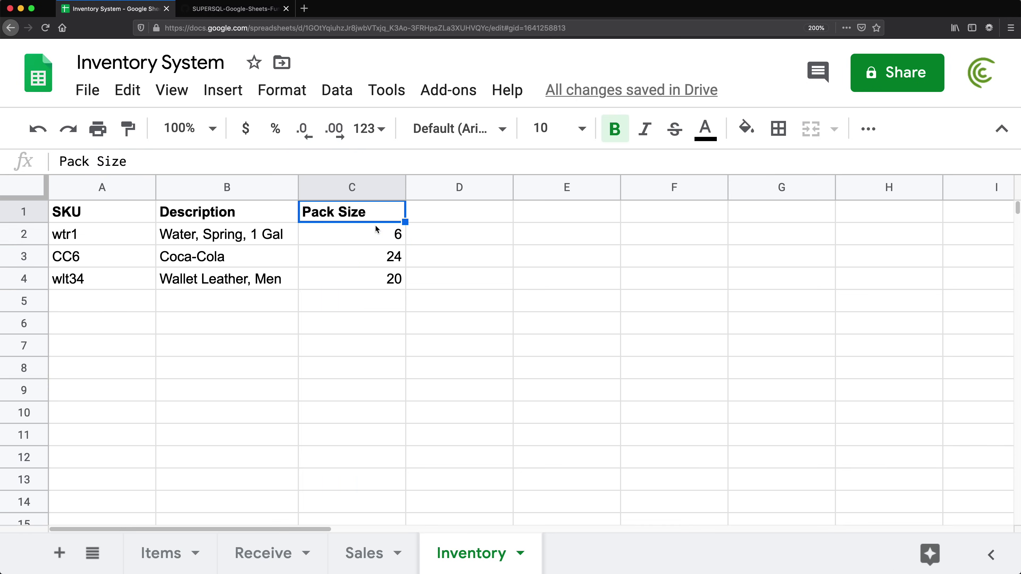
key(Down)
key(Down)
key(Up)
key(Up)
Add the column header Received in D1 of the Inventory sheet and make it bold.
key(Right)
key(Down)
key(Up)
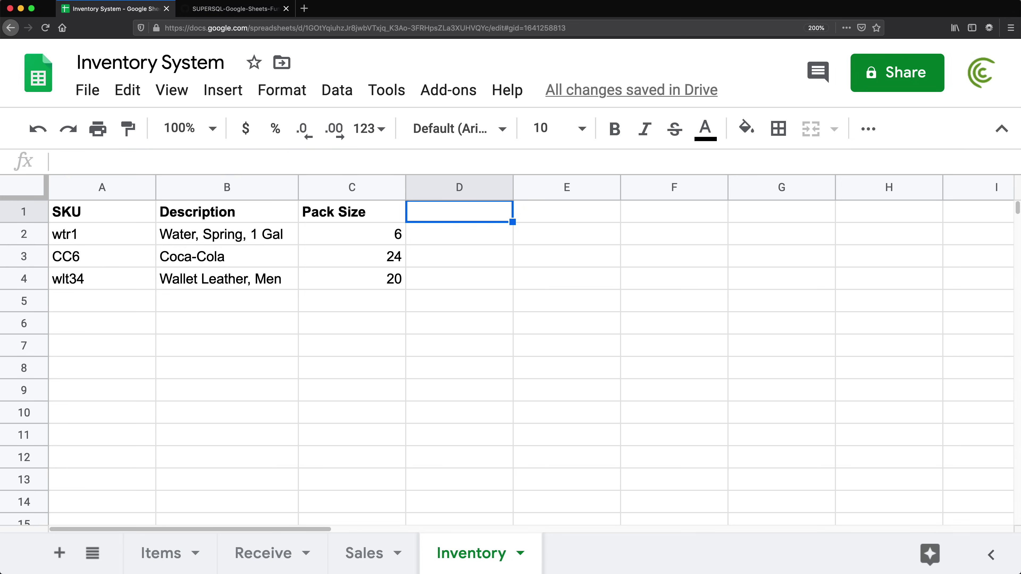
text(Received)
key(Return)
key(super+equal)
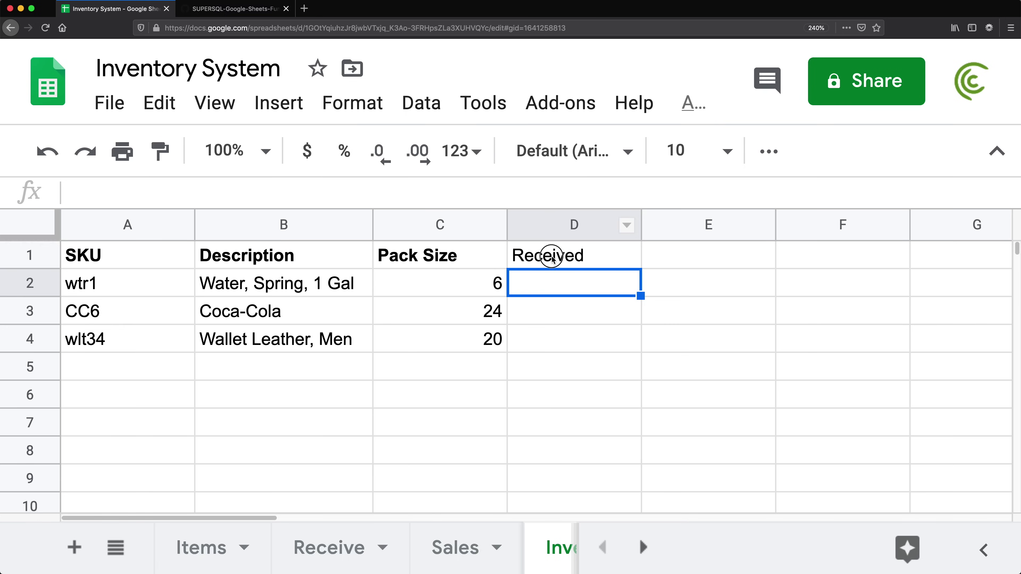
click(552, 258)
click(549, 286)
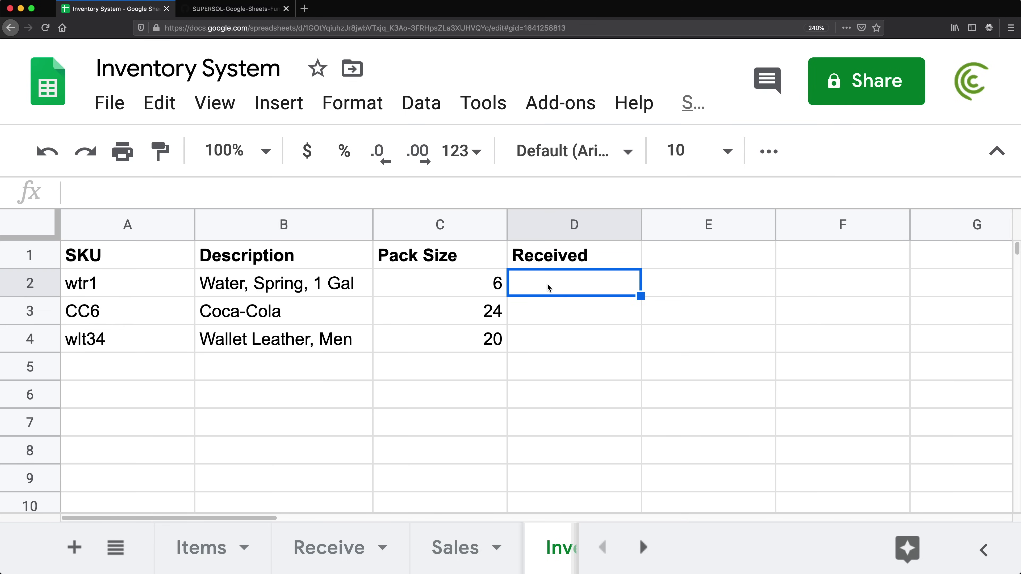
Review the Pack Size, QTY EXPANDED and repeated SKU entries on the Receive sheet, and look over the Sales sheet.
click(338, 552)
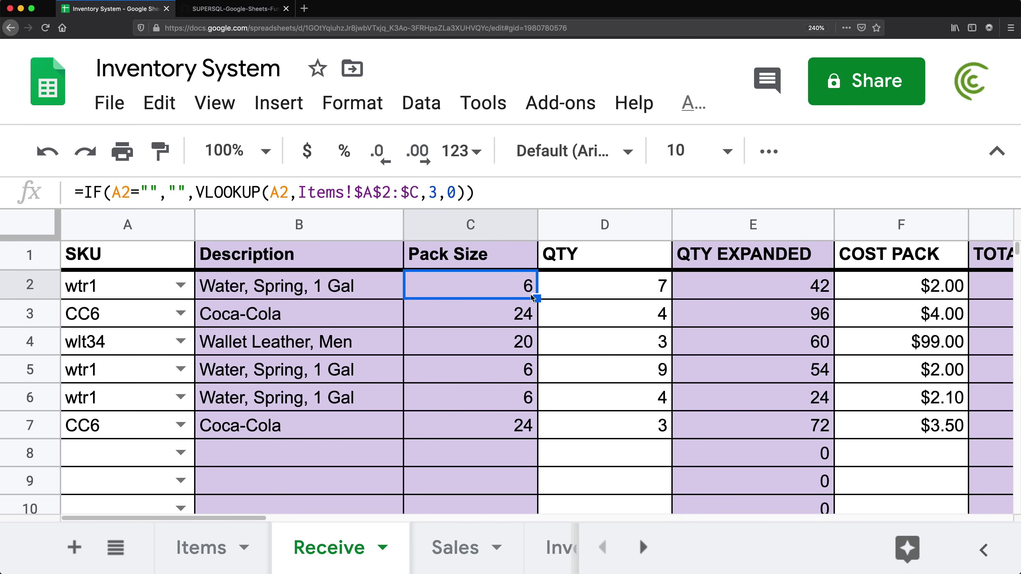
drag(499, 282, 502, 435)
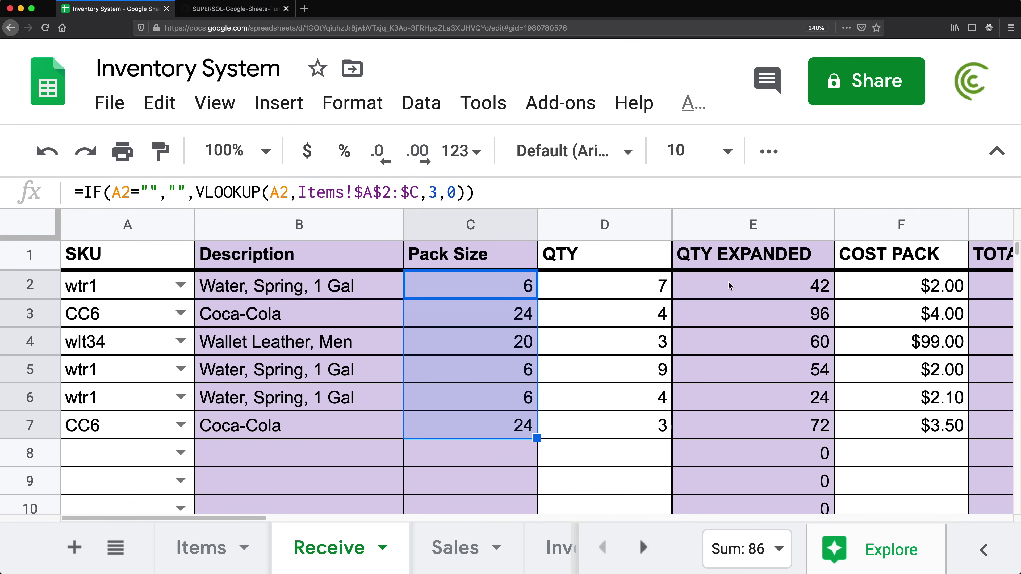
drag(730, 285, 714, 435)
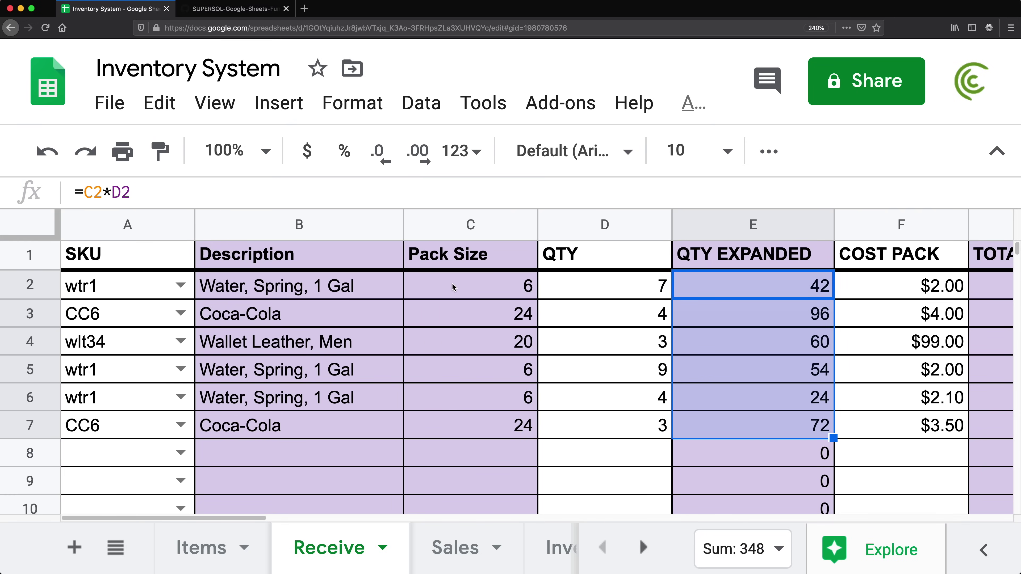
click(88, 289)
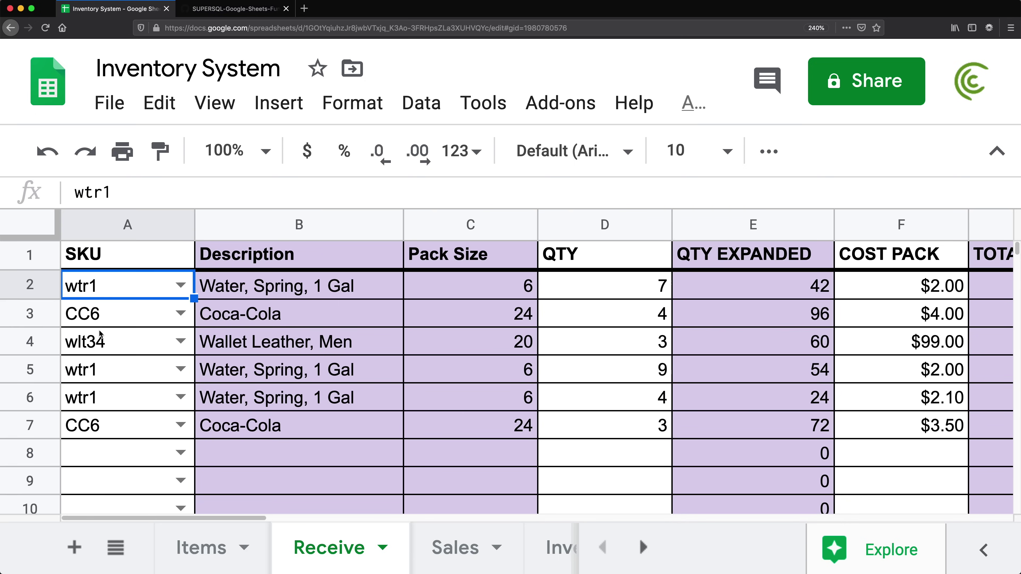
click(96, 373)
click(97, 397)
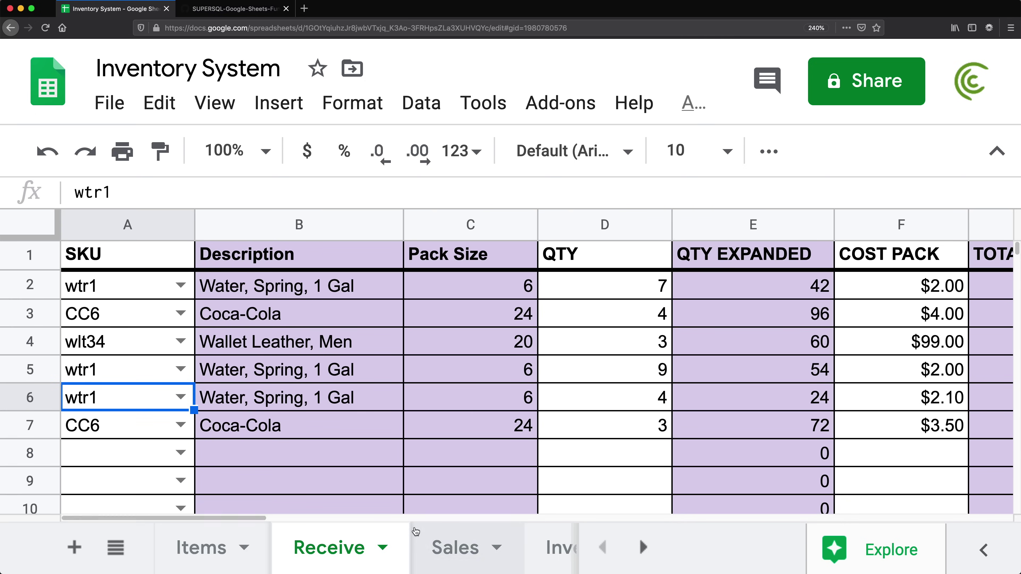
click(452, 560)
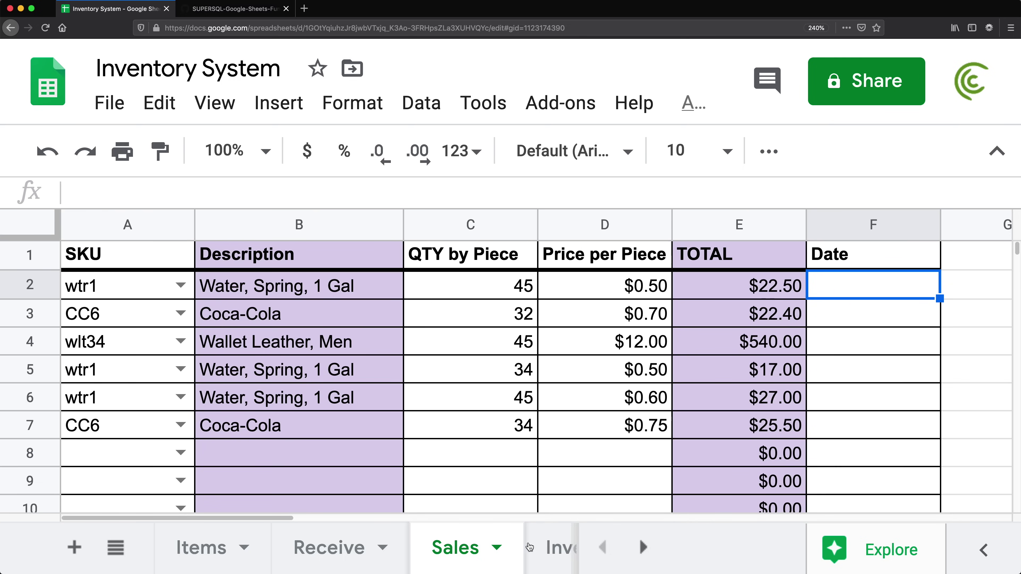
click(552, 546)
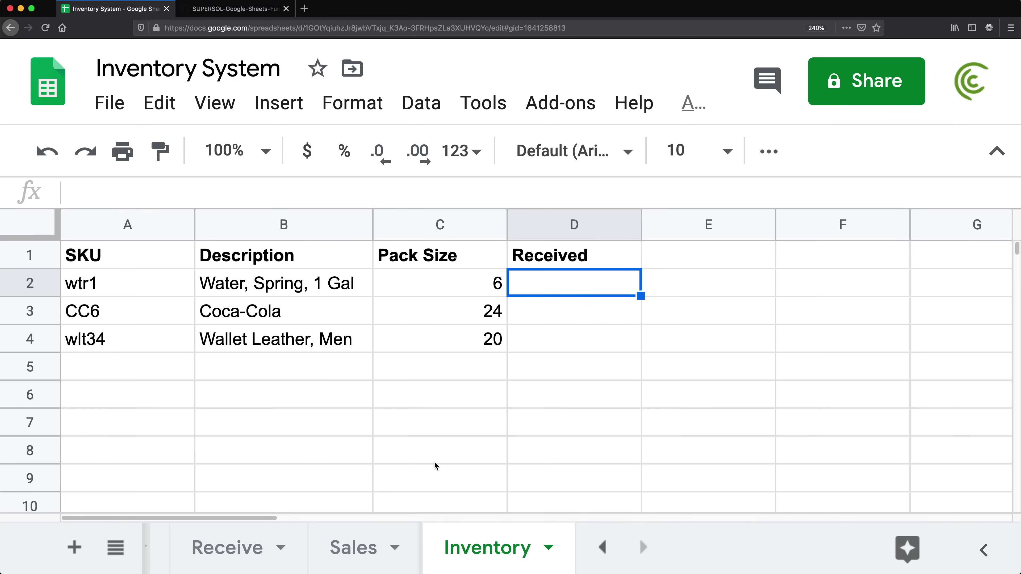
Start a SUMIFS formula in D2 of the Inventory sheet and switch to the Receive sheet for its sum range.
key(super+minus)
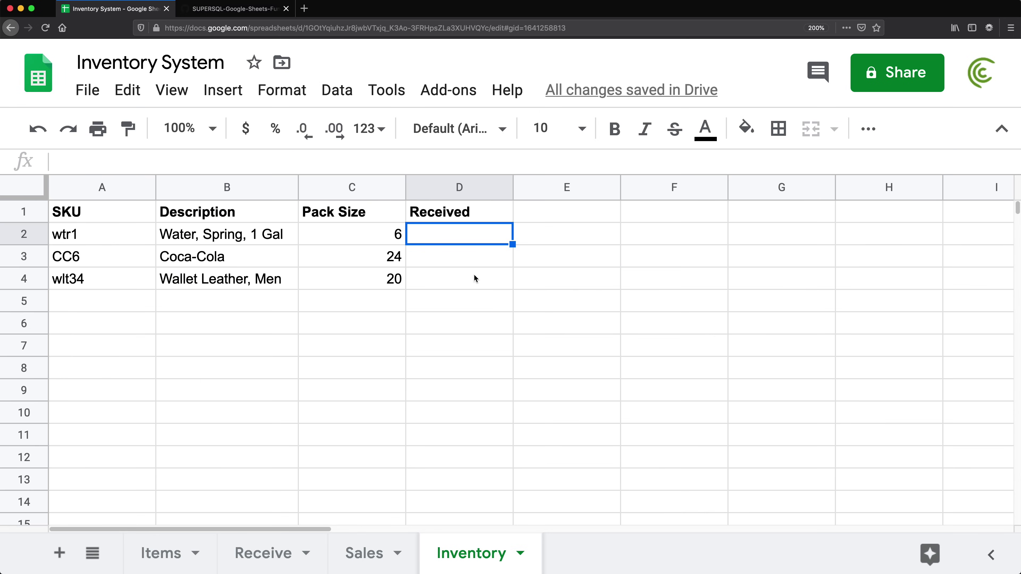
text(=SUMIFS)
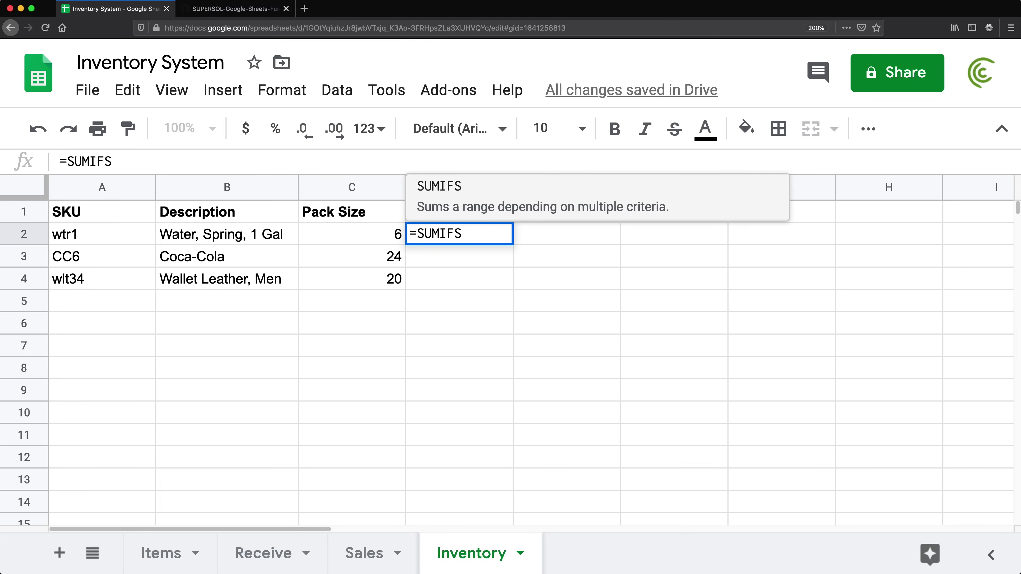
text(()
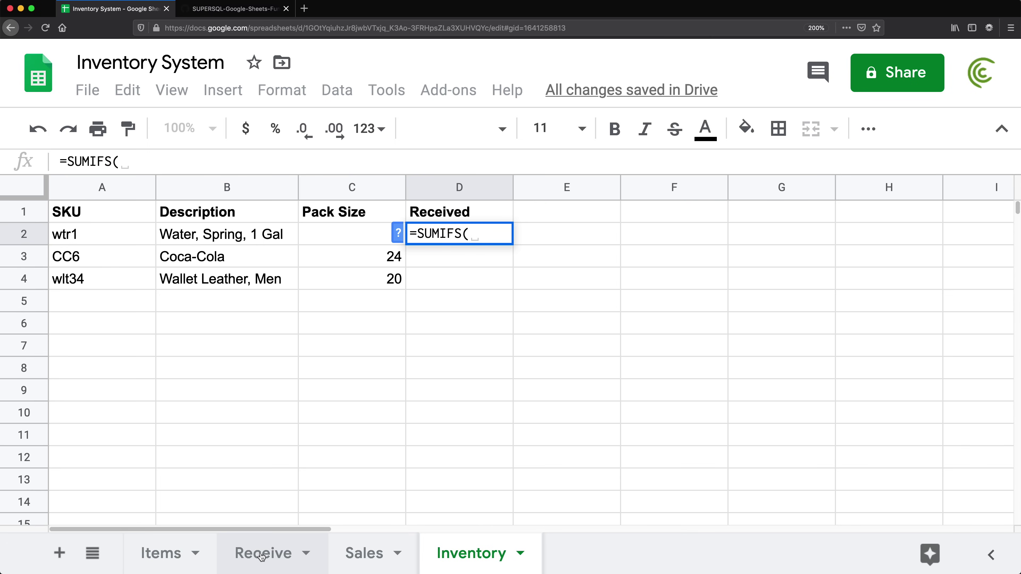
click(262, 557)
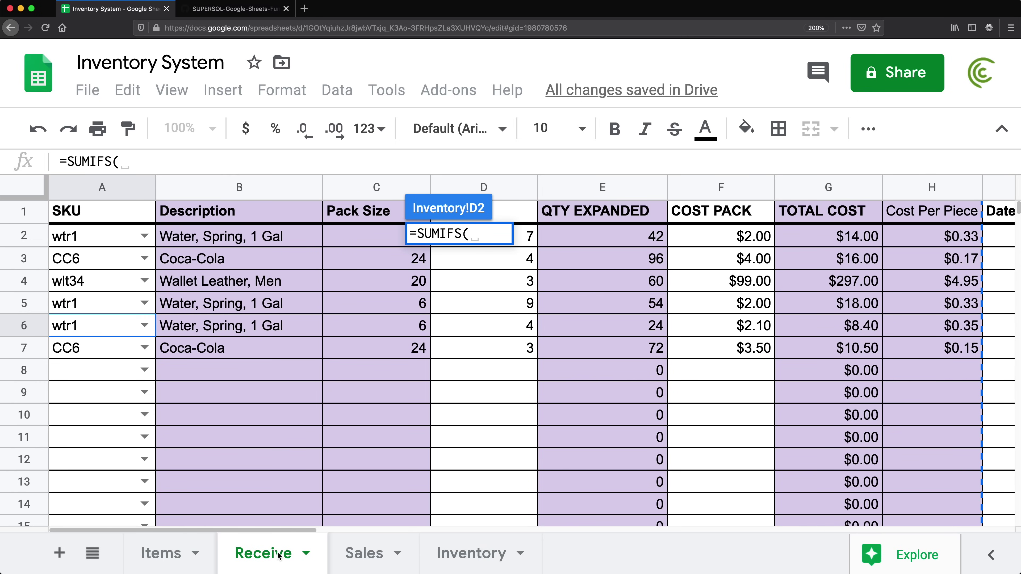
click(508, 187)
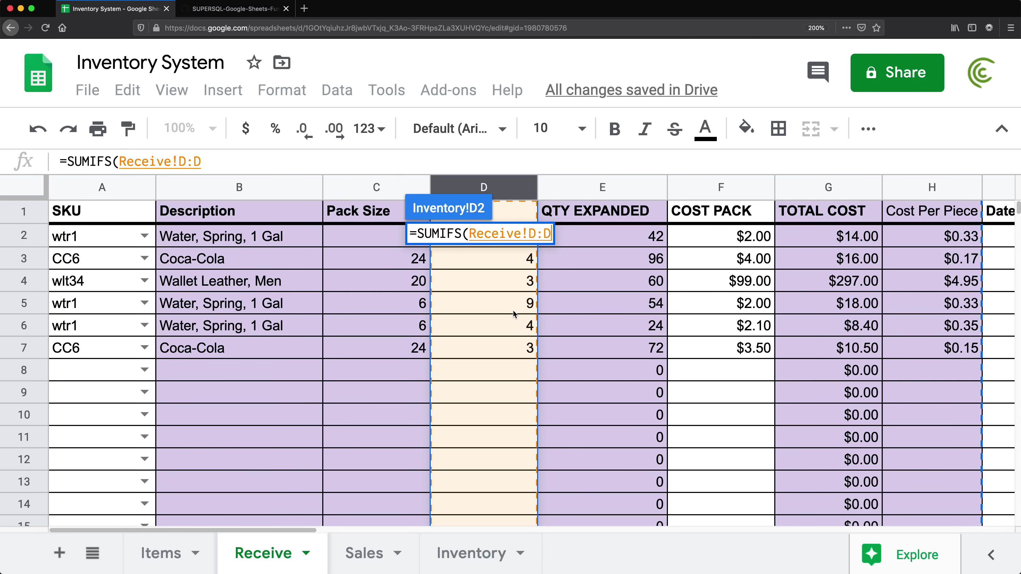
key(BackSpace)
key(BackSpace)
key(BackSpace)
key(BackSpace)
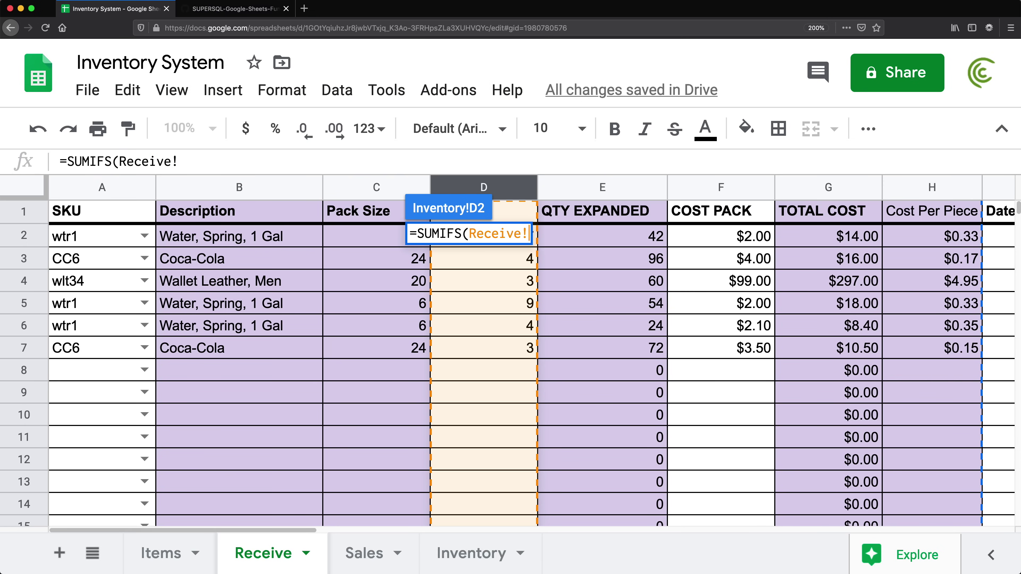
key(BackSpace)
key(BackSpace)
key(BackSpace)
key(BackSpace)
key(BackSpace)
key(BackSpace)
key(BackSpace)
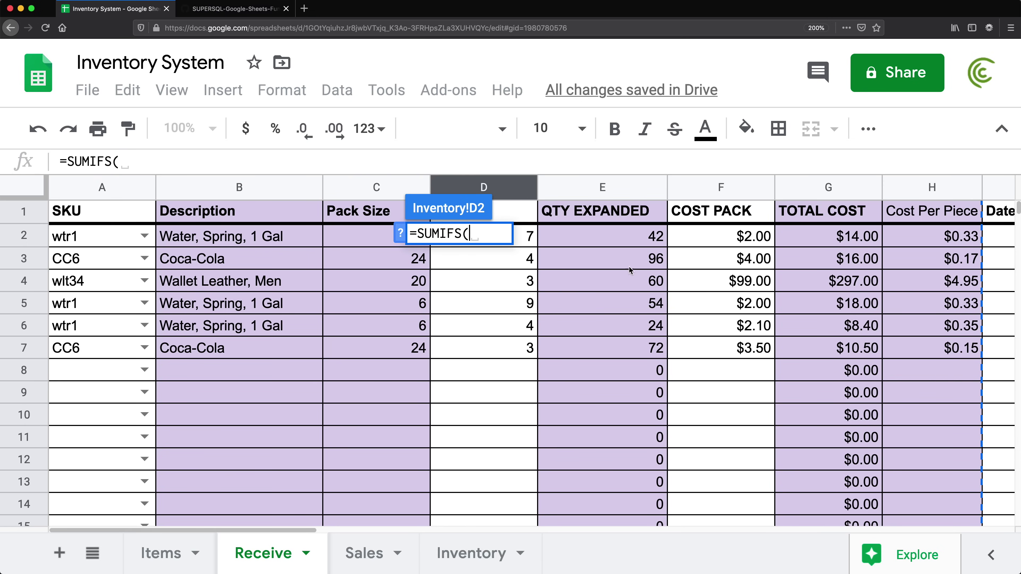
Set the sum range of the D2 SUMIFS formula to the absolute, open-ended QTY range Receive!$D$2:$D.
drag(527, 243, 517, 451)
key(BackSpace)
key(BackSpace)
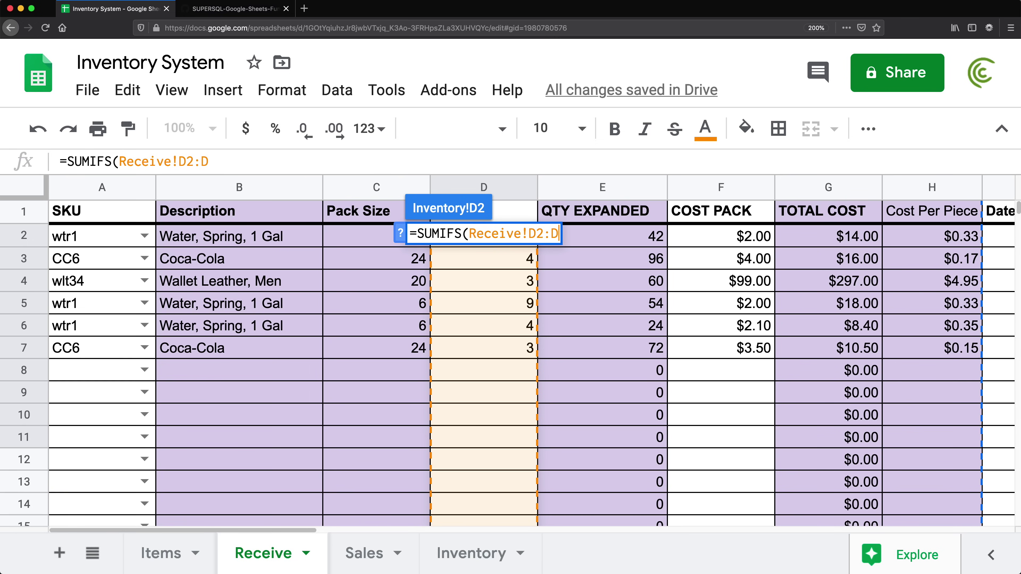
key(F4)
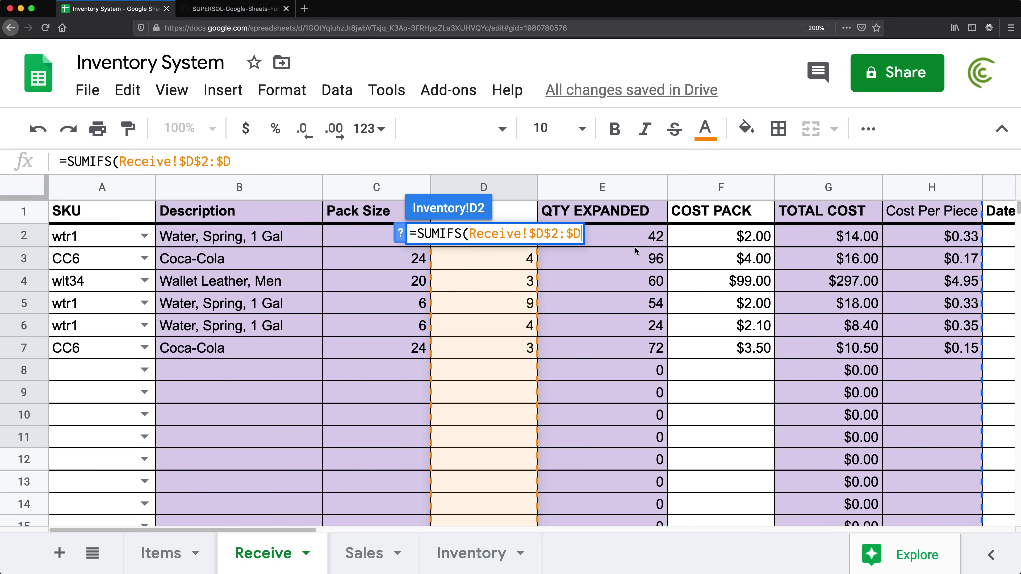
text(,)
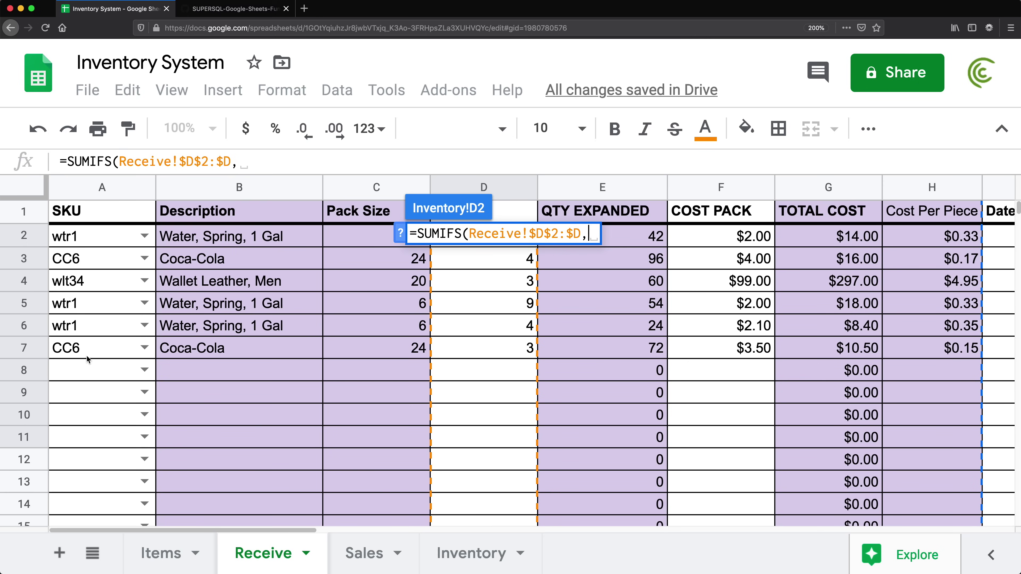
Add the SKU column Receive!$A$2:$A as the absolute criteria range of the D2 SUMIFS formula.
drag(97, 240, 82, 388)
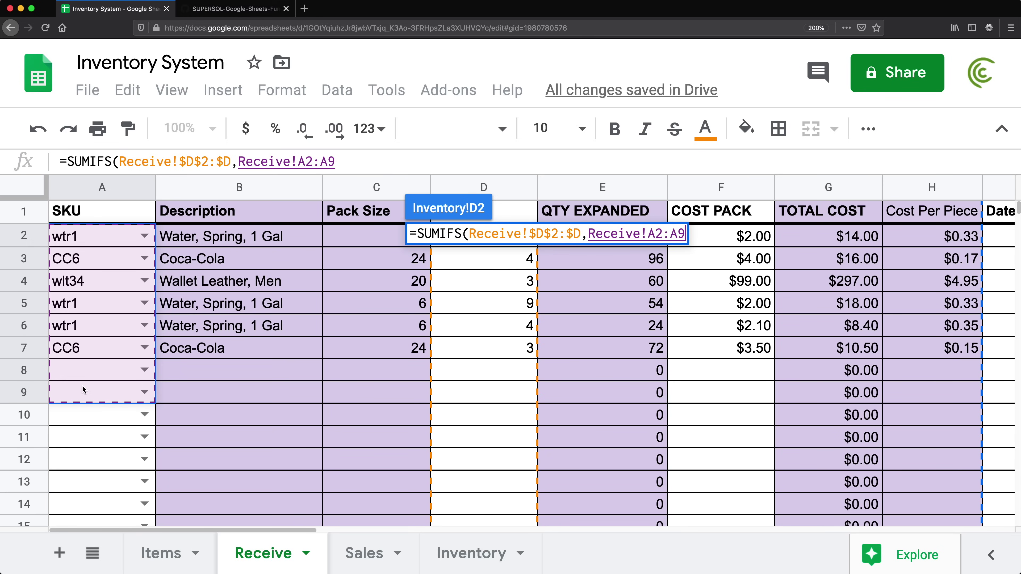
key(F4)
key(BackSpace)
key(BackSpace)
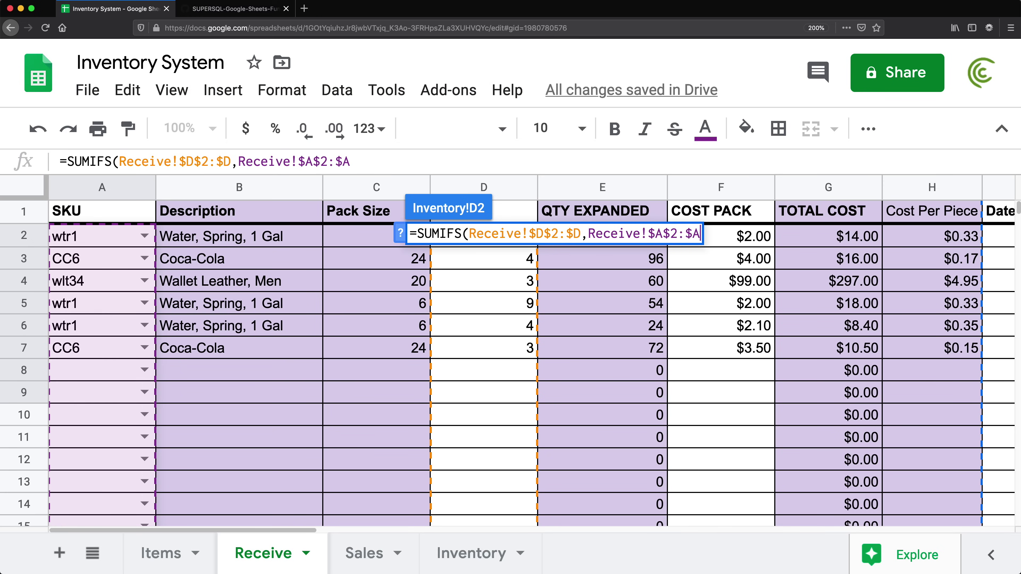
text(,)
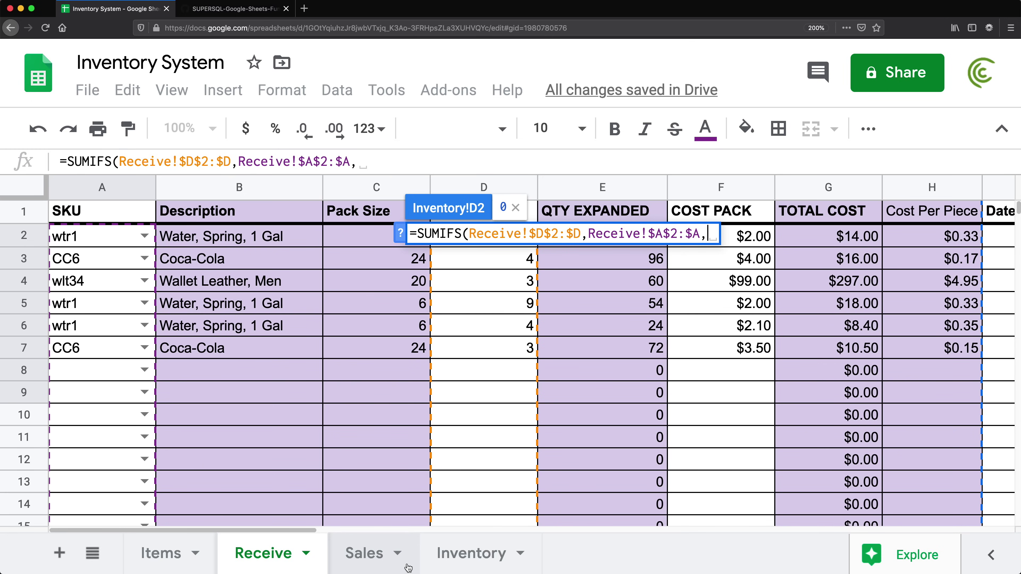
Complete the Inventory D2 formula with the SKU in A2 as criterion: =SUMIFS(Receive!$D$2:$D,Receive!$A$2:$A,A2).
click(466, 555)
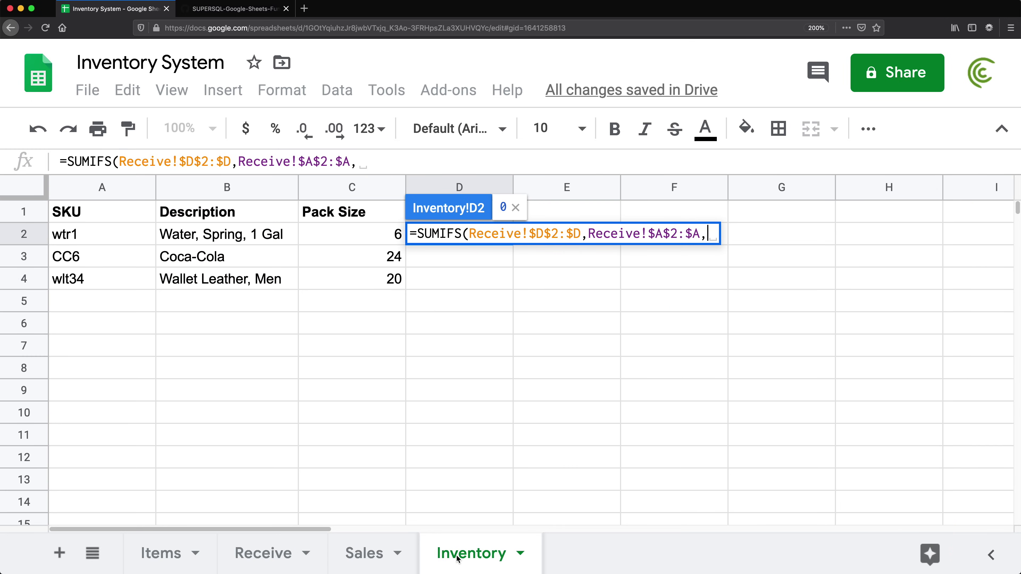
click(74, 237)
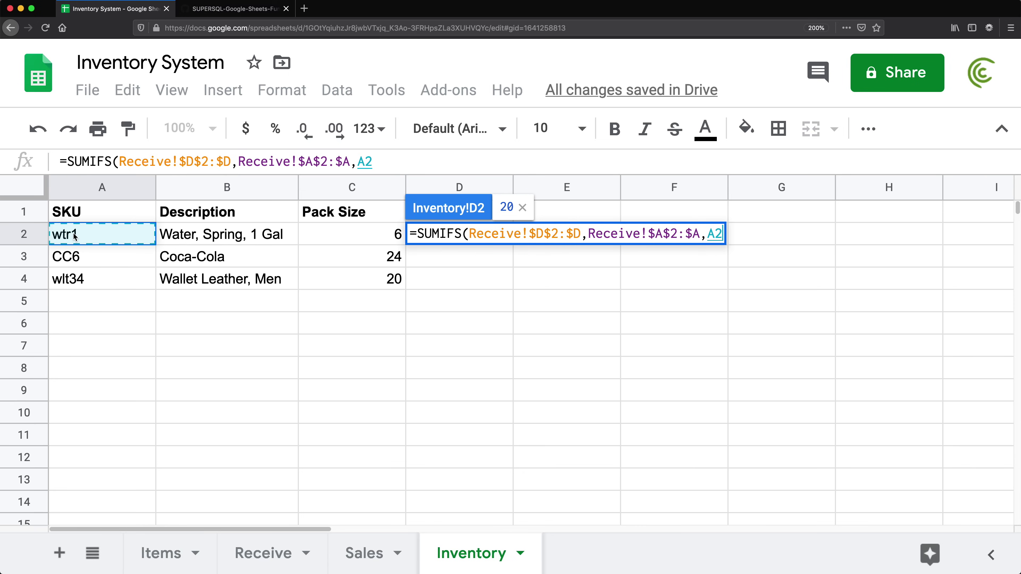
text())
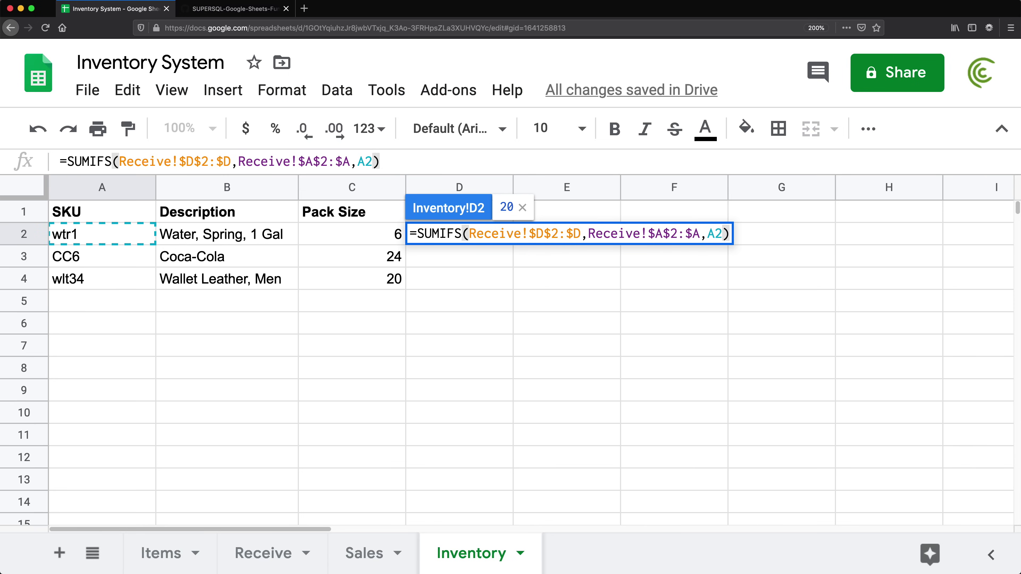
key(Return)
click(450, 237)
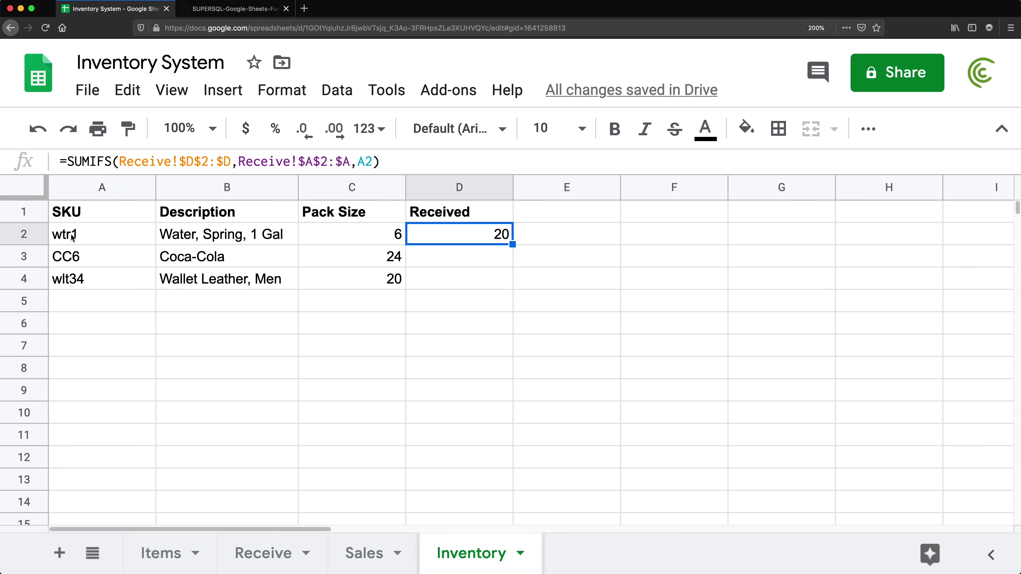
Check the Received total for wtr1 on the Inventory sheet against the QTY entries for wtr1 on the Receive sheet.
click(130, 244)
click(478, 233)
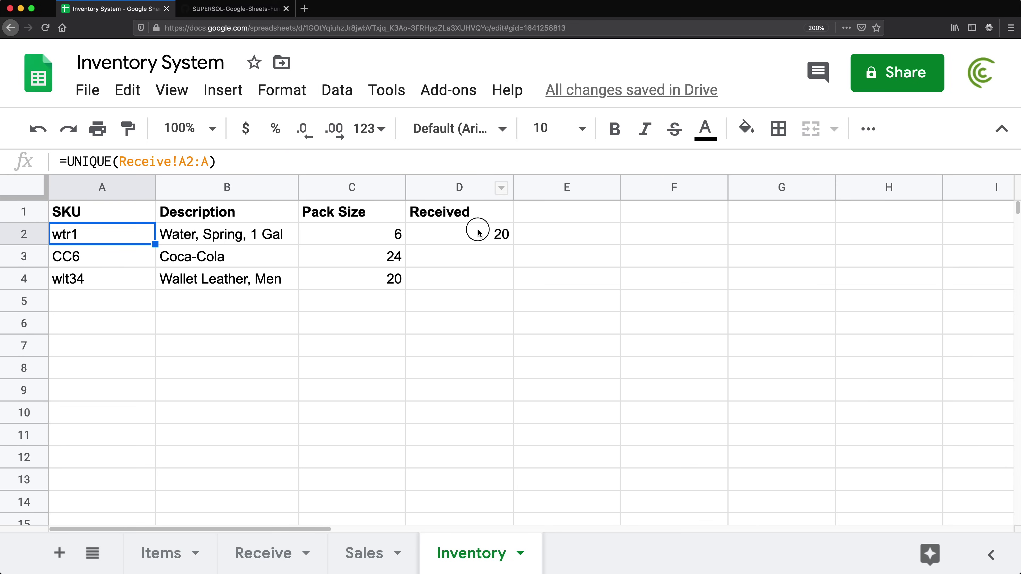
click(250, 565)
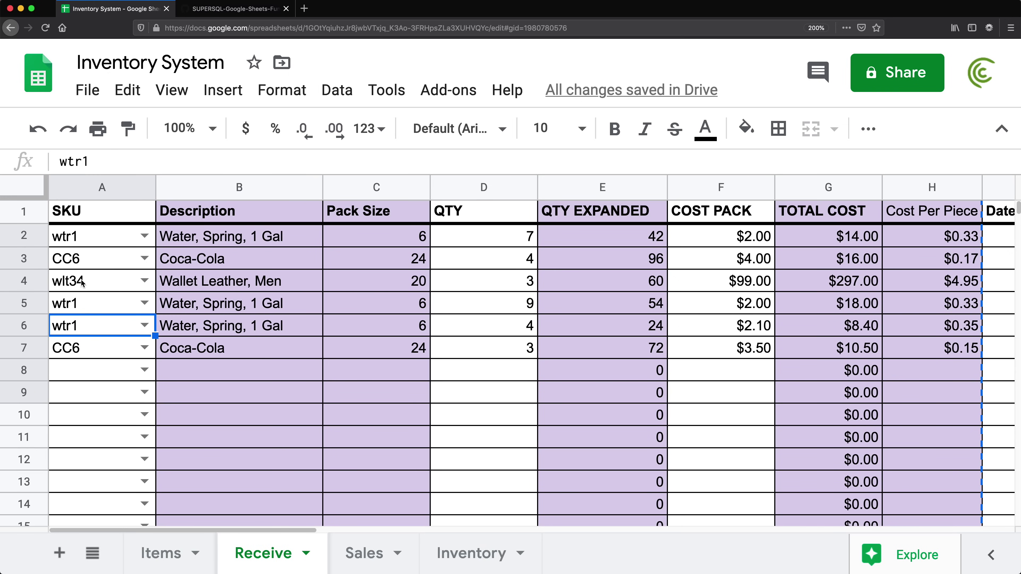
click(88, 241)
click(508, 235)
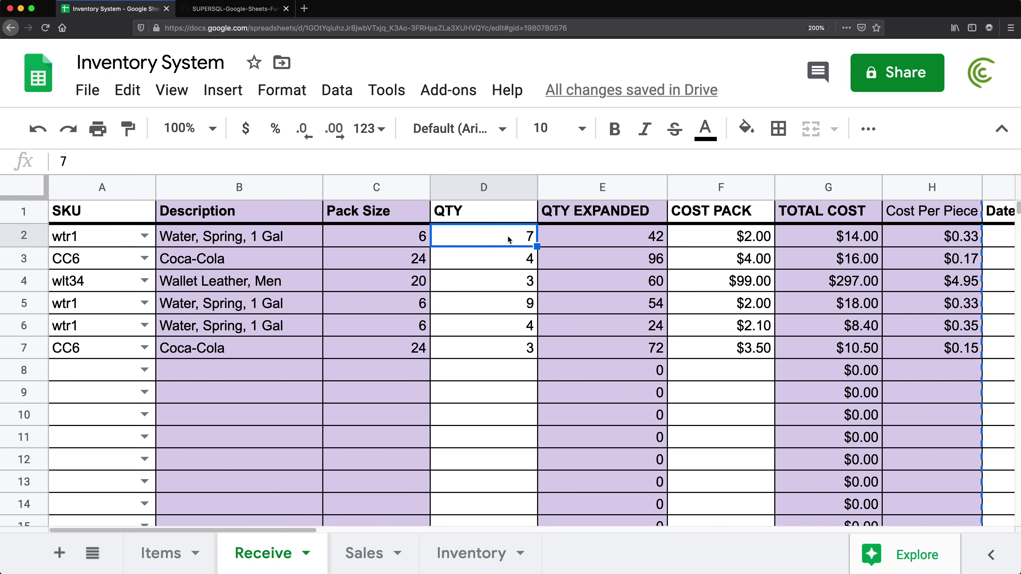
click(506, 302)
click(517, 325)
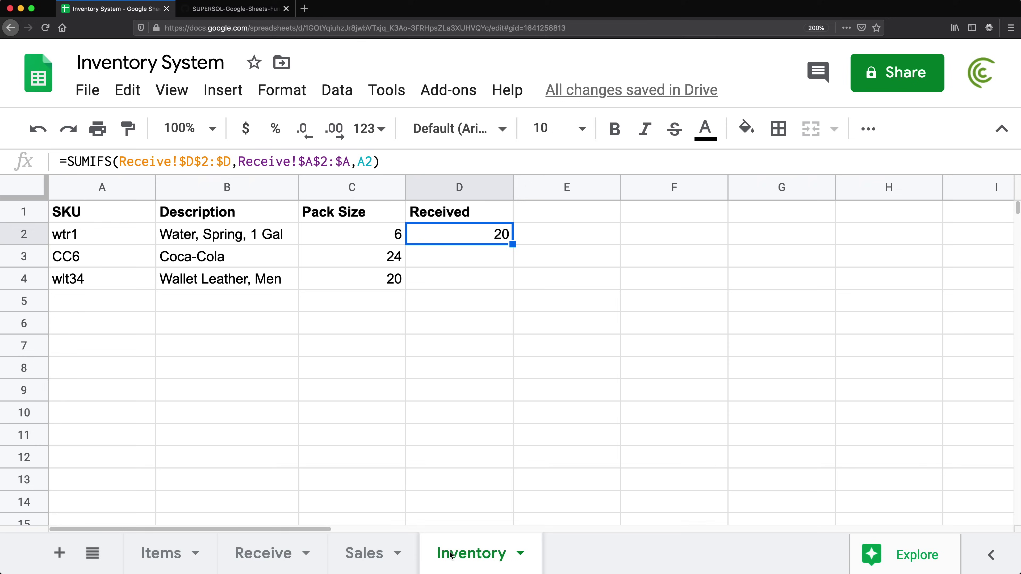
click(471, 553)
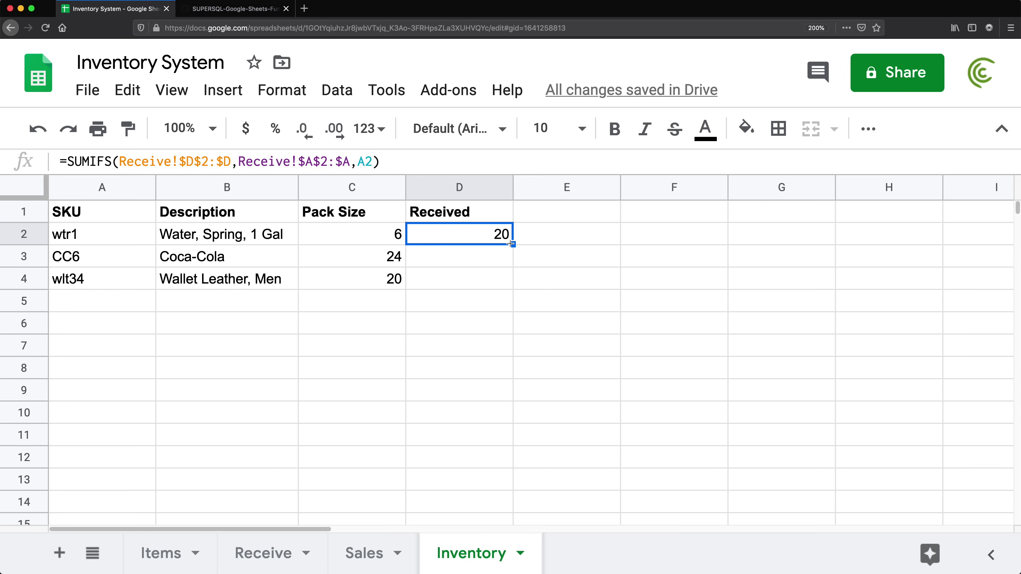
Fill the Received formula from D2 down to row 1000 of the Inventory sheet and check the first rows.
drag(514, 245, 481, 399)
drag(489, 302, 482, 402)
click(462, 226)
key(super+shift+Down)
key(super+shift+Down)
key(super+d)
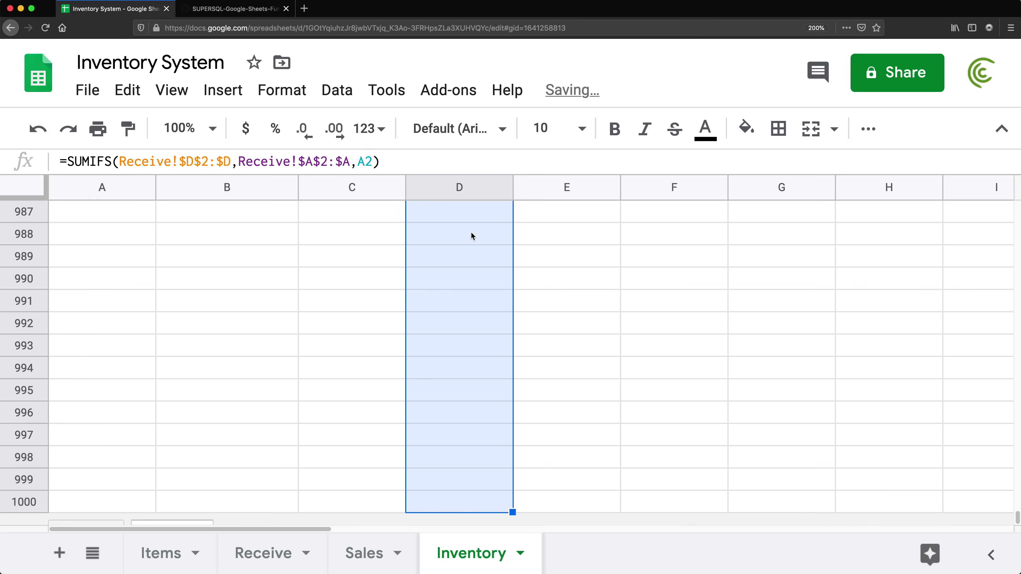
key(super+Up)
drag(476, 239, 474, 283)
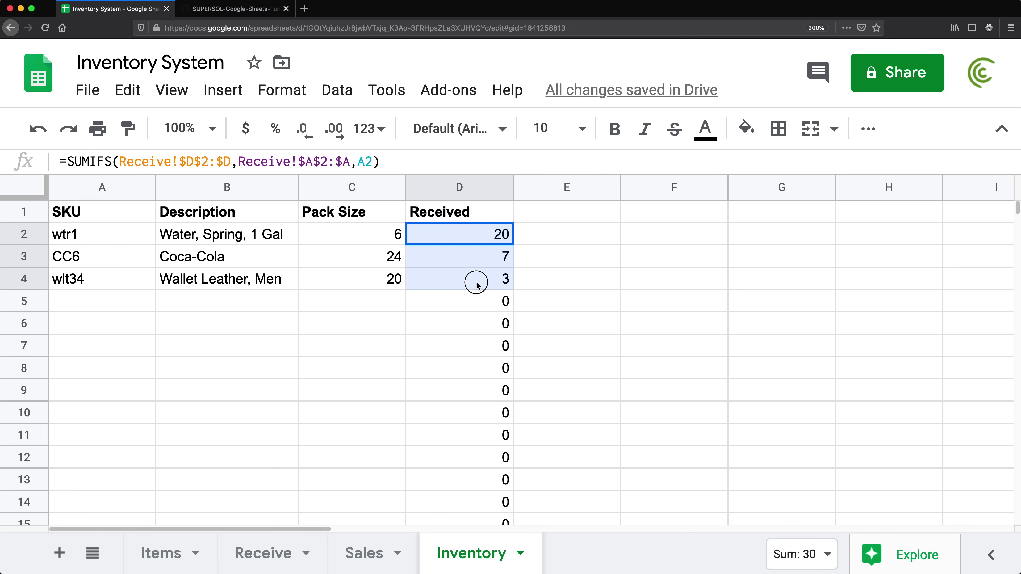
Copy the D1 header into E1 of the Inventory sheet, extend it to Received Expanded, and widen column E to fit.
click(527, 214)
click(497, 210)
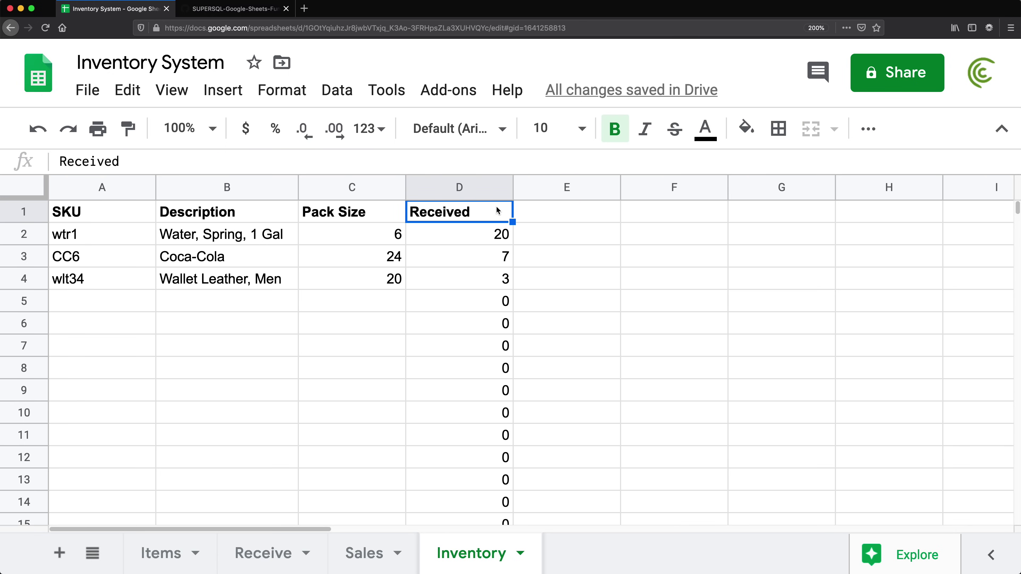
key(super+c)
click(576, 214)
key(super+v)
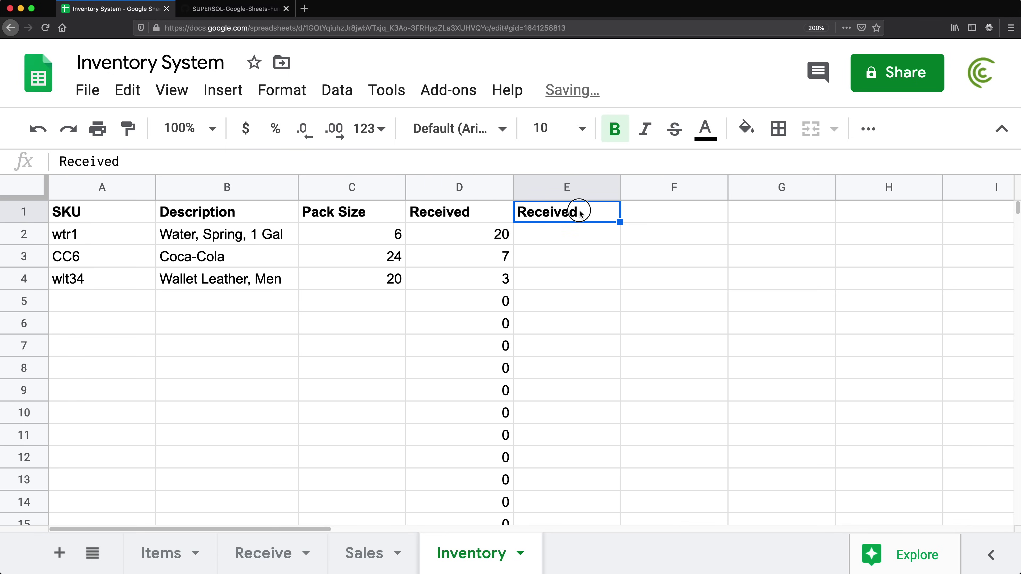
double_click(586, 211)
text(Expanded)
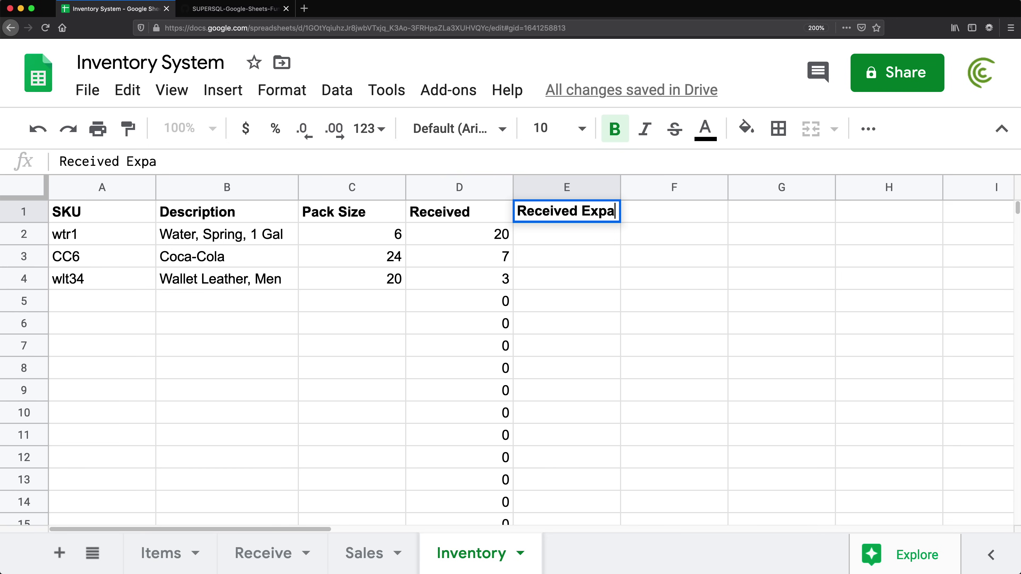
key(Return)
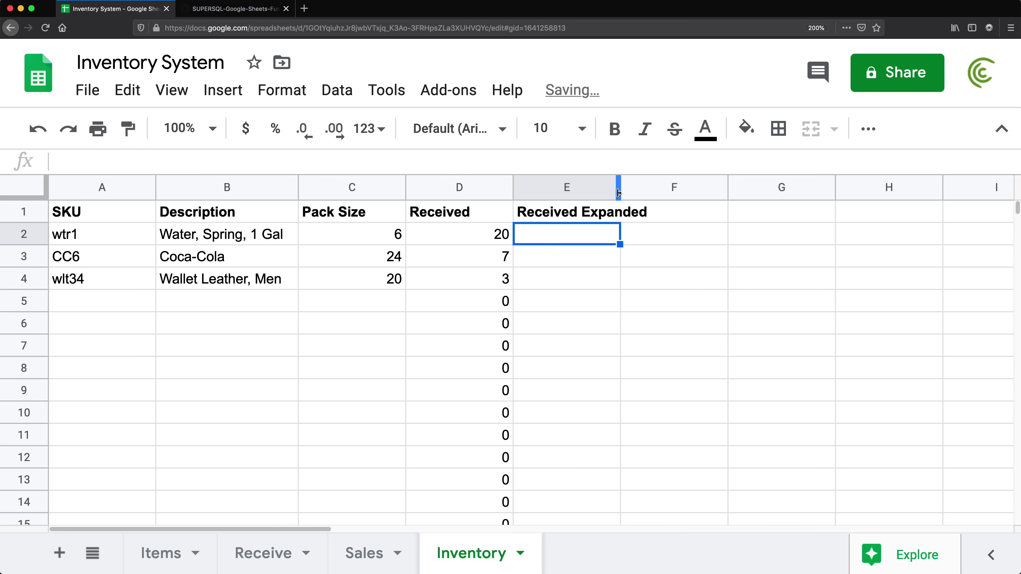
drag(620, 187, 649, 187)
Start a SUMIFS formula in Inventory E2 with the absolute, open-ended QTY EXPANDED range Receive!$E$2:$E as sum range.
key(Left)
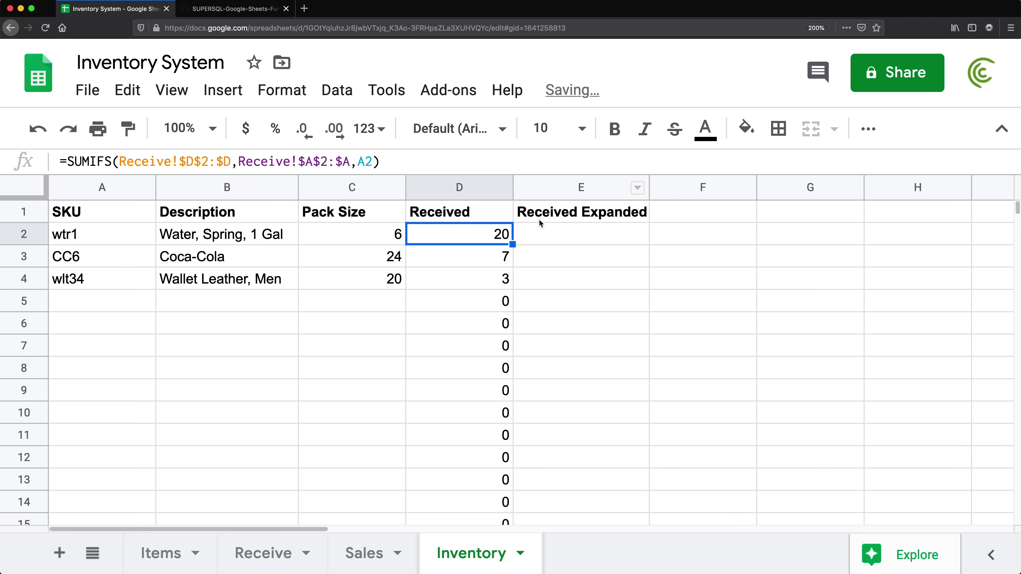
key(Right)
text(=SUMIFS()
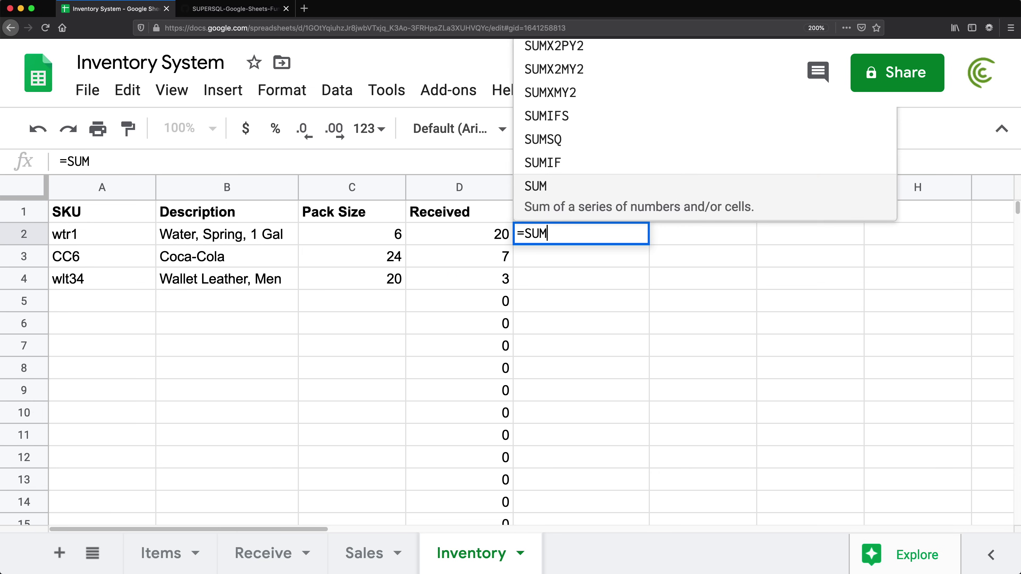
click(267, 553)
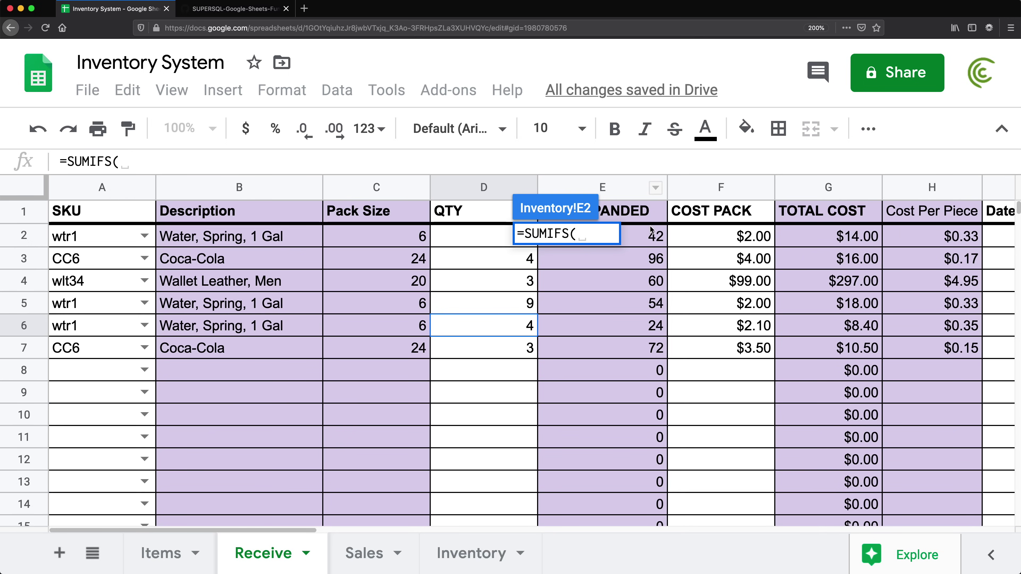
drag(655, 236, 649, 358)
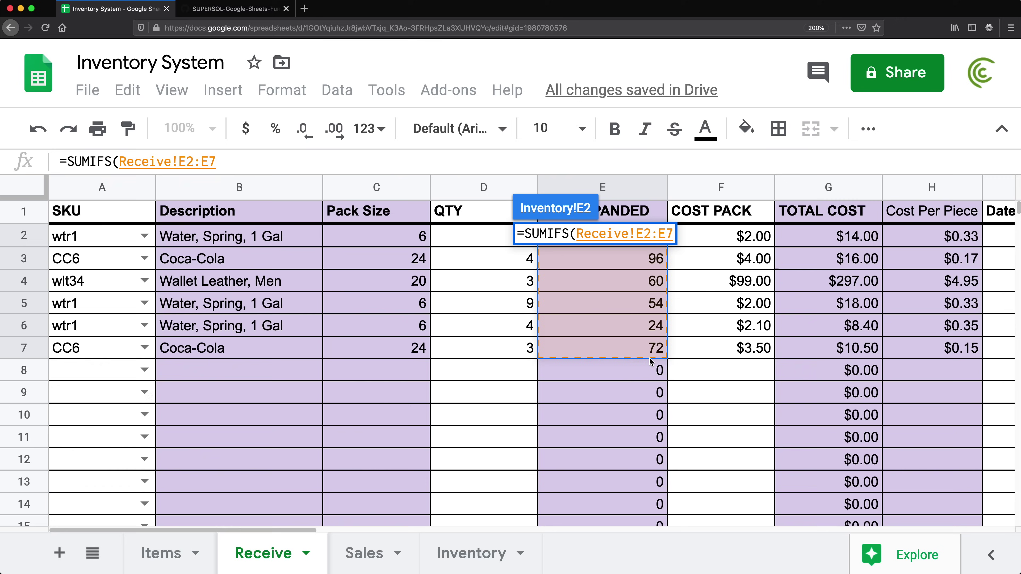
key(F4)
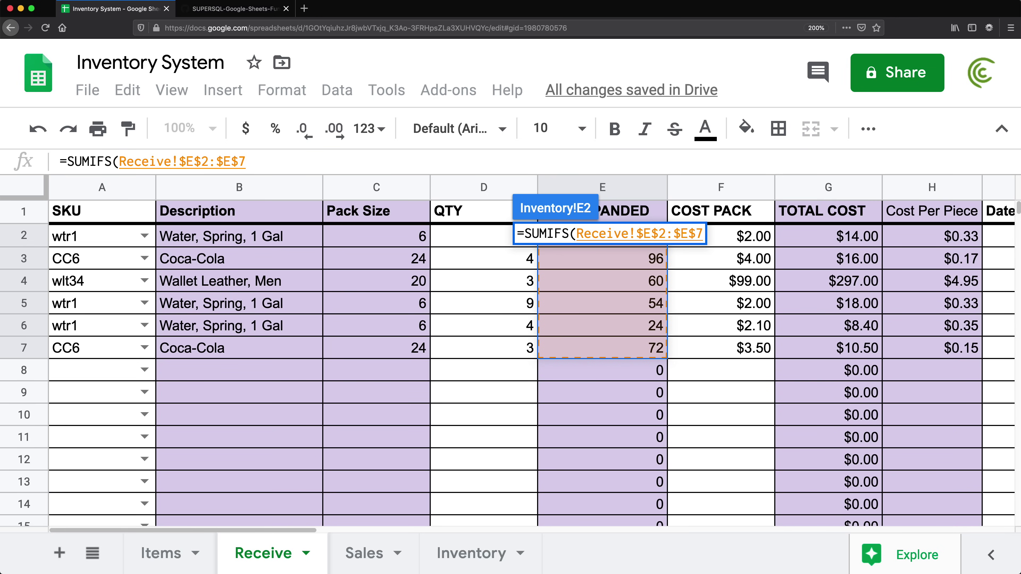
key(BackSpace)
key(BackSpace)
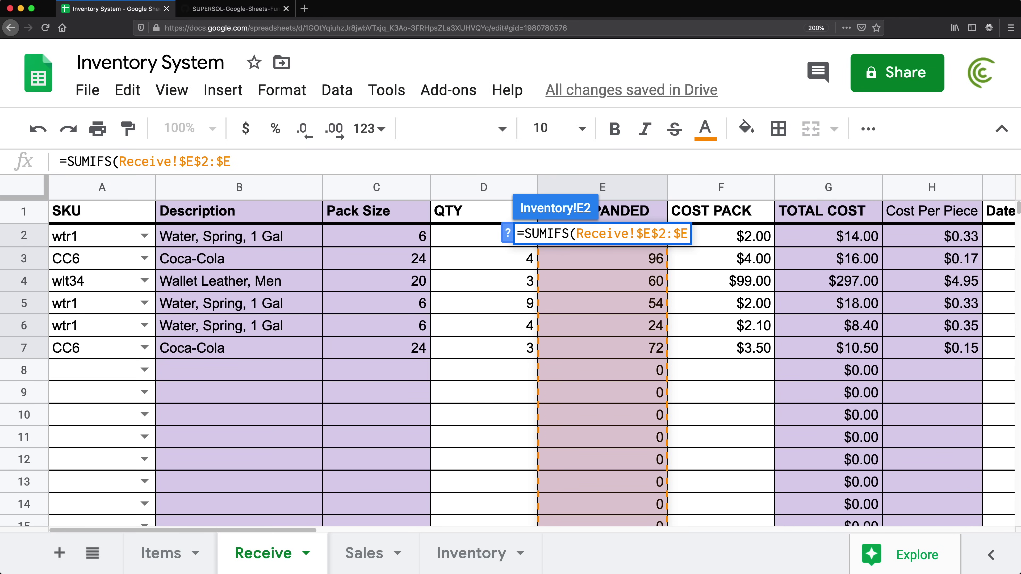
text(,)
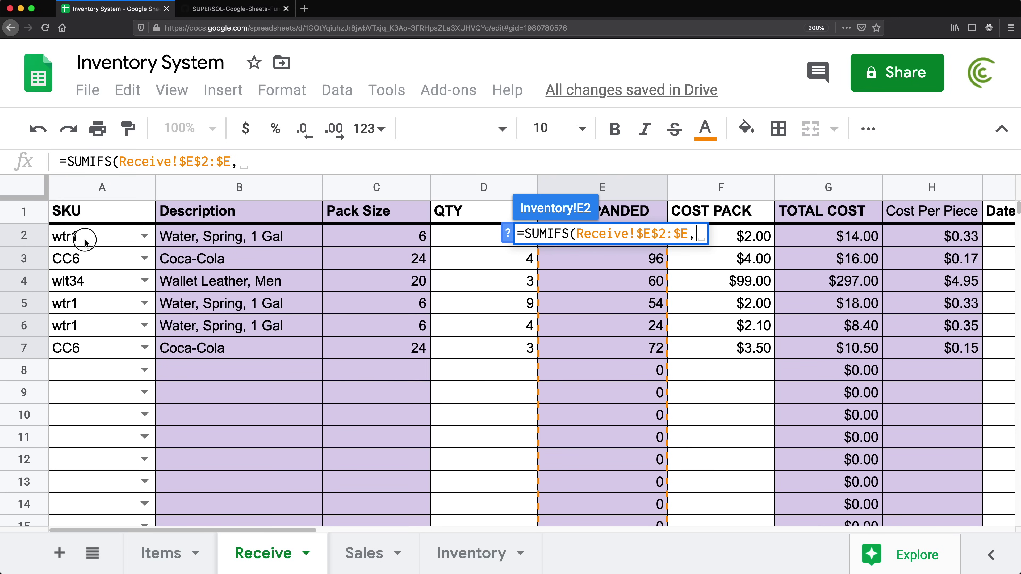
Add the SKU column Receive!$A$2:$A as the absolute criteria range of the E2 SUMIFS formula.
drag(85, 238, 86, 365)
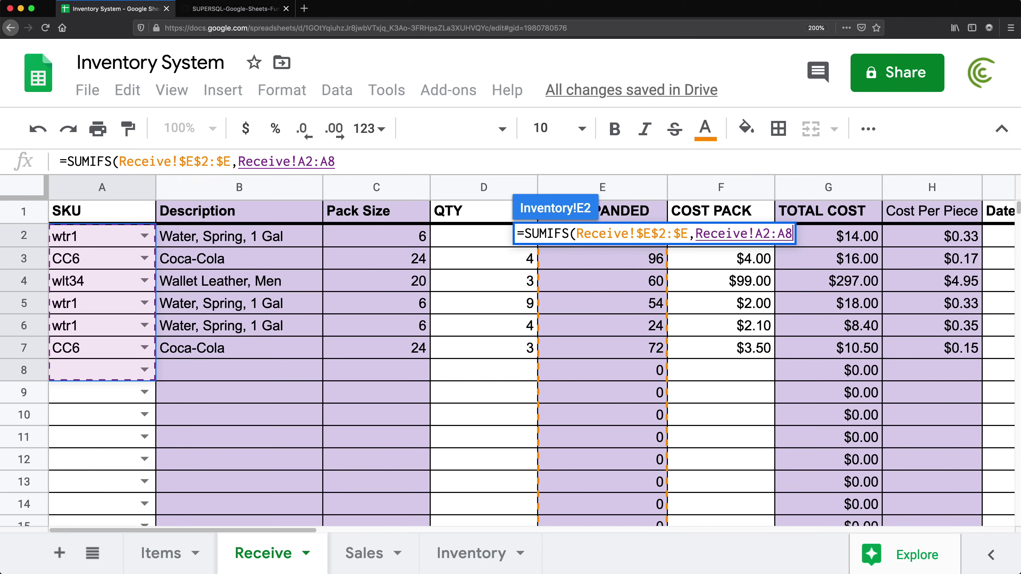
key(F4)
key(BackSpace)
key(BackSpace)
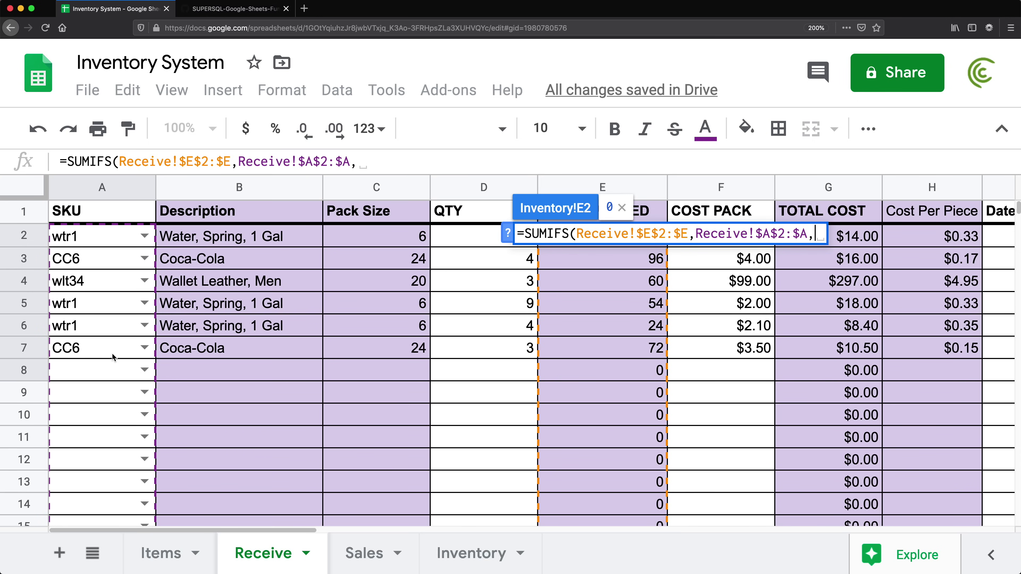
Complete the Received Expanded formula in Inventory cell E2 as =SUMIFS(Receive!$E$2:$E,Receive!$A$2:$A,A2).
text(,)
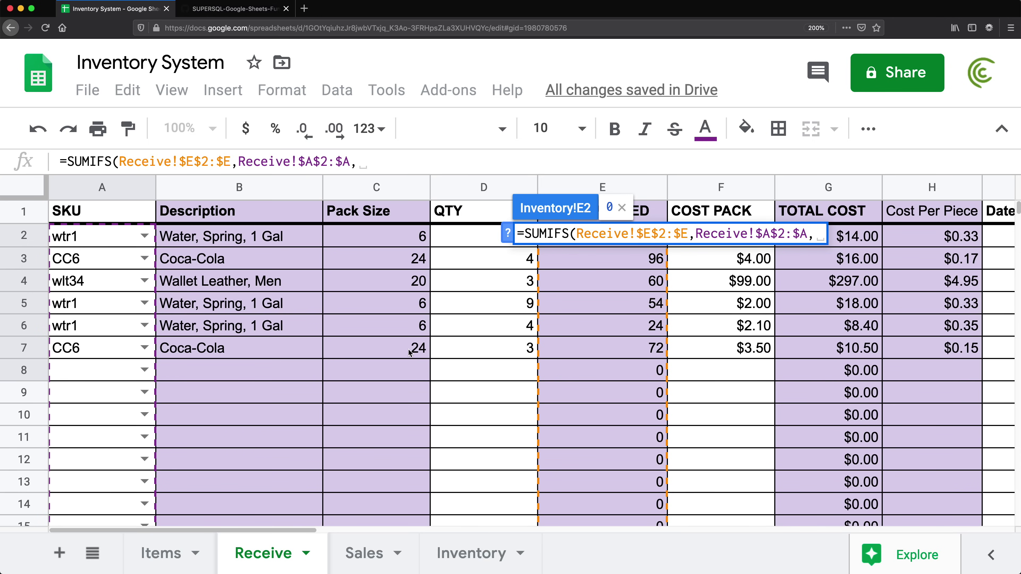
click(478, 554)
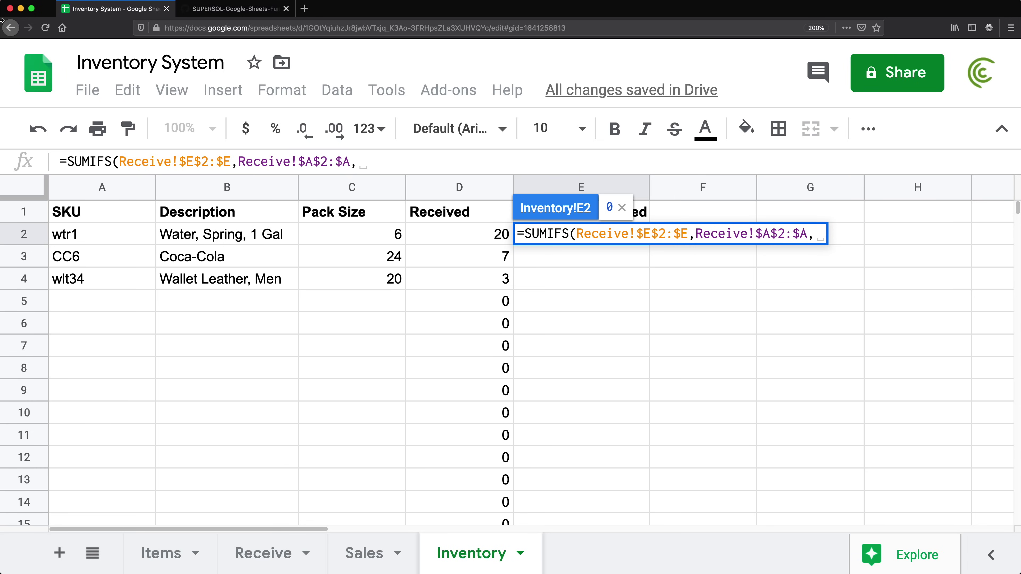
click(94, 240)
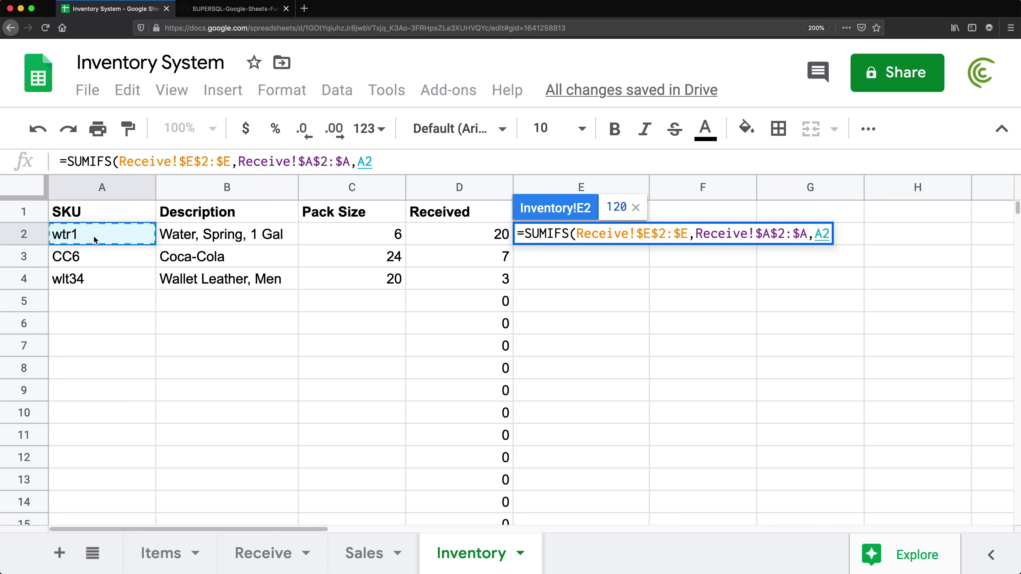
text())
key(Return)
Fill the SUMIFS formula from E2 down column E to row 1000.
click(521, 230)
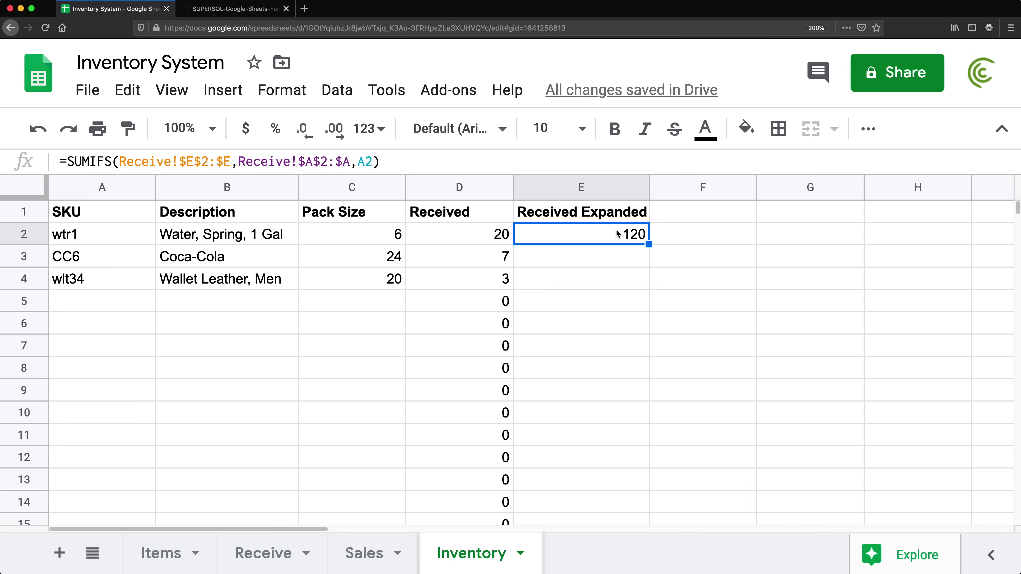
key(ctrl+shift+Down)
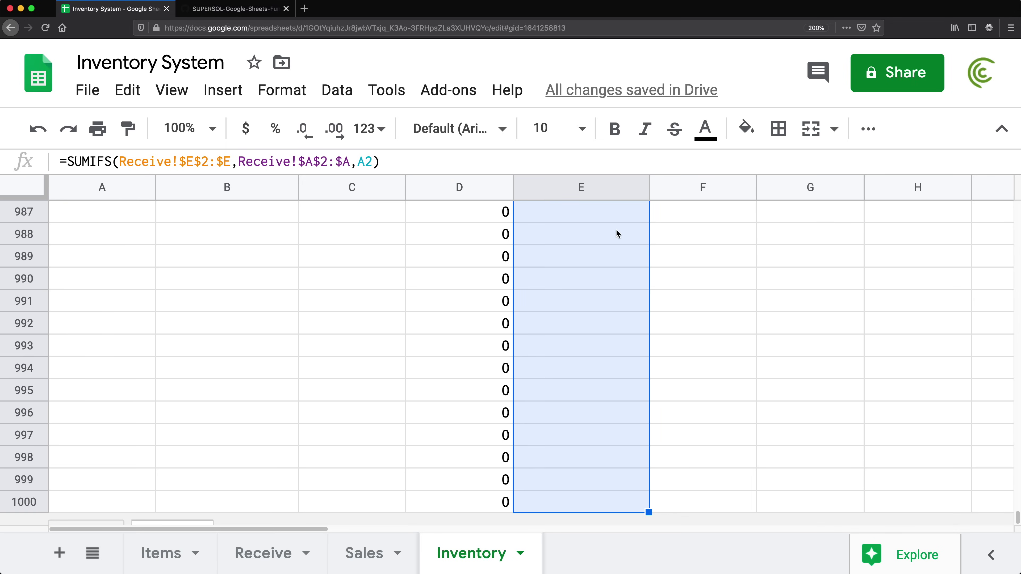
key(ctrl+d)
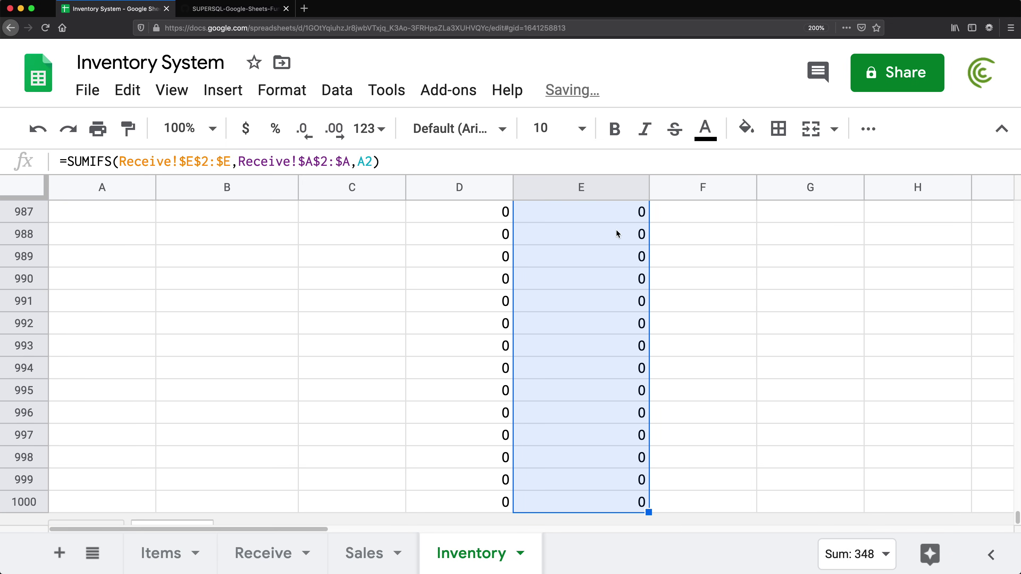
key(ctrl+Up)
click(626, 235)
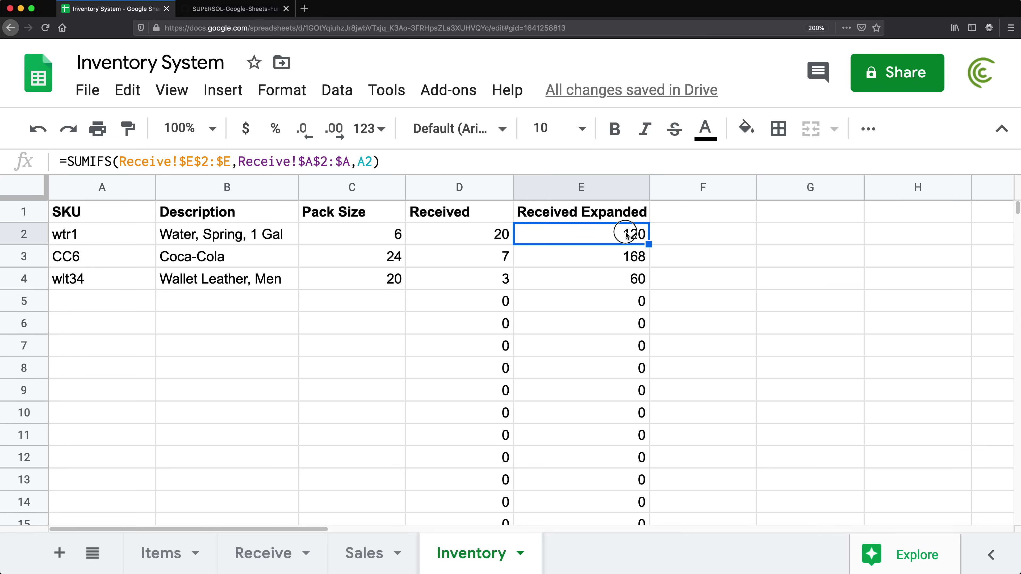
Auto-fit the width of column E to its "Received Expanded" header.
double_click(649, 189)
click(594, 239)
drag(594, 239, 602, 285)
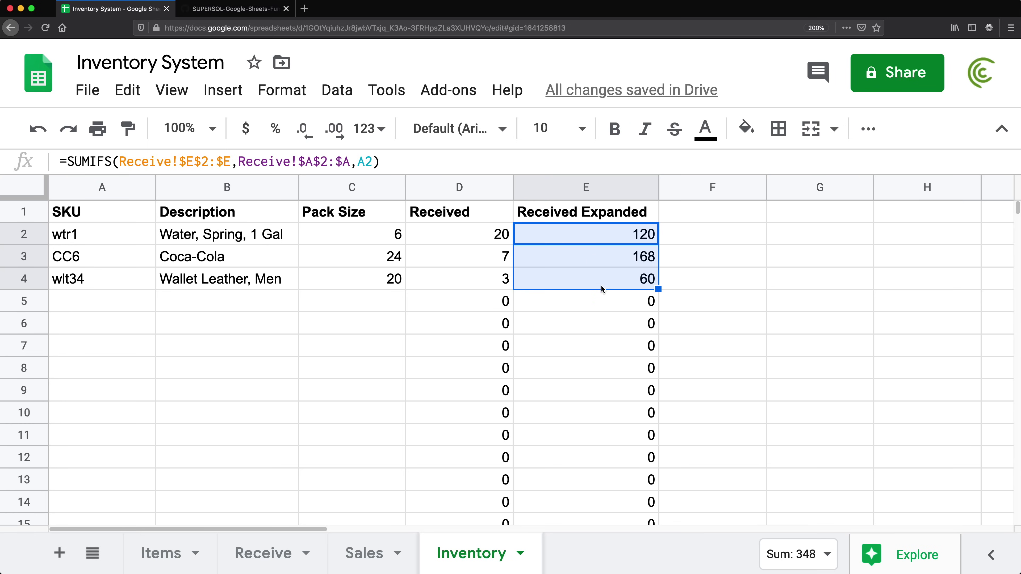
click(578, 243)
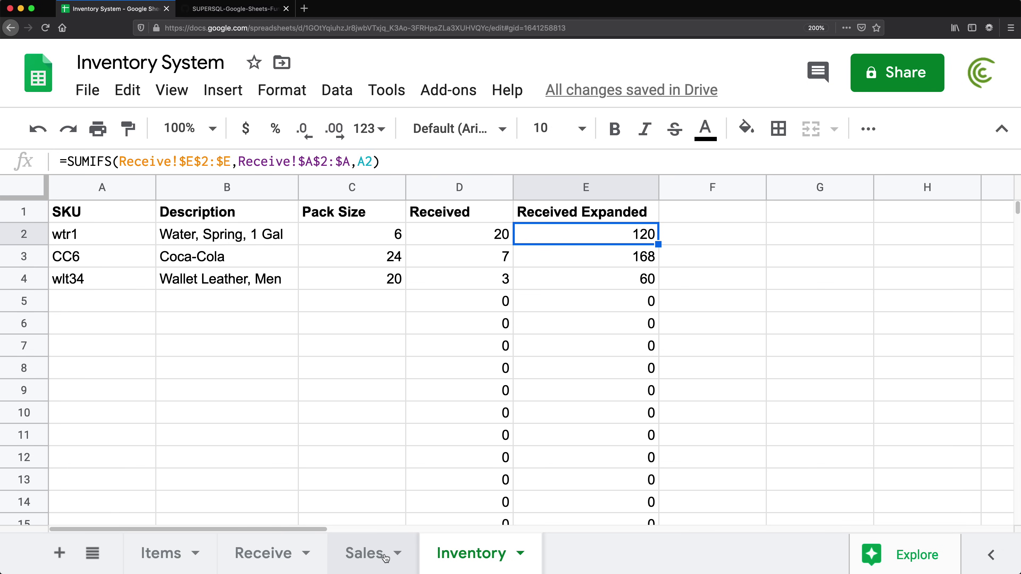
Add a bold "Sold Expanded" header in F1 of the Inventory sheet and widen column F slightly.
click(371, 554)
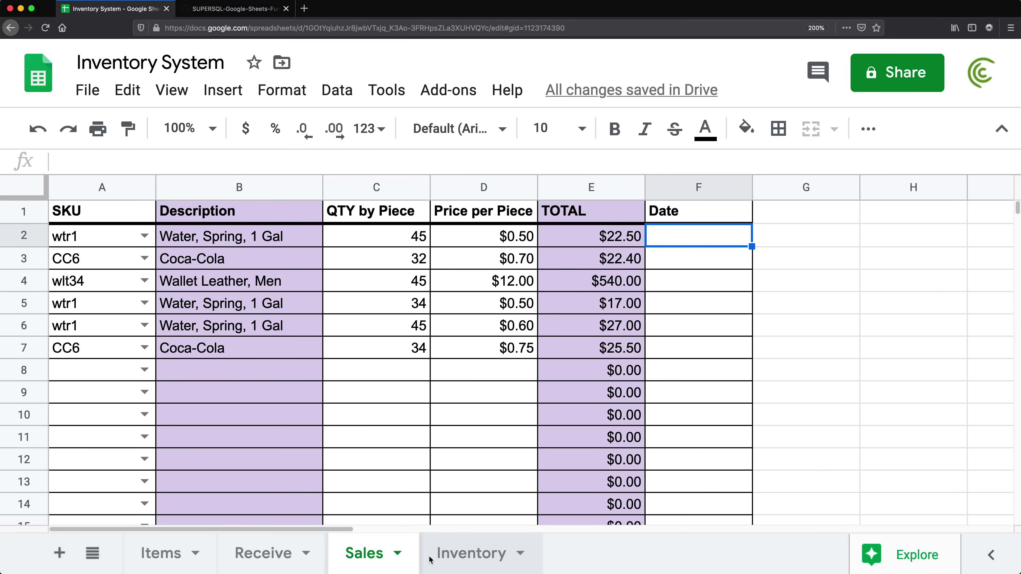
click(453, 556)
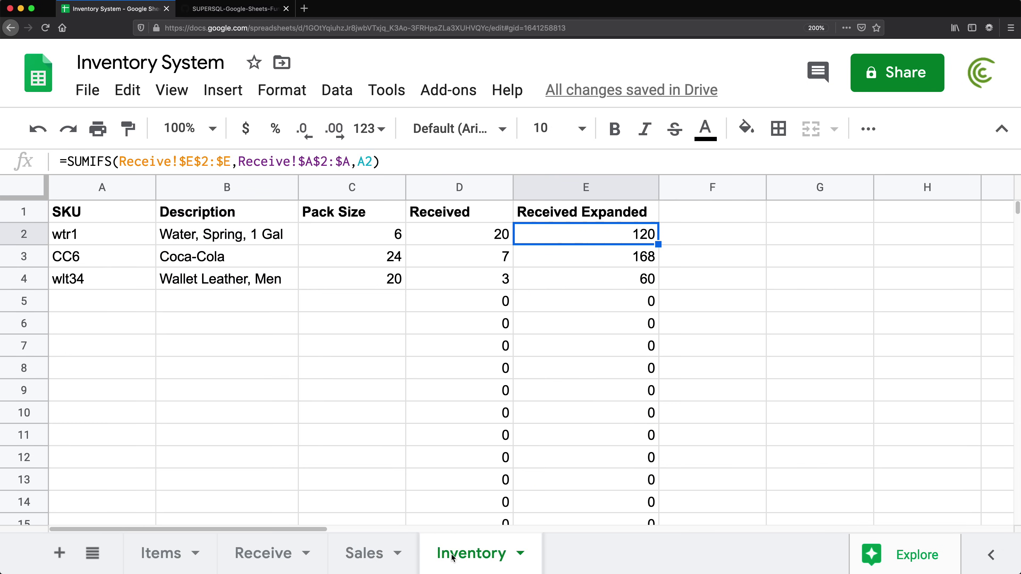
click(710, 213)
text(Sold Expanded)
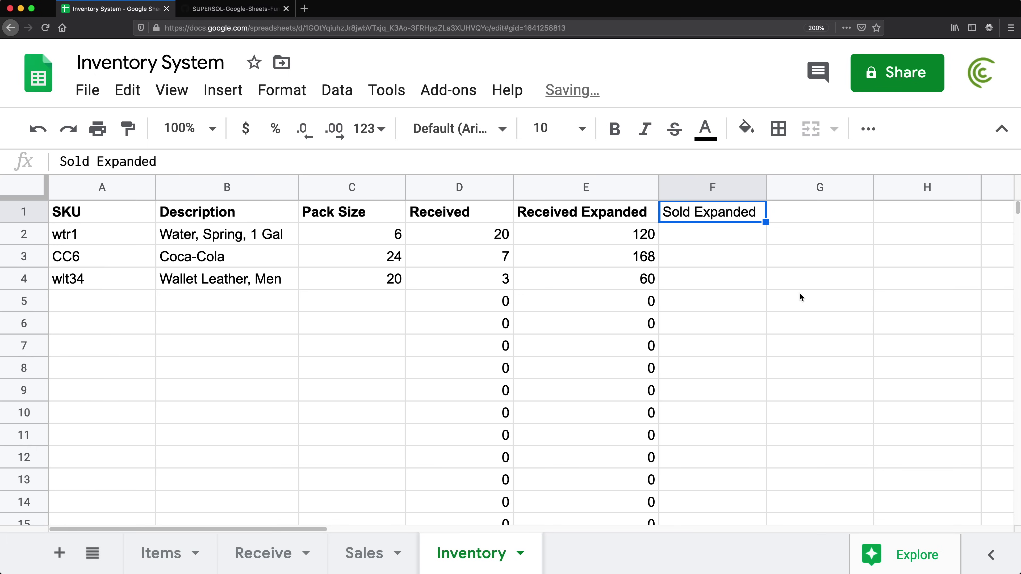
key(Return)
click(771, 188)
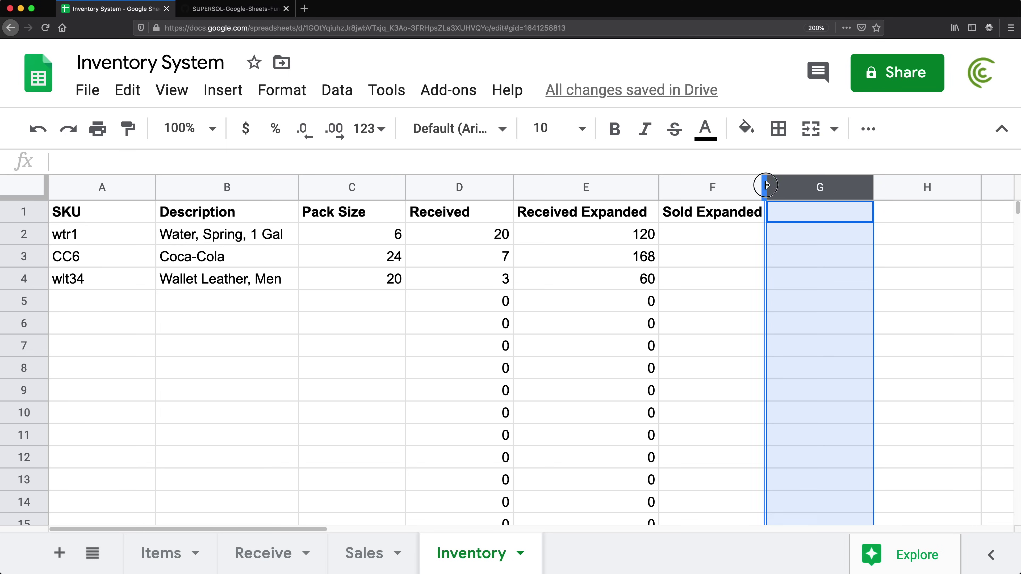
drag(765, 188, 775, 188)
Begin a SUMIFS formula in Inventory F2 with Sales!$C$2:$C, the QTY by Piece column, as the open-ended sum range.
click(710, 237)
text(=SUMIFS()
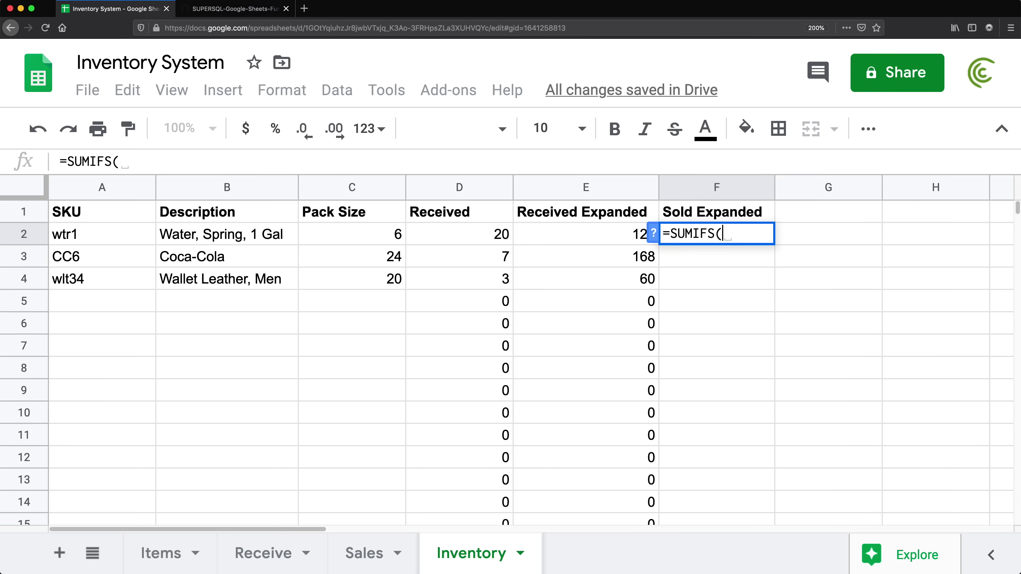
click(359, 554)
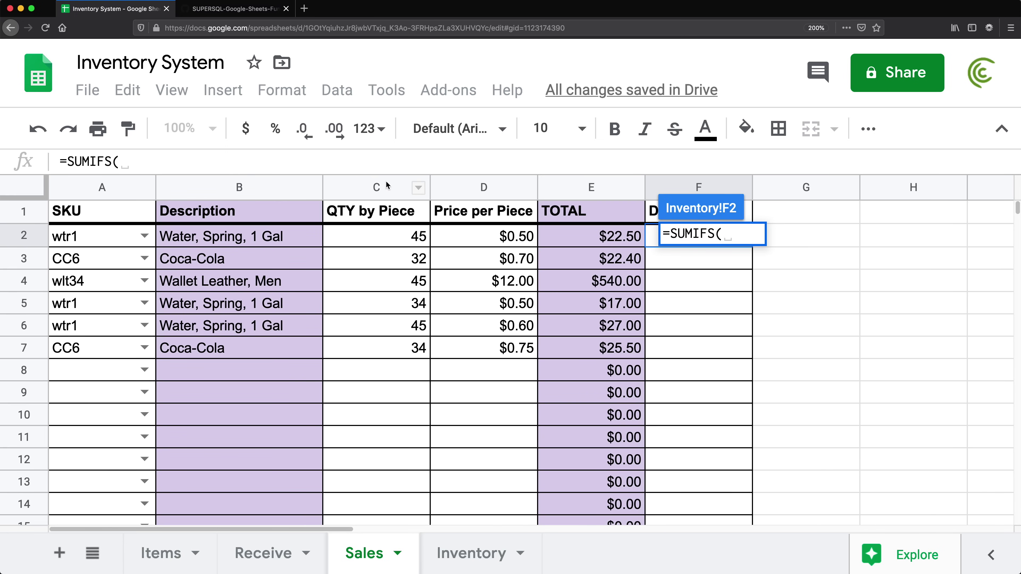
drag(376, 240, 390, 355)
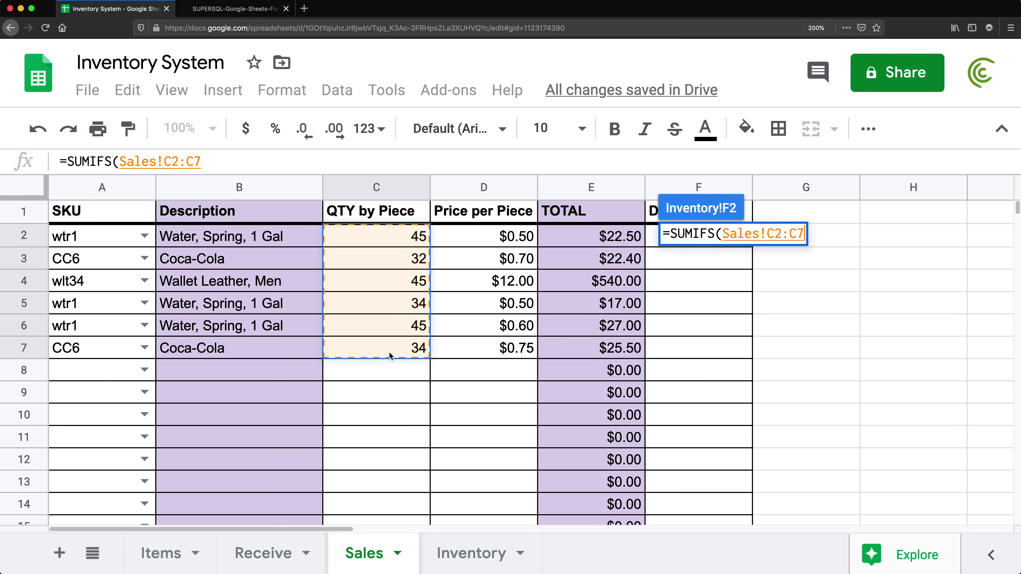
key(F4)
key(BackSpace)
key(BackSpace)
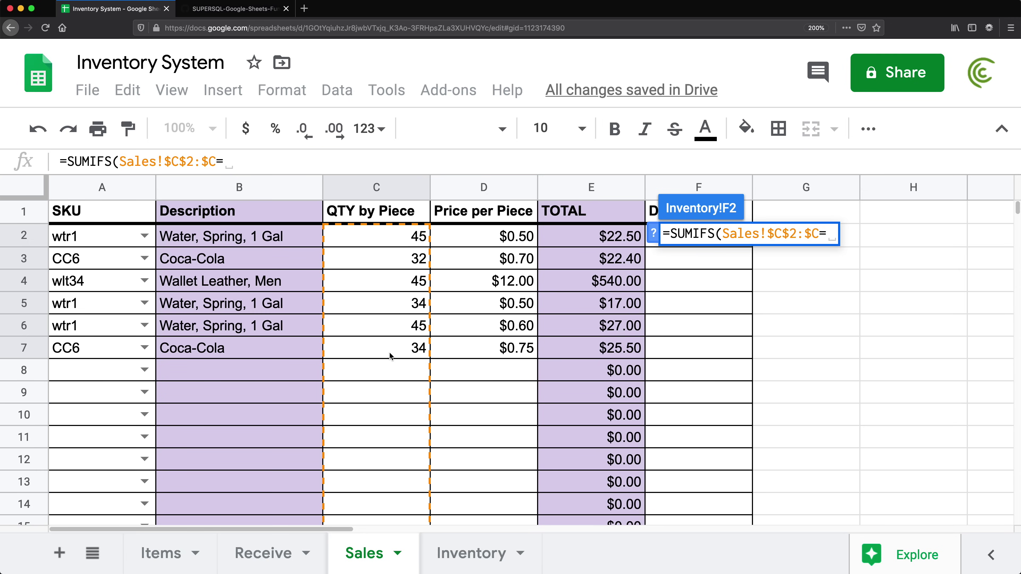
Complete the F2 formula with criteria range Sales!$A$2:$A and the Inventory sheet's SKU cell A2 as criterion.
text(,)
drag(86, 235, 95, 348)
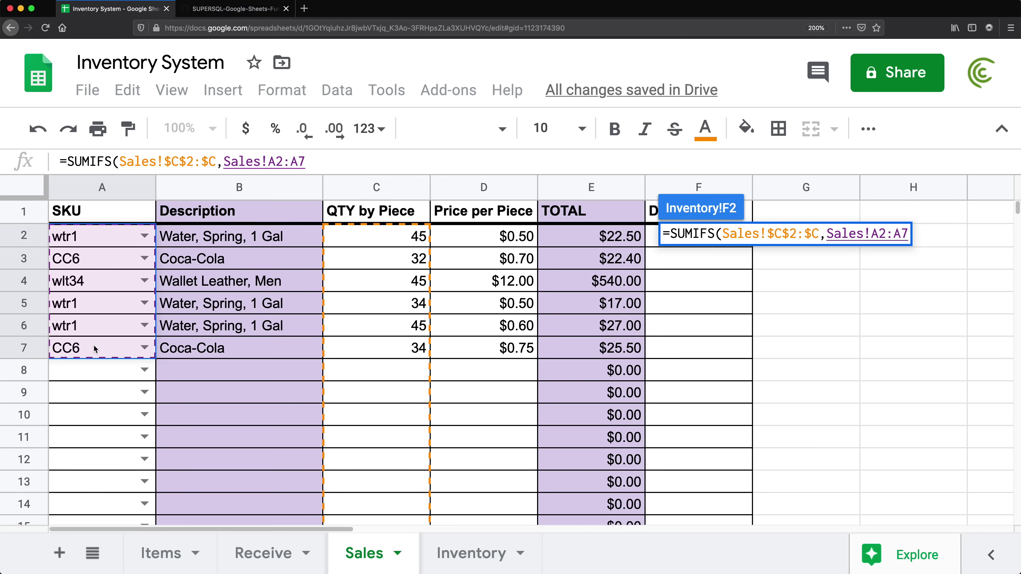
key(F4)
key(BackSpace)
key(BackSpace)
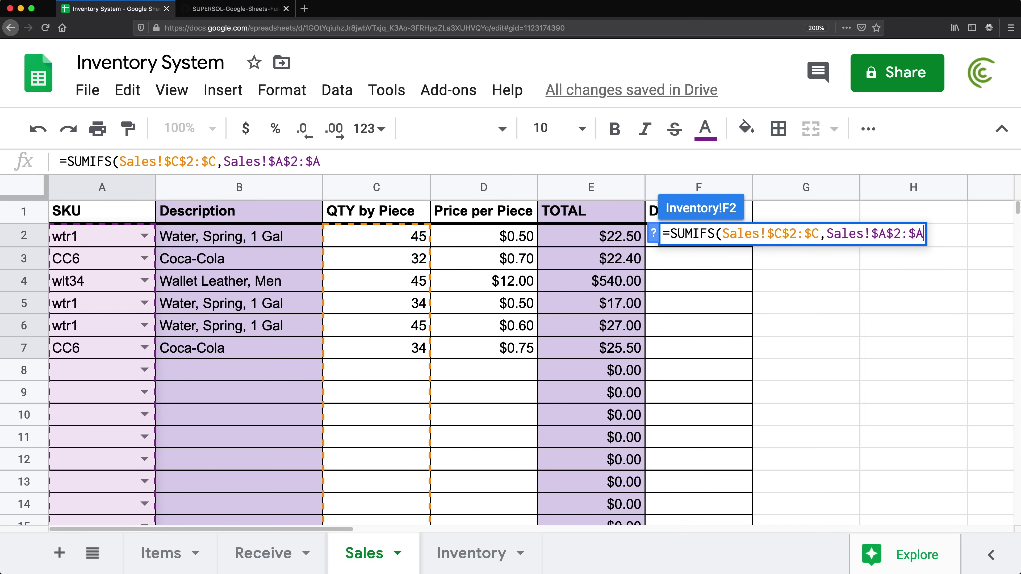
text(,)
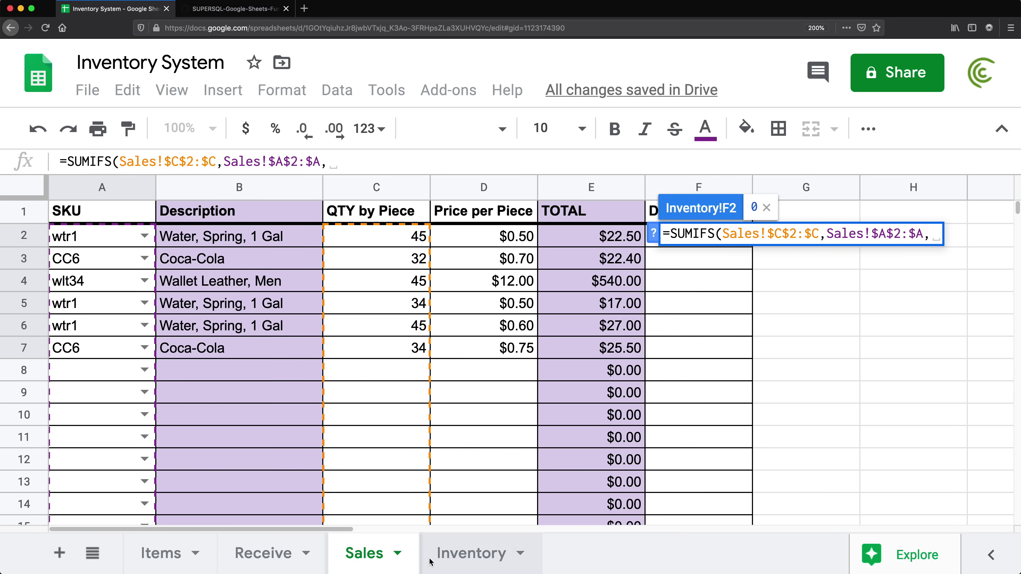
click(463, 557)
click(81, 242)
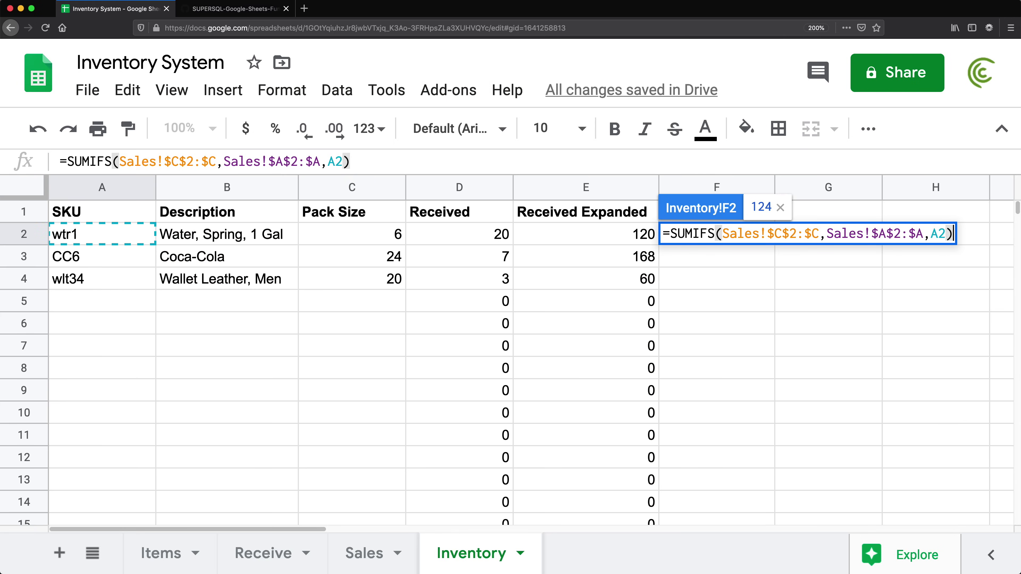
key(Return)
Fill the Sold Expanded formula from F2 down column F to row 1000.
click(712, 241)
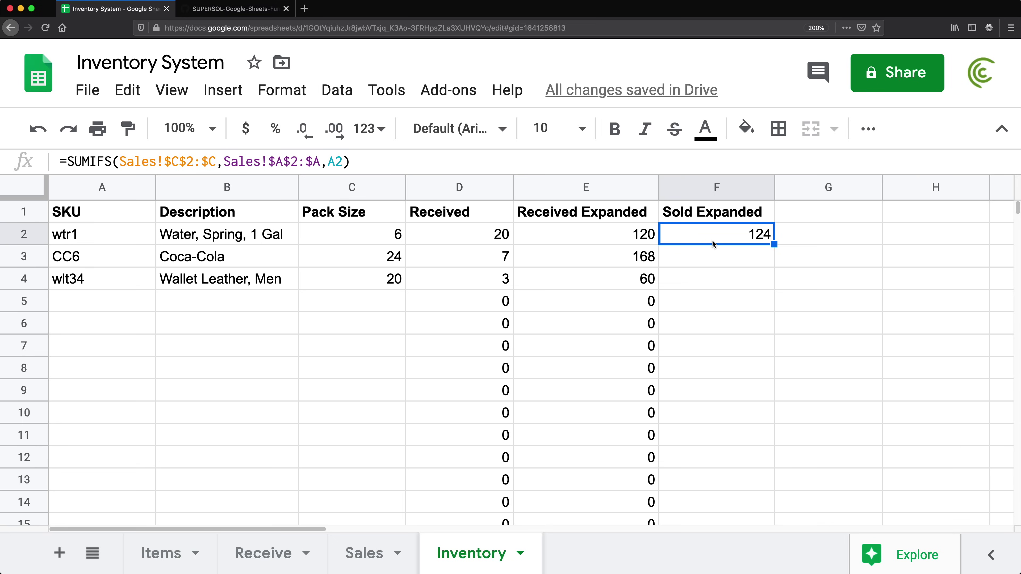
key(super+shift+Down)
key(super+d)
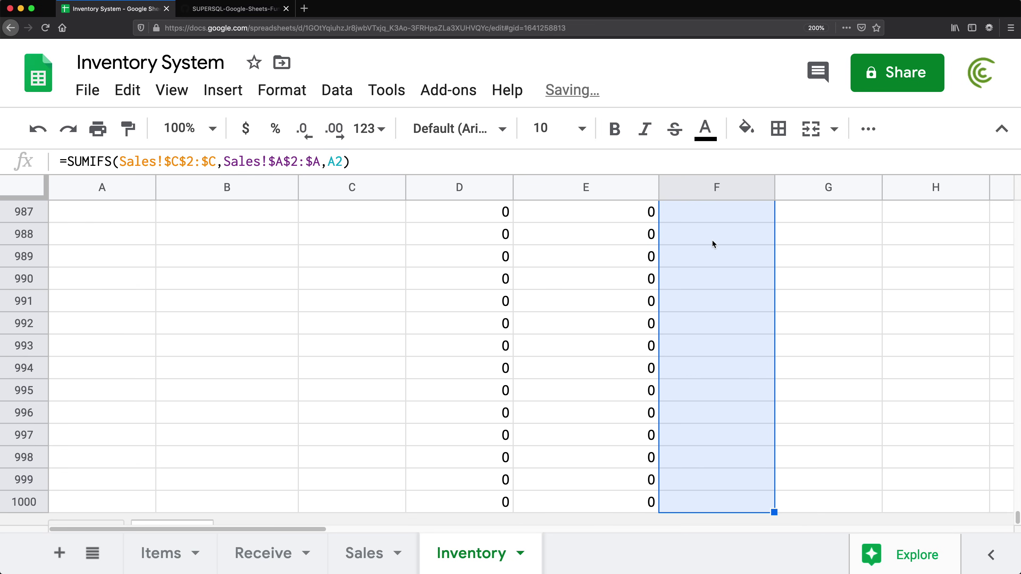
key(super+Up)
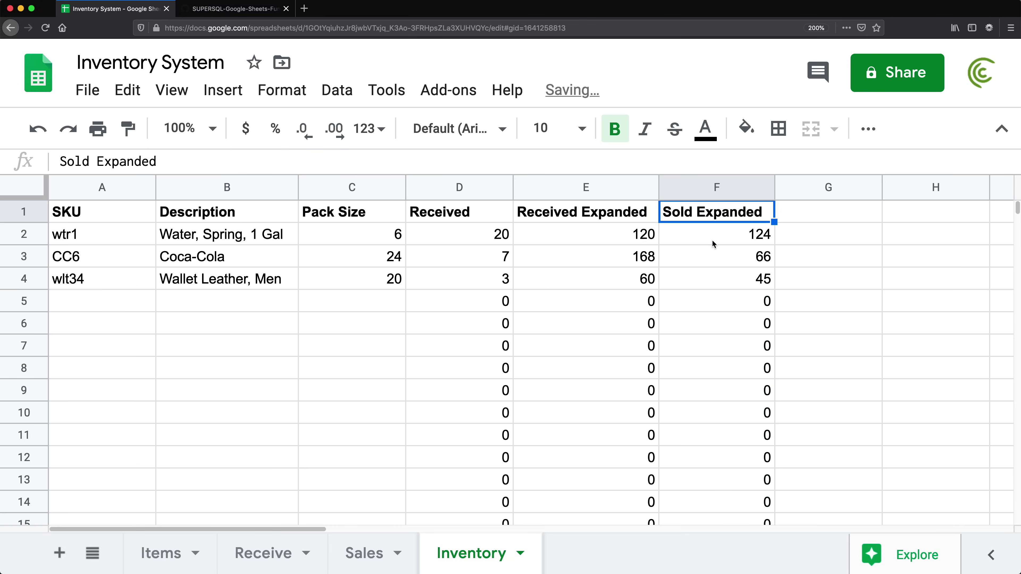
click(565, 228)
key(Right)
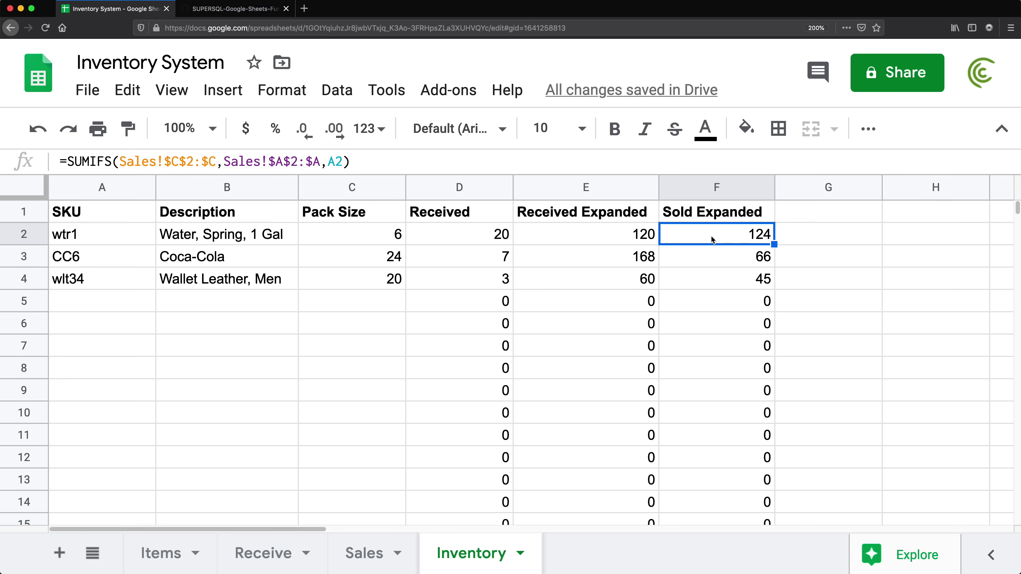
Add a bold "Difference" header in G1.
click(797, 214)
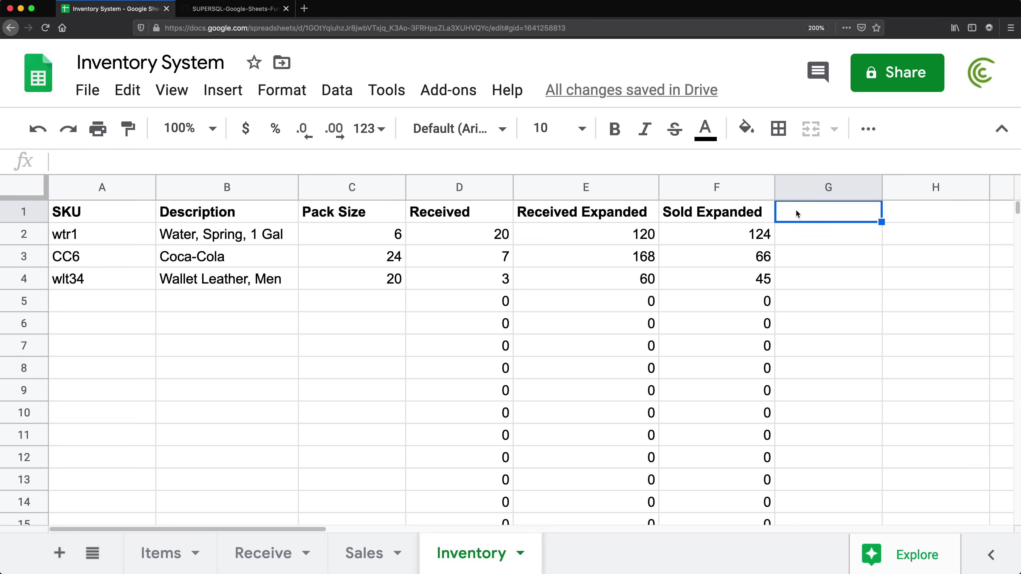
text(Difference)
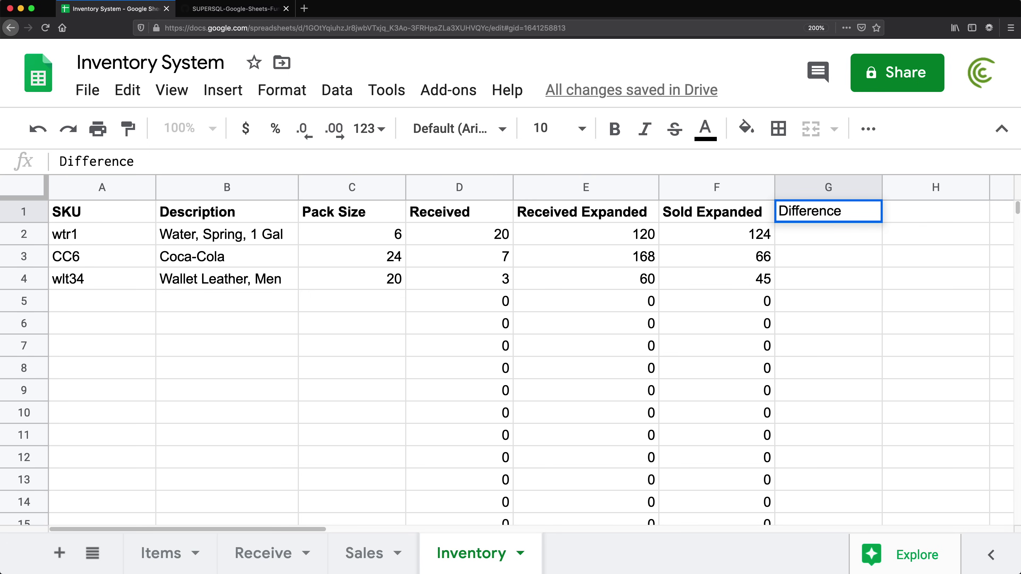
key(Return)
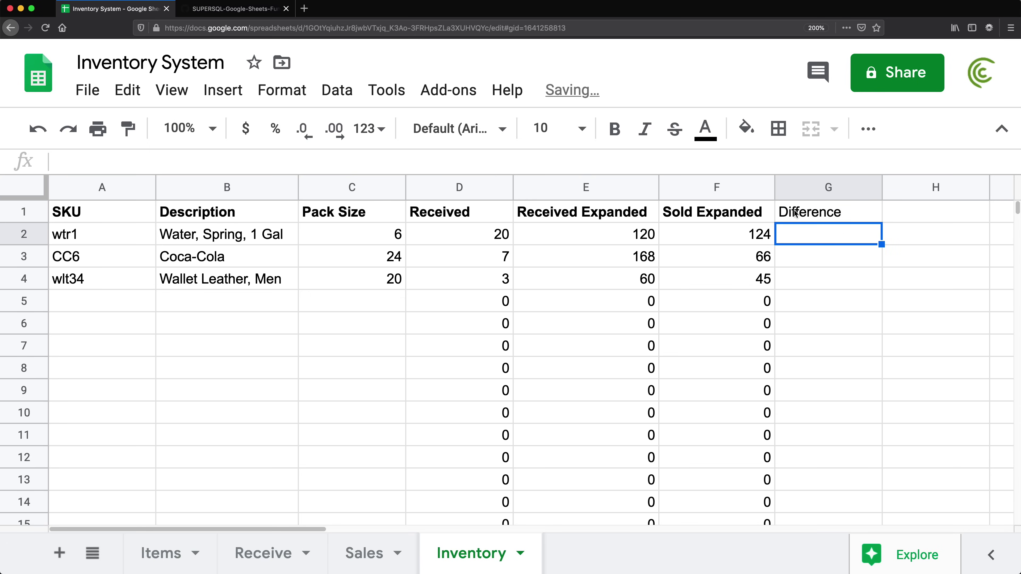
click(842, 212)
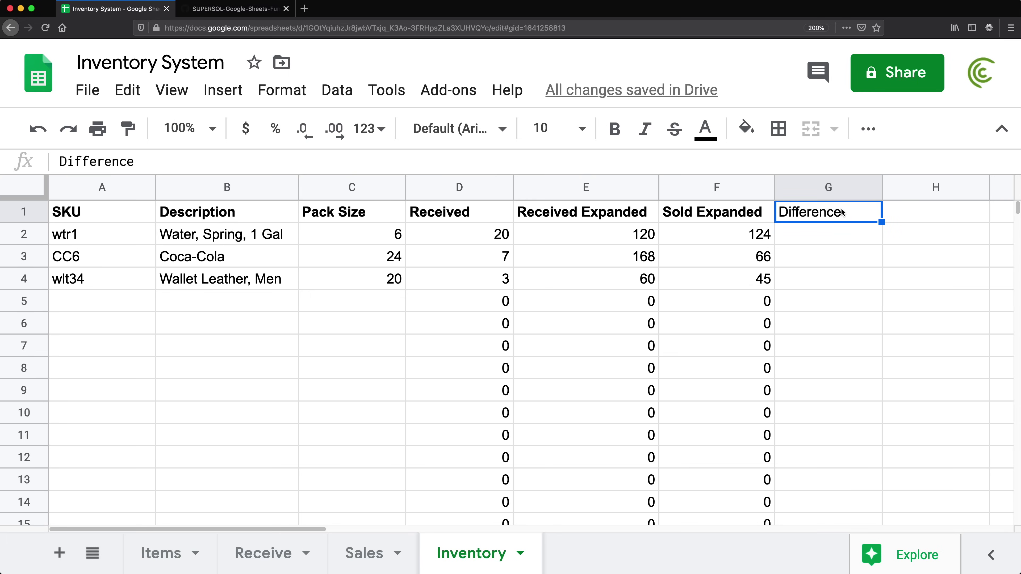
key(ctrl+b)
Enter the formula =E2-F2 in G2 to subtract pieces sold from pieces received.
click(836, 233)
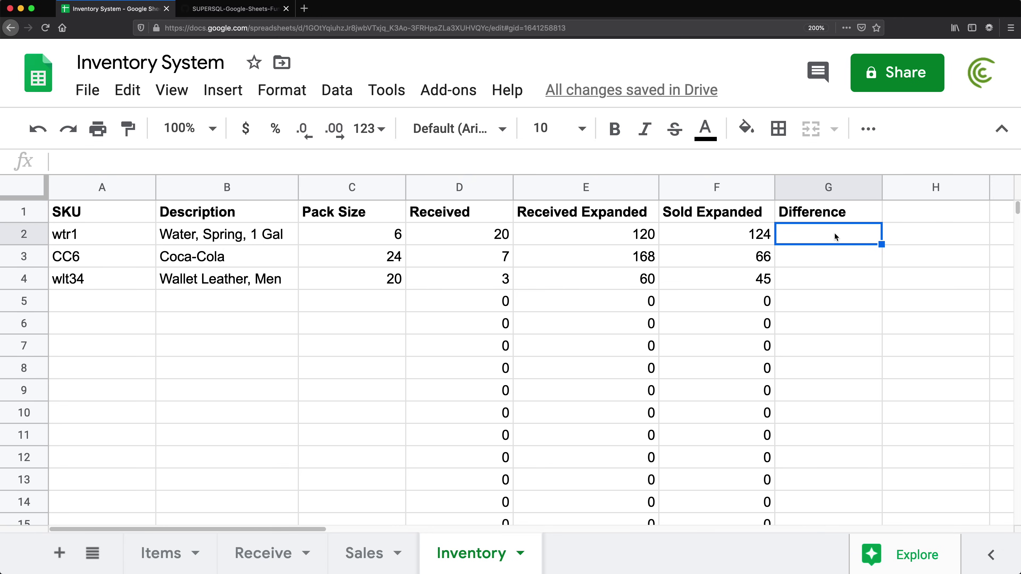
text(=)
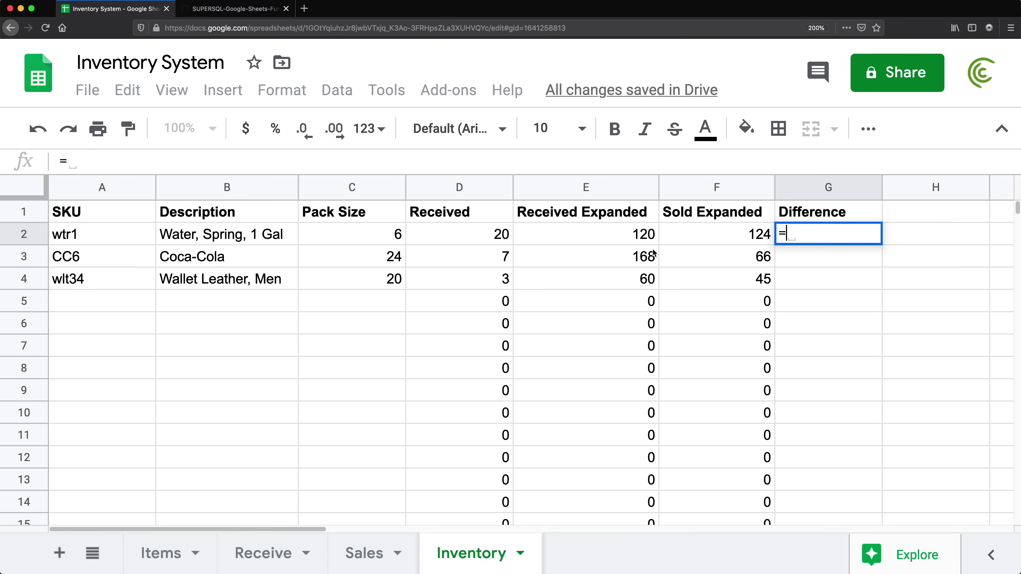
click(635, 240)
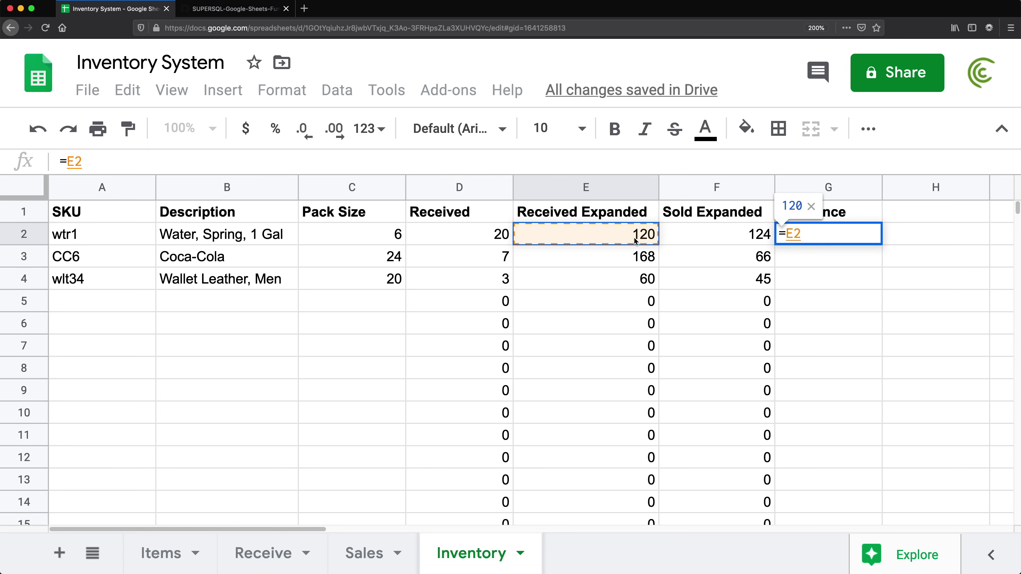
text(-)
click(708, 238)
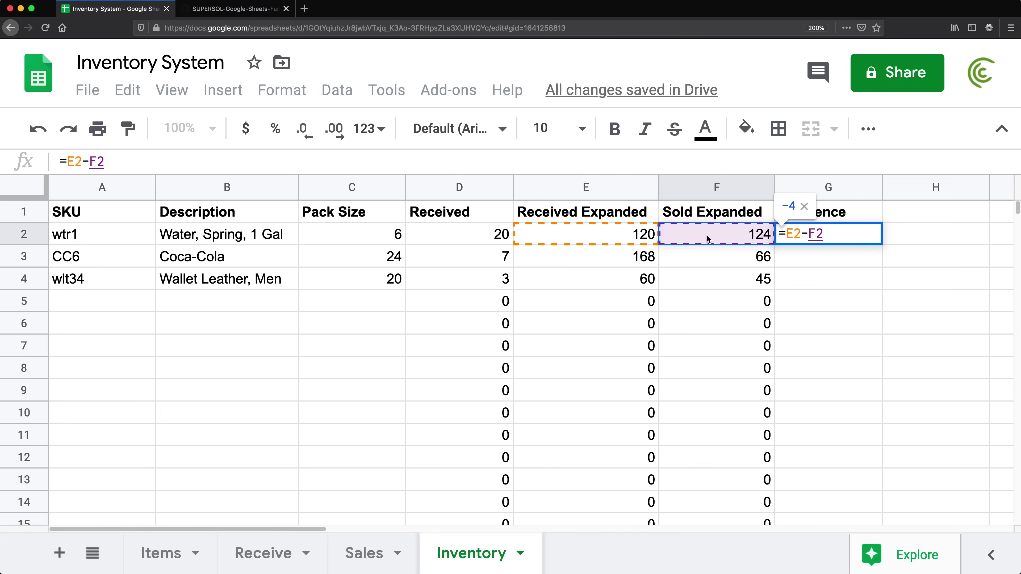
key(Return)
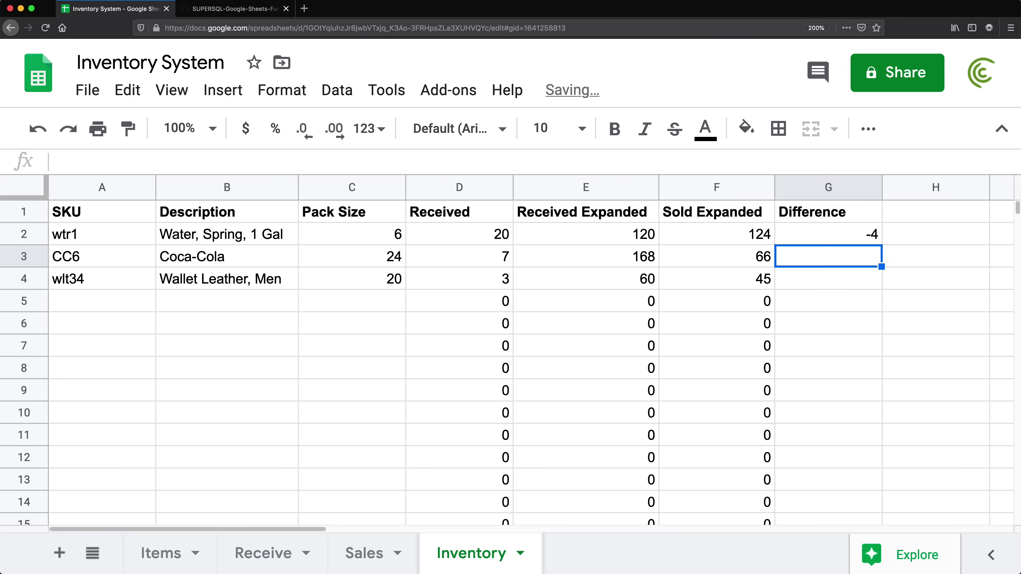
Fill the Difference formula from G2 down column G to row 1000.
click(869, 234)
key(super+shift+Down)
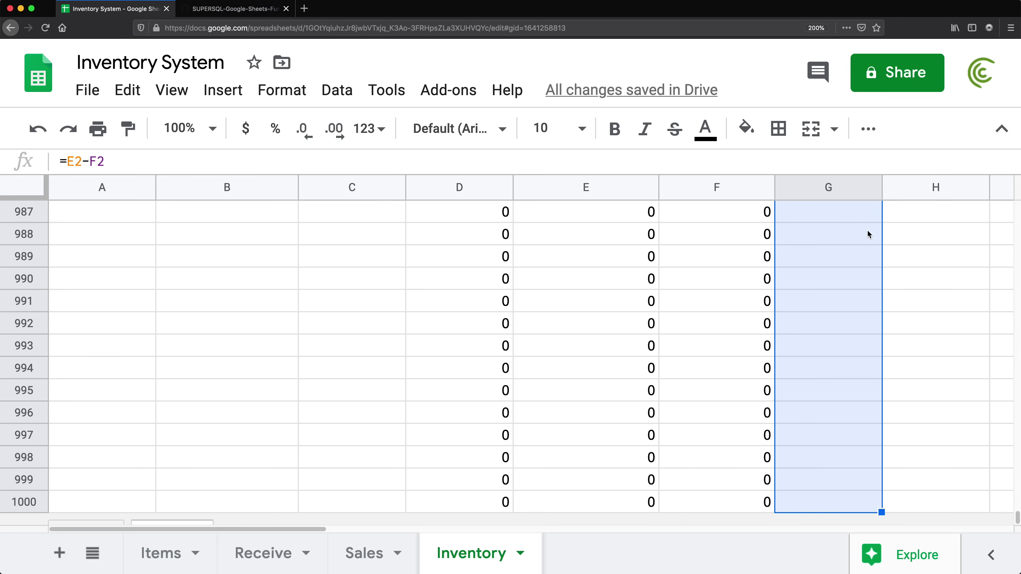
key(super+d)
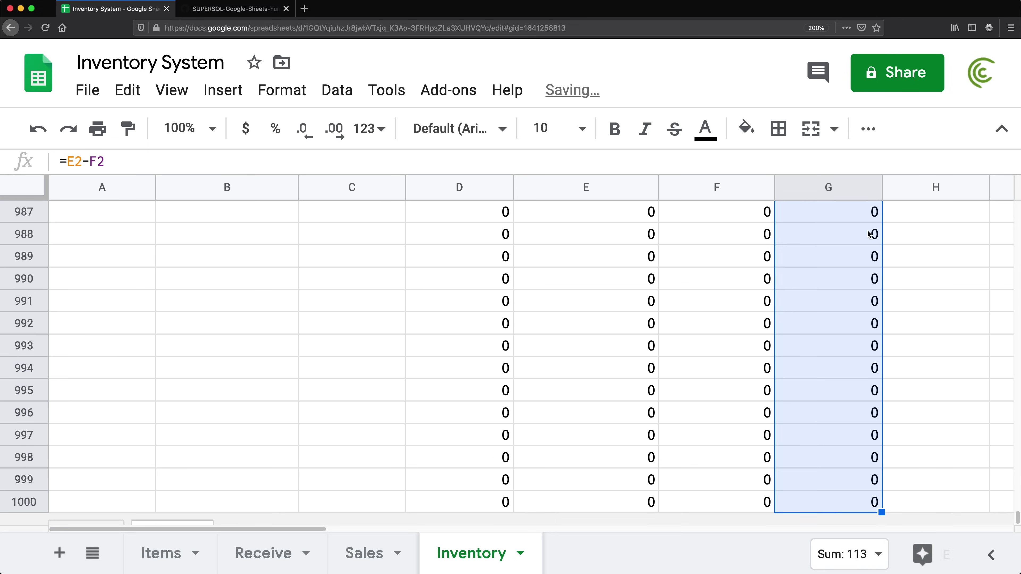
key(super+Up)
key(Down)
key(Down)
Rename the G1 header to "Qty On Hand".
click(805, 219)
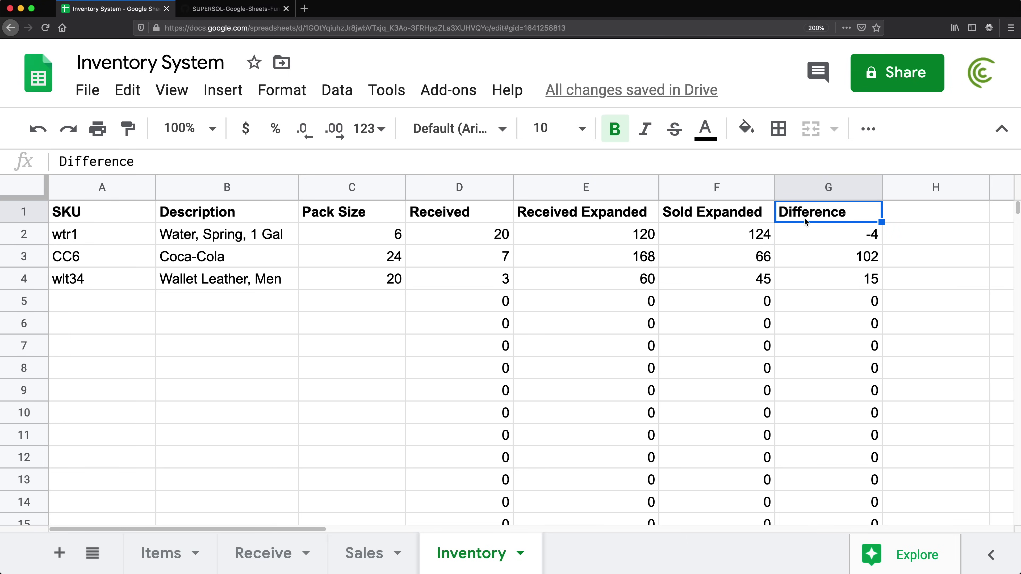
text(Qty on )
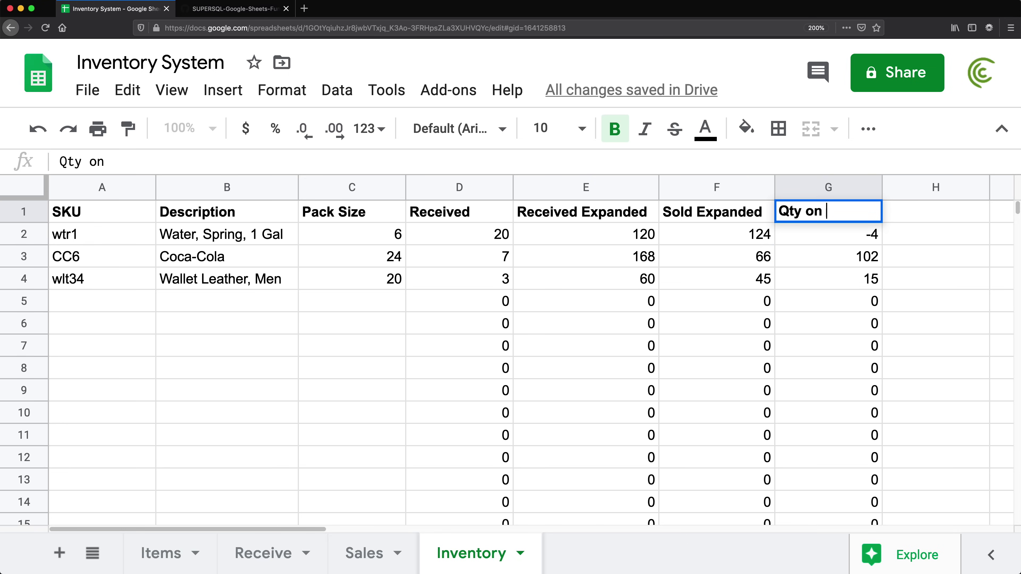
text(Hand)
key(Return)
click(358, 307)
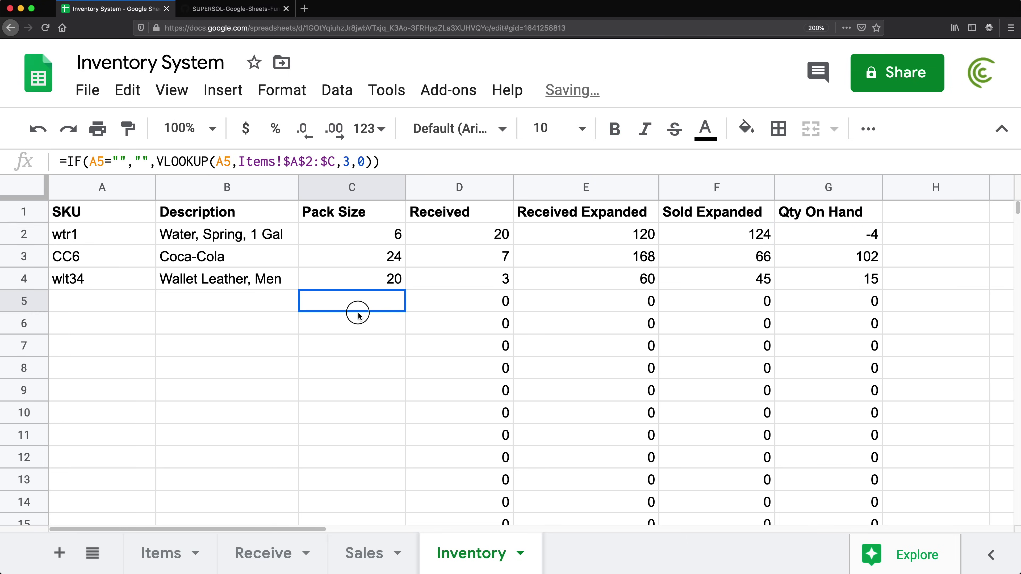
click(595, 232)
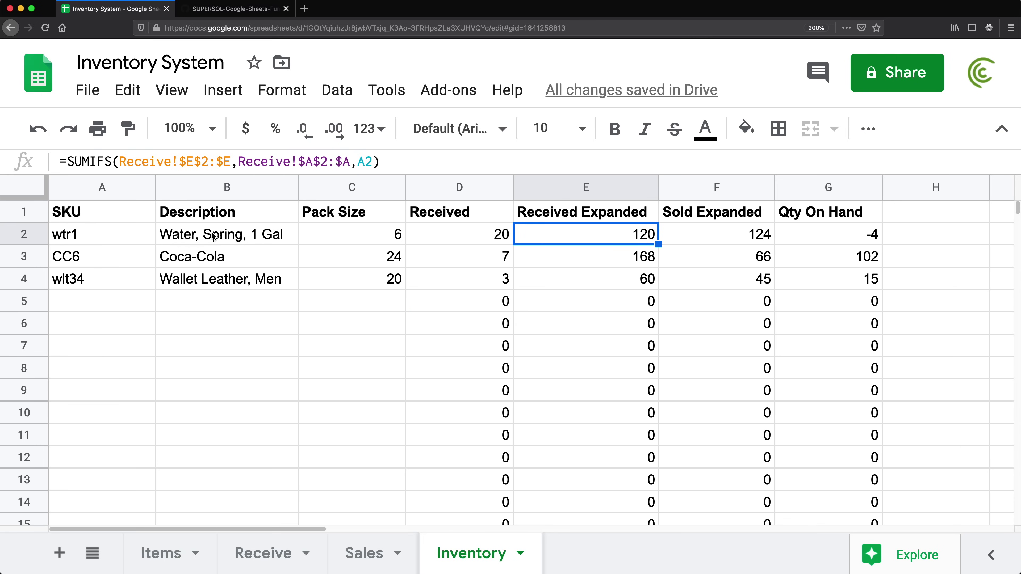
click(119, 236)
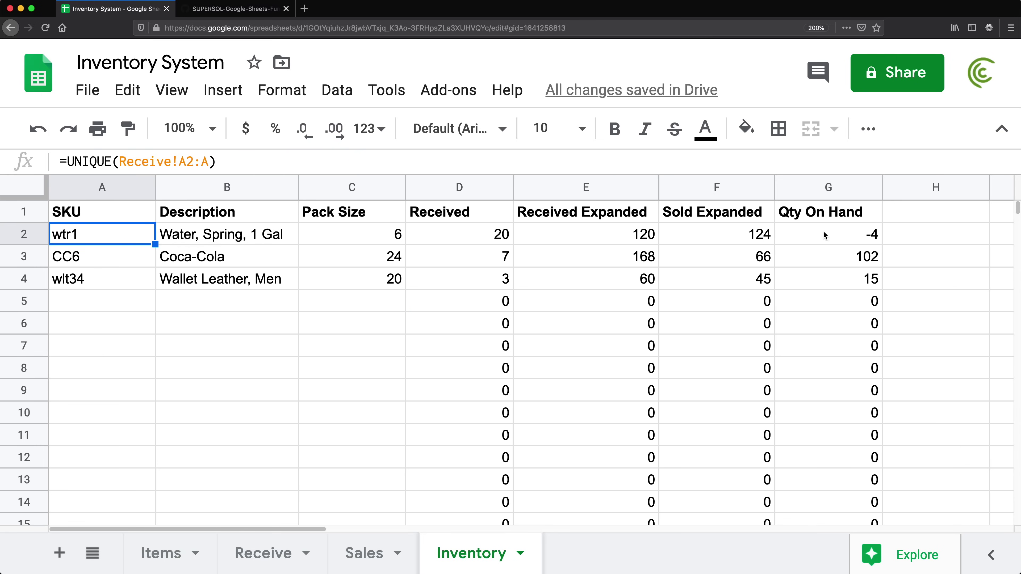
click(807, 236)
click(98, 242)
On the Receive sheet, add a new entry in row 8 for SKU wtr1 with a QTY of 10.
click(252, 560)
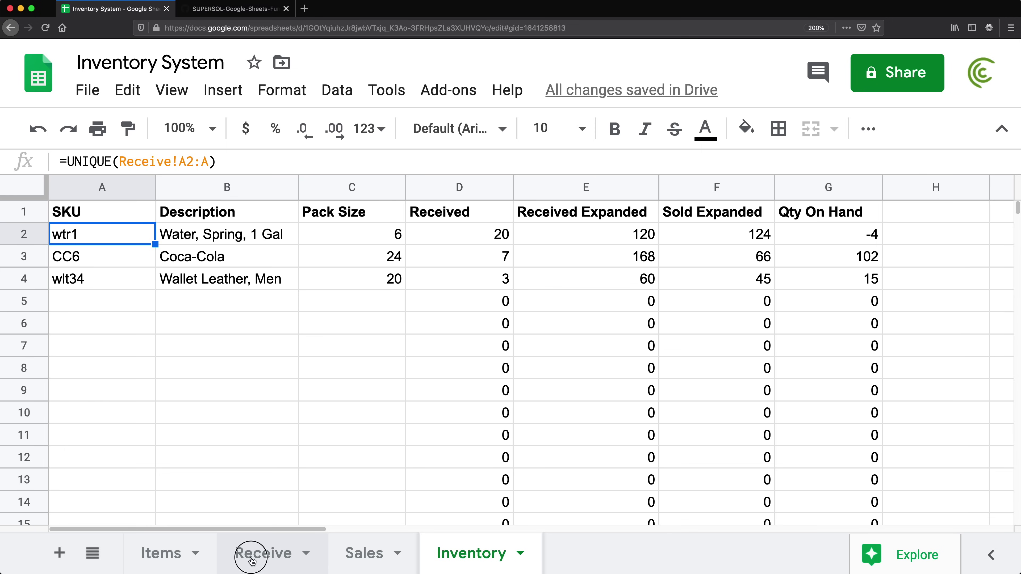
click(145, 373)
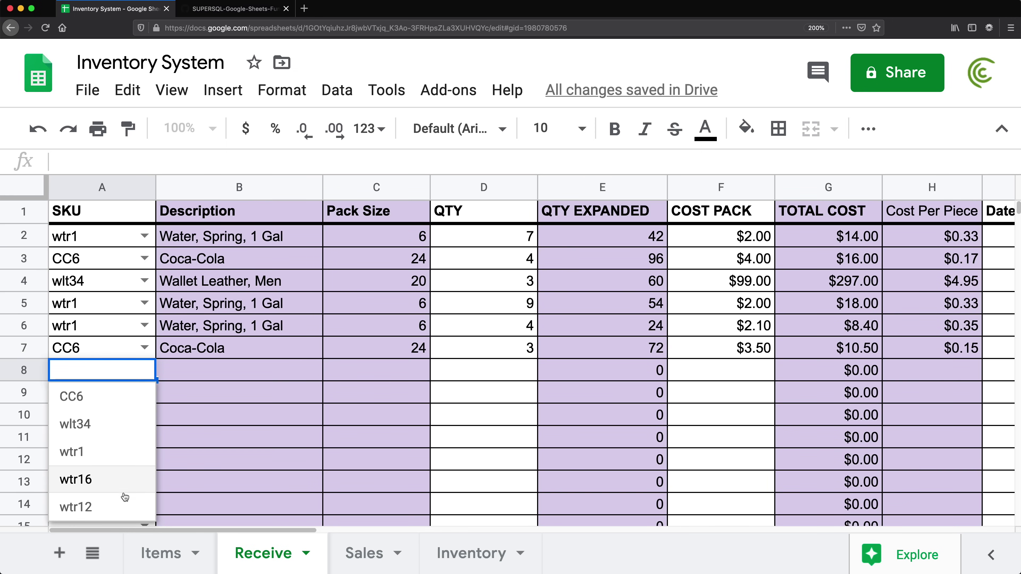
click(112, 455)
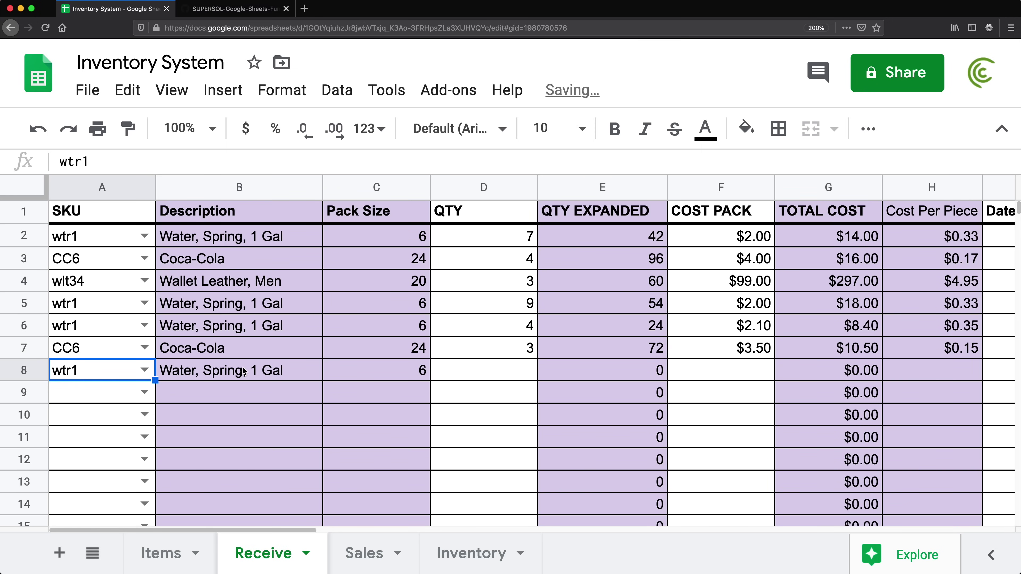
click(476, 370)
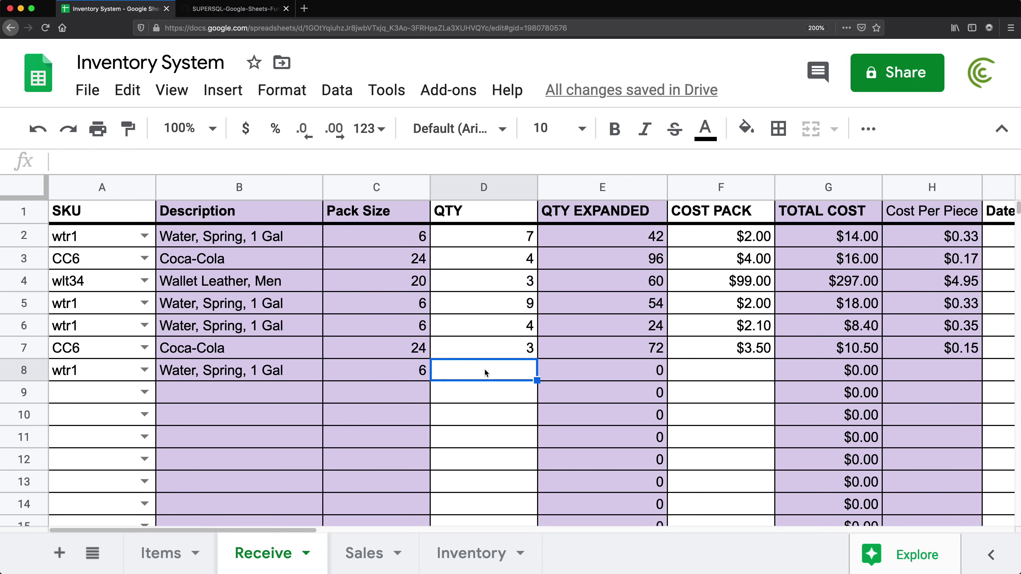
text(10)
key(Return)
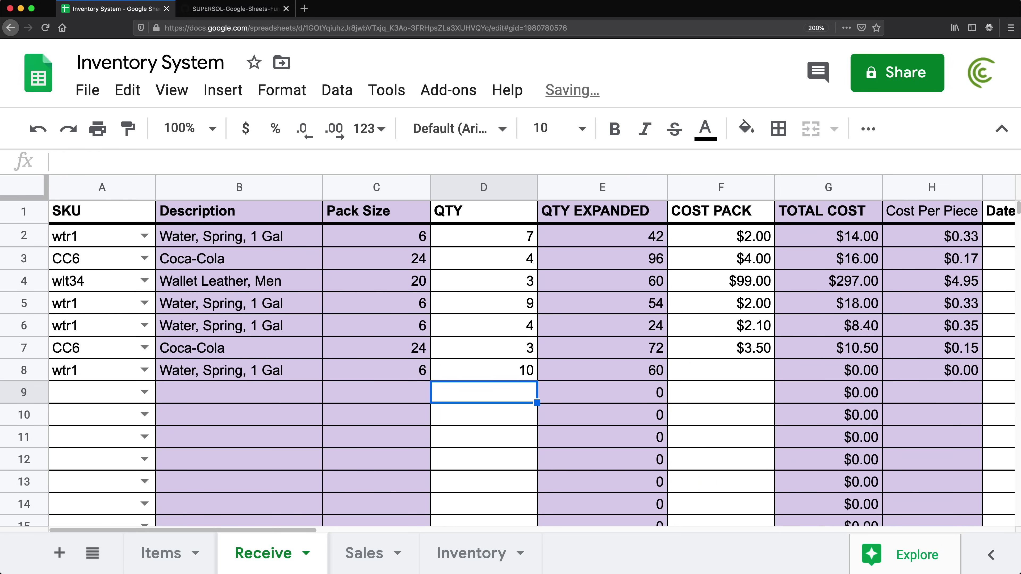
Set the COST PACK of the new wtr1 entry in row 8 to 2.
click(733, 364)
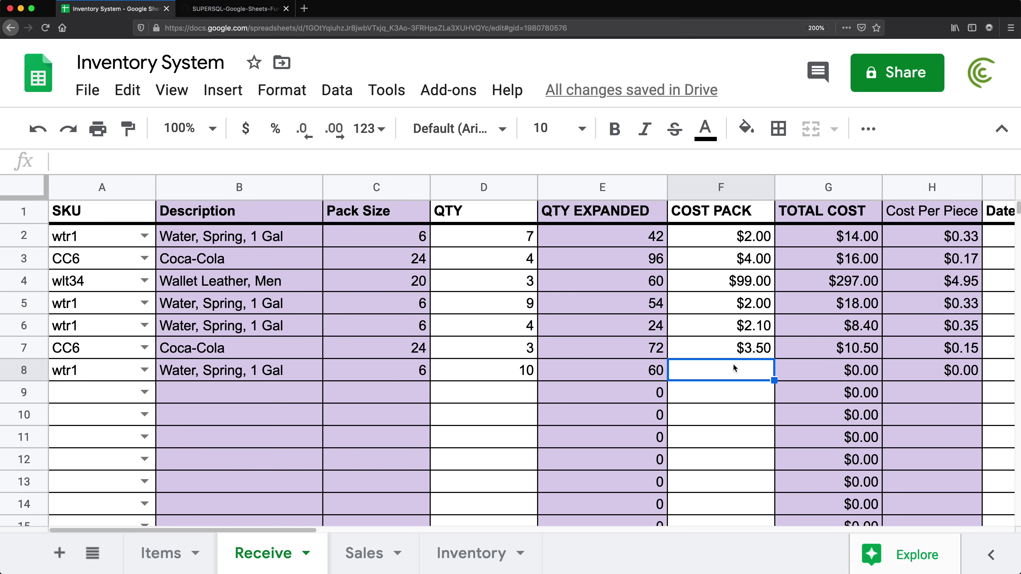
text(2)
key(Return)
key(Up)
click(698, 237)
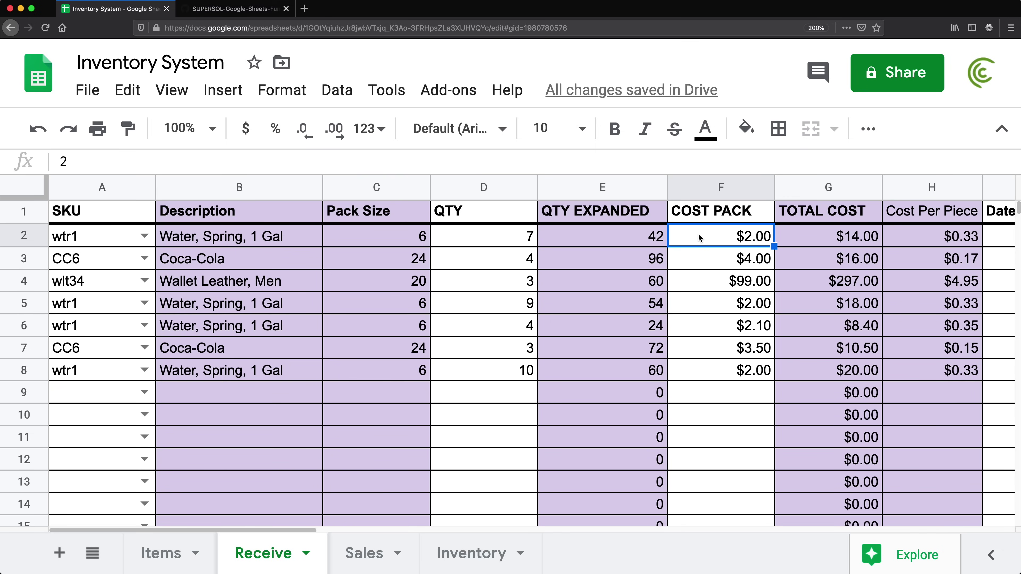
Examine on the Inventory sheet how the wtr1 row's received, sold and on-hand quantities reflect the new receipt.
click(466, 558)
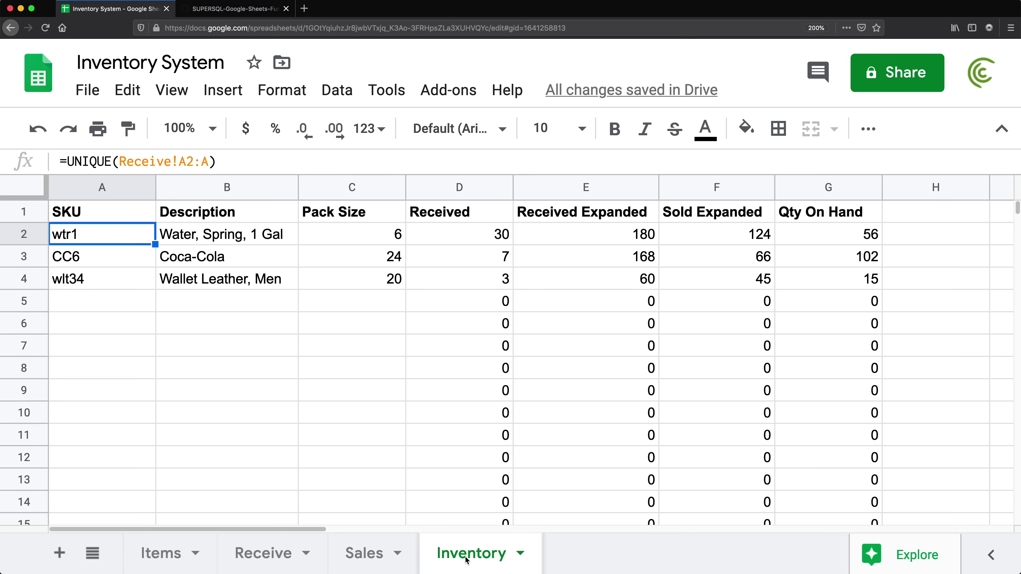
click(844, 235)
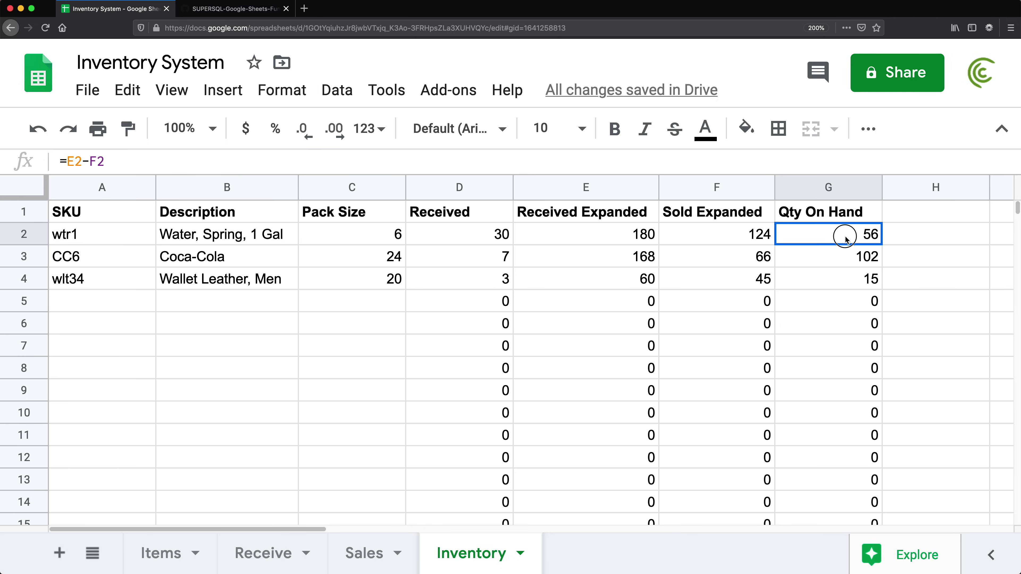
click(639, 236)
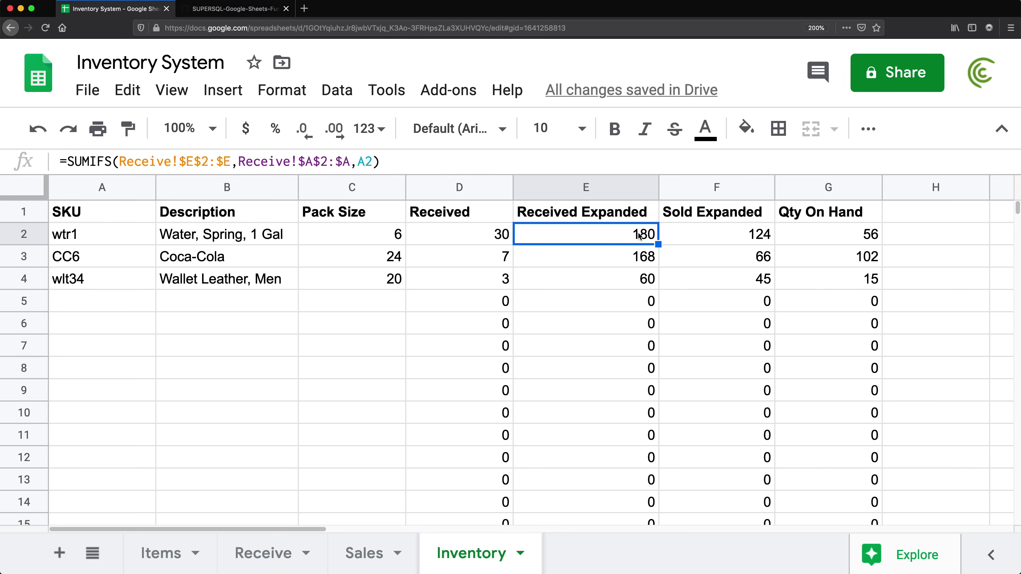
click(723, 236)
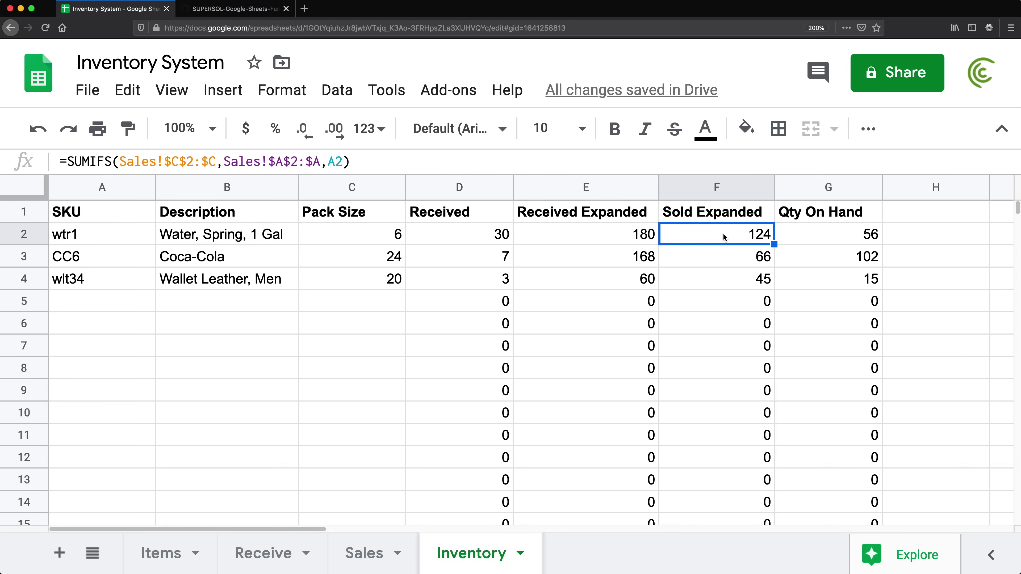
click(861, 242)
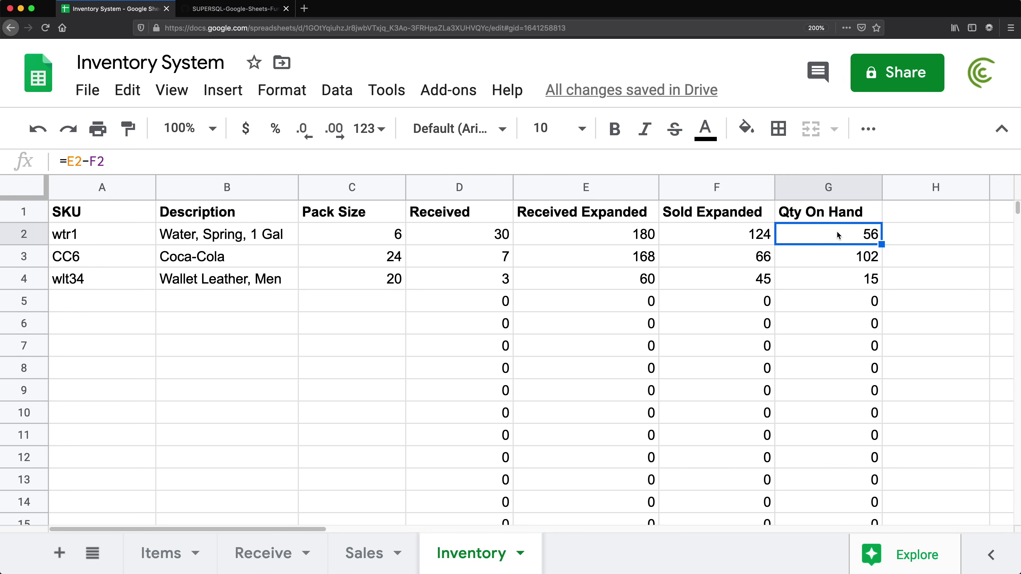
click(504, 239)
click(567, 245)
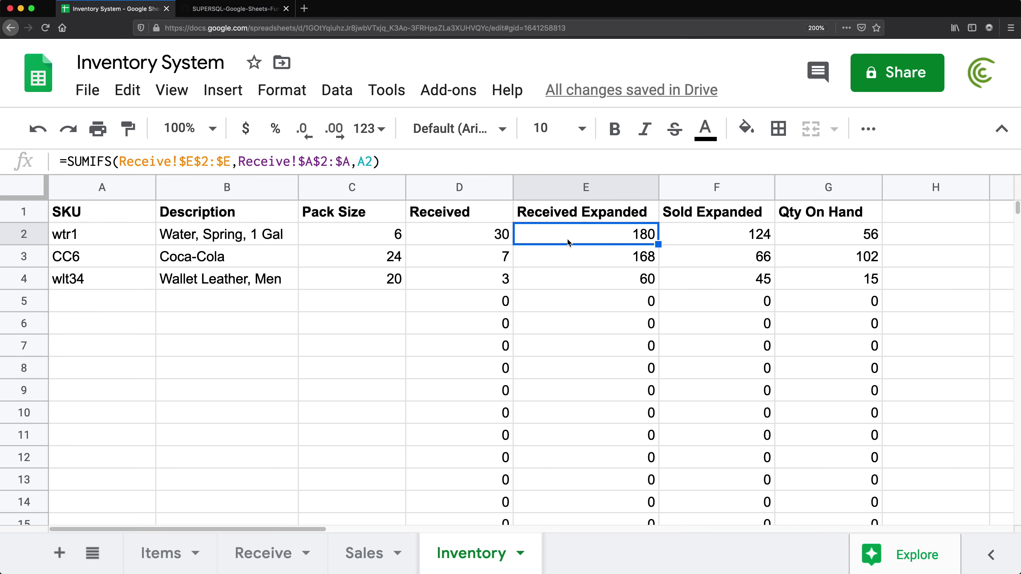
click(683, 236)
click(802, 236)
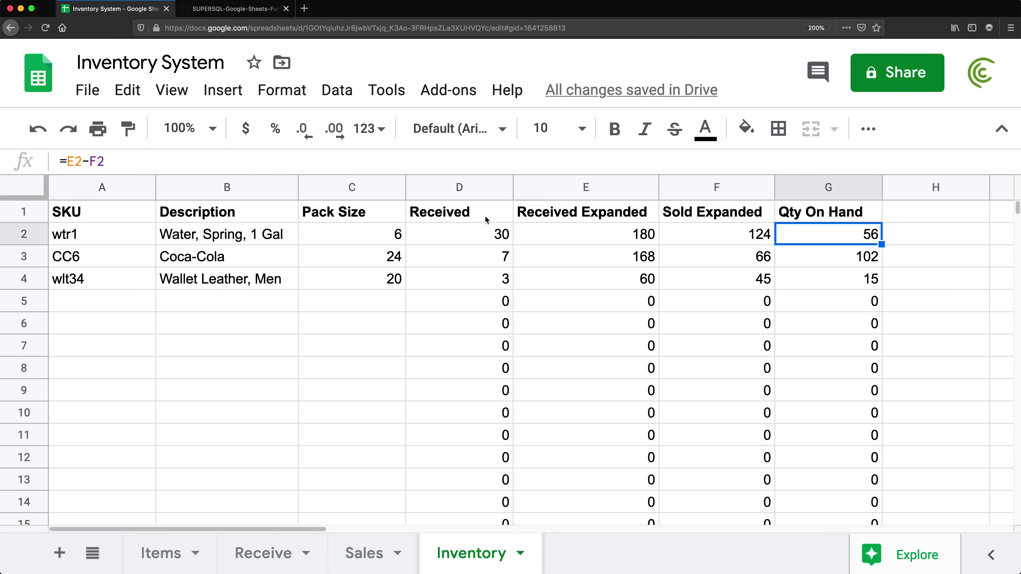
drag(459, 187, 764, 188)
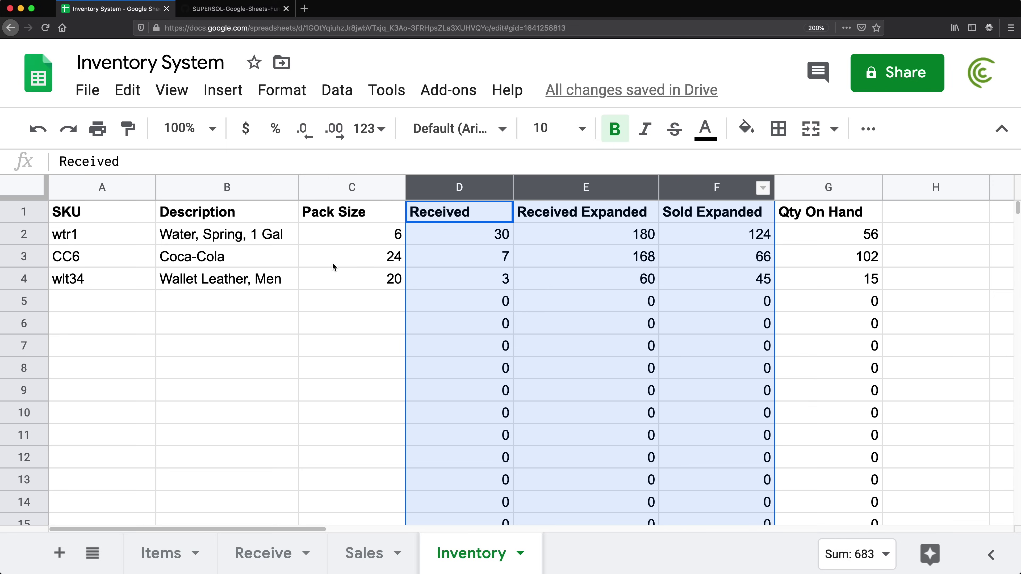
click(330, 236)
click(213, 258)
click(231, 320)
click(362, 322)
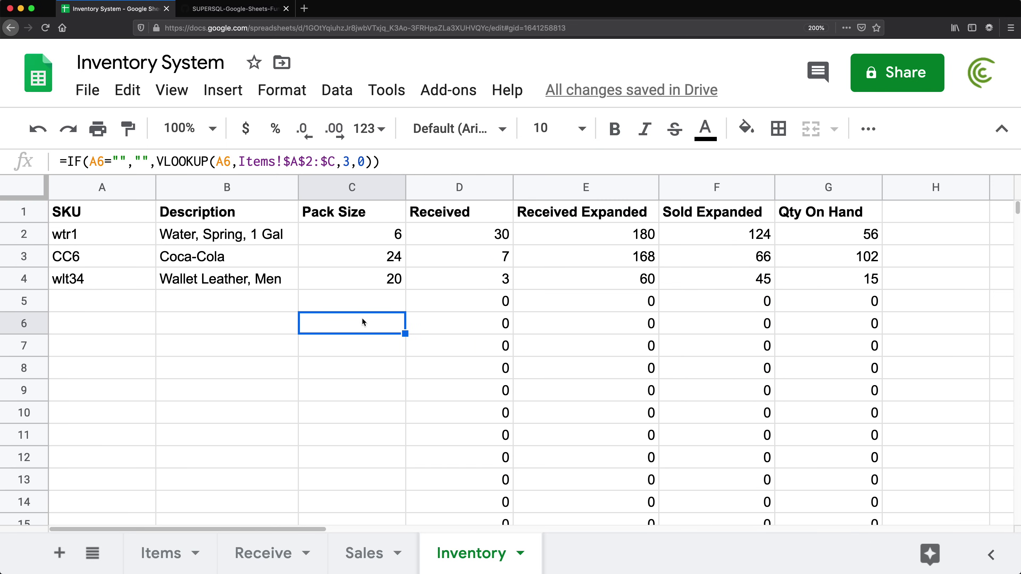
click(96, 226)
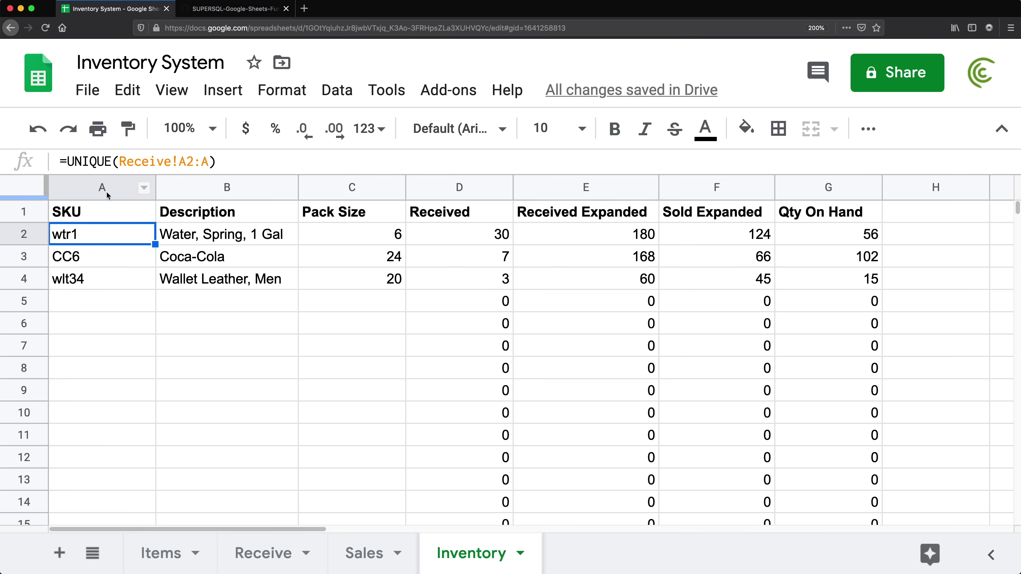
Fill columns A through G of the Inventory sheet with light purple to mark them as formula columns.
drag(108, 196, 804, 186)
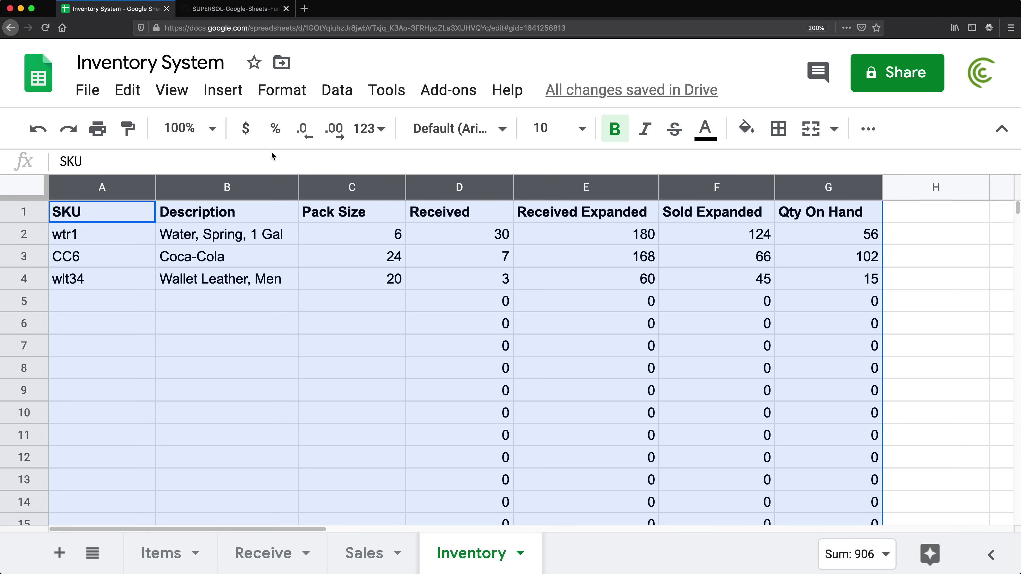
click(756, 135)
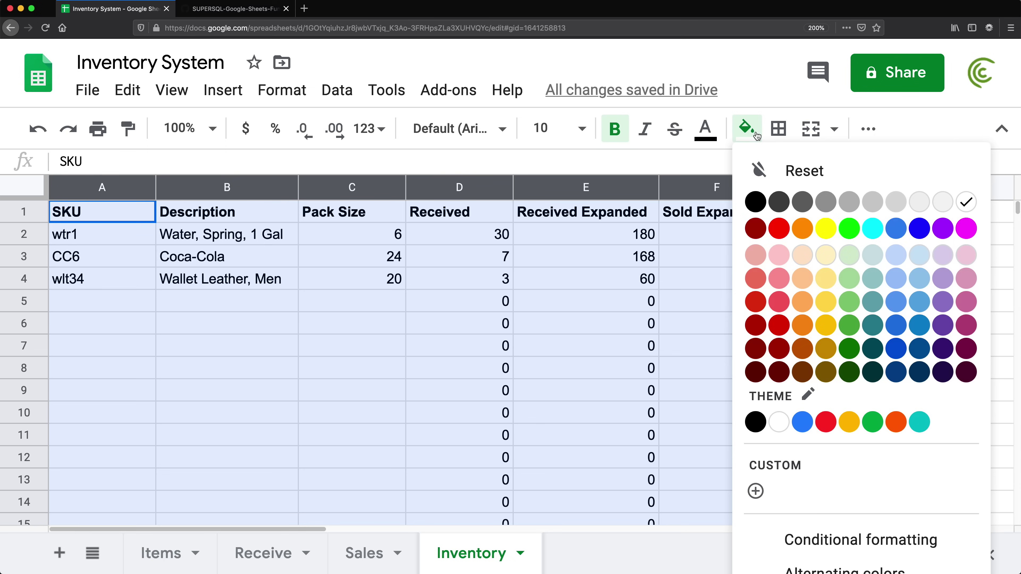
click(943, 255)
click(503, 305)
click(127, 214)
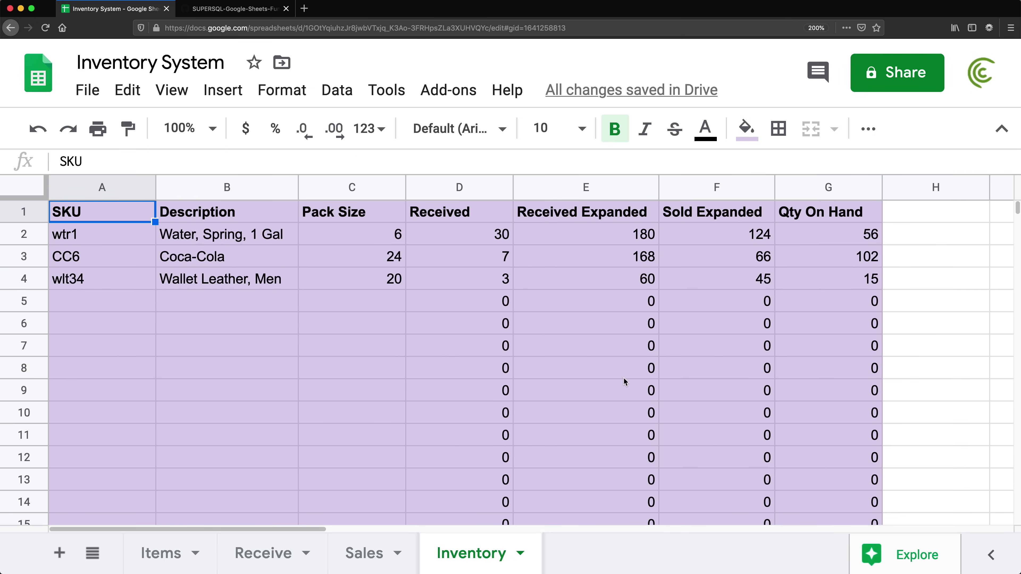
Review the TOTAL COST formula in G2 of the Receive sheet and return to the Inventory sheet.
key(ctrl+minus)
click(754, 182)
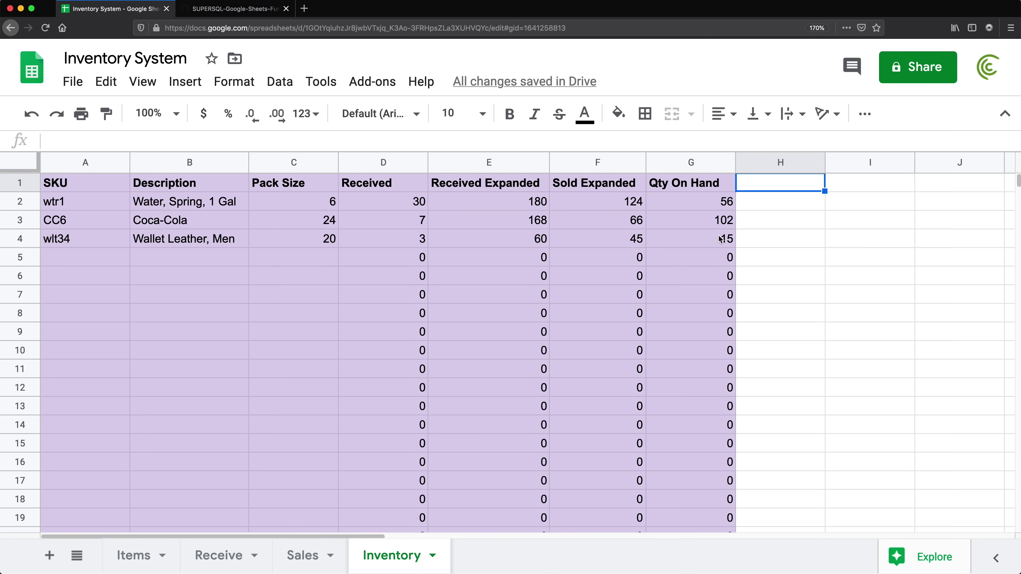
click(224, 556)
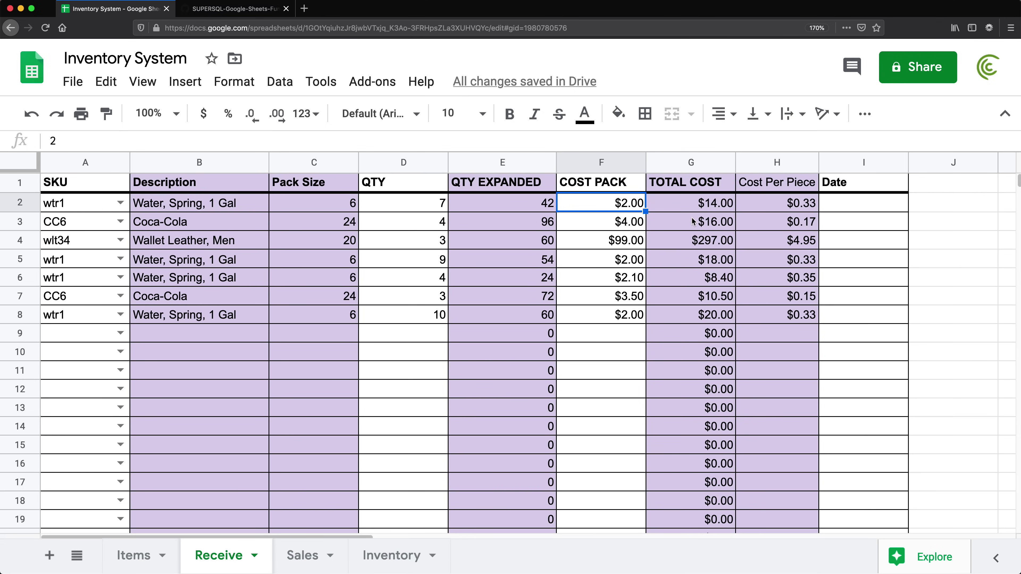
click(709, 209)
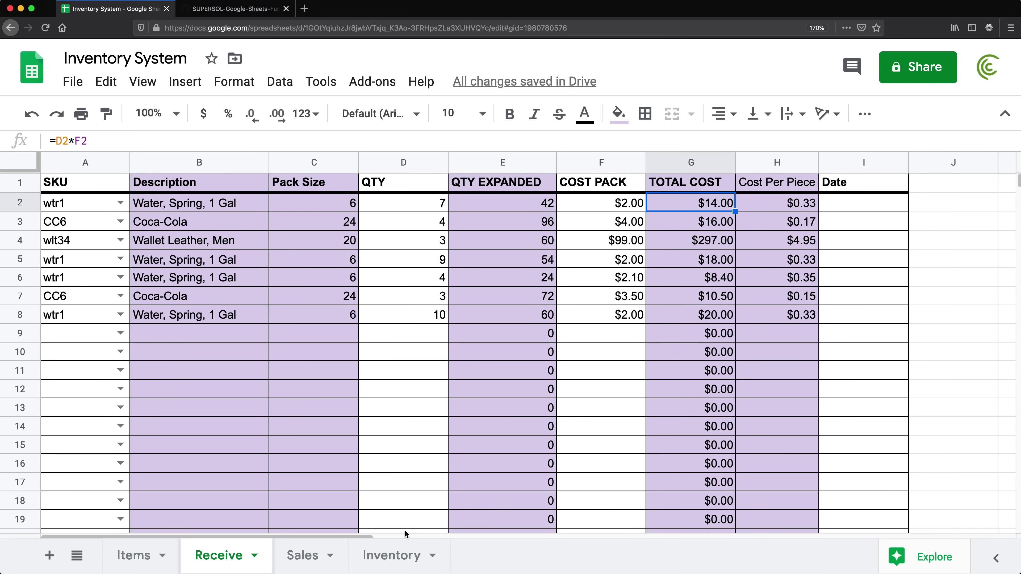
click(391, 556)
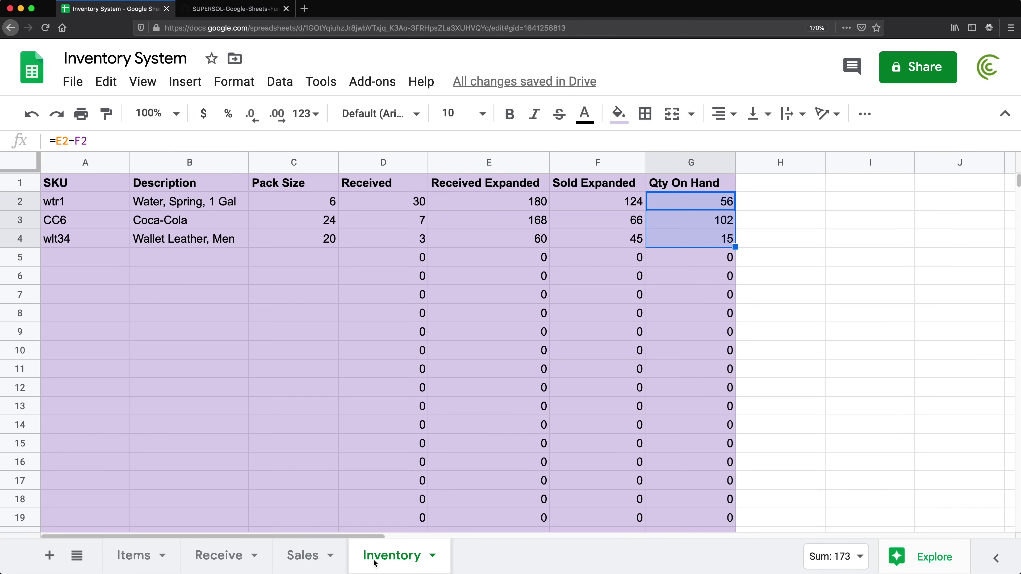
Add a bold "Total Cost Received" header in H1 and fit column H's width to it.
click(770, 188)
text(Total Cost Re)
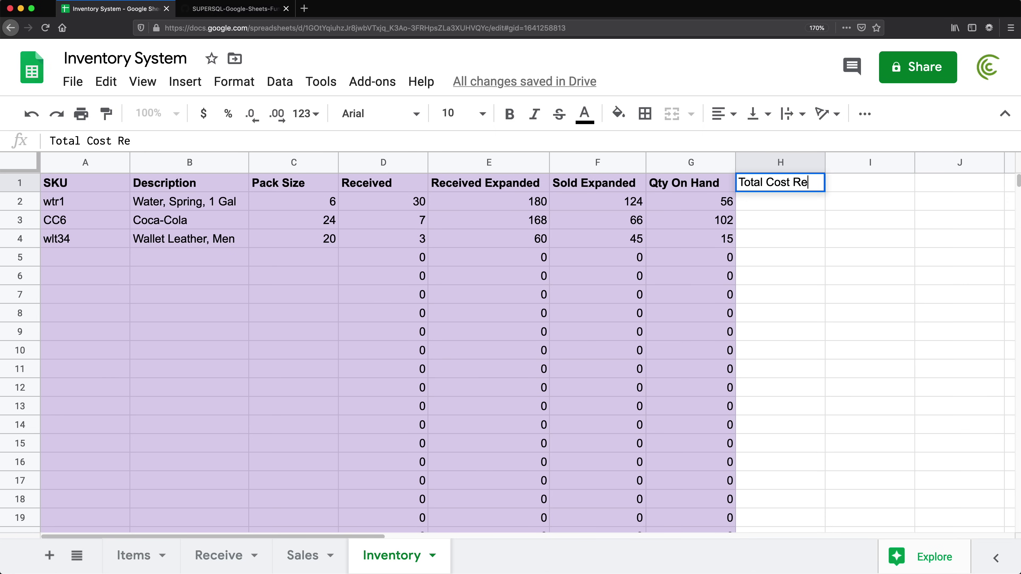
text(ceived)
key(Return)
double_click(825, 163)
click(754, 187)
key(super+b)
double_click(841, 164)
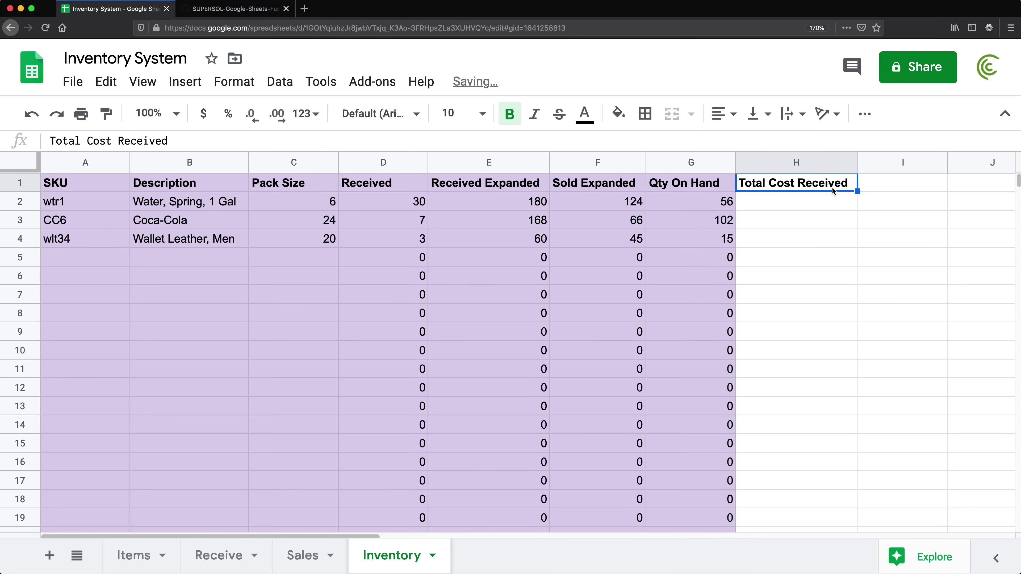
Start a SUMIFS formula in H2 of the Inventory sheet with Receive!$G$2:$G as the sum range.
click(813, 196)
text(=SUMIFS()
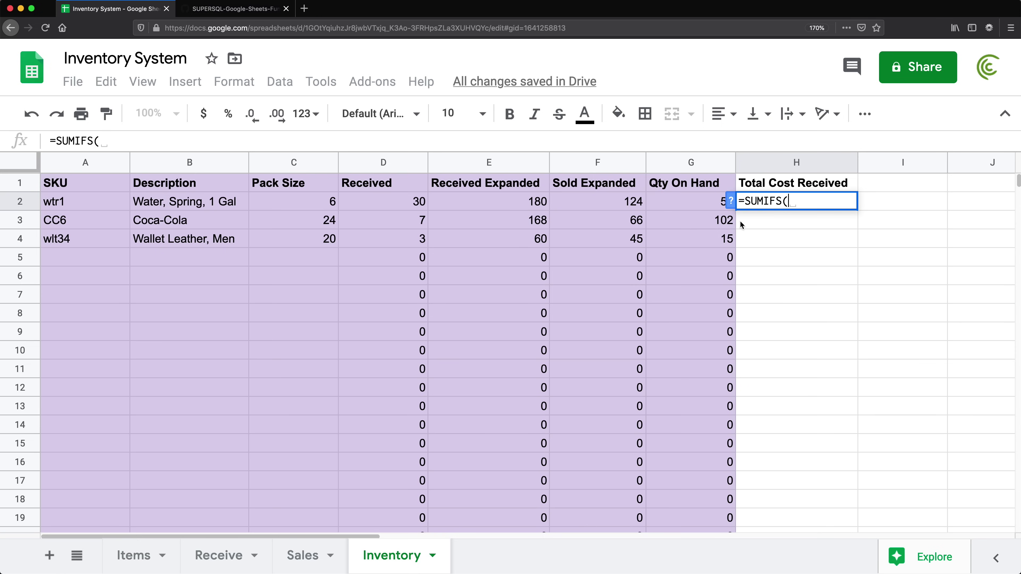
click(221, 555)
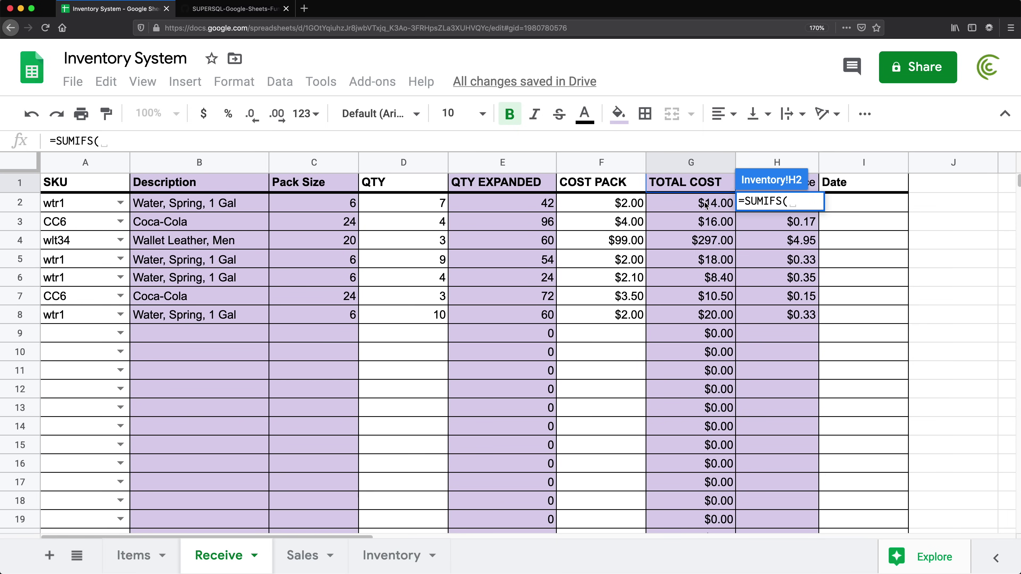
drag(695, 206, 683, 298)
key(F4)
key(BackSpace)
key(BackSpace)
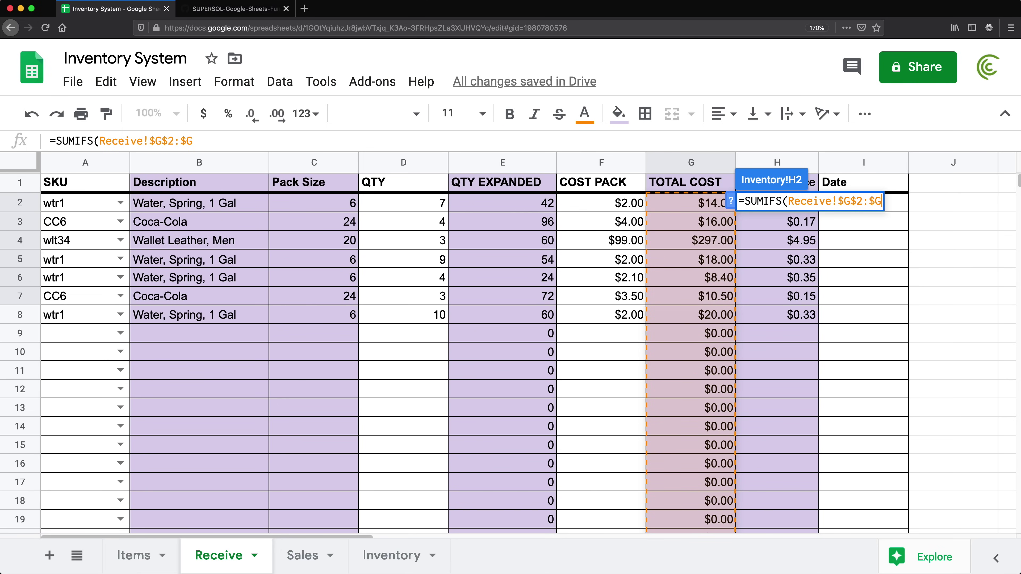
Complete the H2 SUMIFS formula with criteria range Receive!$A$2:$A and the SKU in Inventory cell A2 as criterion.
text(,)
drag(77, 207, 69, 338)
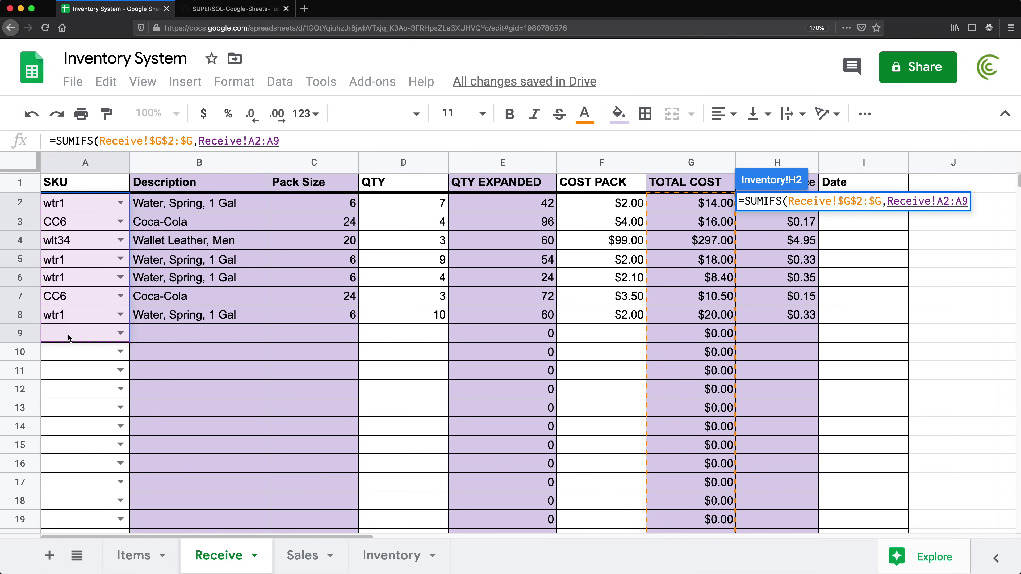
key(F4)
key(BackSpace)
key(BackSpace)
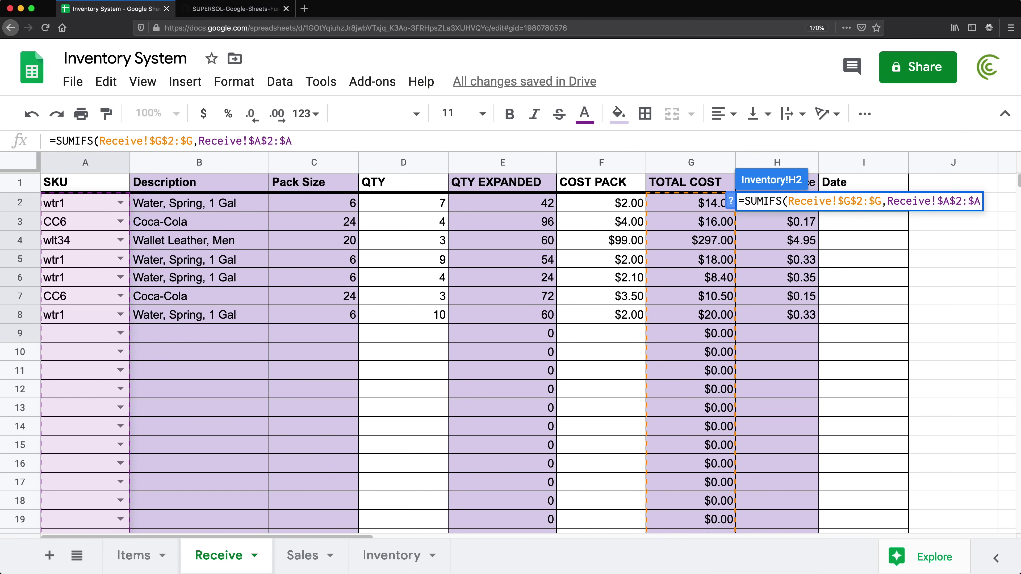
text(,)
click(392, 556)
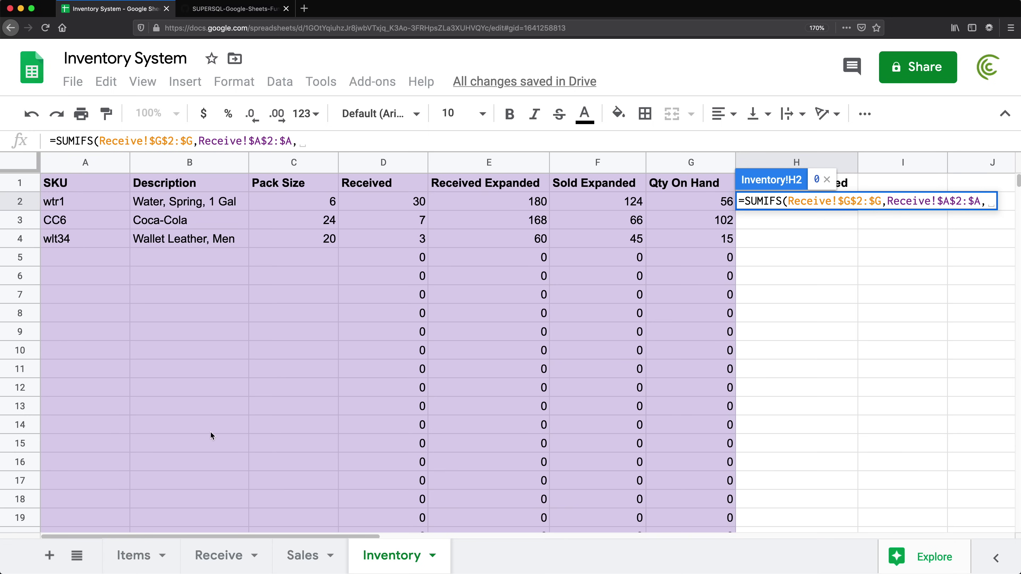
click(66, 198)
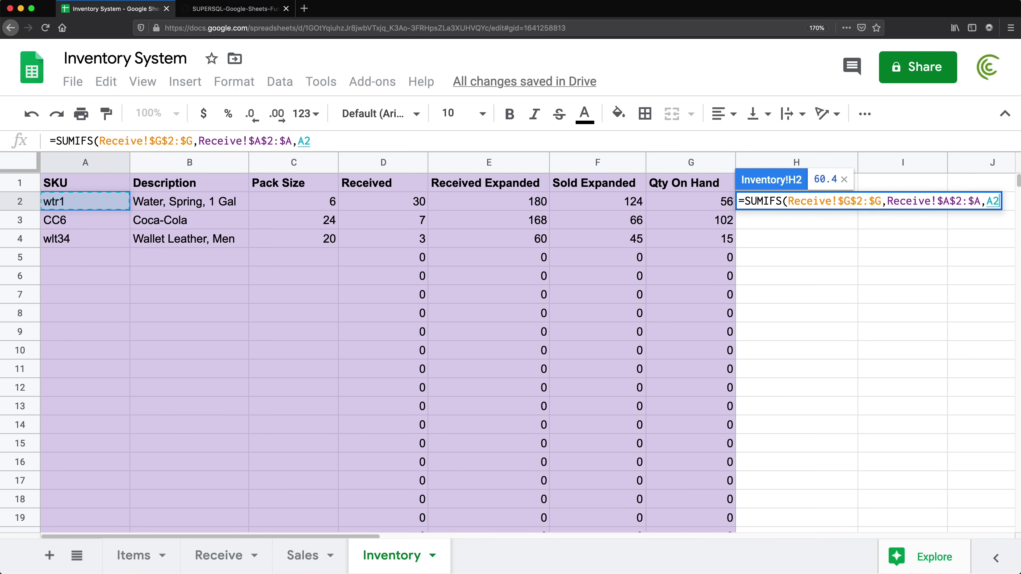
key(Return)
Copy the Total Cost Received formula from H2 down column H to row 1000.
click(849, 202)
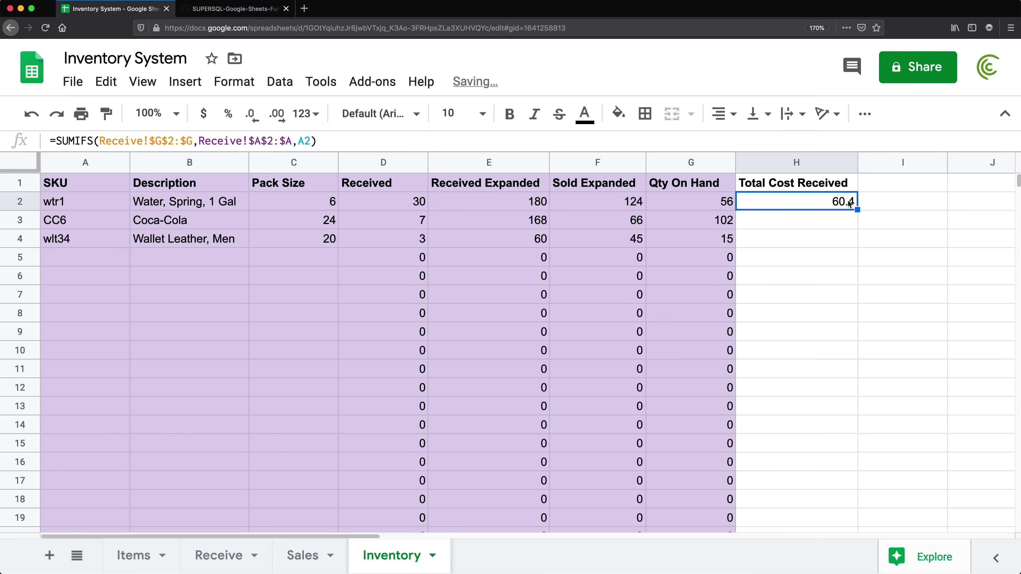
key(super+shift+Down)
key(super+d)
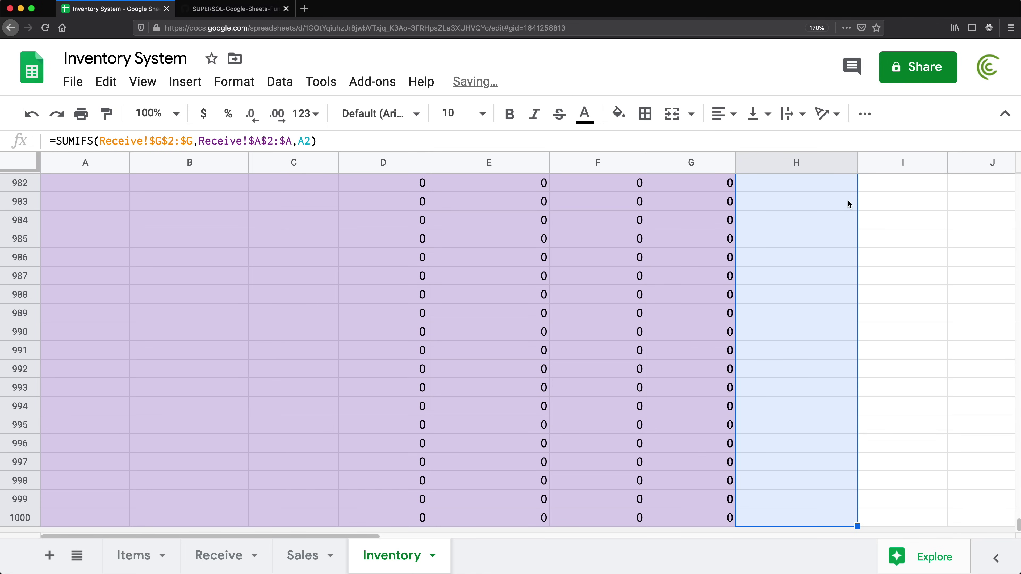
Format column H of the Inventory sheet as currency and fill it with light purple.
click(822, 165)
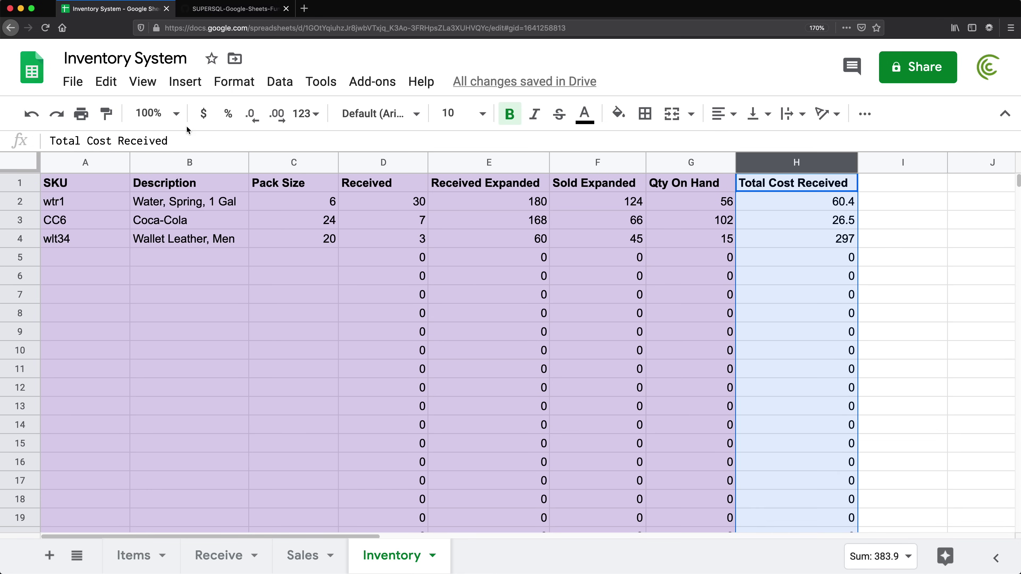
click(203, 114)
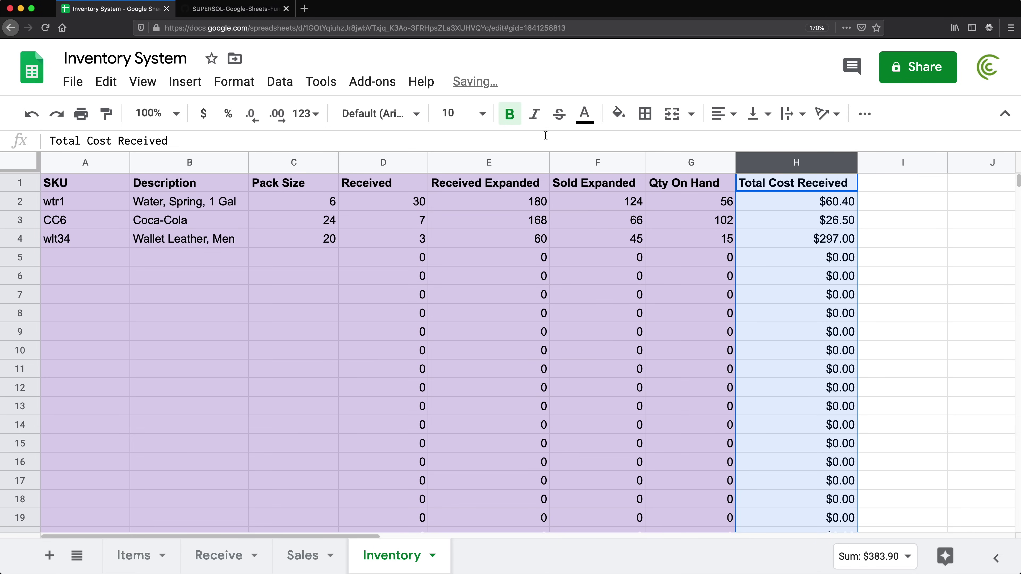
click(618, 114)
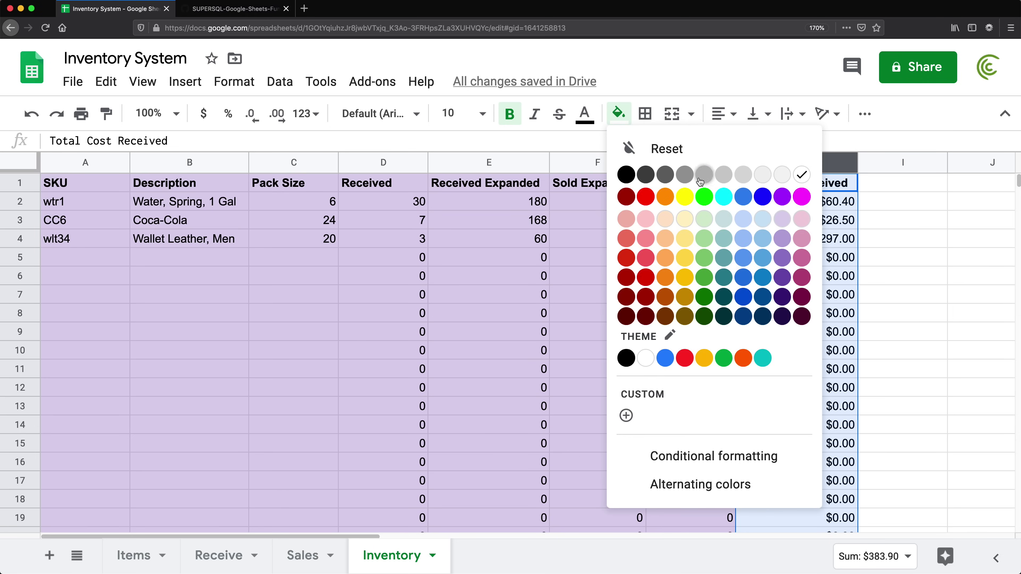
click(787, 226)
click(819, 263)
Review the total cost formula in H2 and the Qty On Hand values in column G.
click(826, 199)
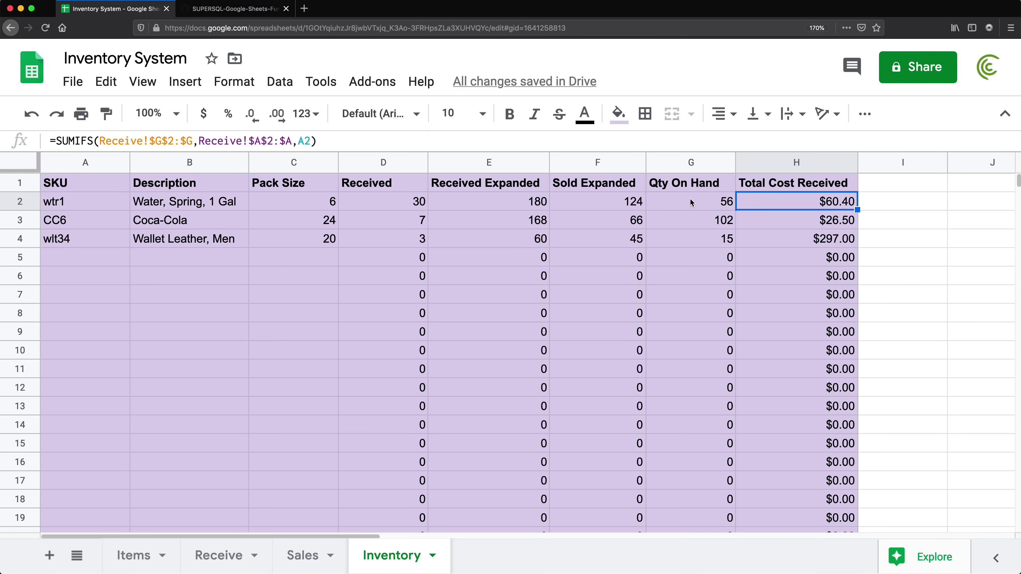
drag(691, 202, 699, 257)
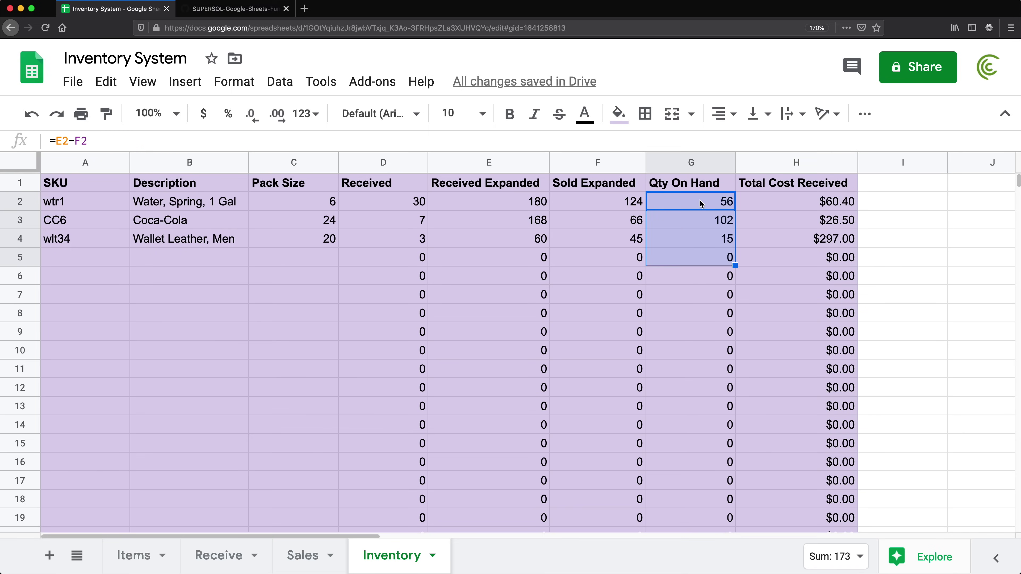
drag(700, 201, 697, 234)
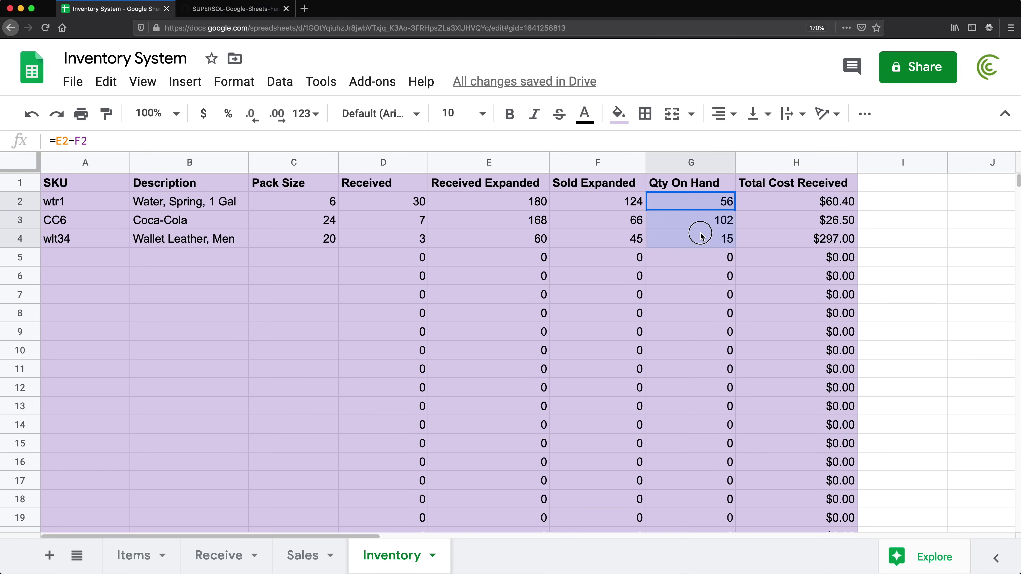
click(704, 209)
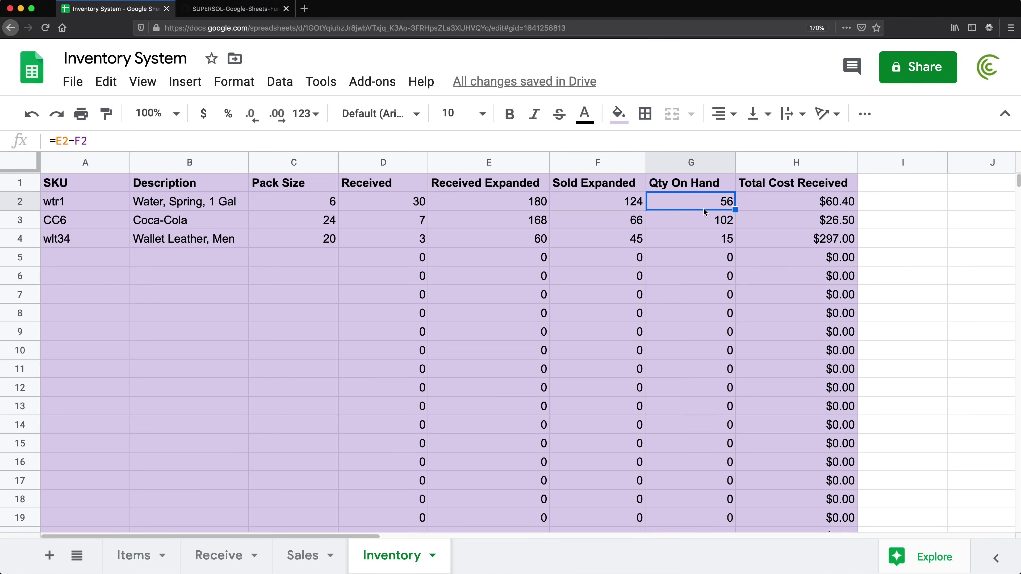
Add a bold "Average" header in I1 of the Inventory sheet.
click(869, 182)
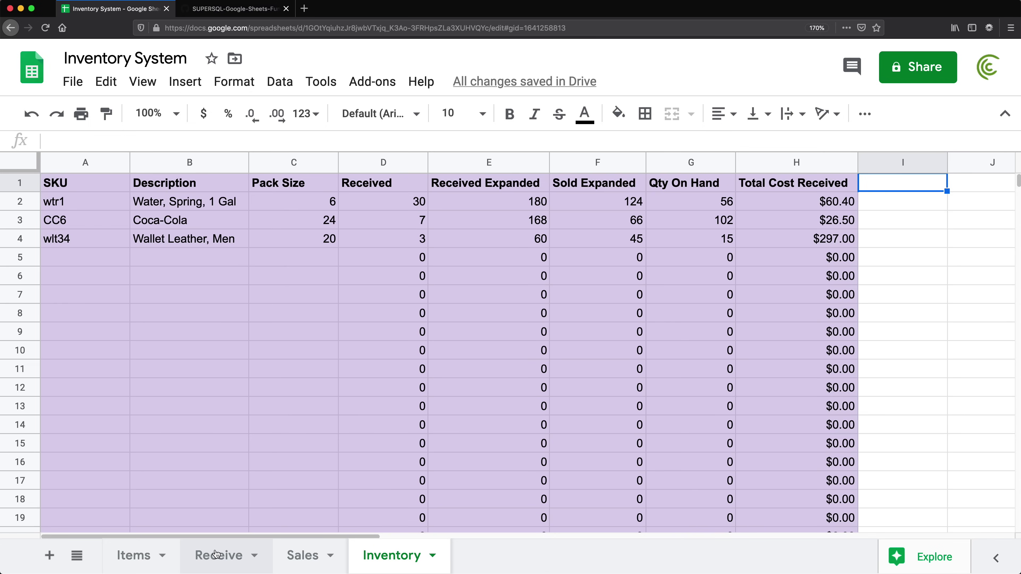
text(Average)
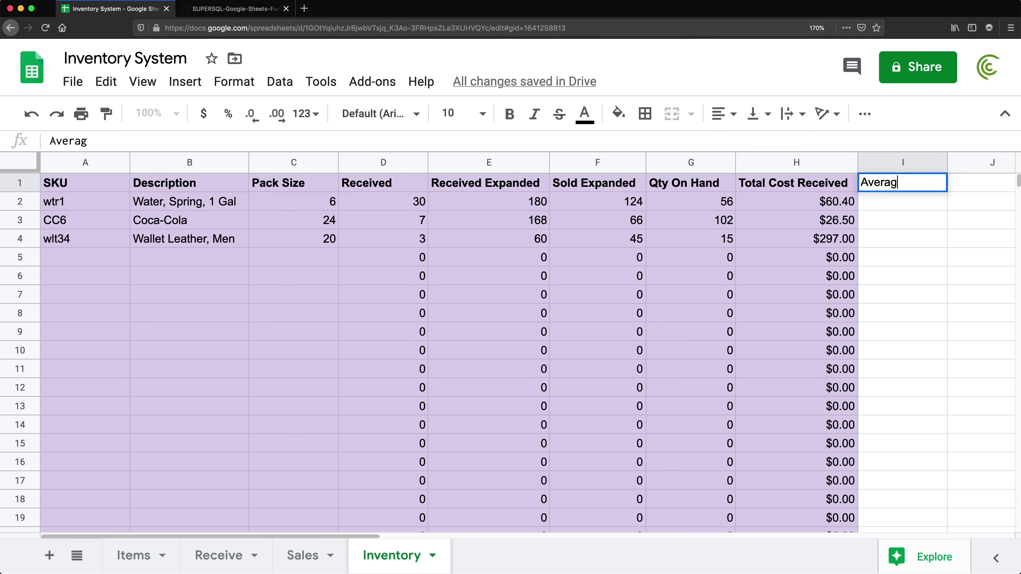
key(Return)
key(Up)
key(Left)
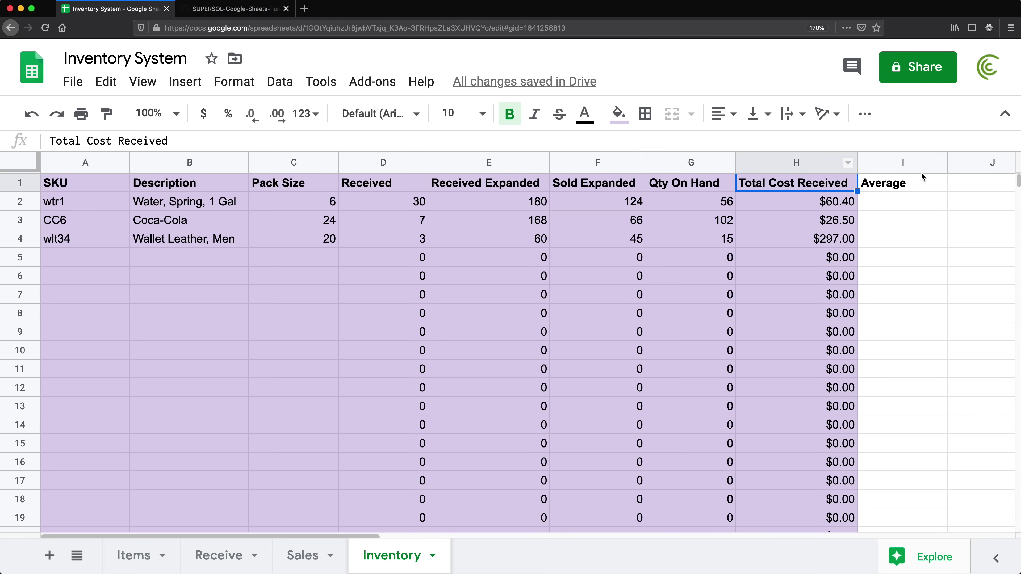
Examine the latest wtr1 receipt's pack cost and cost per piece on the Receive sheet, and the wtr1 SKU cell on the Inventory sheet.
click(904, 204)
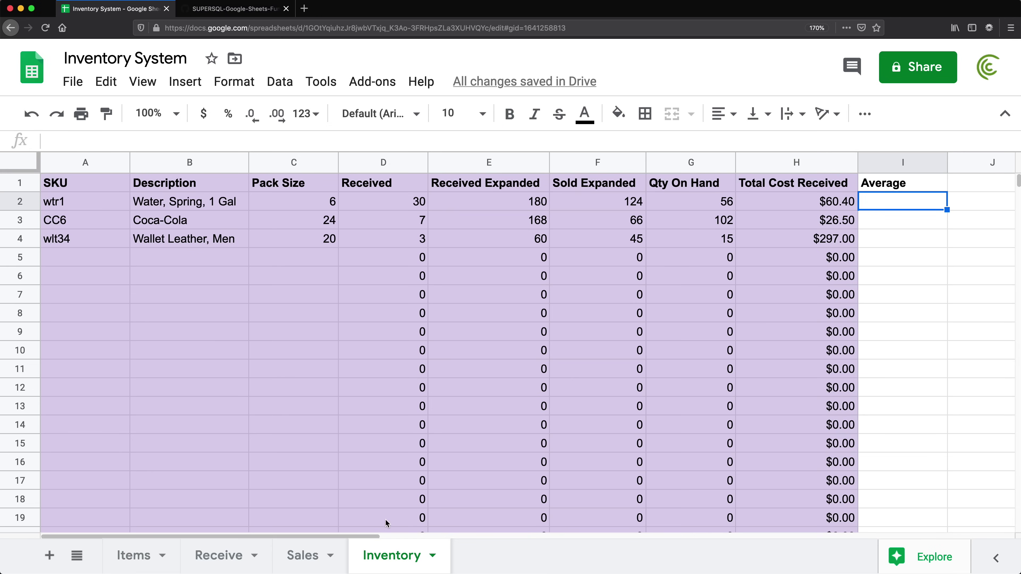
click(221, 557)
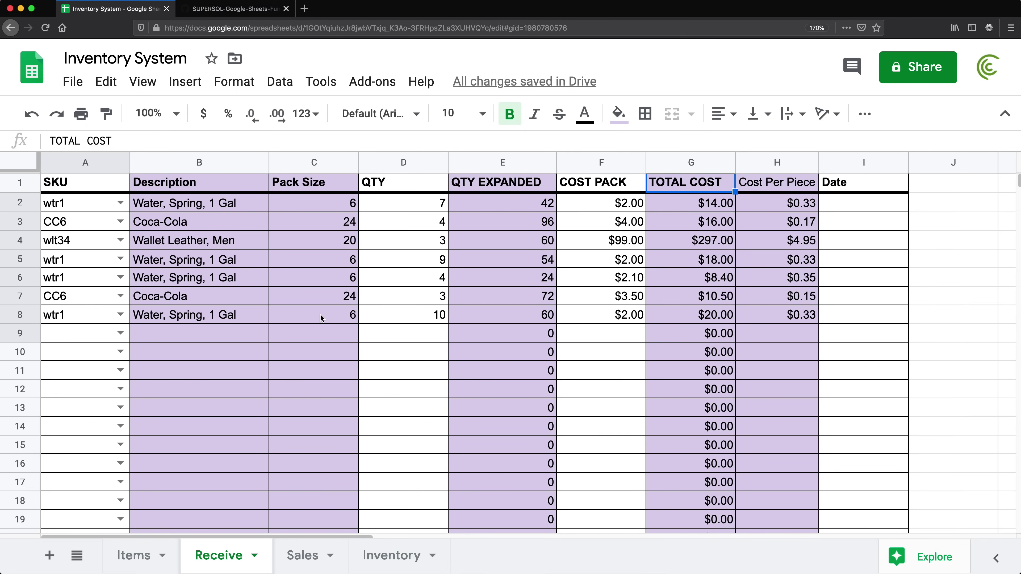
drag(203, 314, 779, 317)
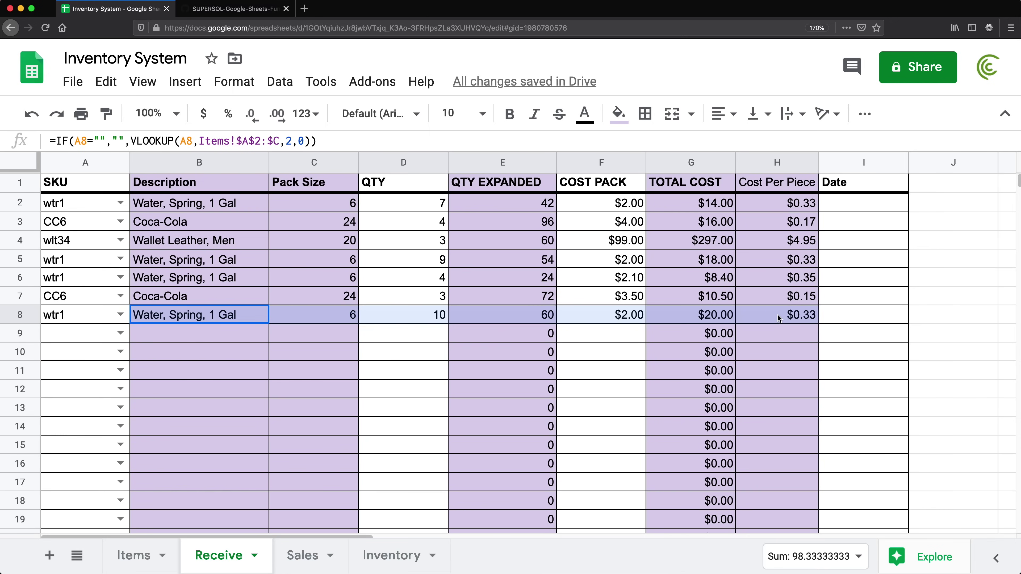
click(776, 314)
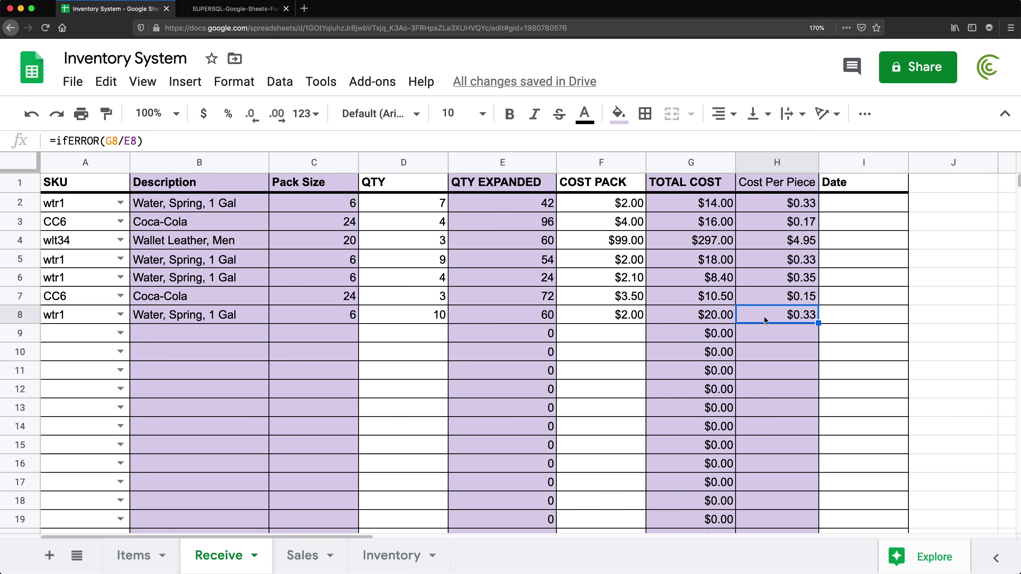
click(630, 317)
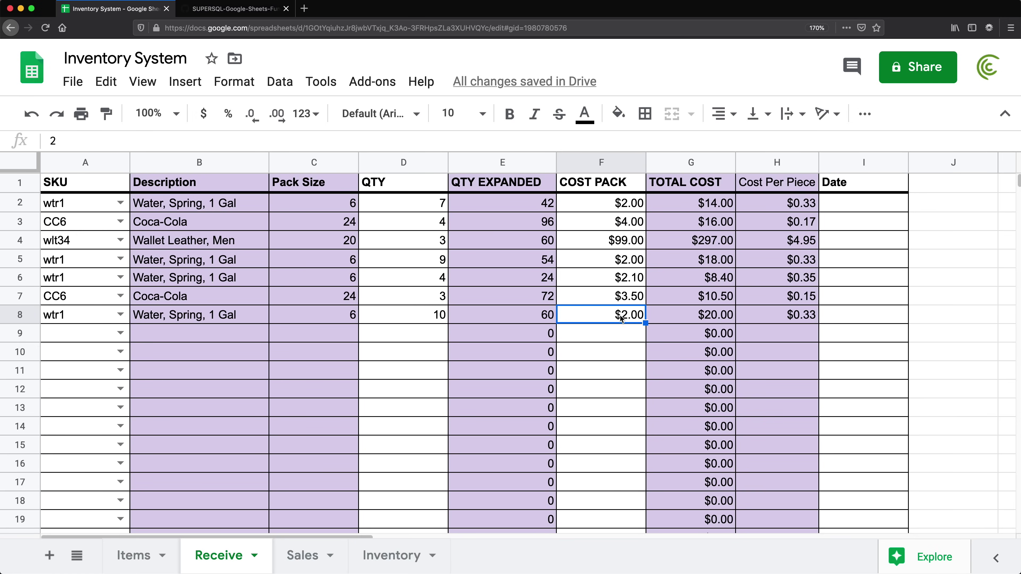
click(205, 314)
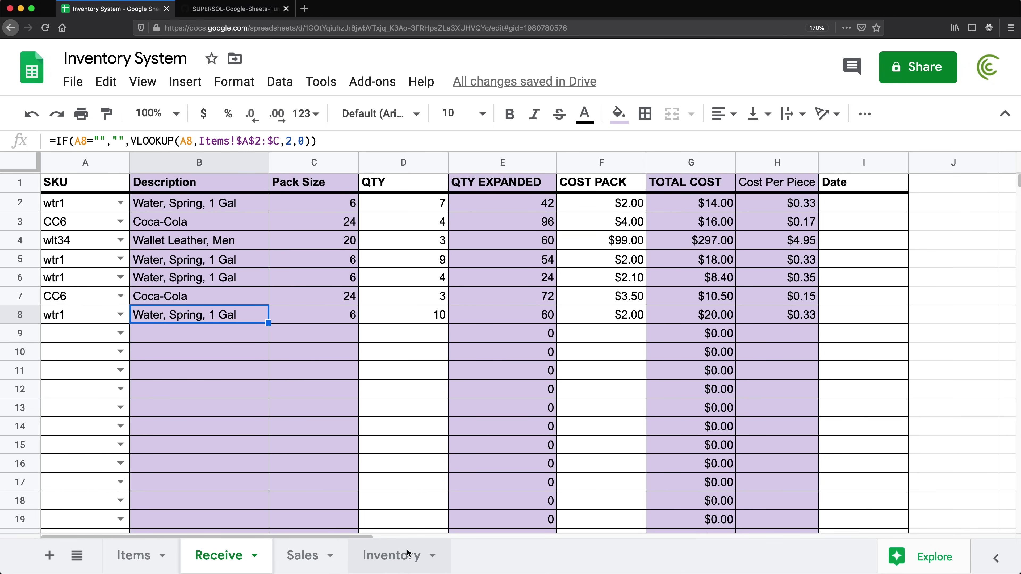
click(401, 555)
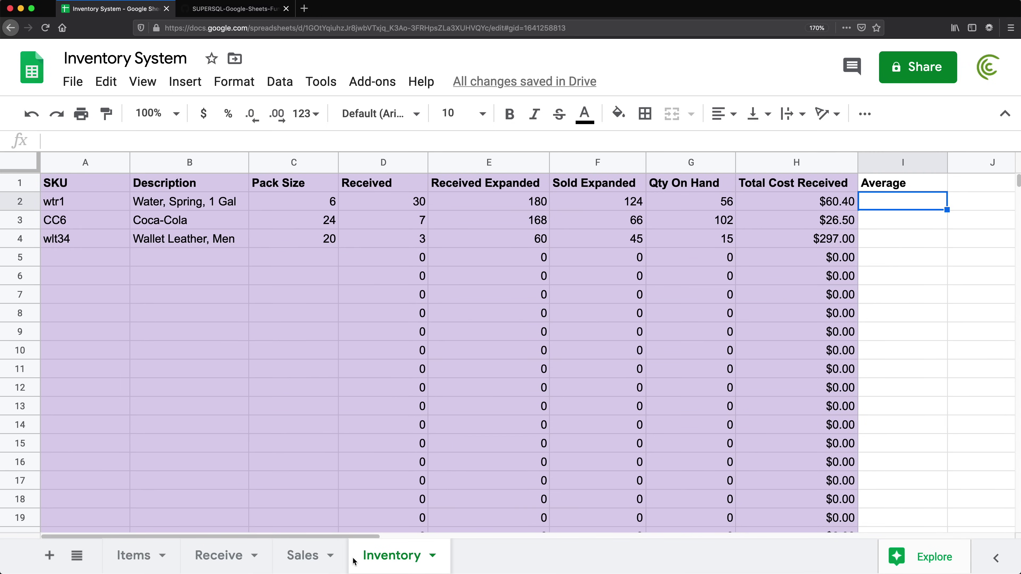
click(221, 557)
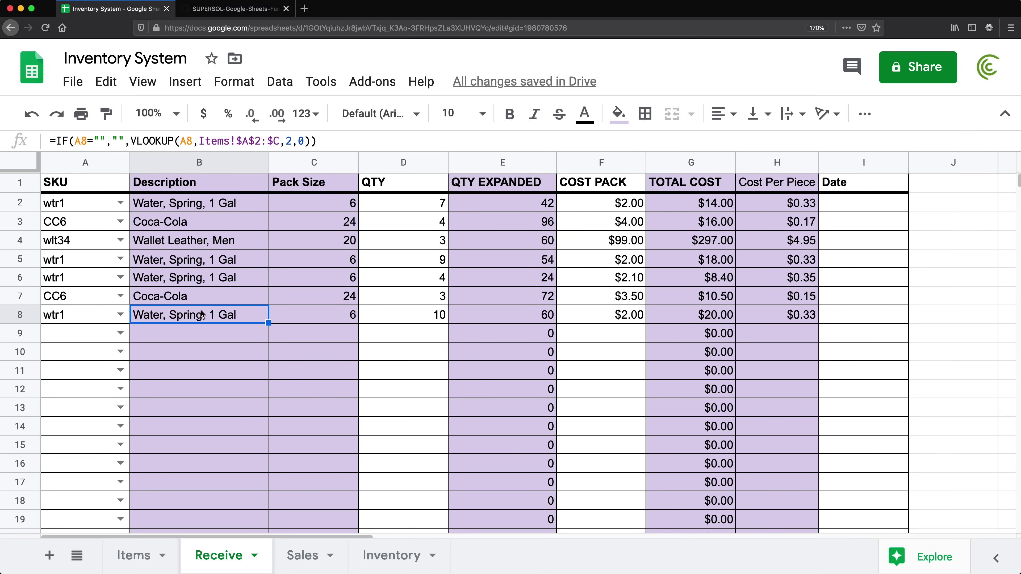
click(394, 557)
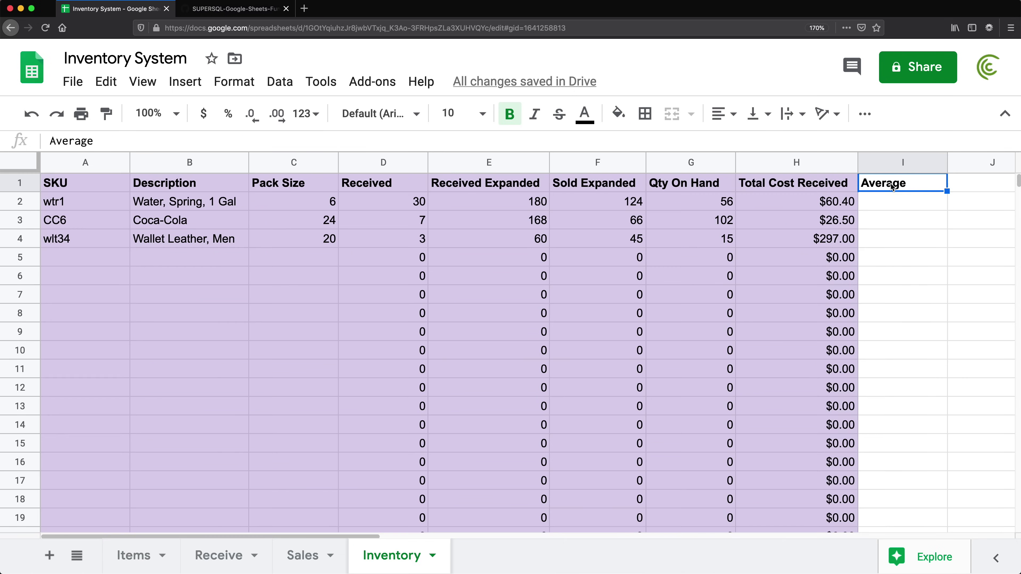
click(891, 200)
click(58, 203)
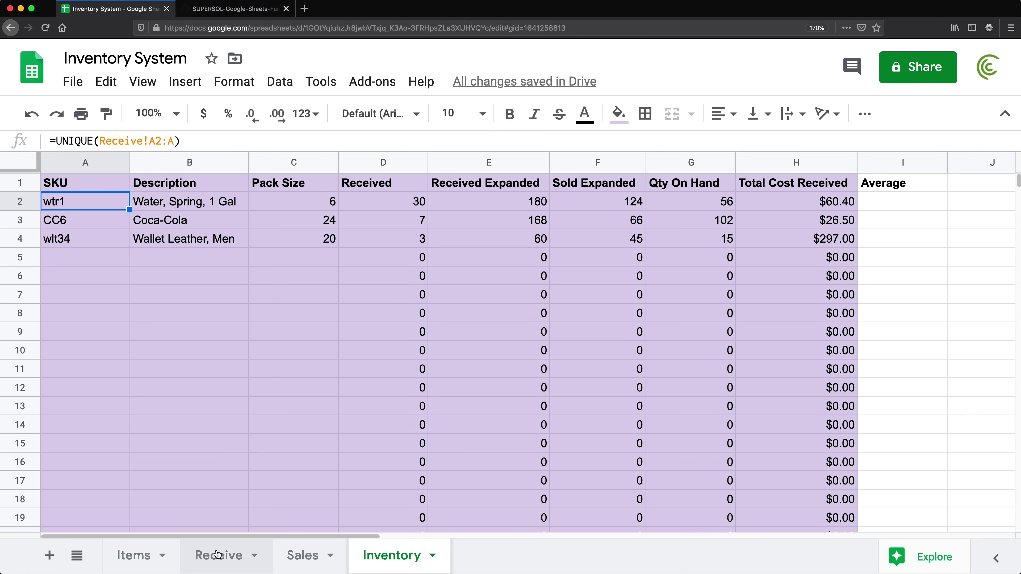
Start a formula in I2 of the Inventory sheet comparing Receive!$A:$A with the SKU in A2.
click(897, 202)
text(=)
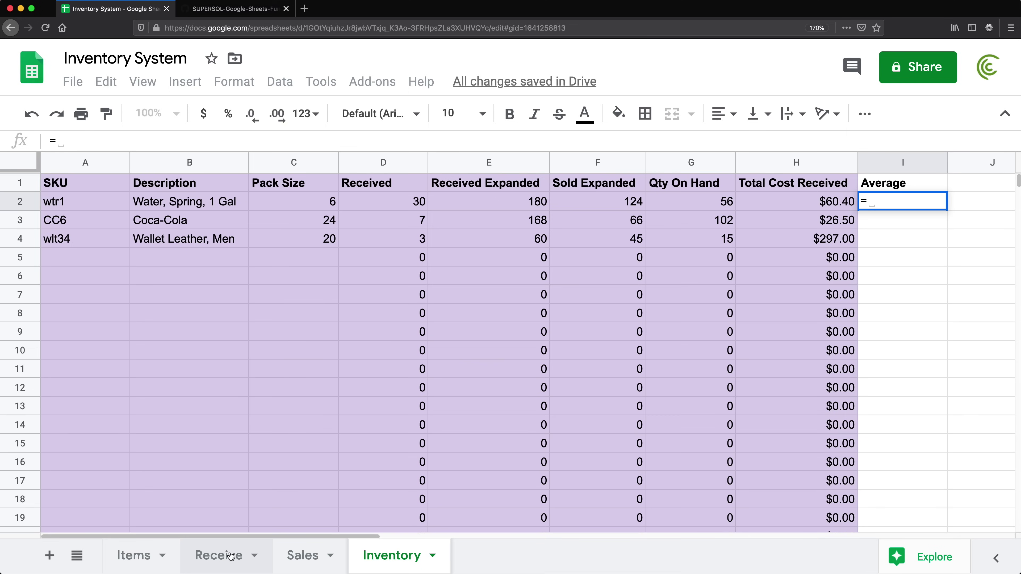
click(207, 561)
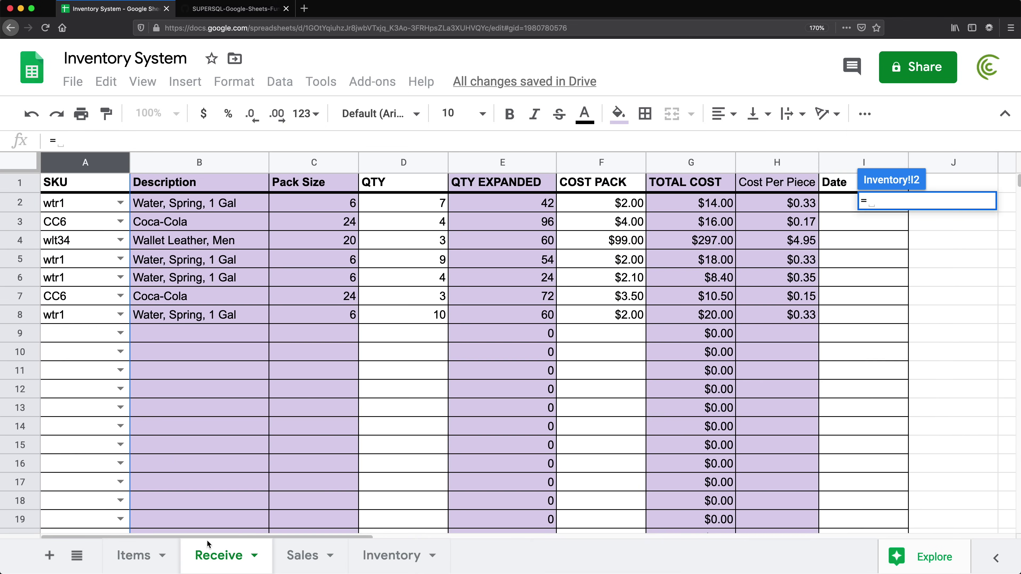
click(81, 163)
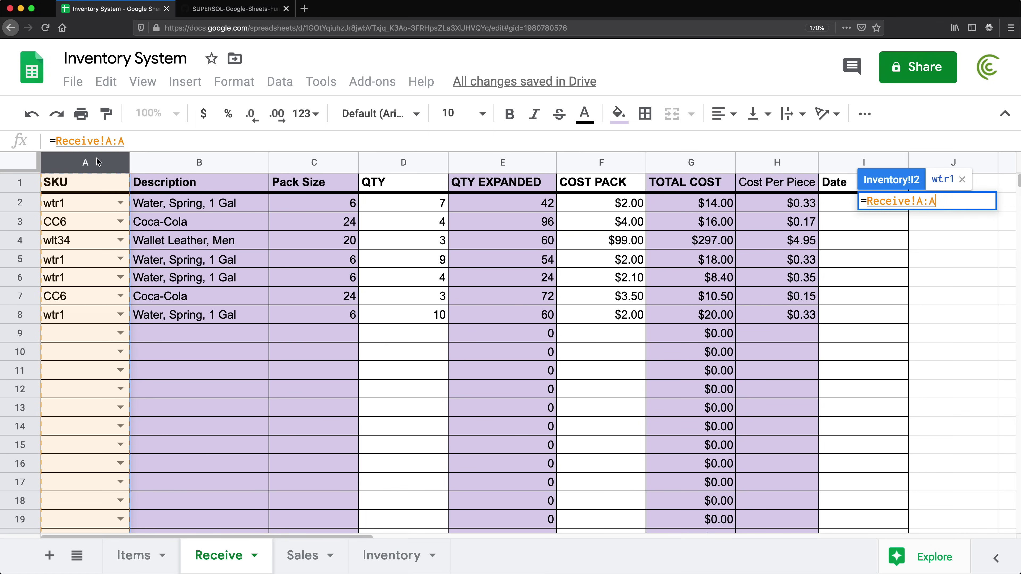
key(F4)
text(=)
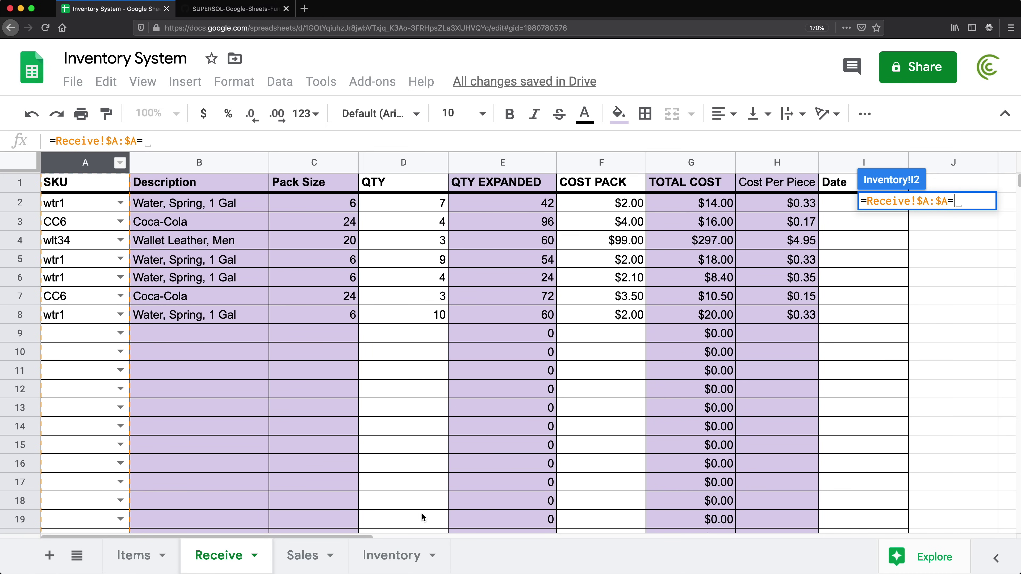
click(398, 558)
click(57, 203)
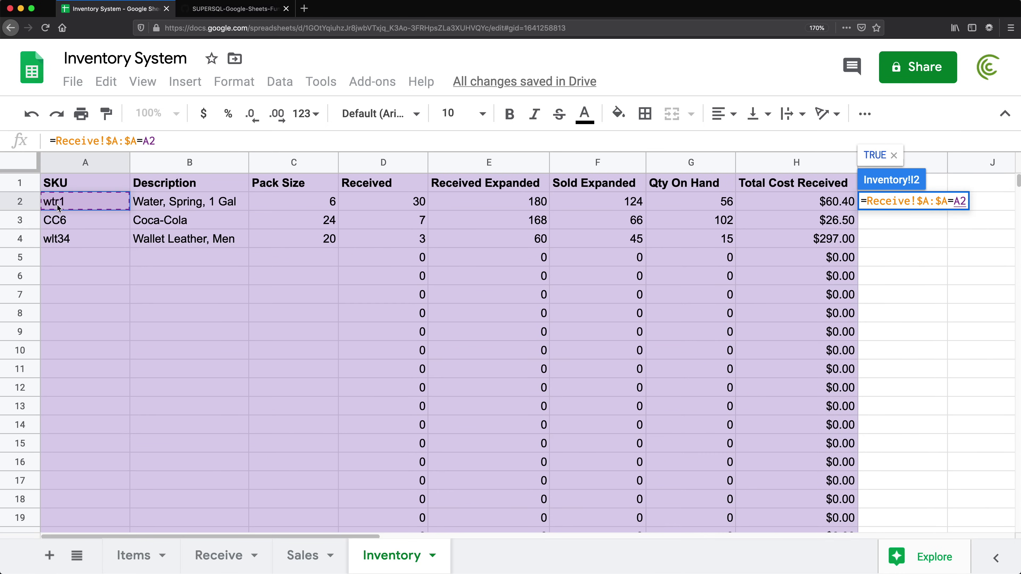
Enclose the Receive!$A:$A=A2 comparison in the I2 formula in parentheses.
click(155, 141)
click(56, 144)
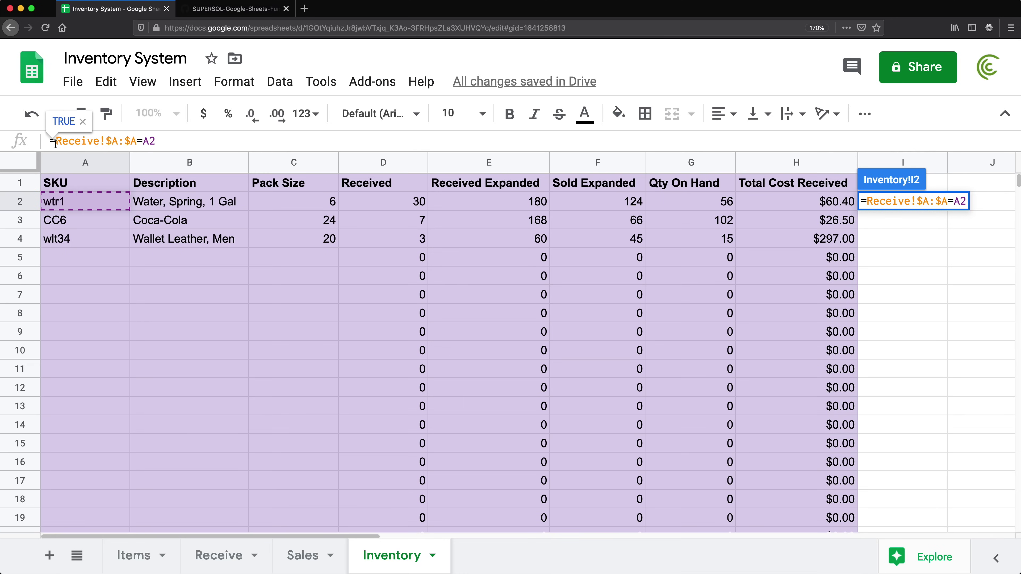
text(()
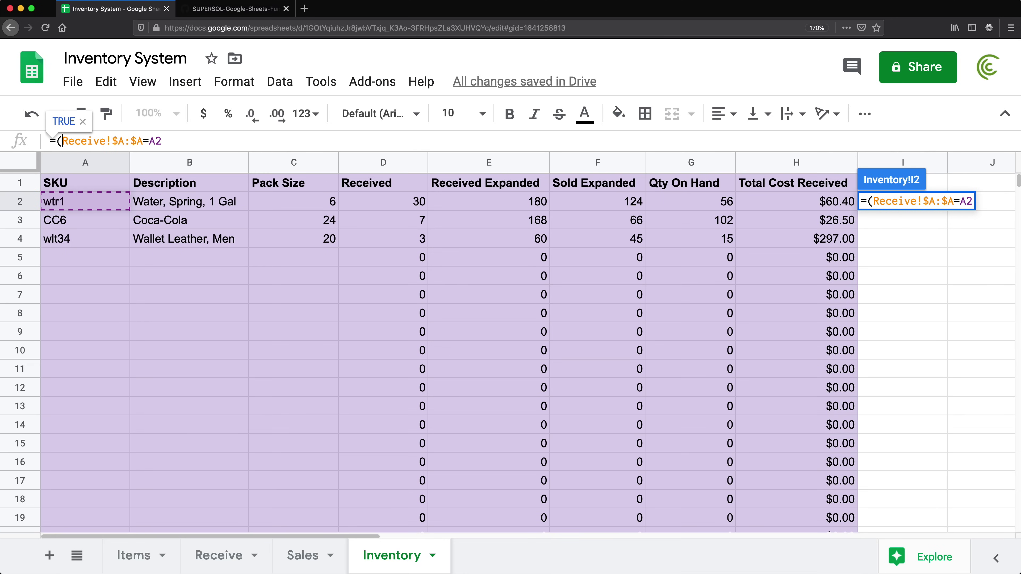
click(194, 143)
text())
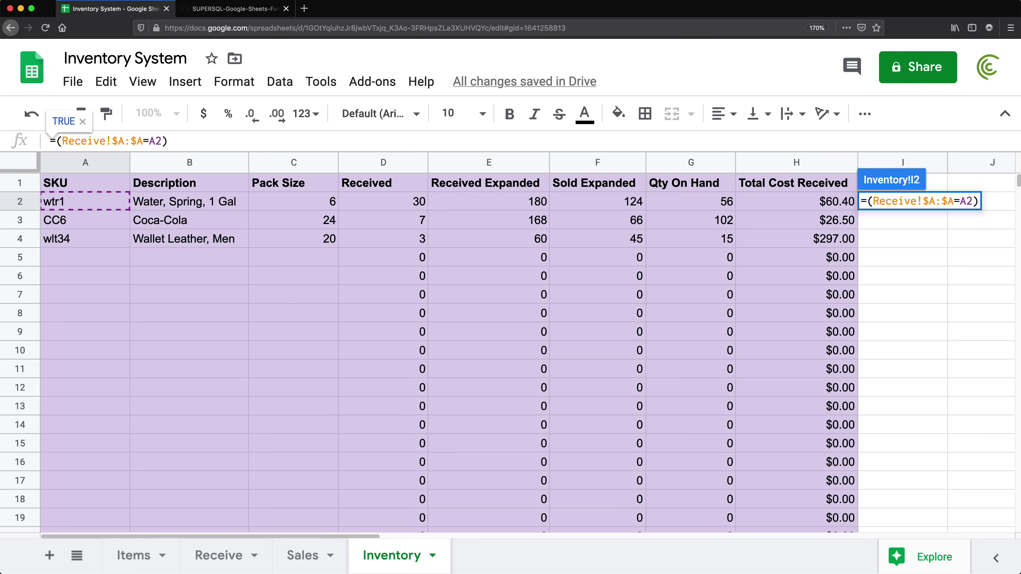
Multiply the comparison by row(Receive!$A:$A) and enter the formula in I2.
text(*)
text(row)
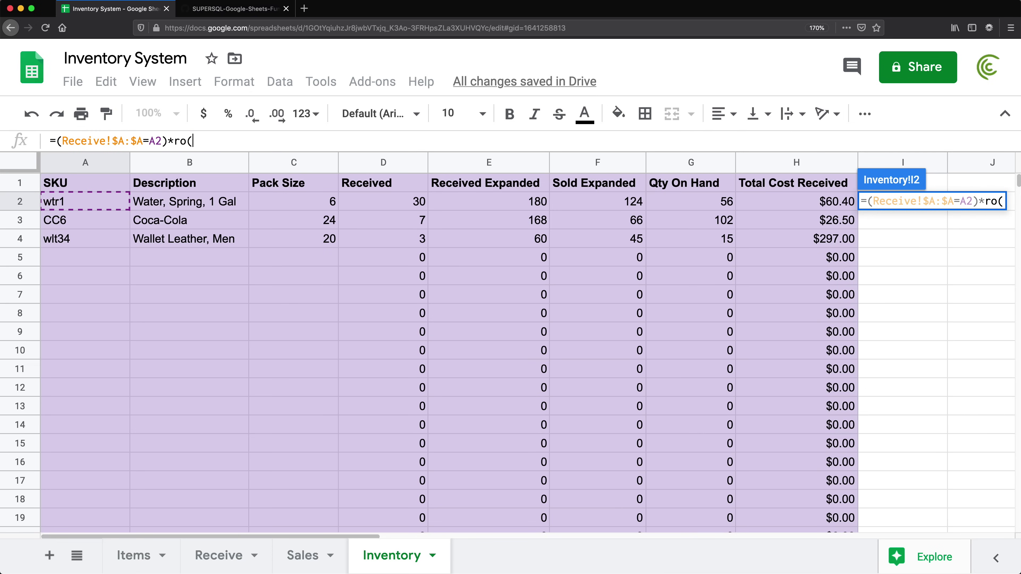
text(()
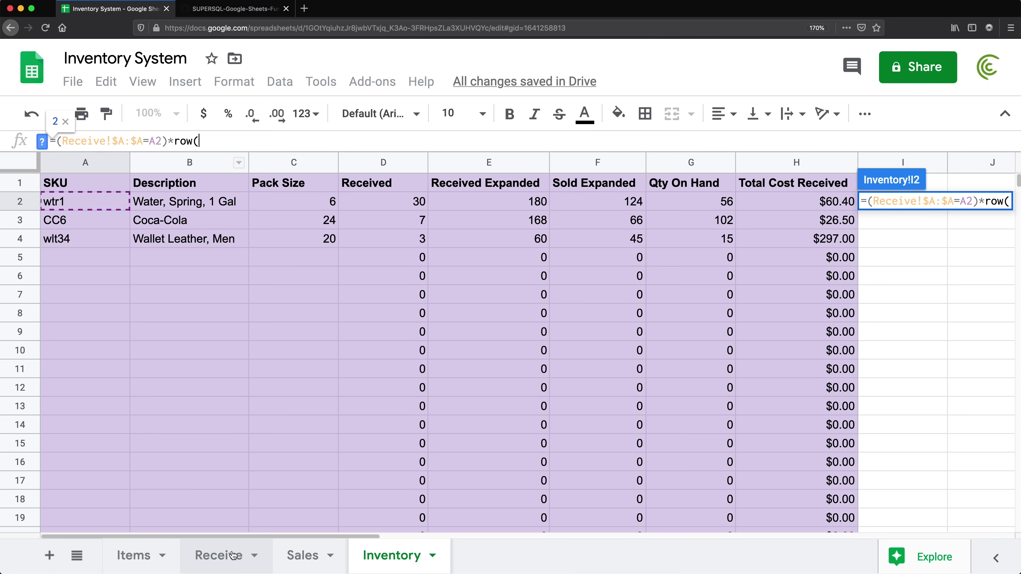
click(228, 565)
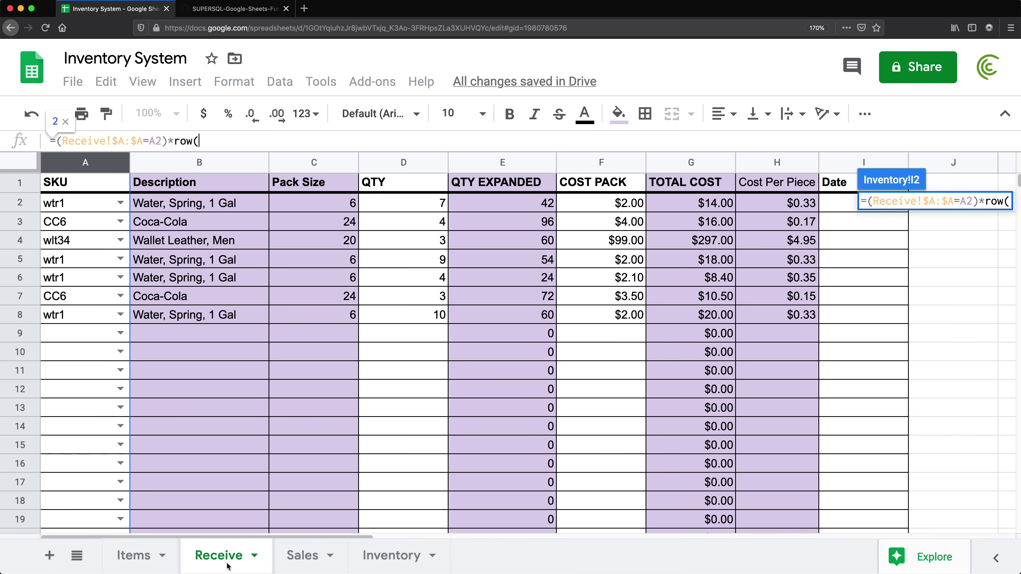
click(85, 164)
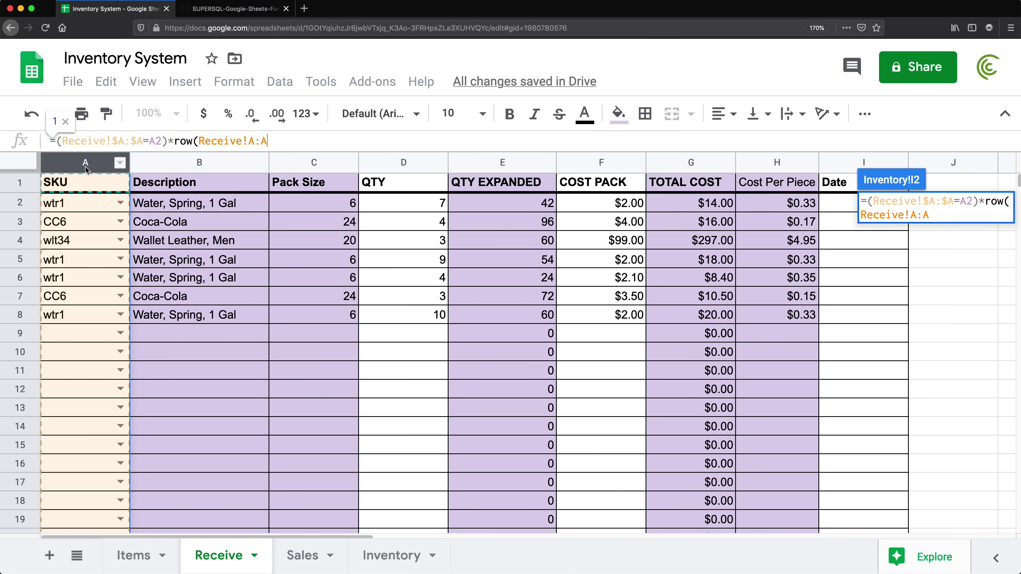
key(F4)
text())
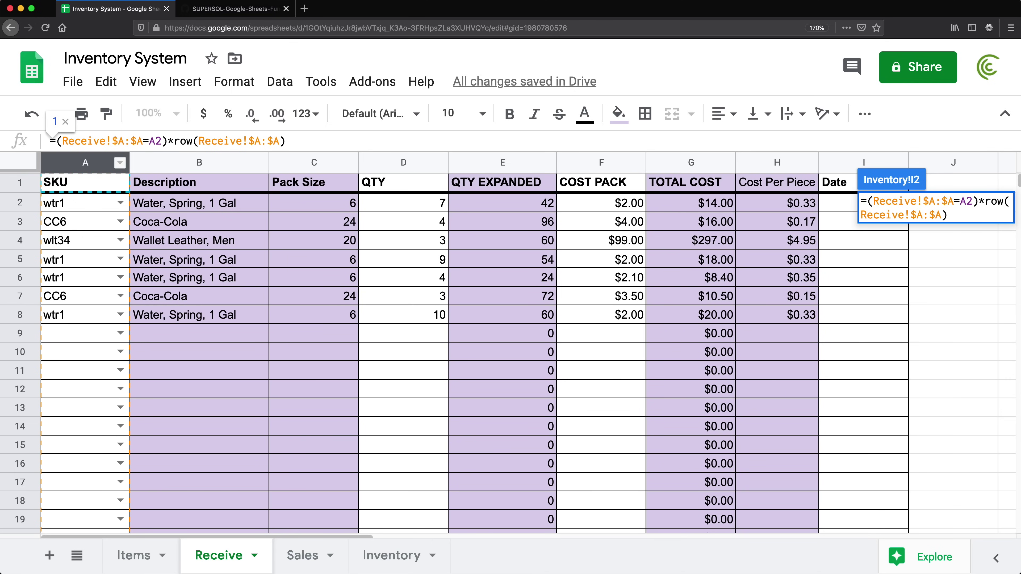
key(Return)
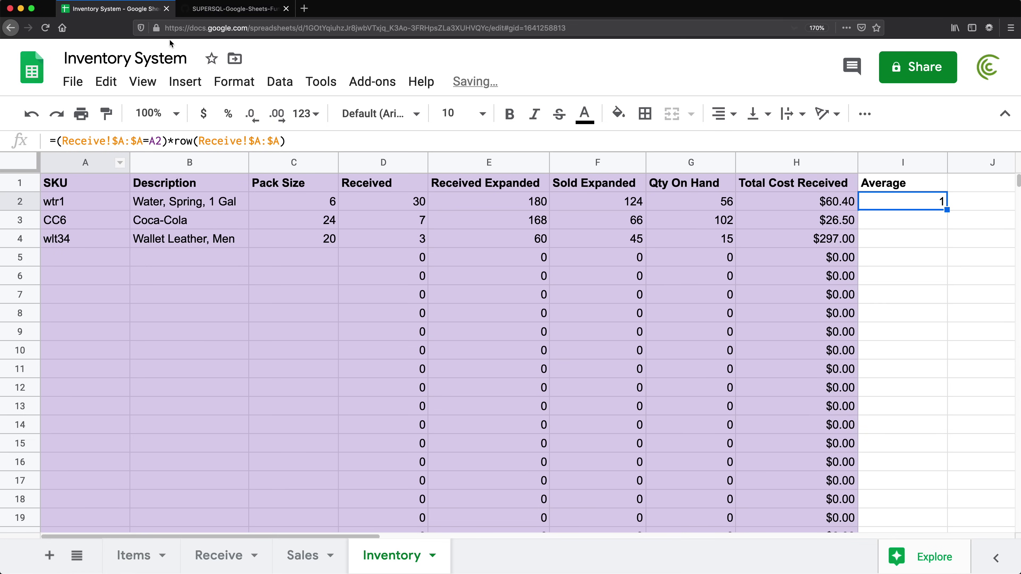
Wrap the I2 formula in ArrayFormula so it evaluates every row of the Receive sheet's SKU column.
double_click(888, 204)
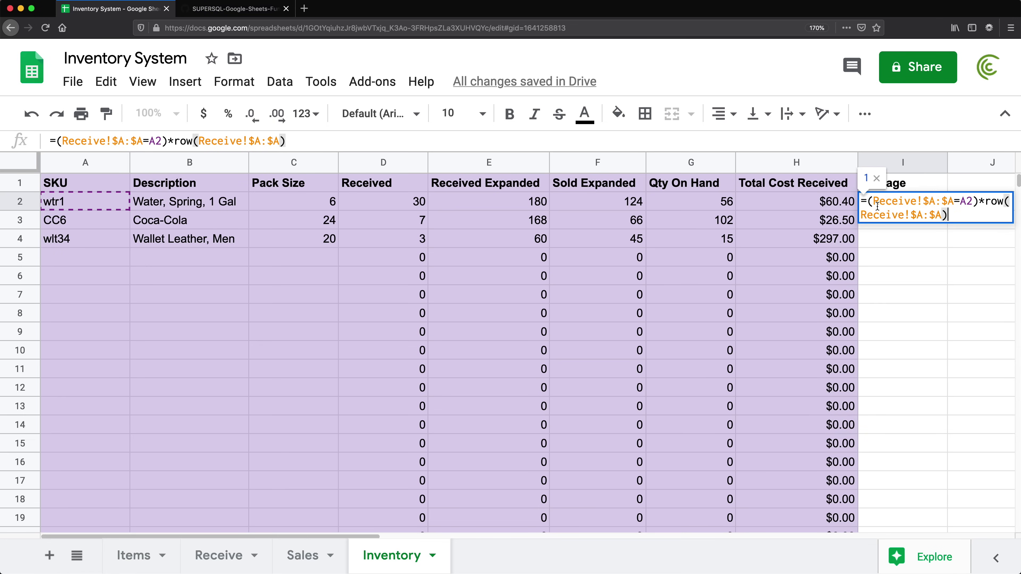
click(869, 201)
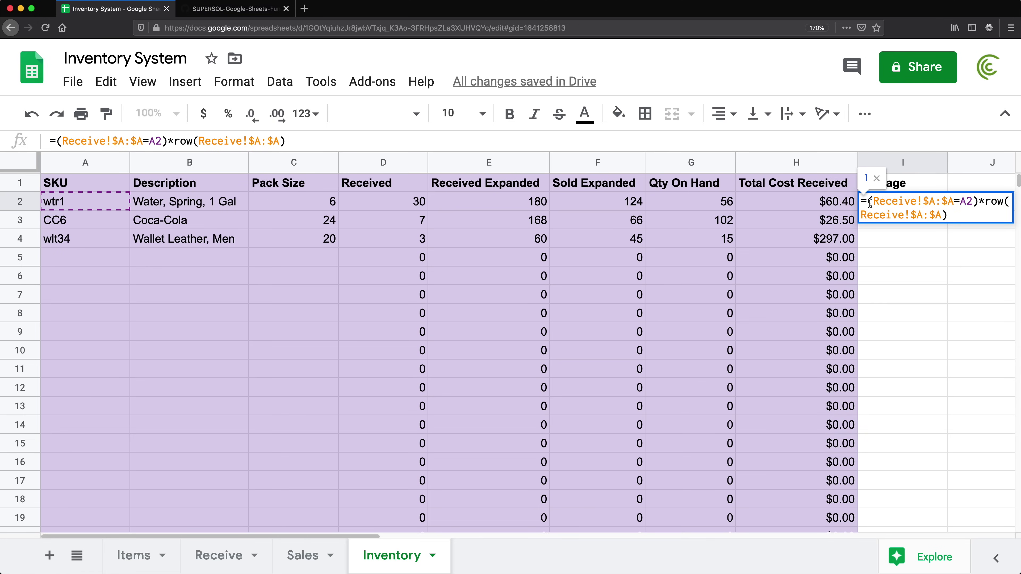
key(super+shift+Return)
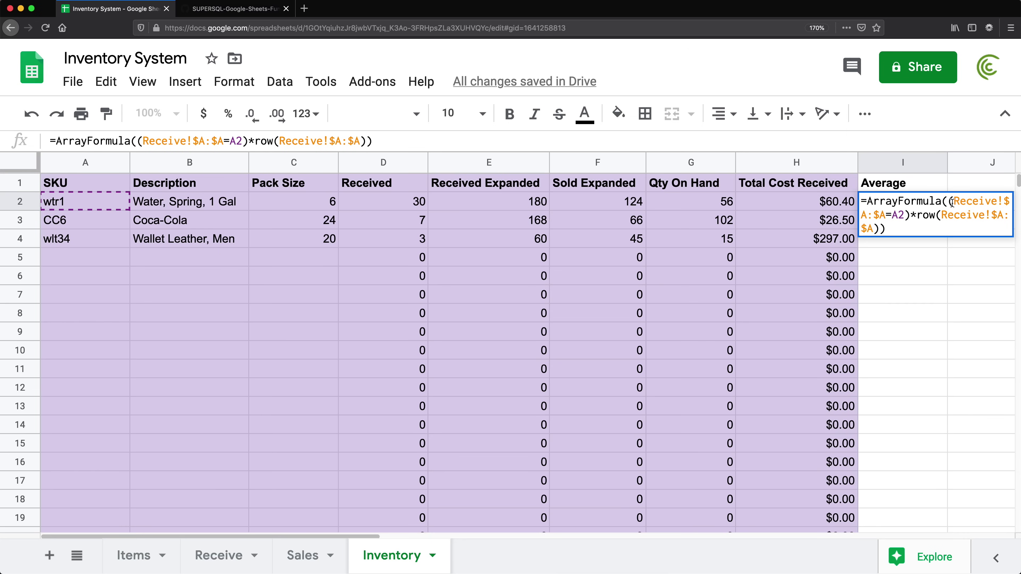
drag(949, 201, 868, 202)
click(944, 201)
click(902, 233)
key(Return)
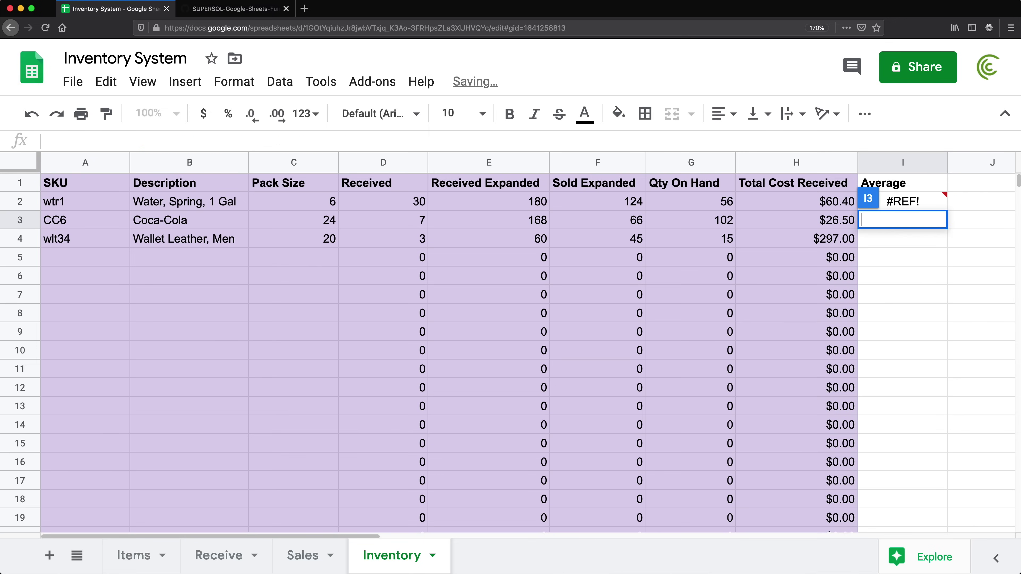
Compare the row numbers in column I of the Inventory sheet with the rows holding wtr1 on the Receive sheet.
click(930, 206)
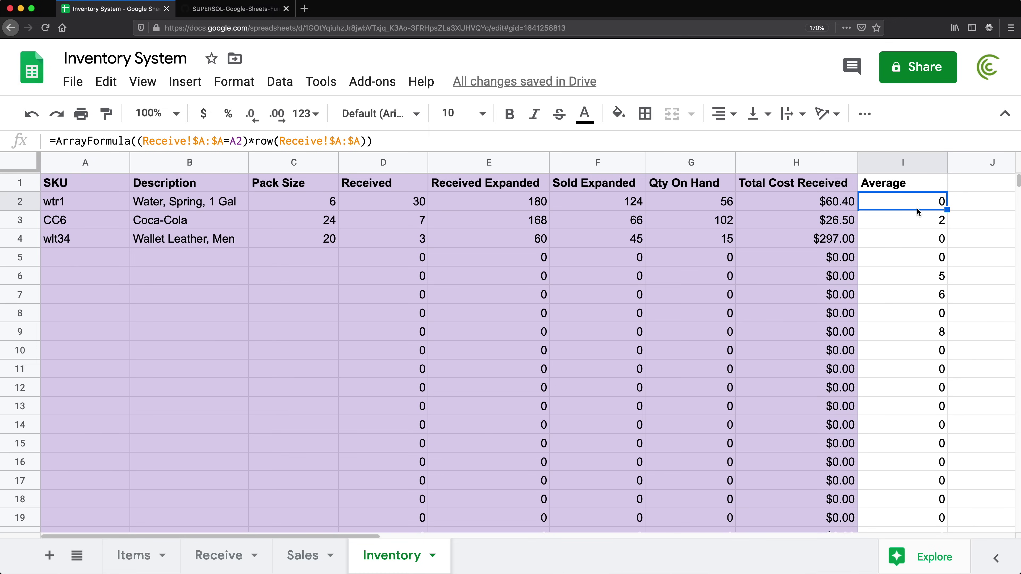
click(916, 221)
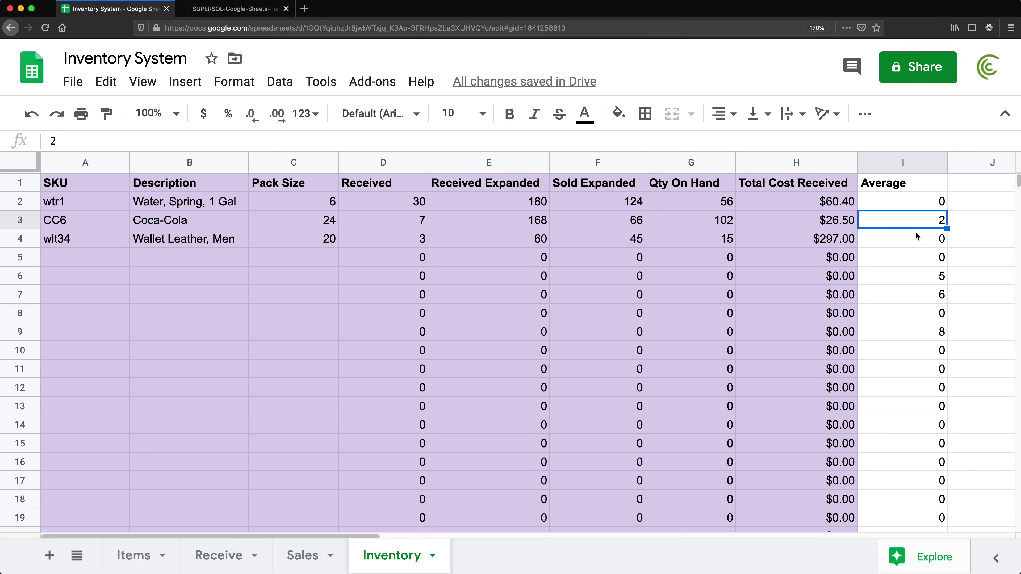
click(929, 277)
click(929, 294)
click(939, 339)
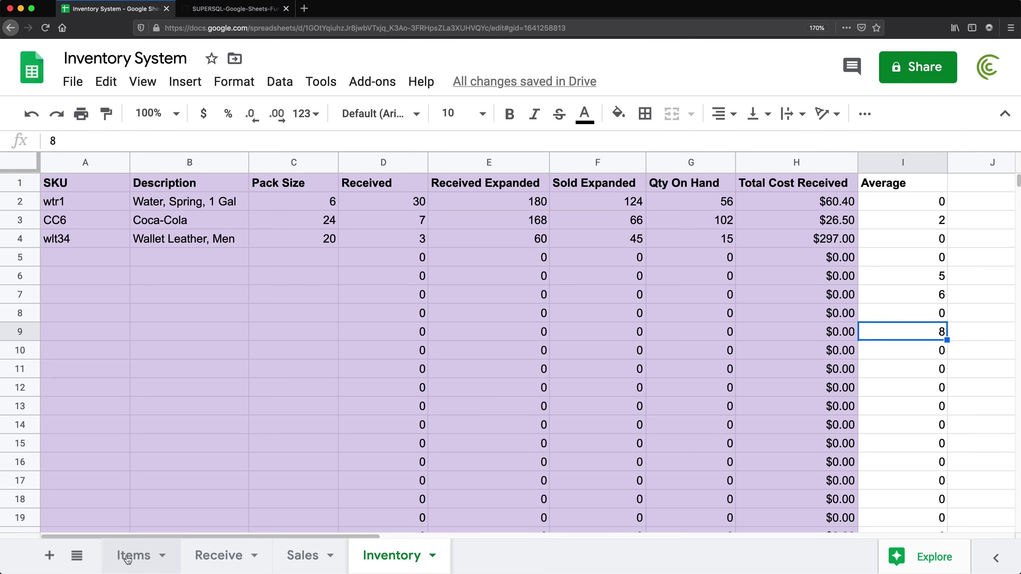
click(208, 557)
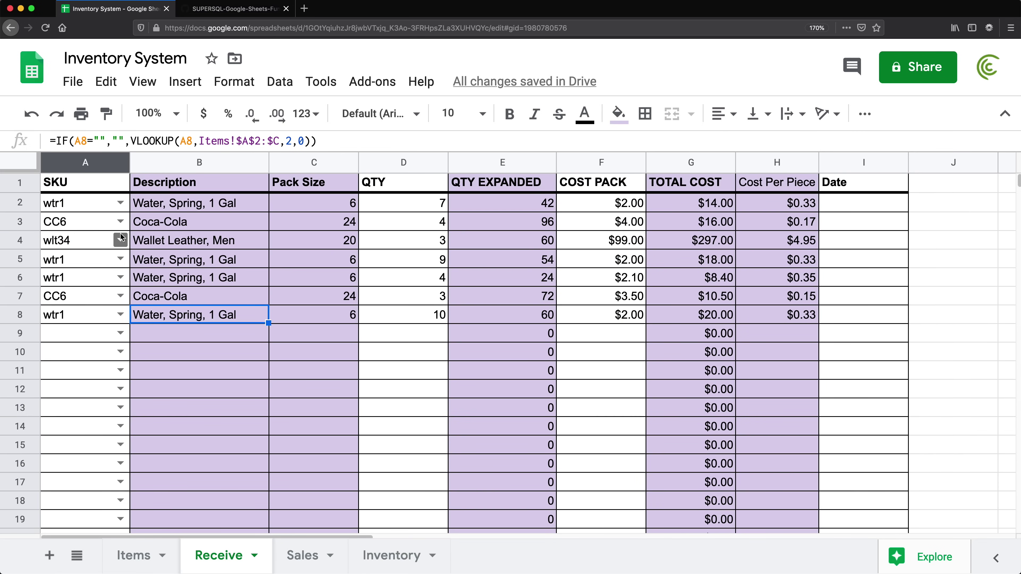
click(64, 213)
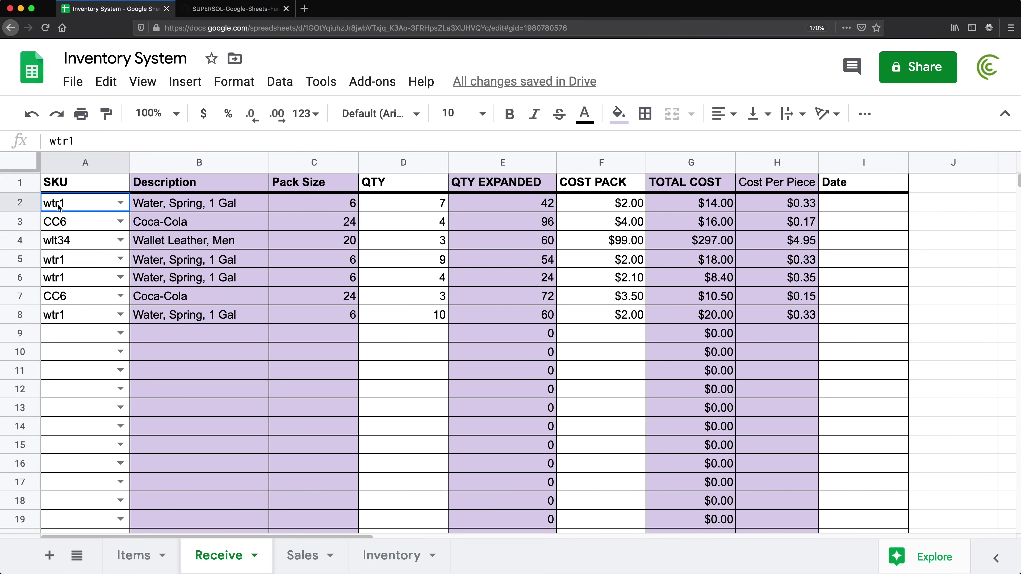
click(61, 262)
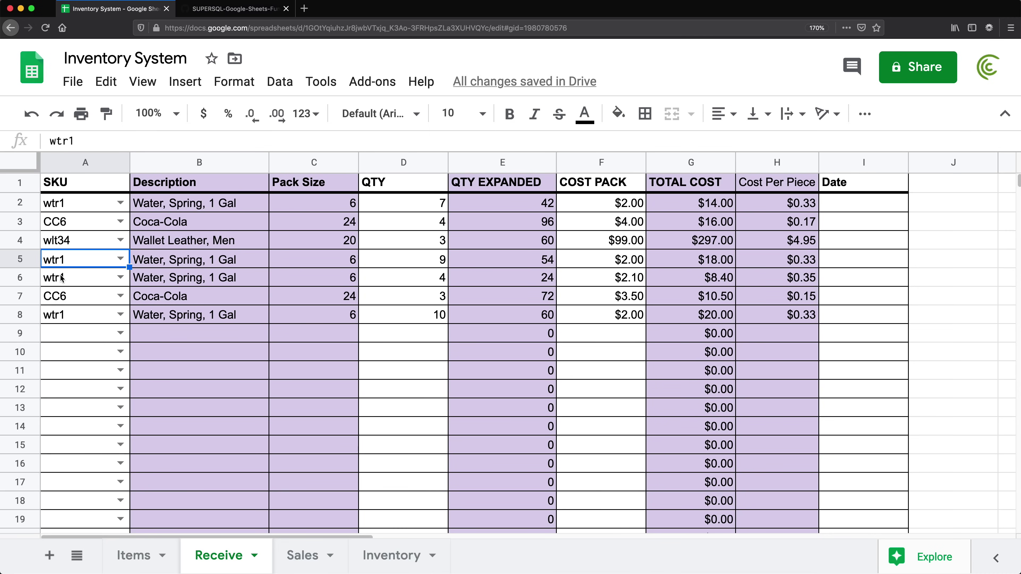
click(62, 278)
click(78, 314)
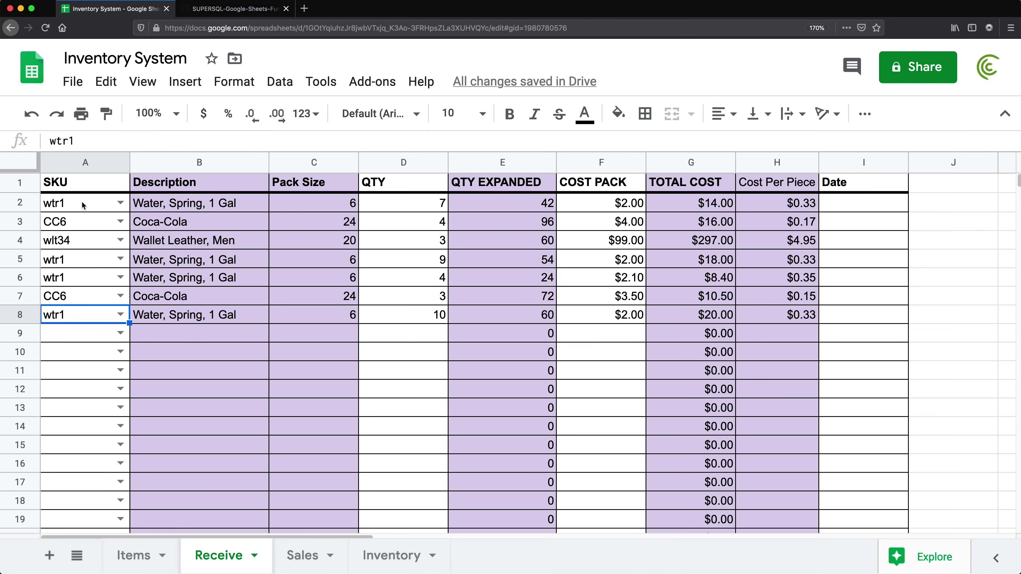
click(70, 206)
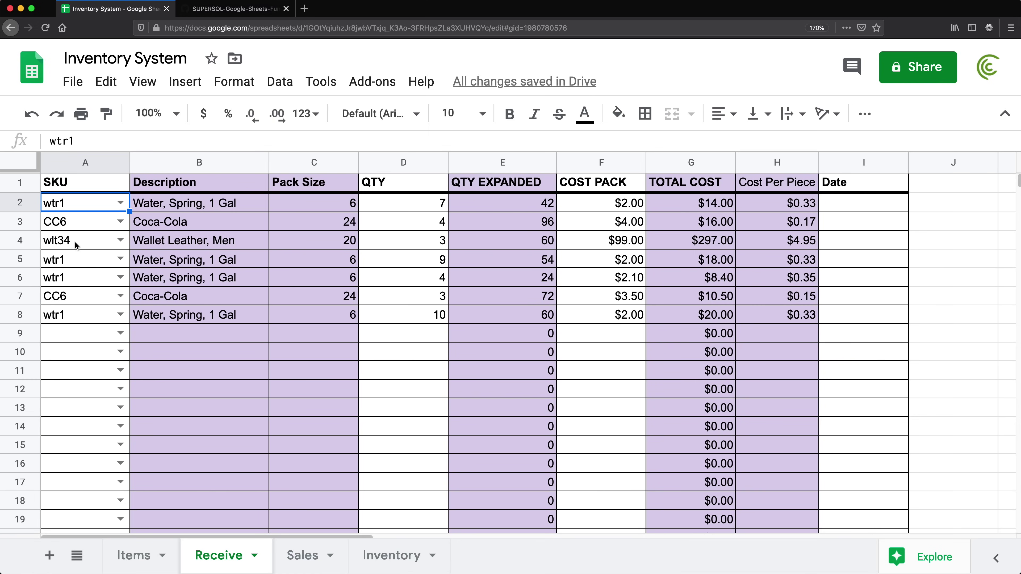
click(73, 258)
click(76, 277)
click(73, 318)
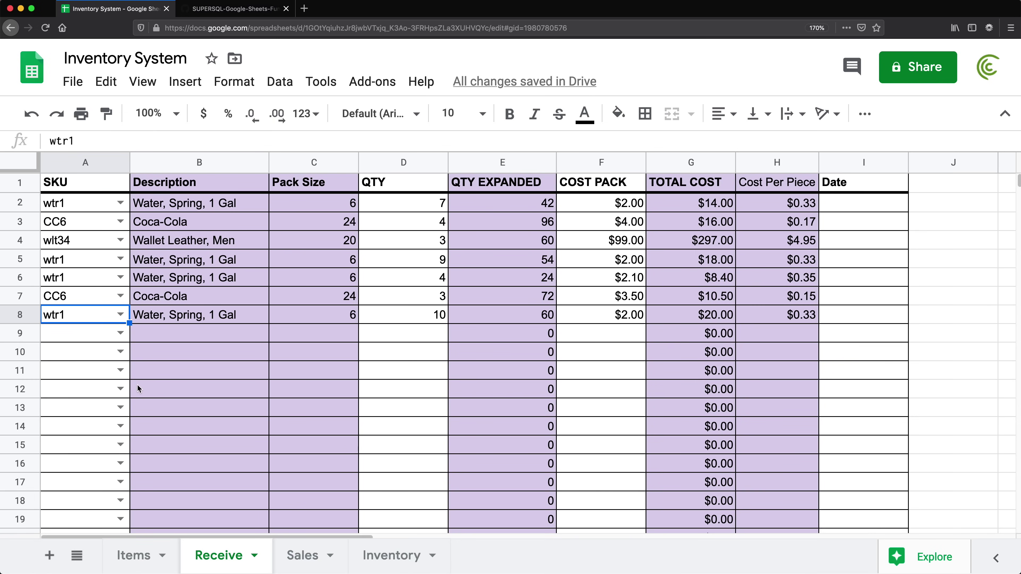
click(134, 556)
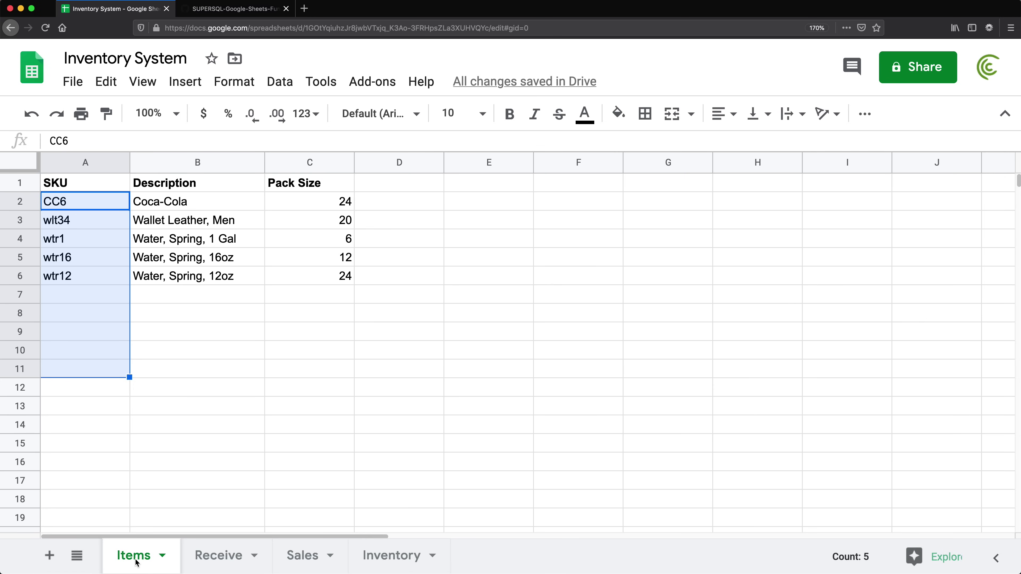
click(356, 561)
click(891, 205)
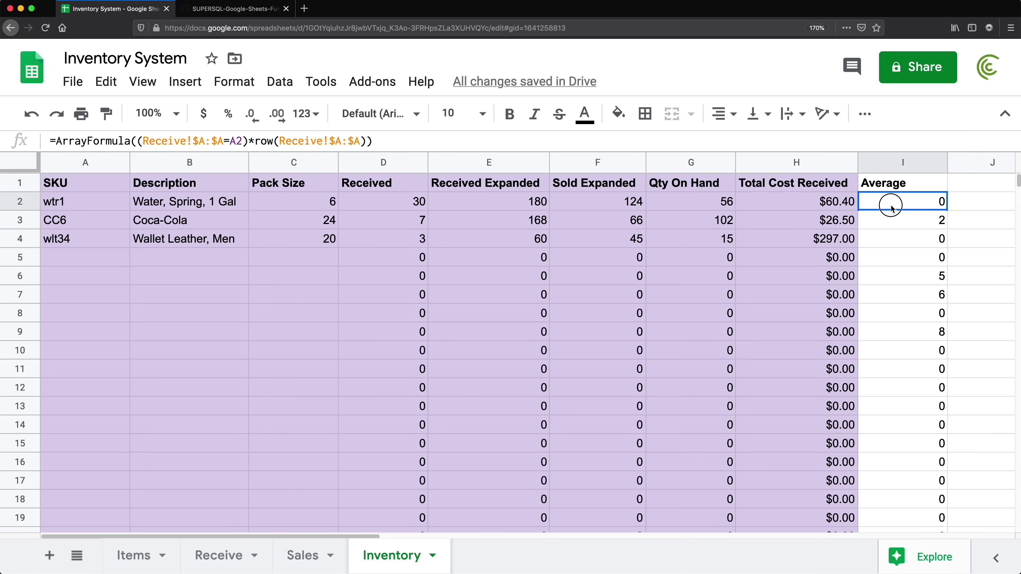
click(921, 341)
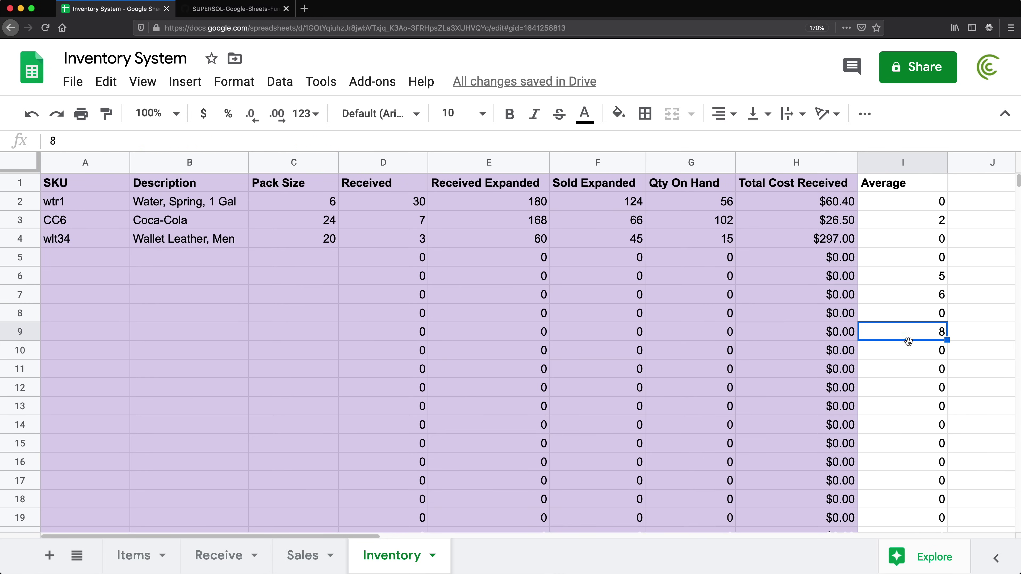
Nest the multiplication in I2 inside MAX, giving =ArrayFormula(MAX((Receive!$A:$A=A2)*row(Receive!$A:$A))).
click(901, 197)
double_click(901, 197)
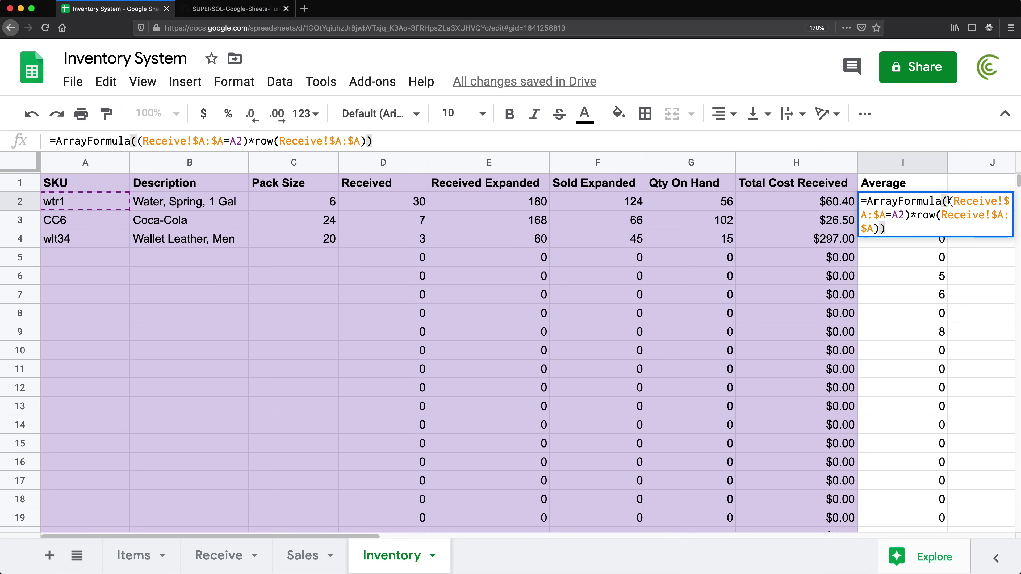
text(MAX()
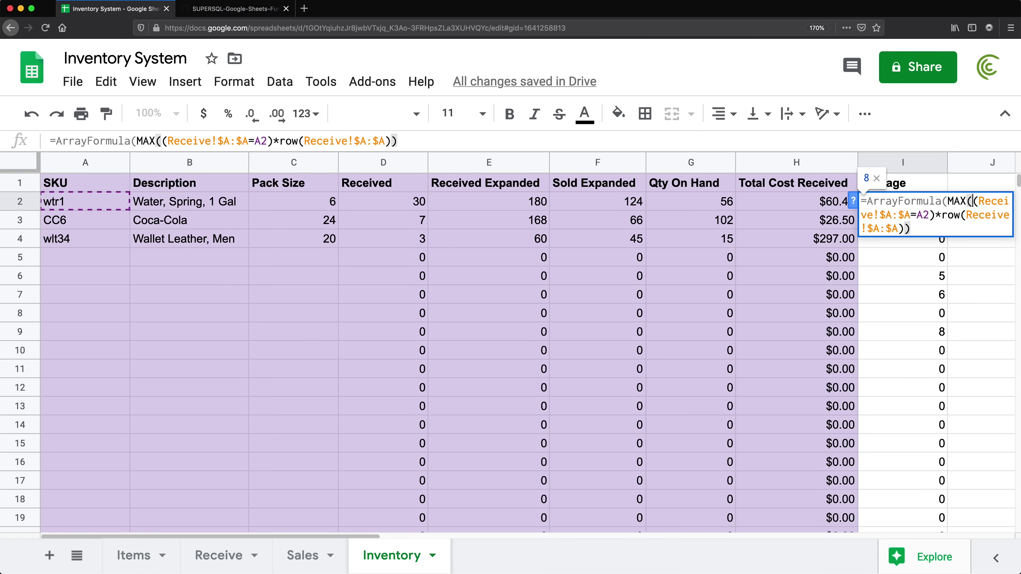
click(902, 230)
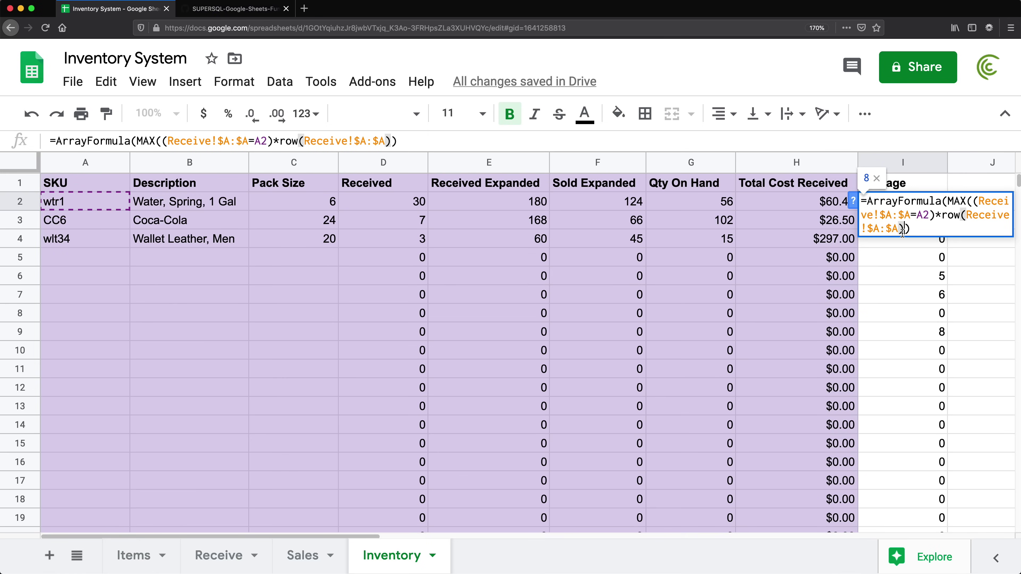
text())
key(Return)
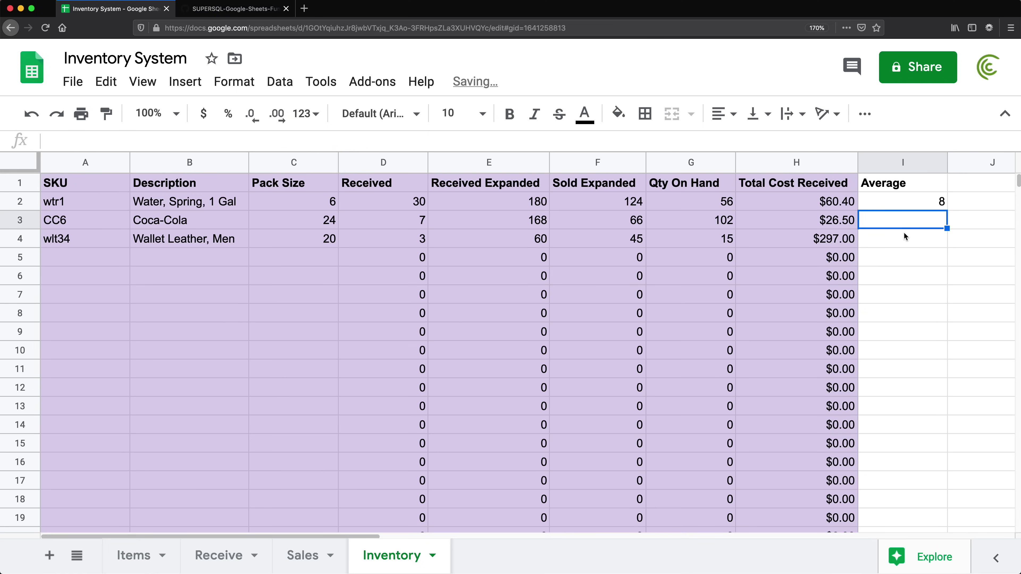
click(908, 199)
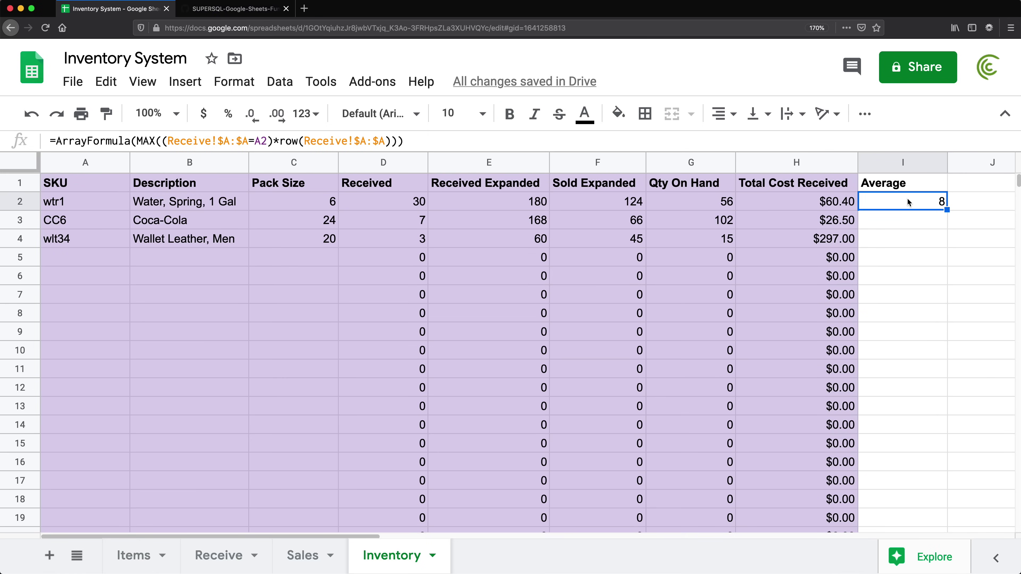
On the Receive sheet, set the COST PACK of the last wtr1 receipt in row 8 to 1.9.
click(65, 203)
click(885, 207)
click(225, 556)
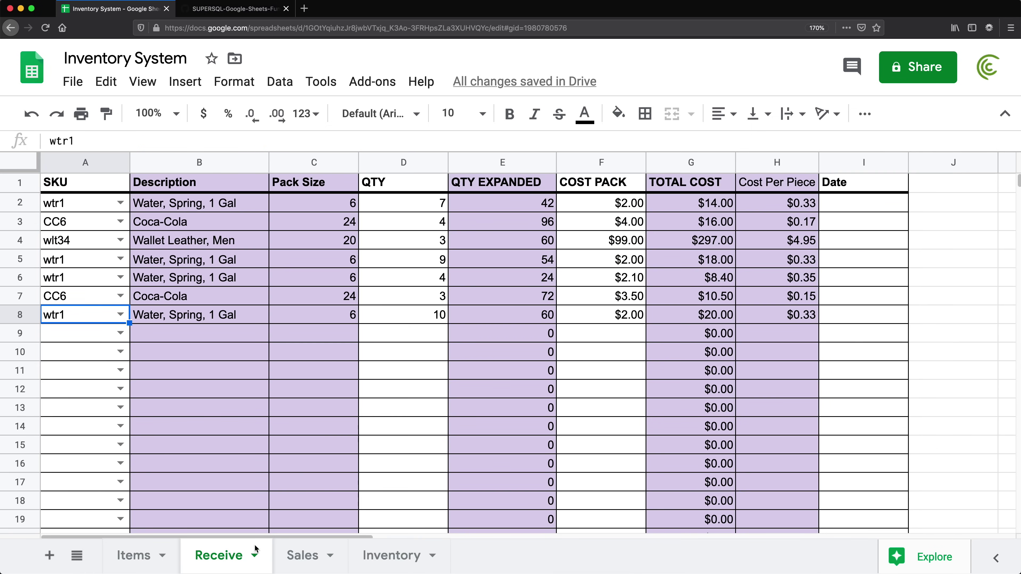
drag(791, 207, 797, 326)
click(794, 319)
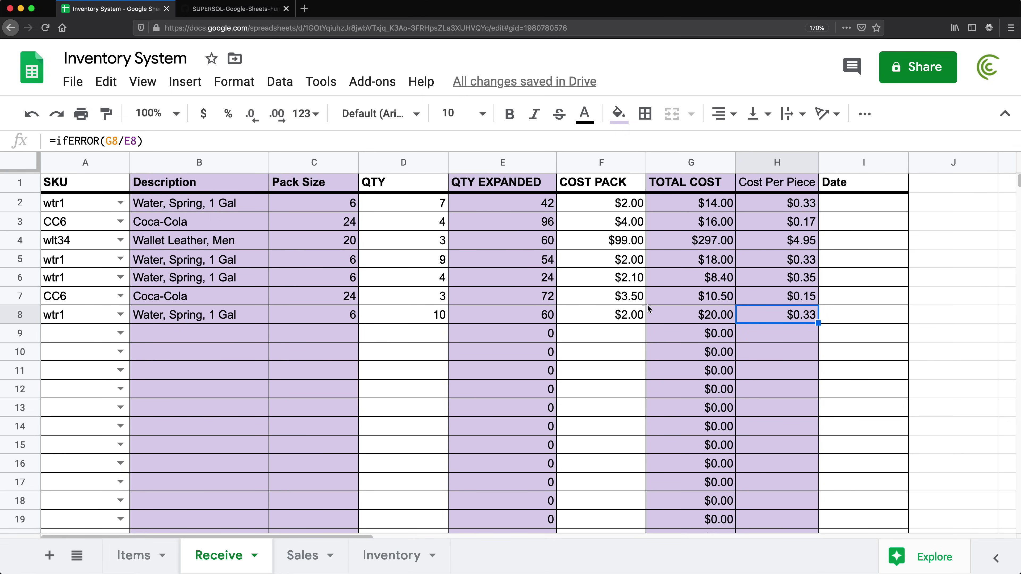
click(634, 318)
text(1.9)
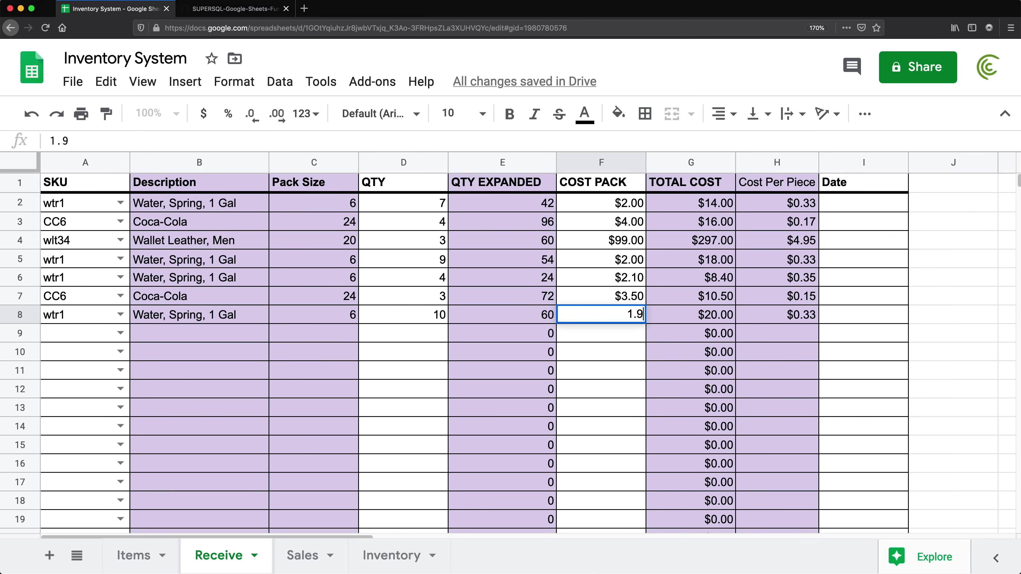
key(Return)
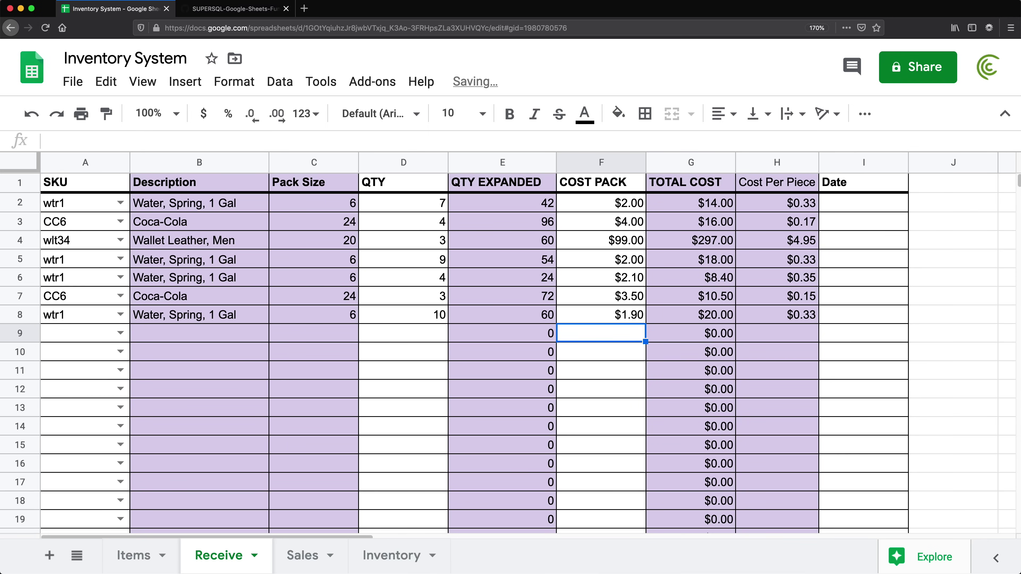
click(776, 318)
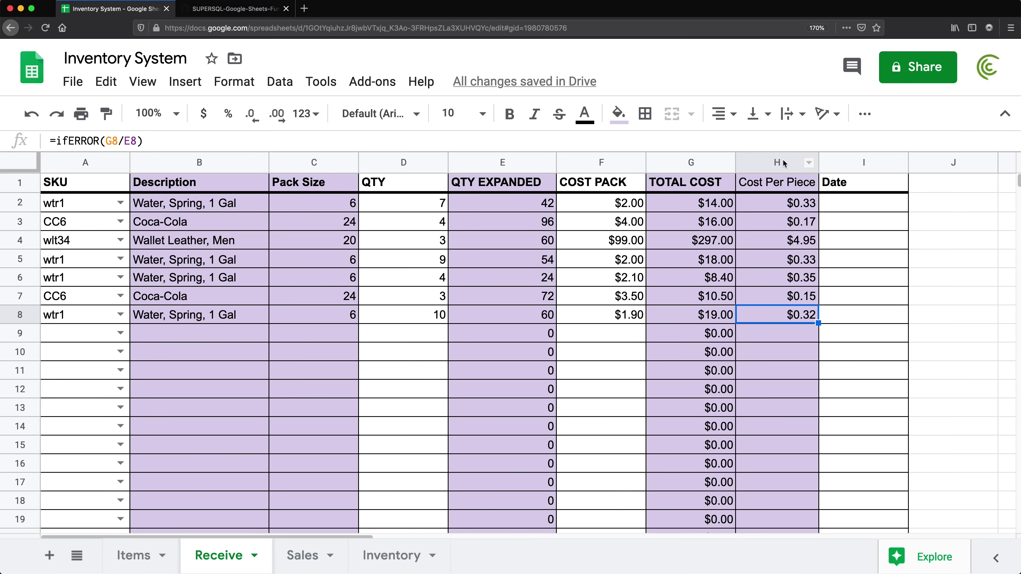
In Inventory cell I2, cut the MAX expression out of ArrayFormula and begin an INDEX function in its place.
click(379, 558)
double_click(897, 198)
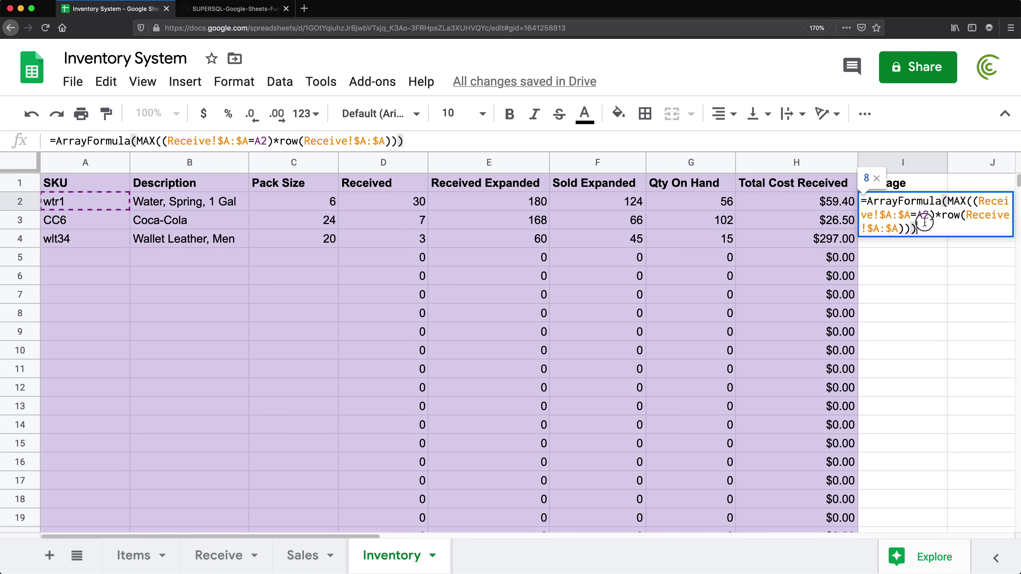
drag(948, 201, 911, 229)
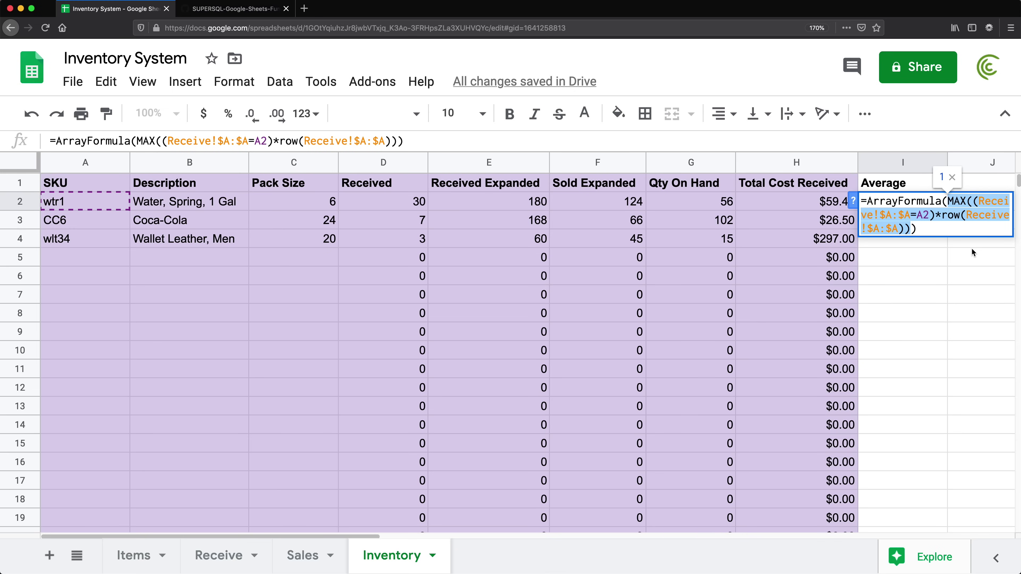
key(BackSpace)
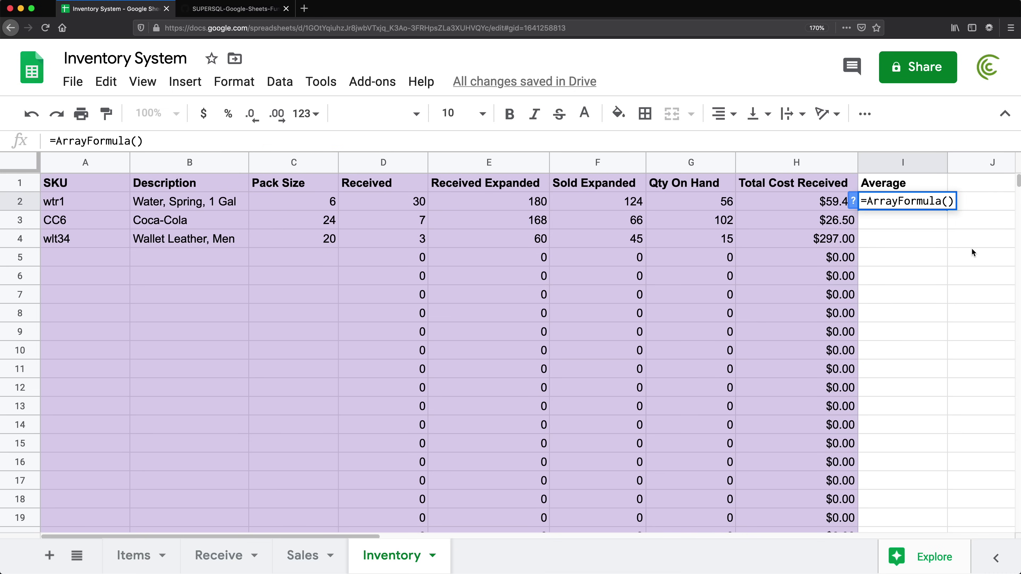
text(INDEX()
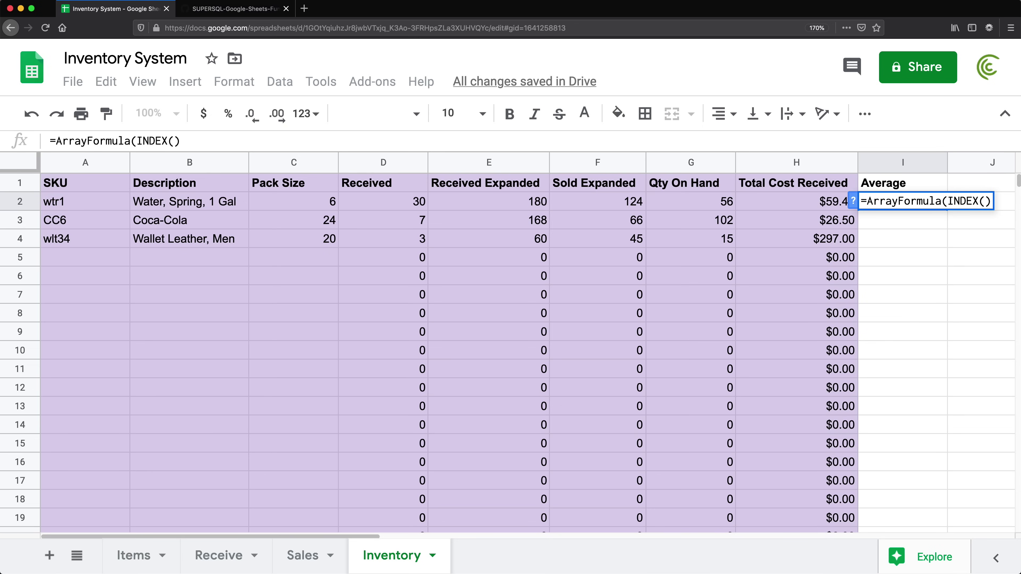
text())
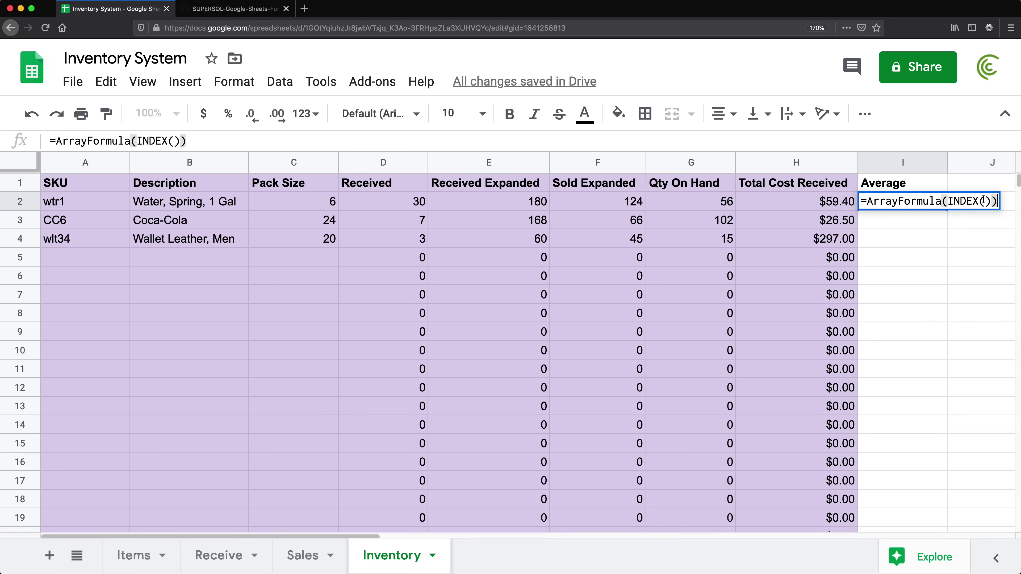
key(BackSpace)
key(BackSpace)
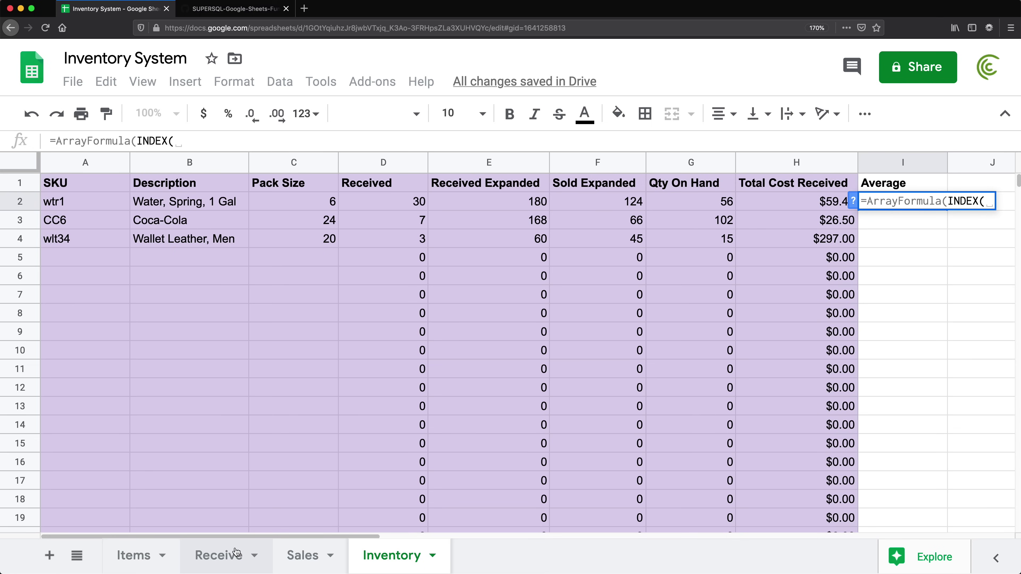
Complete the I2 formula as =ArrayFormula(INDEX(Receive!$H:$H,MAX((Receive!$A:$A=A2)*row(Receive!$A:$A)))) and check it against the last wtr1 receipt.
click(225, 555)
click(786, 167)
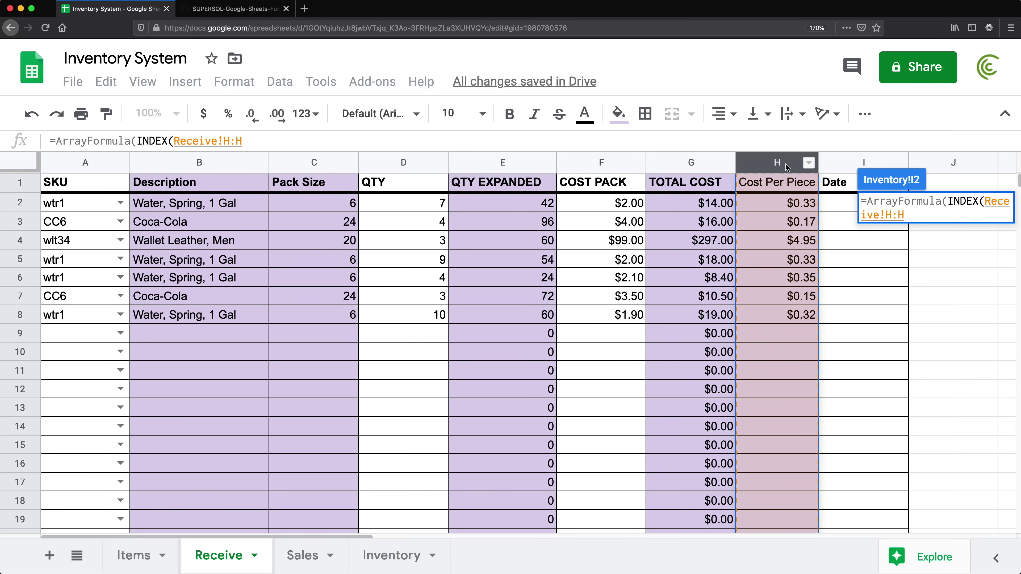
key(F4)
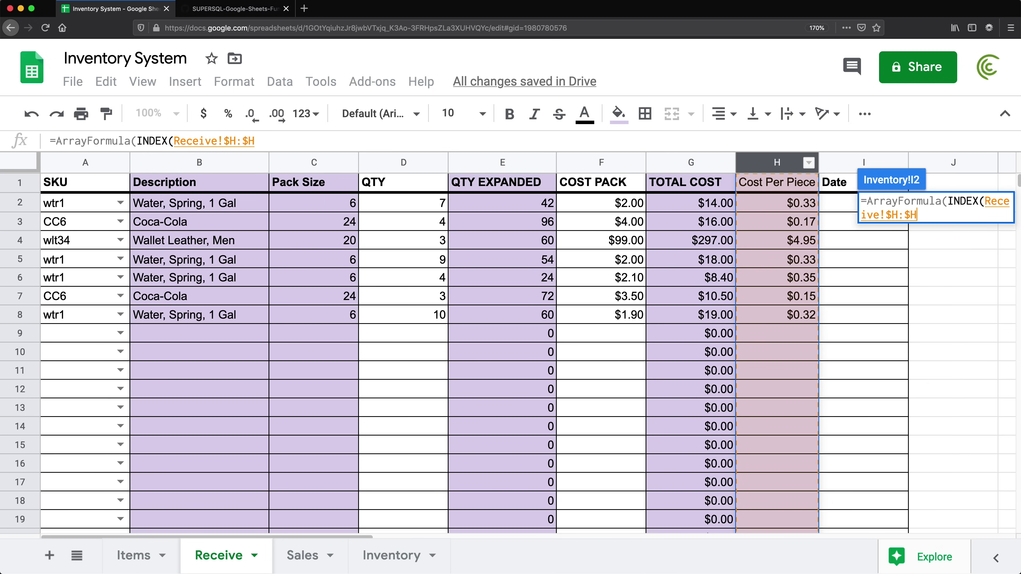
text(,)
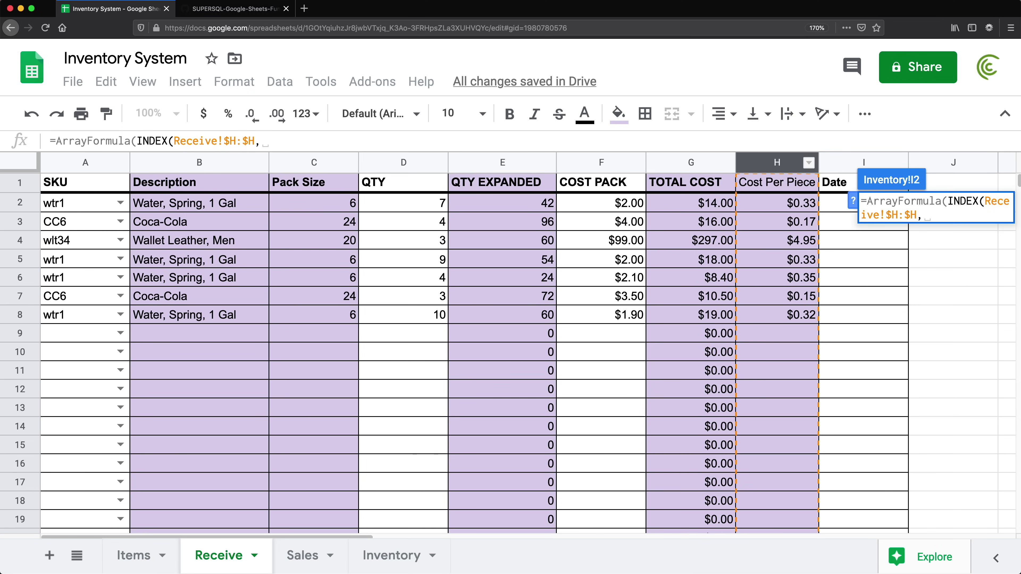
key(super+v)
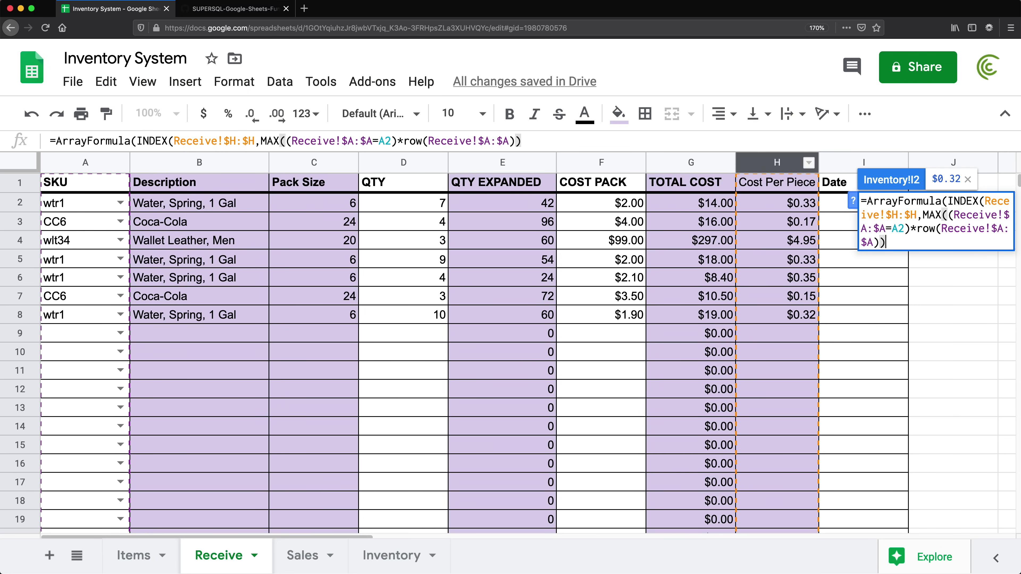
text())
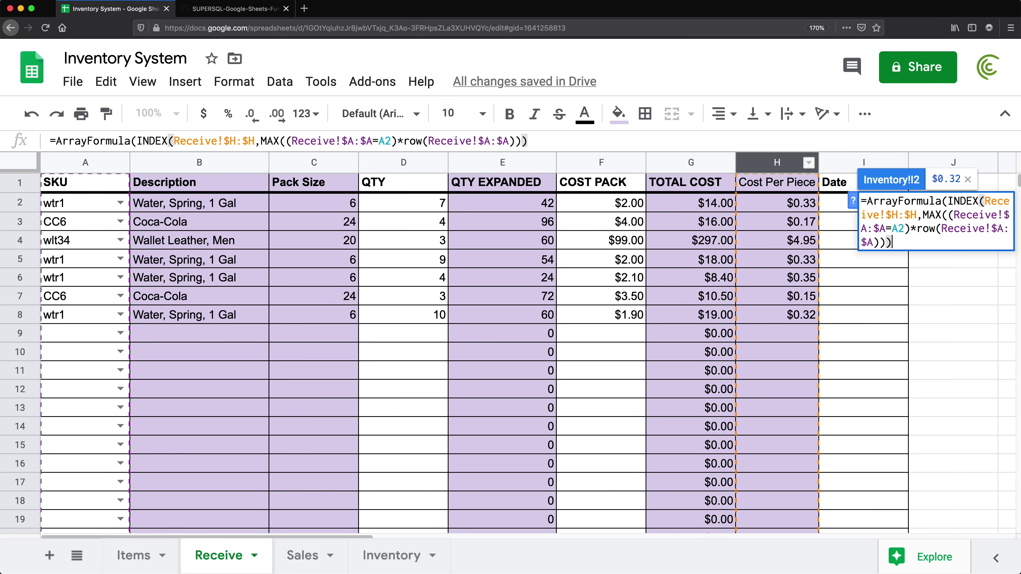
text())
key(Return)
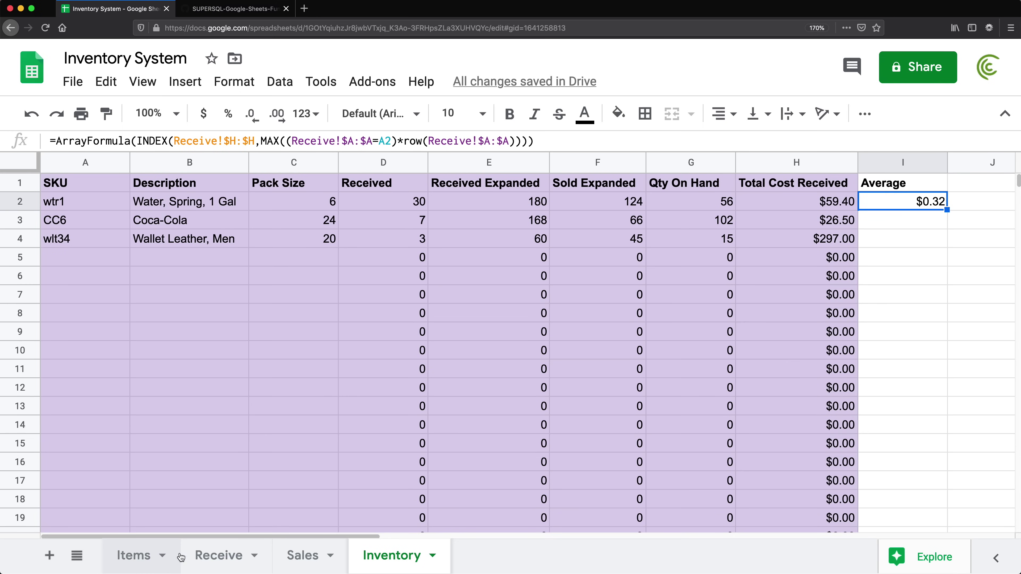
click(213, 557)
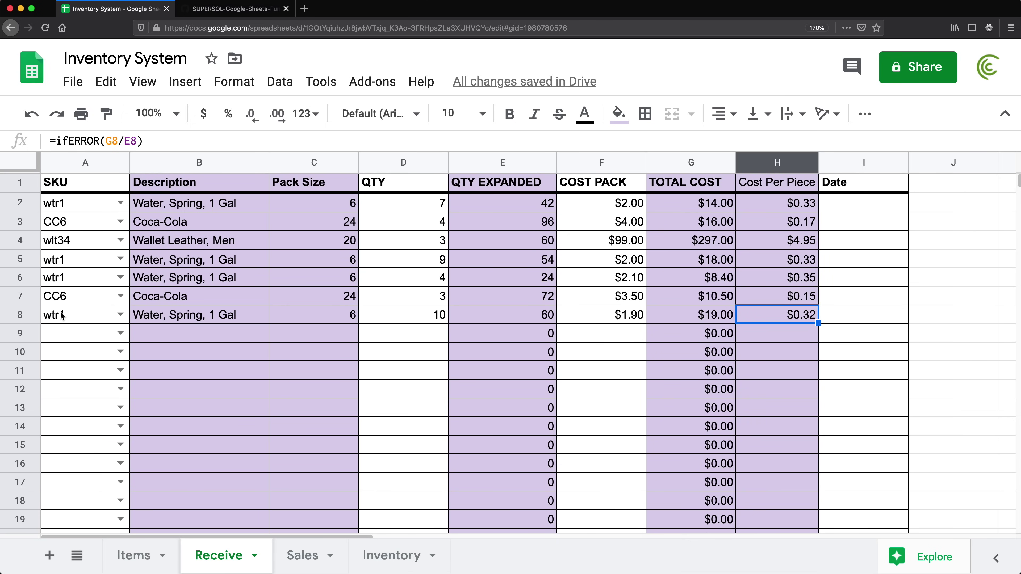
click(113, 319)
click(387, 550)
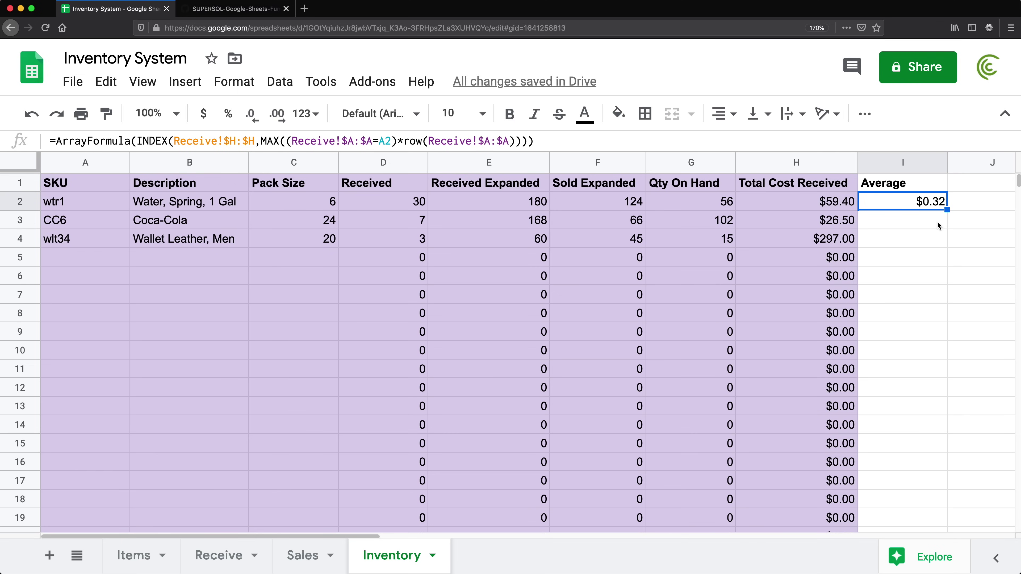
Fill the I2 formula down the rest of column I on the Inventory sheet.
drag(947, 209, 944, 330)
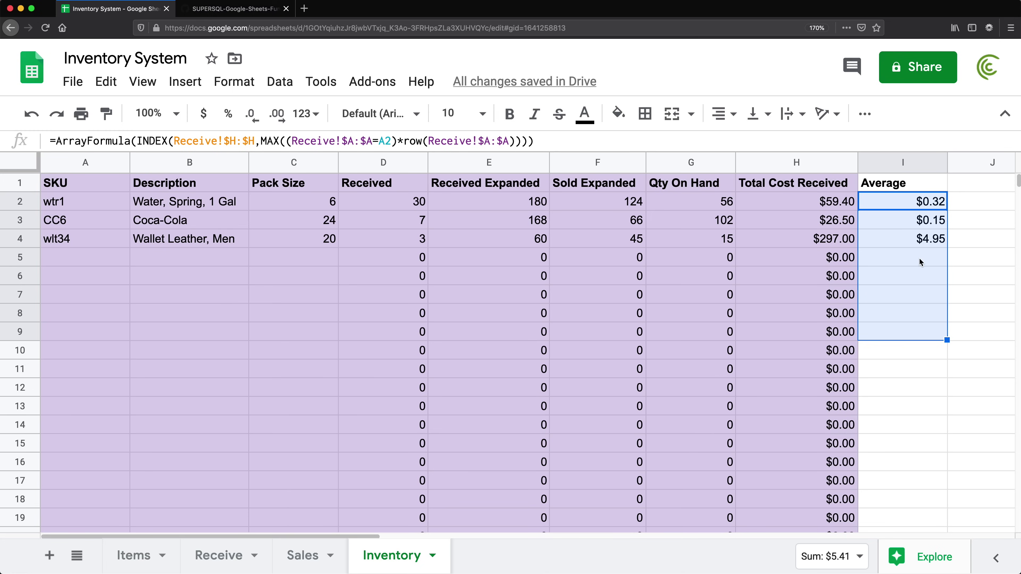
key(super+z)
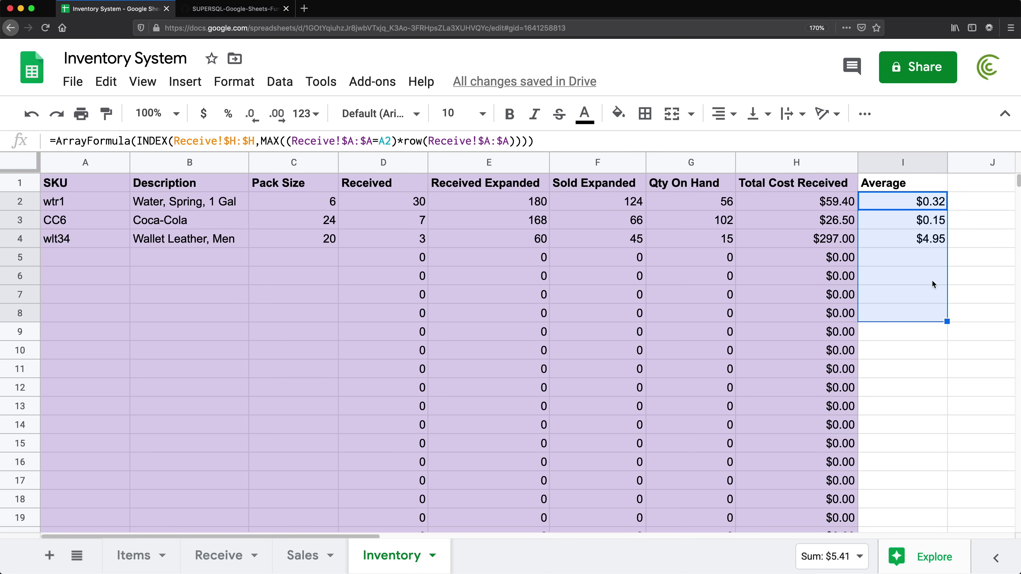
key(shift+super+Down)
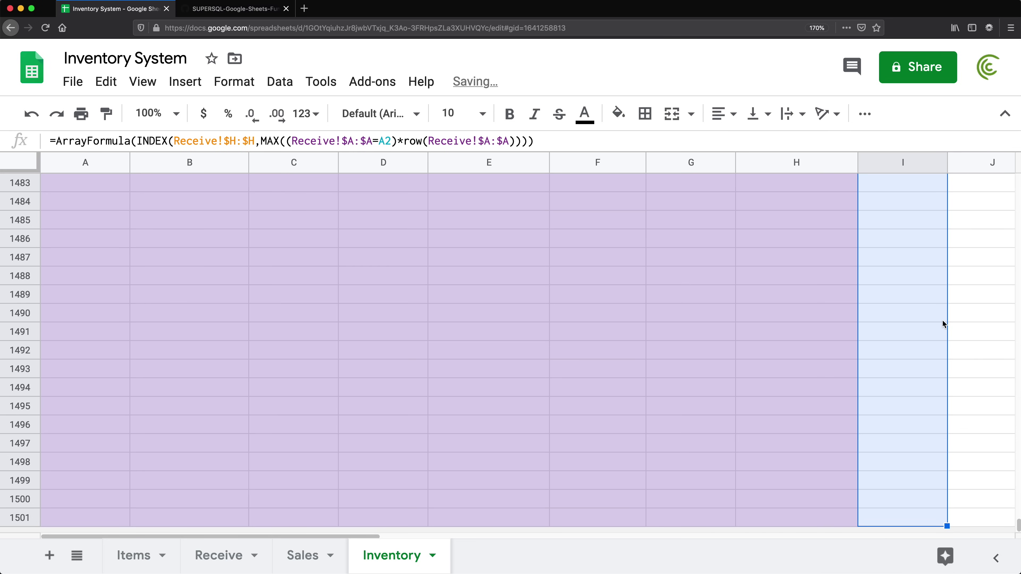
key(super+Up)
key(Down)
key(Down)
key(Down)
key(Down)
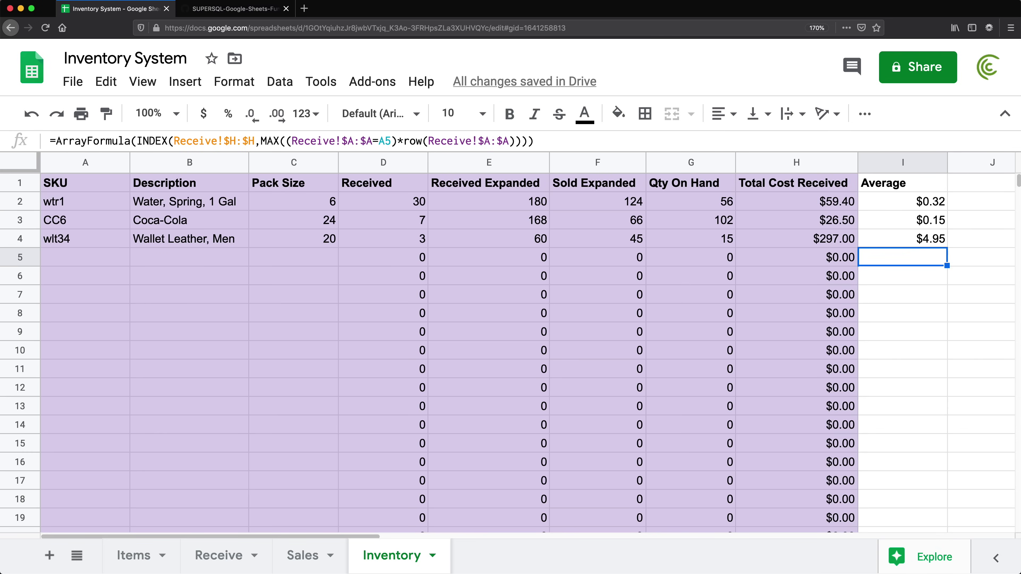
Rename the column I header in I1 to Current Cost.
click(909, 184)
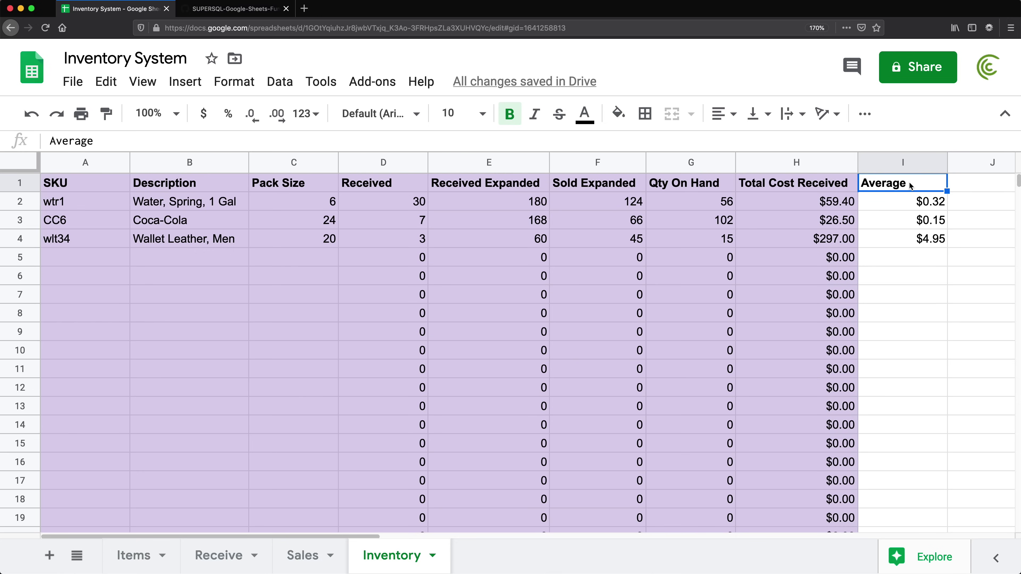
text(LAstes )
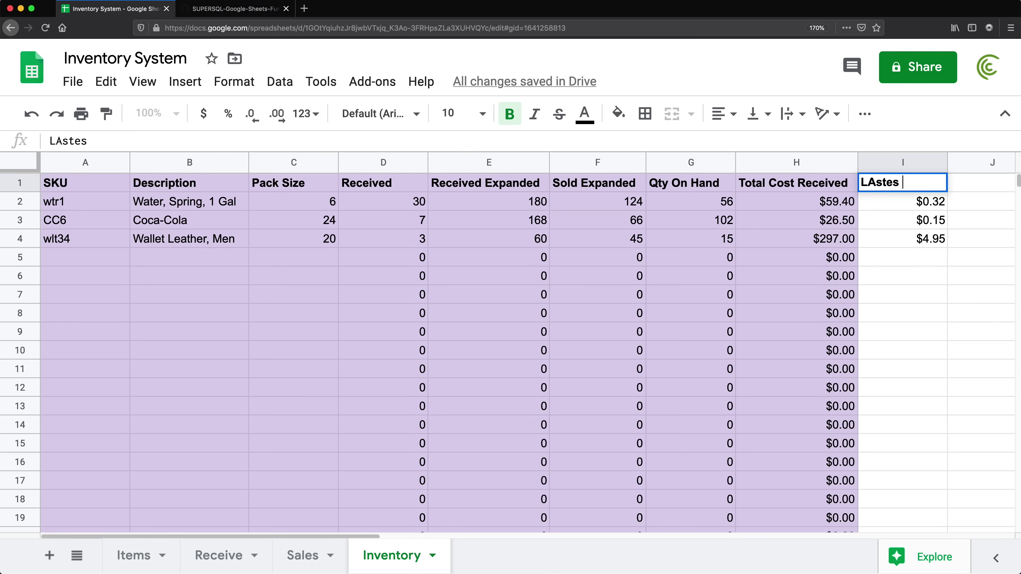
text(Cost)
key(Return)
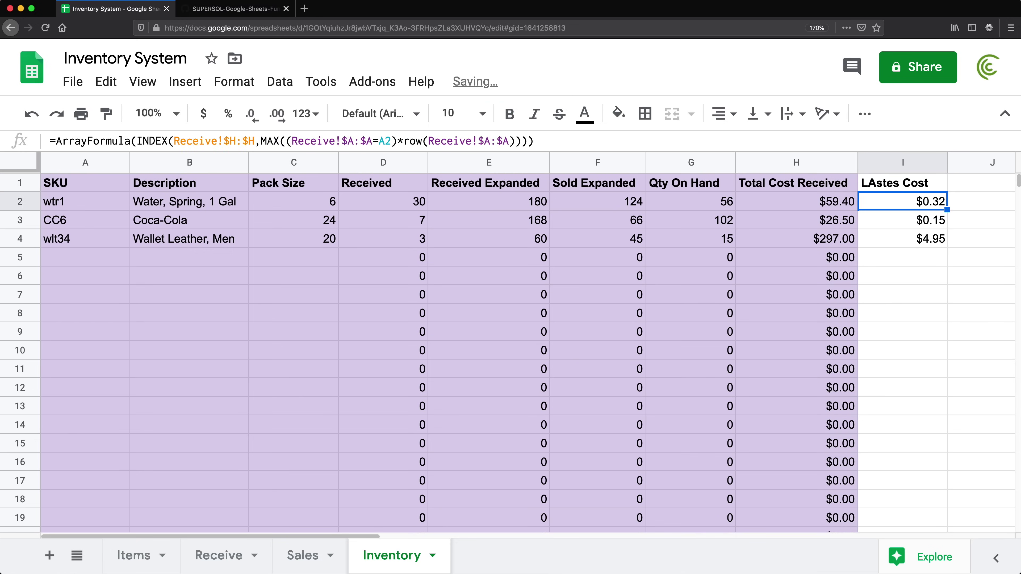
double_click(877, 183)
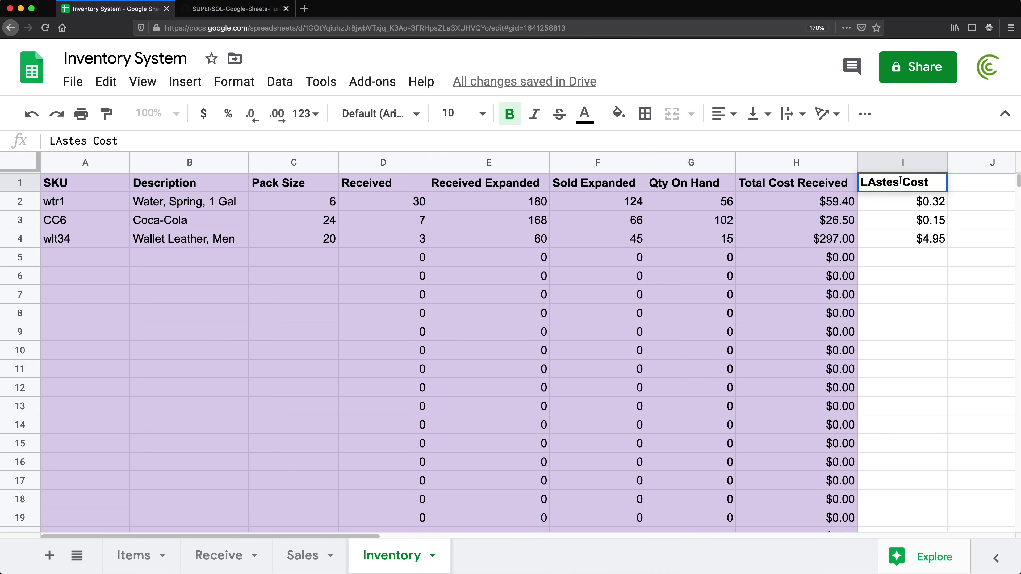
drag(902, 181, 844, 186)
text(Current)
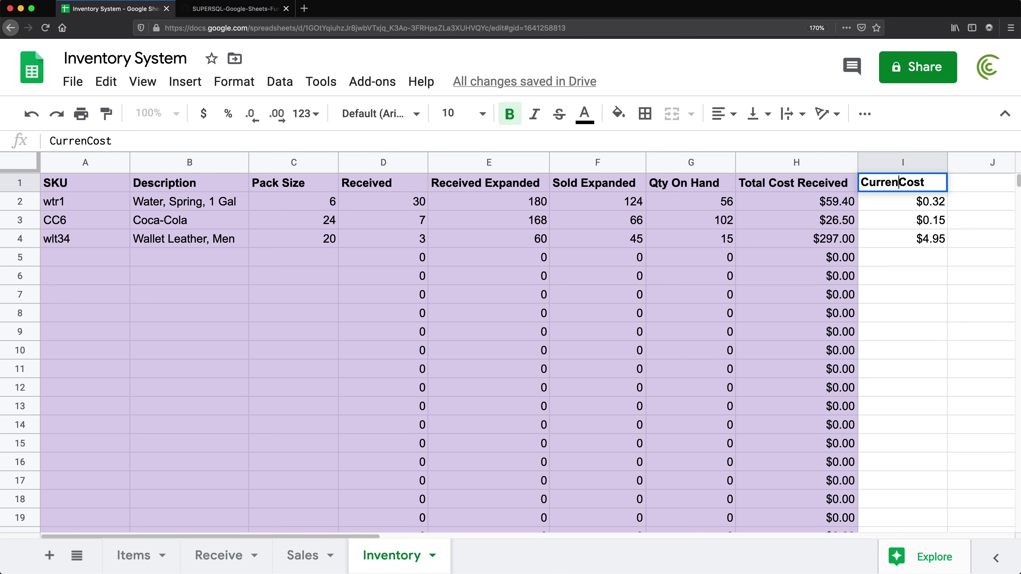
key(Return)
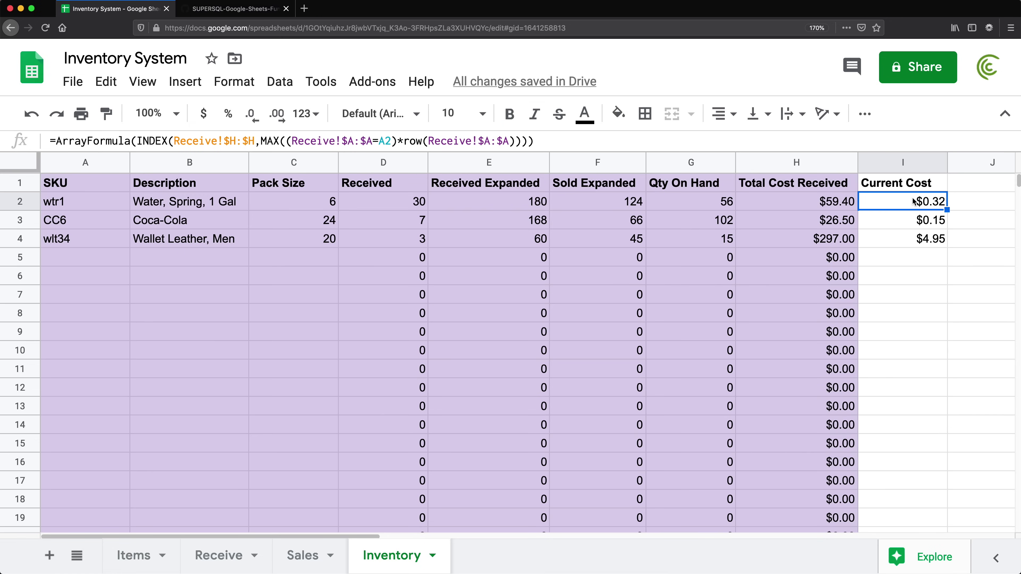
Add the header Estimated Value in J1 and make it bold.
click(964, 186)
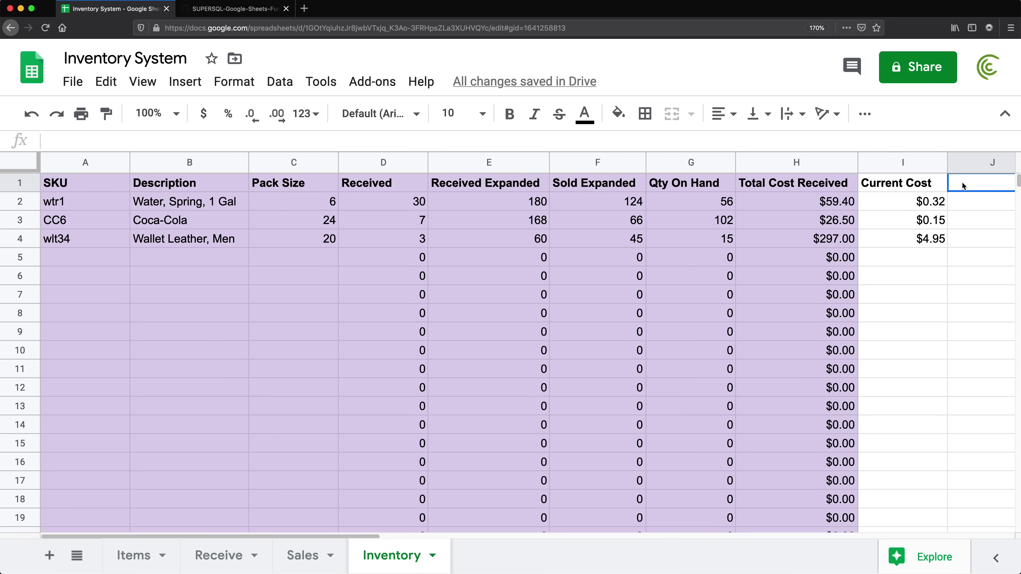
key(super+minus)
text(Estimated Value)
key(Return)
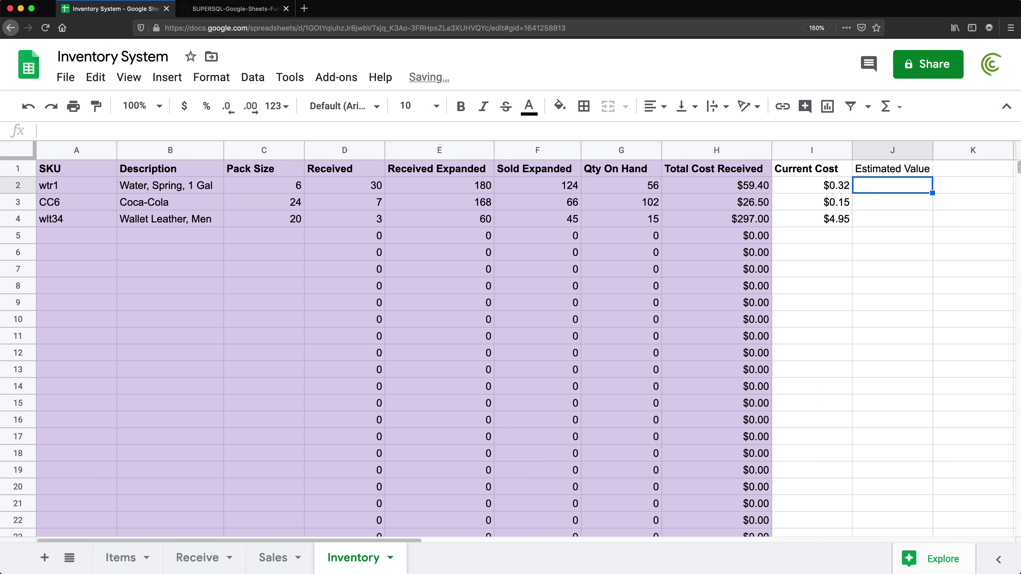
click(895, 174)
key(ctrl+b)
Enter the formula =I2*G2 in J2 to multiply current cost by quantity on hand.
click(880, 183)
text(=)
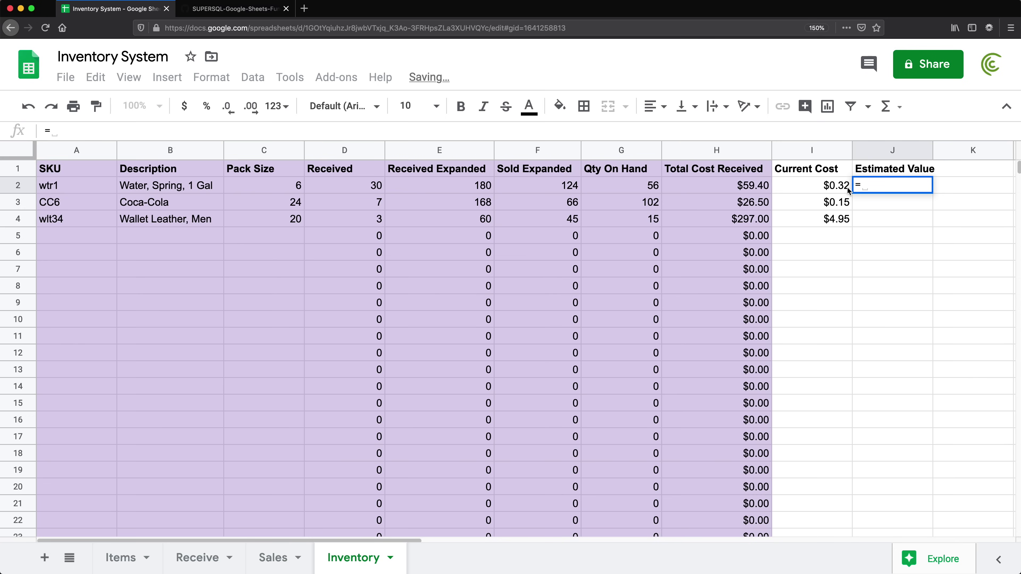
click(837, 190)
text(*)
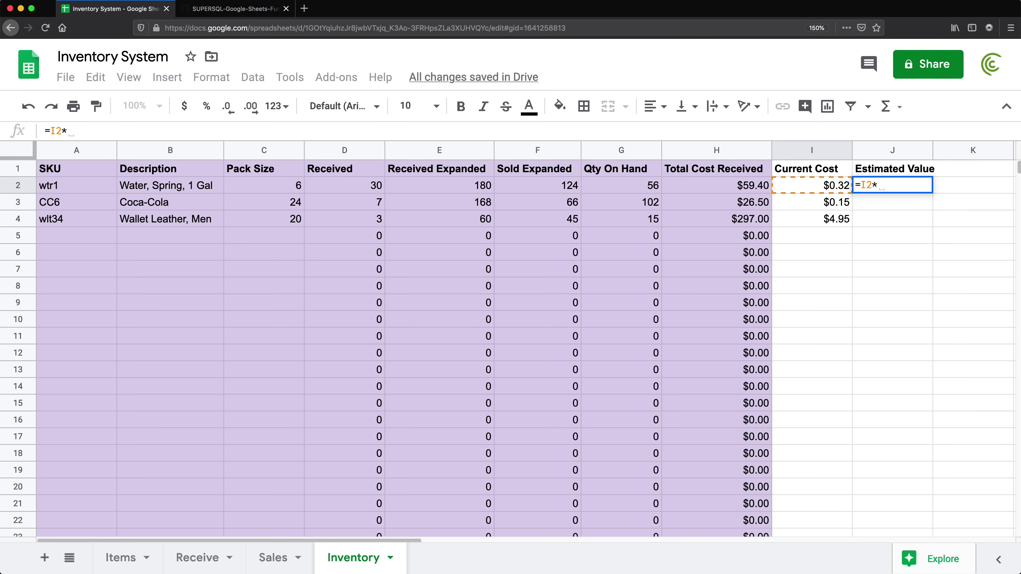
click(629, 189)
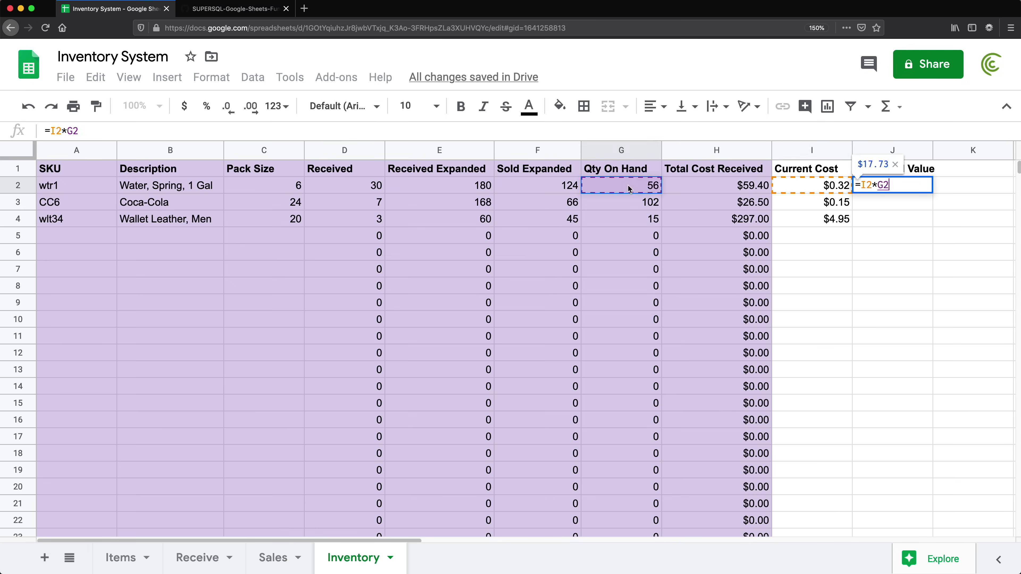
key(Return)
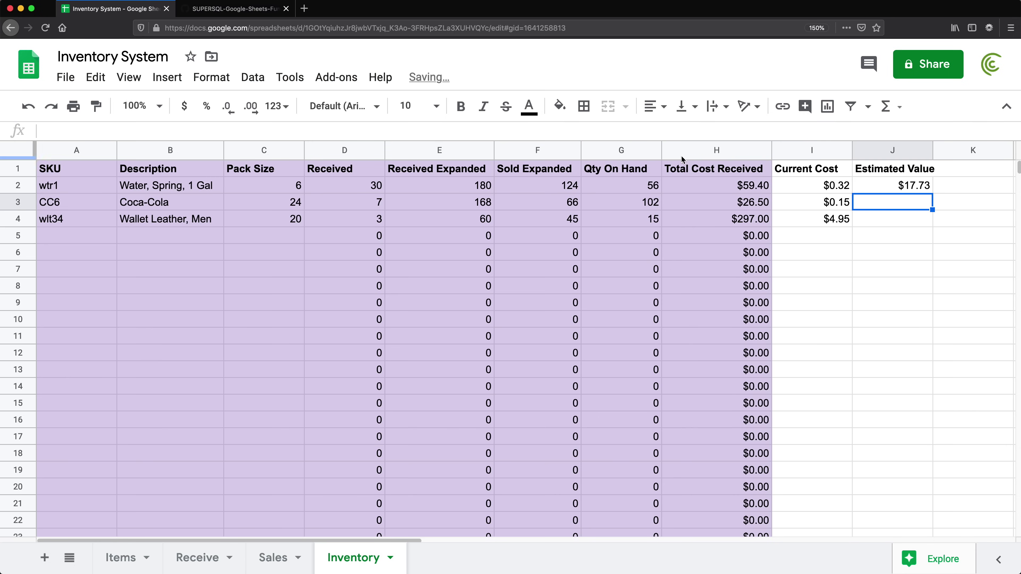
Fill the J2 formula down the rest of column J and widen the column to fit its Estimated Value header.
click(916, 187)
key(ctrl+shift+Down)
key(ctrl+d)
key(ctrl+Up)
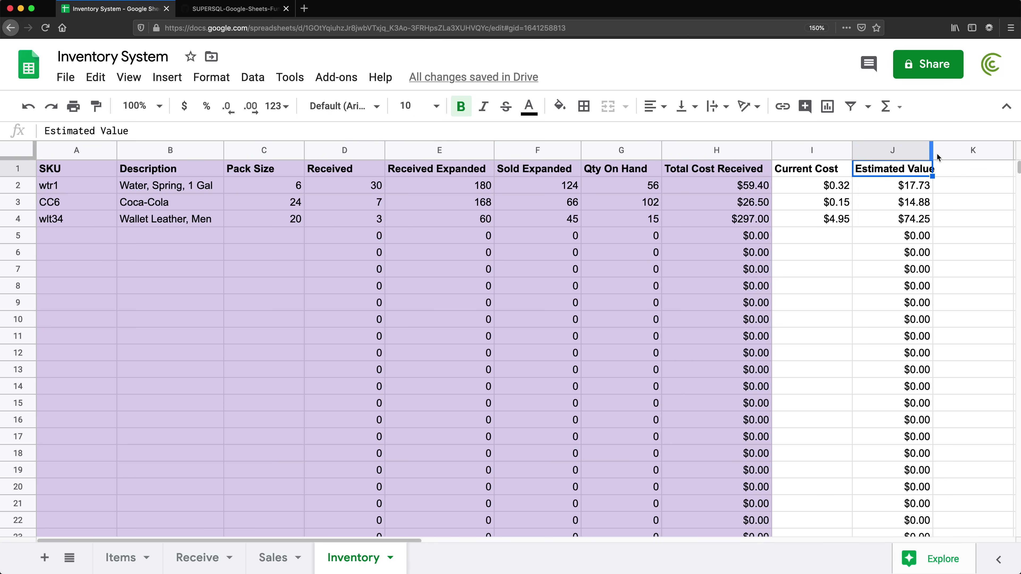
mouse_move(933, 154)
mouse_down()
mouse_move(962, 155)
mouse_move(954, 154)
mouse_up()
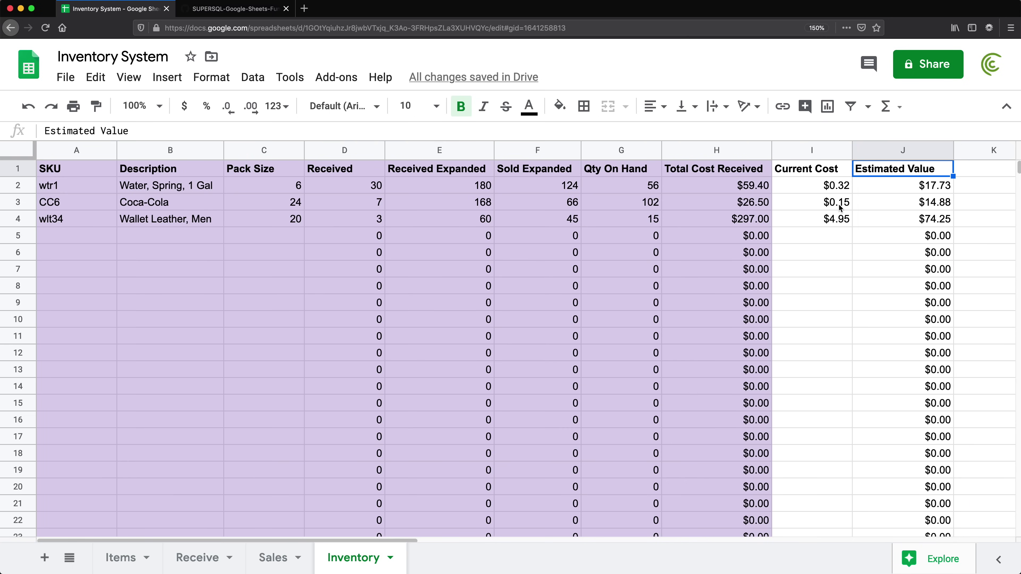
key(Down)
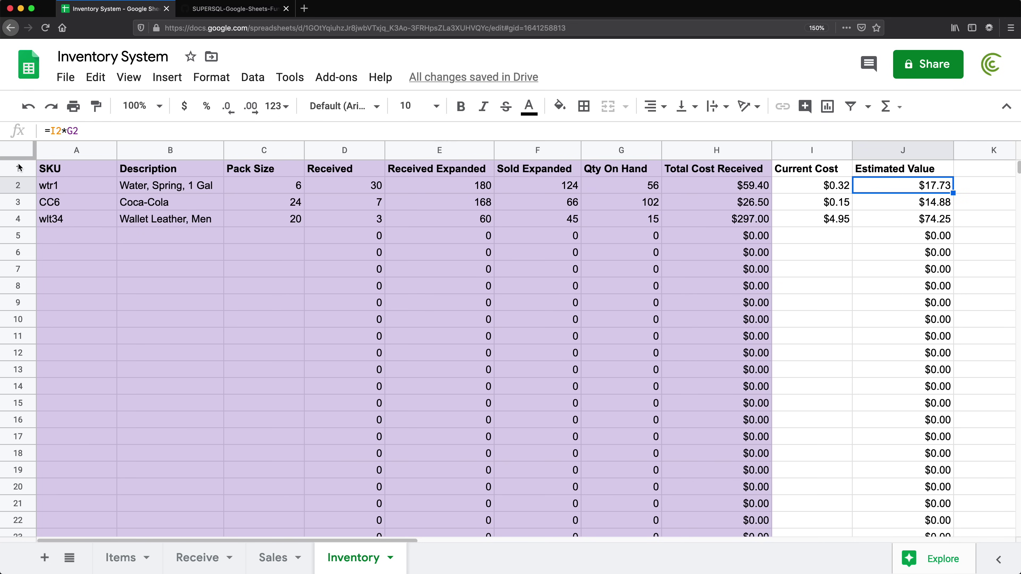
Insert three blank rows above the header row of the Inventory sheet.
click(20, 168)
right_click(20, 168)
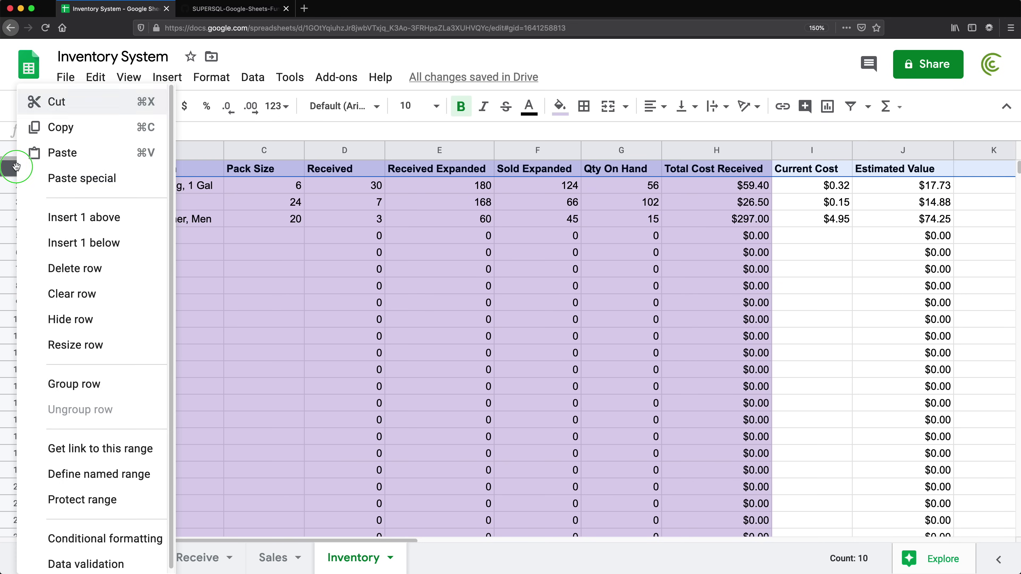
click(68, 219)
right_click(16, 168)
click(82, 223)
right_click(20, 169)
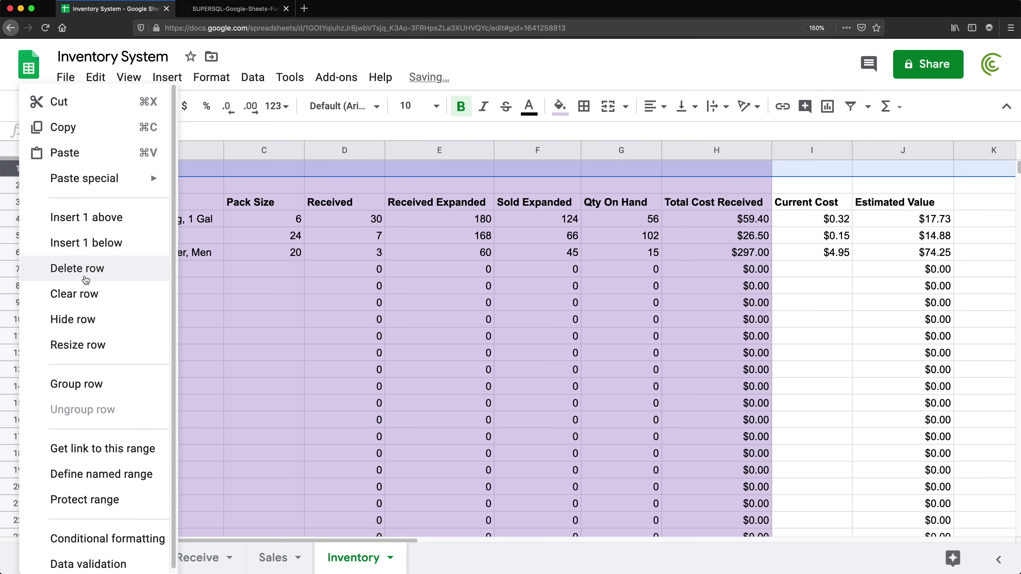
click(82, 226)
click(128, 188)
Clear the formatting from the new blank rows 1 to 3.
drag(17, 170, 20, 201)
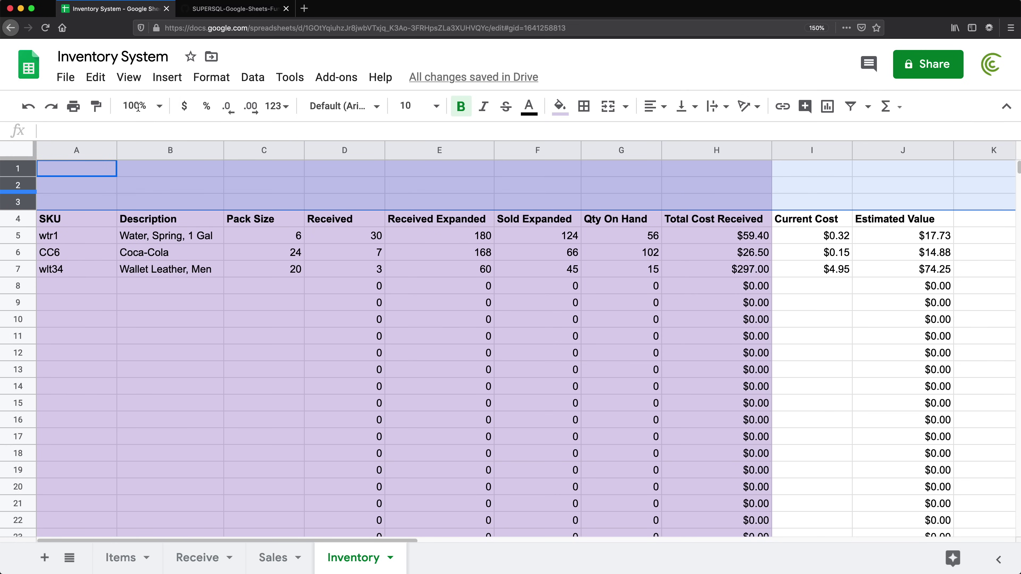
click(211, 77)
click(304, 520)
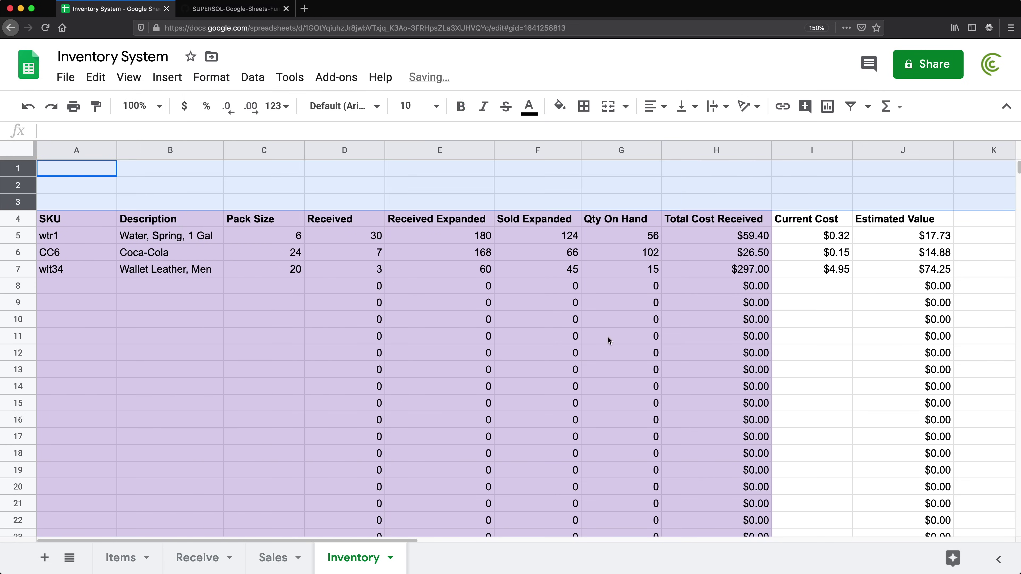
click(830, 187)
Fill the Current Cost and Estimated Value columns with light purple from row 4 down to the last row.
drag(808, 219, 877, 234)
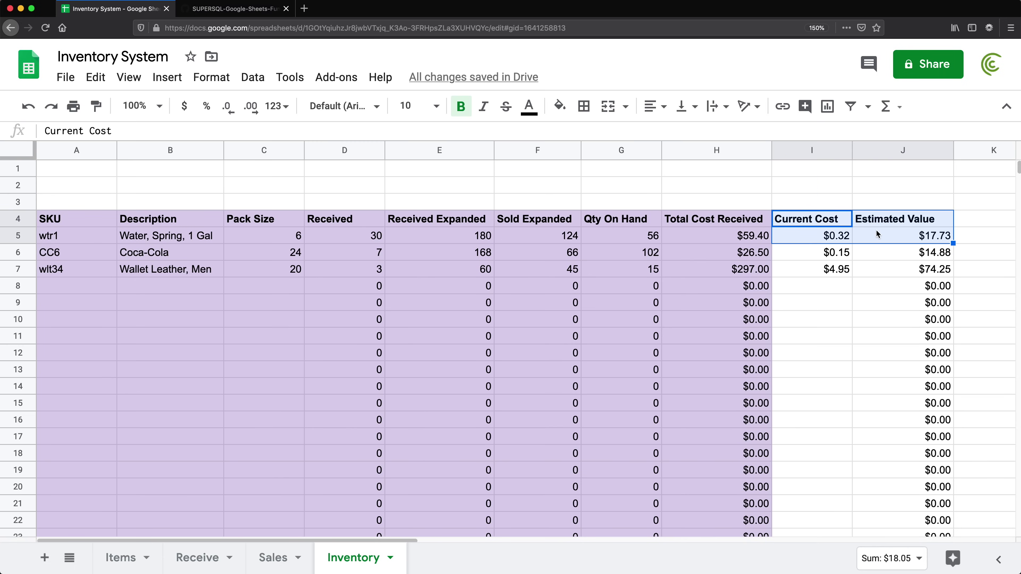
key(super+shift+Down)
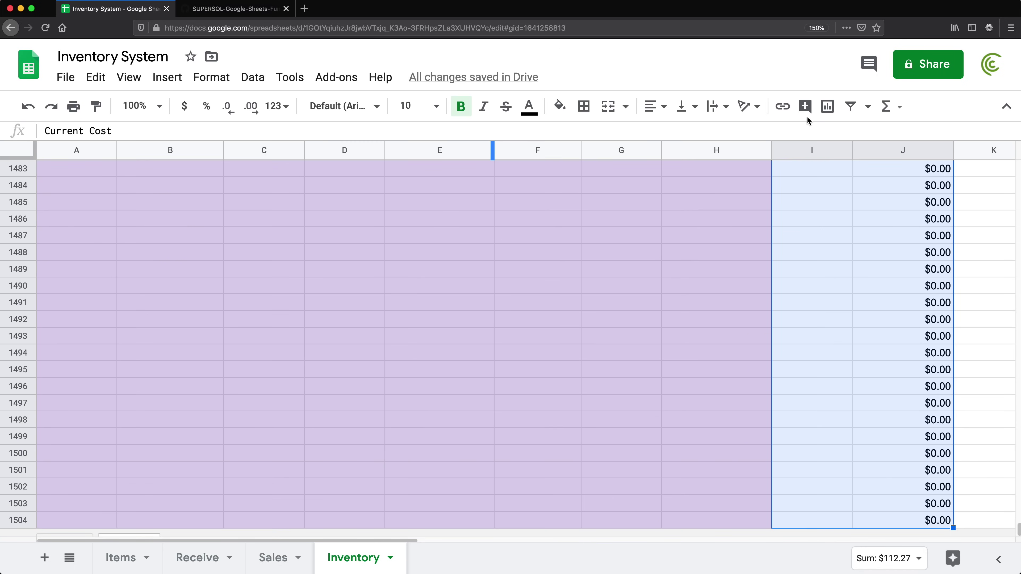
click(559, 106)
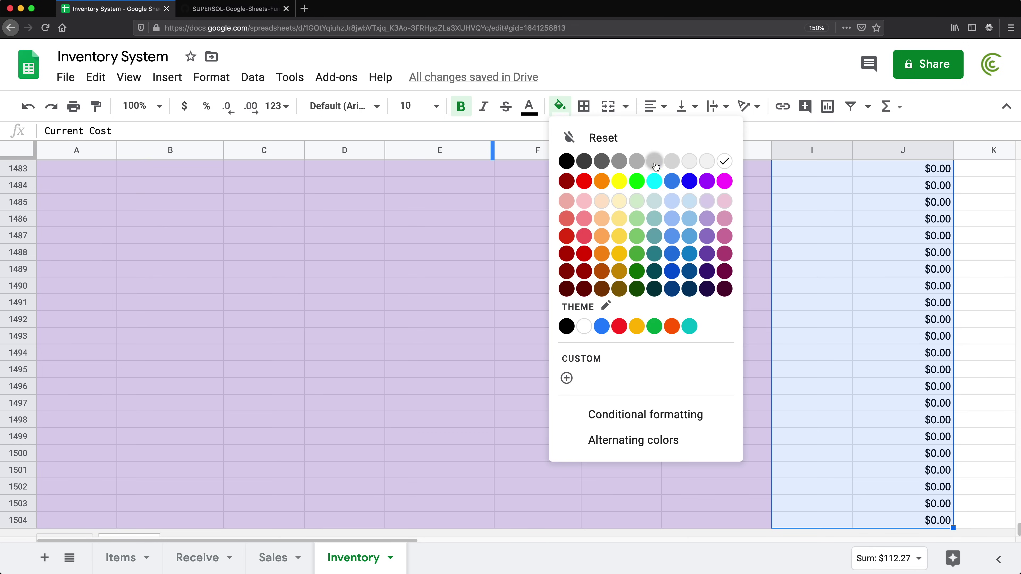
click(707, 199)
click(909, 197)
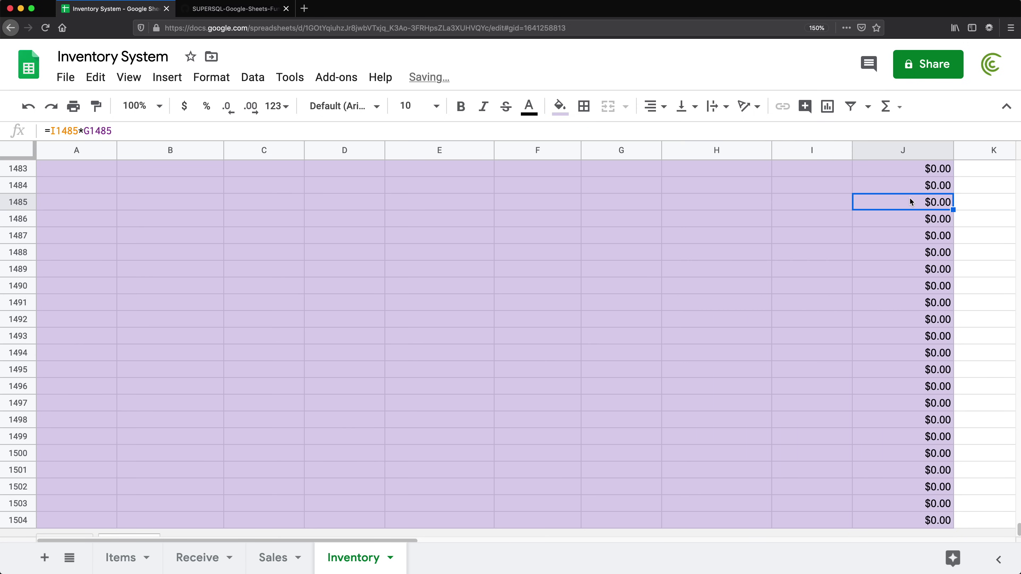
Enter the label Total in J1 and the formula =SUM(J5:J) in J2.
key(super+Up)
key(super+Up)
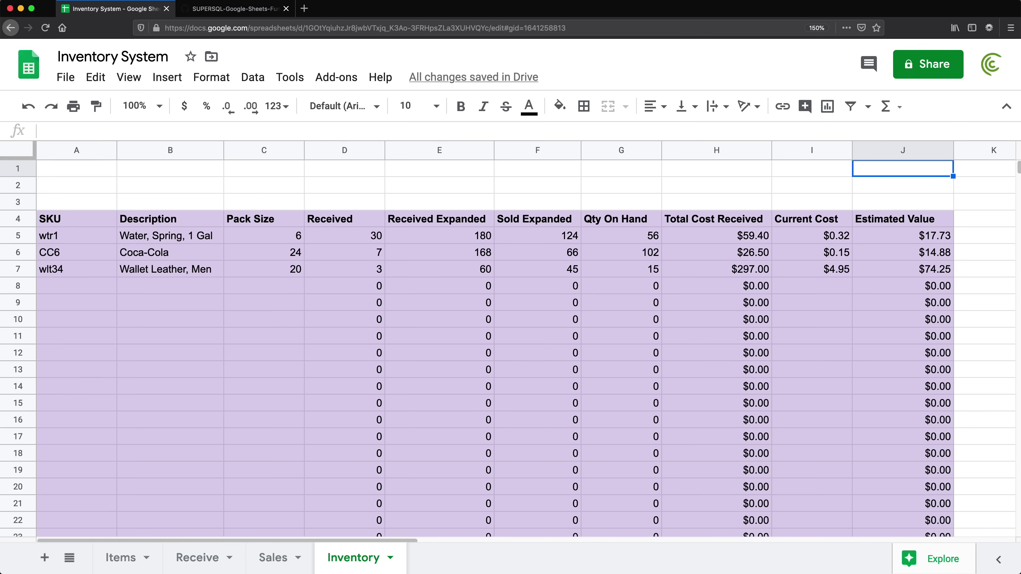
text(Total)
key(Return)
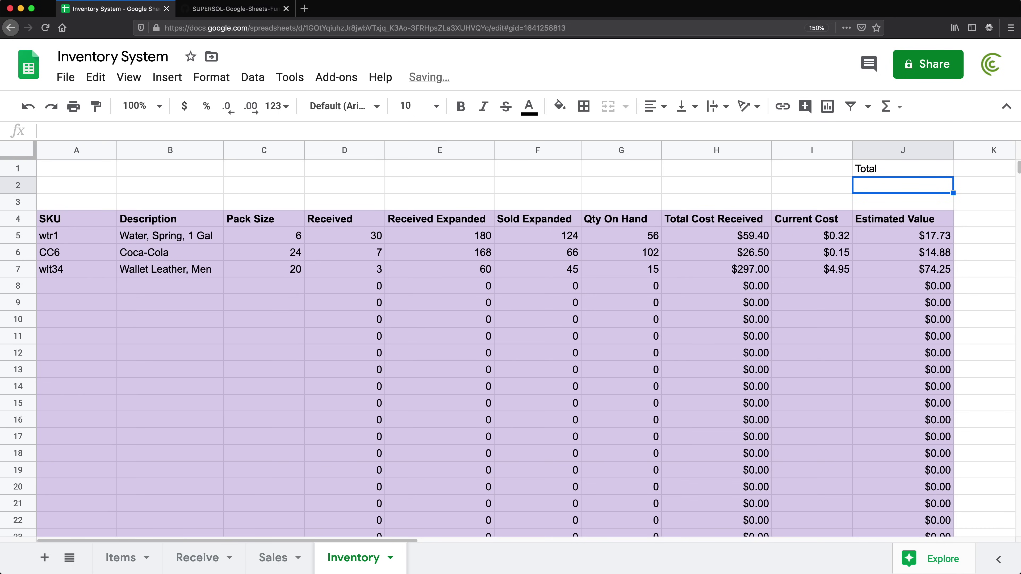
text(=SUM()
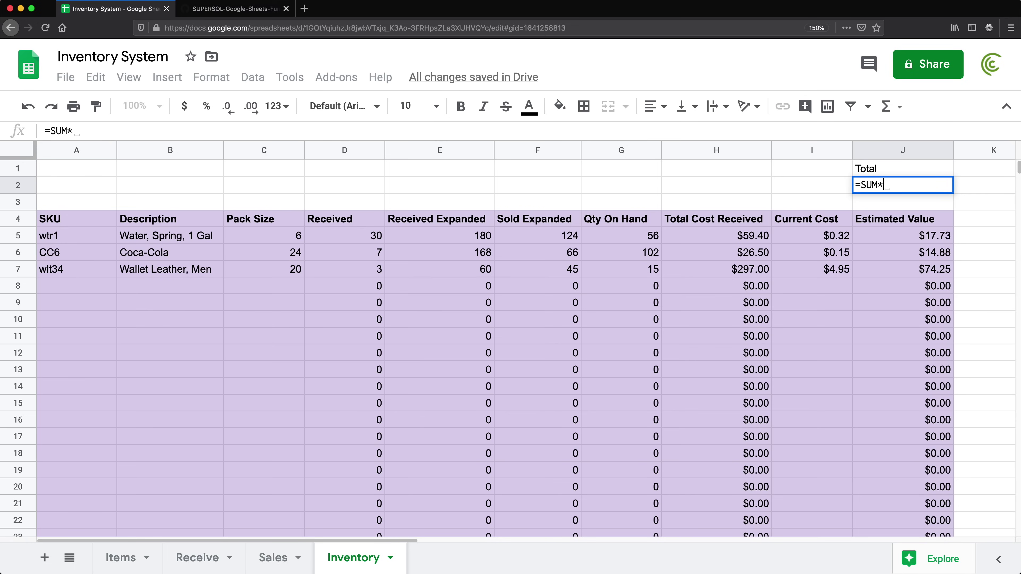
drag(915, 235, 914, 305)
key(BackSpace)
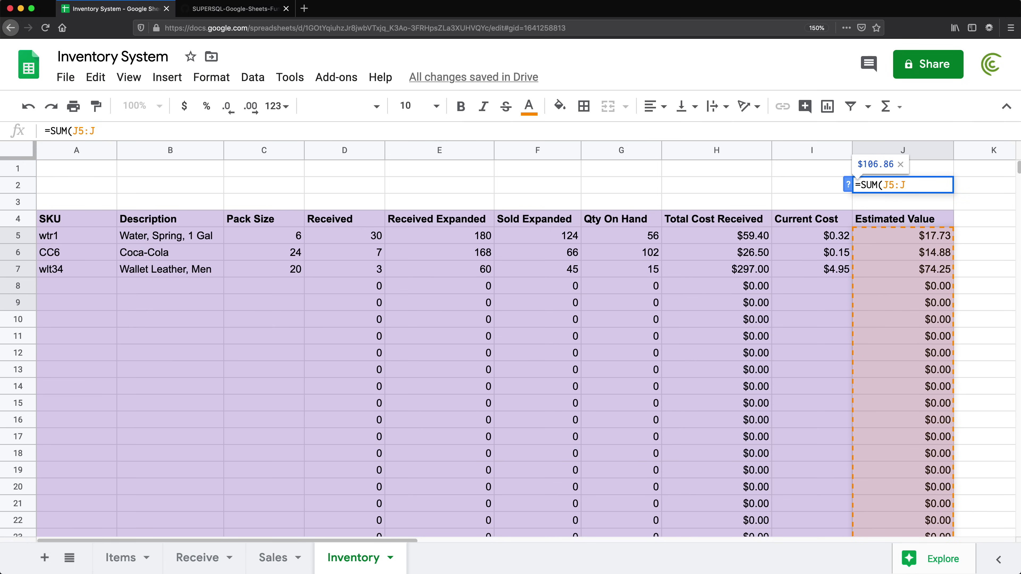
key(Return)
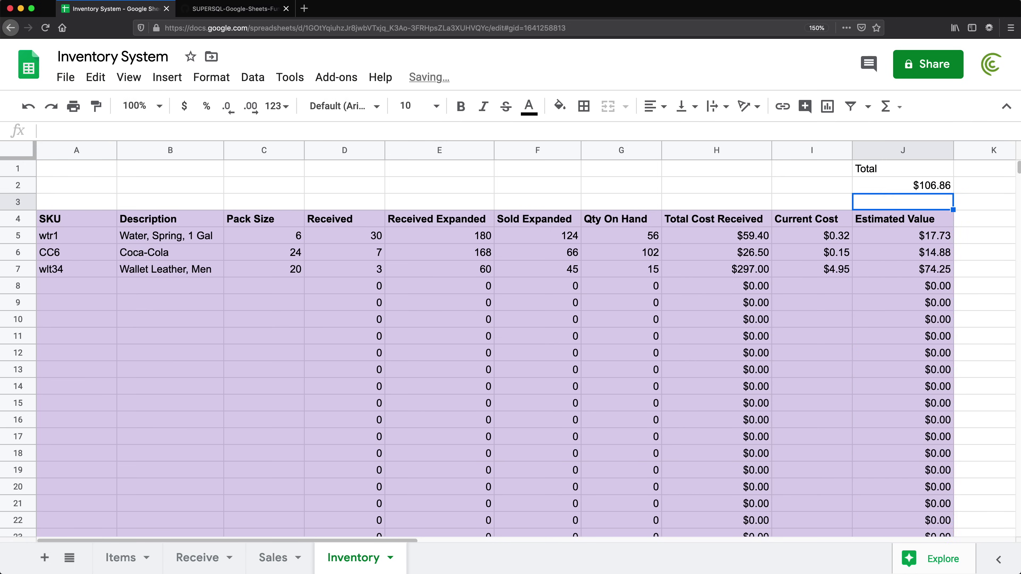
Extend the J1 label to Total Estimated Value by copying the text of the J4 header.
click(896, 217)
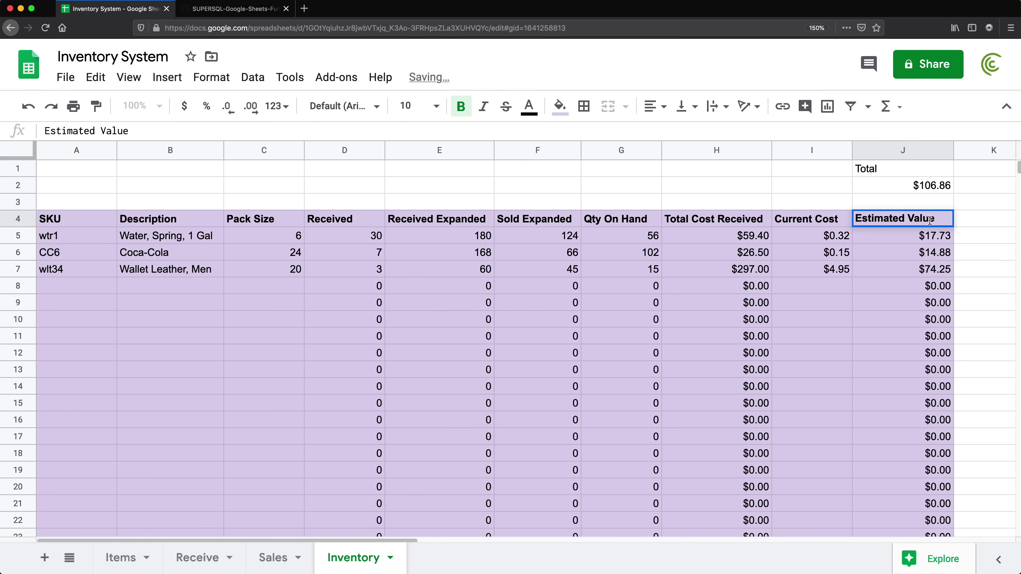
drag(935, 217, 846, 208)
key(super+c)
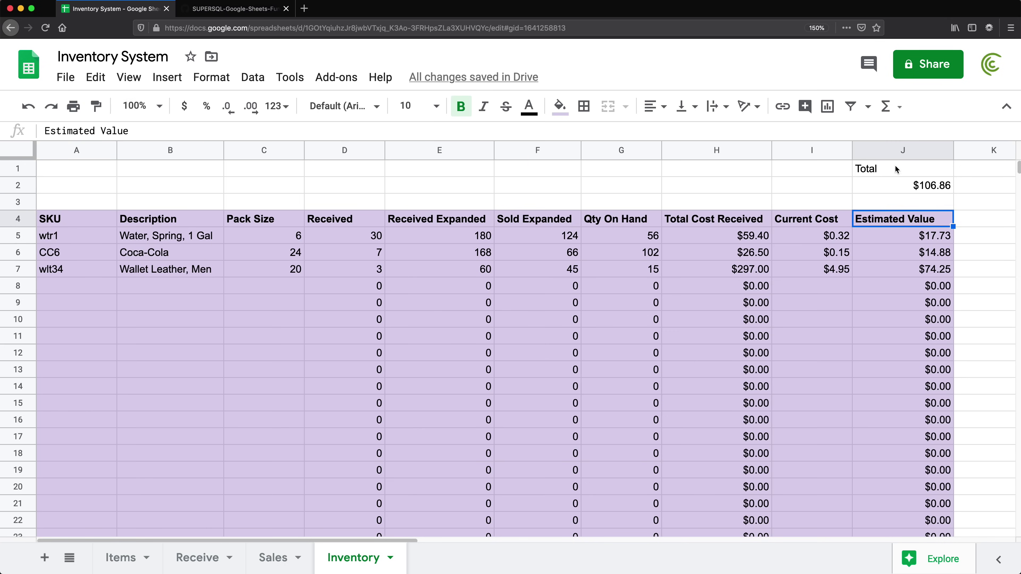
double_click(895, 166)
key(super+v)
key(Return)
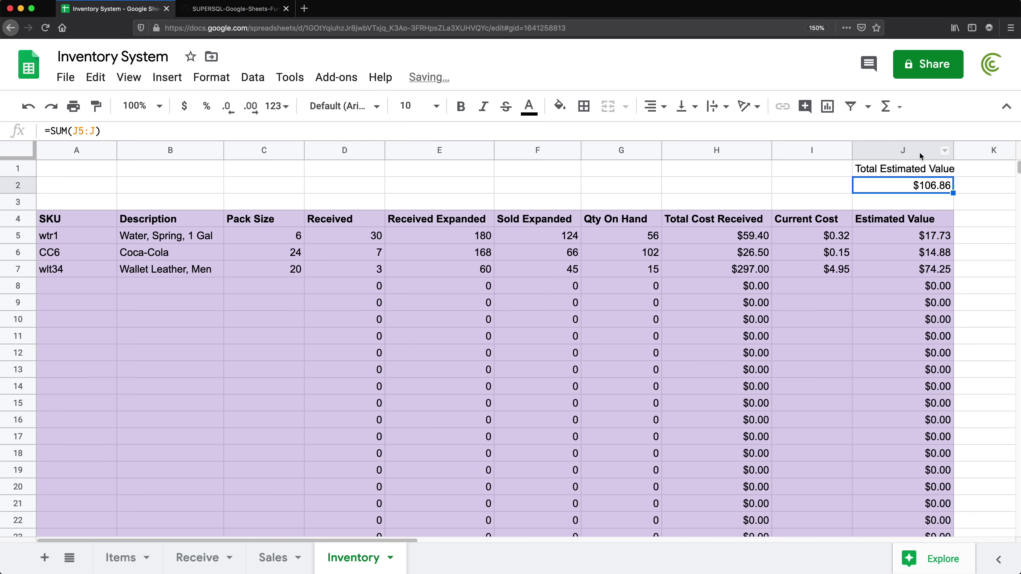
Make the Total Estimated Value label in J1 bold and widen column J to fit it.
double_click(953, 150)
click(935, 169)
key(super+b)
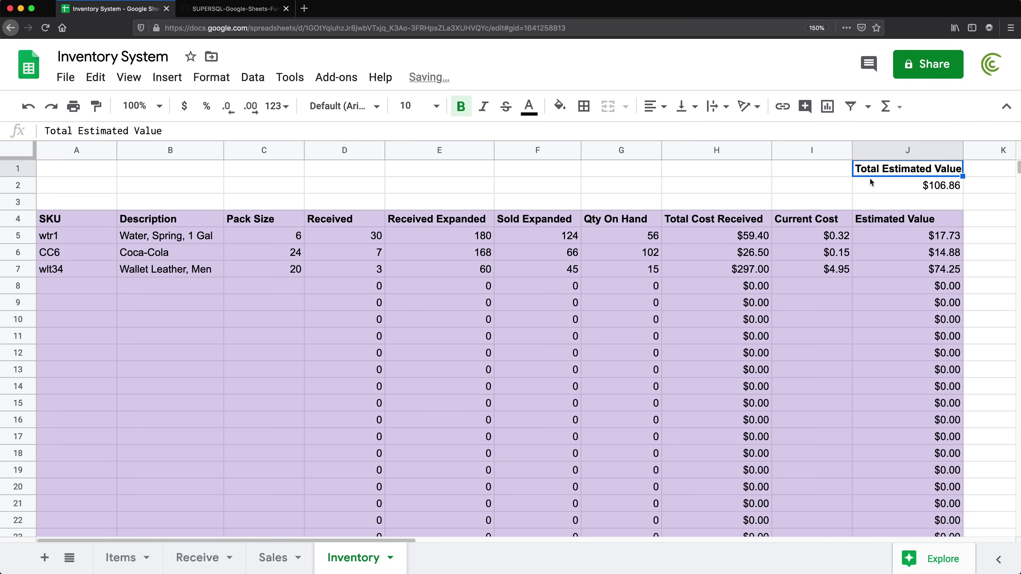
drag(964, 147, 977, 147)
Fill the total block J1:J2 with light purple.
drag(932, 186, 924, 165)
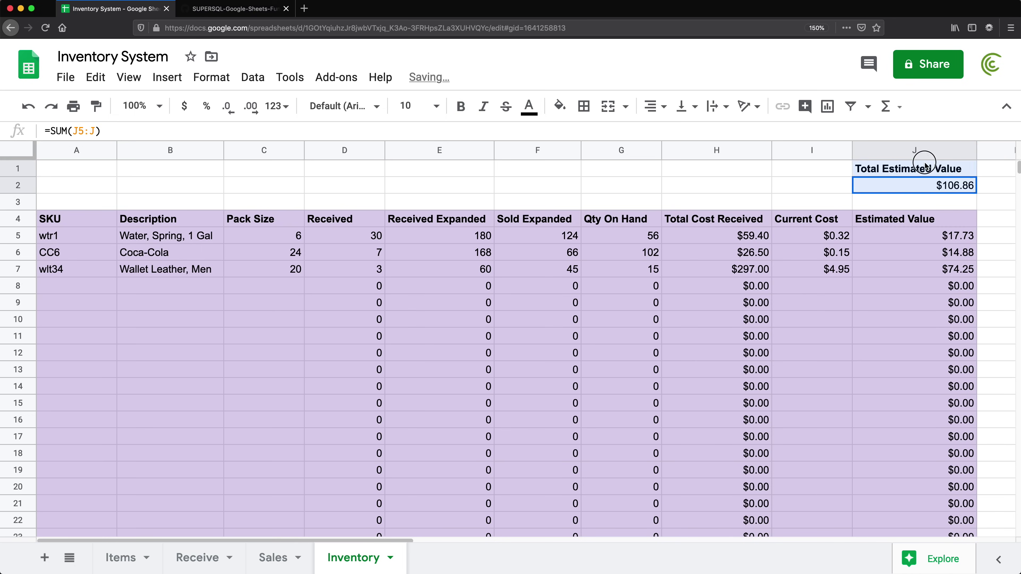
click(559, 106)
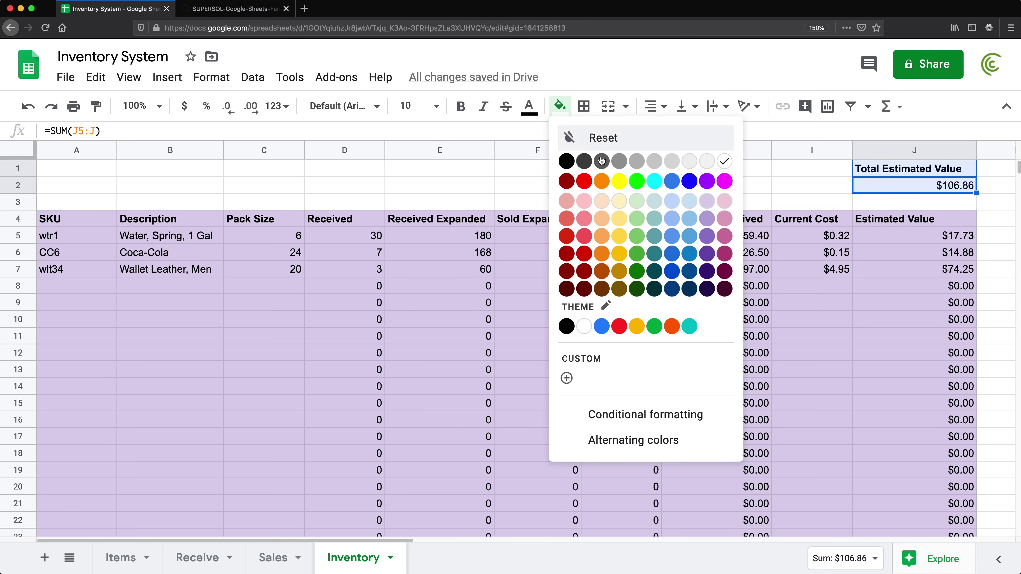
click(707, 204)
click(898, 224)
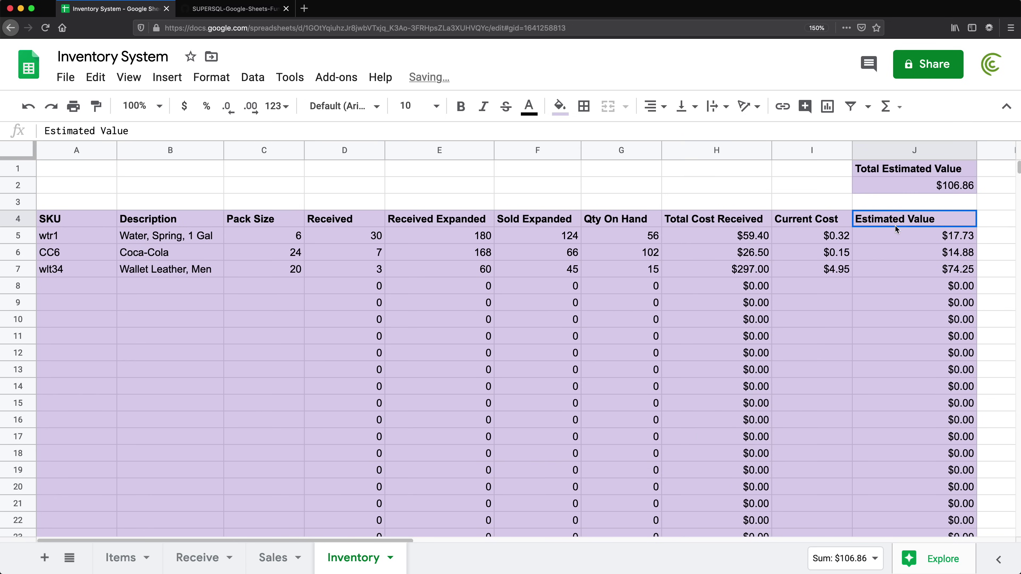
Fill the J1 label and the header cells A4:J4 with a darker purple, and narrow column J slightly.
click(906, 171)
click(560, 107)
click(707, 236)
click(824, 220)
drag(900, 220, 92, 219)
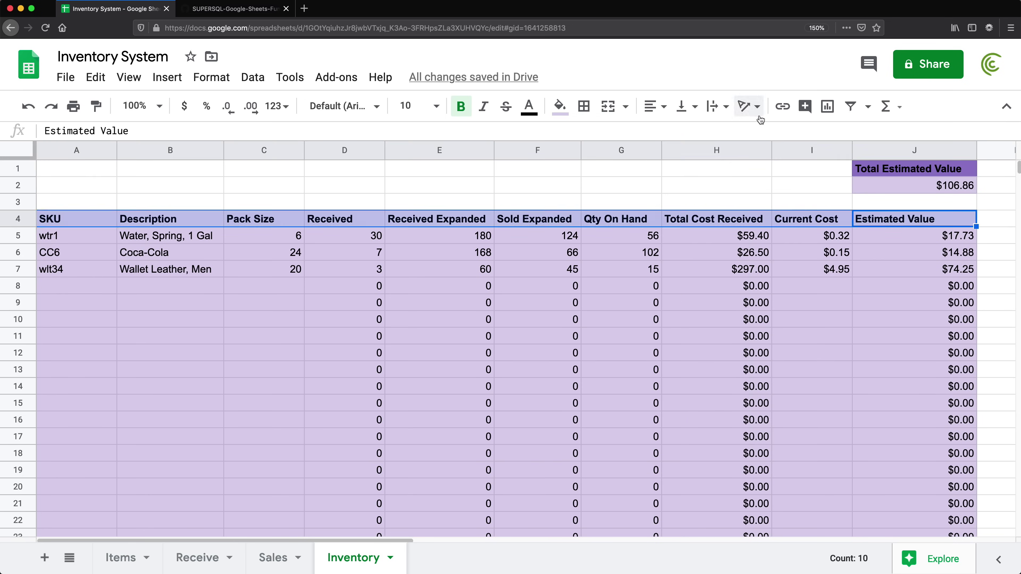
click(559, 106)
click(707, 236)
click(912, 169)
click(812, 185)
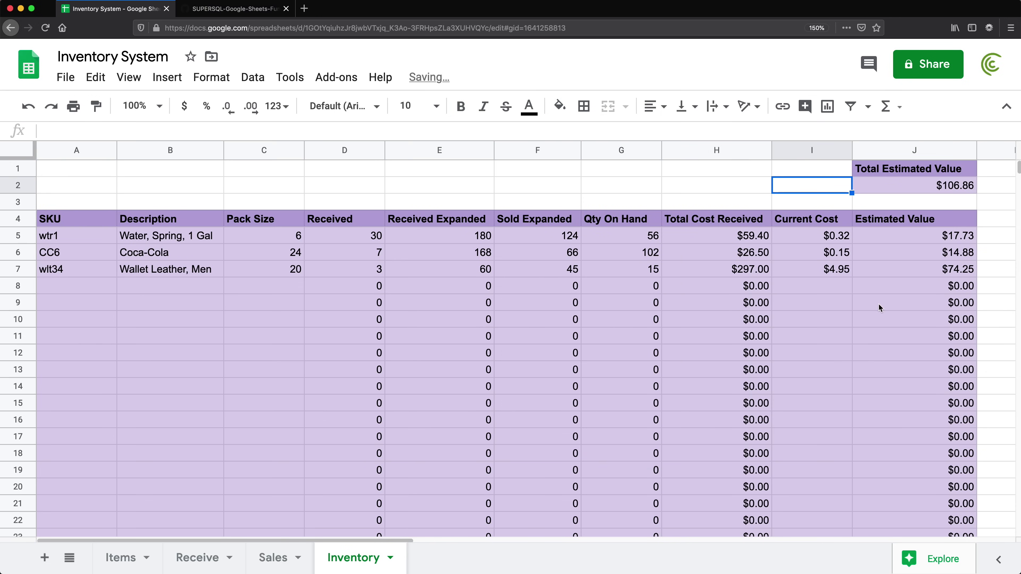
drag(976, 150, 967, 150)
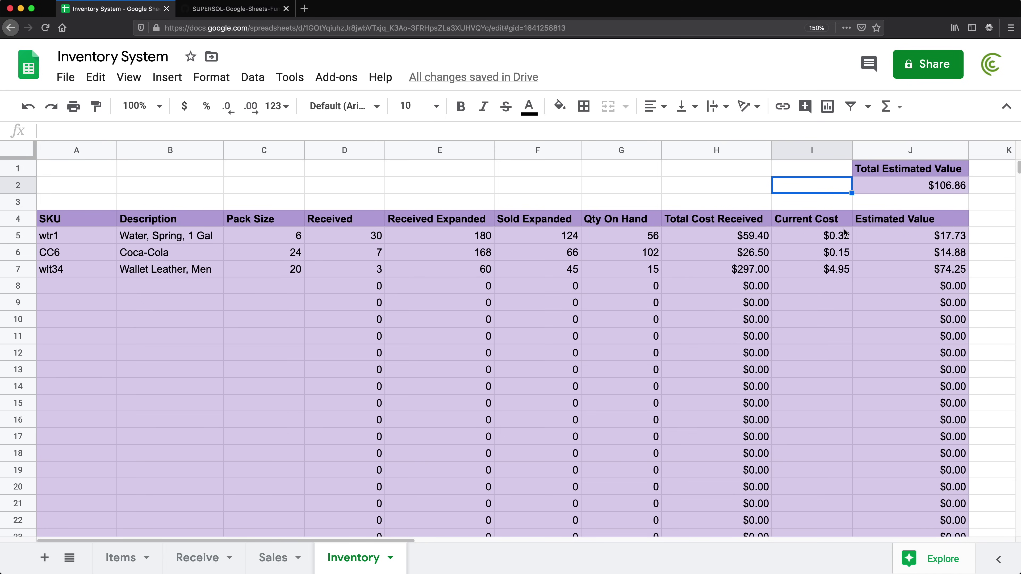
Add the header Average Cost in K4 and copy the formatting of the J4 header onto it.
key(ctrl+minus)
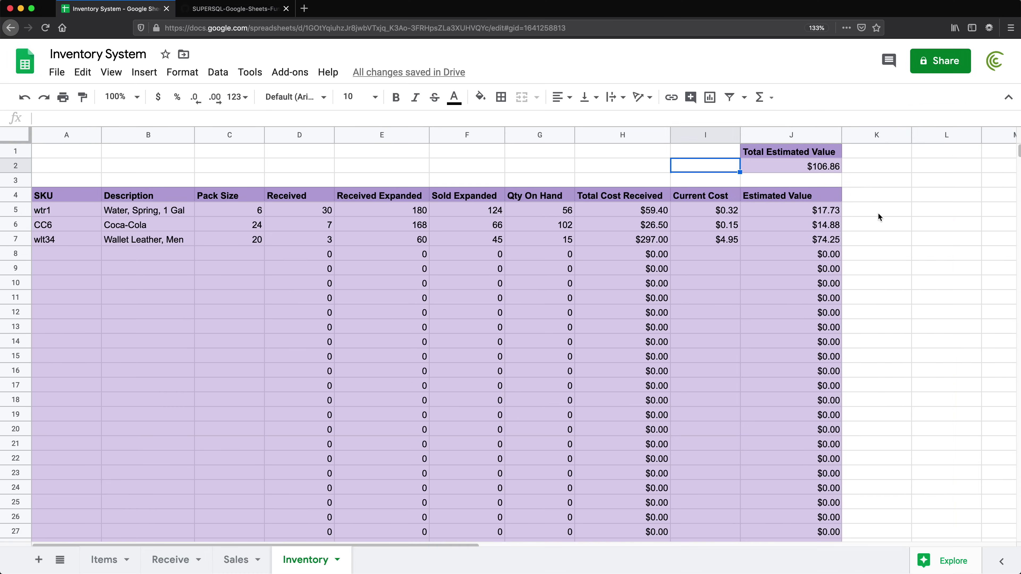
click(876, 196)
text(Average Cost)
key(Return)
click(791, 196)
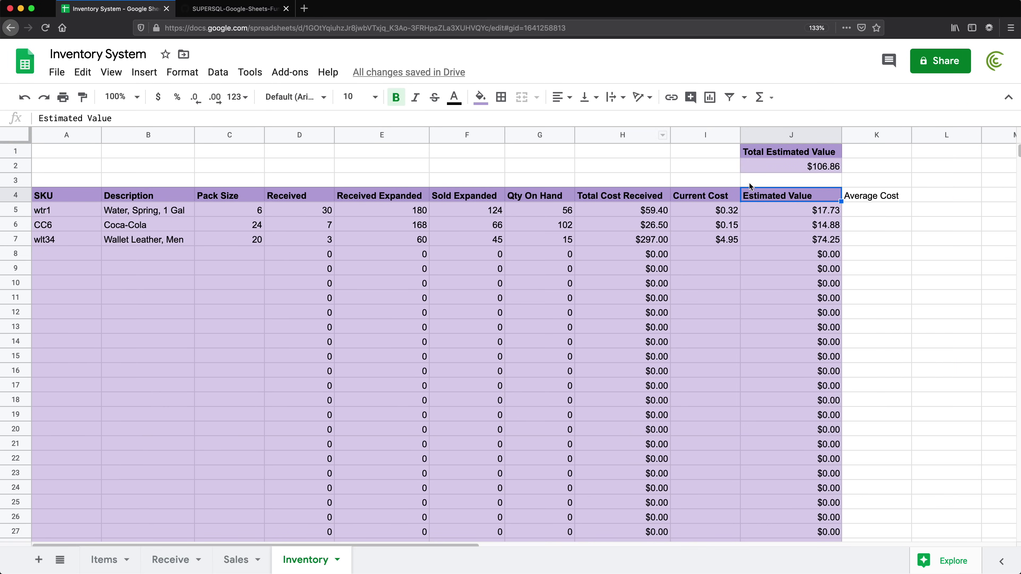
click(85, 97)
click(876, 196)
click(880, 213)
Examine the Cost Per Piece, TOTAL COST and QTY values of the received items on the Receive sheet.
click(171, 559)
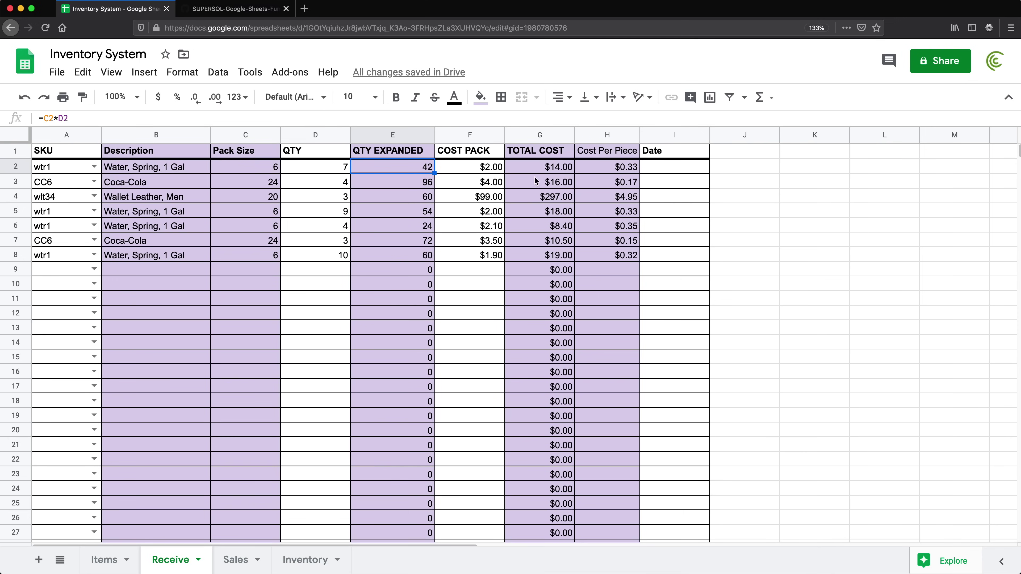
click(616, 170)
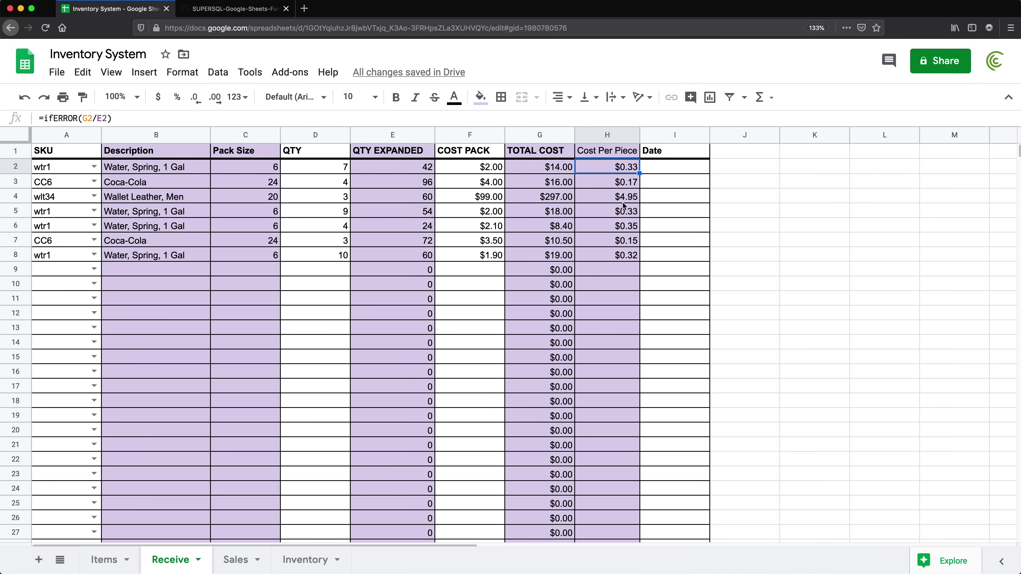
drag(625, 254, 615, 169)
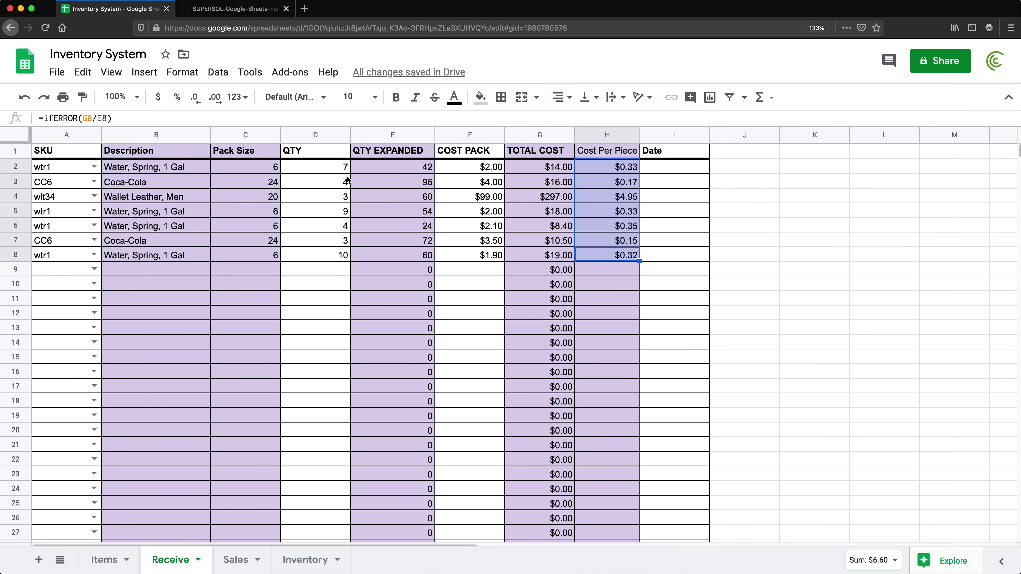
drag(543, 172, 540, 256)
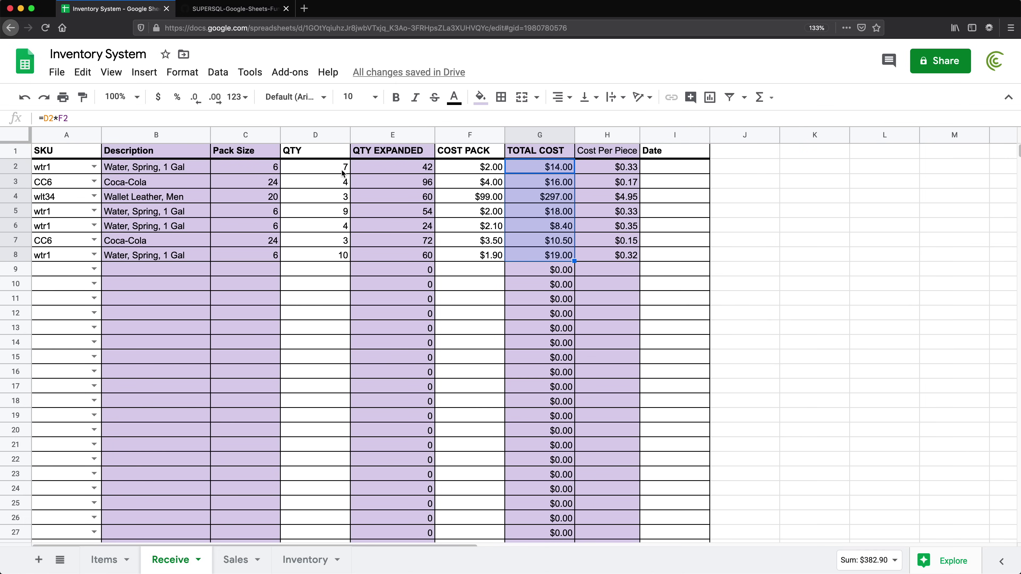
drag(332, 166, 335, 254)
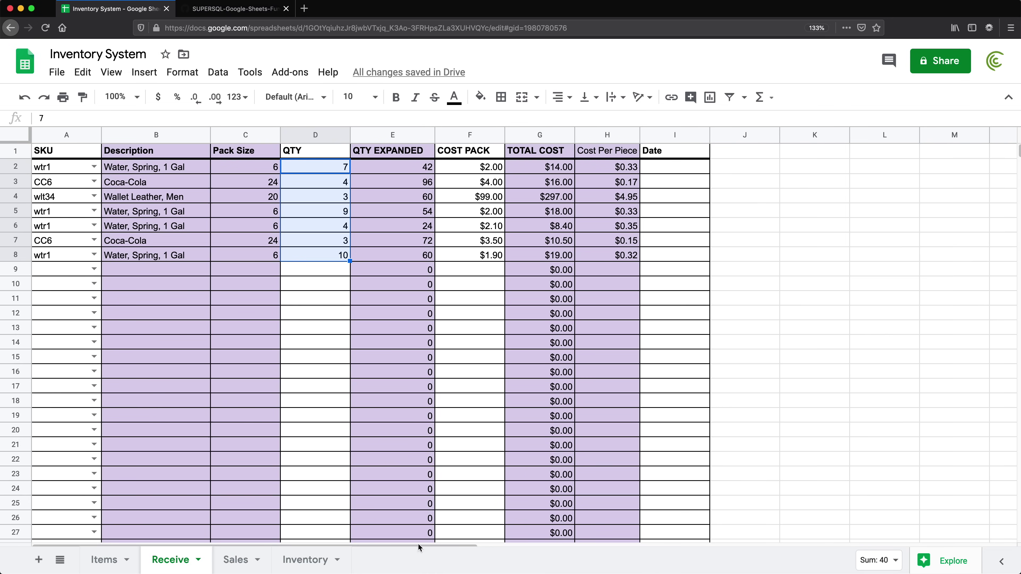
Begin an AVERAGEIFS formula in K5 of the Inventory sheet, with the Cost Per Piece range Receive!$H$2:$H as average range.
click(304, 560)
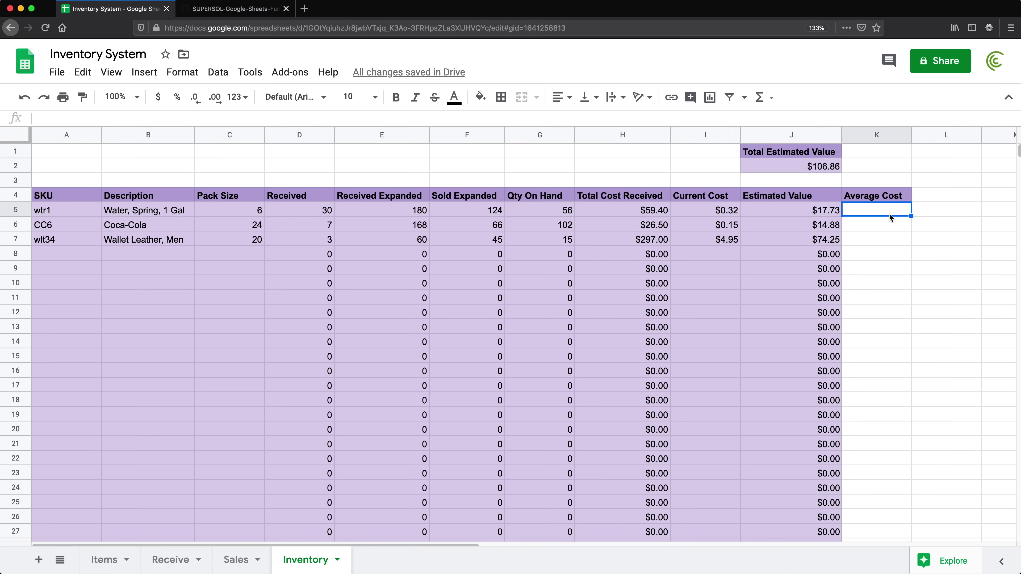
text(=AVER)
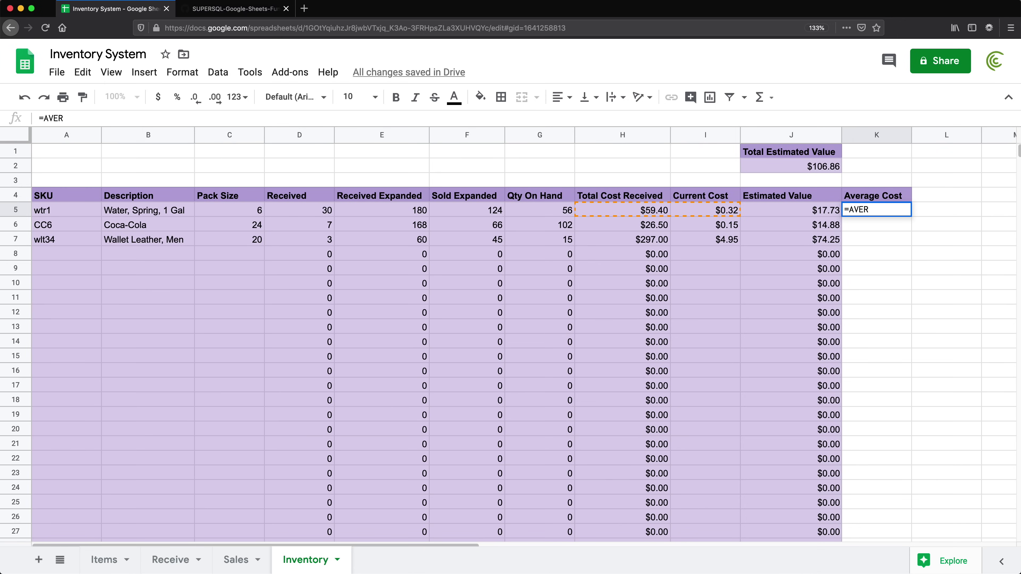
text(AGEIFS()
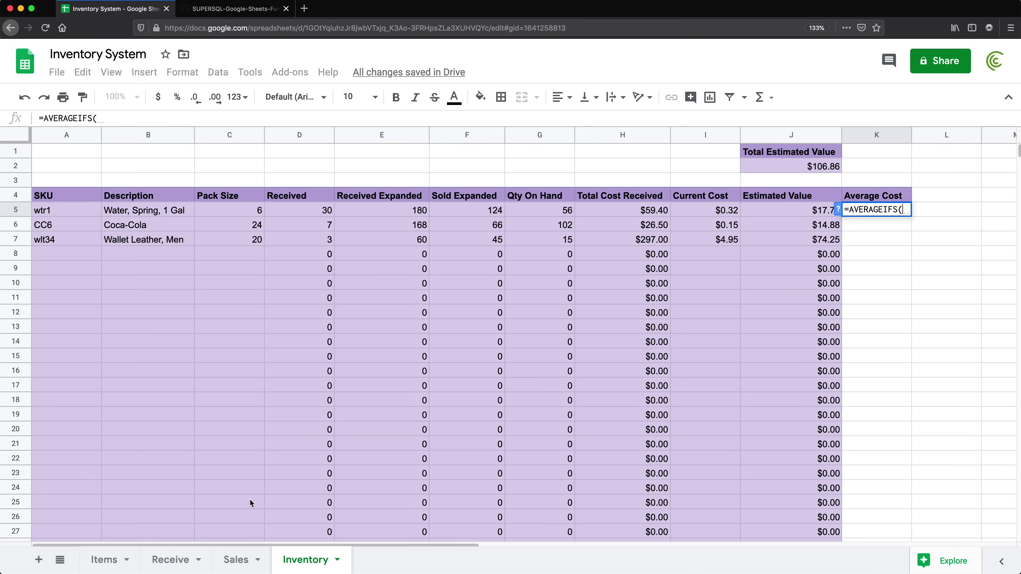
click(171, 563)
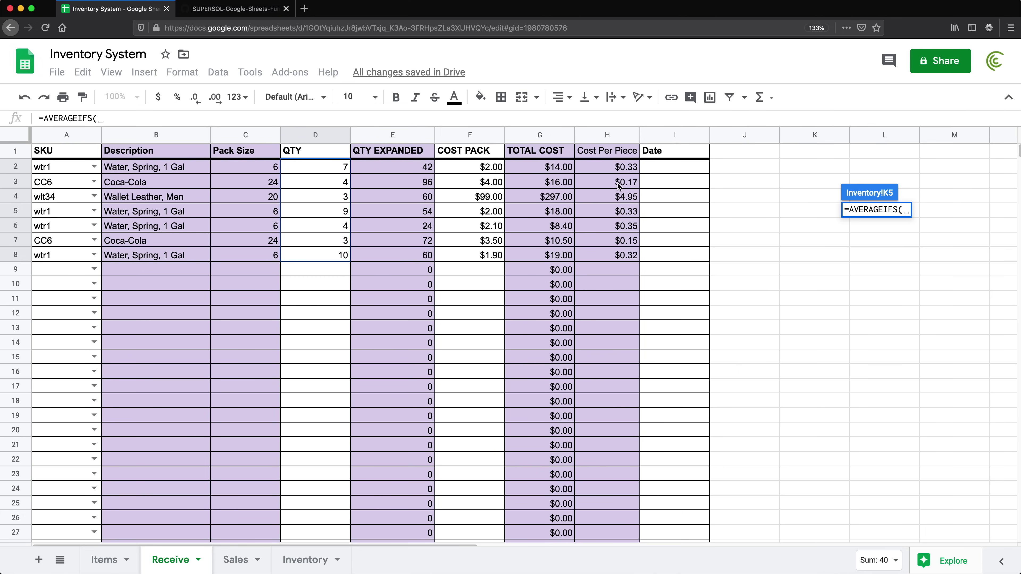
drag(614, 169, 619, 320)
key(F4)
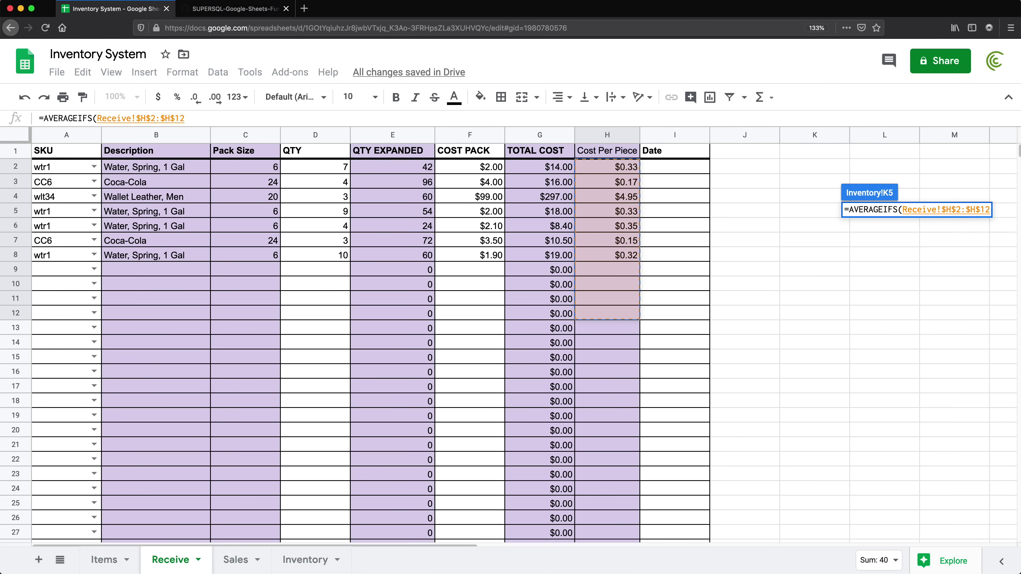
key(BackSpace)
key(BackSpace)
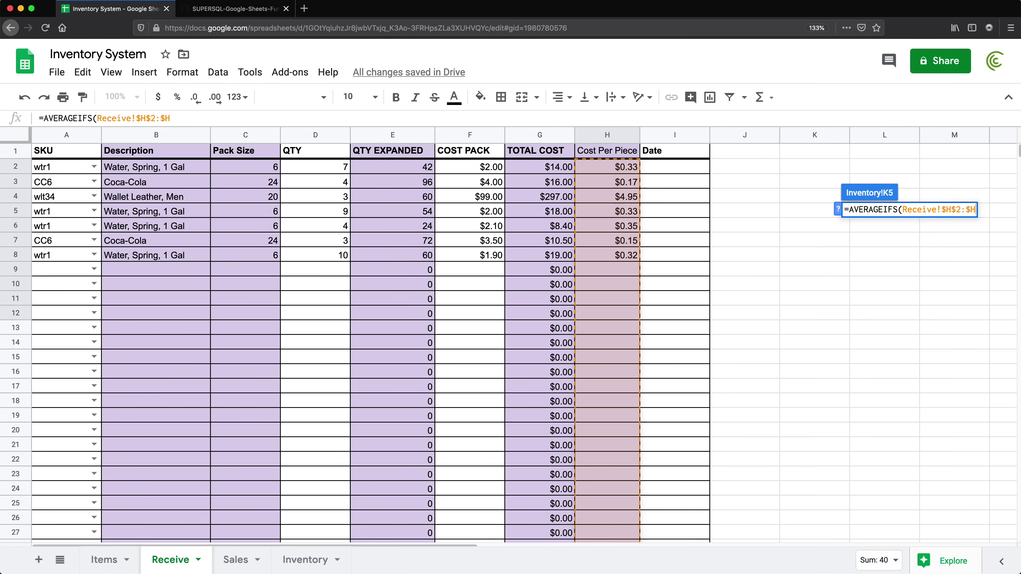
text(,)
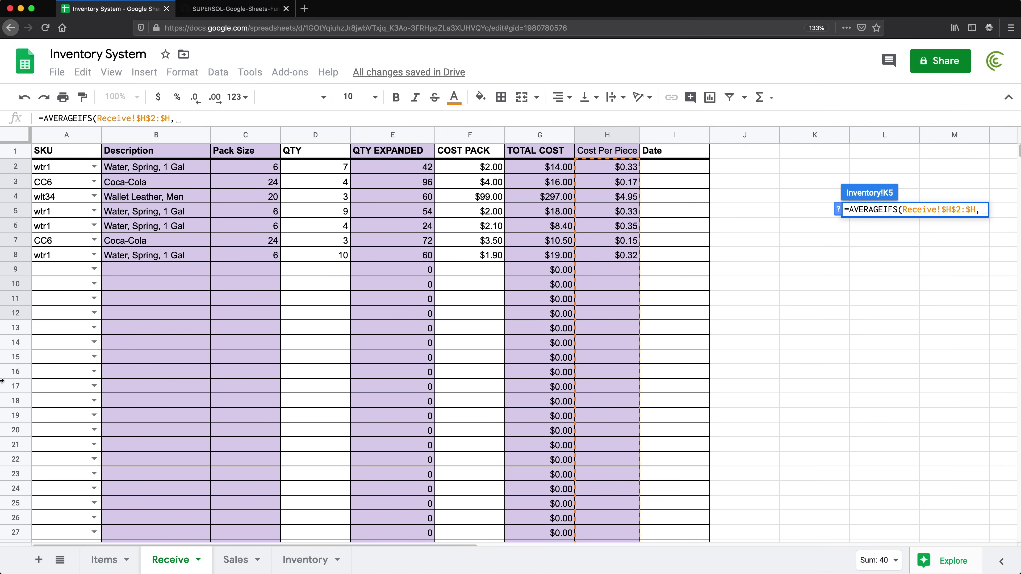
Complete the AVERAGEIFS formula with the SKU range Receive!$A$2:$A and the criterion A5 from the Inventory sheet.
drag(64, 167, 55, 310)
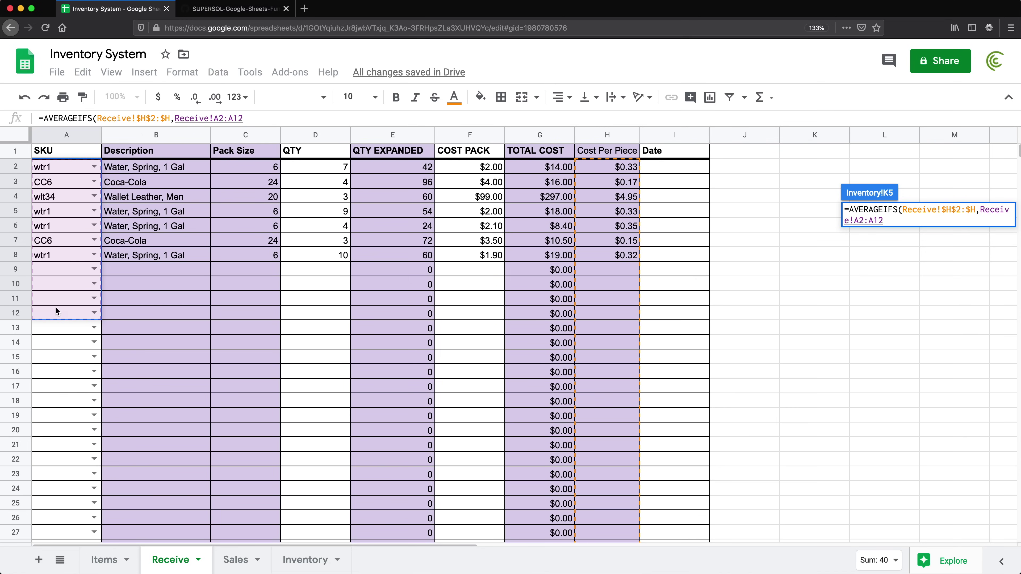
key(F4)
key(BackSpace)
key(BackSpace)
key(BackSpace)
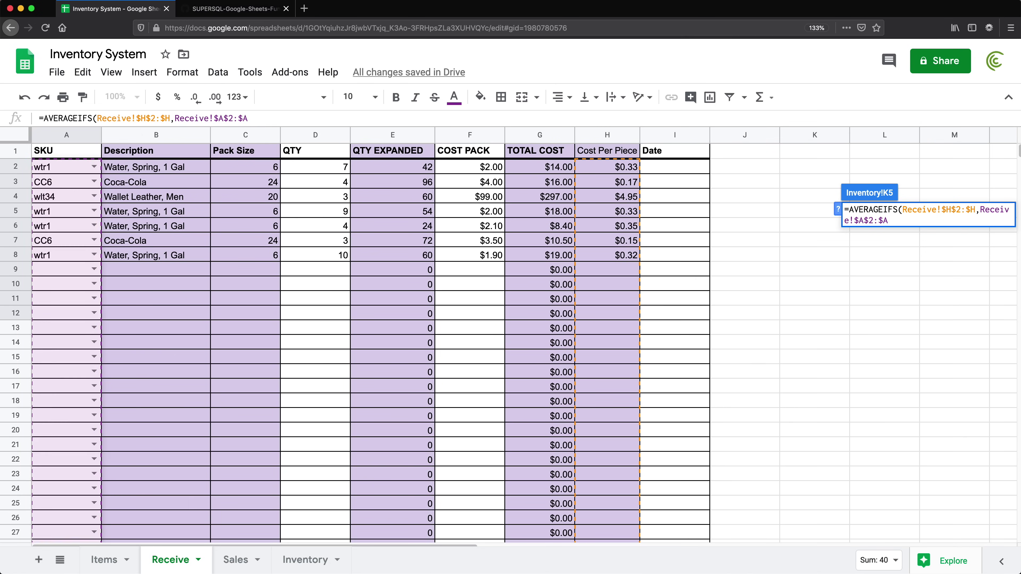
text(,)
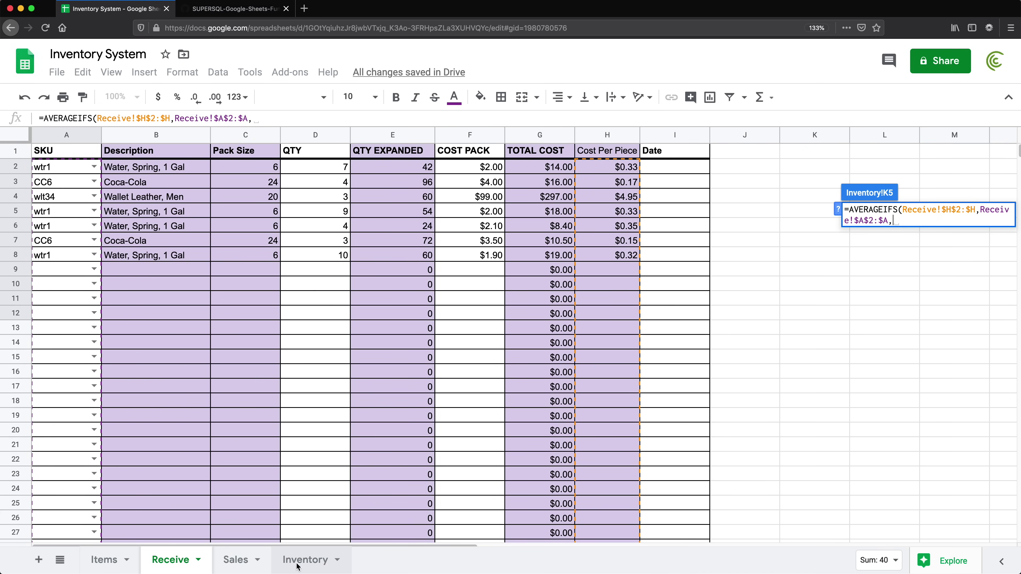
click(304, 560)
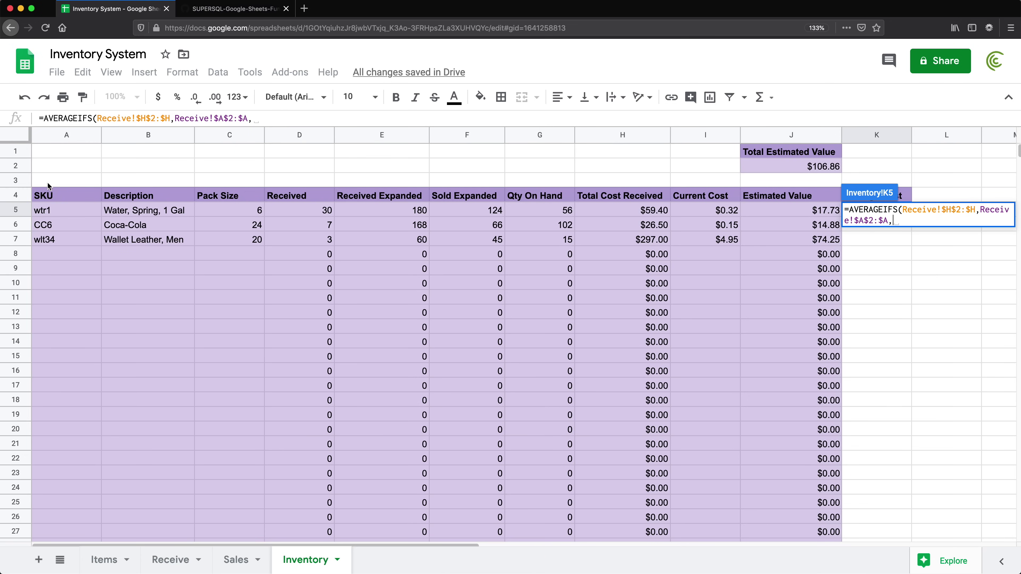
click(59, 212)
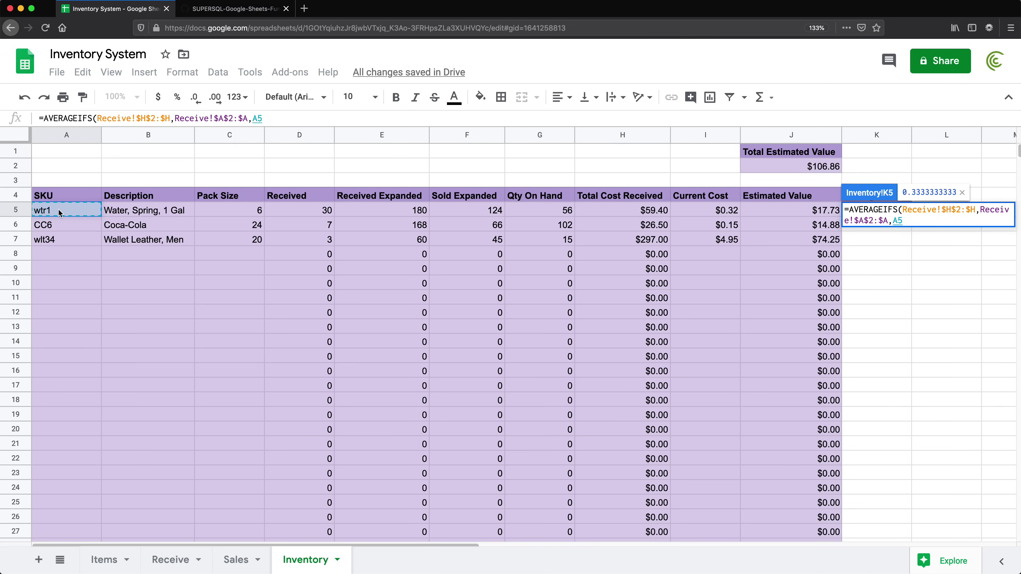
key(Return)
Overwrite K5 with a new SUMIFS formula that takes the TOTAL COST range Receive!$G$2:$G as its sum range.
click(884, 212)
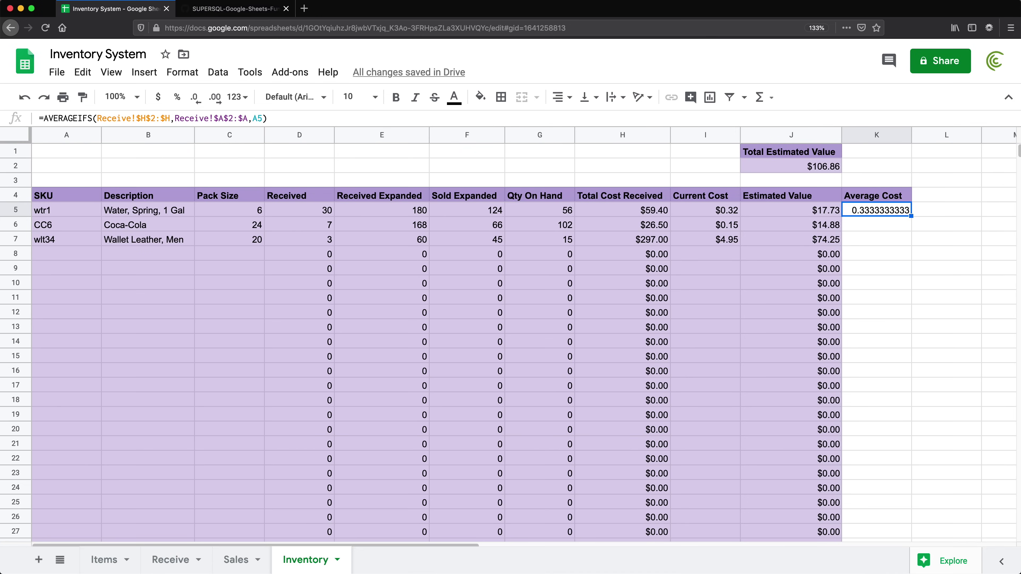
text(=SUMIFS)
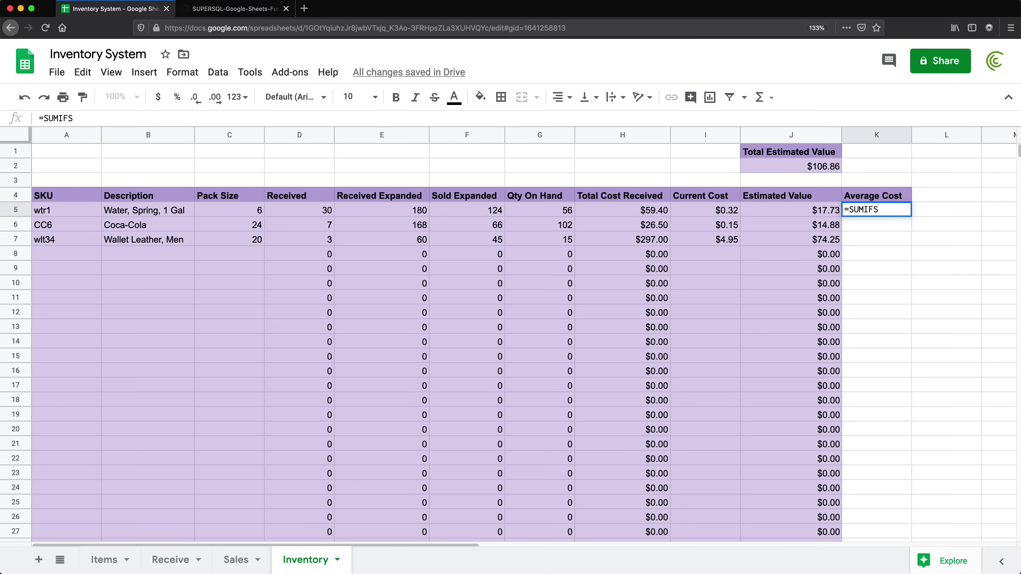
text(()
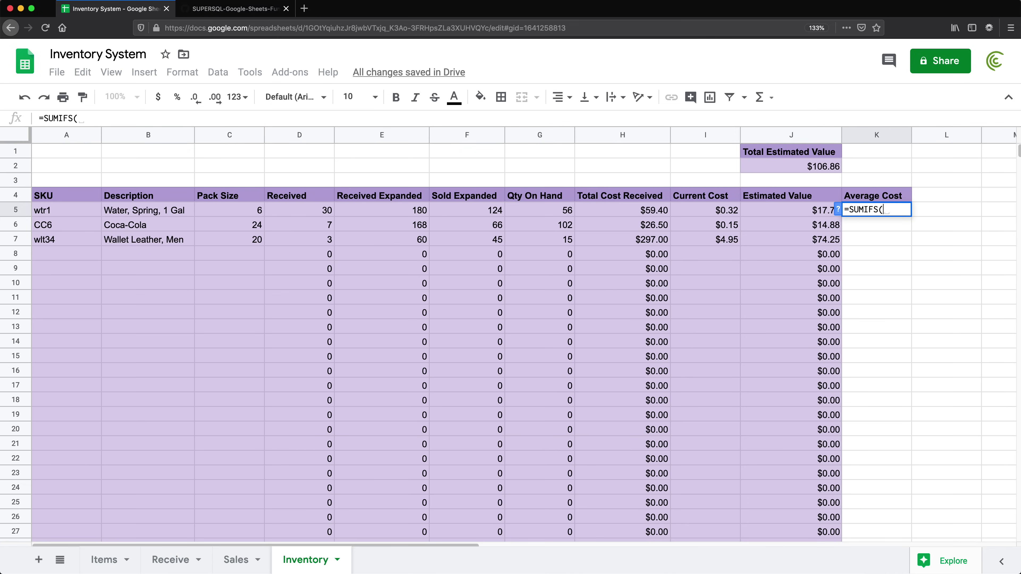
click(170, 560)
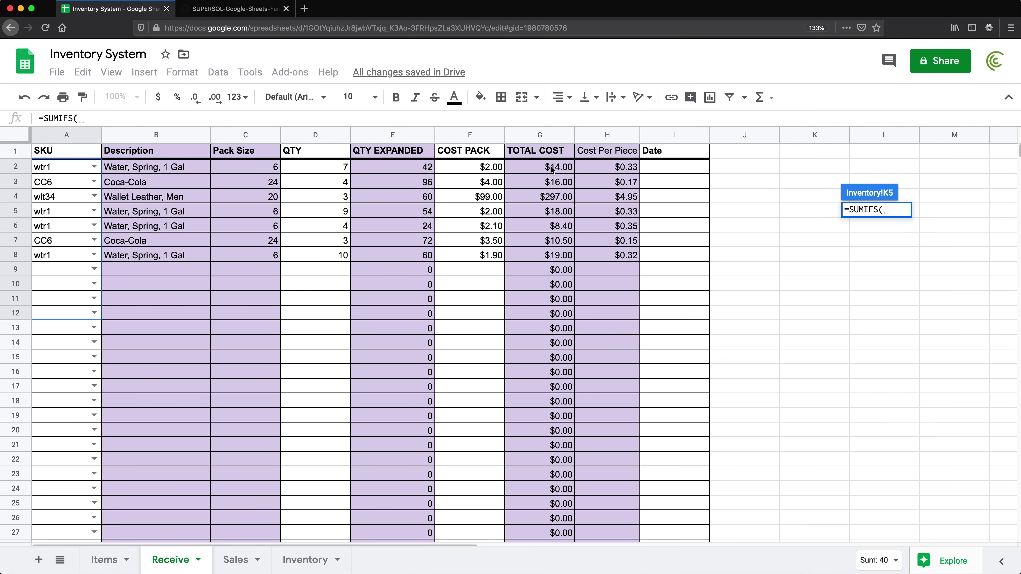
drag(552, 169, 558, 315)
key(BackSpace)
key(BackSpace)
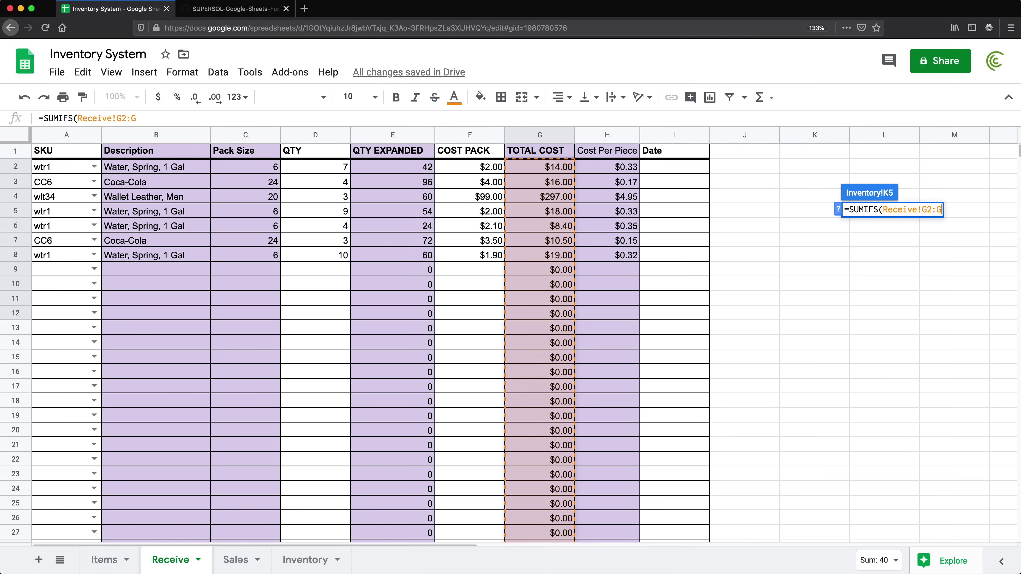
key(F4)
text(,)
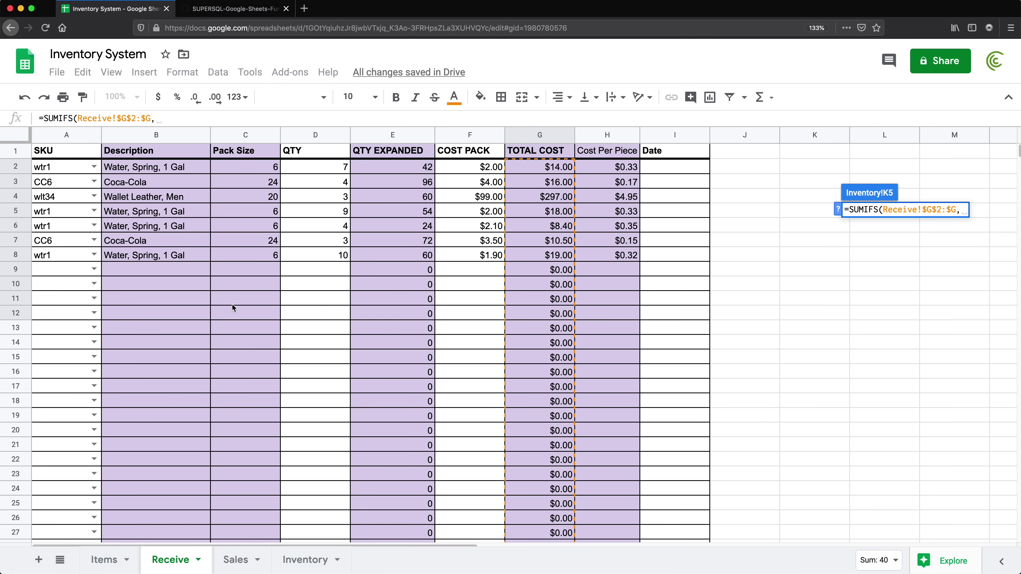
Complete the SUMIFS formula in K5 with the SKU range Receive!$A$2:$A and the Inventory SKU cell A5 as criterion.
drag(62, 171, 66, 270)
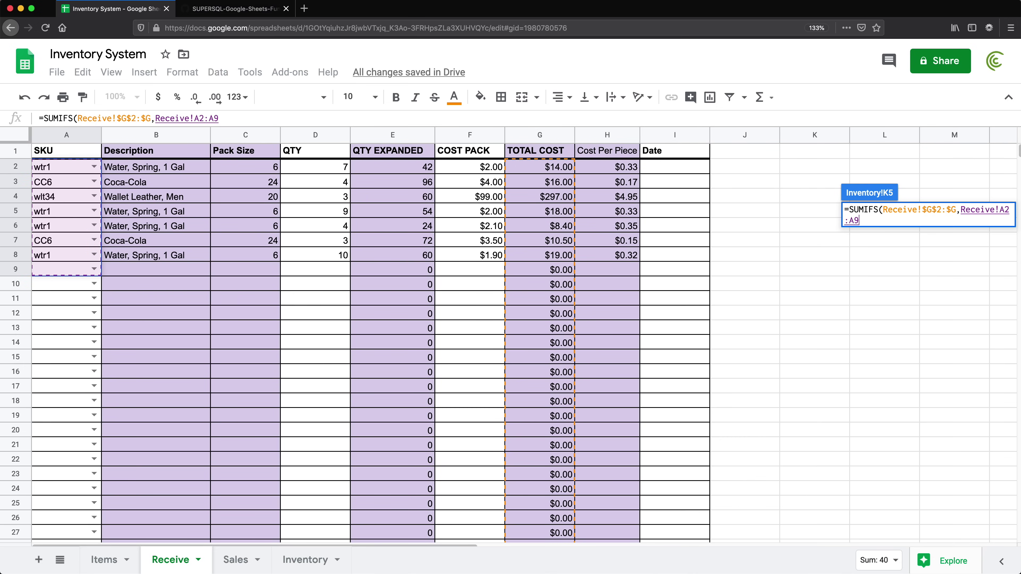
key(BackSpace)
key(F4)
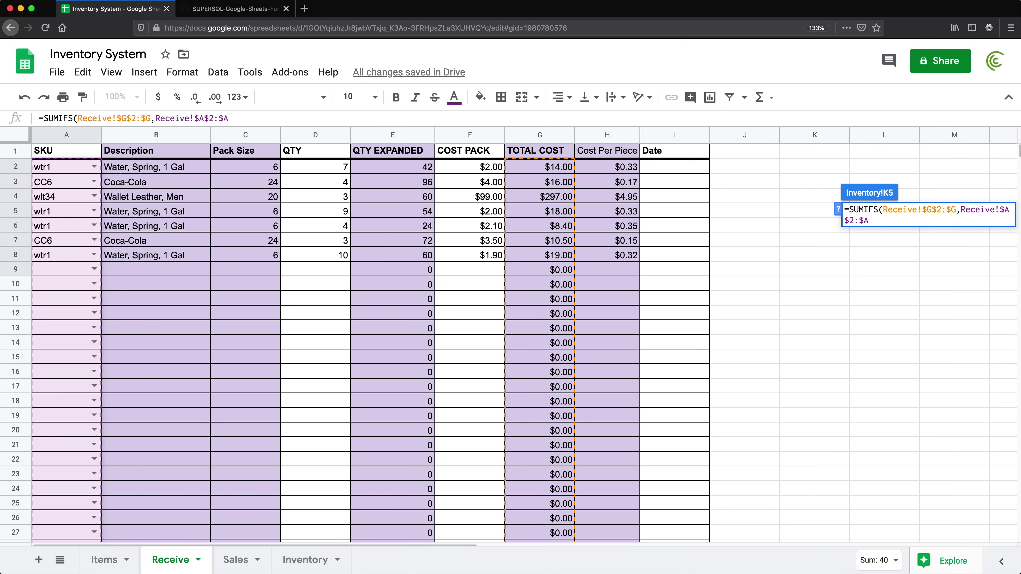
text(,)
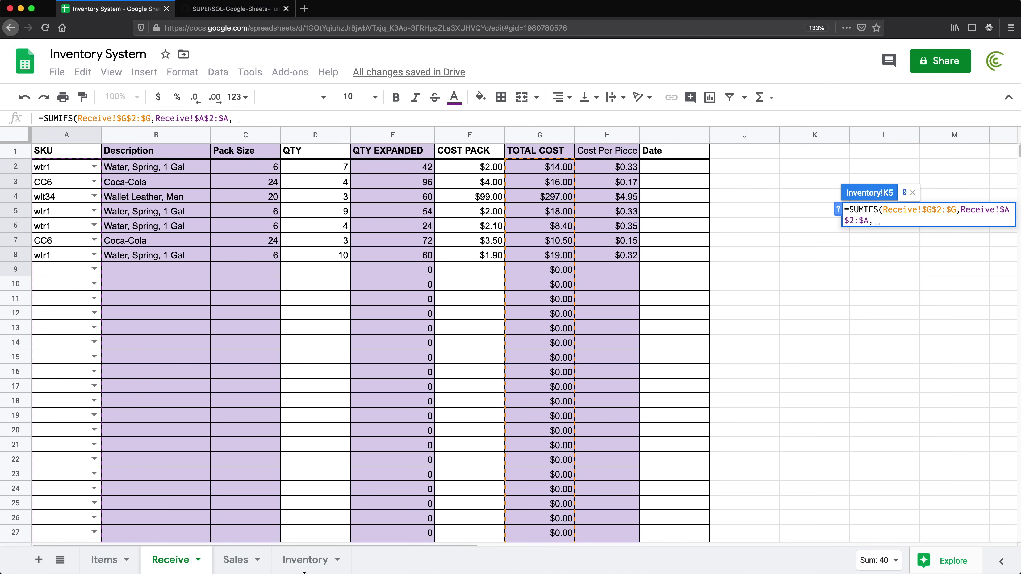
click(299, 560)
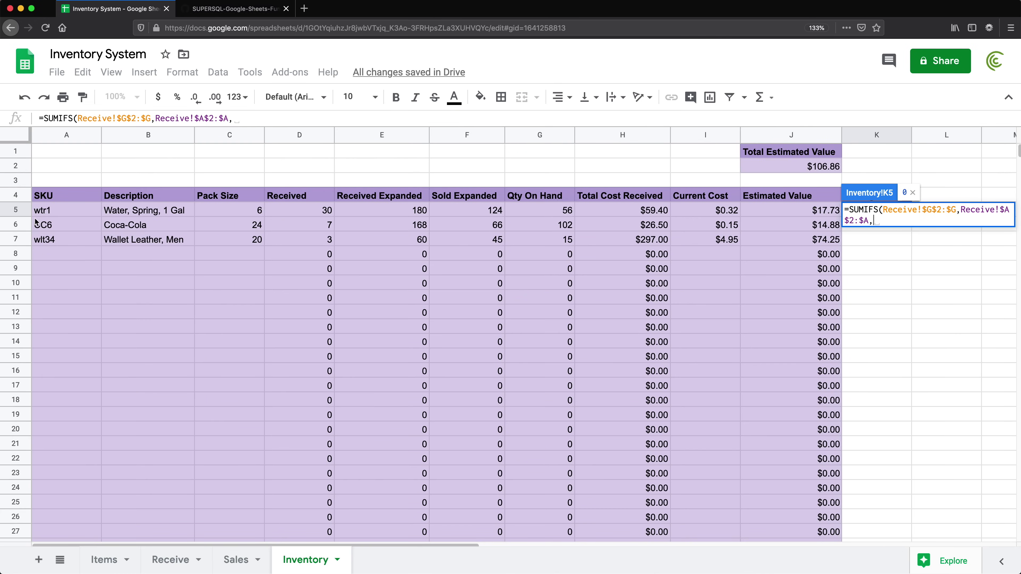
click(60, 210)
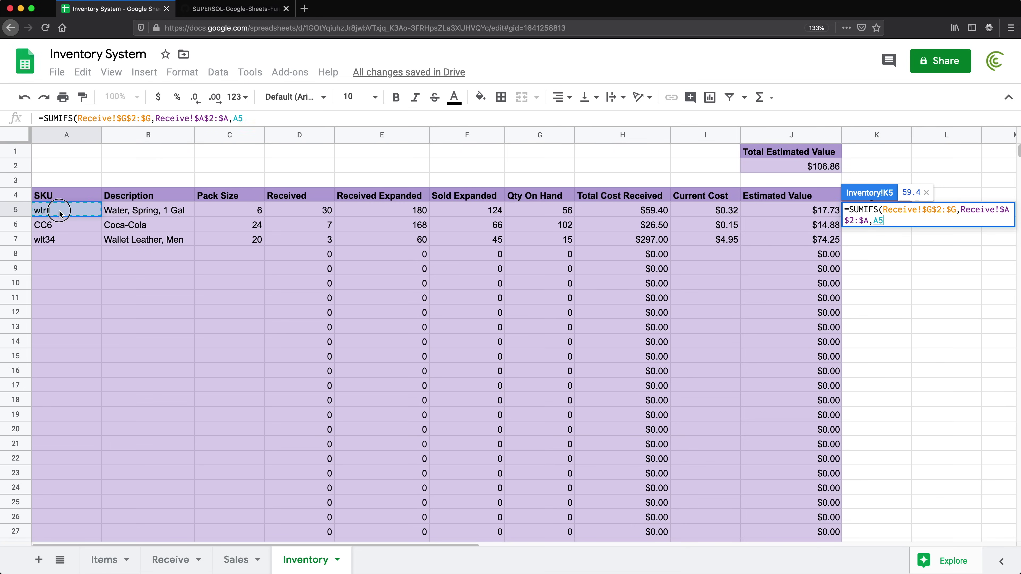
key(Return)
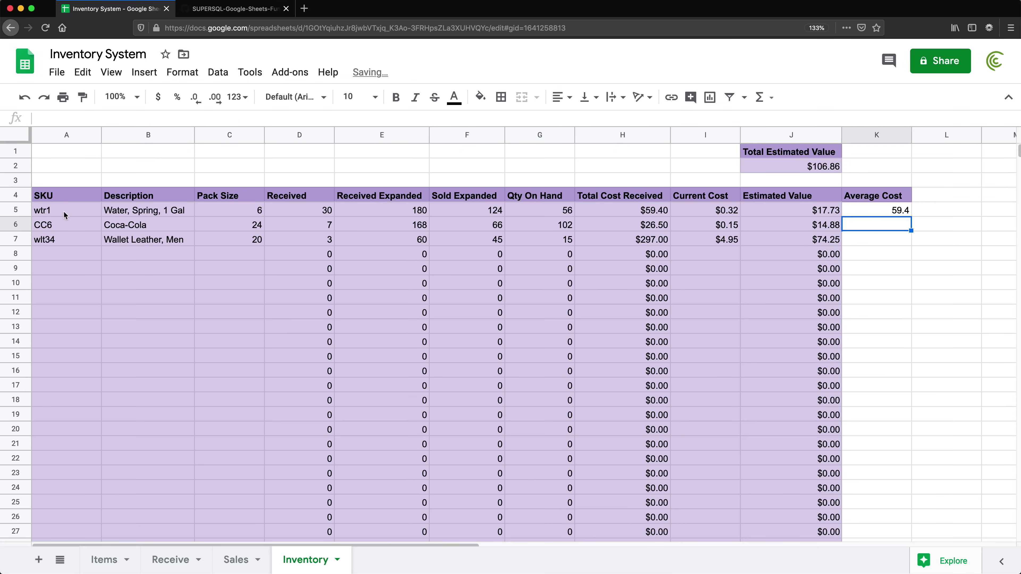
Examine the formulas in Total Cost Received H5 and Received Expanded E5, and the QTY EXPANDED and SKU data on the Receive sheet.
click(639, 210)
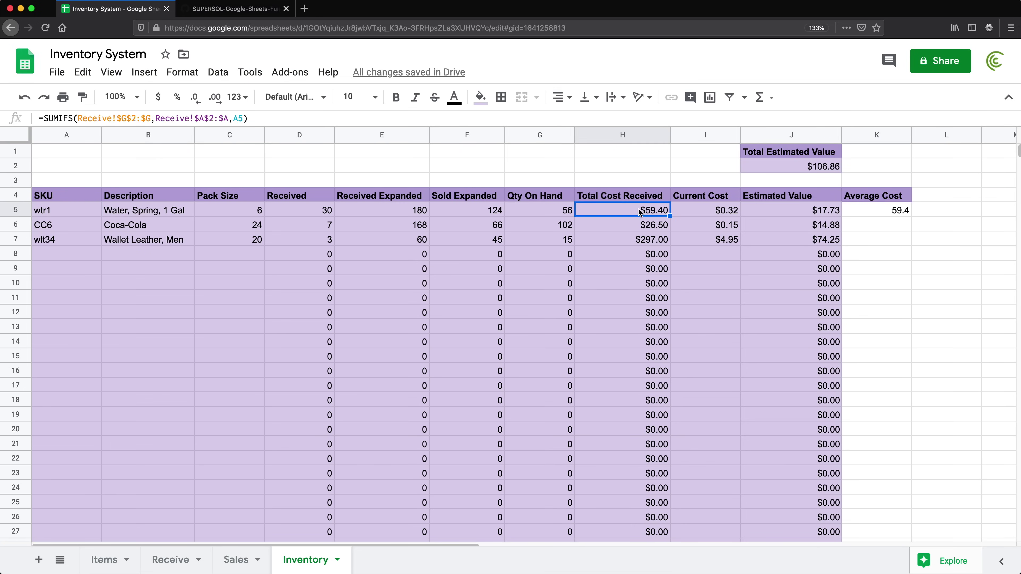
double_click(638, 210)
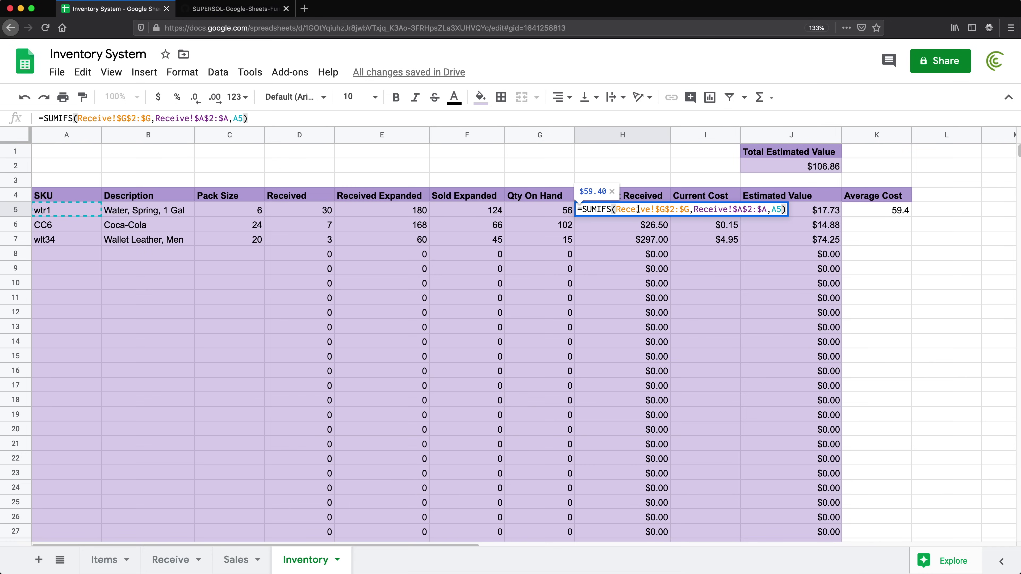
key(Escape)
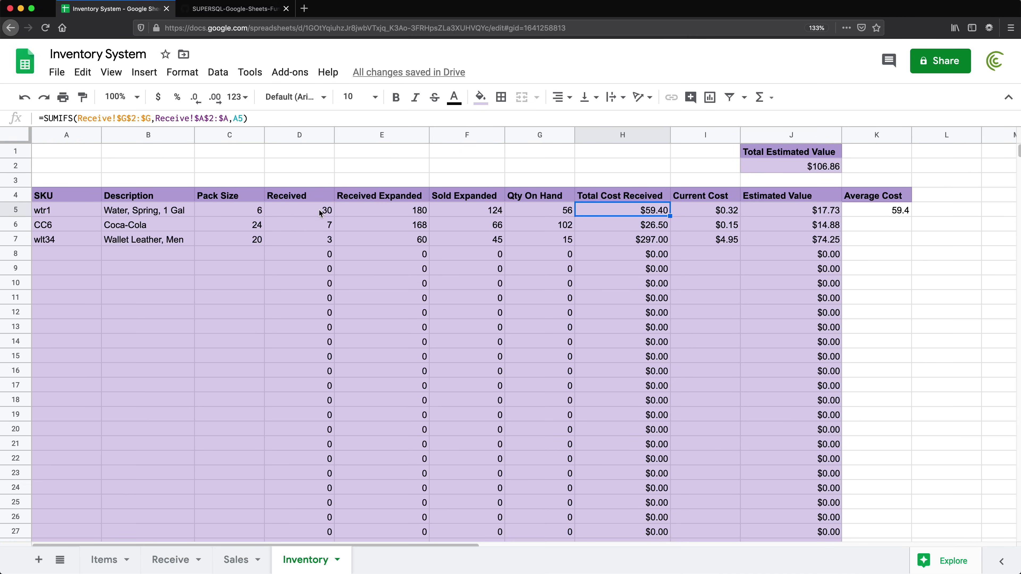
click(389, 210)
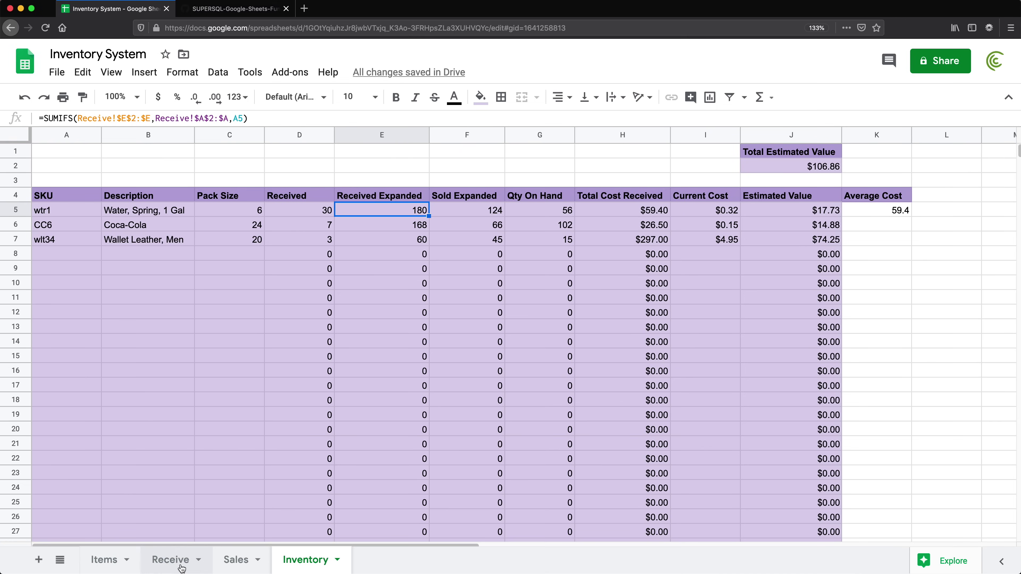
double_click(377, 210)
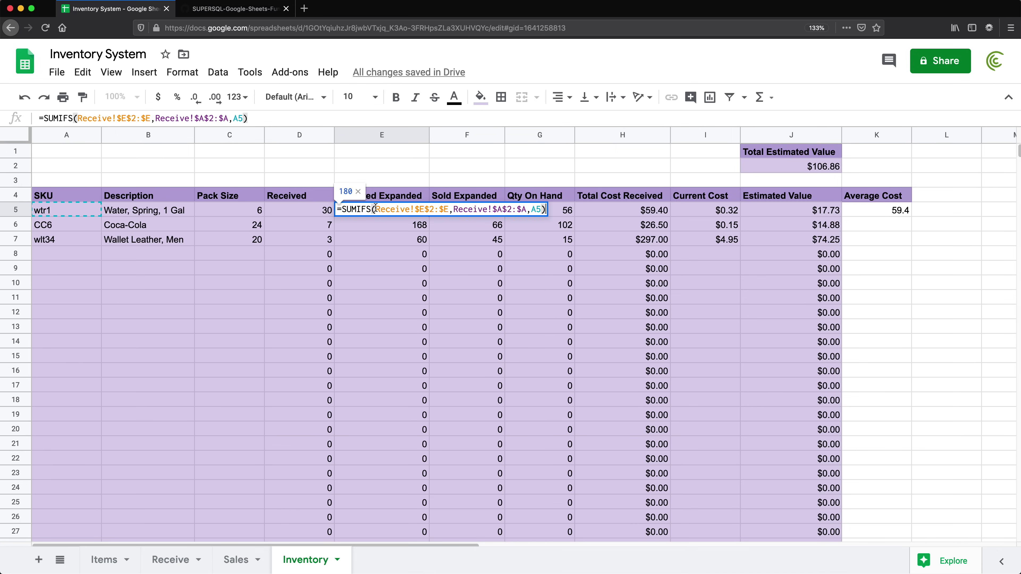
key(ctrl+a)
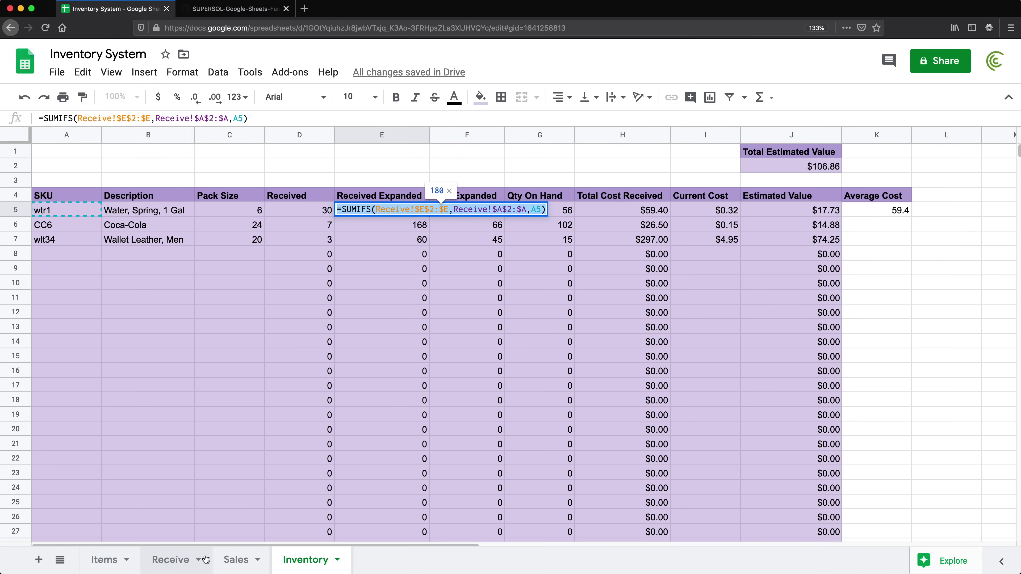
key(Escape)
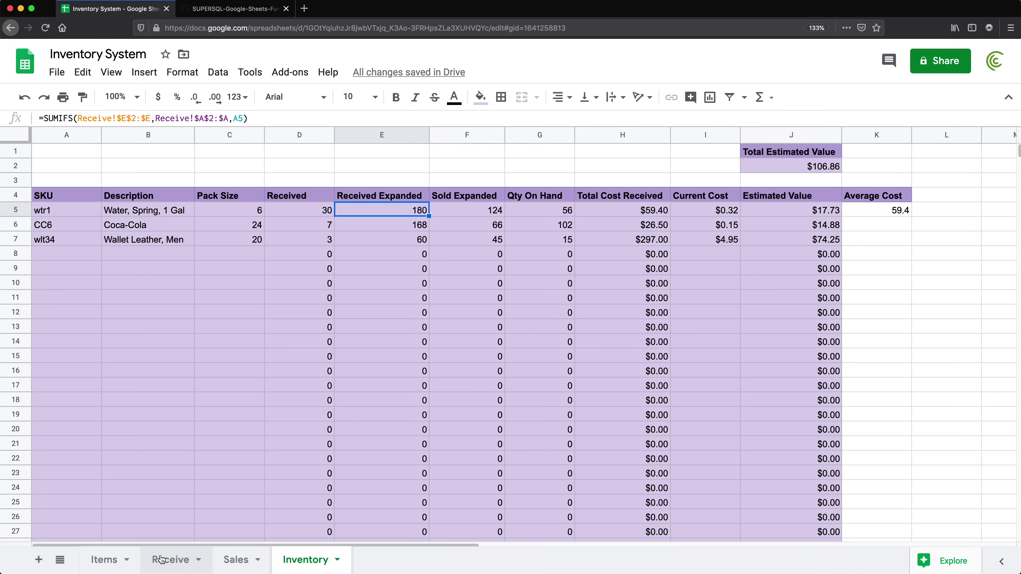
click(161, 560)
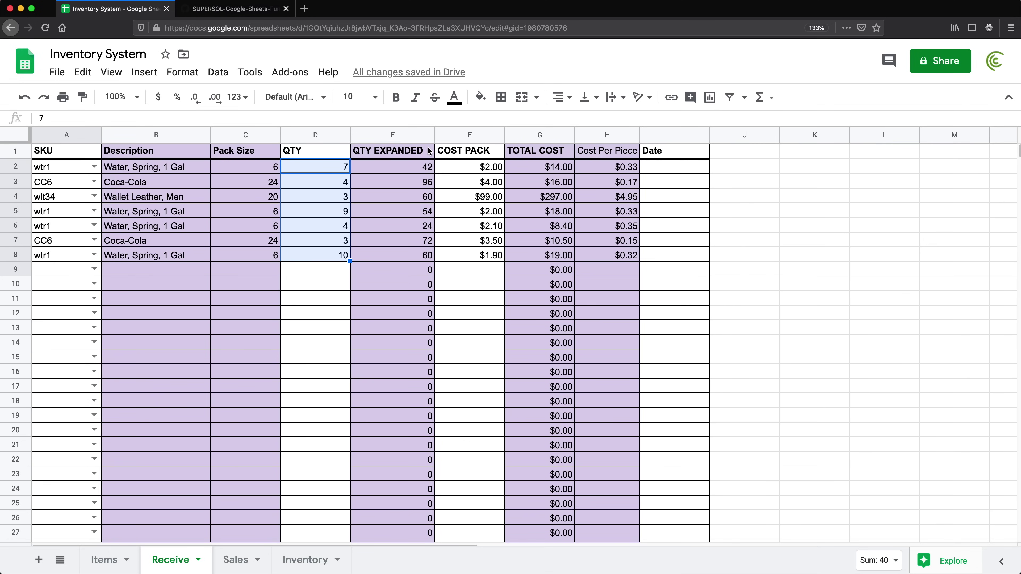
drag(408, 166, 350, 277)
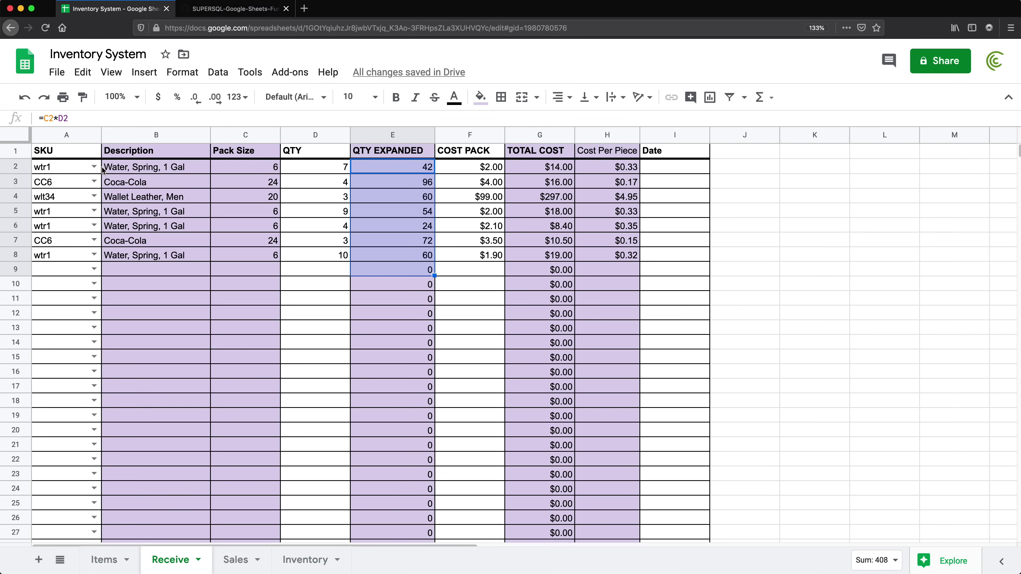
drag(63, 169, 63, 299)
click(375, 183)
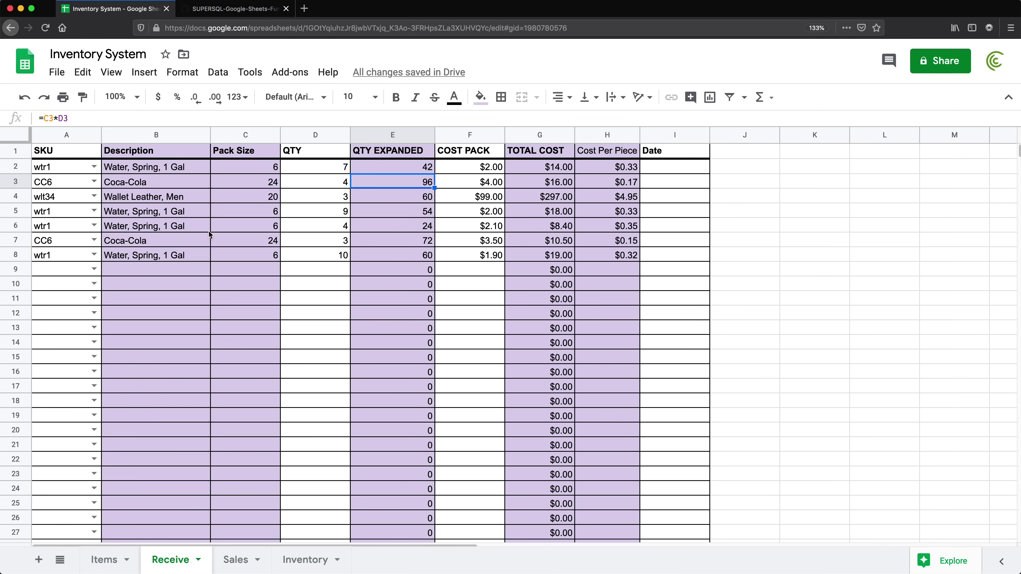
click(303, 560)
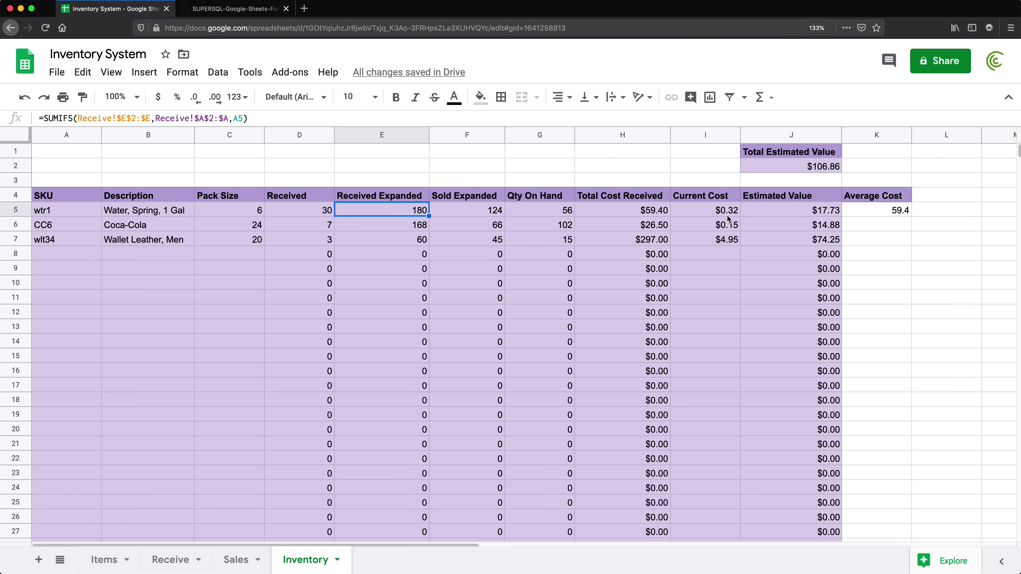
Replace the formula in K5 with =H5/E5, dividing total cost received by received expanded, and fill it down to row 17.
click(895, 218)
key(Delete)
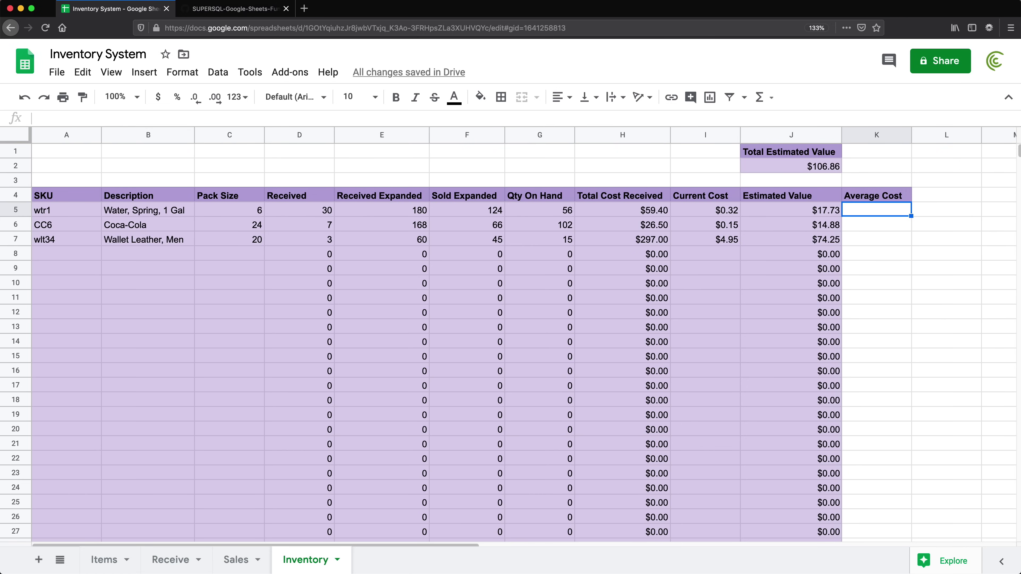
text(=)
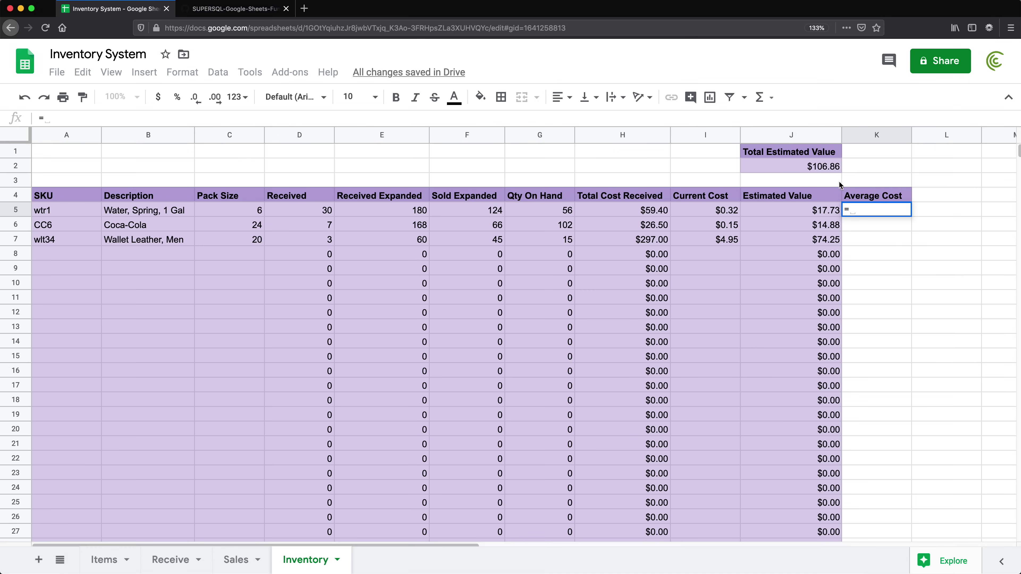
click(624, 208)
text(/)
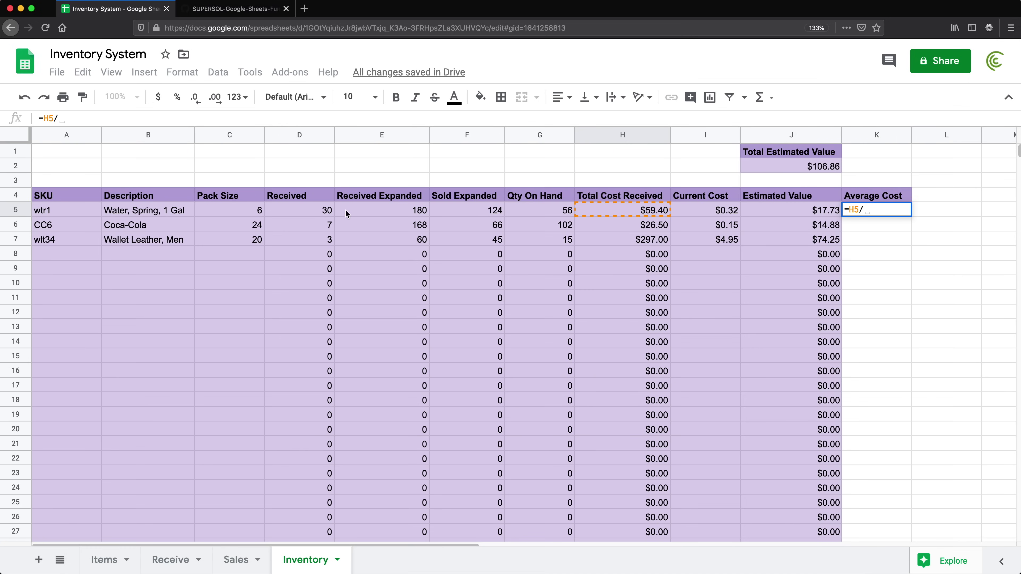
click(356, 210)
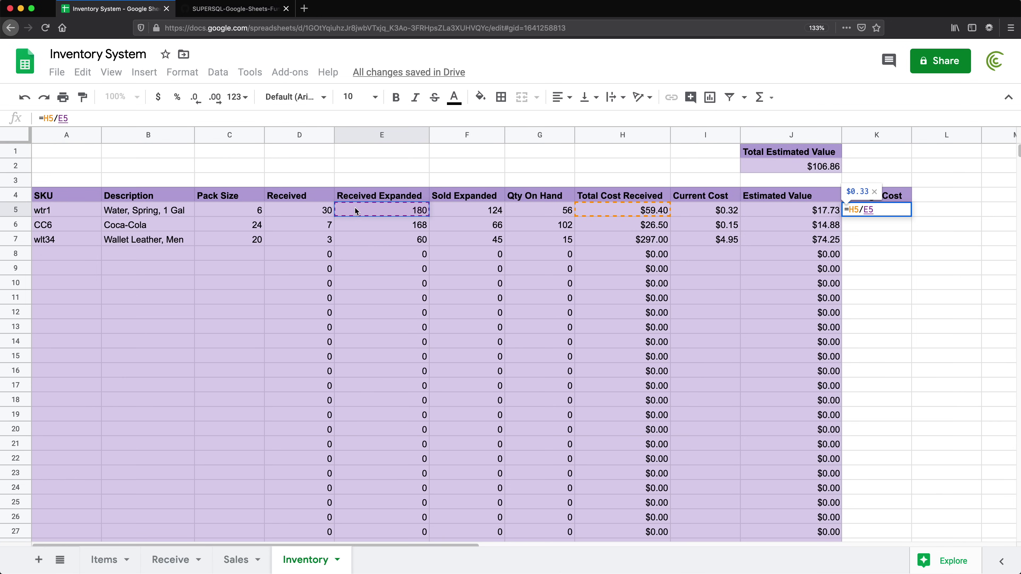
key(Return)
click(895, 219)
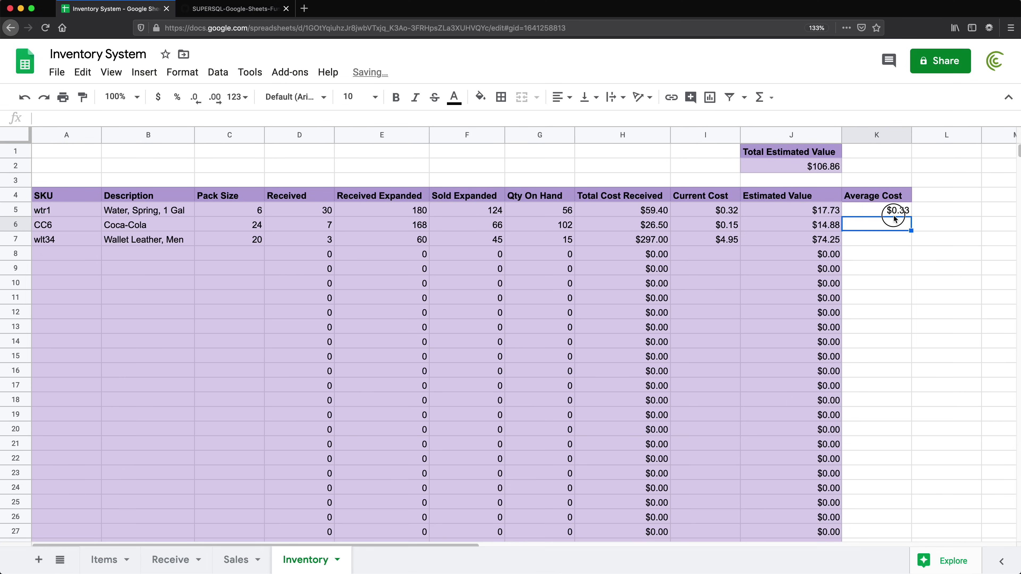
drag(911, 217, 912, 384)
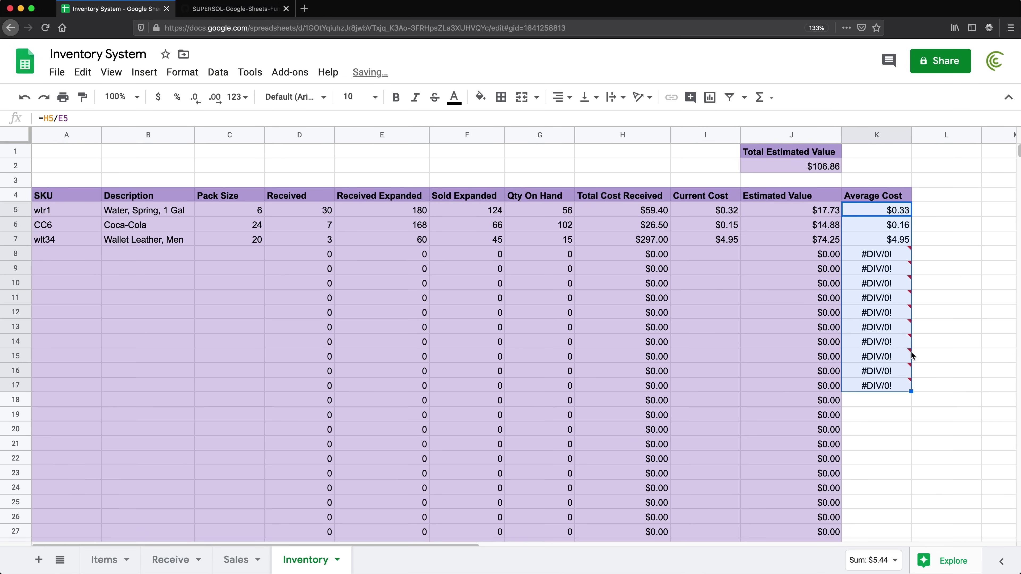
Wrap the average cost formula in K5 in IFERROR so it reads =IFERROR(H5/E5).
click(893, 254)
double_click(862, 208)
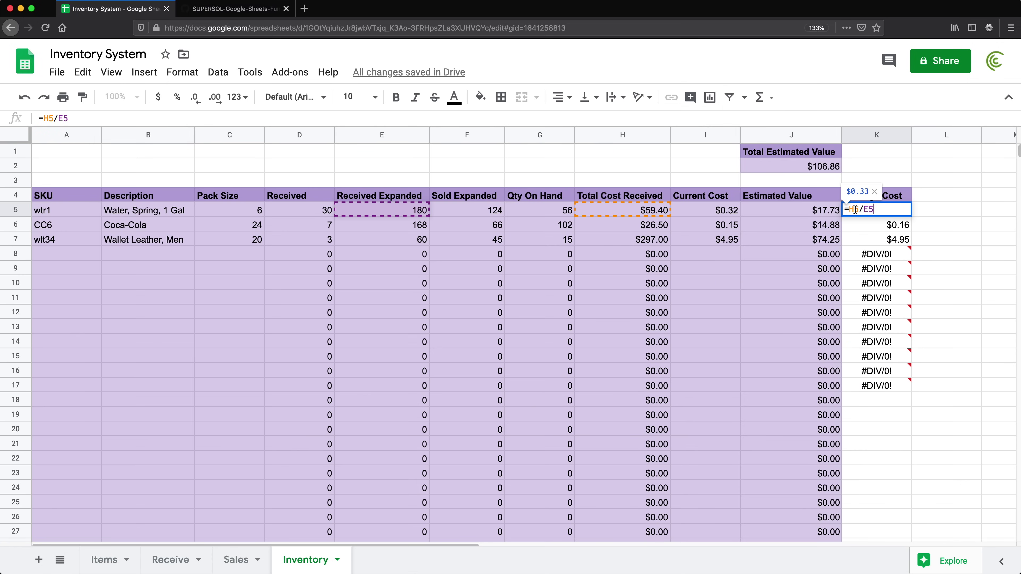
click(850, 208)
text(ifERROR()
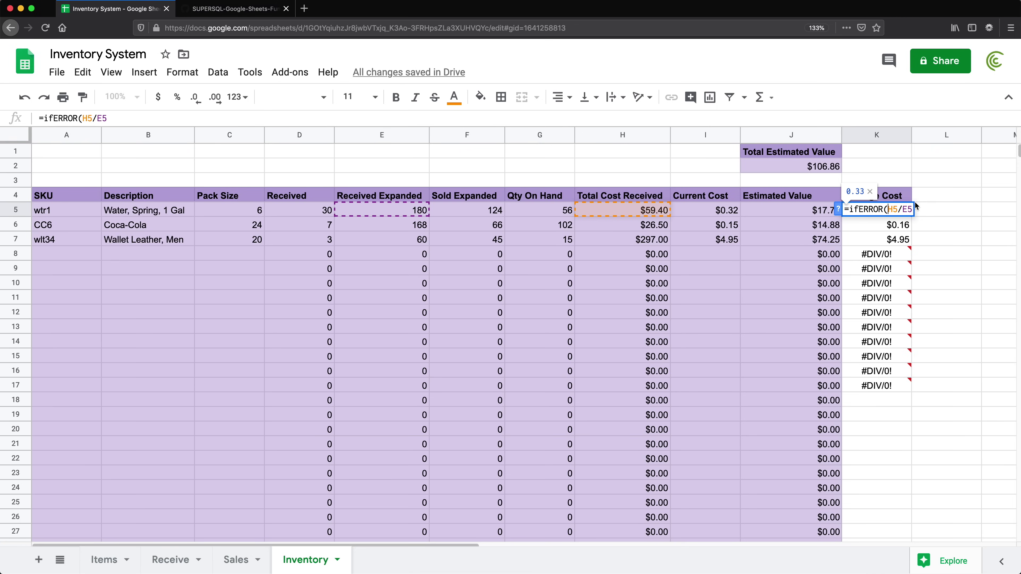
click(912, 208)
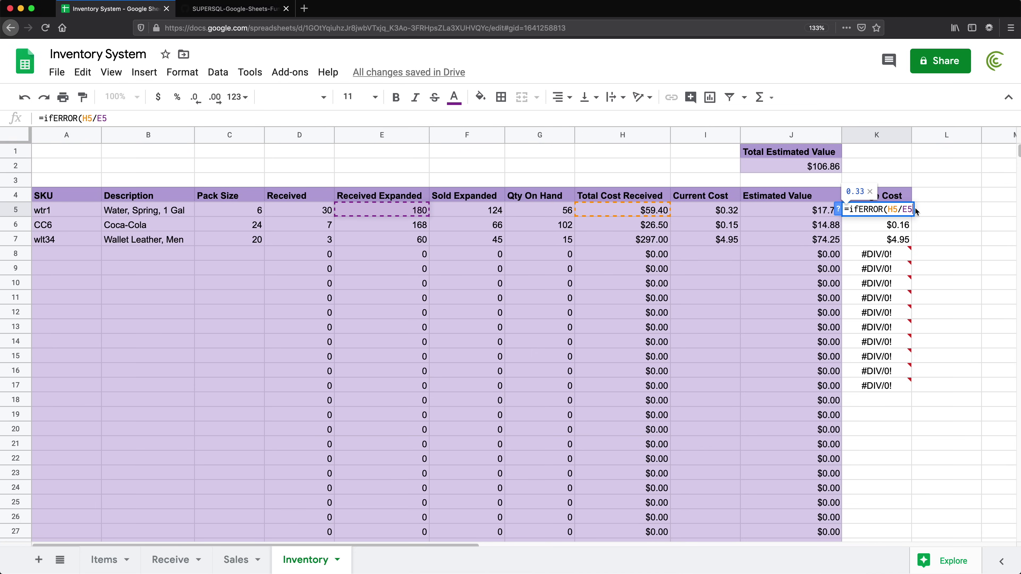
key(Return)
Fill the K5 IFERROR formula down through the last row of the Average Cost column.
click(885, 216)
key(super+shift+Down)
key(super+shift+Down)
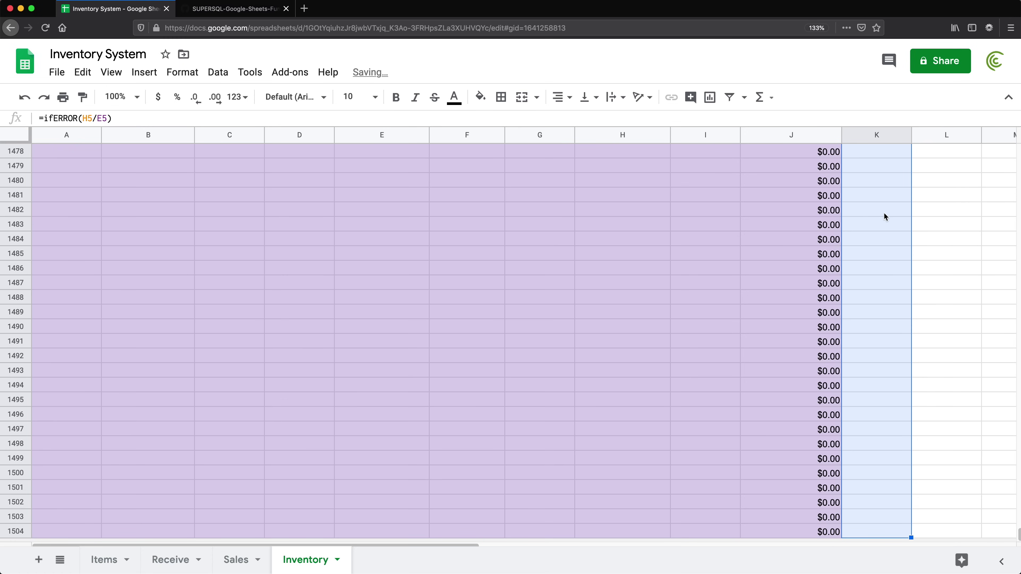
key(super+Up)
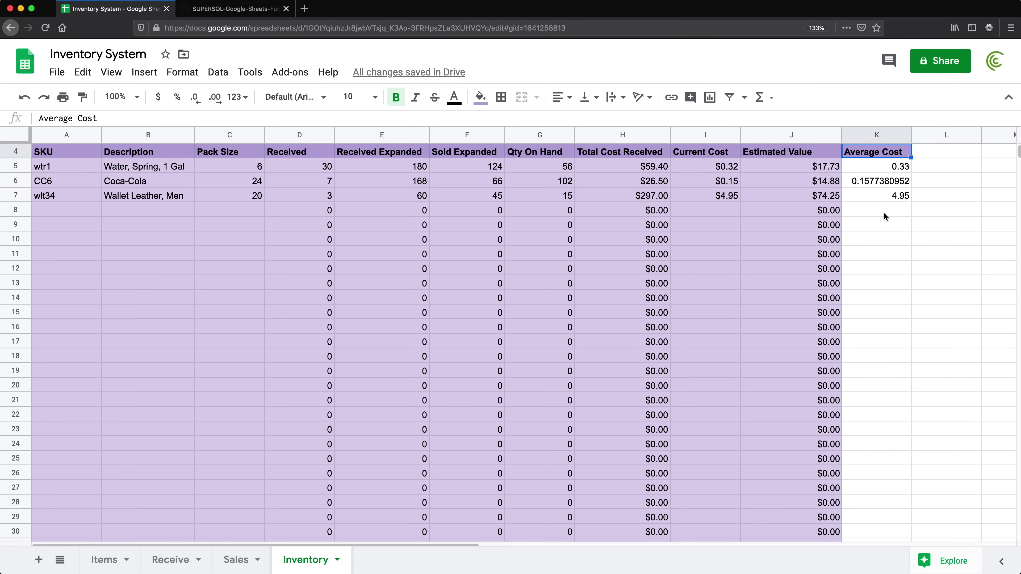
key(Down)
key(Down)
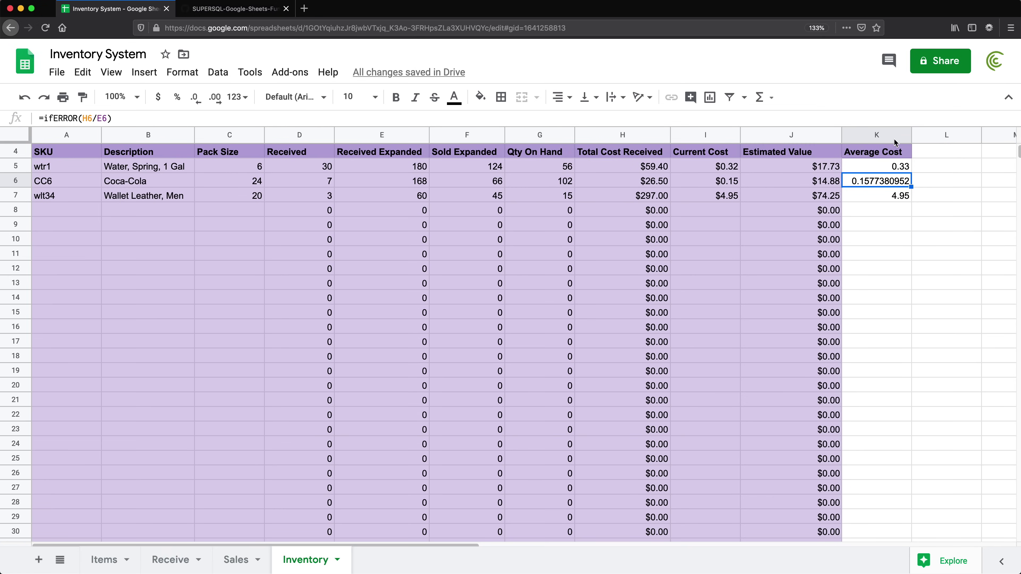
Format the whole Average Cost column K as currency.
scroll(894, 172, up, 2)
click(880, 134)
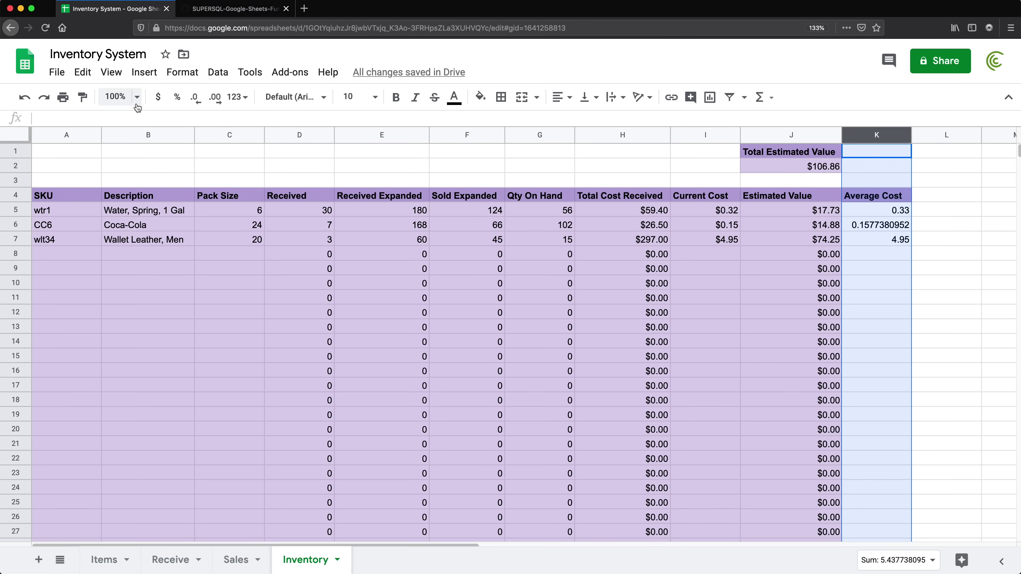
click(157, 98)
click(876, 312)
Shade the Average Cost cells from K5 to the last row with the light purple fill used in the neighbouring columns.
click(869, 207)
key(super+shift+Down)
click(480, 97)
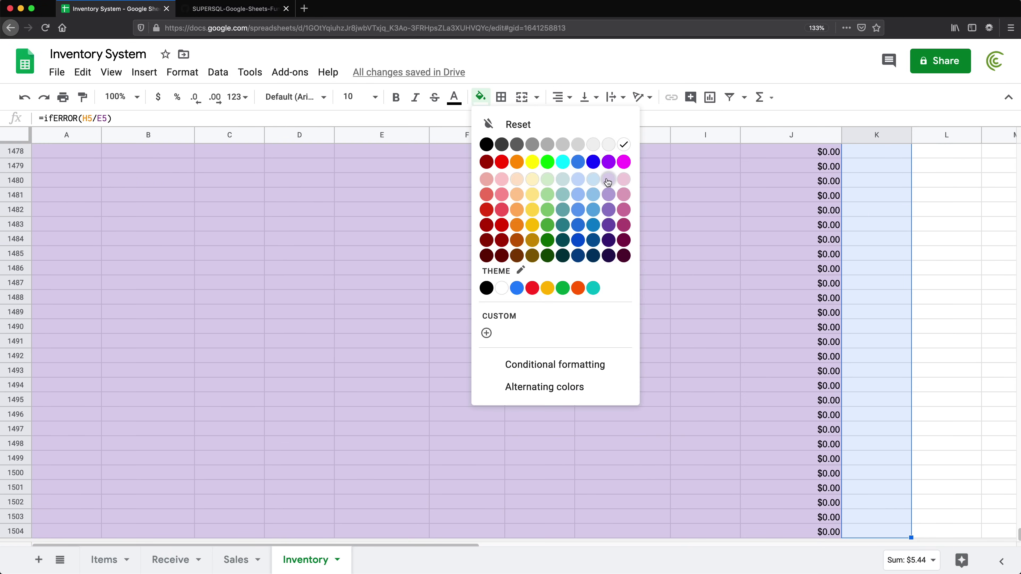
click(608, 181)
click(860, 213)
Rename the header in K4 to "Average Cost Over Time".
click(171, 560)
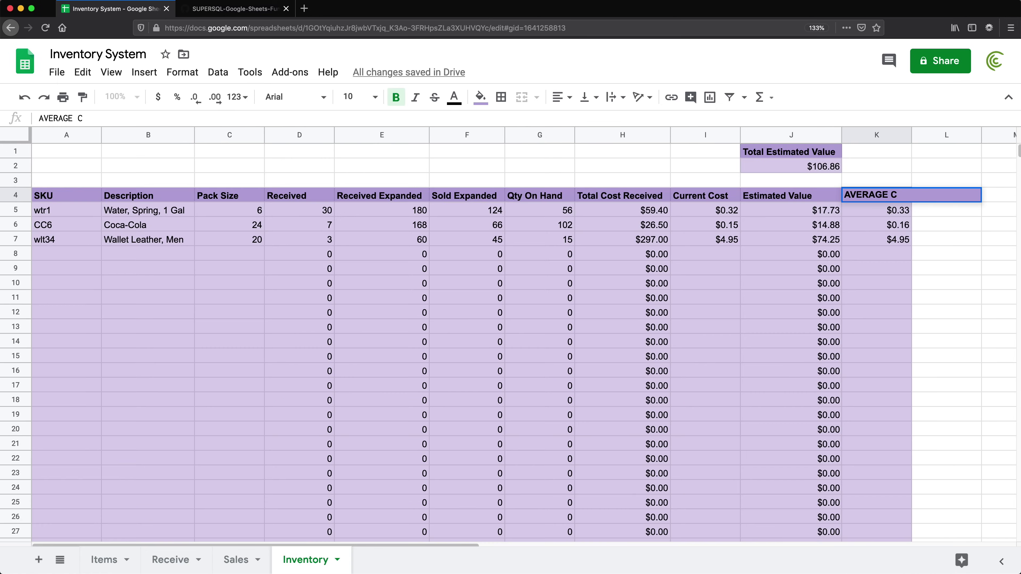
text(OST OVER)
key(BackSpace)
key(BackSpace)
key(BackSpace)
key(BackSpace)
key(BackSpace)
key(BackSpace)
key(BackSpace)
key(BackSpace)
key(BackSpace)
key(BackSpace)
key(BackSpace)
key(BackSpace)
key(BackSpace)
key(BackSpace)
key(BackSpace)
key(BackSpace)
key(BackSpace)
text(Average Cost Over Time)
key(Return)
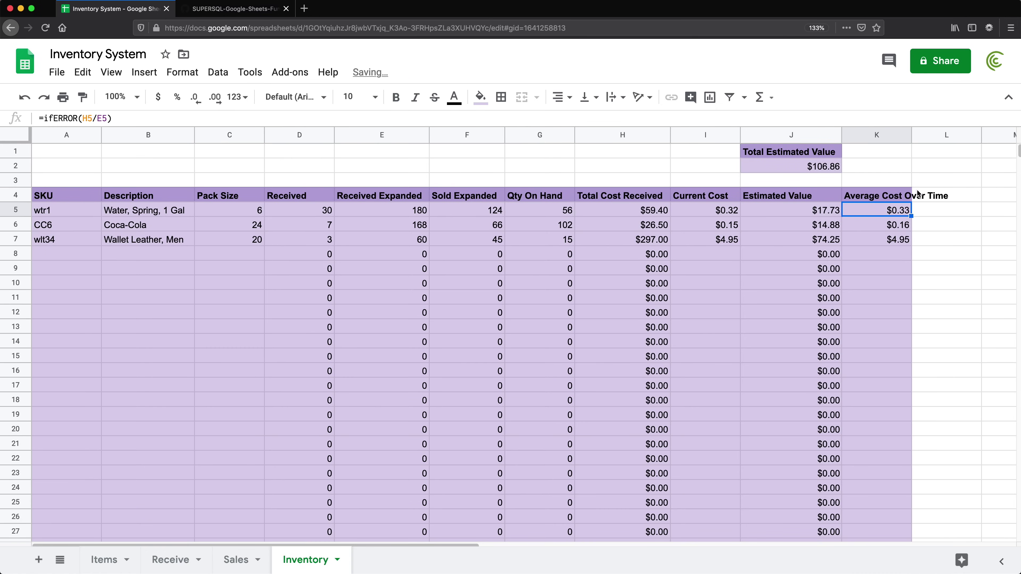
Wrap the text of the header in K4 within its column width.
key(Up)
click(607, 103)
click(630, 117)
Center the header labels in A4:K4 horizontally.
drag(38, 201, 877, 201)
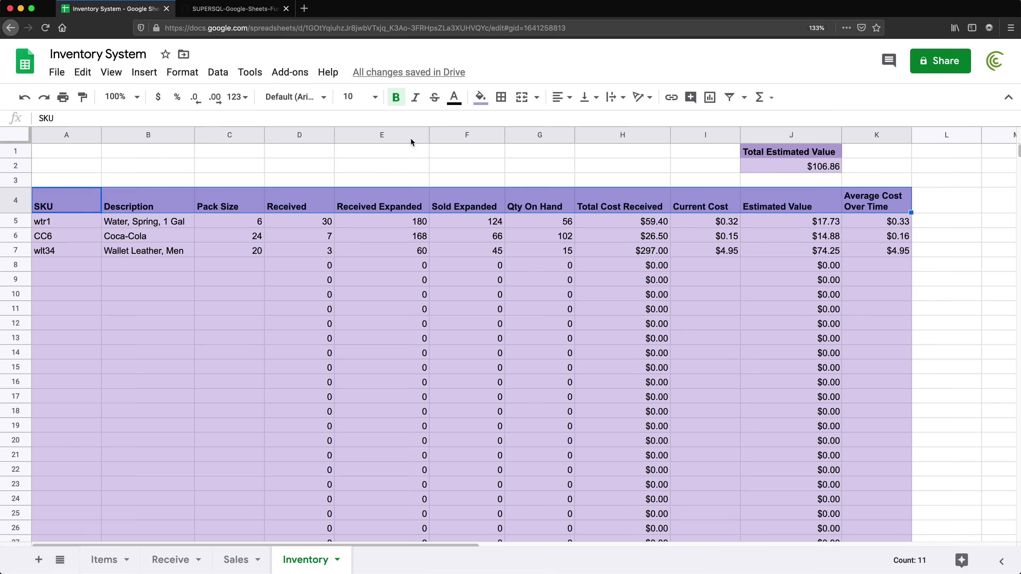
click(562, 97)
click(579, 114)
click(622, 236)
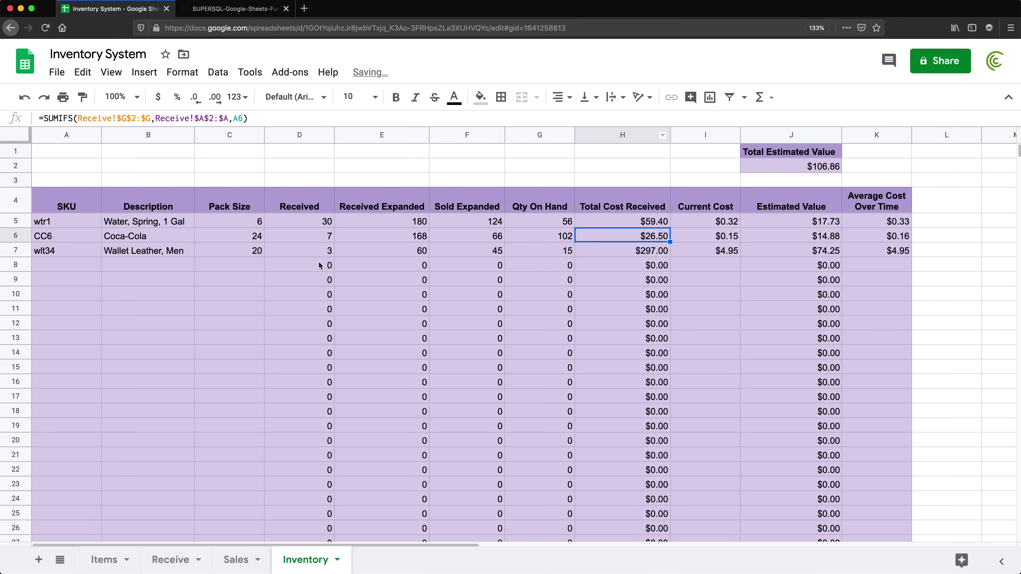
Review the Inventory rows for each SKU, including the estimated value formula in J7 and the average cost formula in K6.
drag(880, 222, 76, 262)
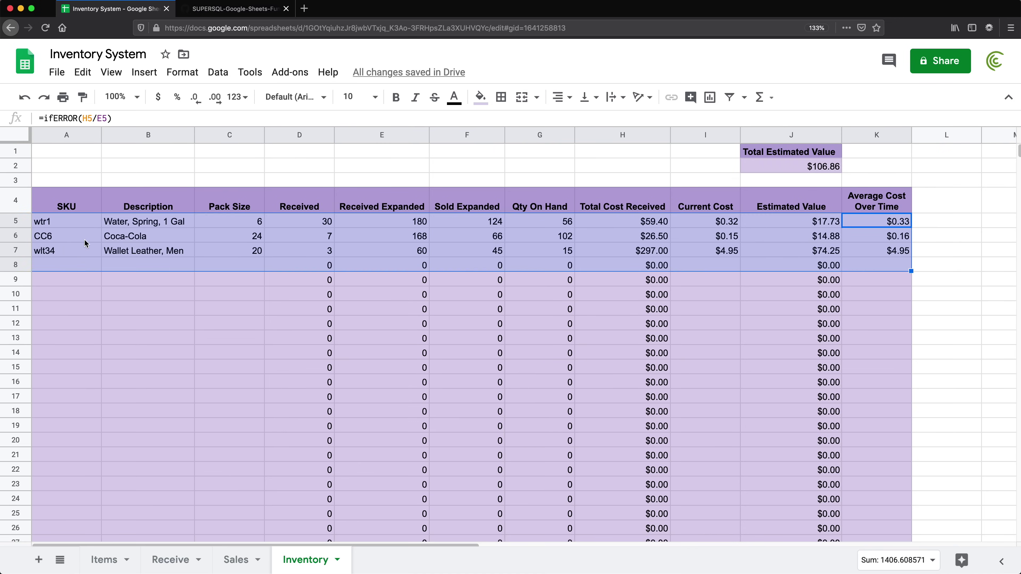
click(85, 240)
click(410, 241)
click(577, 256)
click(709, 257)
click(791, 257)
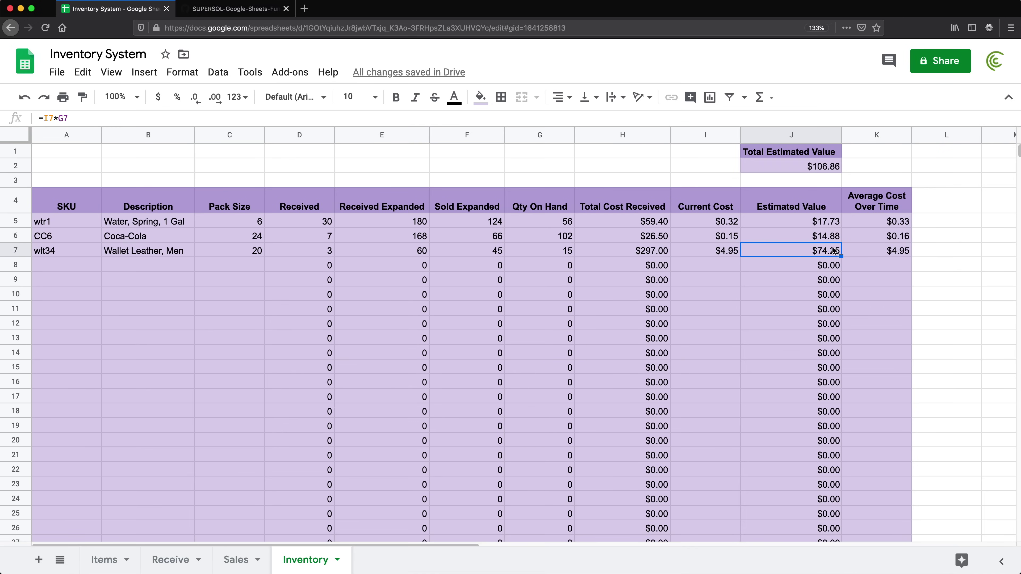
click(909, 241)
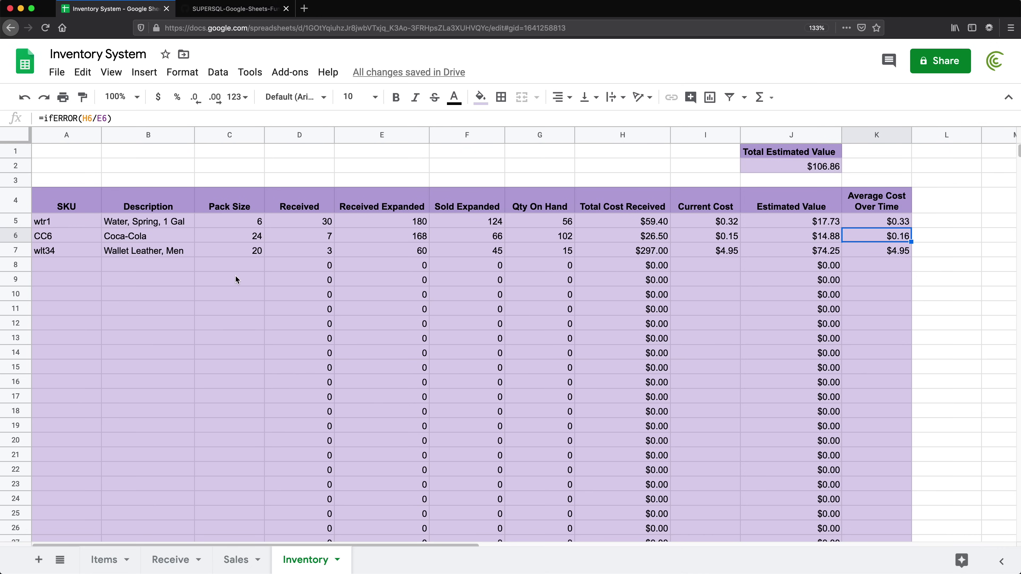
Check the SKU list on the Items sheet and set the SKU in row 9 of the Receive sheet to wtr16.
click(176, 560)
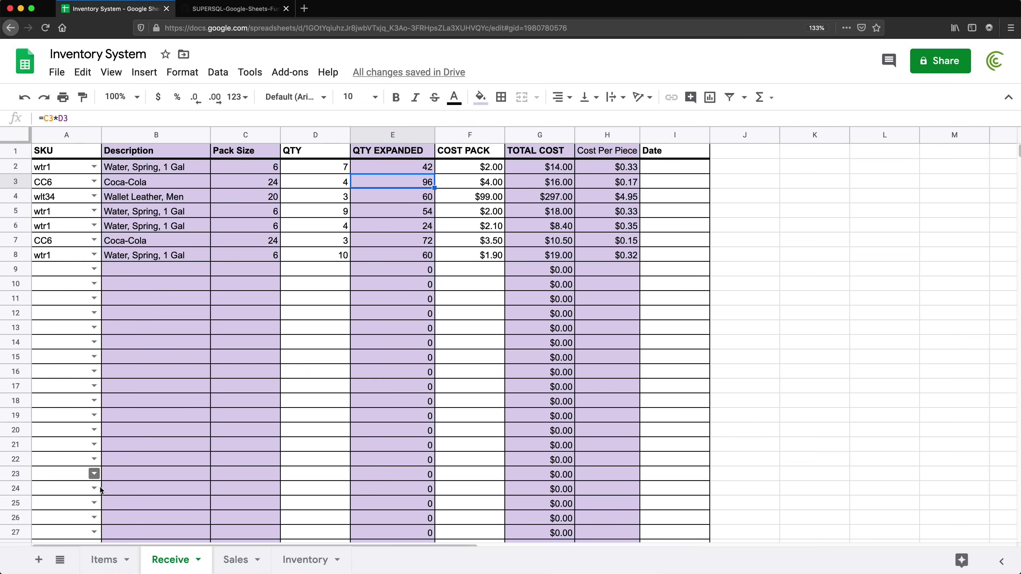
click(105, 560)
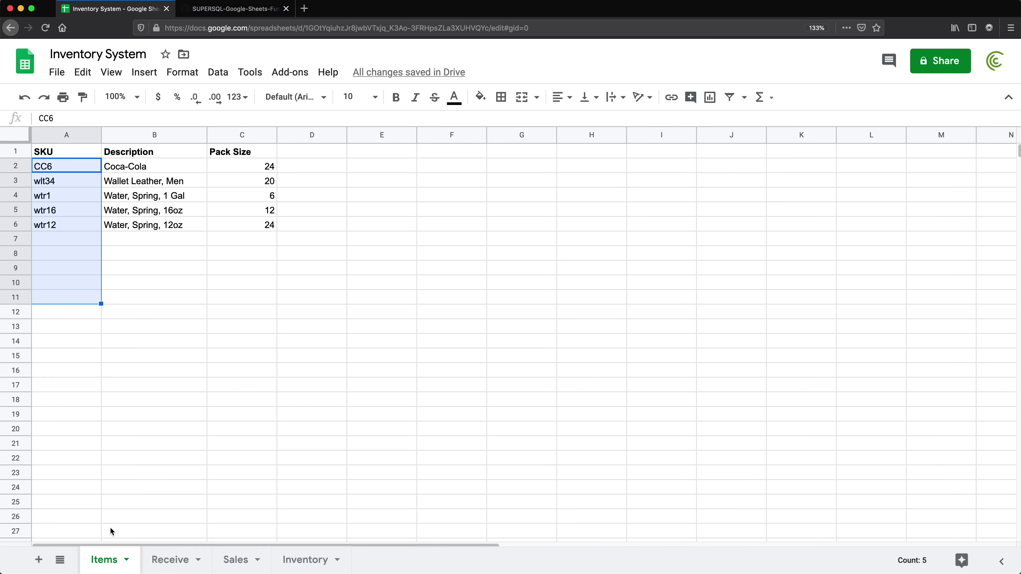
click(175, 560)
click(65, 274)
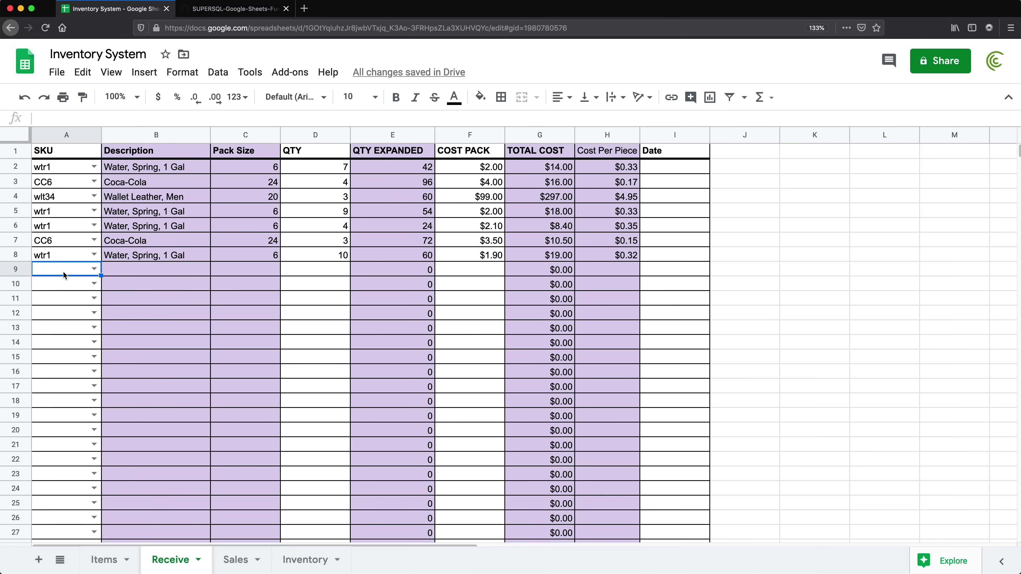
click(93, 270)
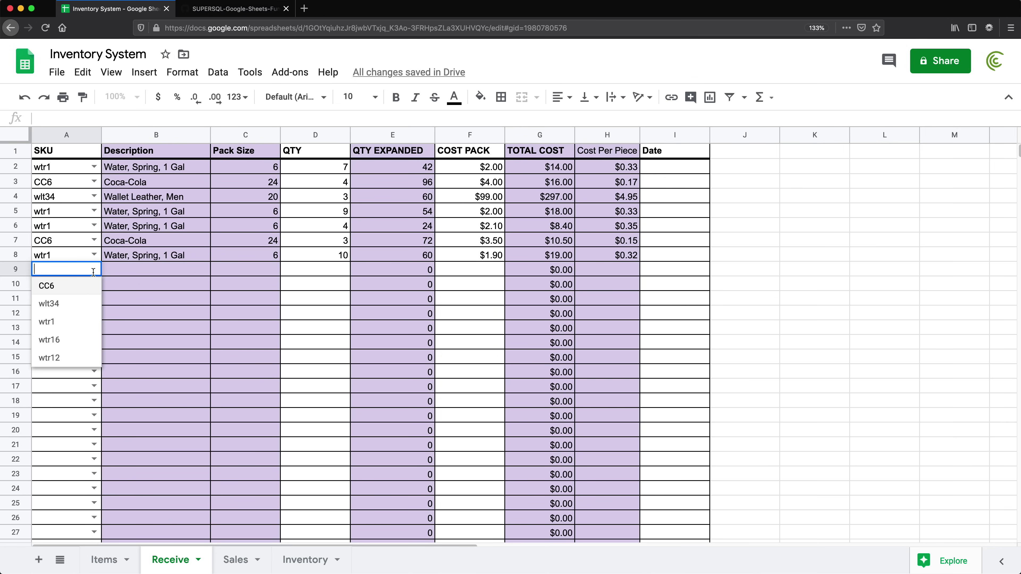
click(82, 341)
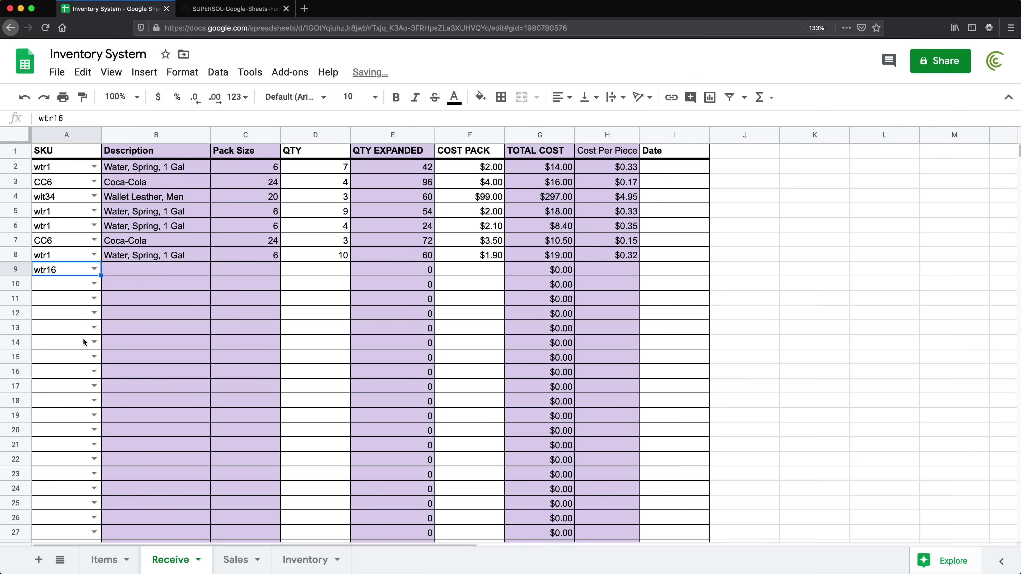
Enter a QTY of 40 and a COST PACK of 6 for the wtr16 receipt in row 9.
click(316, 273)
text(40)
key(Return)
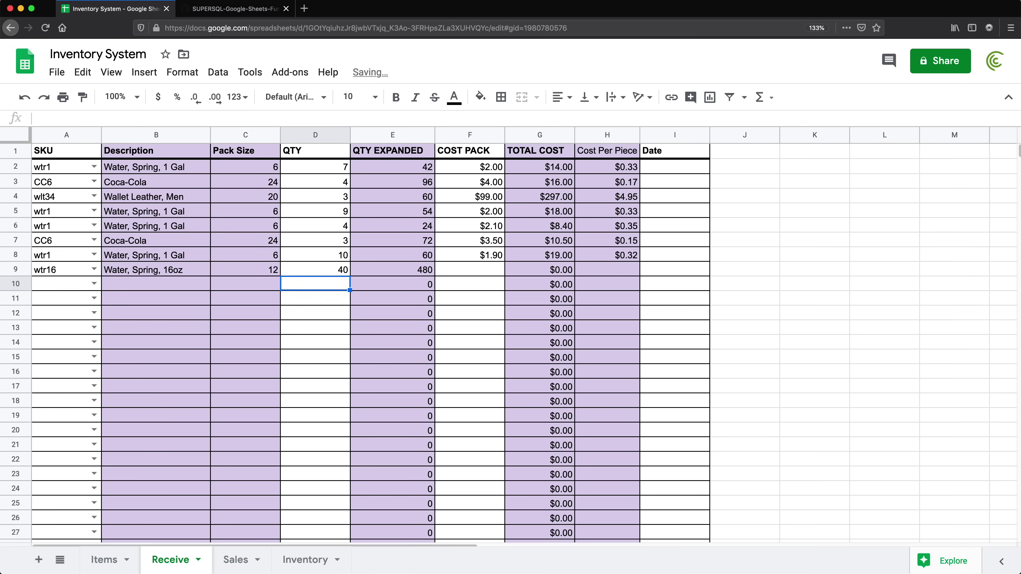
key(Up)
key(Right)
key(Right)
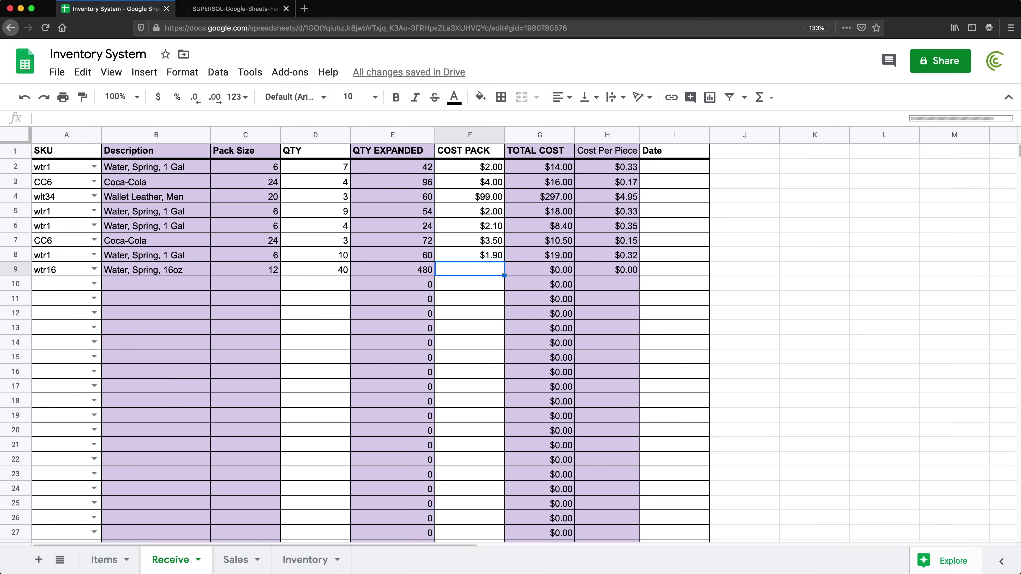
text(6)
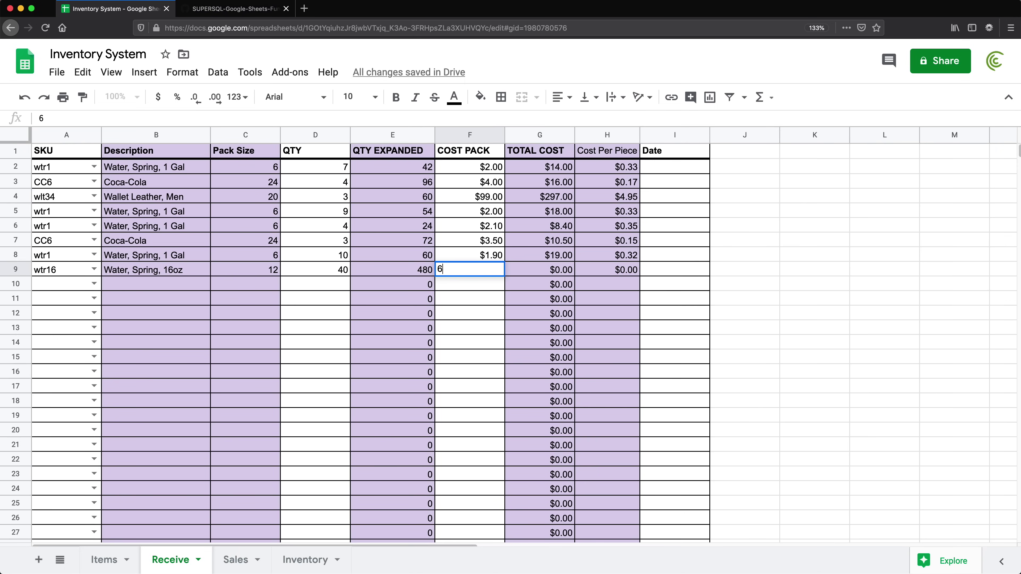
key(Return)
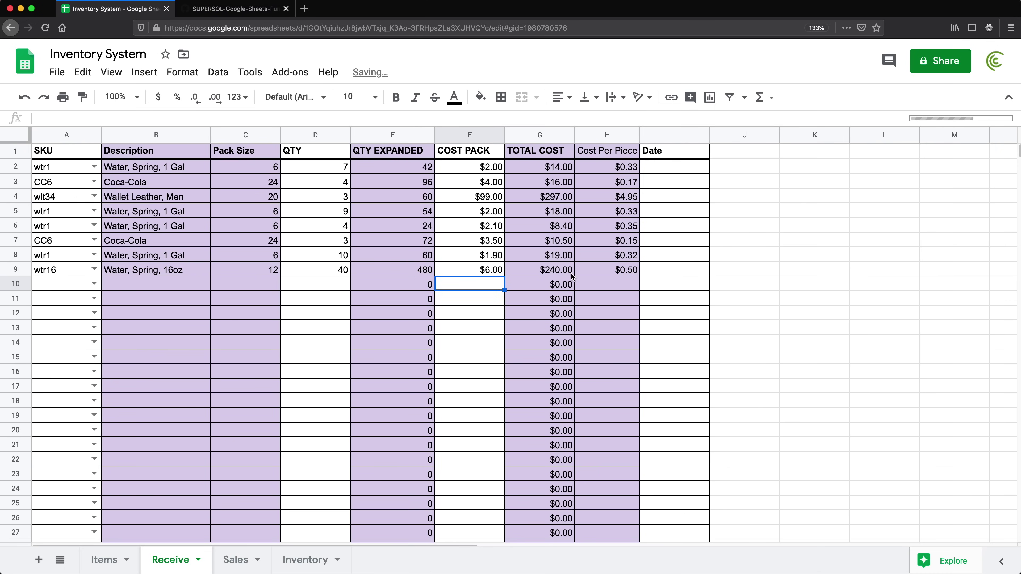
Examine the wtr16 row and the Qty On Hand values on the Inventory sheet, and the next empty entry row on the Sales sheet.
click(305, 560)
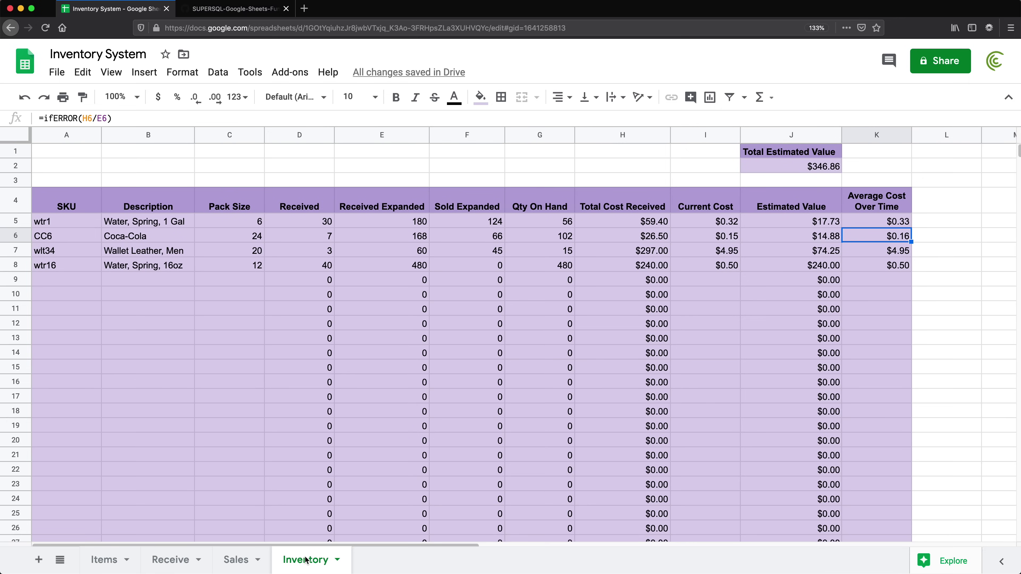
click(60, 268)
drag(173, 266, 876, 266)
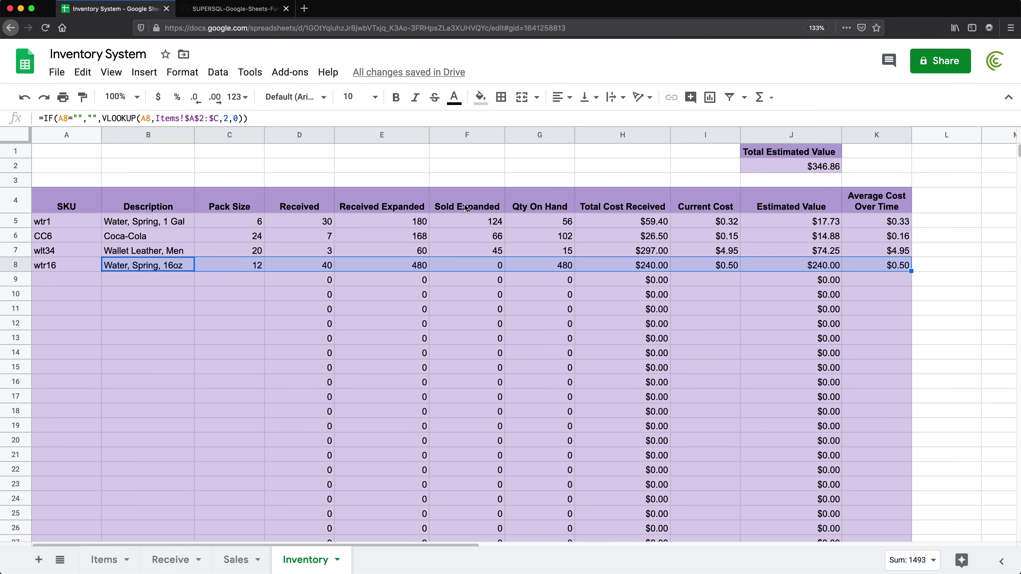
drag(557, 223, 558, 281)
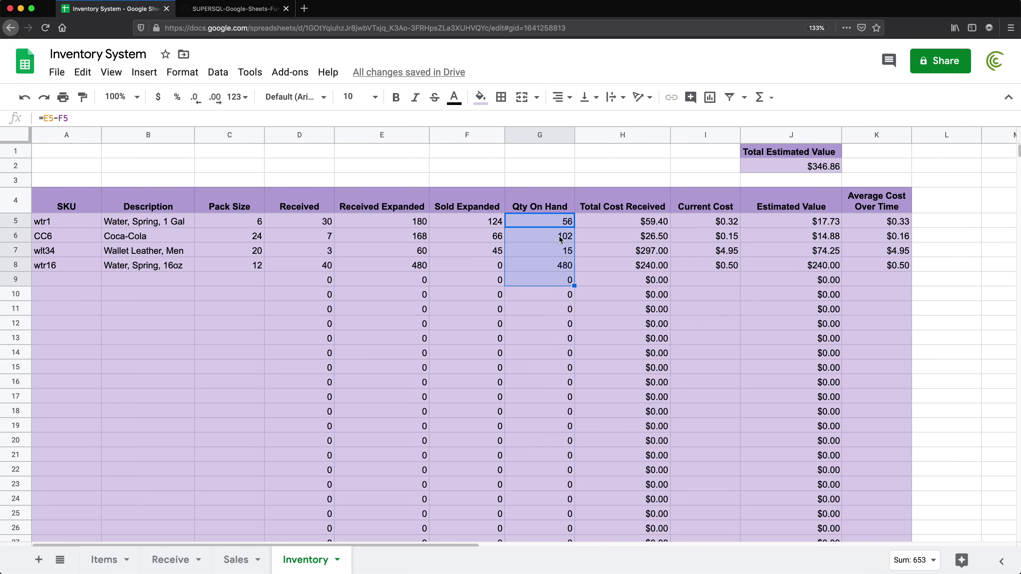
click(235, 560)
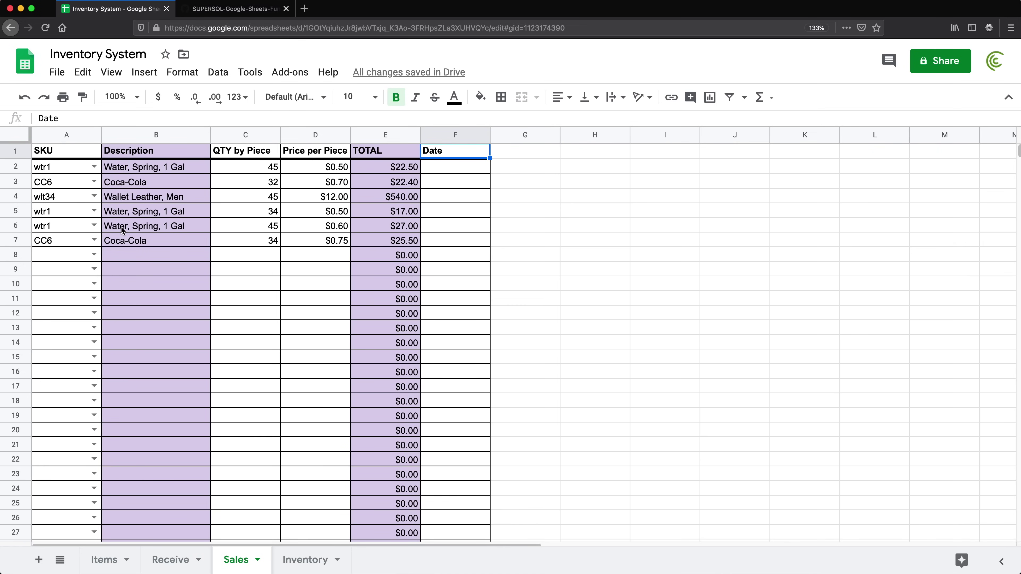
drag(64, 255, 462, 256)
click(305, 563)
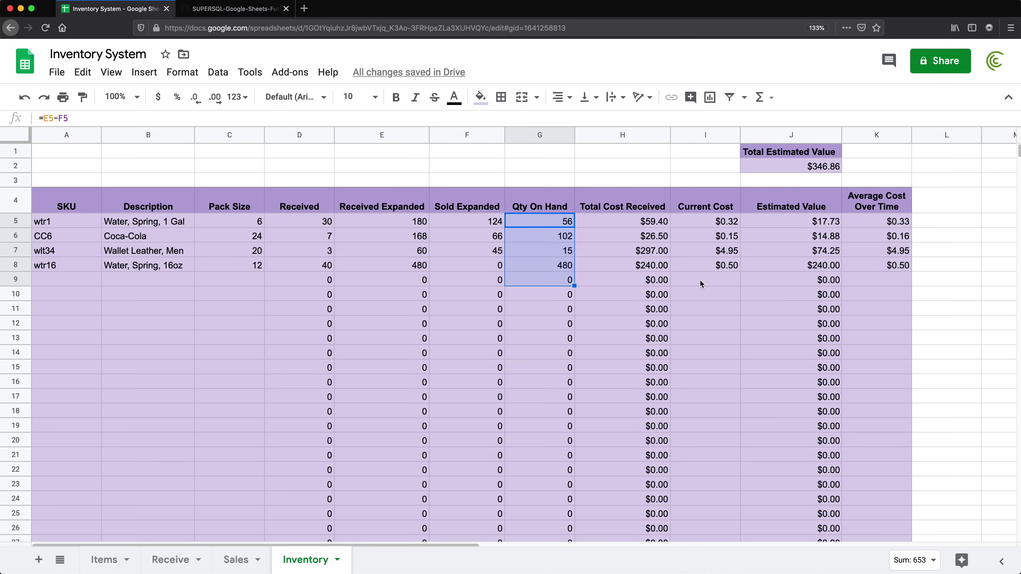
Examine the Qty On Hand values for the four SKUs in G5:G8 on the Inventory sheet.
key(shift+Up)
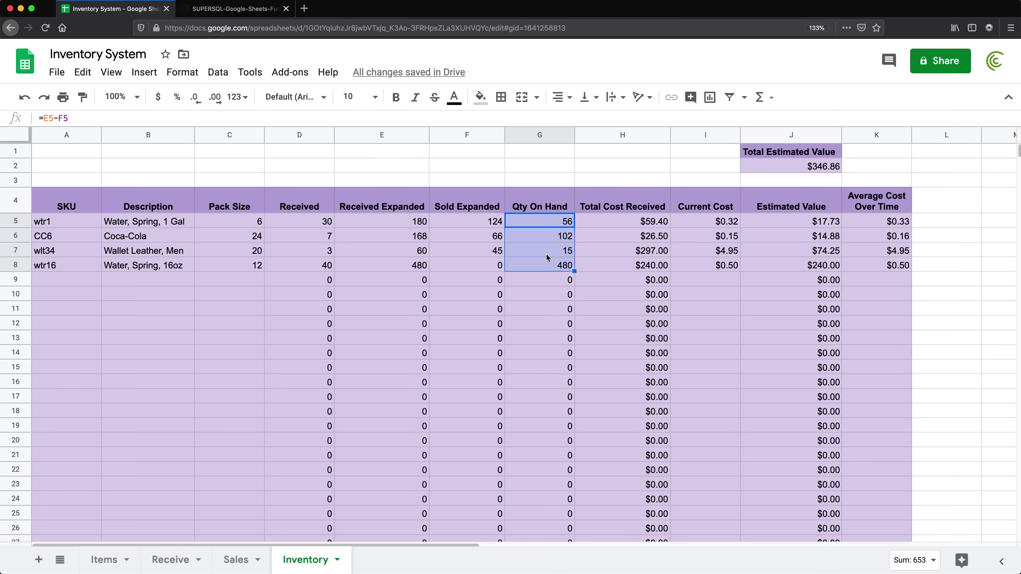
key(Left)
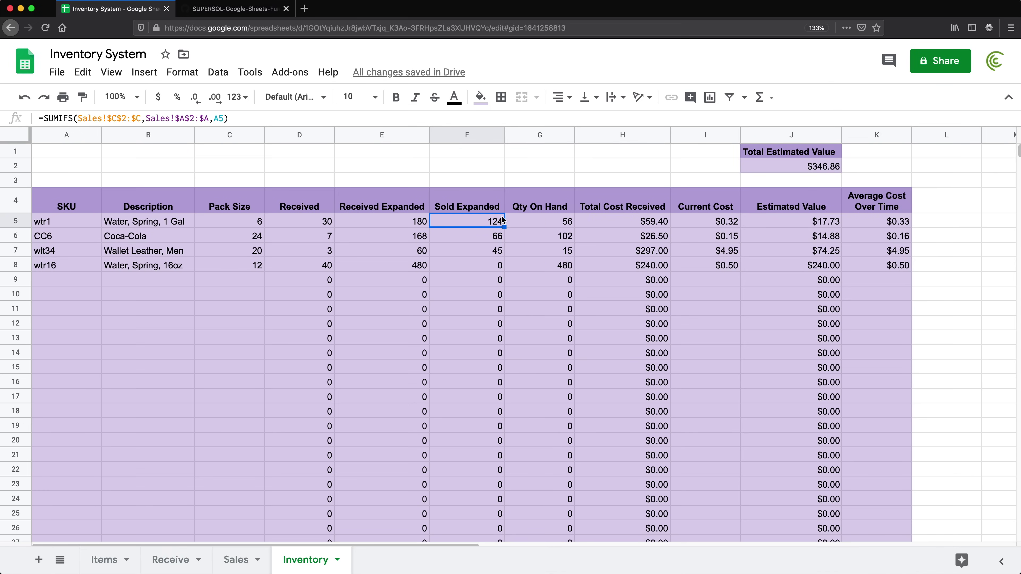
click(530, 222)
drag(534, 223, 542, 266)
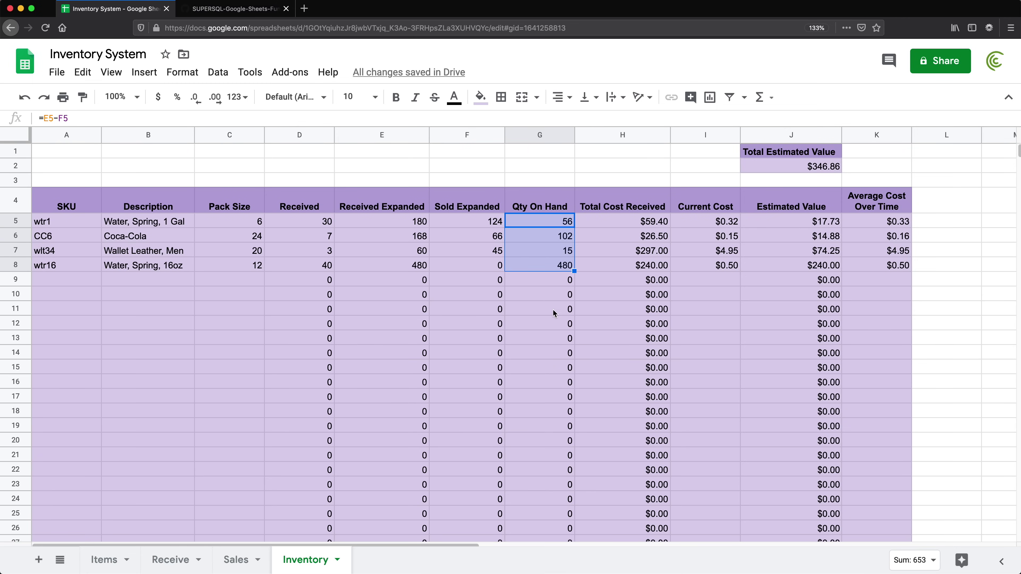
Add a new sheet to the spreadsheet and name it Inventory Check.
click(38, 560)
double_click(381, 567)
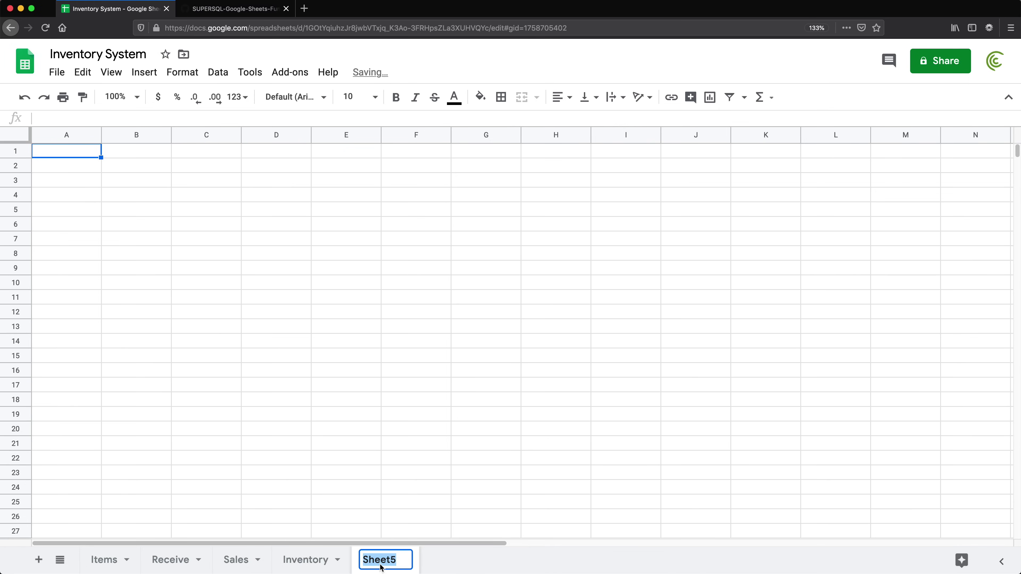
text(In)
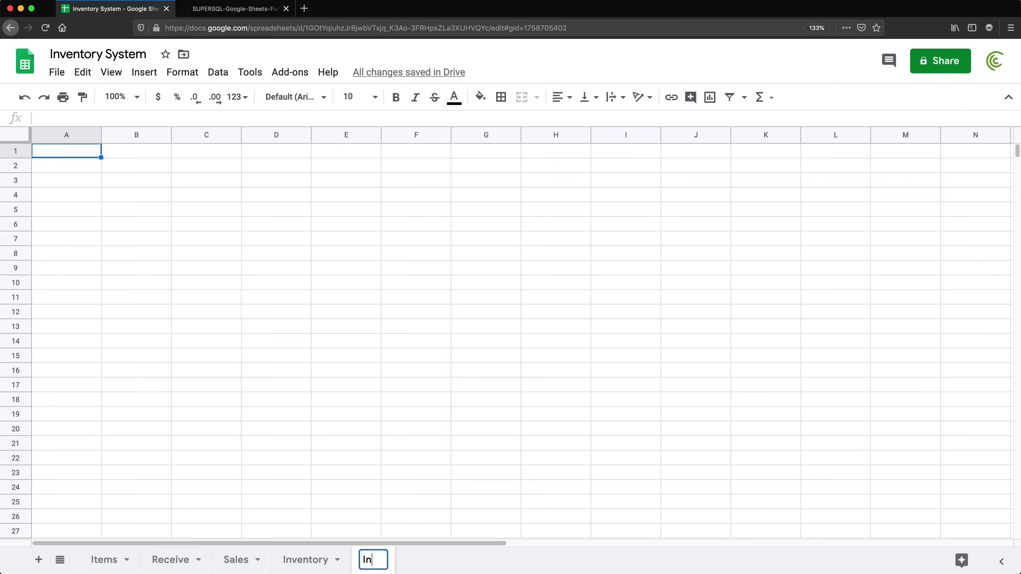
text(ventory Check)
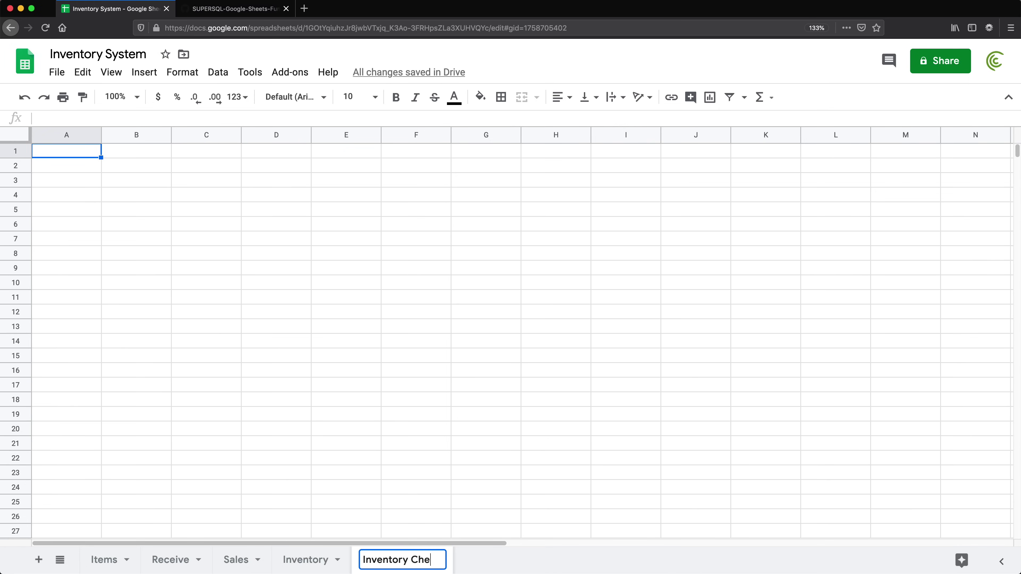
key(Return)
Copy the SKU column from the Receive sheet into column A of the Inventory Check sheet.
key(ctrl+plus)
key(ctrl+plus)
key(ctrl+plus)
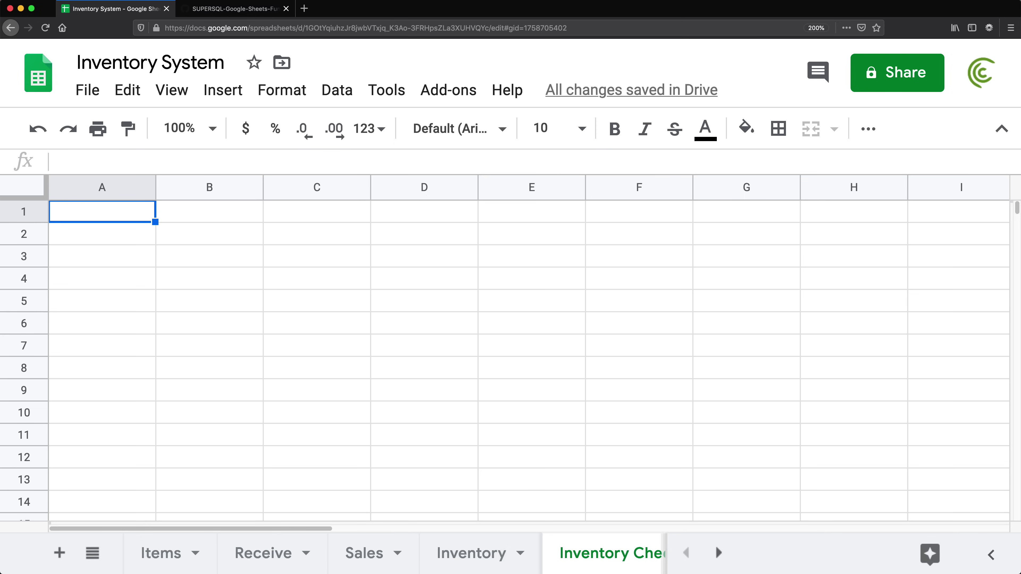
key(ctrl+0)
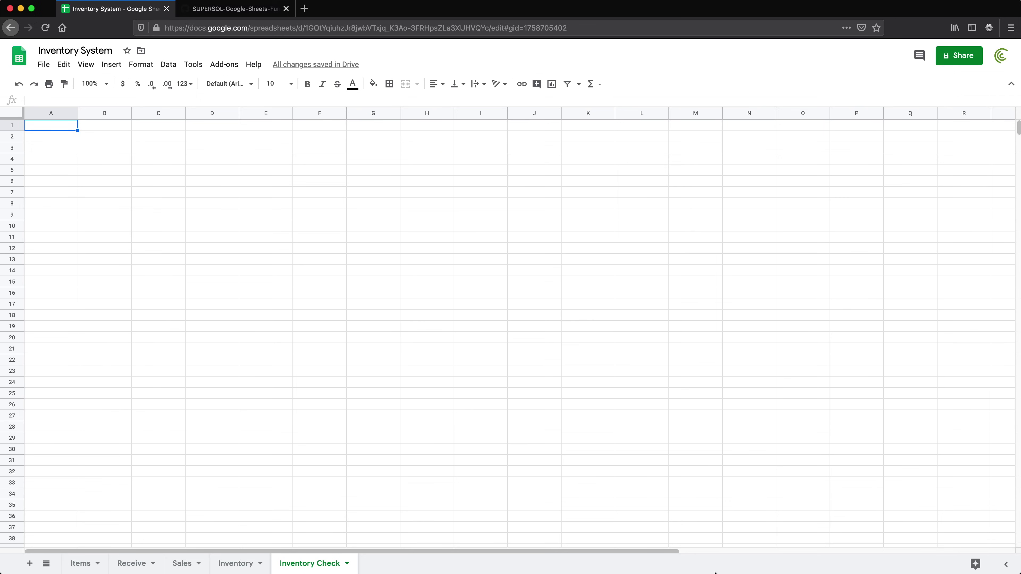
key(ctrl+plus)
key(ctrl+plus)
key(ctrl+plus)
key(ctrl+plus)
key(ctrl+plus)
click(407, 556)
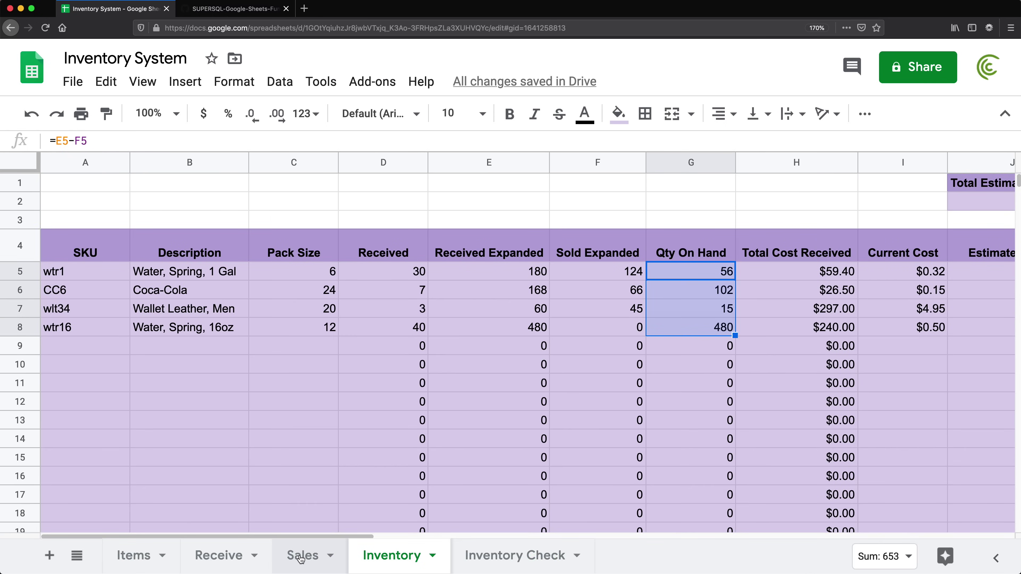
click(213, 557)
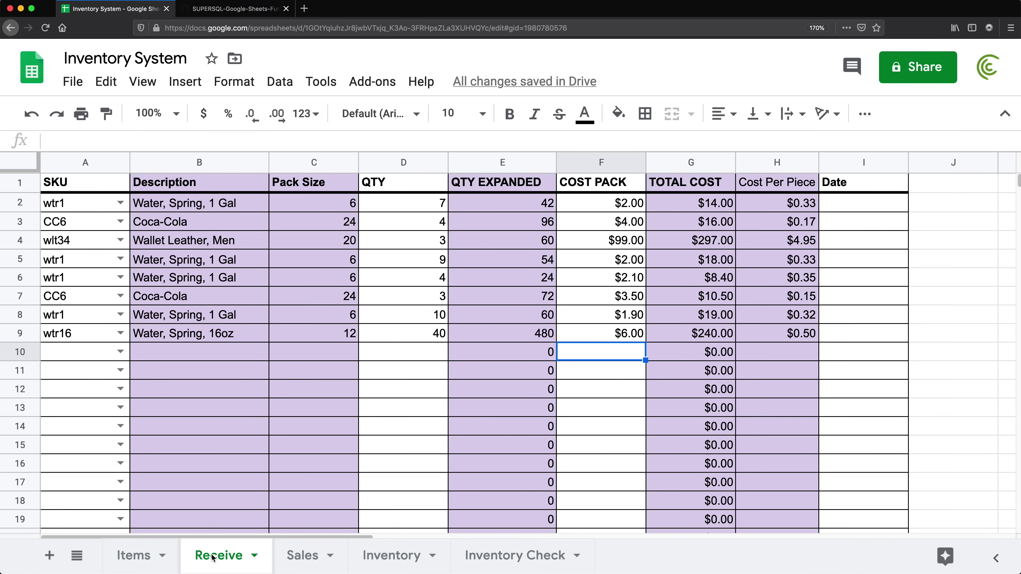
click(82, 163)
key(super+c)
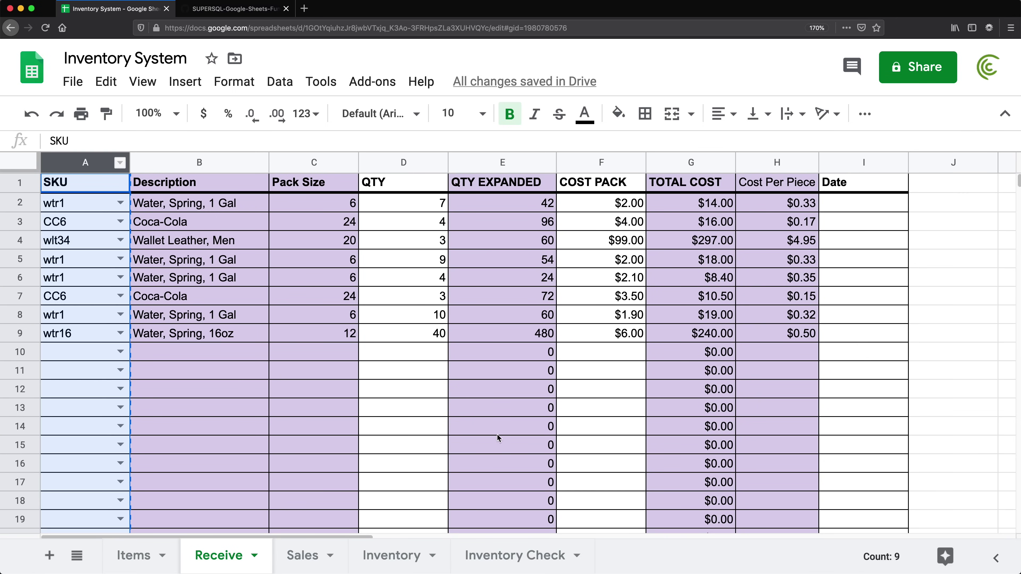
click(539, 559)
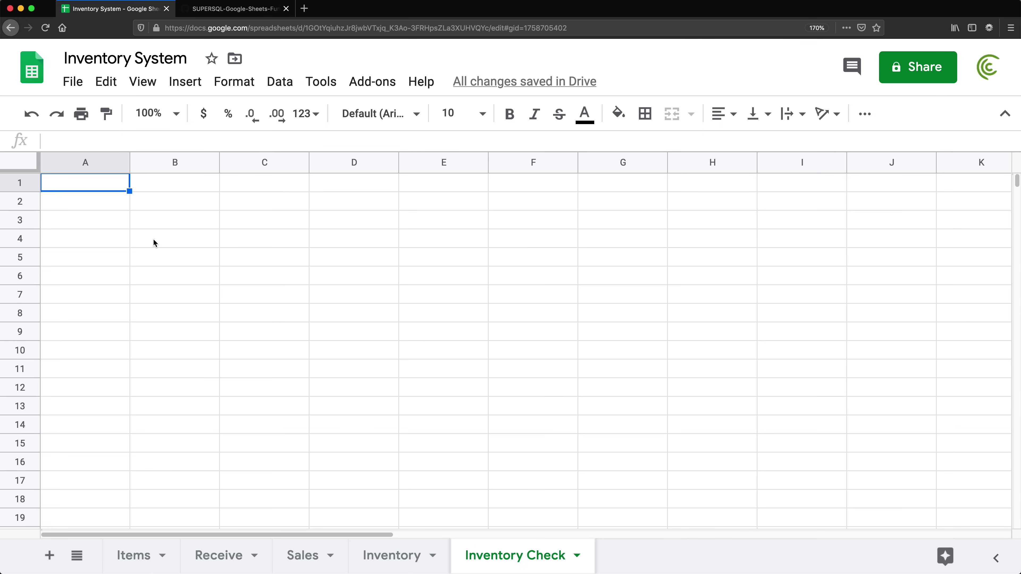
click(79, 165)
key(super+v)
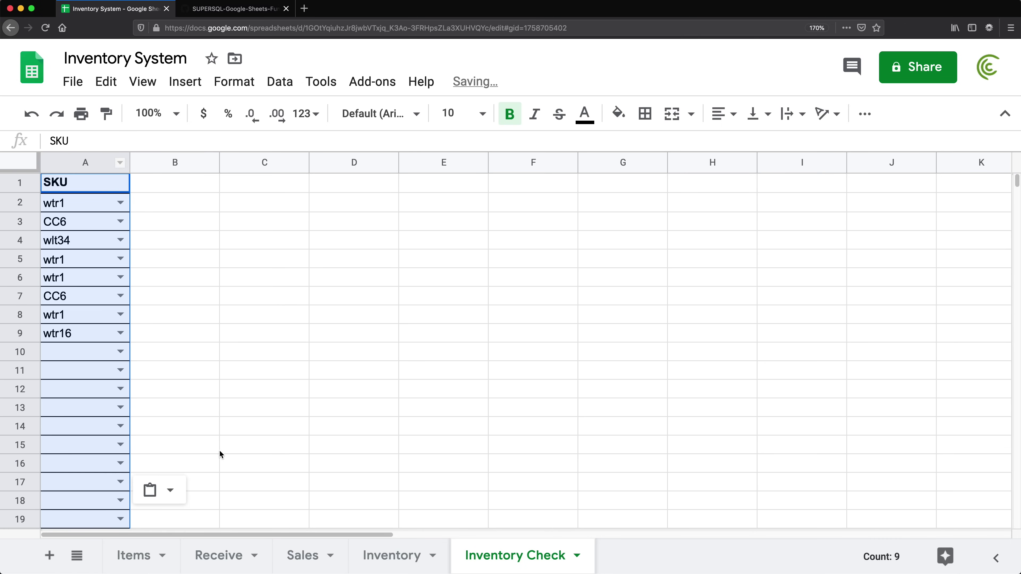
Copy the Description column from the Receive sheet into column B of Inventory Check.
click(201, 556)
click(200, 161)
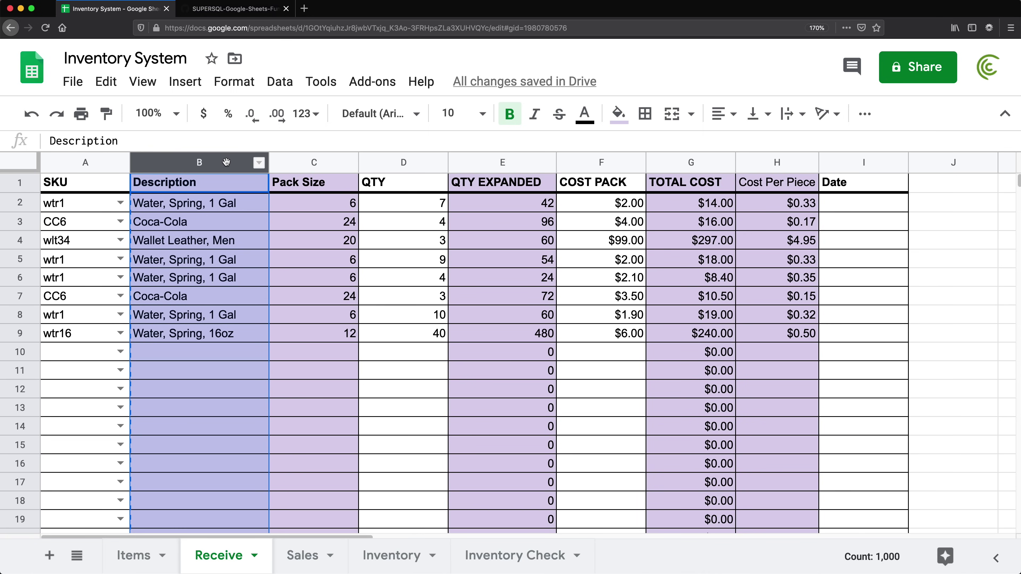
click(508, 559)
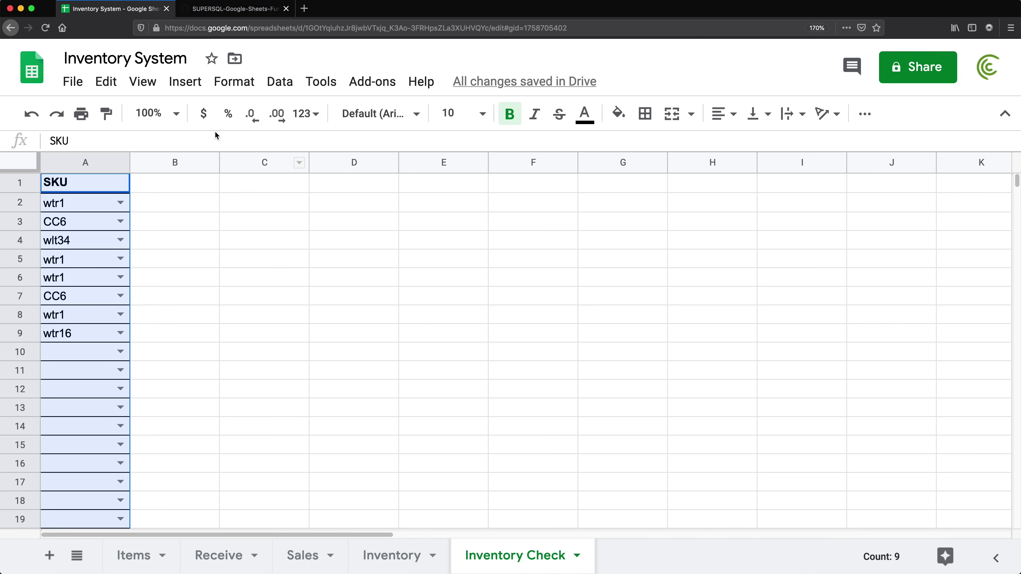
click(195, 162)
text(Description)
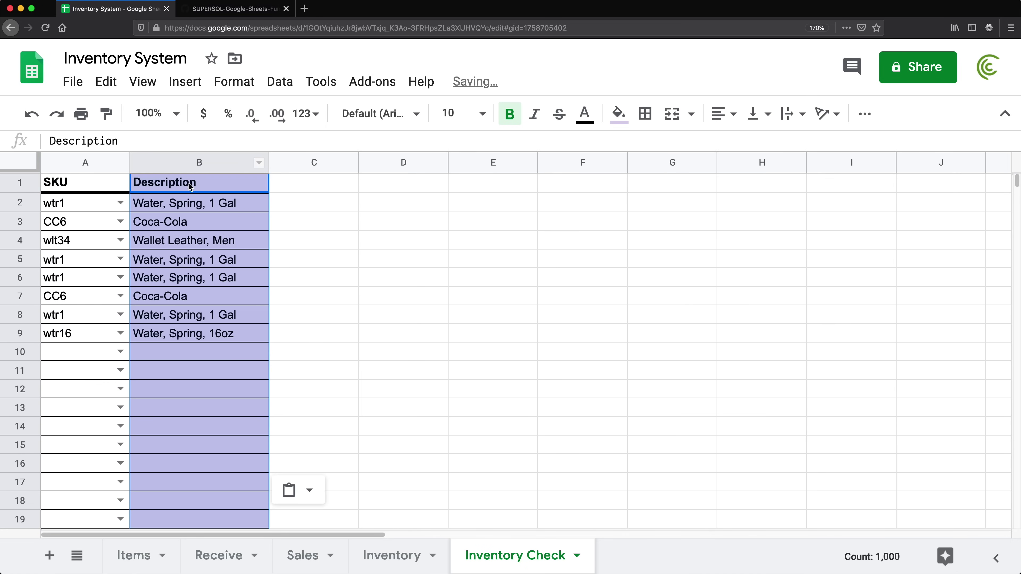
Copy the QTY column from the Receive sheet into column C of Inventory Check.
click(218, 555)
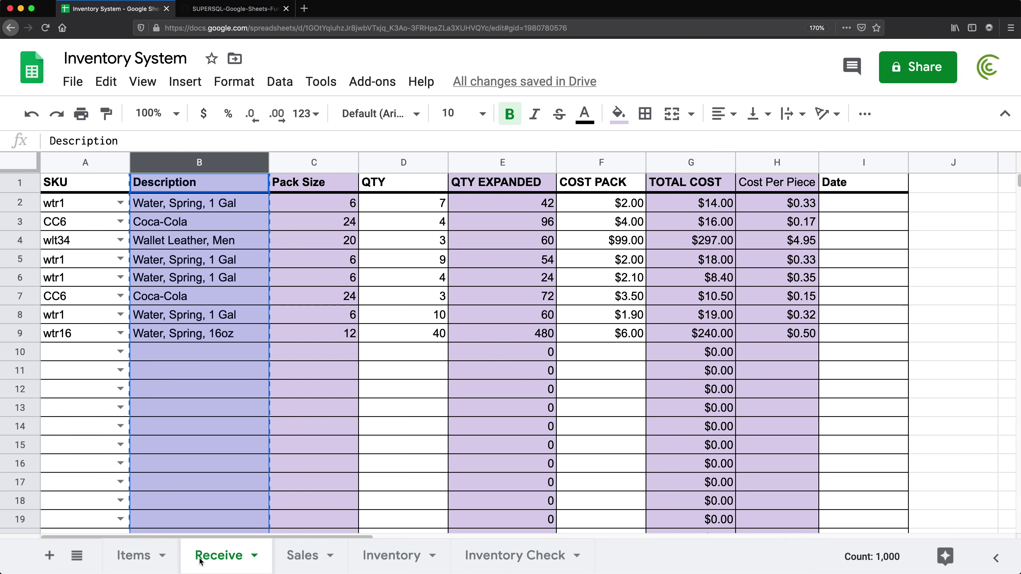
click(385, 161)
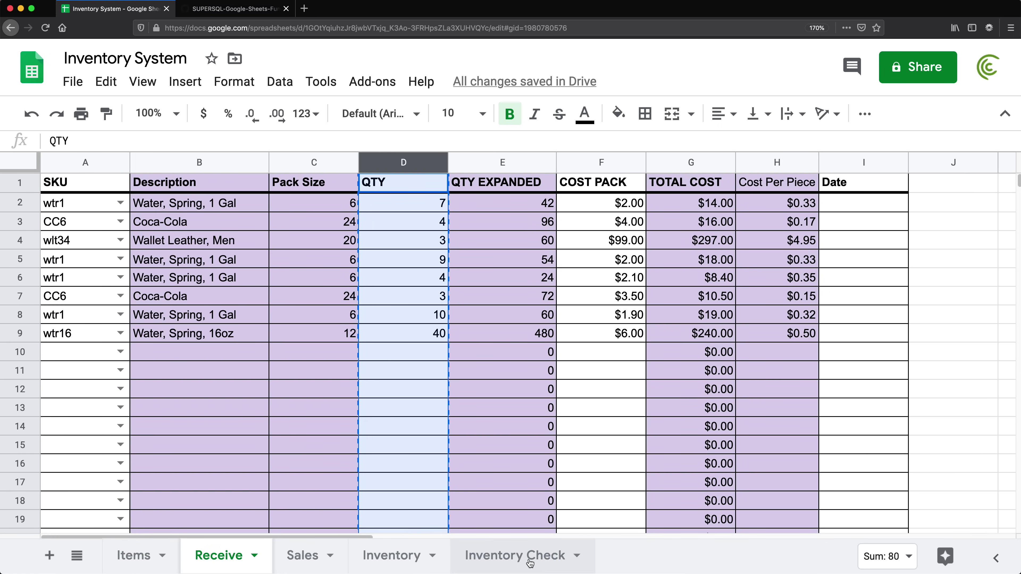
click(518, 555)
click(298, 163)
key(ctrl+v)
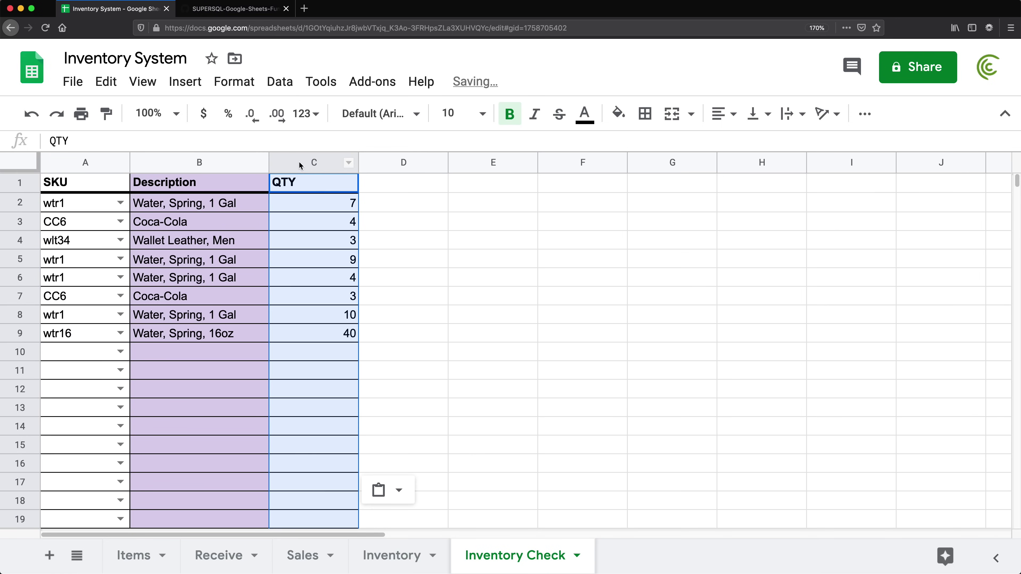
Change the header in C1 of Inventory Check to QTY OFFSET.
click(299, 185)
double_click(299, 186)
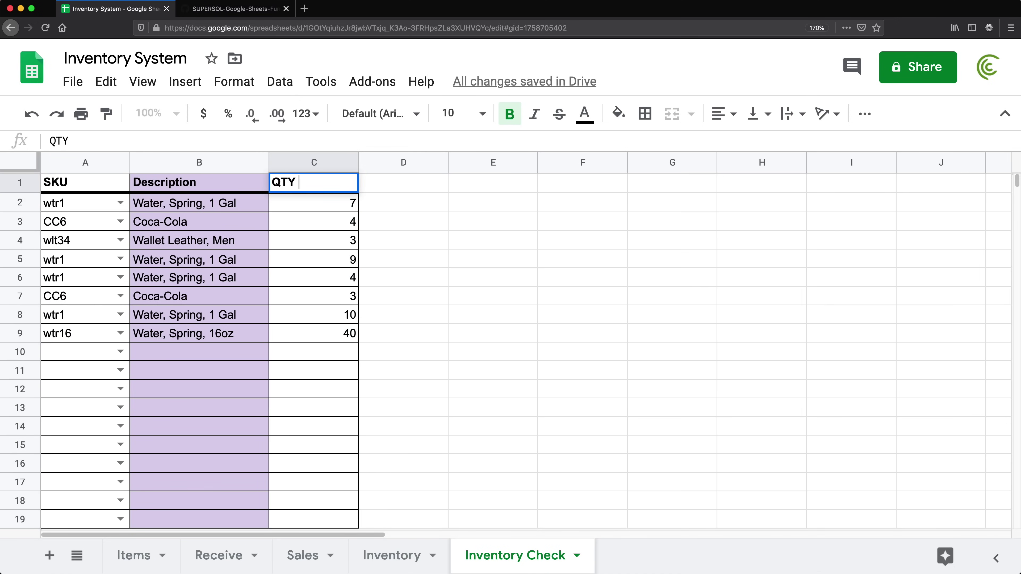
text(OFFSET)
key(Return)
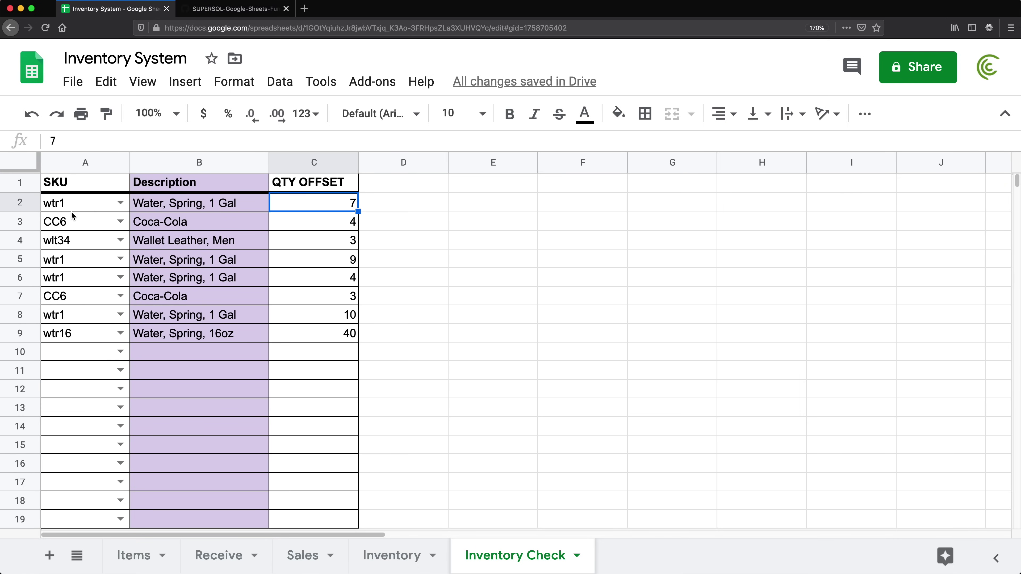
Clear the copied entries in A3:C9 of Inventory Check, keeping only the wtr1 row.
drag(72, 217, 309, 338)
key(Delete)
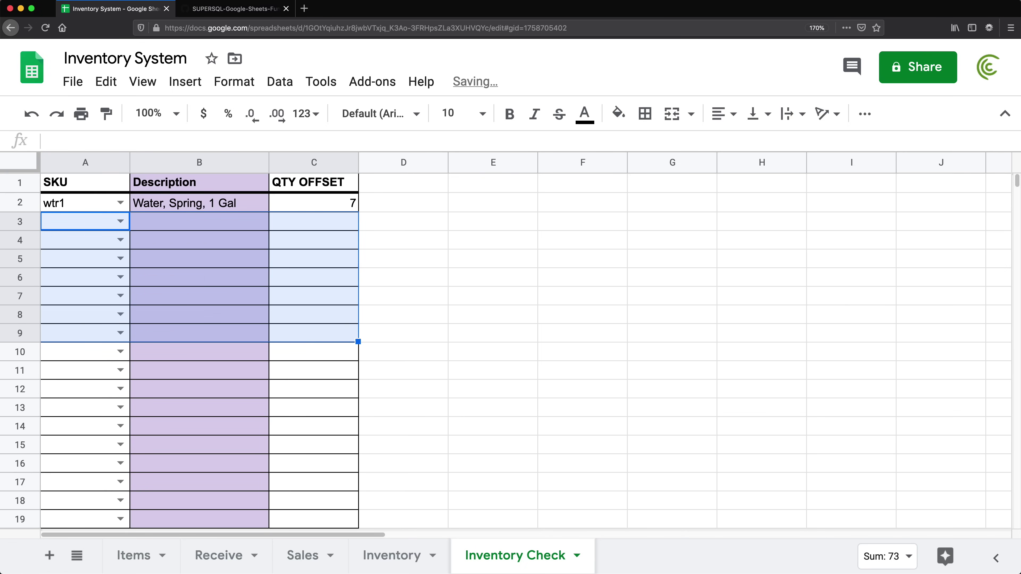
click(98, 204)
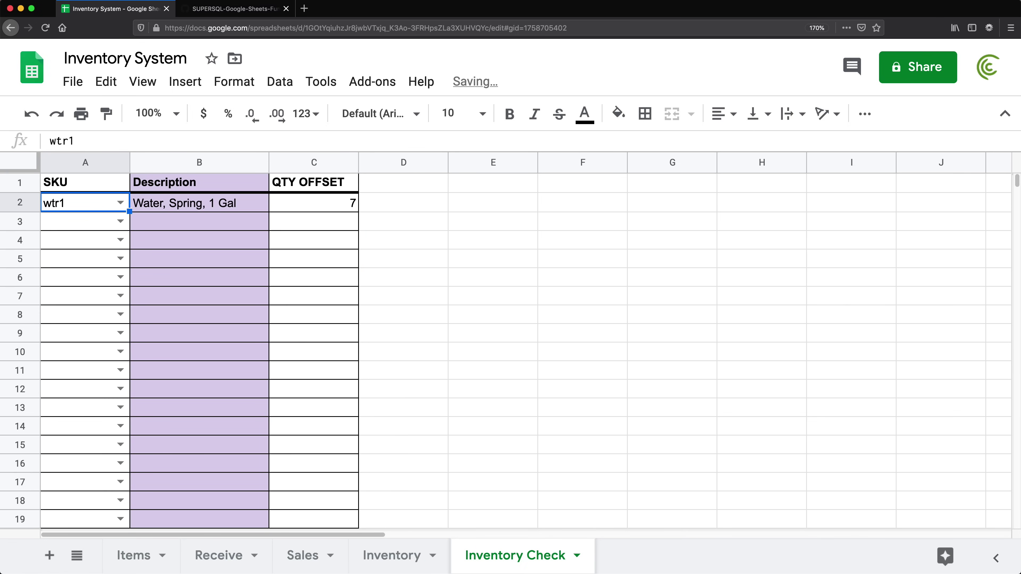
Check wtr1's Qty On Hand on the Inventory sheet and set its QTY OFFSET in Inventory Check to -2.
click(390, 557)
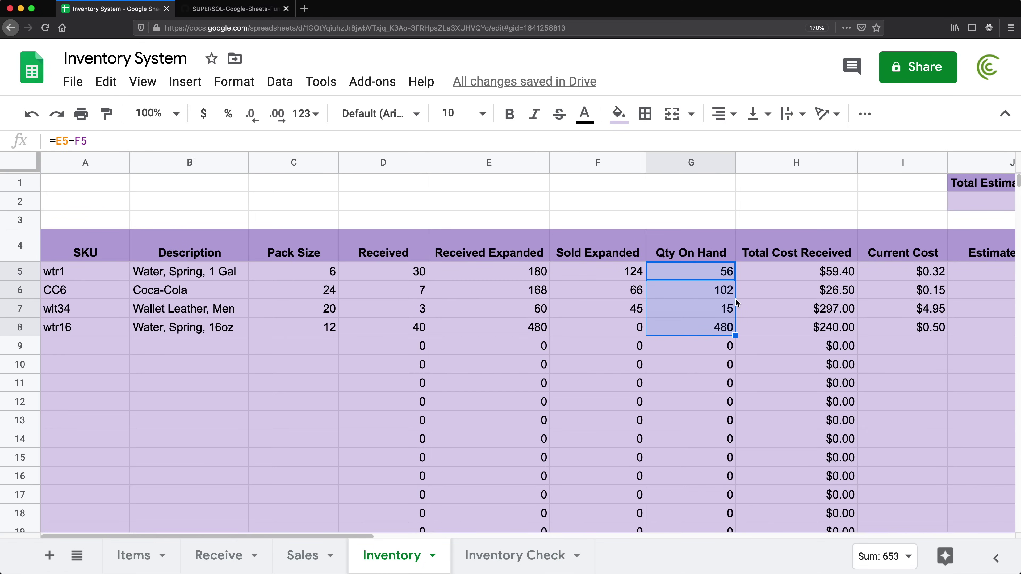
key(ctrl+minus)
click(633, 252)
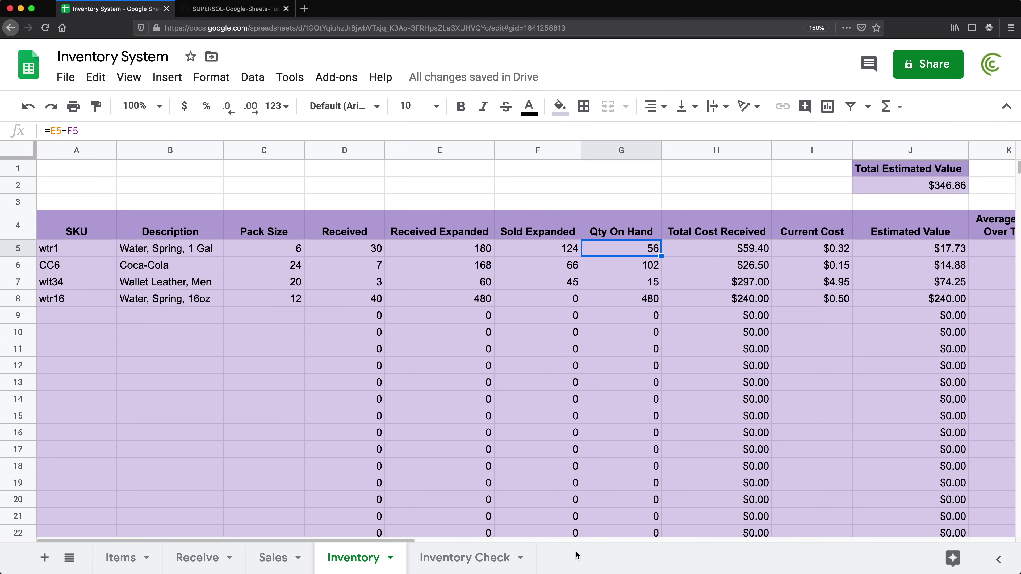
click(468, 561)
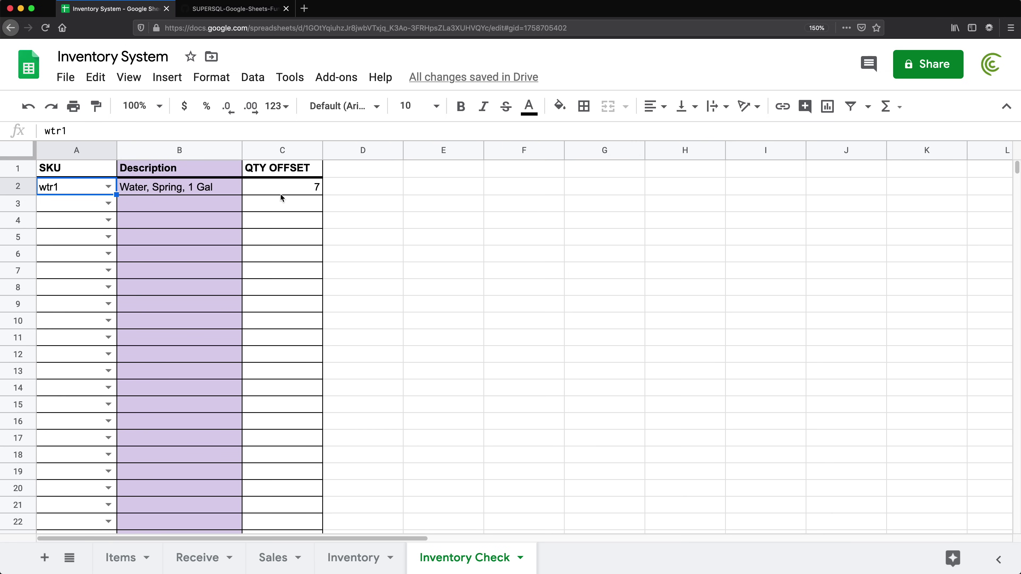
click(267, 199)
click(270, 193)
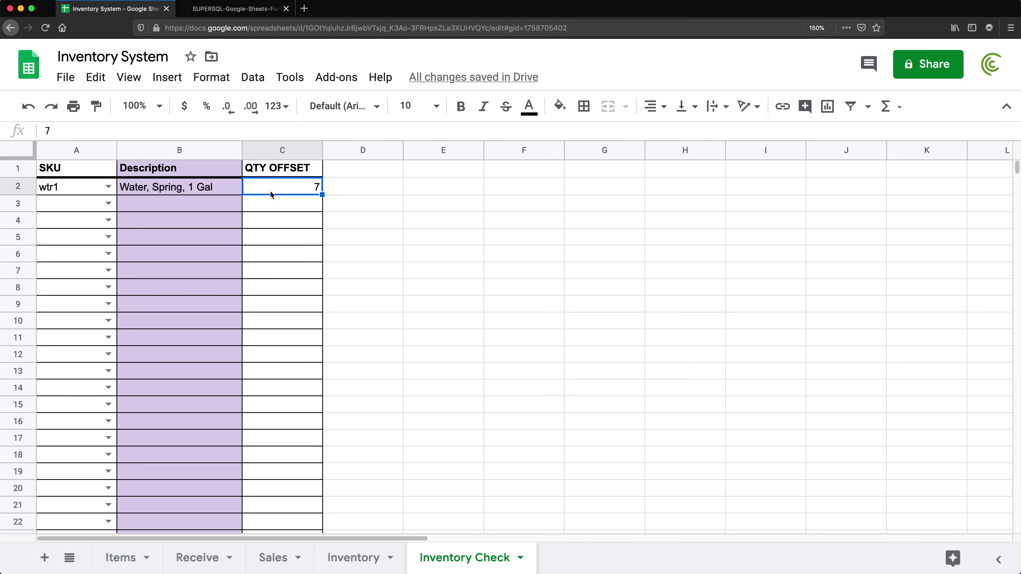
key(BackSpace)
text(-2)
key(Return)
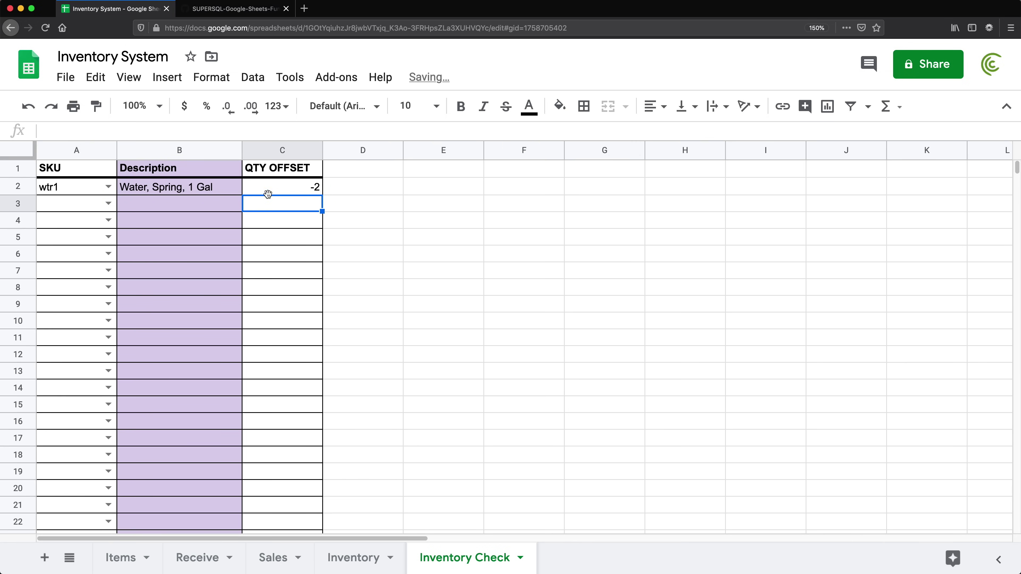
Check wtr16's Qty On Hand on the Inventory sheet and add wtr16 with a QTY OFFSET of 8 in row 3 of Inventory Check.
click(357, 559)
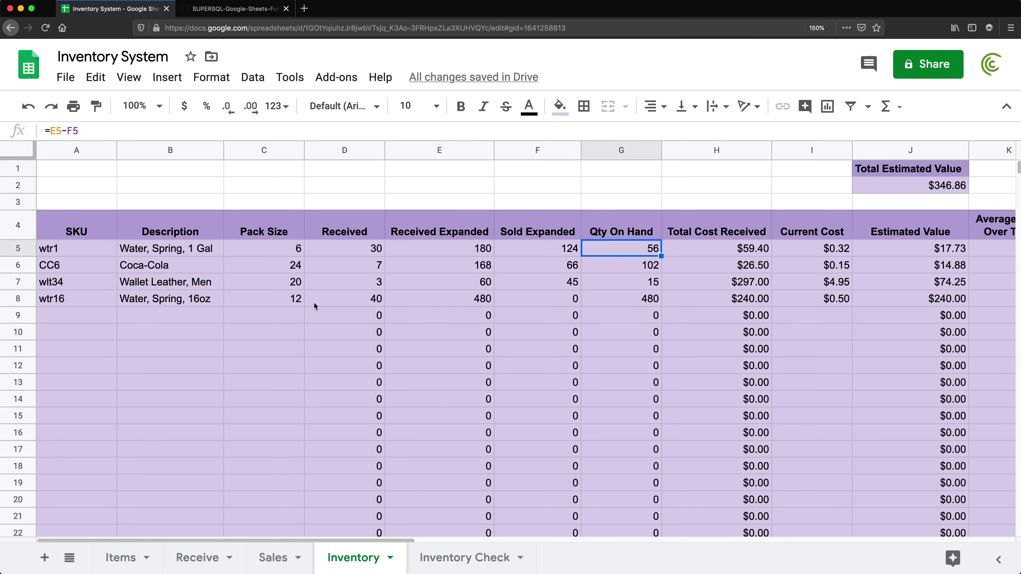
click(151, 306)
click(76, 298)
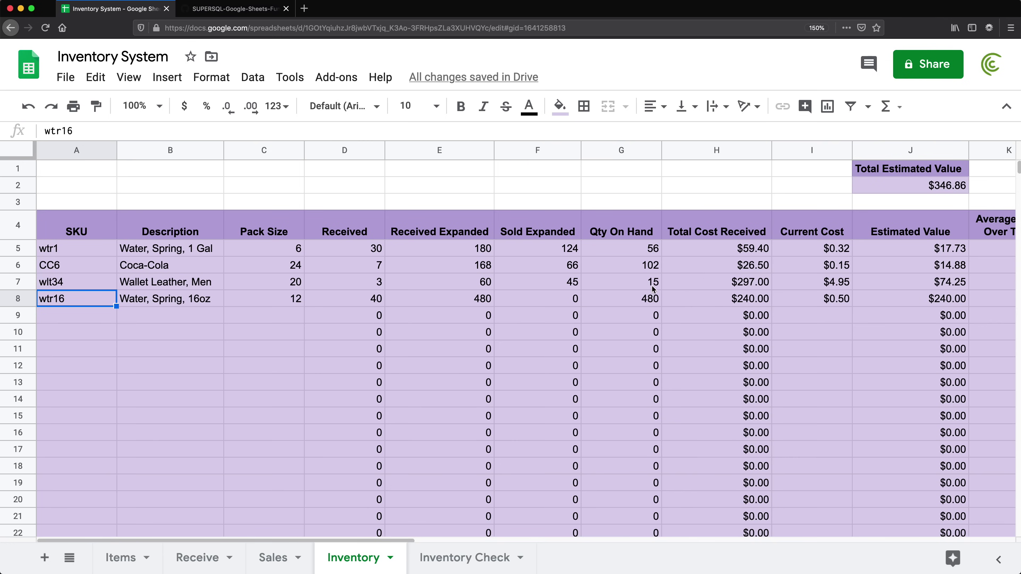
click(658, 304)
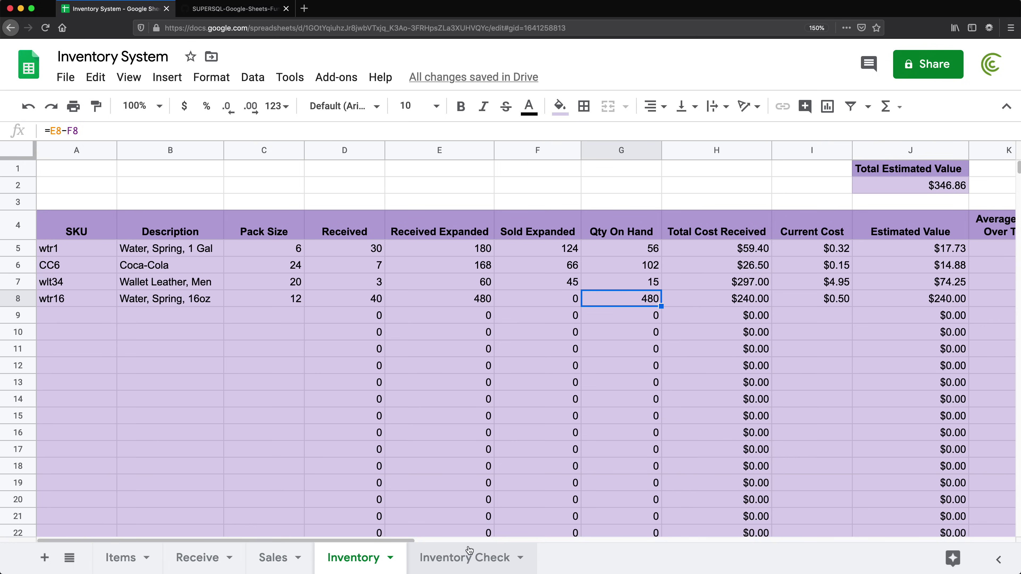
click(468, 557)
click(108, 203)
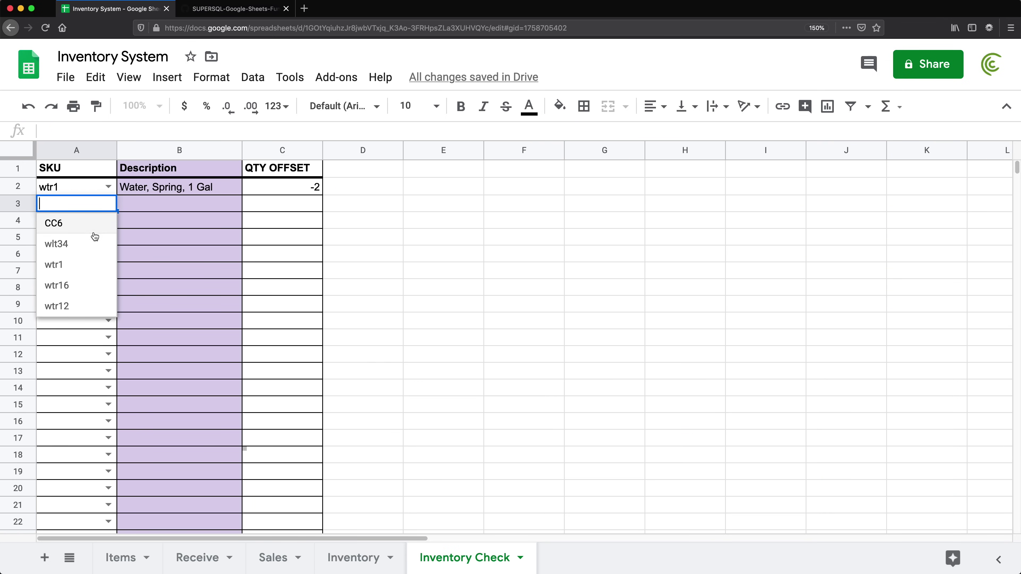
click(84, 284)
click(277, 204)
text(8)
key(ctrl+plus)
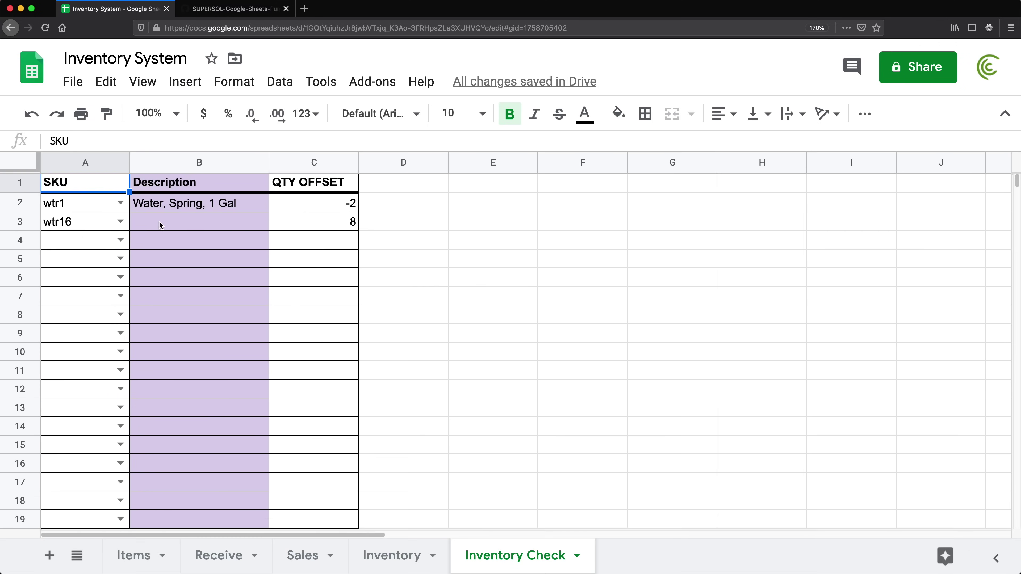
Inspect the Description lookup formula in B2 and the cells below it in column B.
click(144, 207)
click(175, 206)
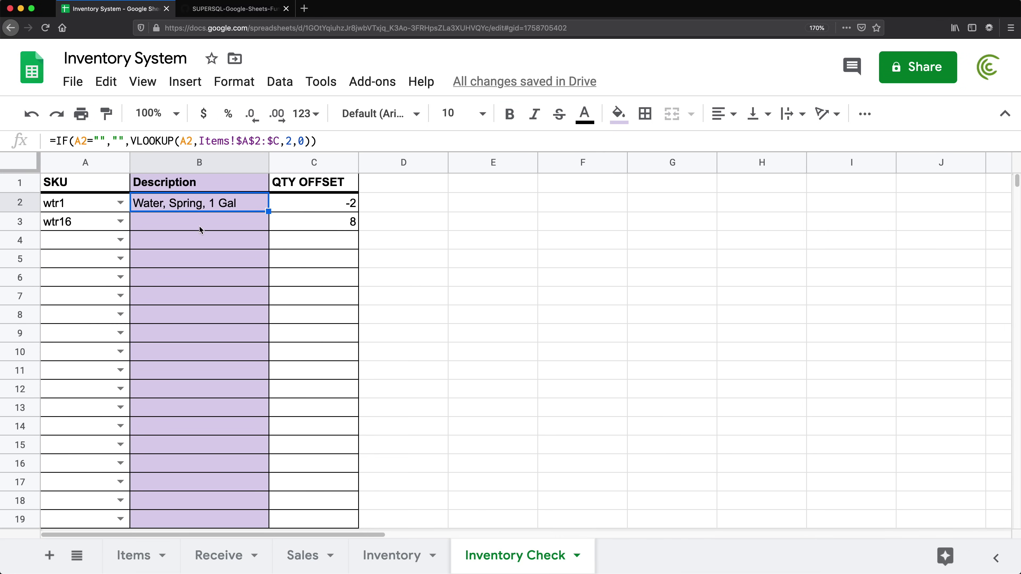
click(207, 274)
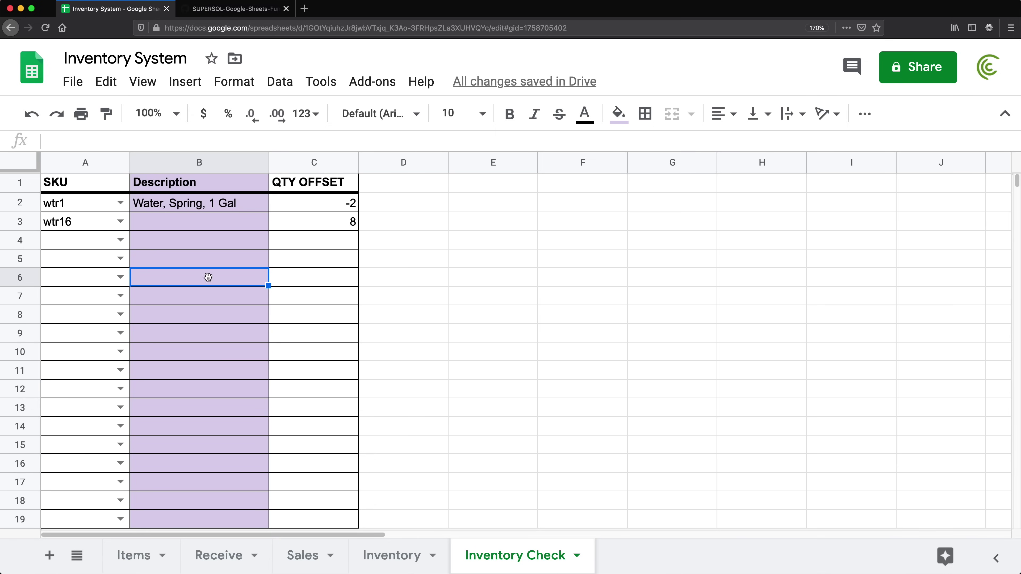
Fill the Description lookup formula from B2 down the rest of column B in Inventory Check.
click(257, 202)
click(291, 202)
click(323, 227)
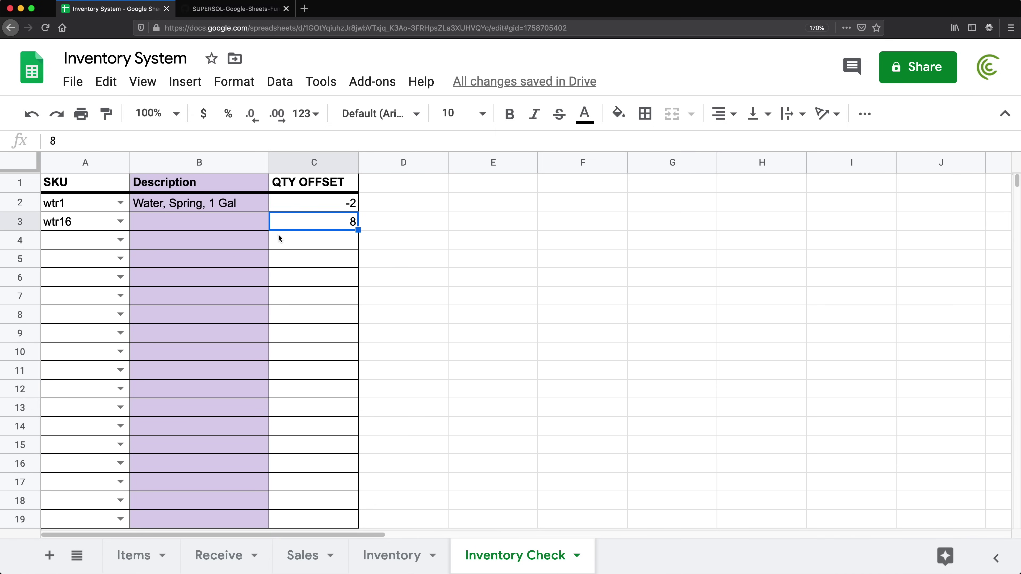
click(281, 253)
click(220, 208)
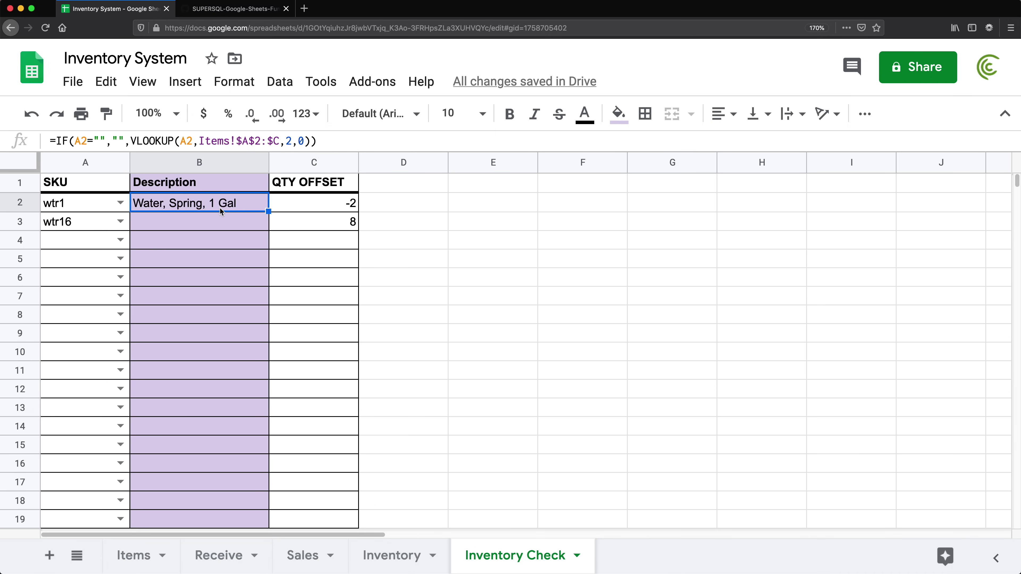
key(super+shift+Down)
key(super+d)
key(super+Up)
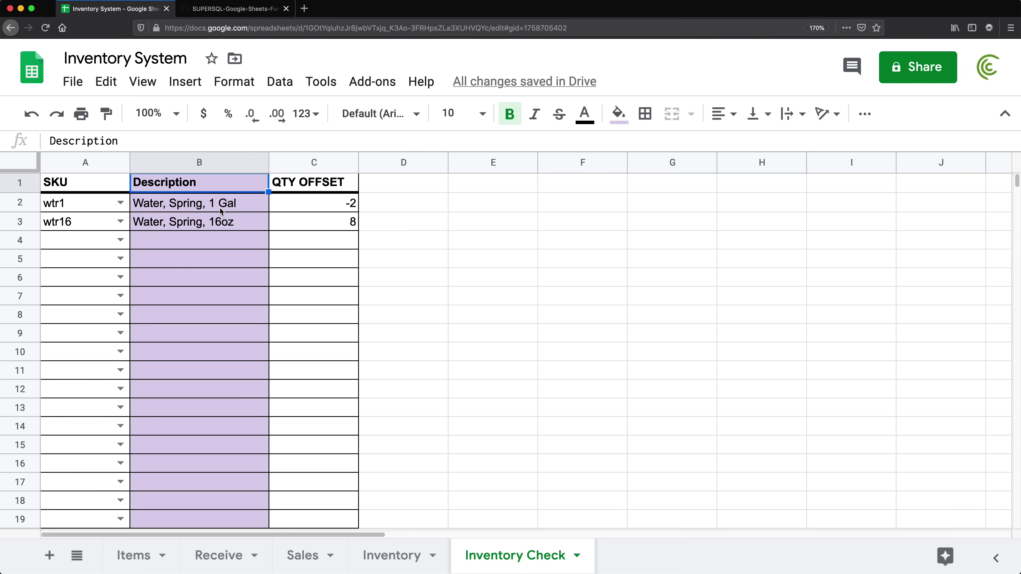
Compare the offset entries in Inventory Check with the Qty On Hand values on the Inventory sheet.
click(93, 240)
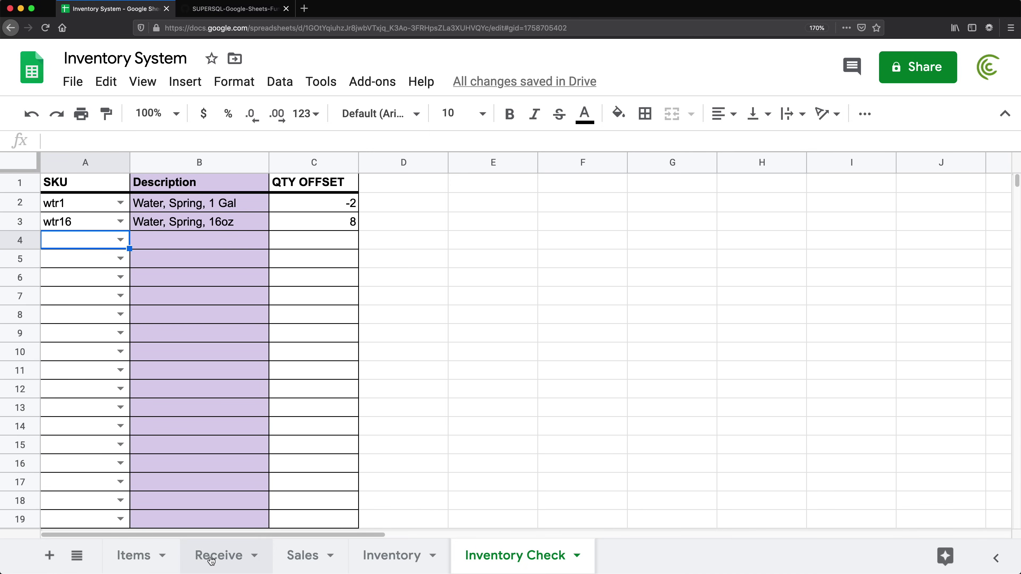
drag(97, 203, 402, 241)
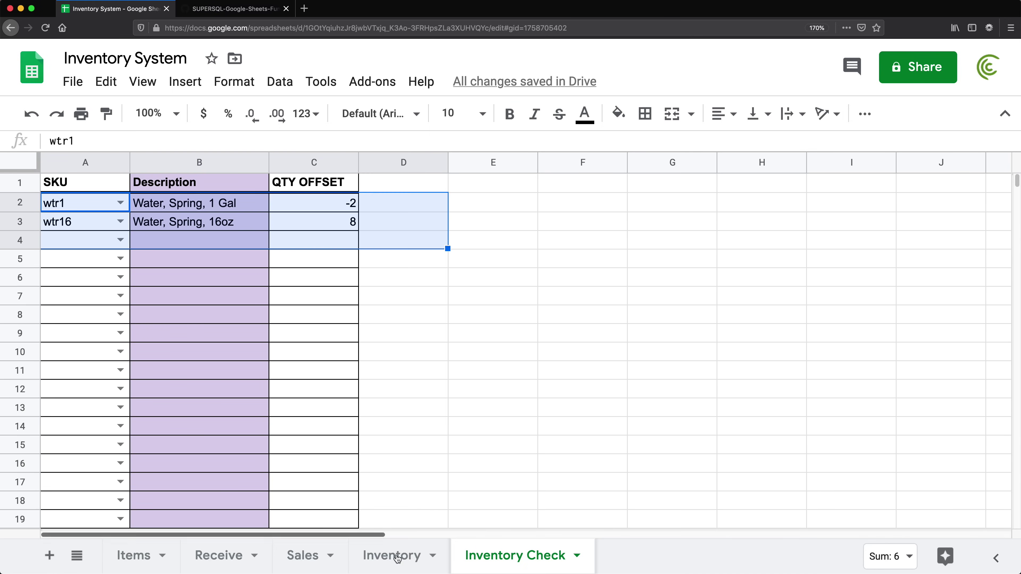
click(384, 557)
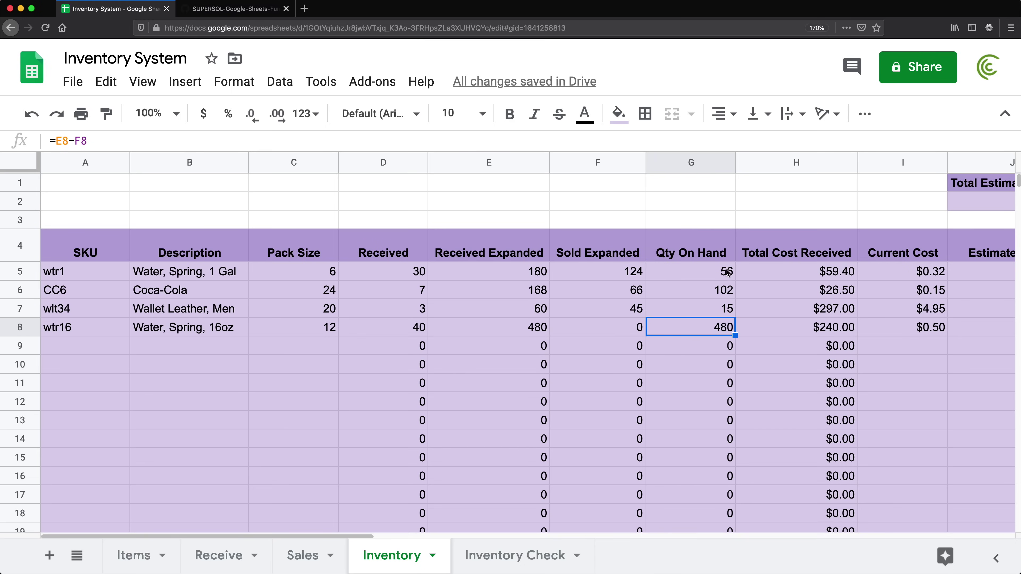
drag(728, 272, 724, 331)
click(515, 554)
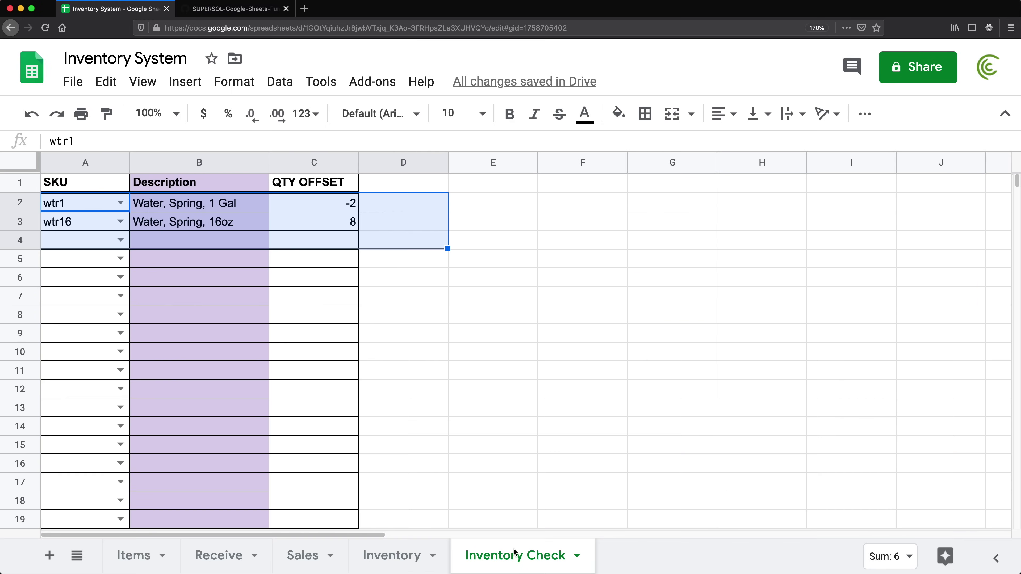
Copy the Date column from the Receive sheet into column D of Inventory Check.
click(402, 185)
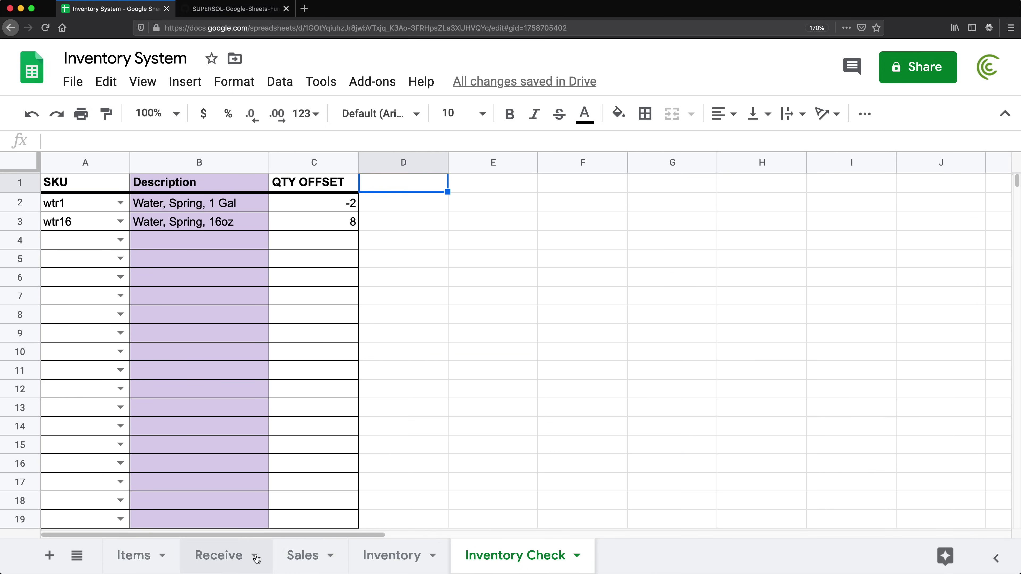
click(219, 557)
click(862, 162)
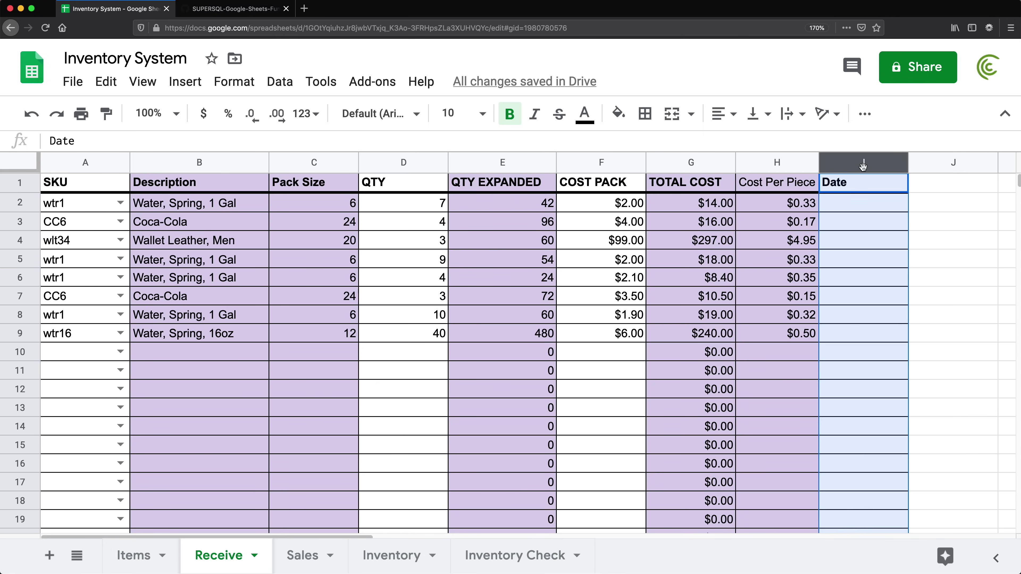
click(516, 555)
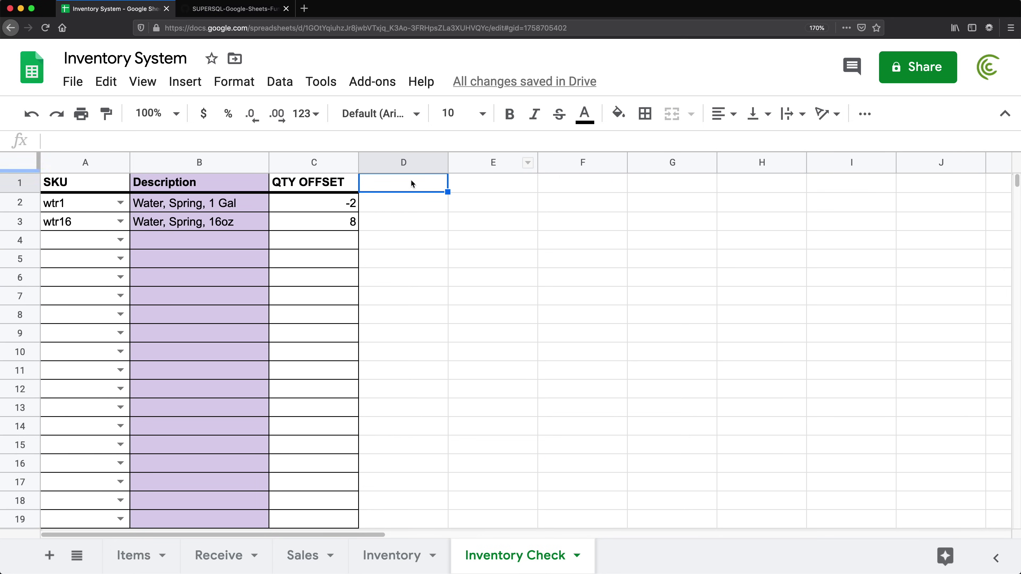
text(Date)
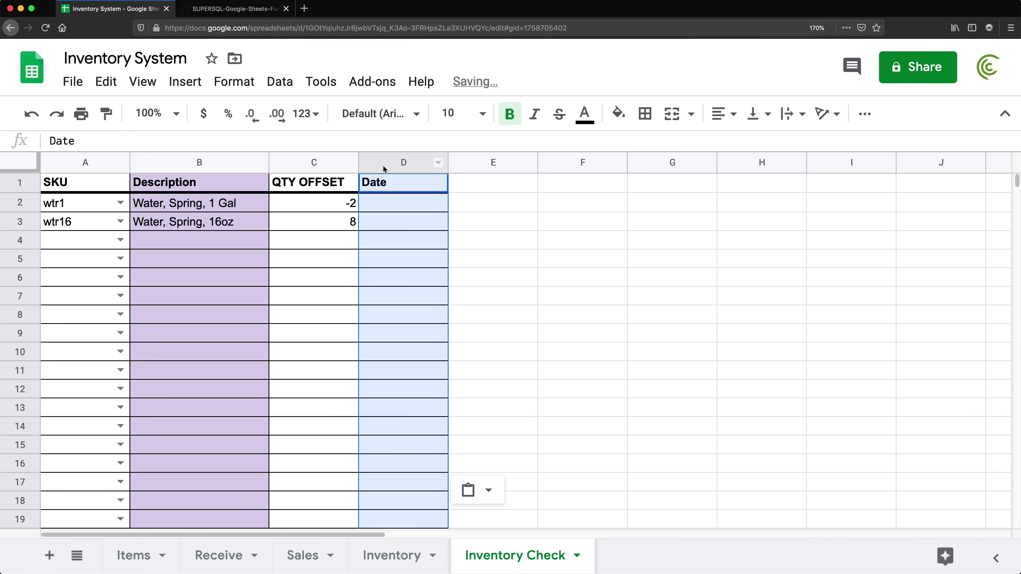
Set the date of the wtr1 entry in D2 to 2020-03-21.
click(385, 197)
double_click(384, 199)
key(Escape)
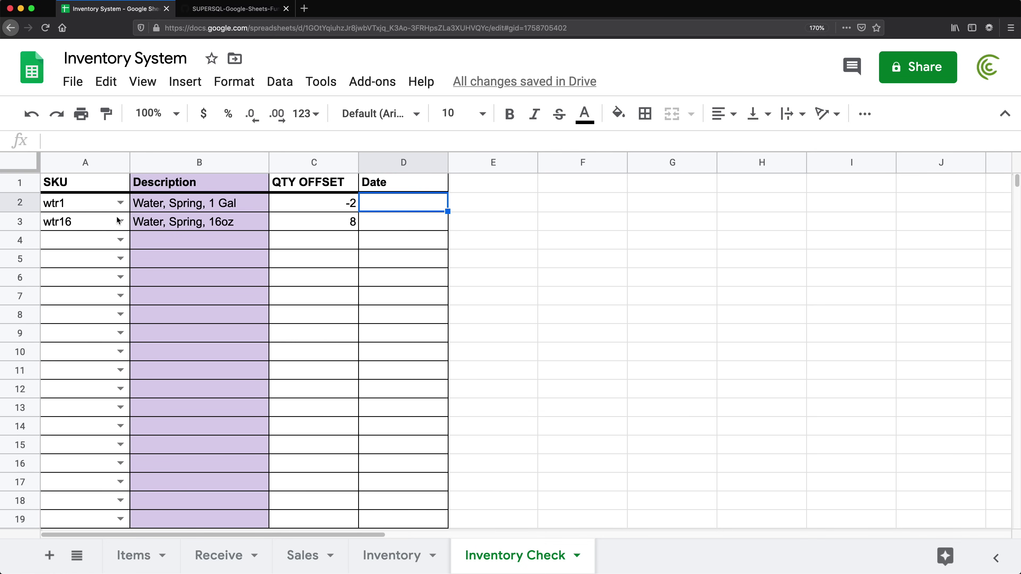
double_click(412, 201)
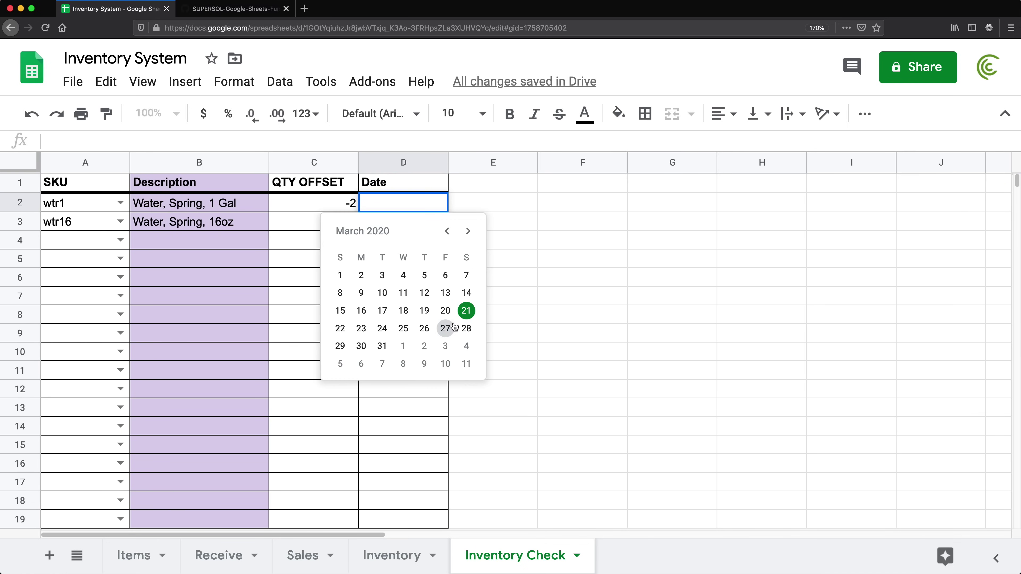
click(466, 318)
click(474, 231)
click(73, 187)
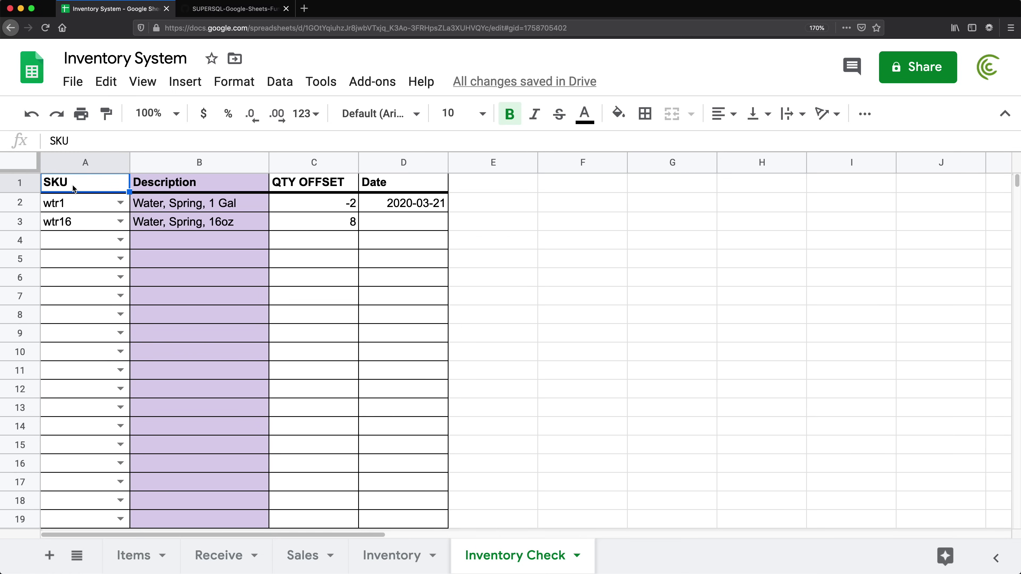
Inspect wtr1's Qty On Hand formula in G5 of the Inventory sheet.
key(super+equal)
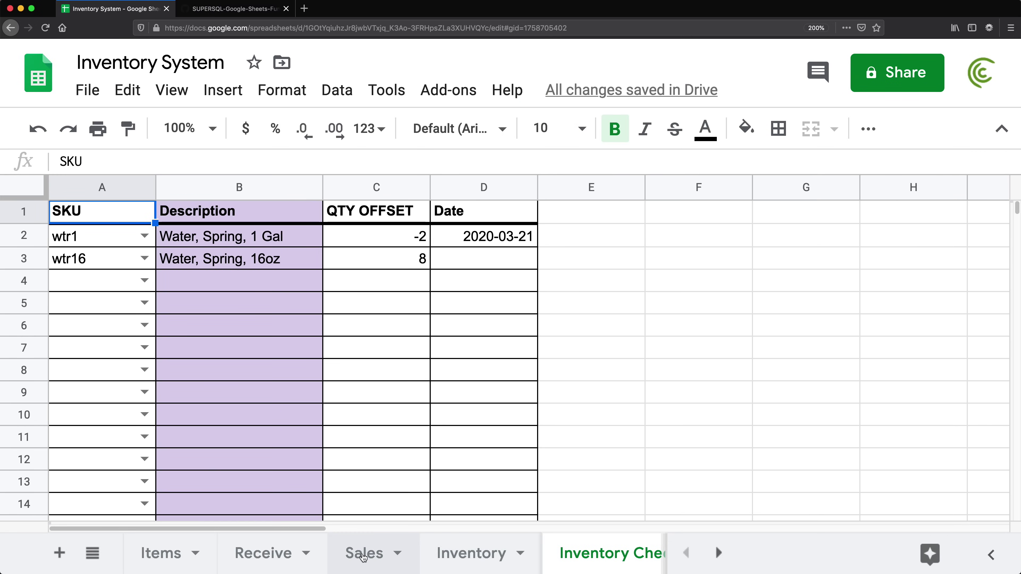
click(476, 554)
key(super+minus)
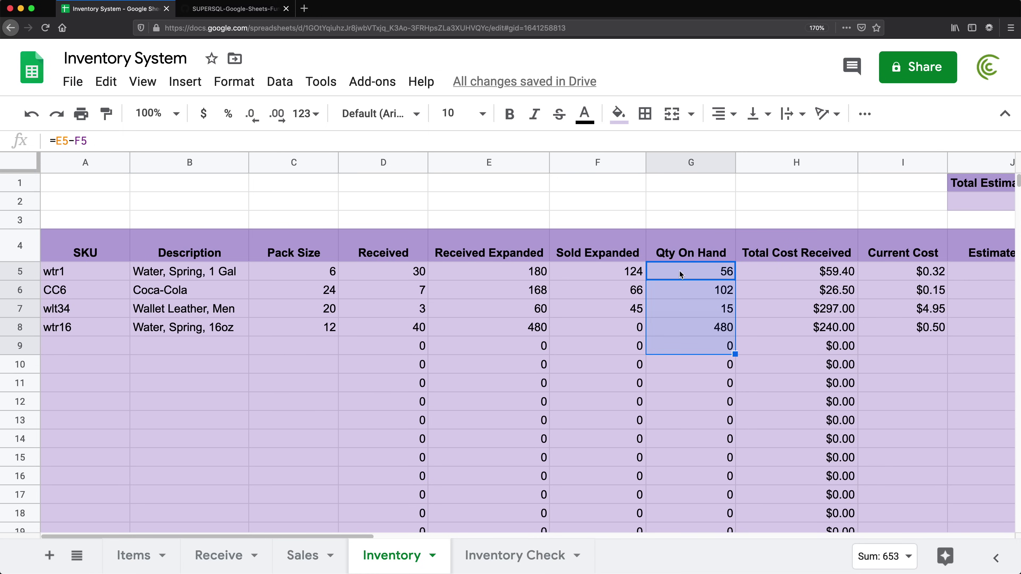
click(686, 275)
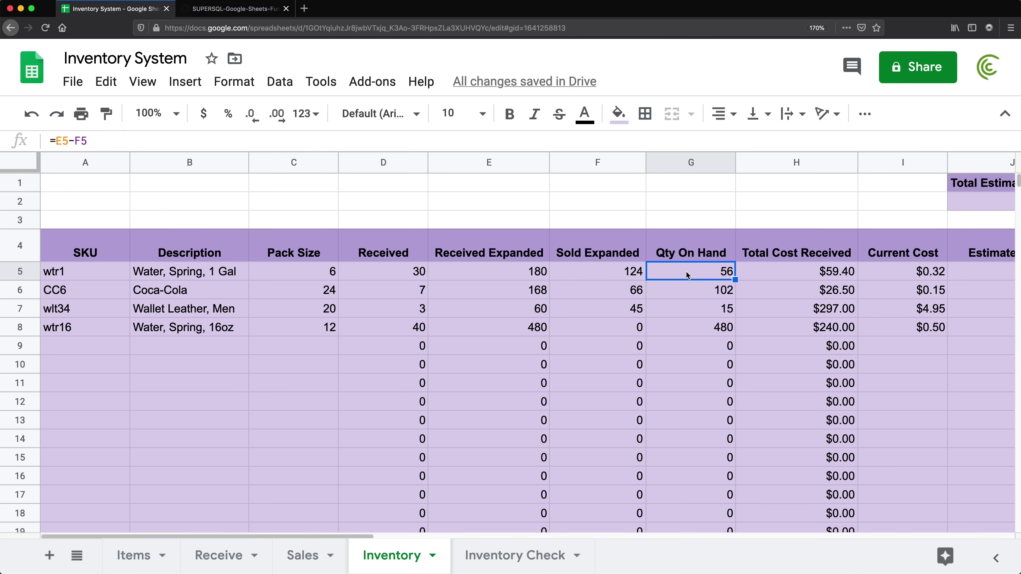
double_click(709, 277)
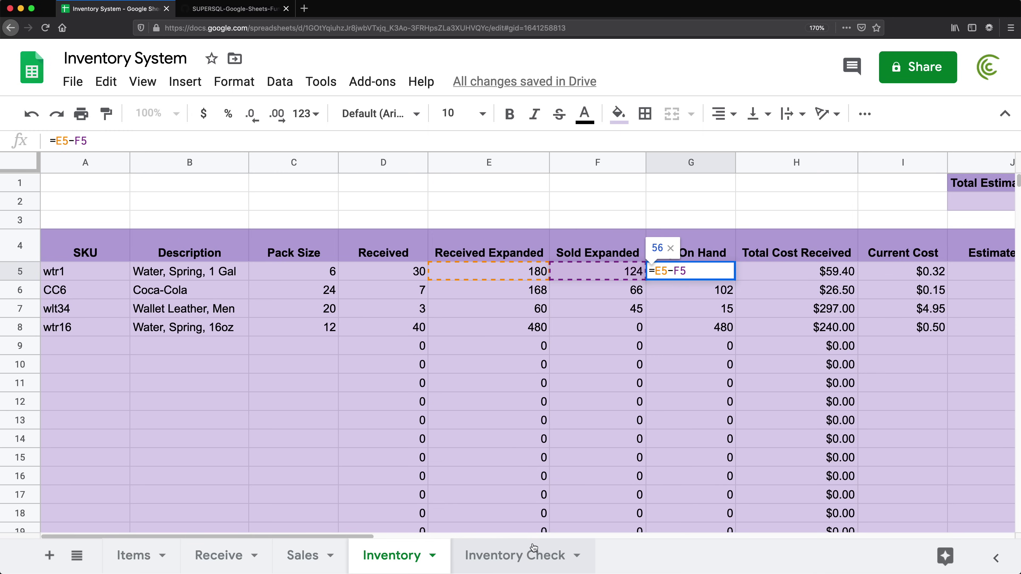
Add a second wtr16 entry in row 4 of Inventory Check with a QTY OFFSET of -2.
click(520, 568)
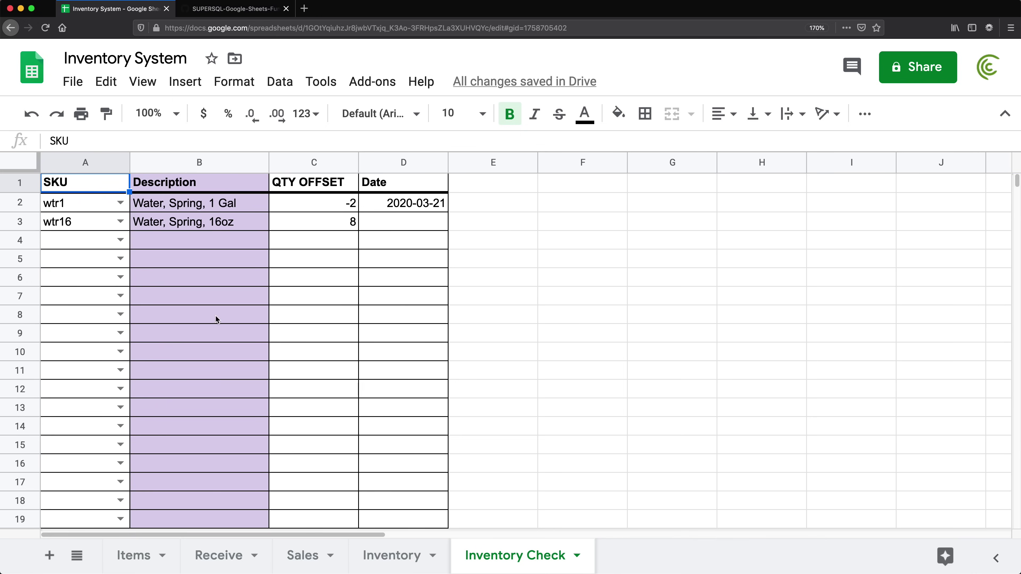
click(120, 241)
click(100, 337)
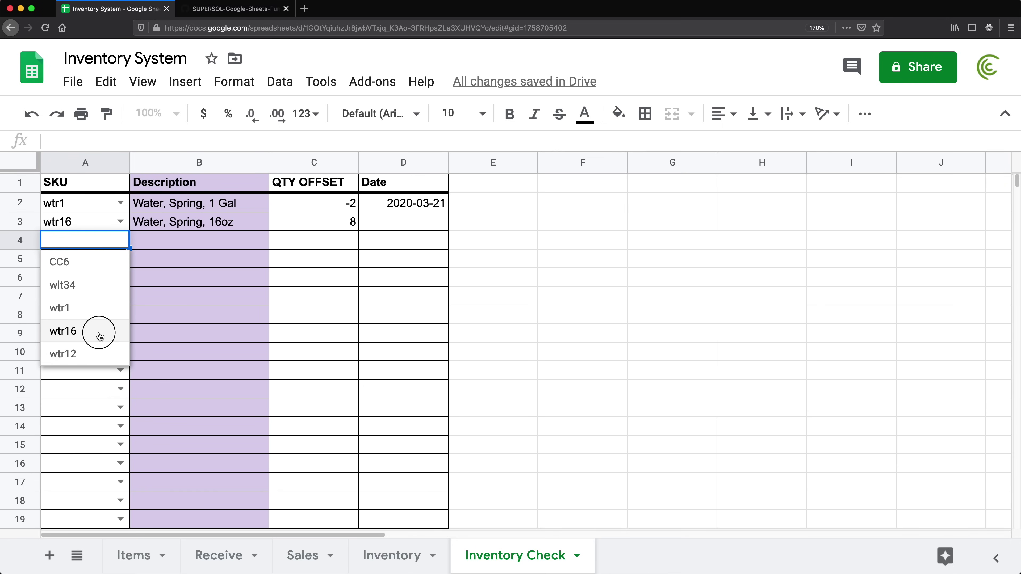
click(313, 240)
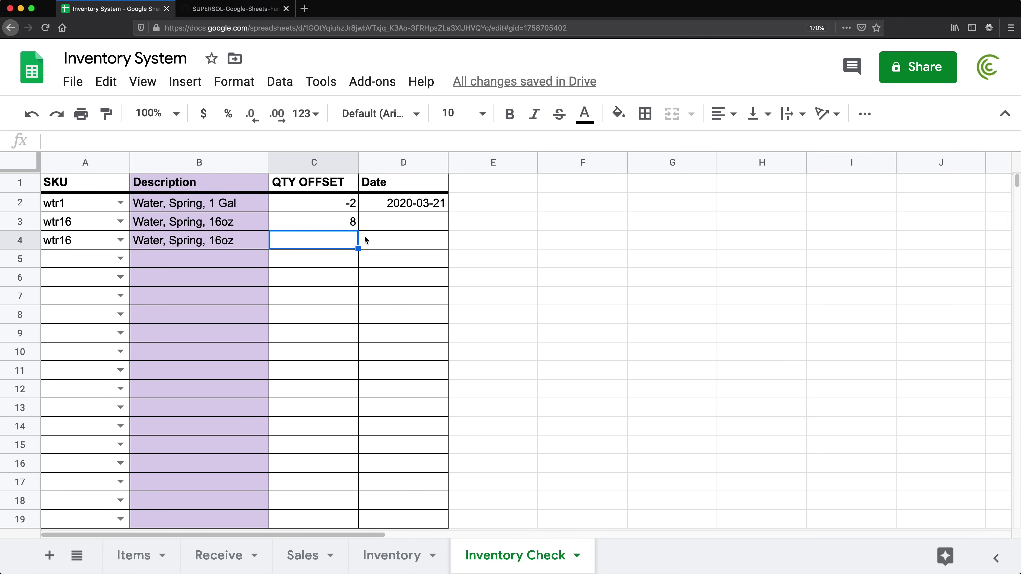
text(-2)
key(Return)
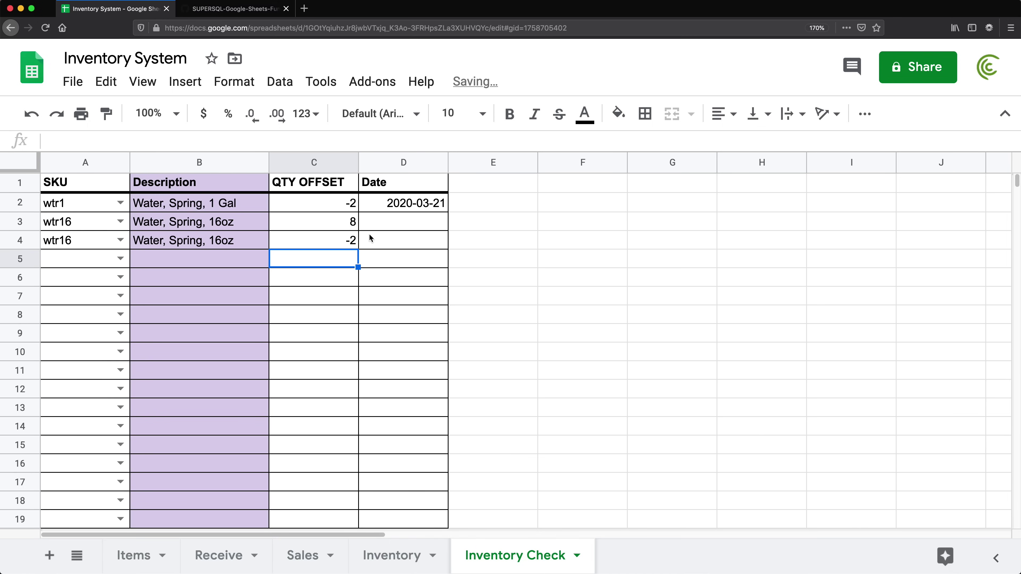
Date the two wtr16 entries, setting D4 to 2020-03-19 and D3 to 2020-03-03.
click(412, 240)
click(412, 240)
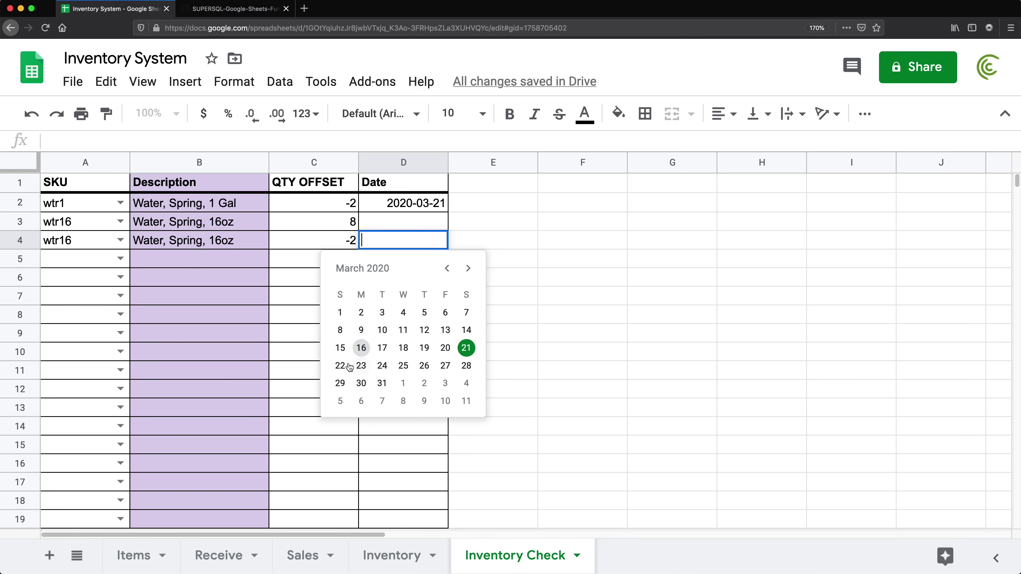
click(428, 349)
click(404, 227)
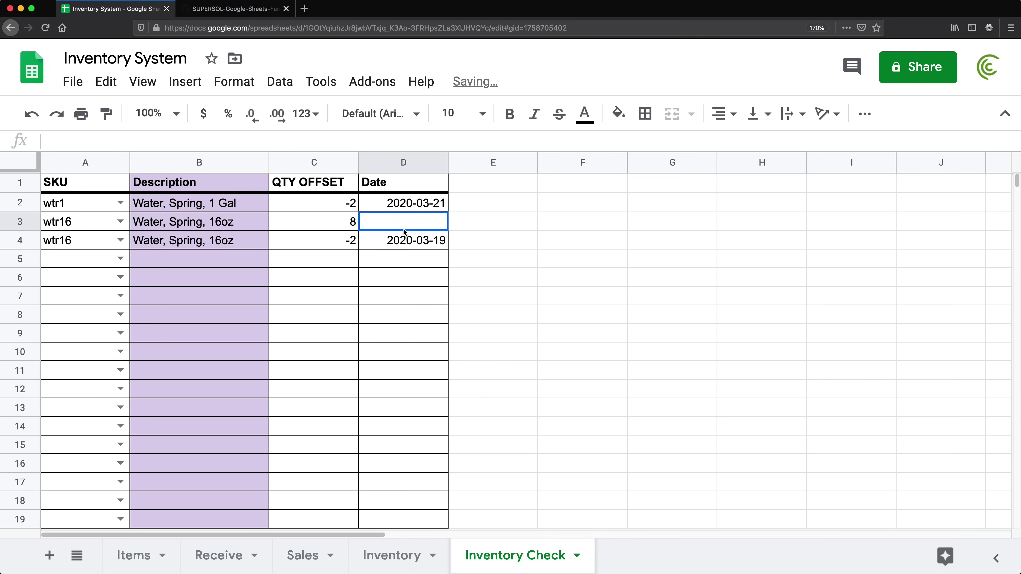
click(403, 227)
click(382, 294)
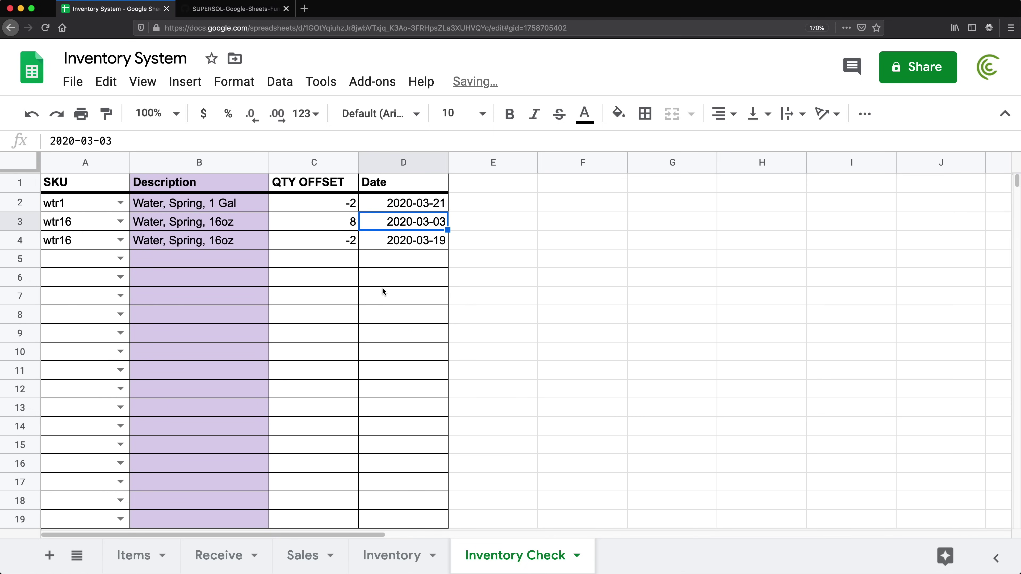
click(378, 281)
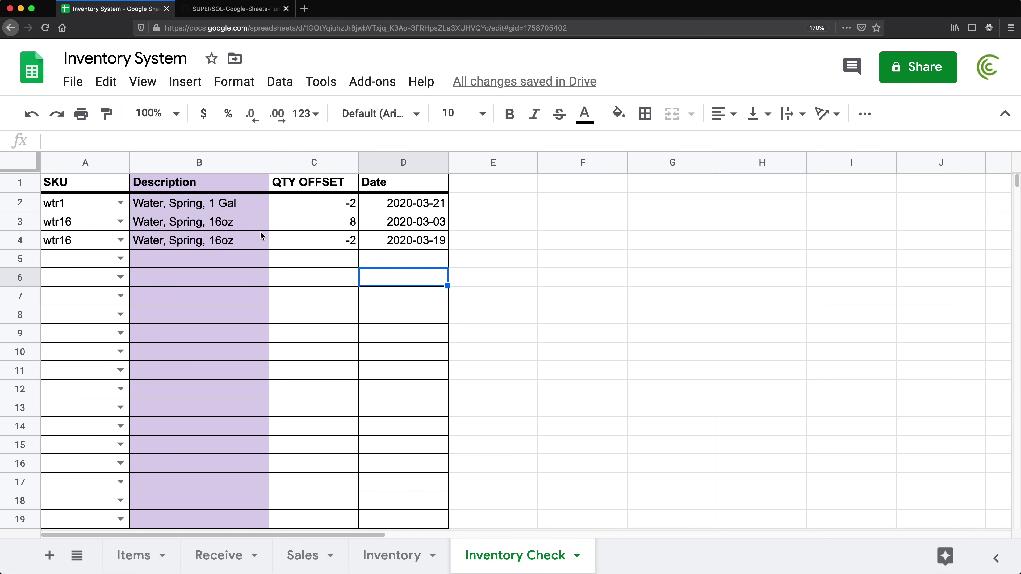
Extend wtr1's Qty On Hand formula in Inventory G5 with +SUMIFS, using 'Inventory Check'!$C$2:$C as the sum range.
drag(304, 203, 303, 241)
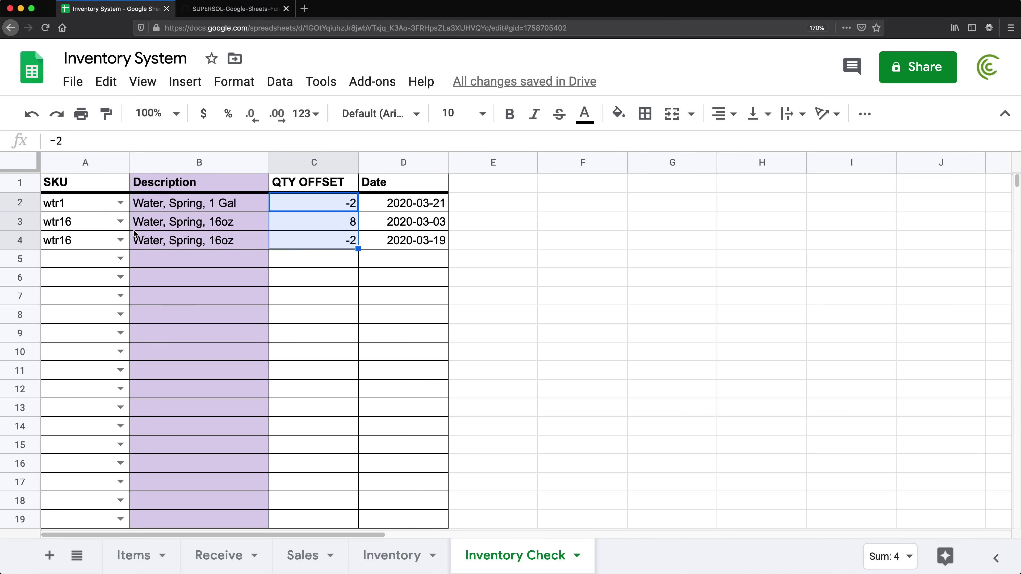
drag(85, 209, 85, 240)
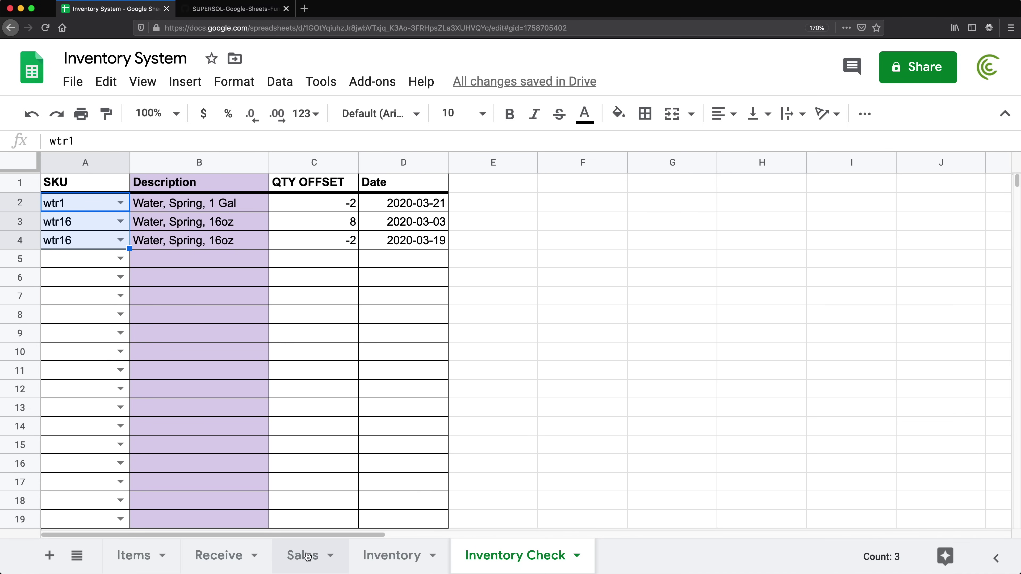
click(402, 555)
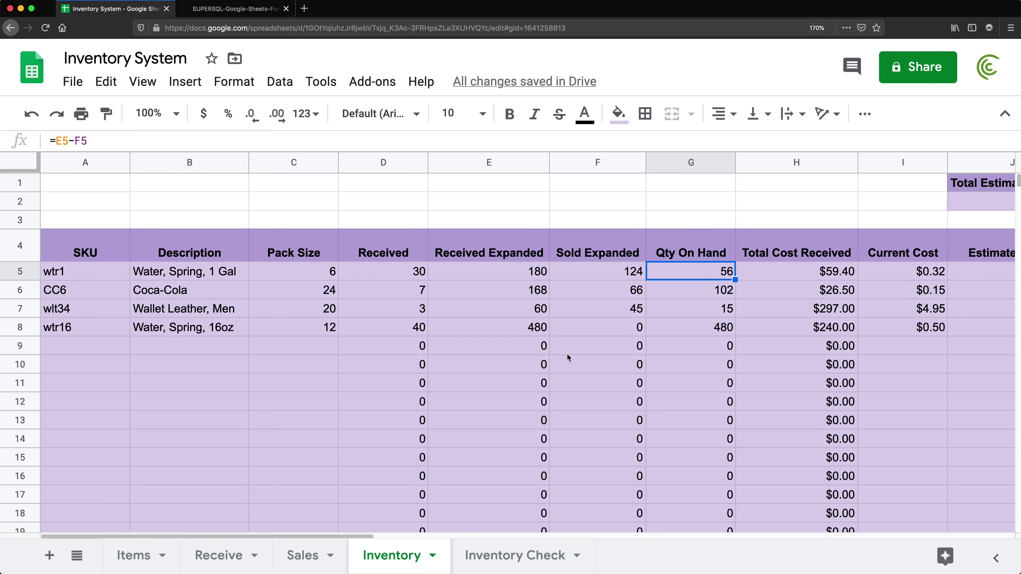
double_click(677, 273)
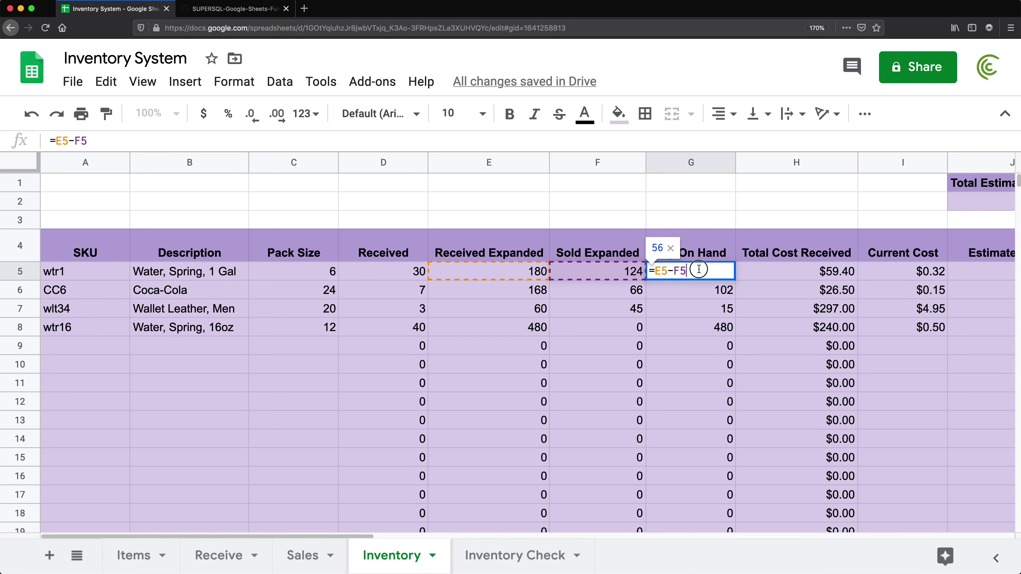
text(+)
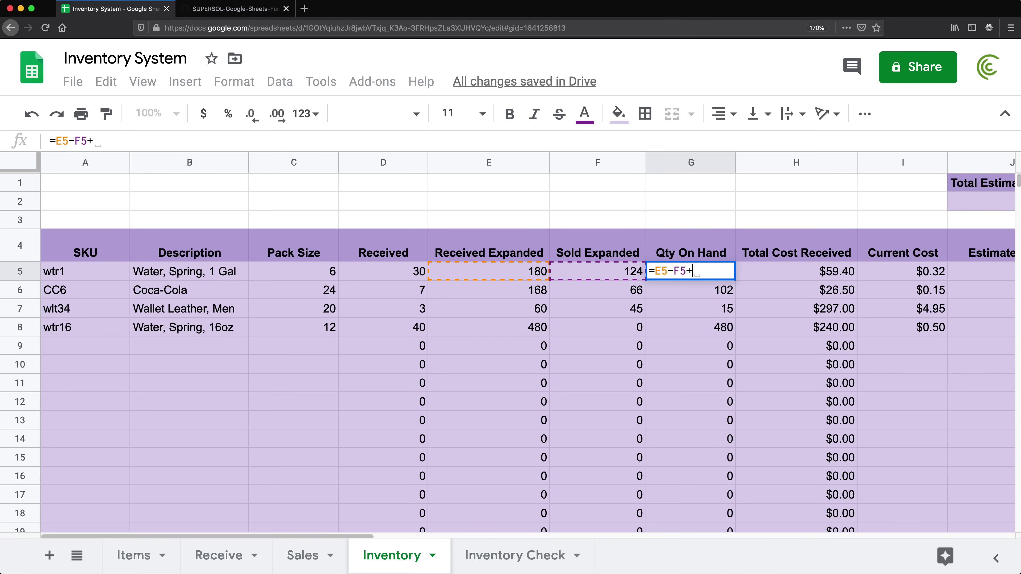
text(SUMIFS()
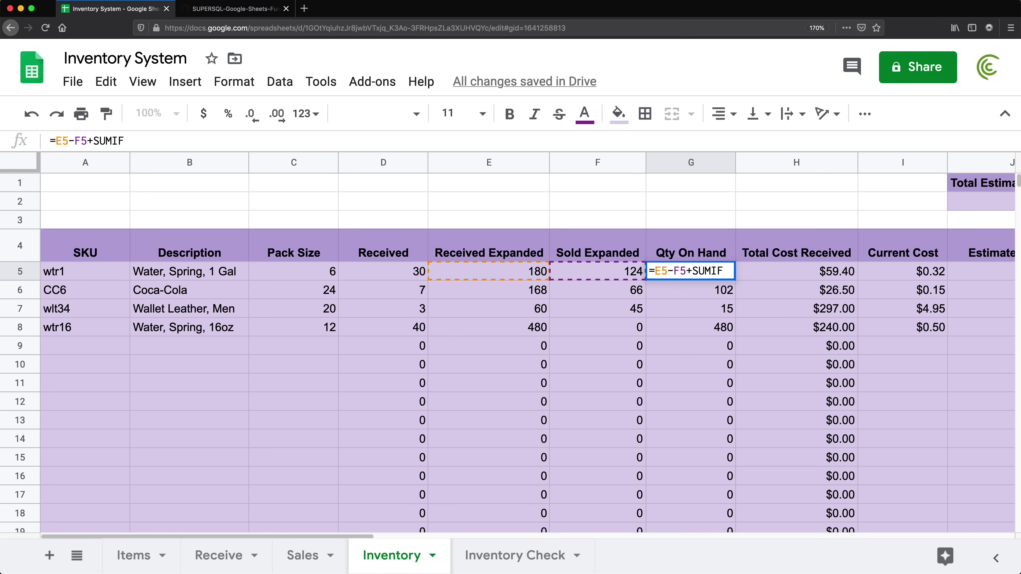
click(519, 563)
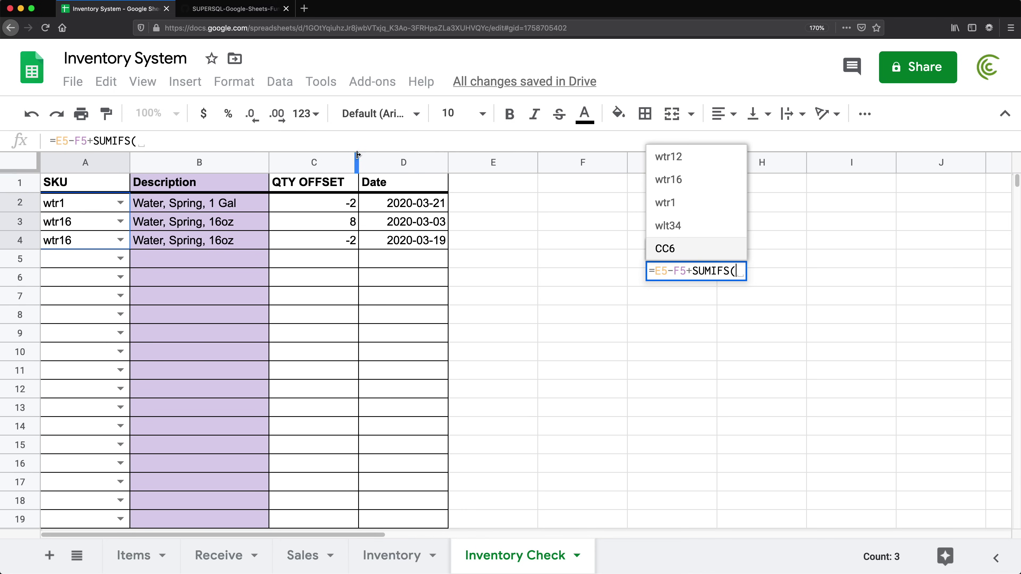
drag(312, 203, 318, 299)
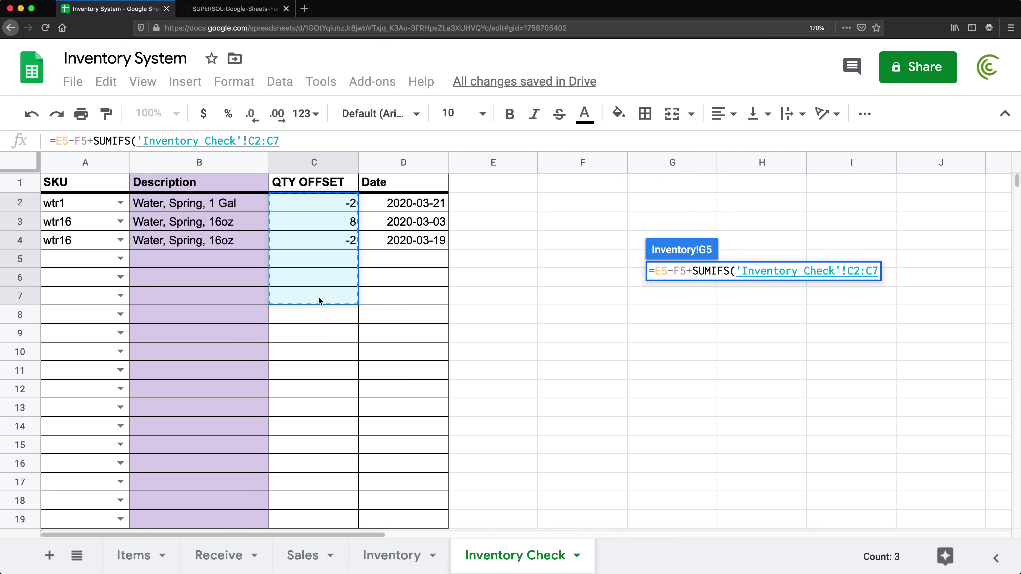
key(F4)
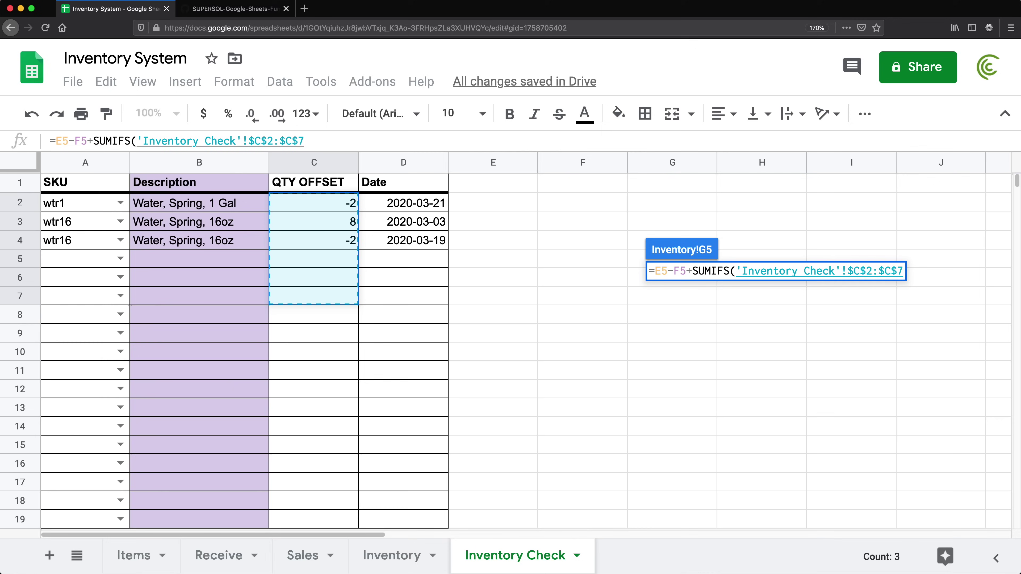
key(BackSpace)
key(BackSpace)
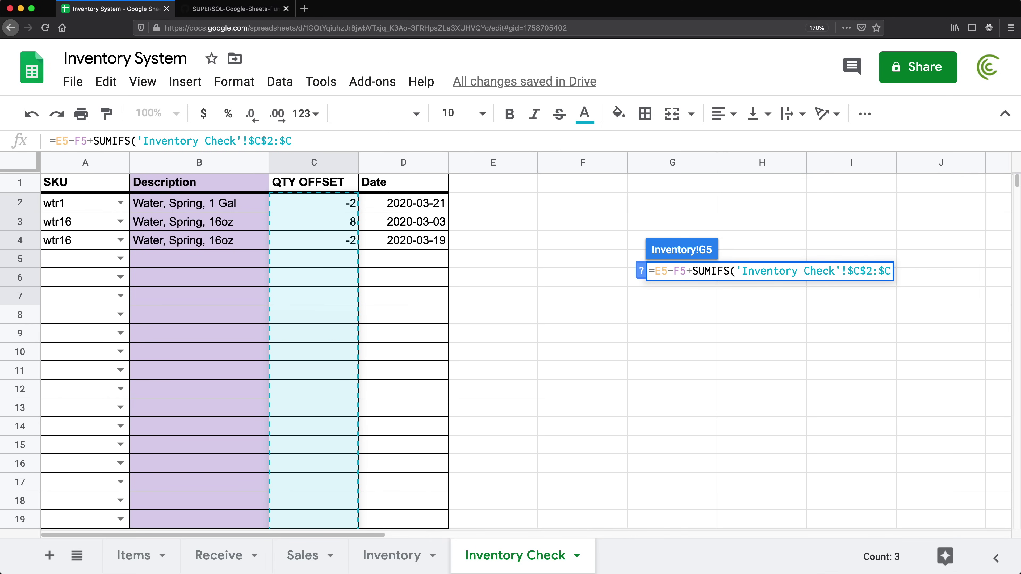
Complete the SUMIFS in G5 with criteria range 'Inventory Check'!$A$2:$A and the SKU in A5 as criterion.
text(,)
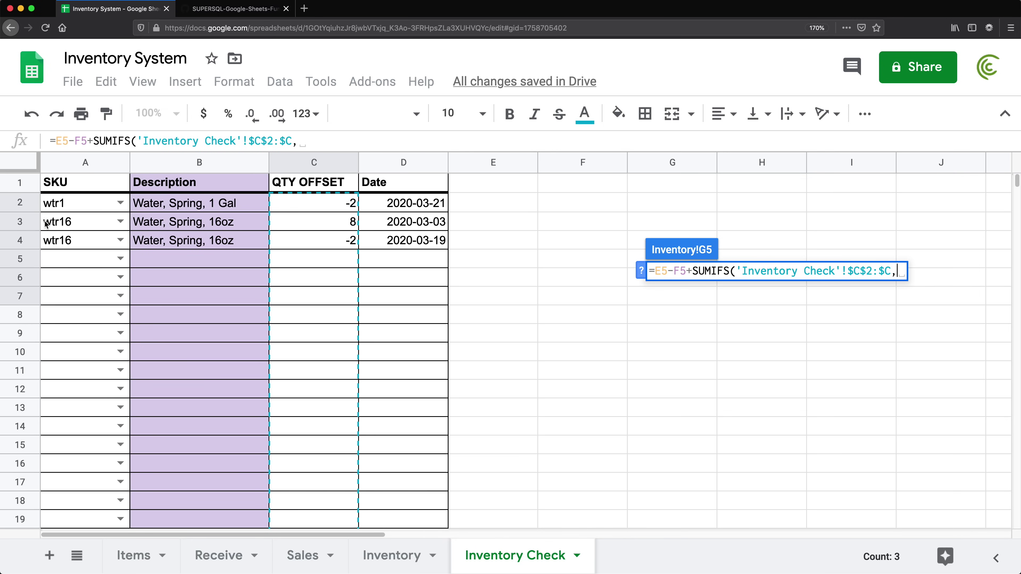
drag(80, 203, 64, 291)
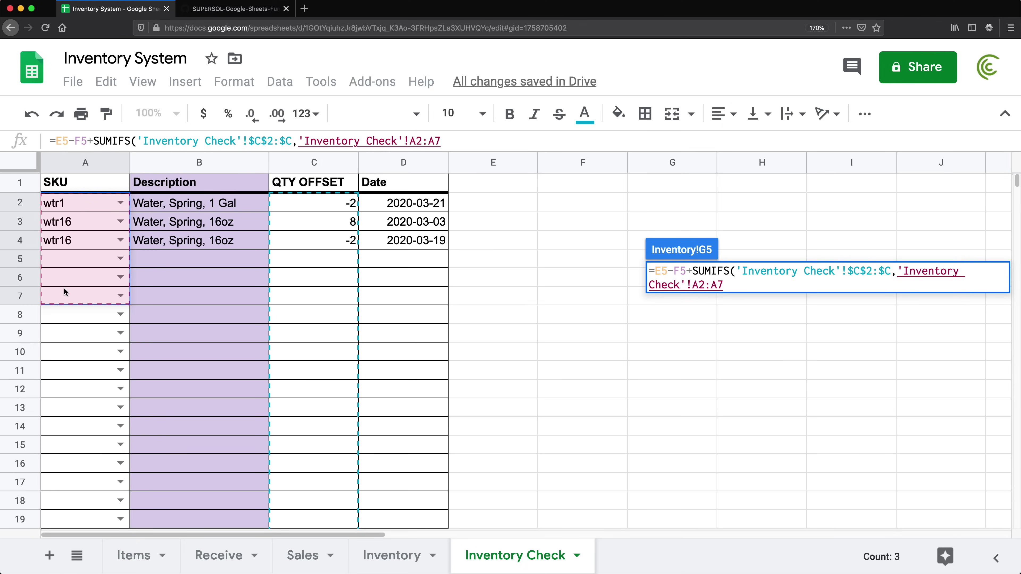
key(F4)
key(BackSpace)
key(BackSpace)
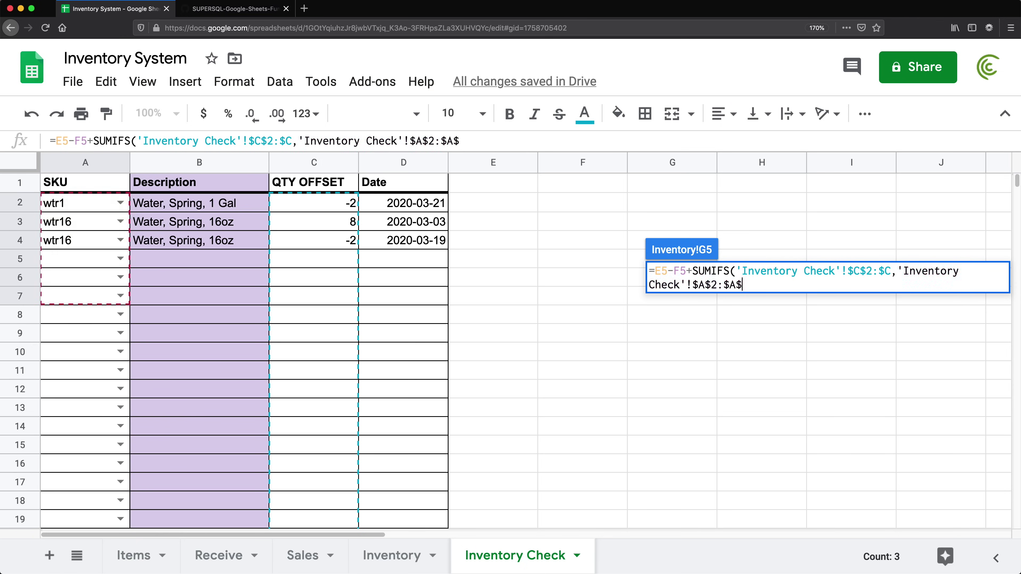
text(,)
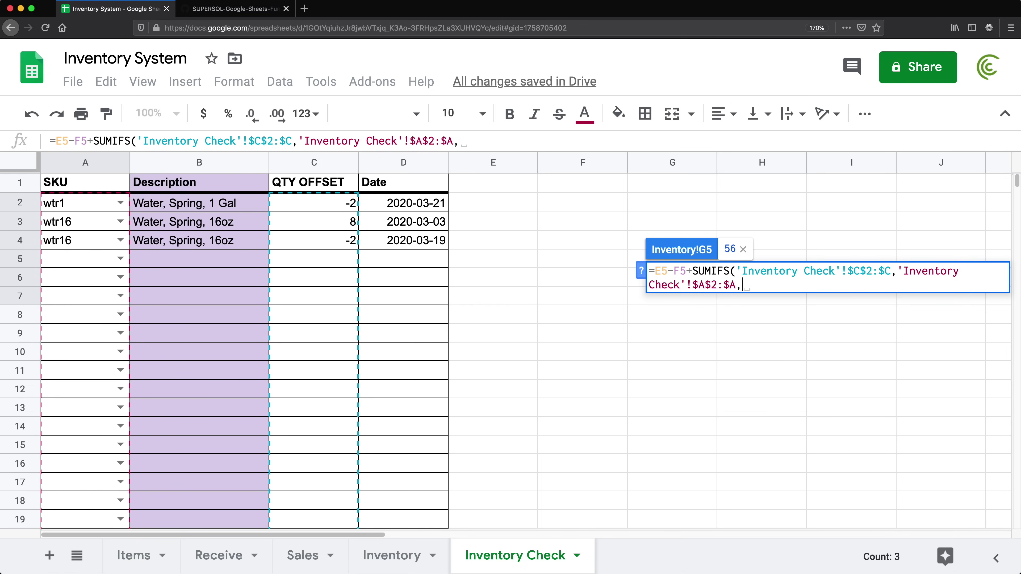
click(383, 556)
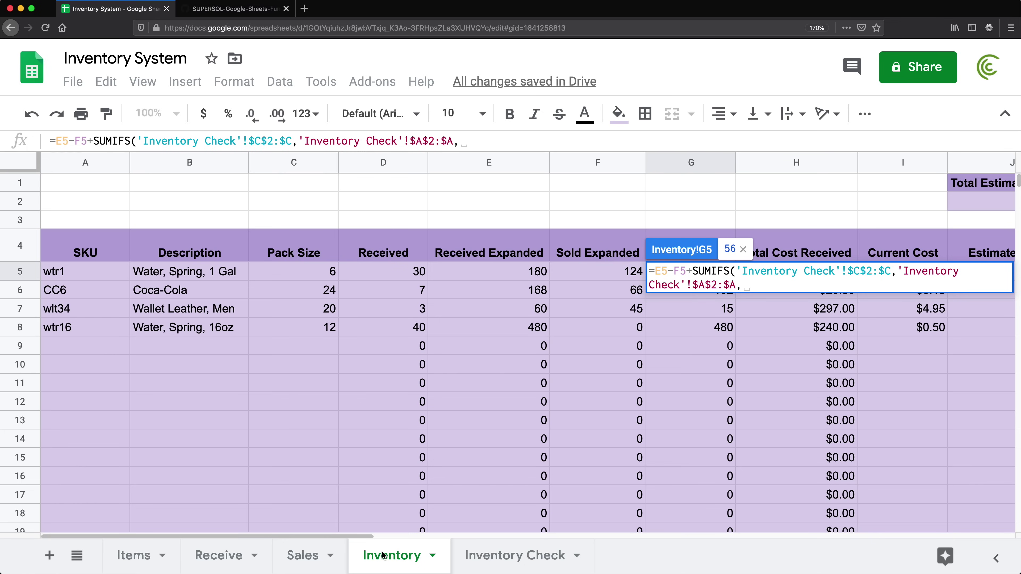
click(88, 273)
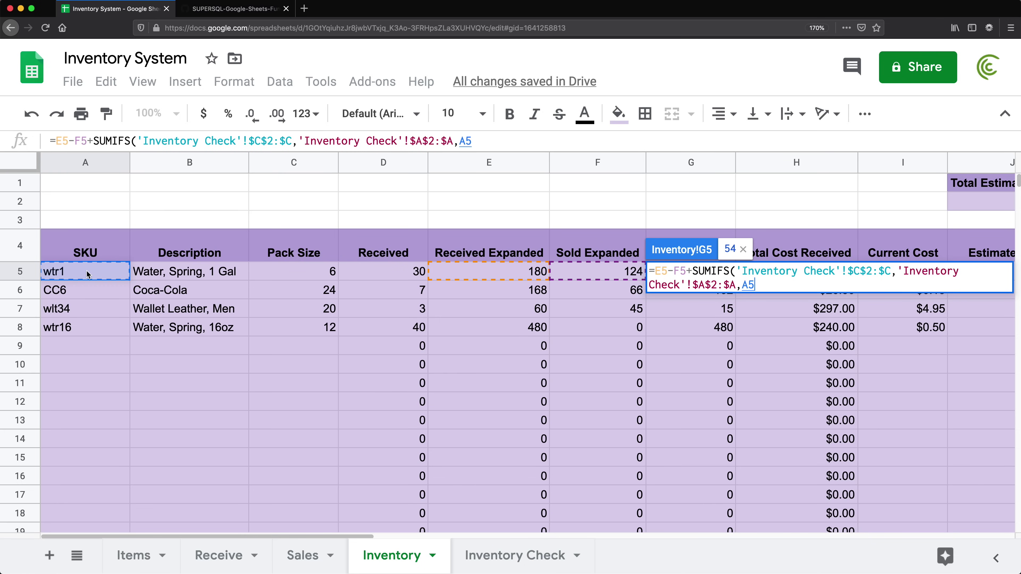
key(Return)
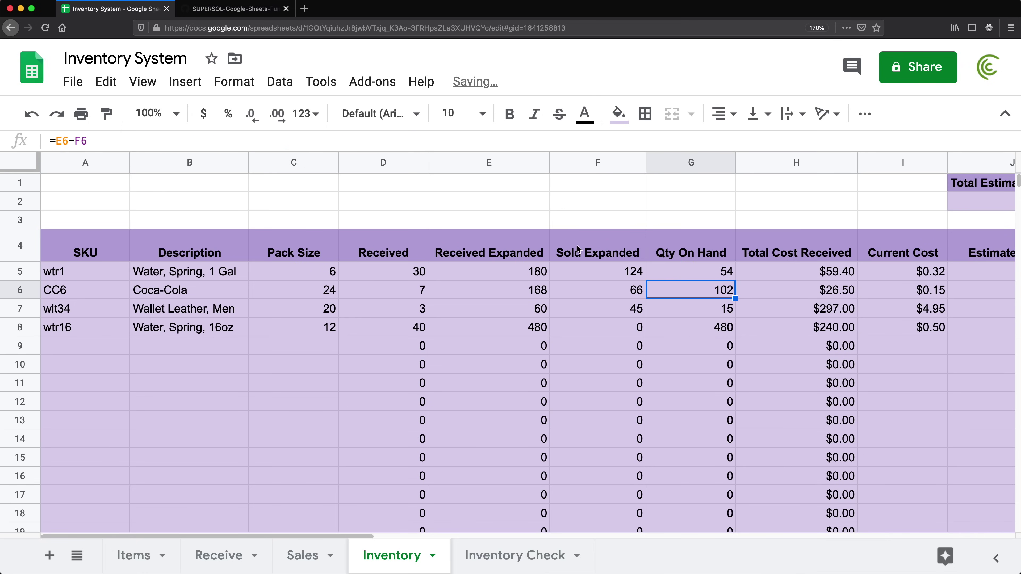
Fill the G5 formula down the entire Qty On Hand column of the Inventory sheet.
click(725, 271)
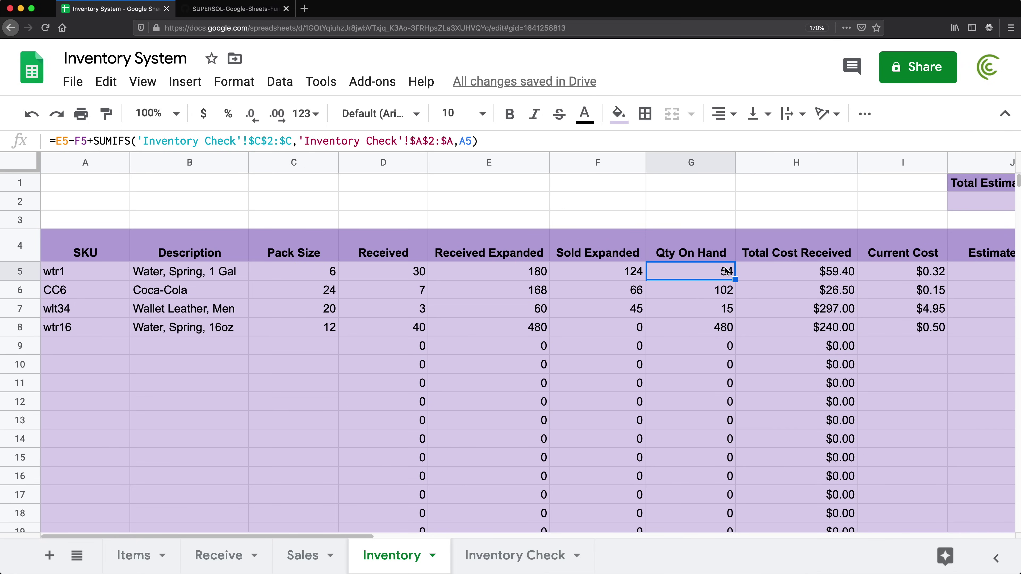
key(super+shift+Down)
key(super+d)
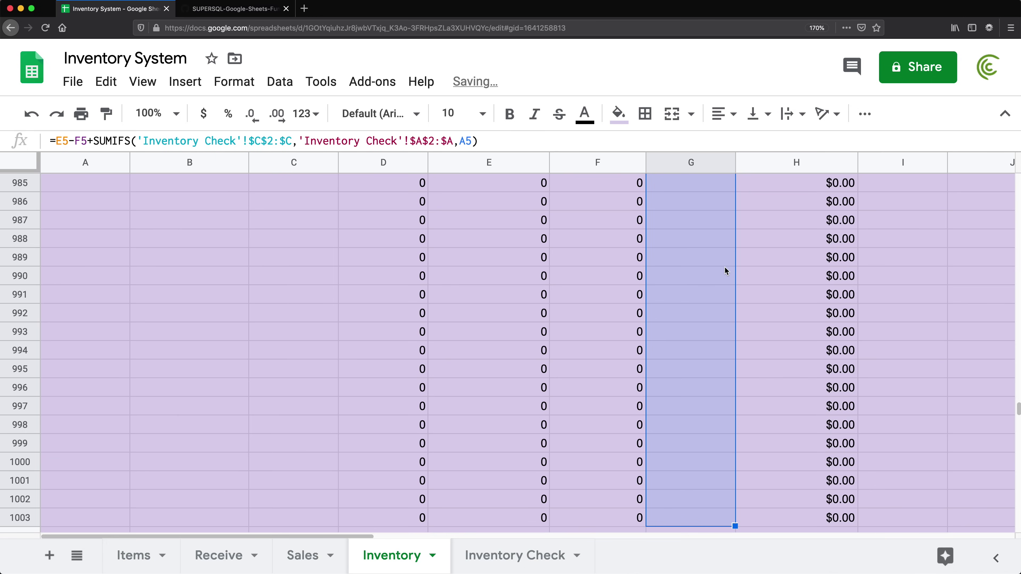
key(super+shift+Up)
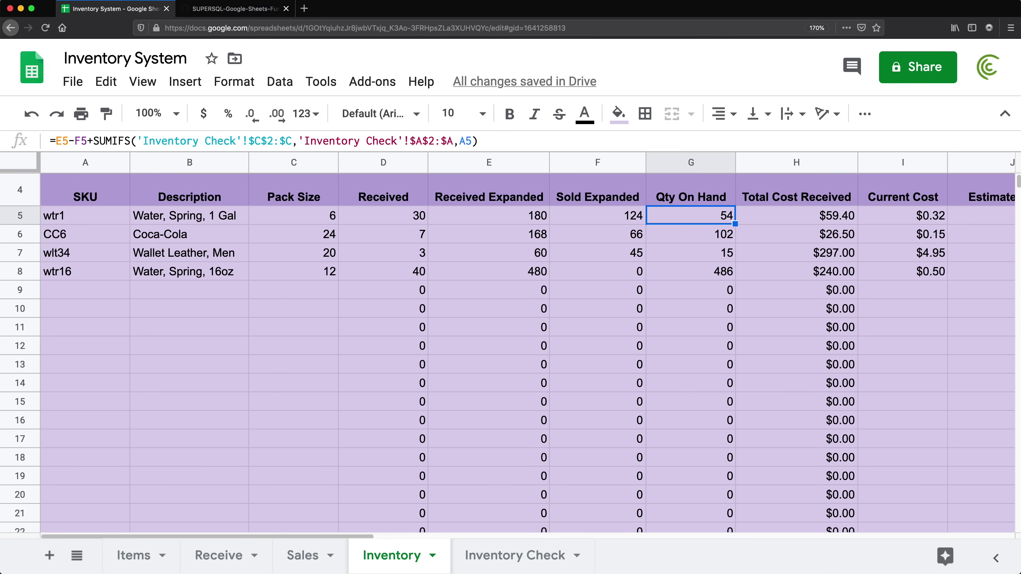
scroll(682, 287, up, 2)
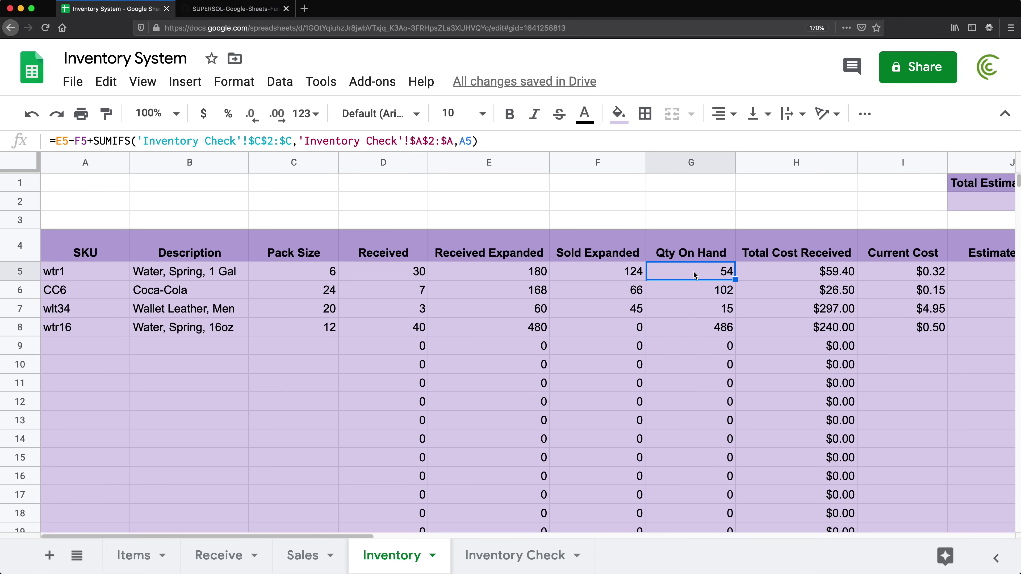
Set wtr1's QTY OFFSET in C2 of Inventory Check to 2 and check its Qty On Hand in Inventory.
click(534, 555)
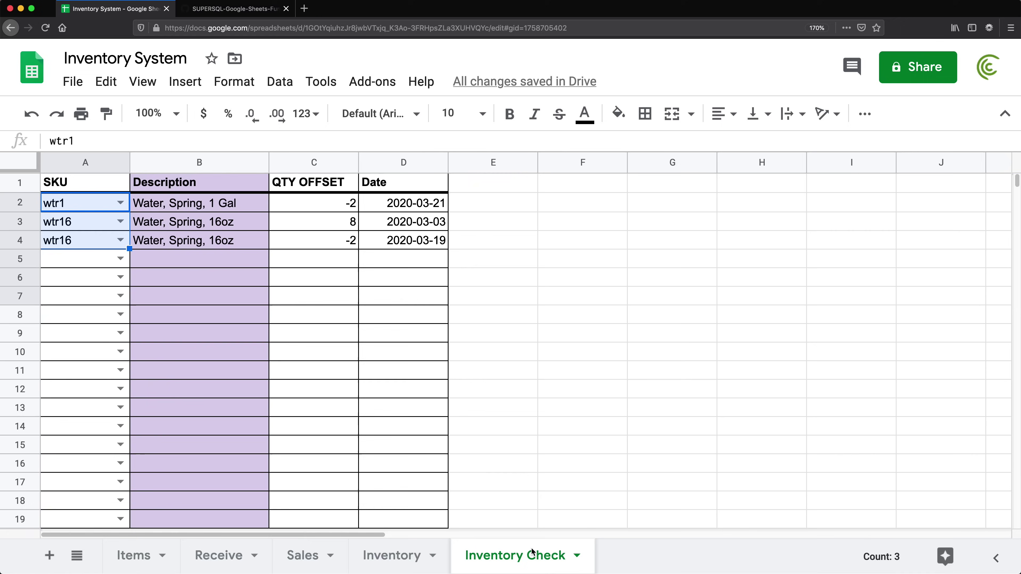
click(320, 204)
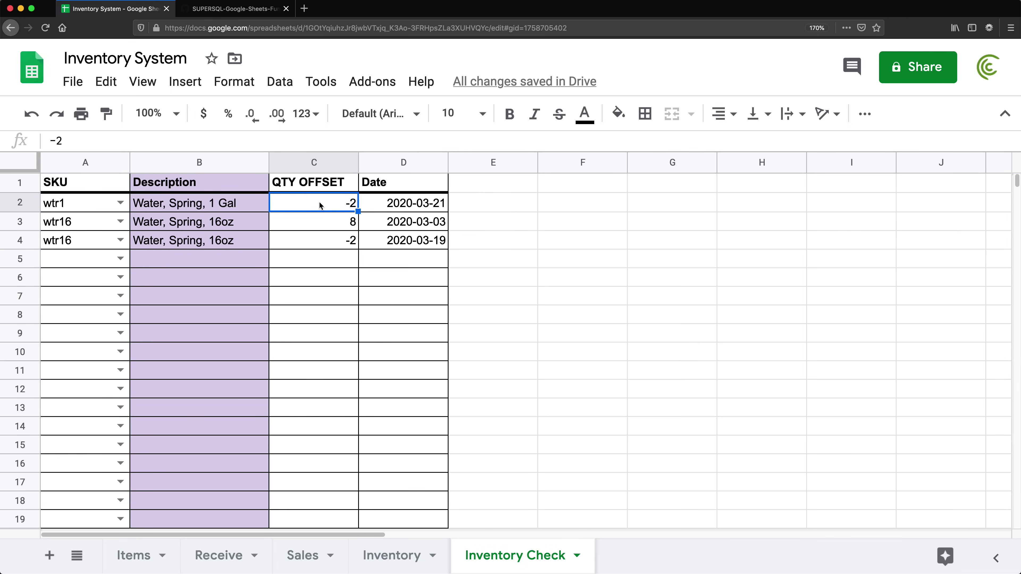
text(2)
key(Return)
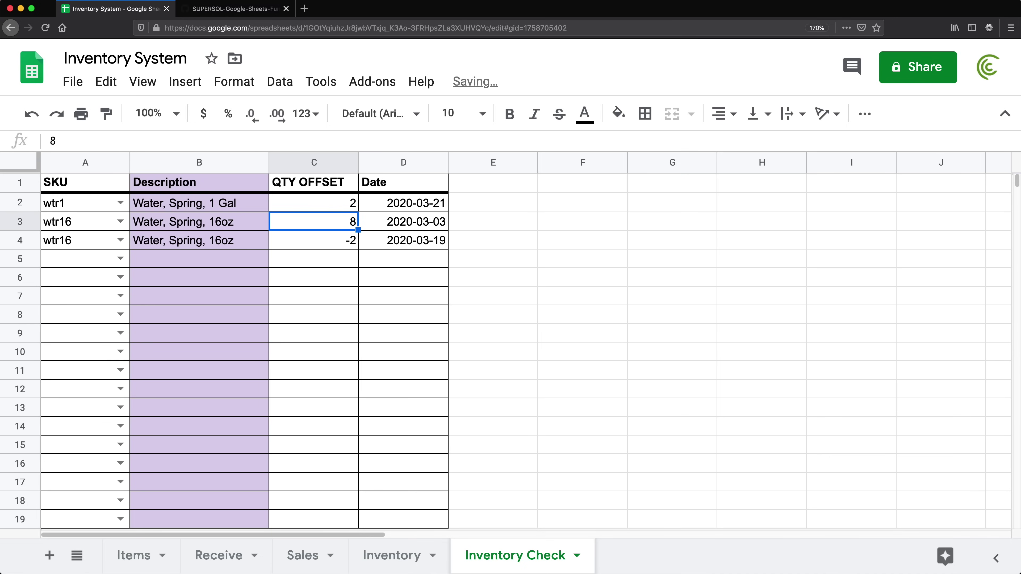
click(392, 555)
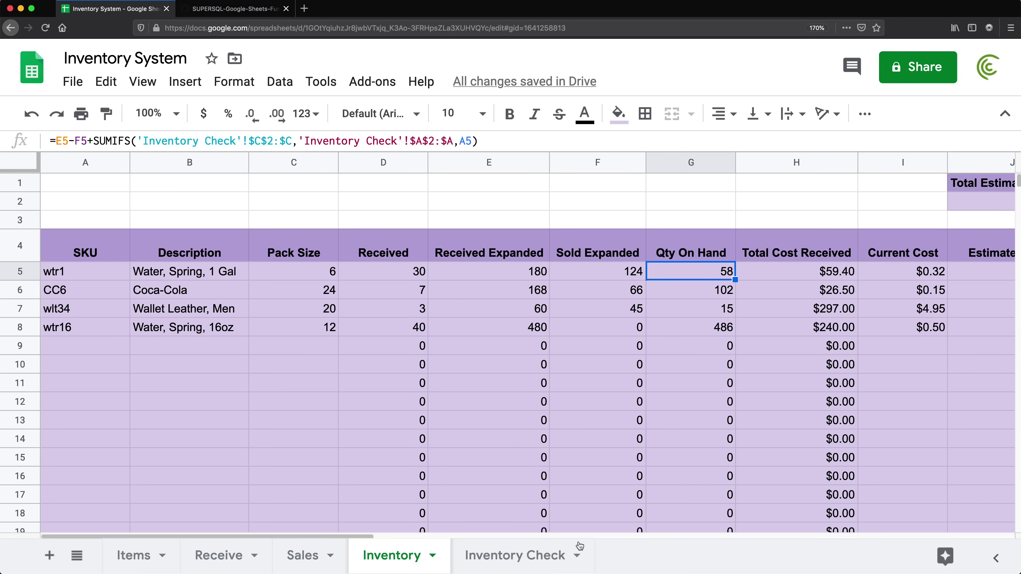
Restore wtr1's QTY OFFSET in C2 of Inventory Check to -2 and recheck its Qty On Hand in Inventory.
click(516, 555)
click(332, 206)
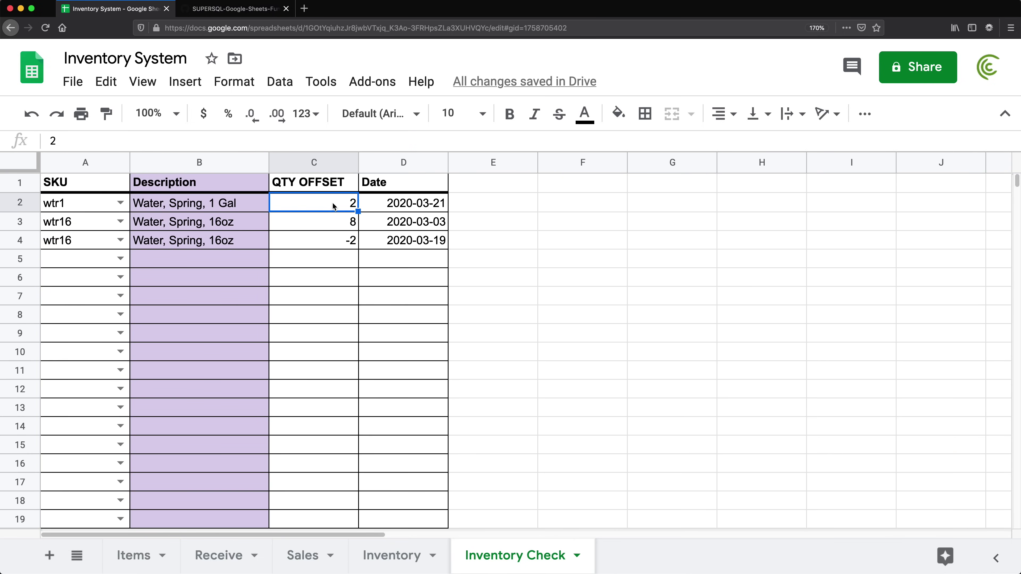
text(-2)
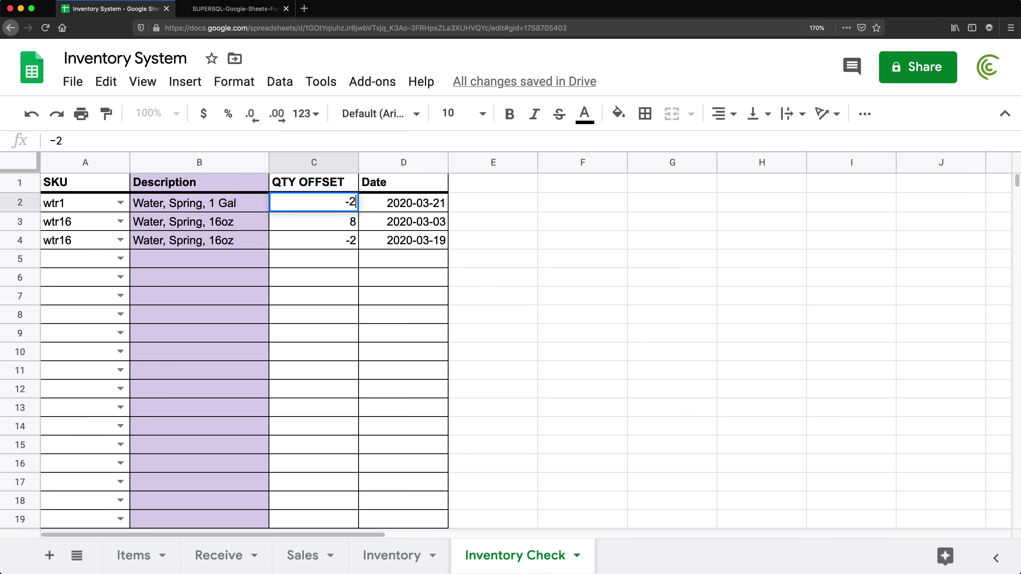
key(Return)
click(428, 559)
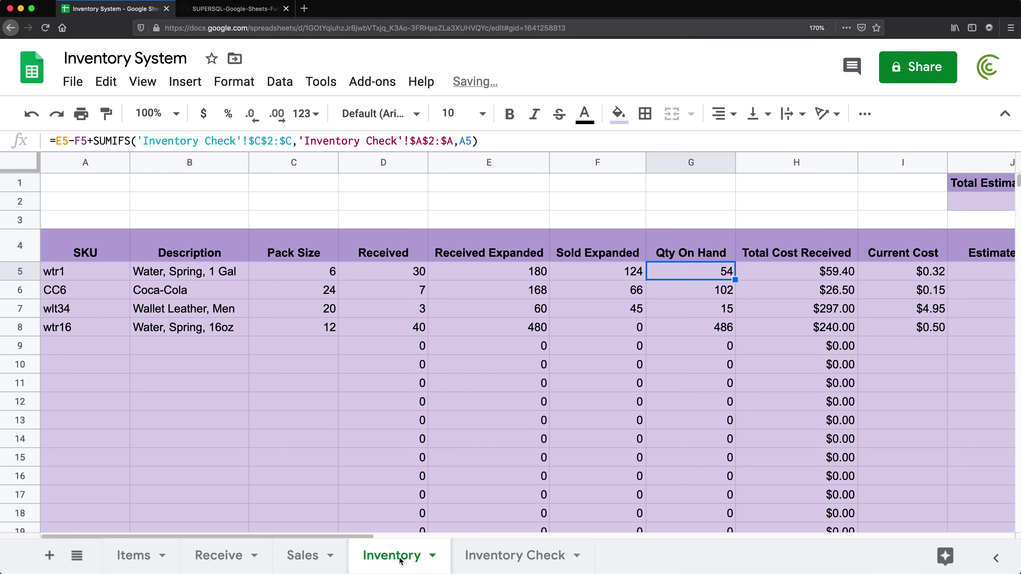
Add a second wtr1 entry in row 5 of Inventory Check with a QTY OFFSET of 8, and review the Inventory sheet.
click(484, 557)
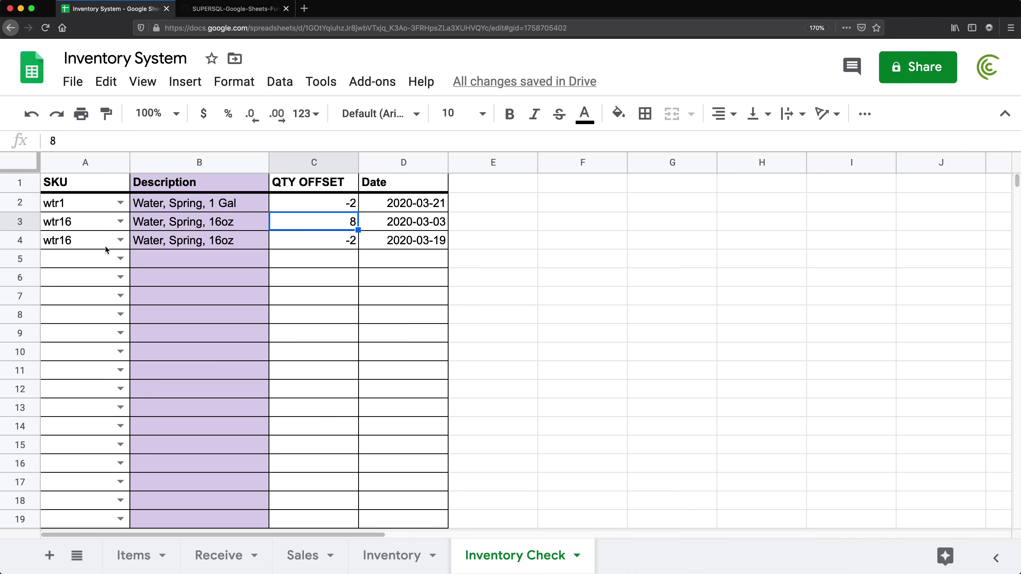
click(100, 259)
click(119, 258)
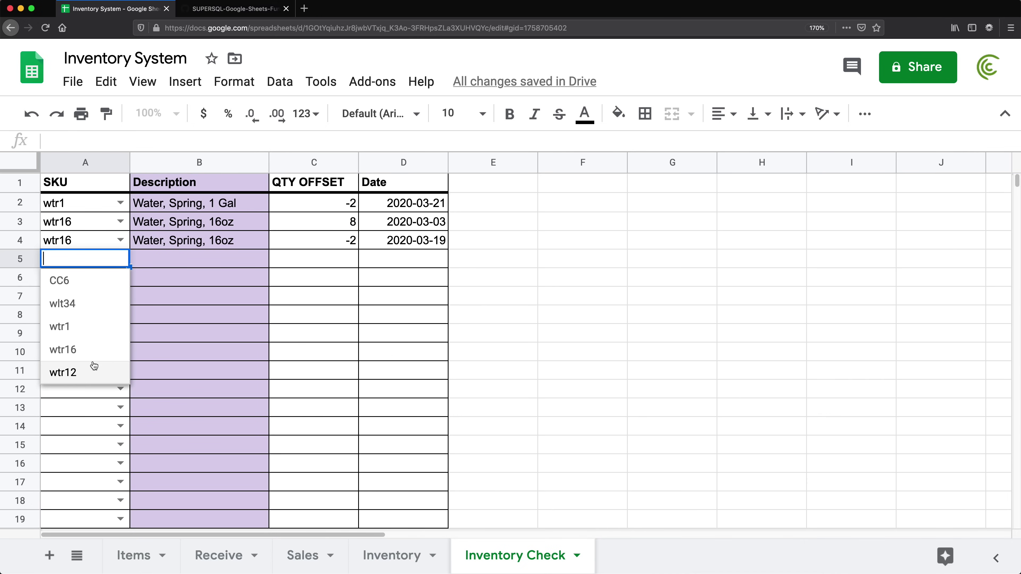
click(97, 336)
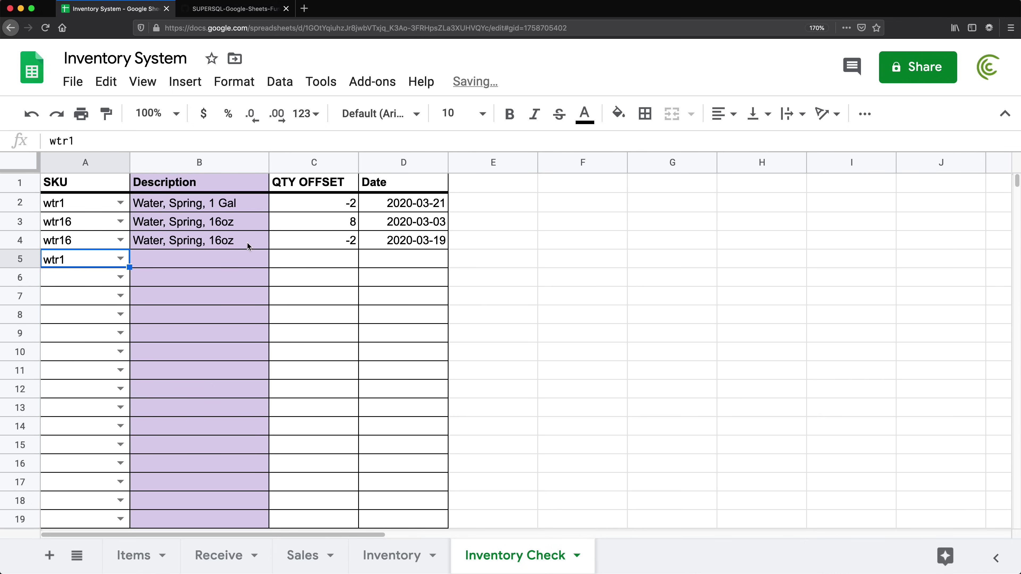
click(324, 264)
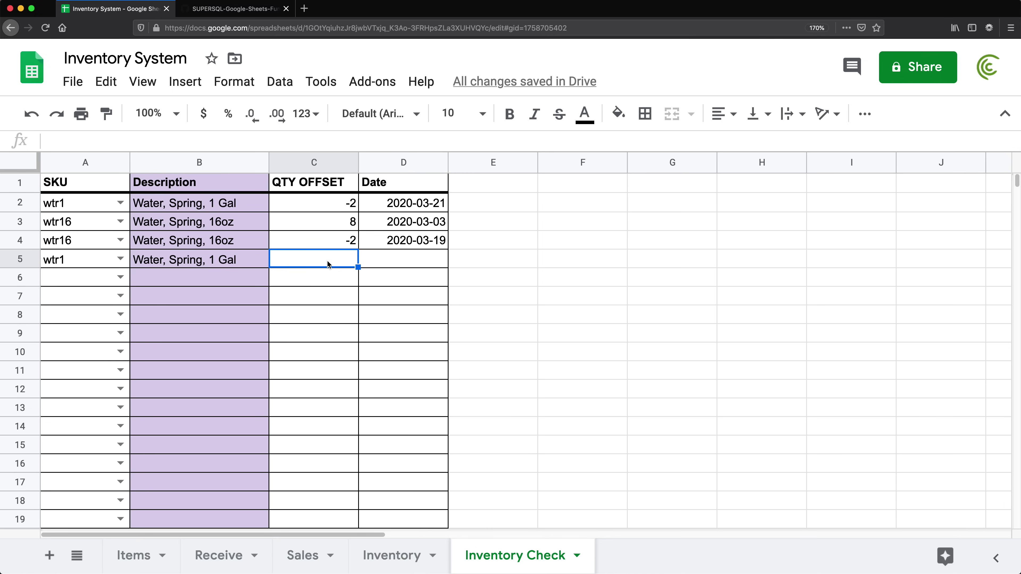
text(8)
key(Return)
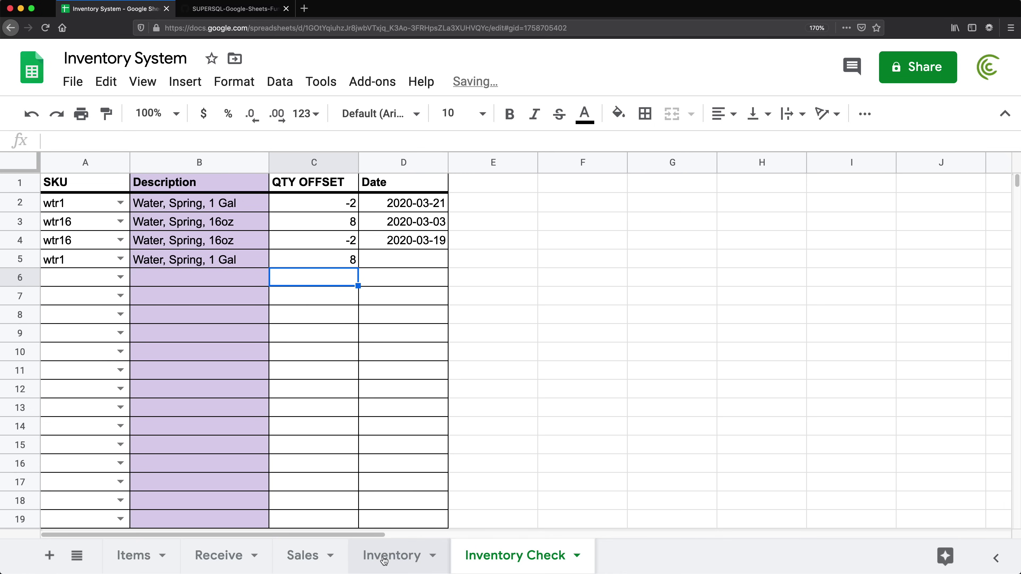
click(385, 559)
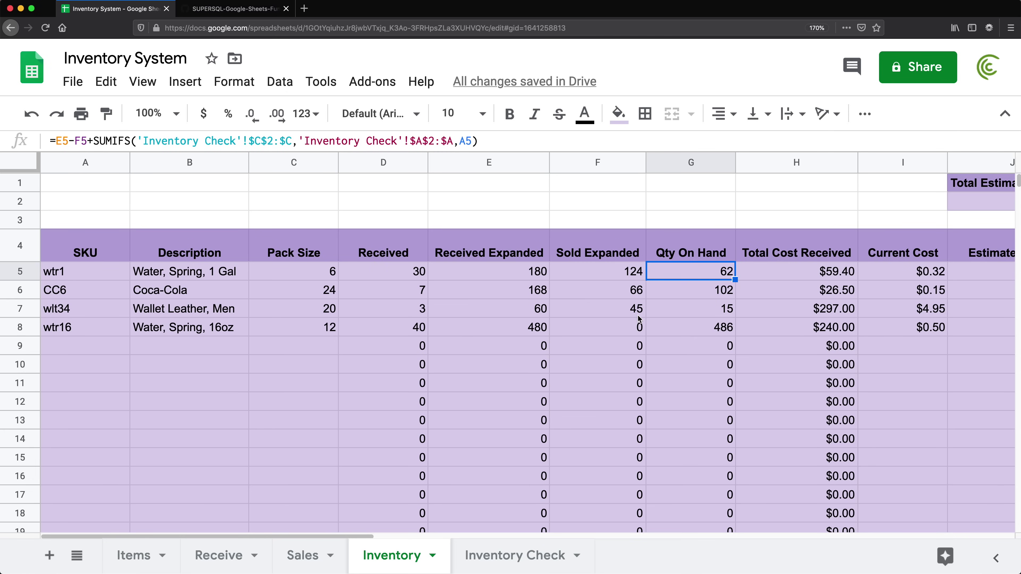
key(super+minus)
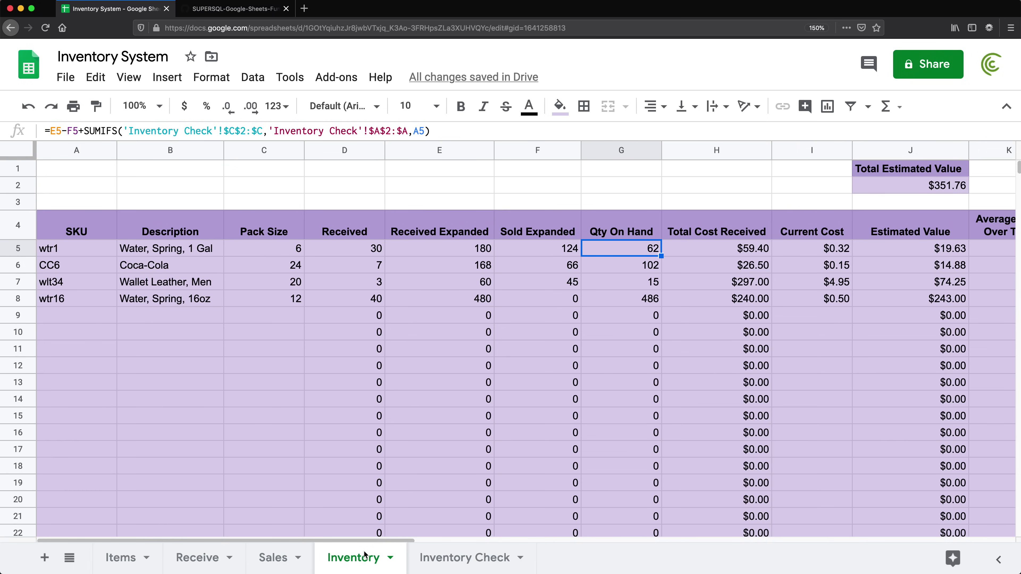
Move the Inventory Check sheet ahead of the Inventory sheet, so it directly follows Sales, and return to Inventory.
click(467, 563)
drag(467, 563, 364, 561)
click(497, 559)
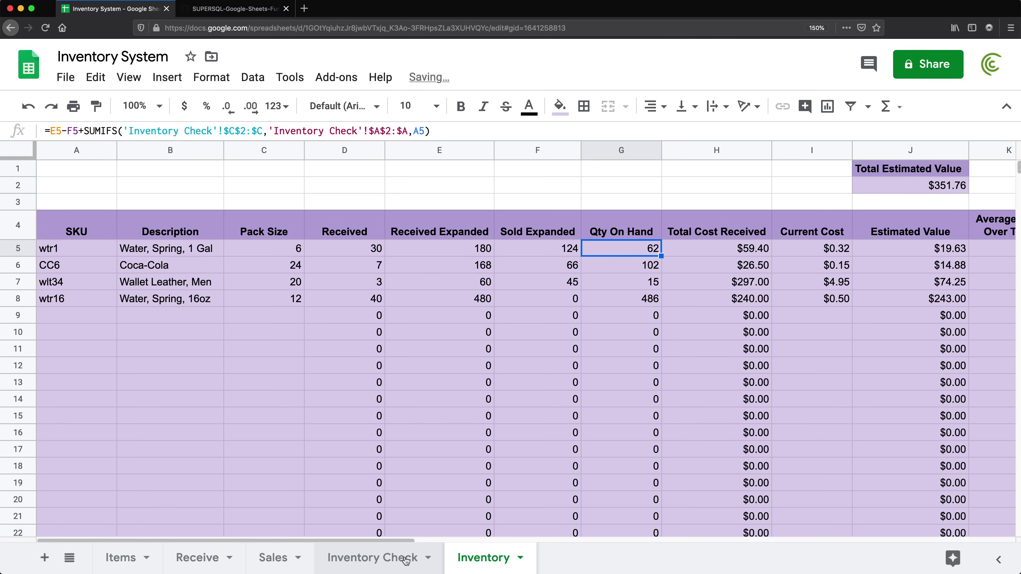
Review the Sales, Receive, Inventory Check and Items sheets, including the empty rows below the item list, and examine the full Inventory table.
click(369, 559)
click(274, 558)
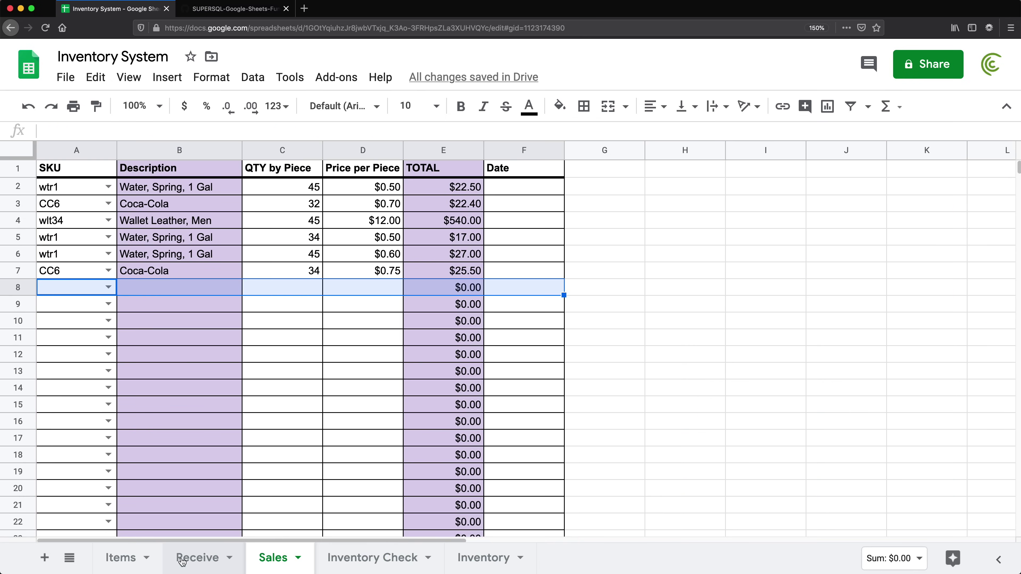
click(189, 558)
click(297, 558)
click(365, 557)
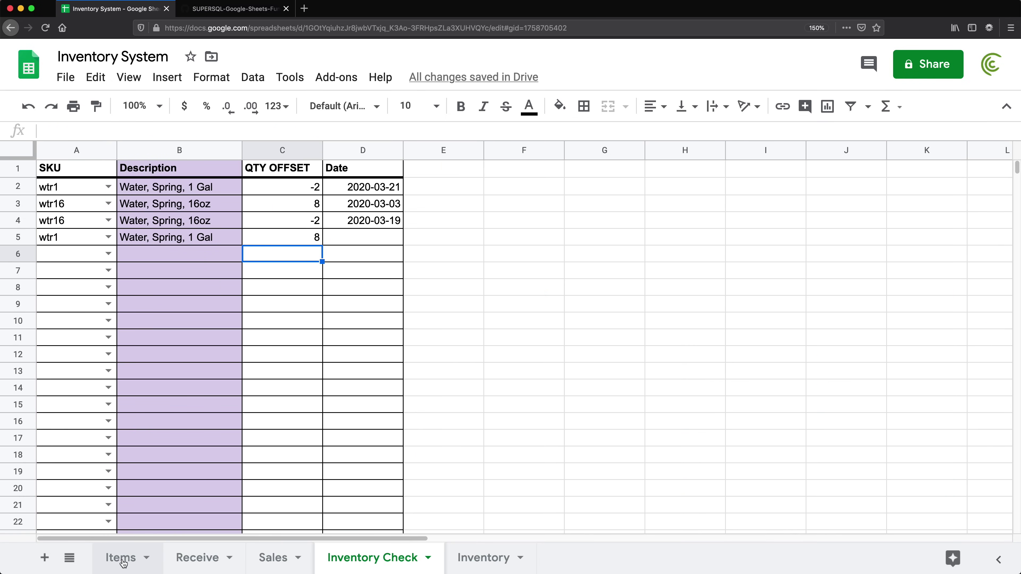
click(123, 561)
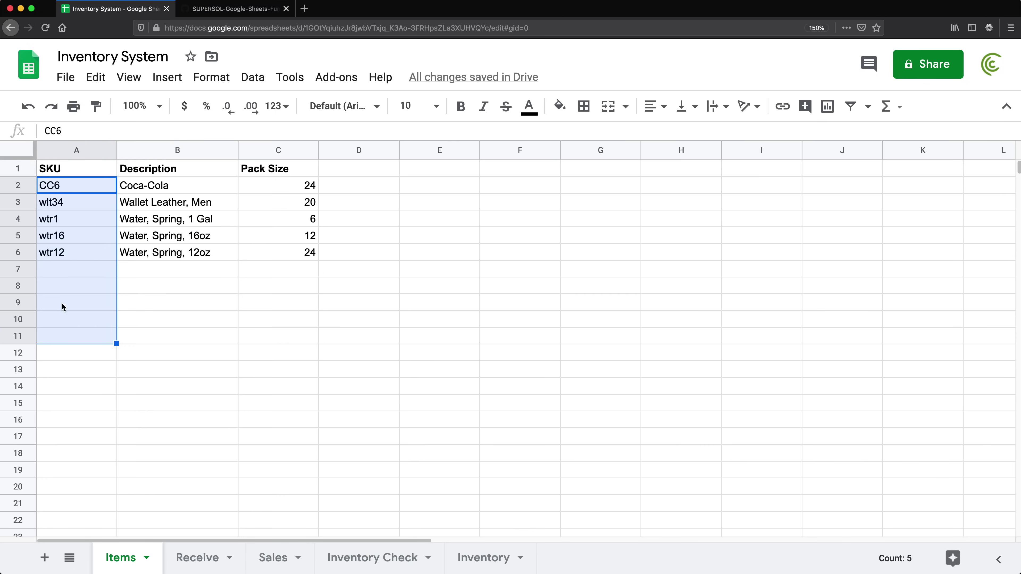
drag(70, 268, 282, 400)
click(458, 560)
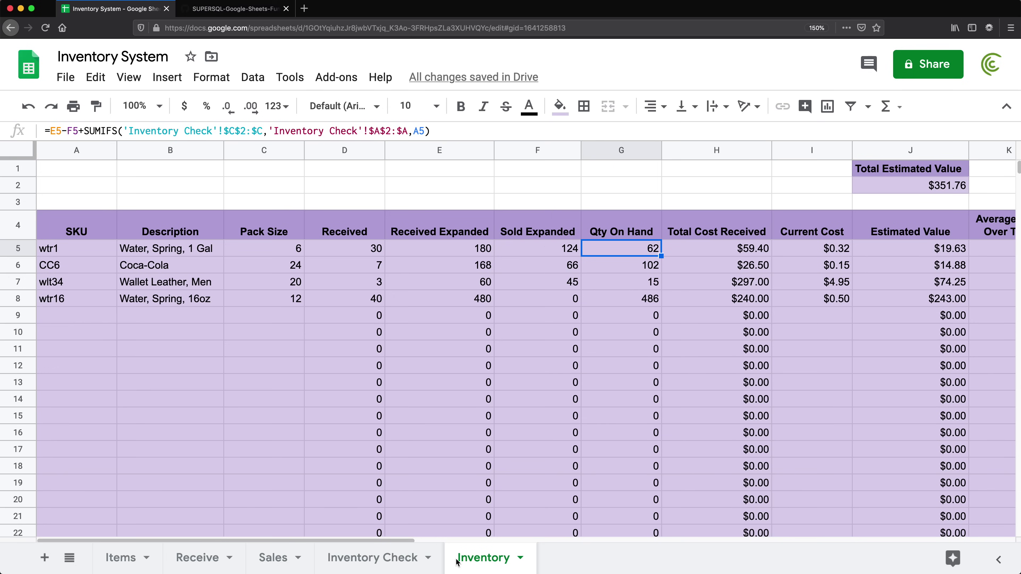
key(super+minus)
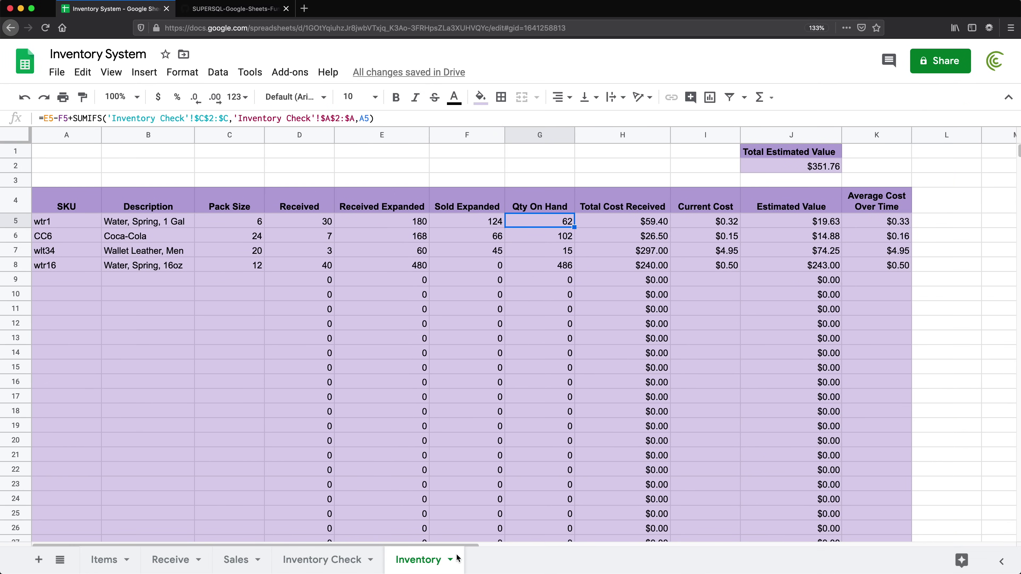